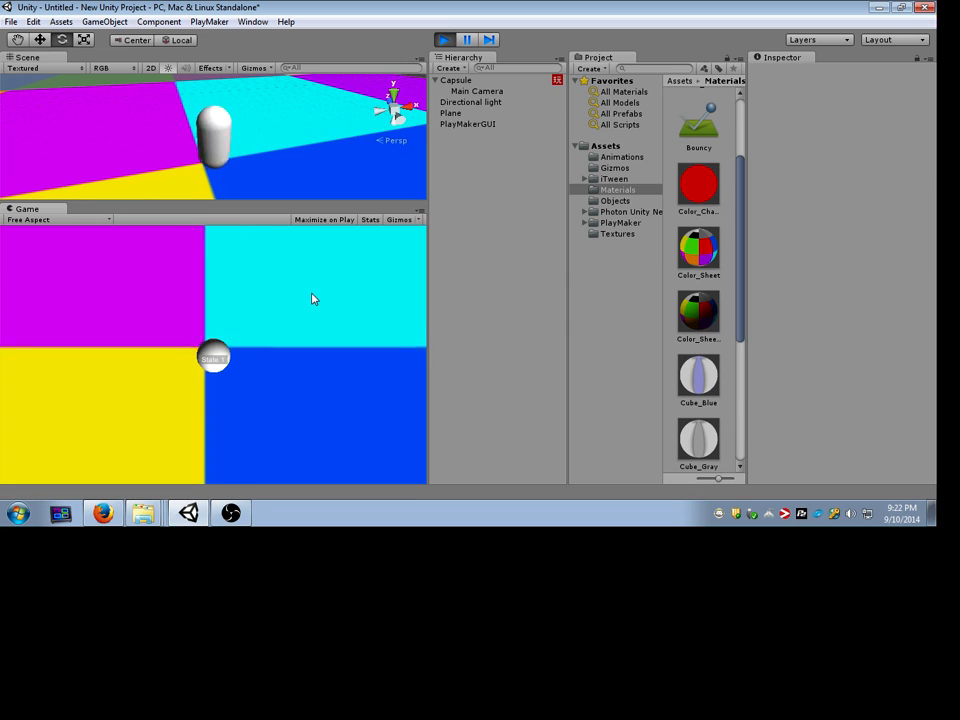
# Step: Stop the running game and create a cylinder in the scene
pyautogui.click(444, 40)
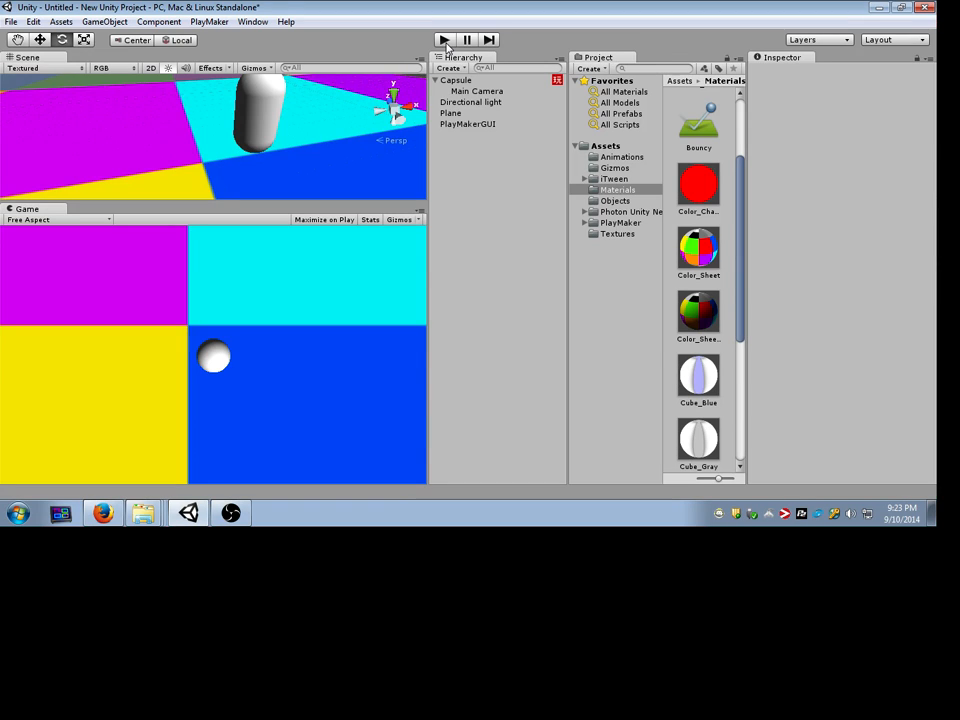
pyautogui.click(210, 22)
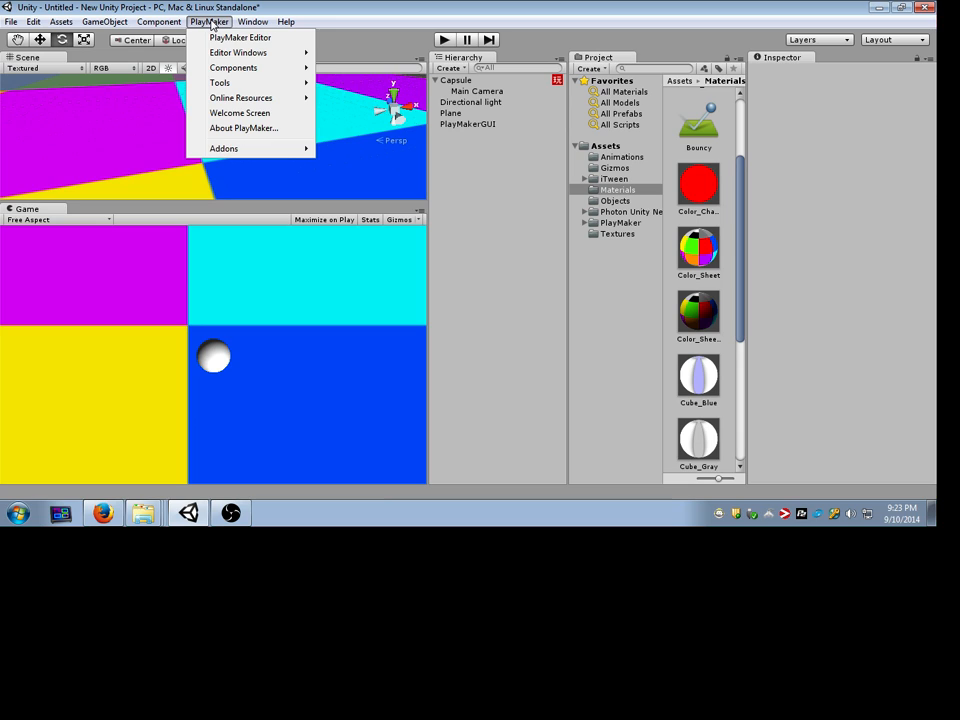
pyautogui.moveTo(158, 21)
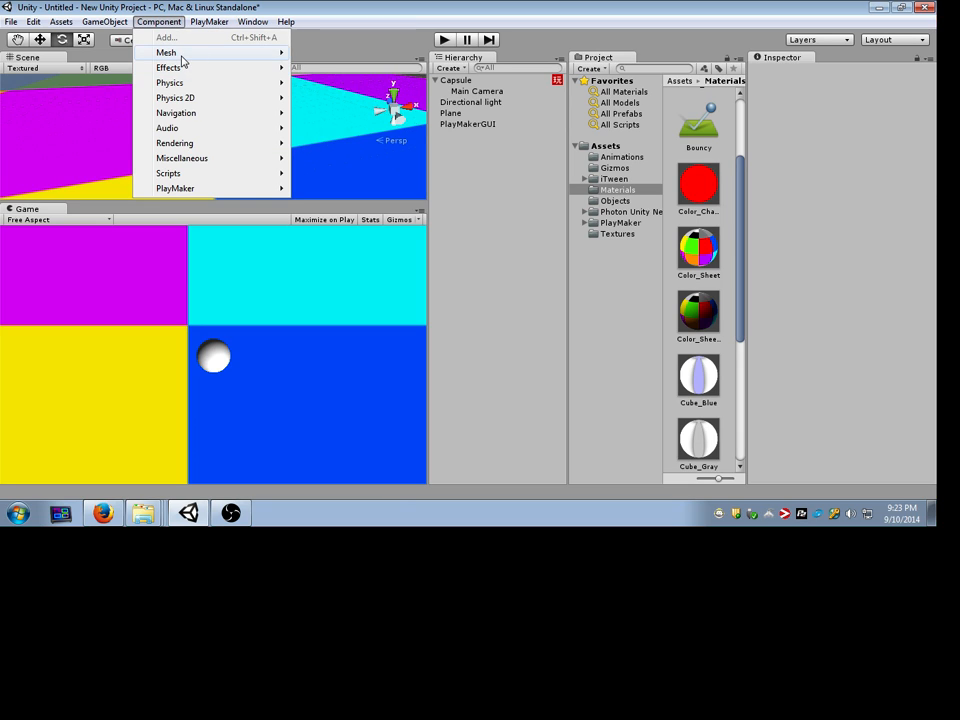
pyautogui.moveTo(104, 21)
pyautogui.moveTo(124, 52)
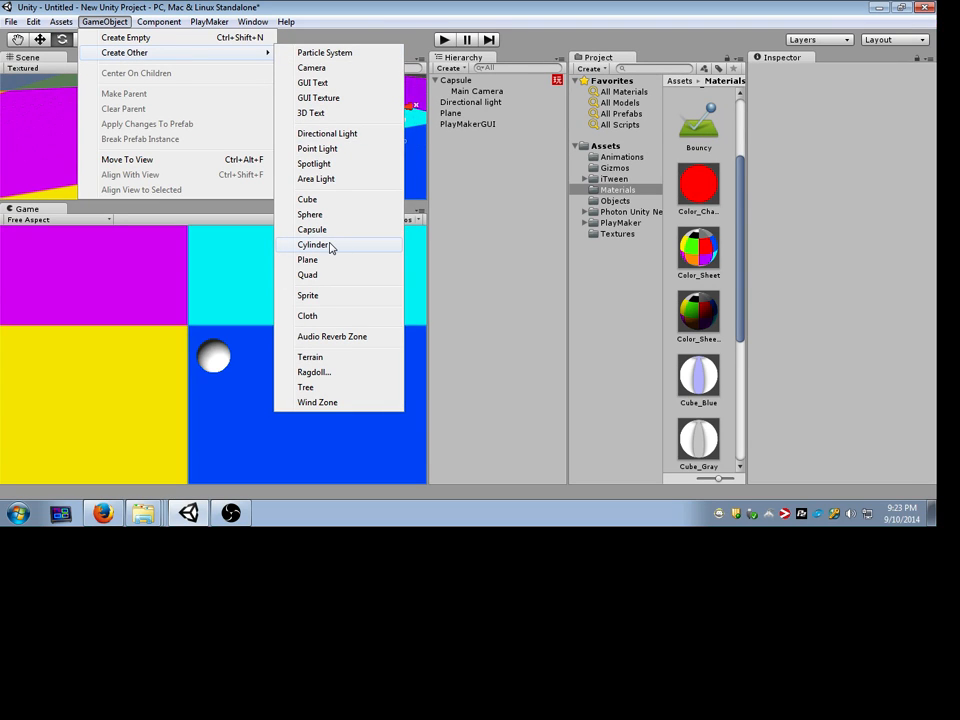
pyautogui.click(313, 245)
# Step: Make the cylinder a child of Capsule and rename it Sword
pyautogui.moveTo(456, 102); pyautogui.dragTo(460, 81)
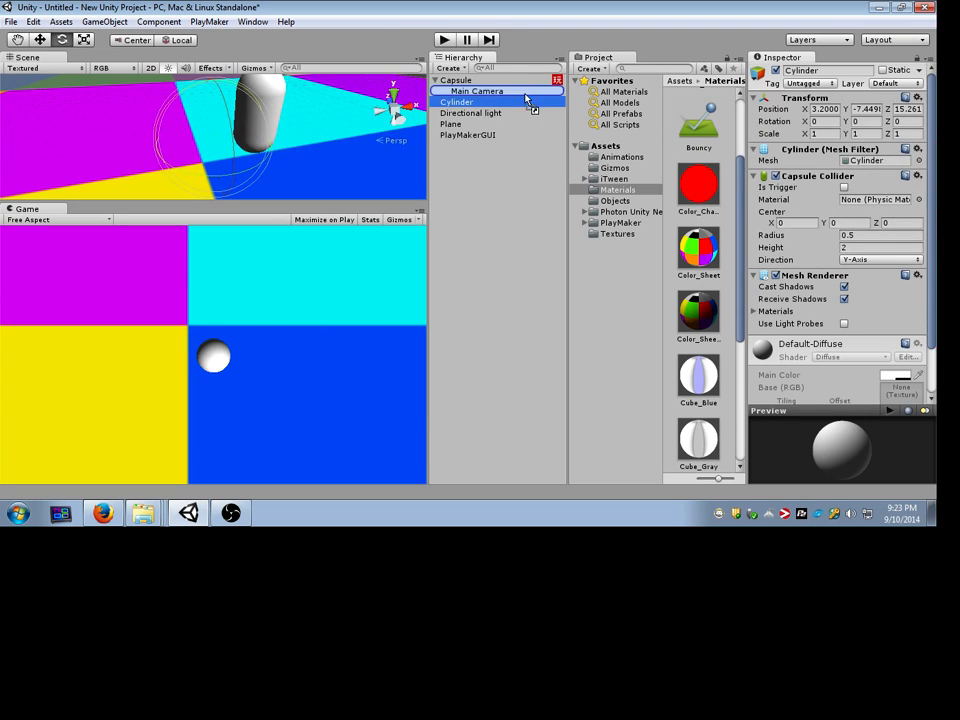
pyautogui.click(830, 70)
pyautogui.write('Sword')
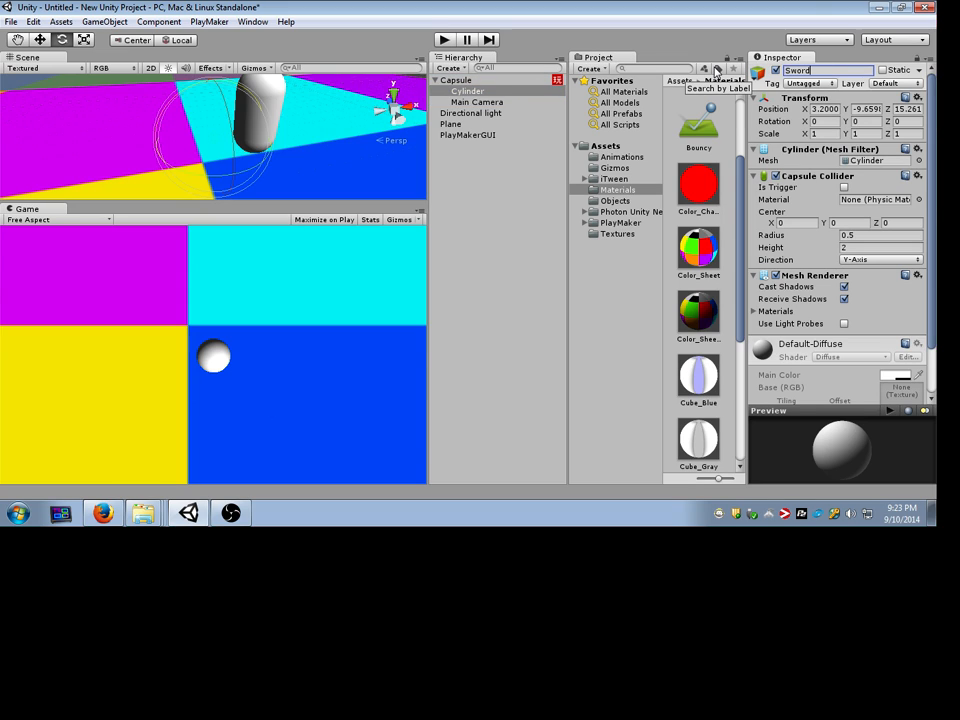
pyautogui.press('Return')
# Step: Reset the Sword's position and set its X rotation to 90
pyautogui.click(917, 97)
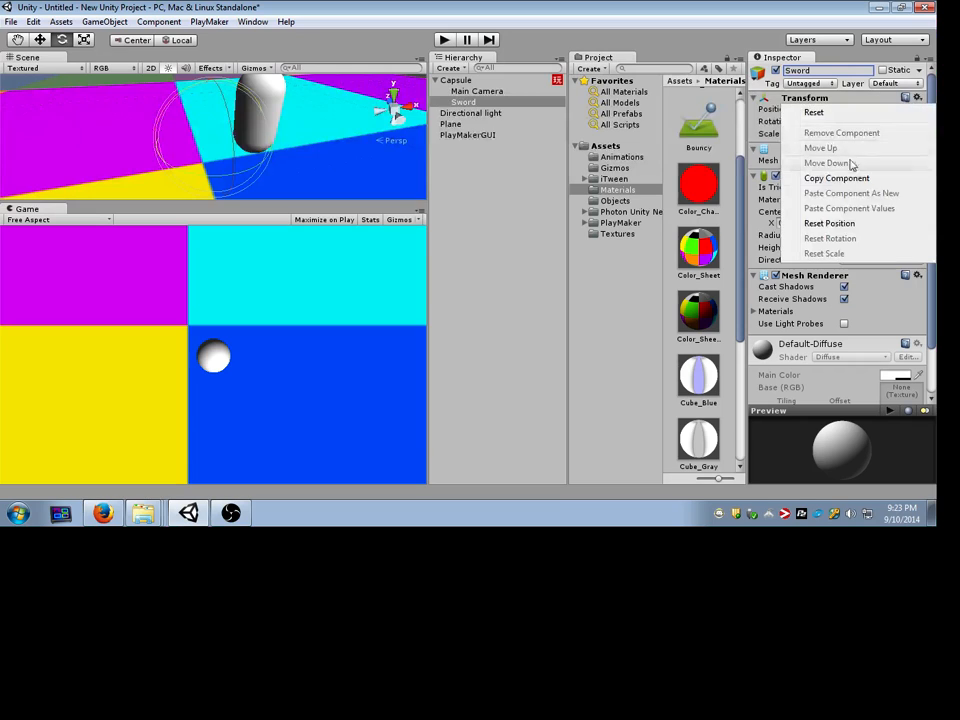
pyautogui.click(826, 222)
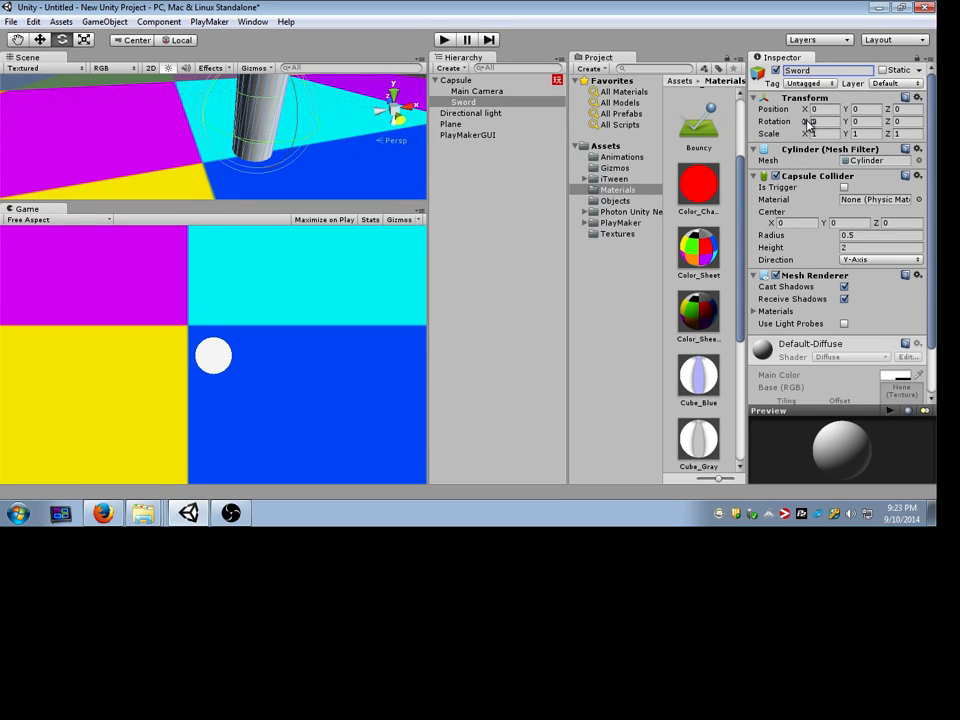
pyautogui.moveTo(807, 122); pyautogui.dragTo(2, 137)
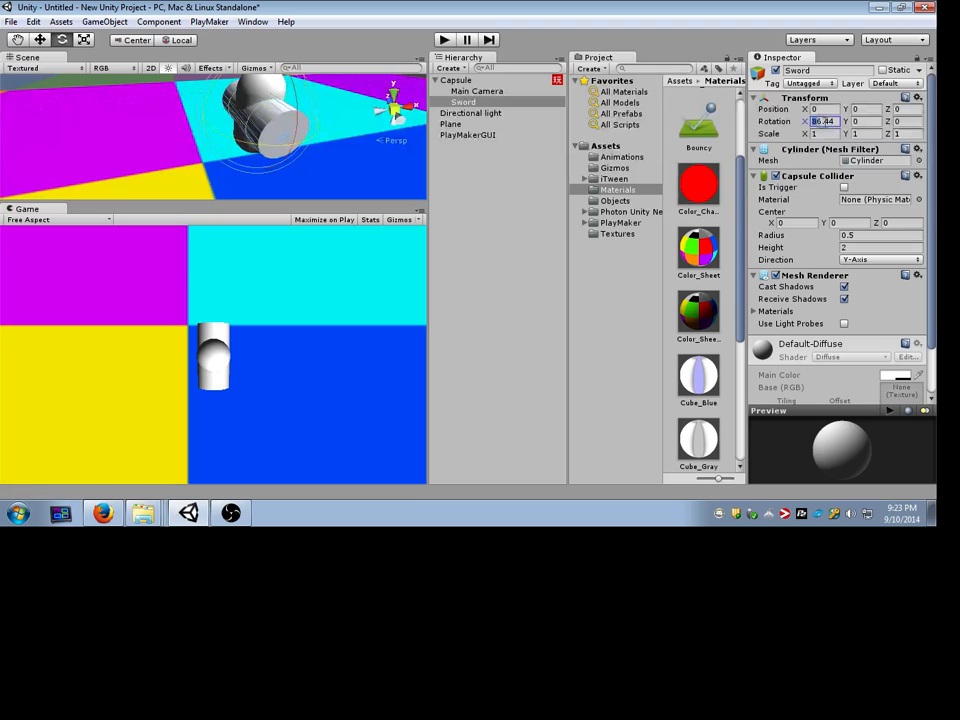
pyautogui.write('90')
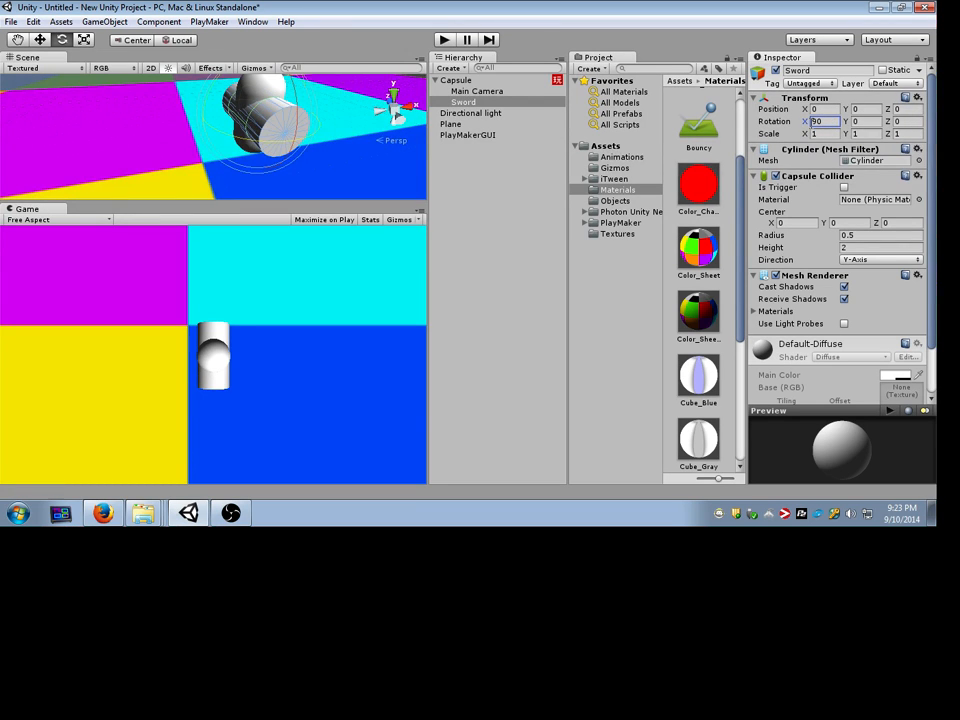
# Step: Move the Sword beside the Capsule, to about X -0.59 and Z 0.93, and enlarge the Scene view
pyautogui.write('w')
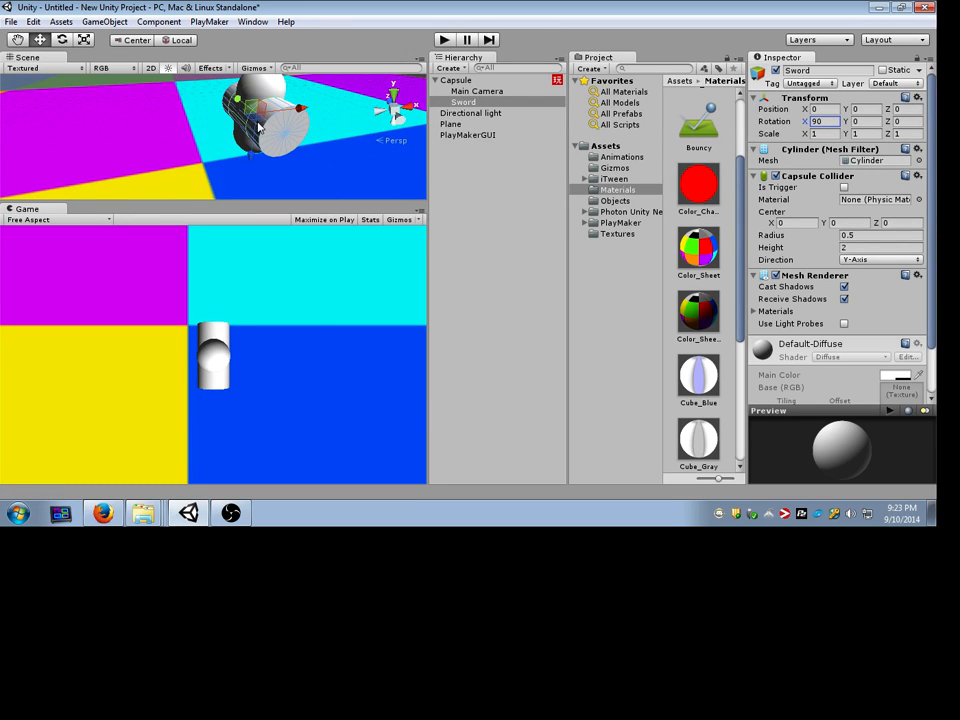
pyautogui.keyDown('alt'); pyautogui.moveTo(258, 128); pyautogui.dragTo(240, 150); pyautogui.keyUp('alt')
pyautogui.moveTo(240, 205); pyautogui.dragTo(240, 318)
pyautogui.keyDown('alt'); pyautogui.moveTo(240, 260); pyautogui.dragTo(205, 138); pyautogui.keyUp('alt')
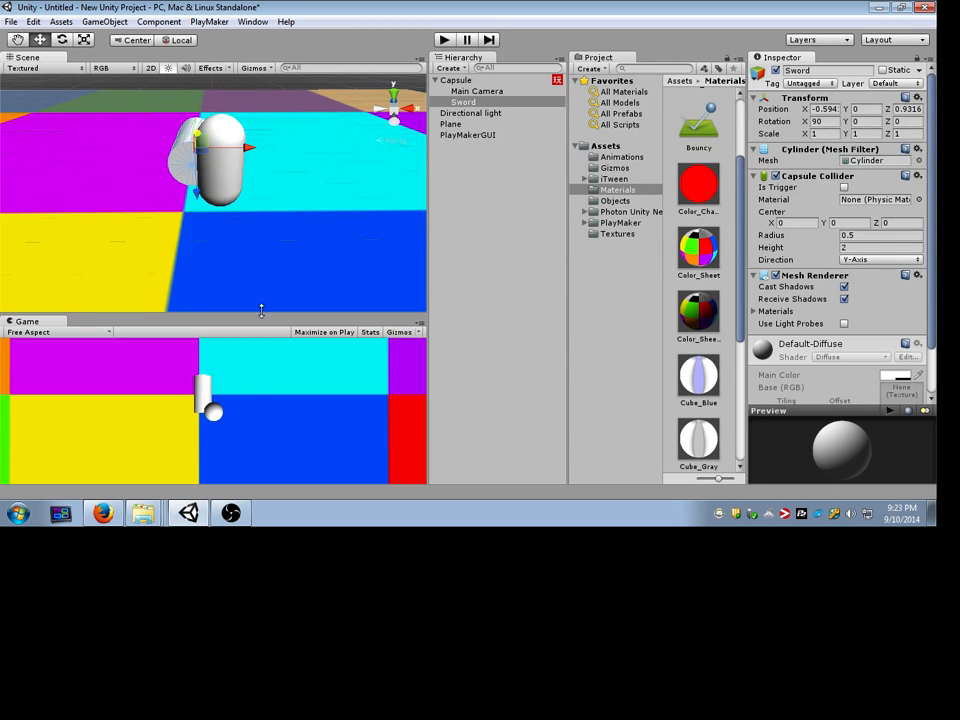
pyautogui.scroll(5, 253, 208)
pyautogui.scroll(-2, 253, 208)
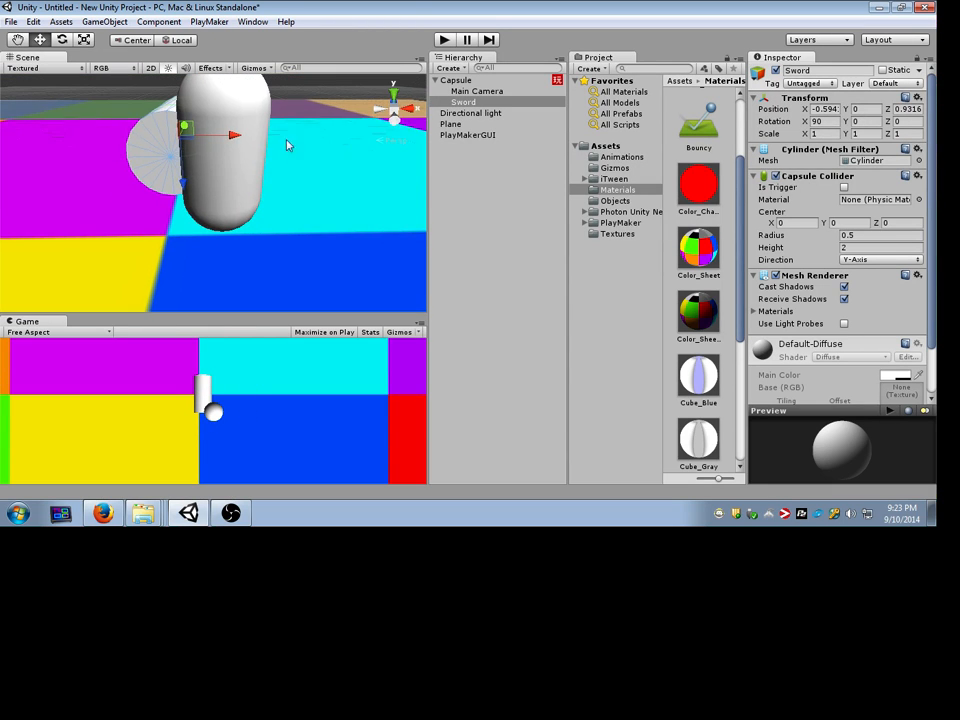
# Step: Apply the Cube_Red material to the Sword after trying Color_Sheet and Color_Change
pyautogui.moveTo(698, 247); pyautogui.dragTo(139, 152)
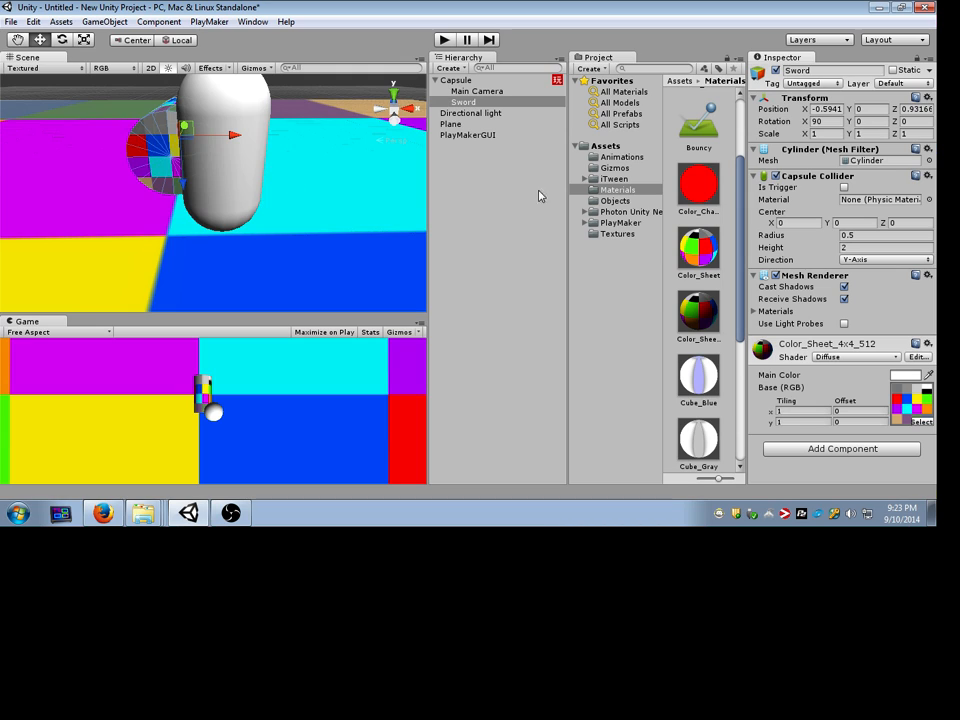
pyautogui.moveTo(698, 184); pyautogui.dragTo(170, 176)
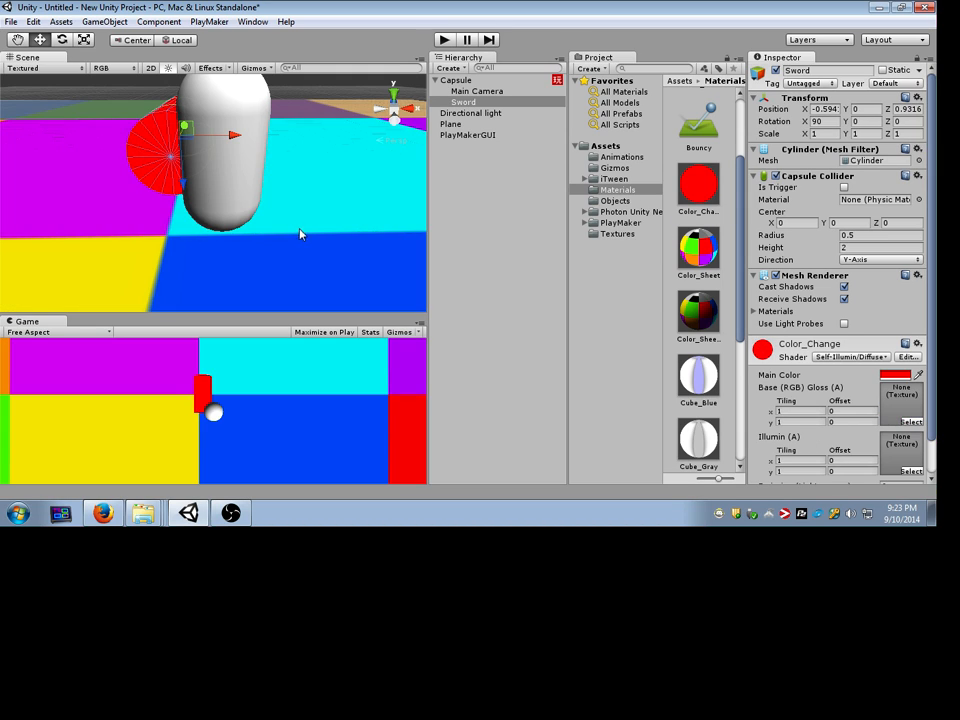
pyautogui.scroll(-5, 690, 300)
pyautogui.moveTo(698, 307); pyautogui.dragTo(145, 167)
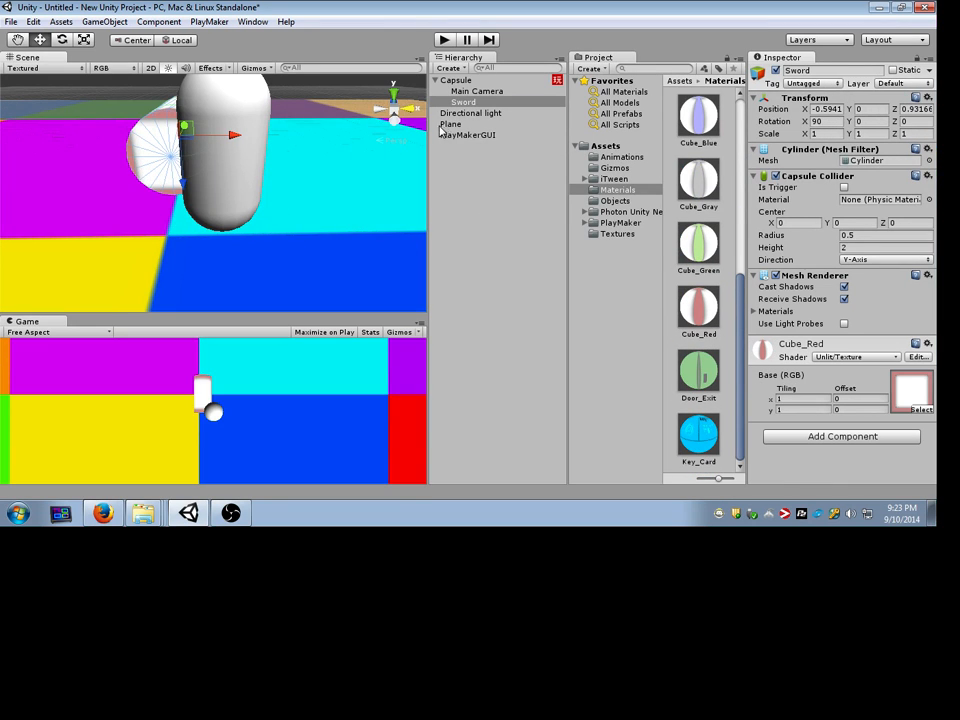
# Step: Open the Animation window and place it clear of the Hierarchy with the Sword still selected
pyautogui.click(208, 21)
pyautogui.moveTo(253, 21)
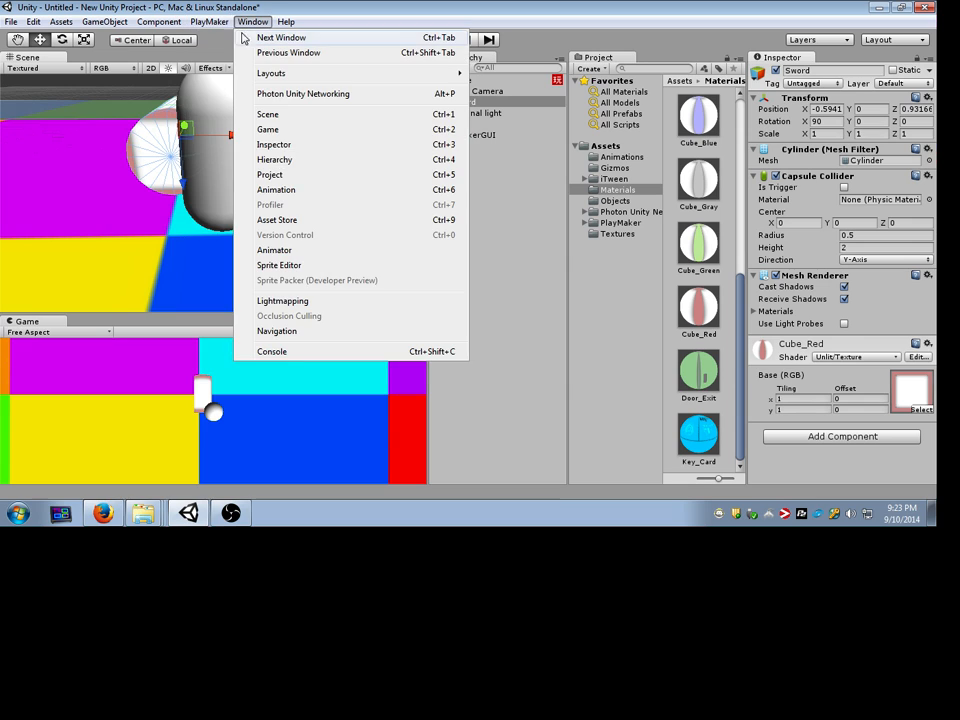
pyautogui.click(358, 190)
pyautogui.moveTo(498, 82); pyautogui.dragTo(338, 229)
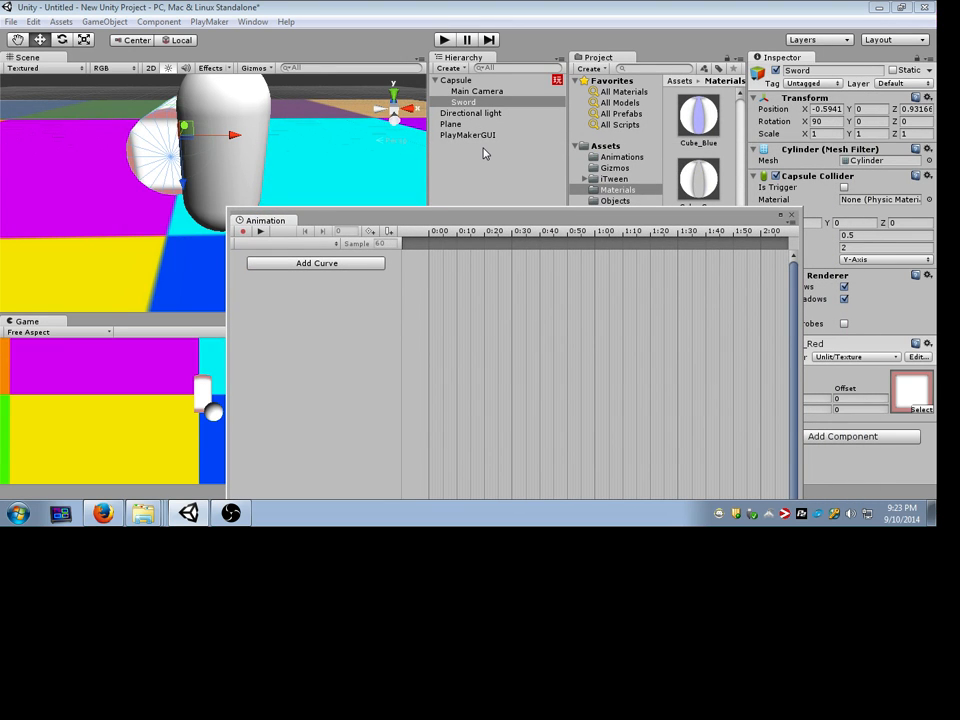
# Step: Start a new animation clip for the Sword and browse to the Assets > Animations folder for saving it
pyautogui.click(326, 264)
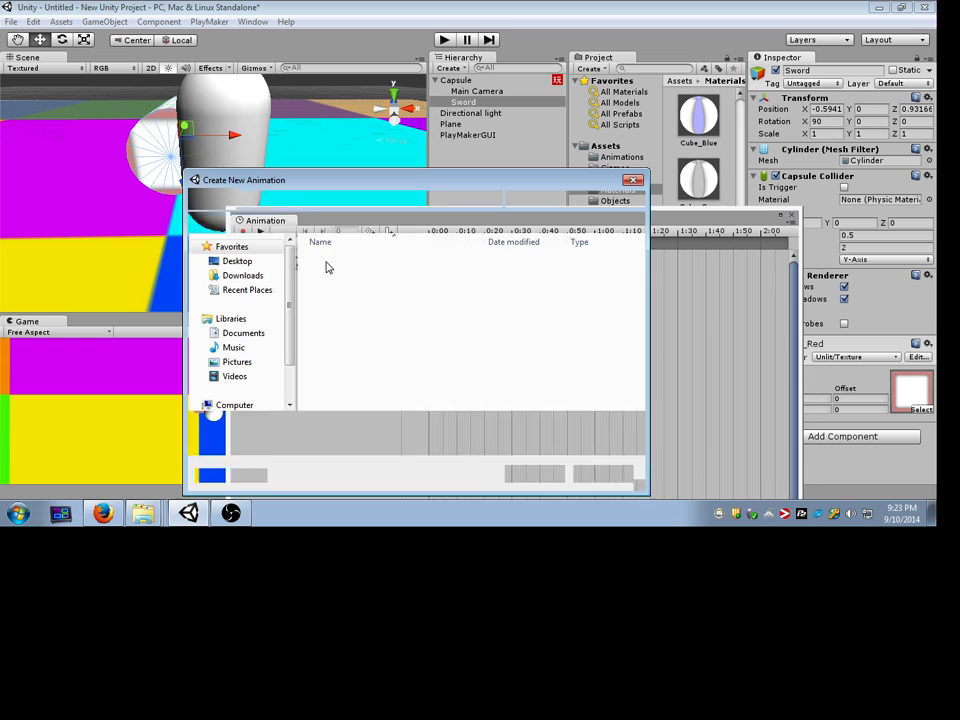
pyautogui.moveTo(446, 182); pyautogui.dragTo(510, 324)
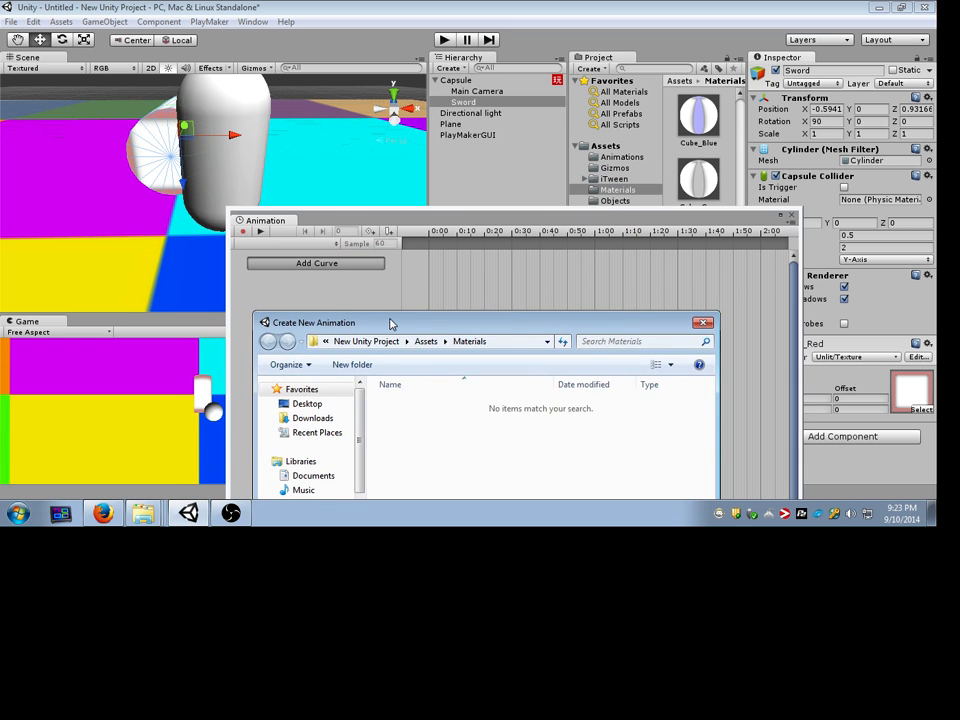
pyautogui.moveTo(390, 323); pyautogui.dragTo(497, 126)
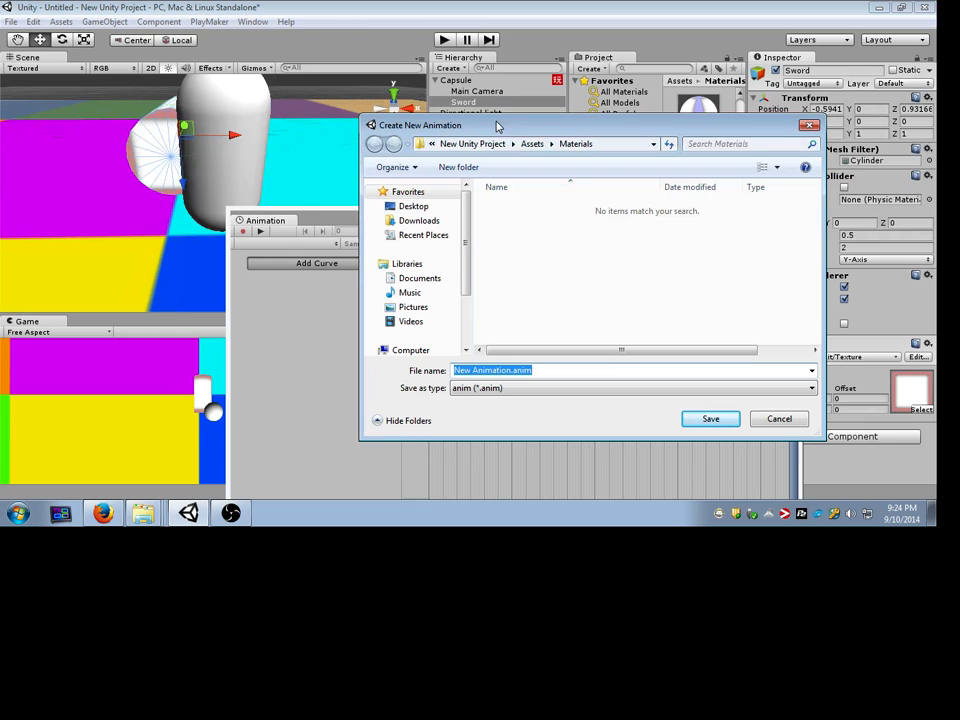
pyautogui.click(532, 144)
pyautogui.doubleClick(510, 206)
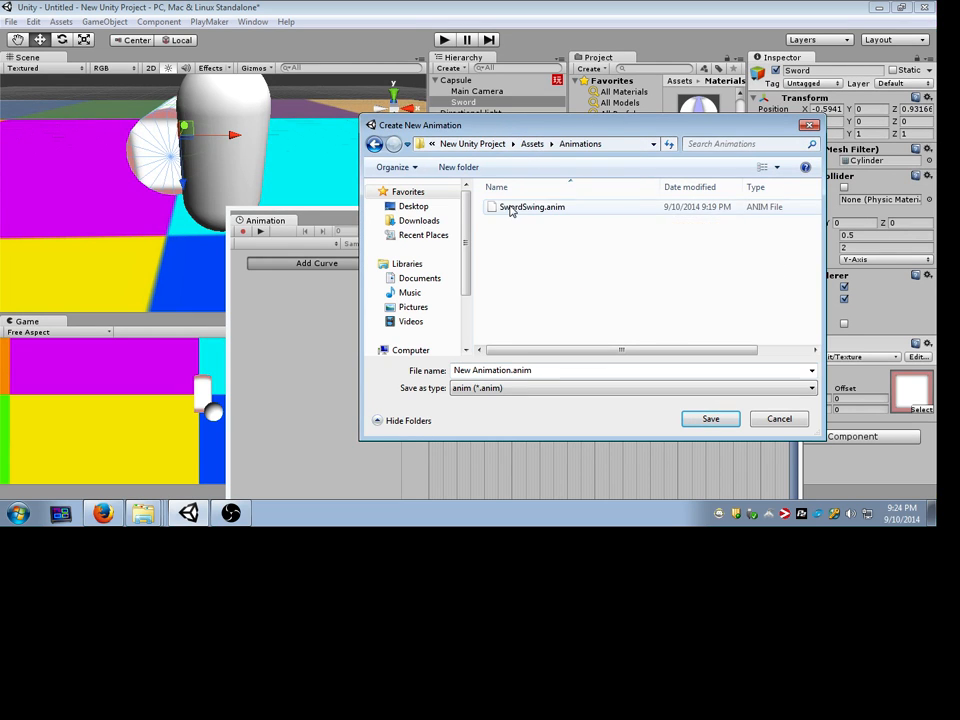
# Step: Delete the existing SwordSwing.anim file and save the new clip as SwordSwing.anim
pyautogui.click(525, 209)
pyautogui.press('Delete')
pyautogui.click(536, 315)
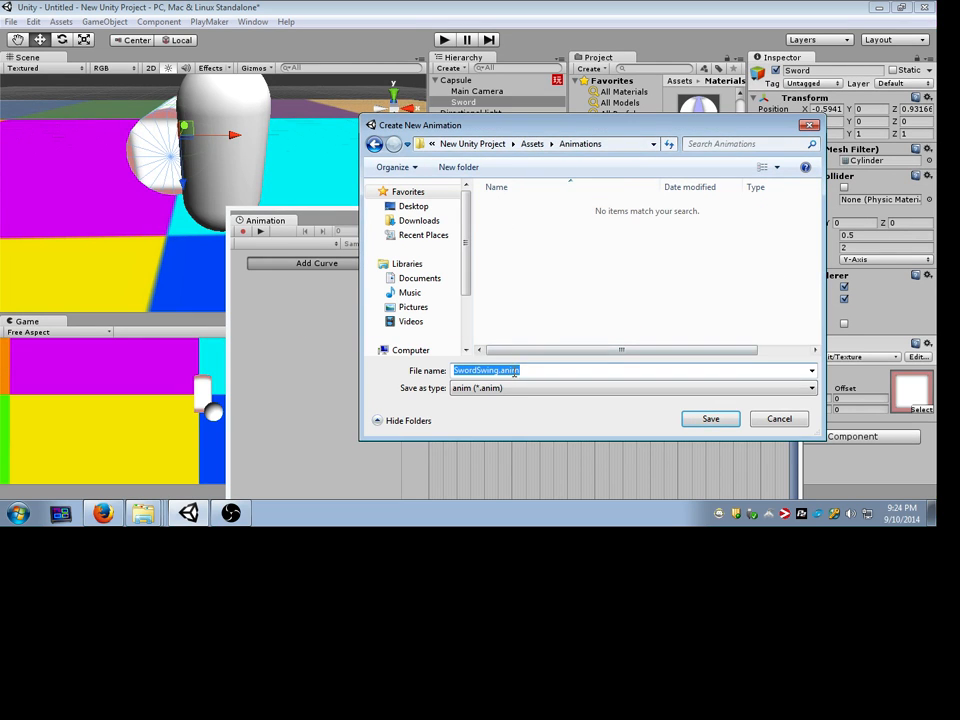
pyautogui.moveTo(579, 140); pyautogui.dragTo(563, 100)
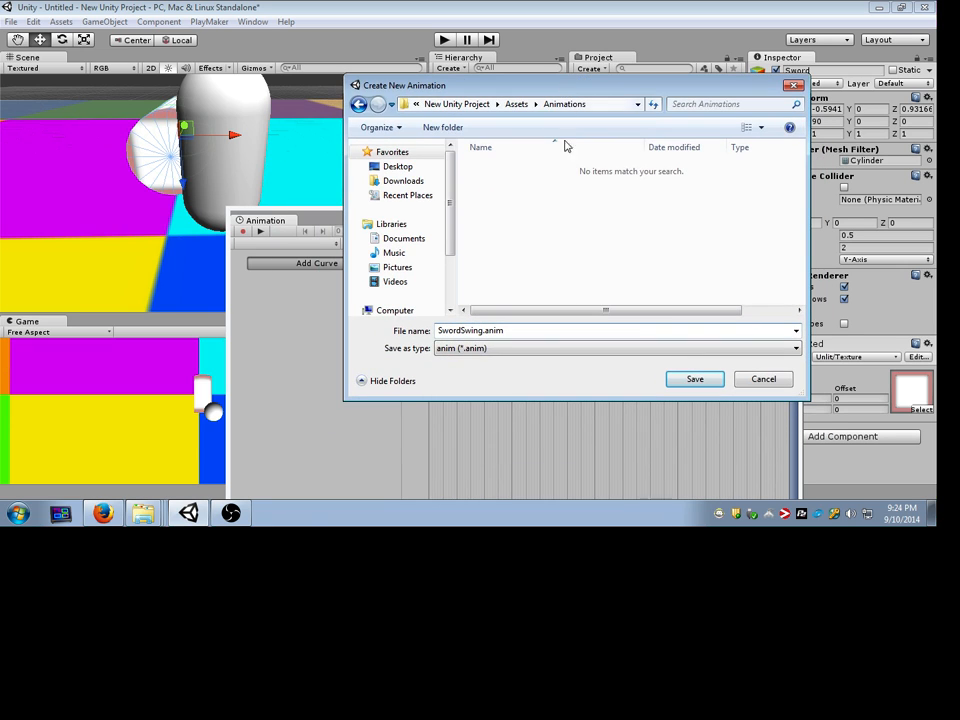
pyautogui.click(692, 380)
# Step: Add a Transform Rotation curve to the SwordSwing clip and expand its x, y and z channels
pyautogui.click(508, 259)
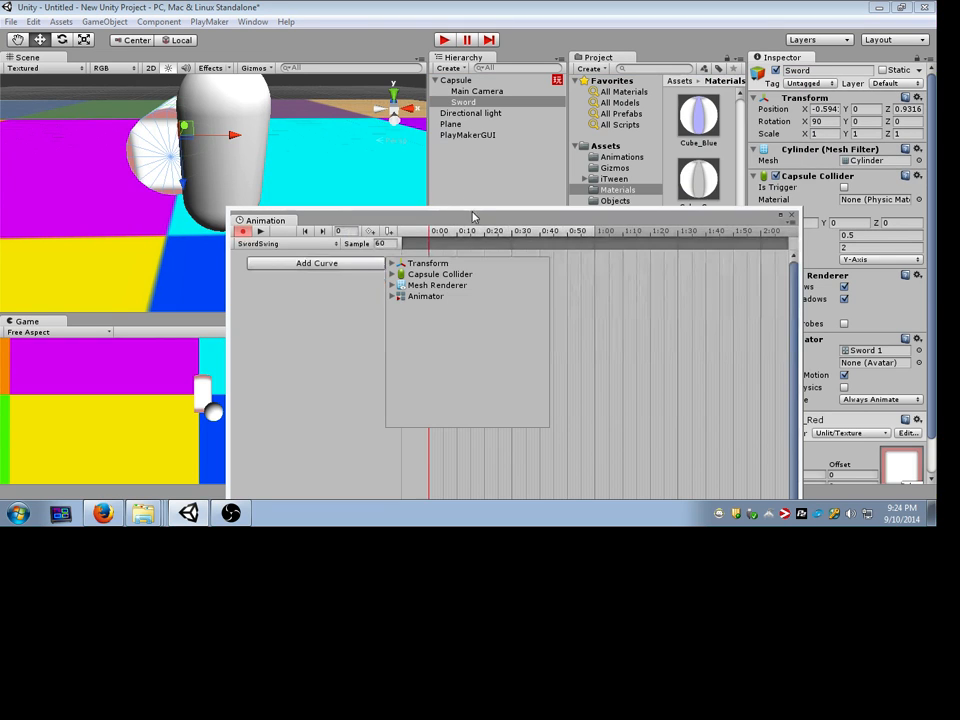
pyautogui.click(412, 198)
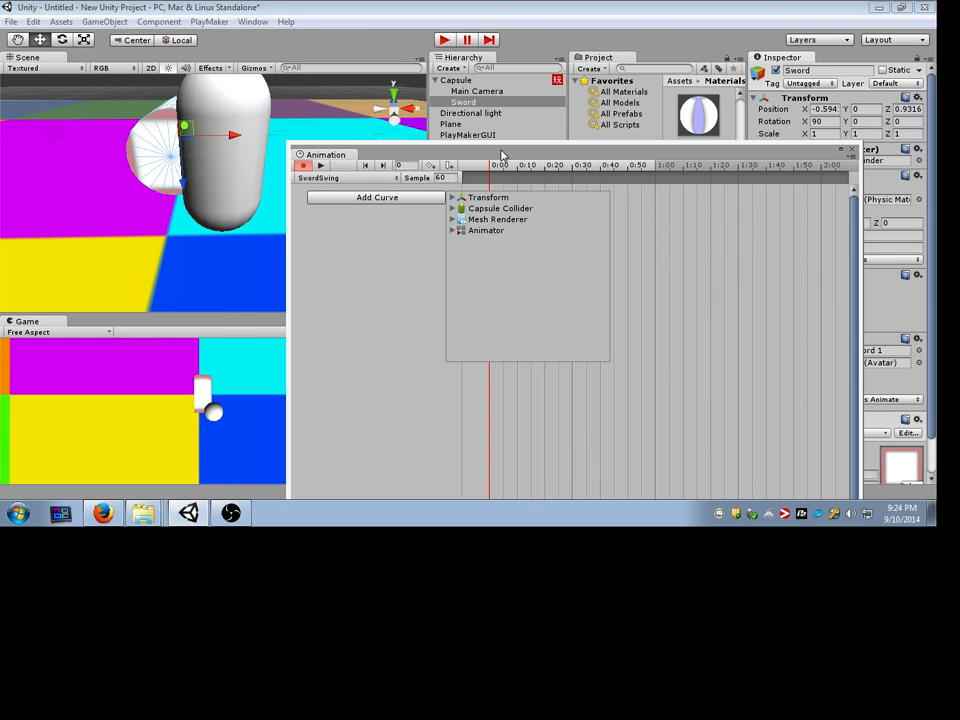
pyautogui.click(452, 198)
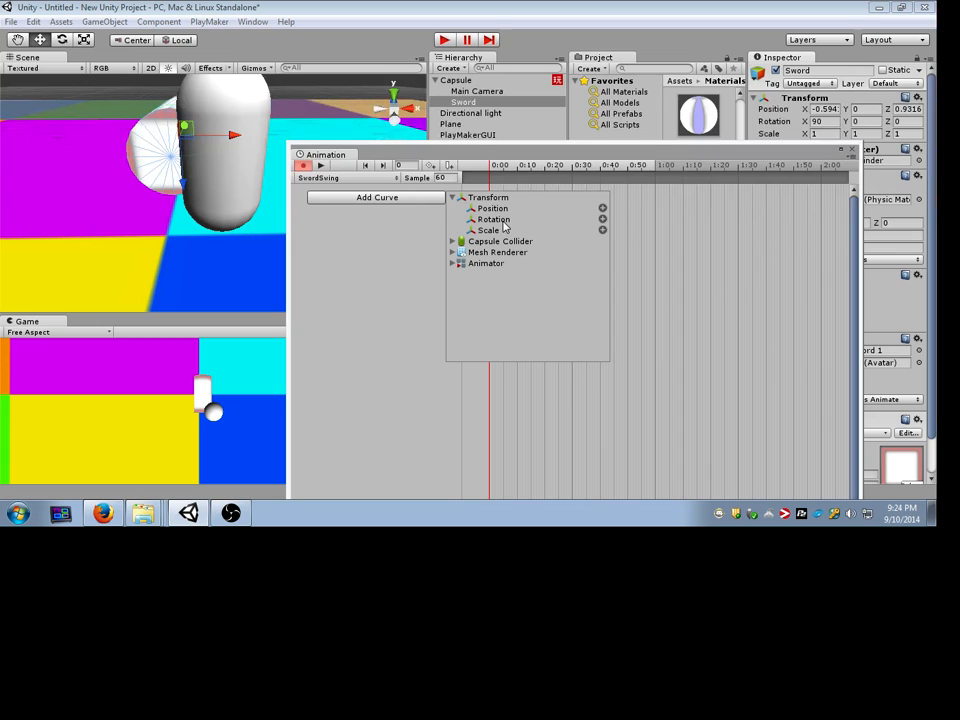
pyautogui.click(602, 219)
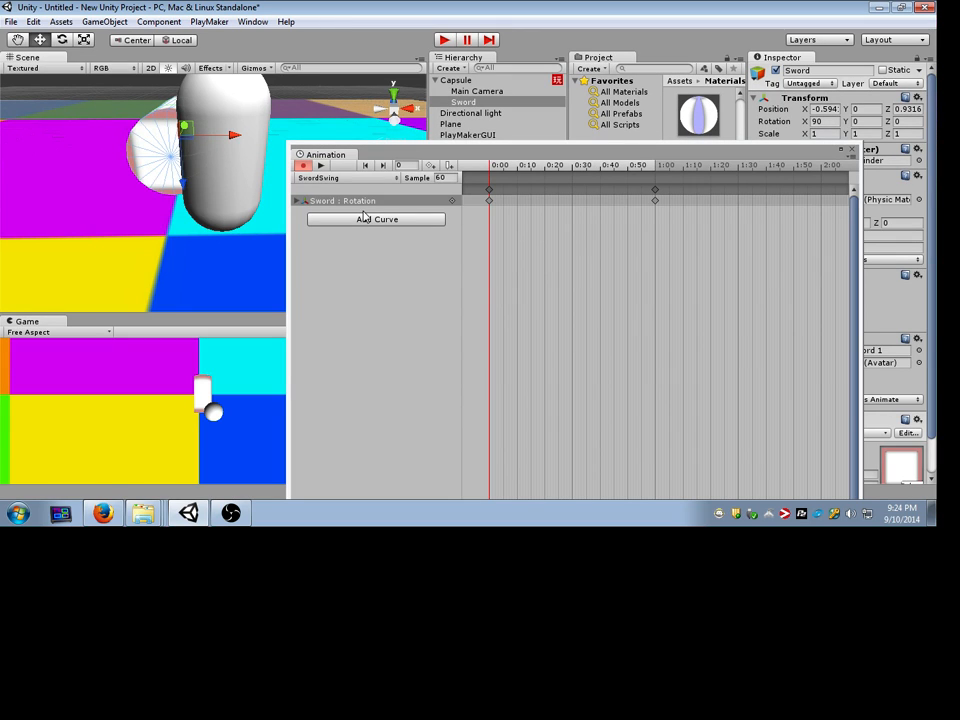
pyautogui.moveTo(456, 154); pyautogui.dragTo(414, 185)
pyautogui.click(321, 156)
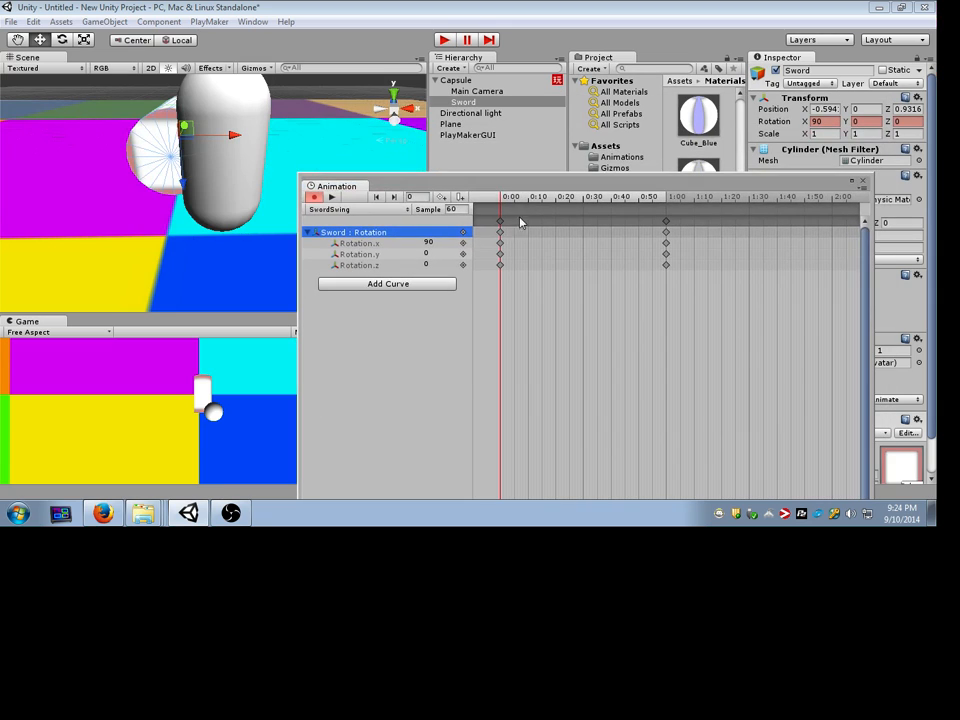
# Step: Examine the Sword's Rotation.x, Rotation.y and Rotation.z channels alongside its Transform rotation values
pyautogui.click(382, 246)
pyautogui.click(380, 256)
pyautogui.click(380, 266)
pyautogui.click(387, 246)
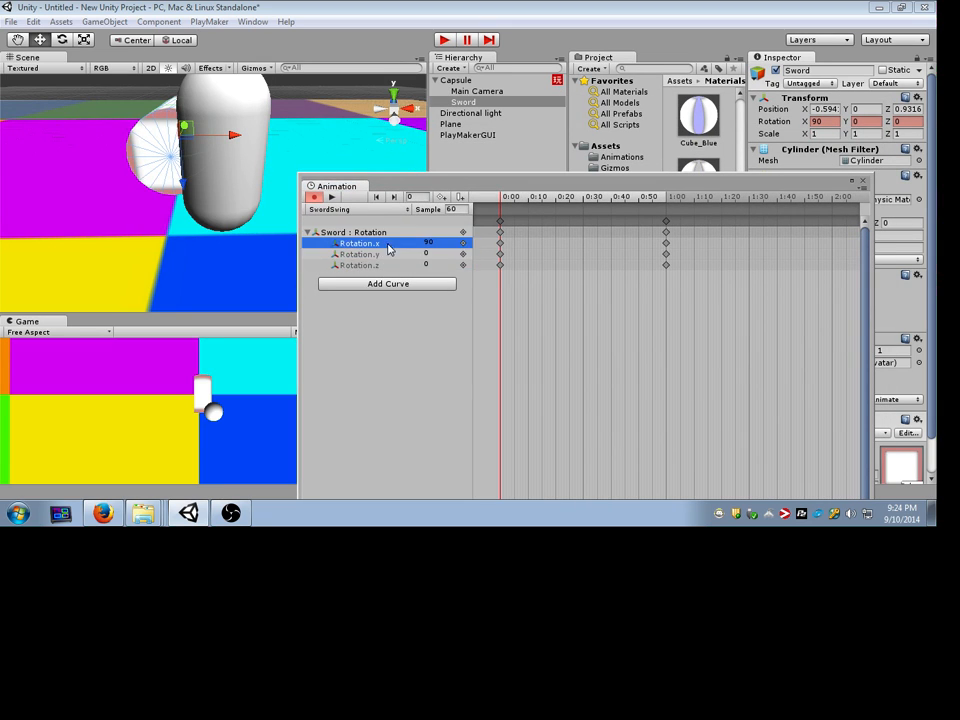
pyautogui.click(386, 256)
pyautogui.click(385, 266)
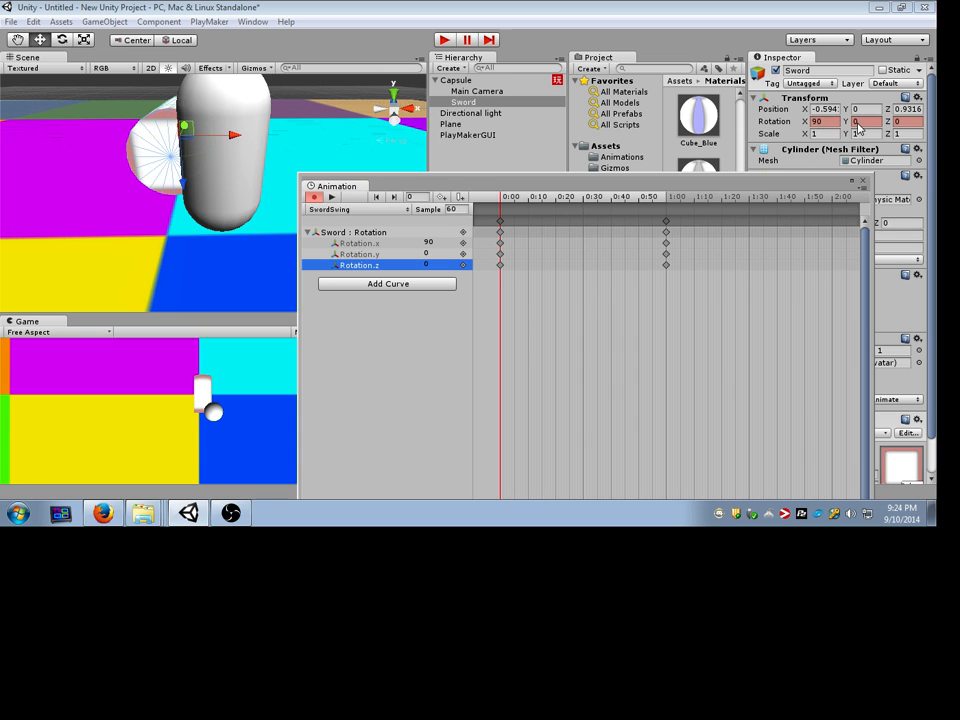
pyautogui.click(817, 124)
# Step: Set Rotation.y to 90 at the 1:00 keyframe and scrub back to frame 0 to preview the swing
pyautogui.click(332, 197)
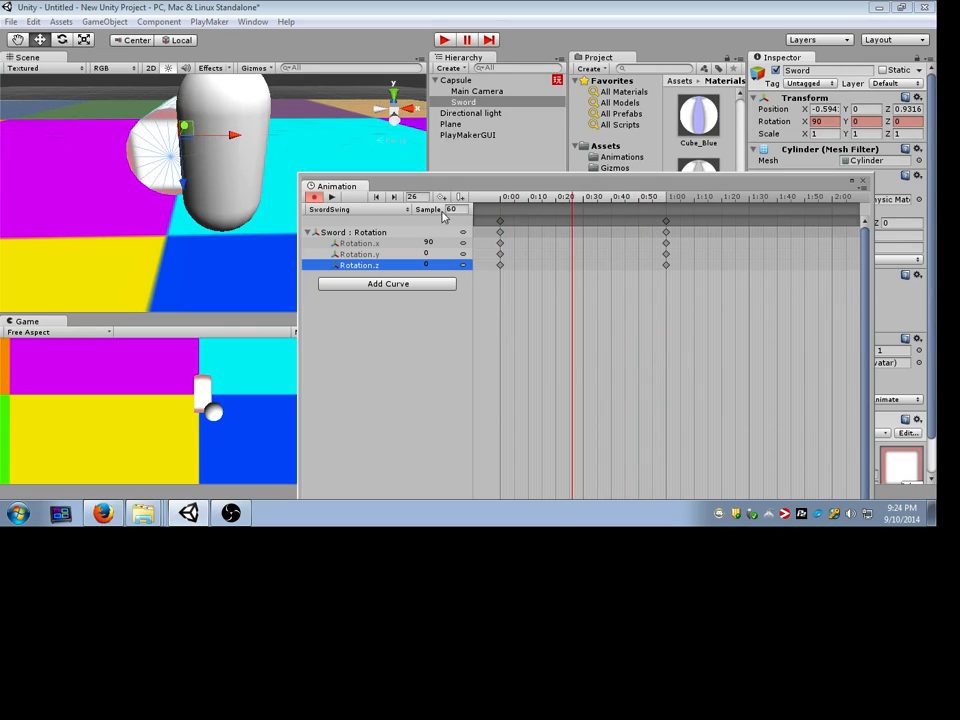
pyautogui.moveTo(575, 203); pyautogui.dragTo(668, 203)
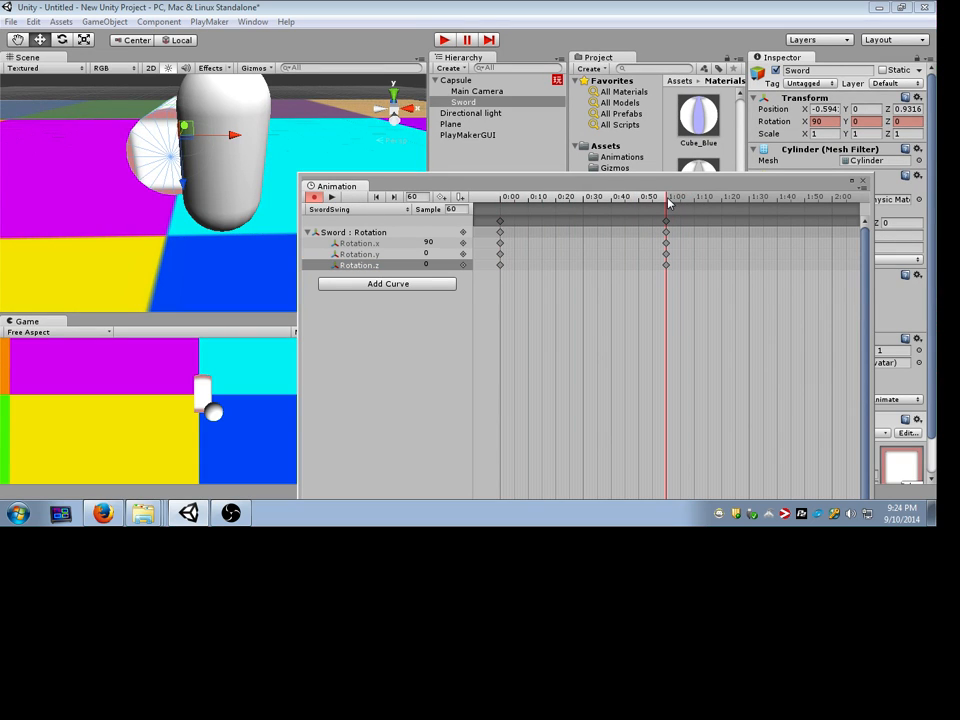
pyautogui.click(430, 253)
pyautogui.write('90')
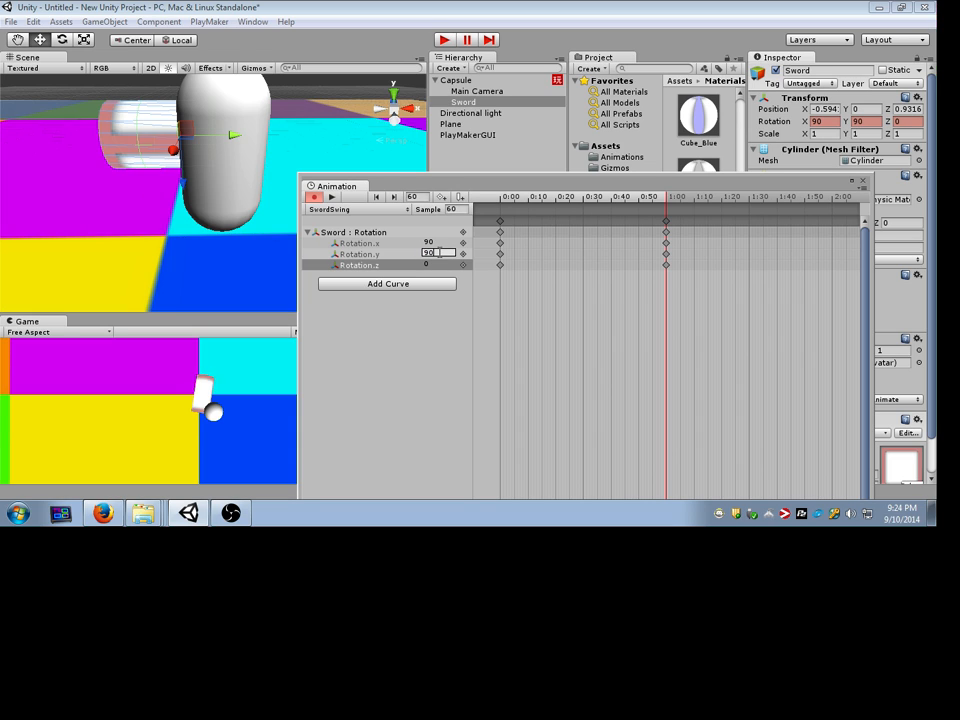
pyautogui.moveTo(645, 201); pyautogui.dragTo(440, 207)
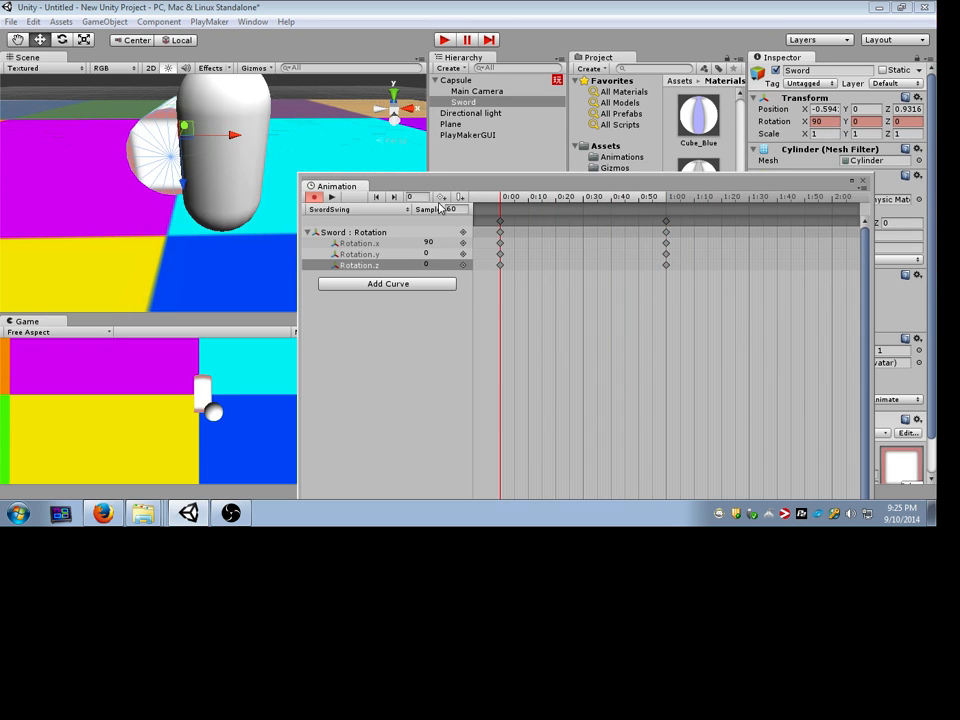
# Step: Preview the SwordSwing clip and add a Rotation.y keyframe with value 0 at frame 27
pyautogui.click(332, 197)
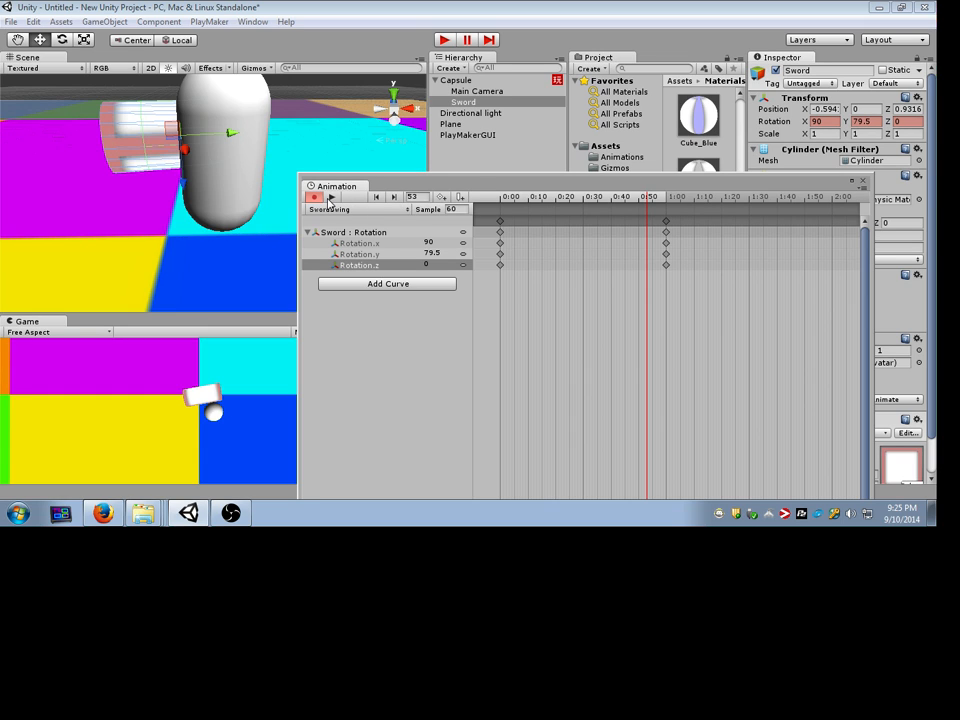
pyautogui.click(331, 197)
pyautogui.moveTo(645, 201); pyautogui.dragTo(530, 206)
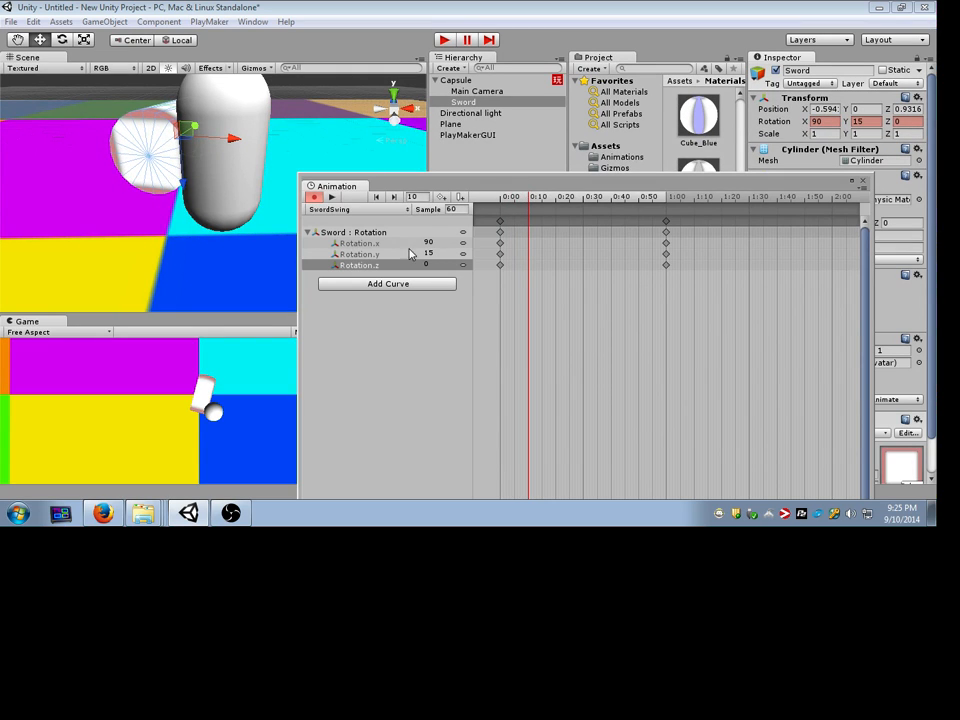
pyautogui.moveTo(531, 204); pyautogui.dragTo(574, 204)
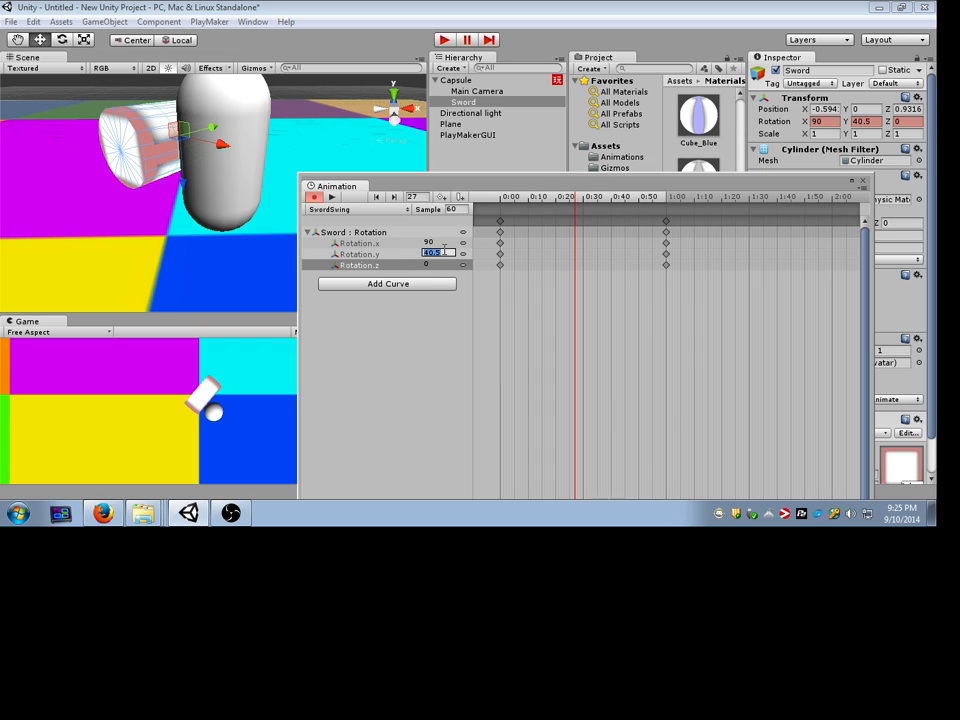
pyautogui.write('0')
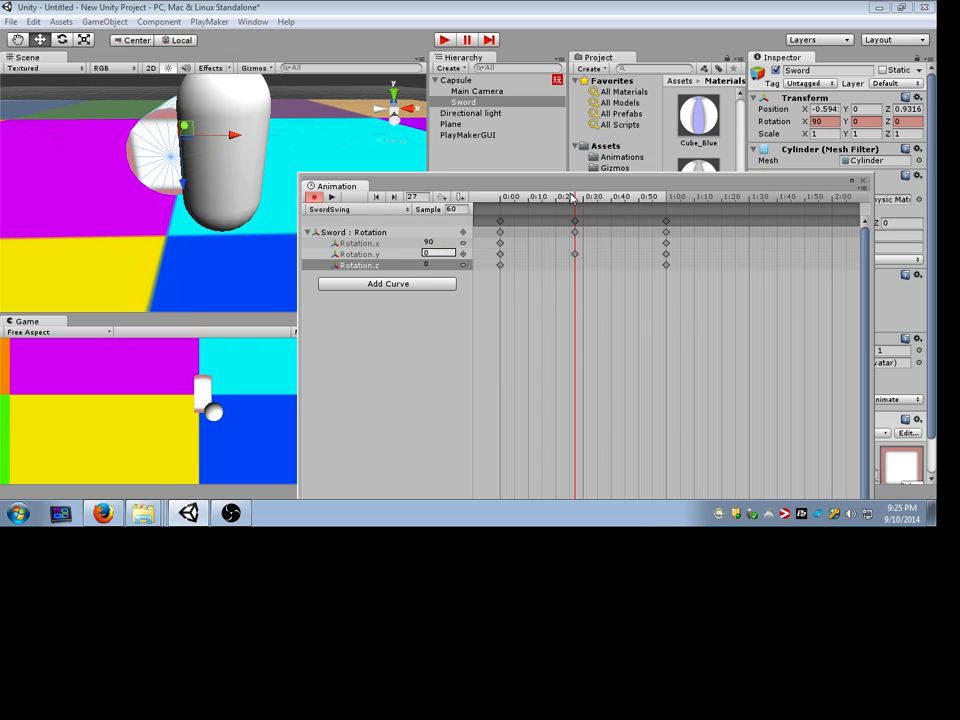
# Step: Play the swing again and show the Rotation.y channel as a curve to examine its shape around the middle key
pyautogui.moveTo(576, 199); pyautogui.dragTo(473, 207)
pyautogui.click(338, 199)
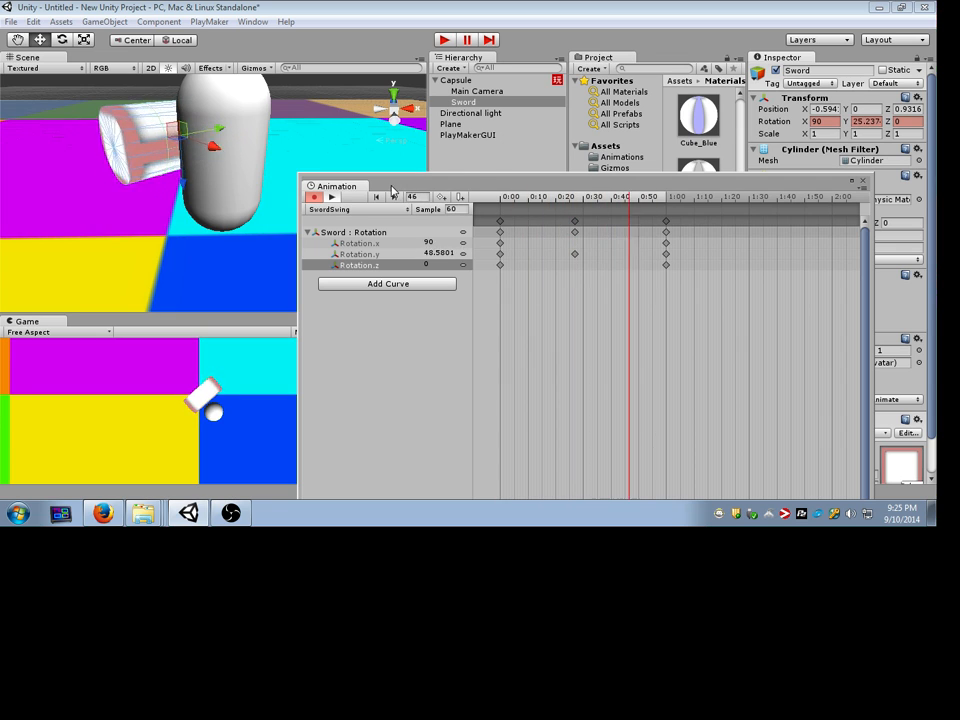
pyautogui.moveTo(613, 200); pyautogui.dragTo(558, 37)
pyautogui.click(452, 470)
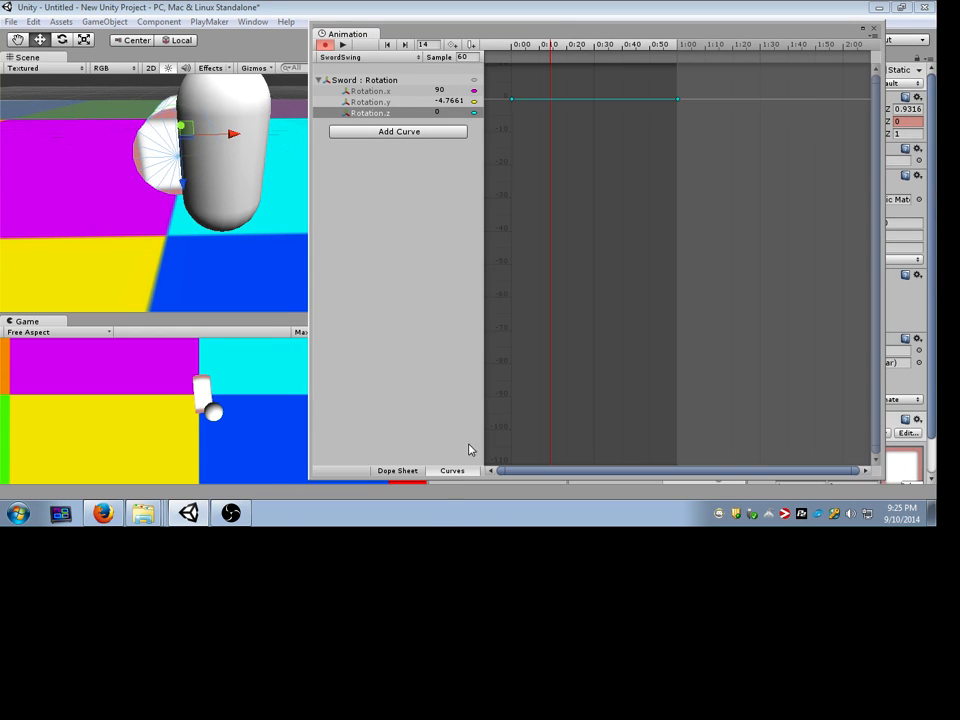
pyautogui.click(407, 103)
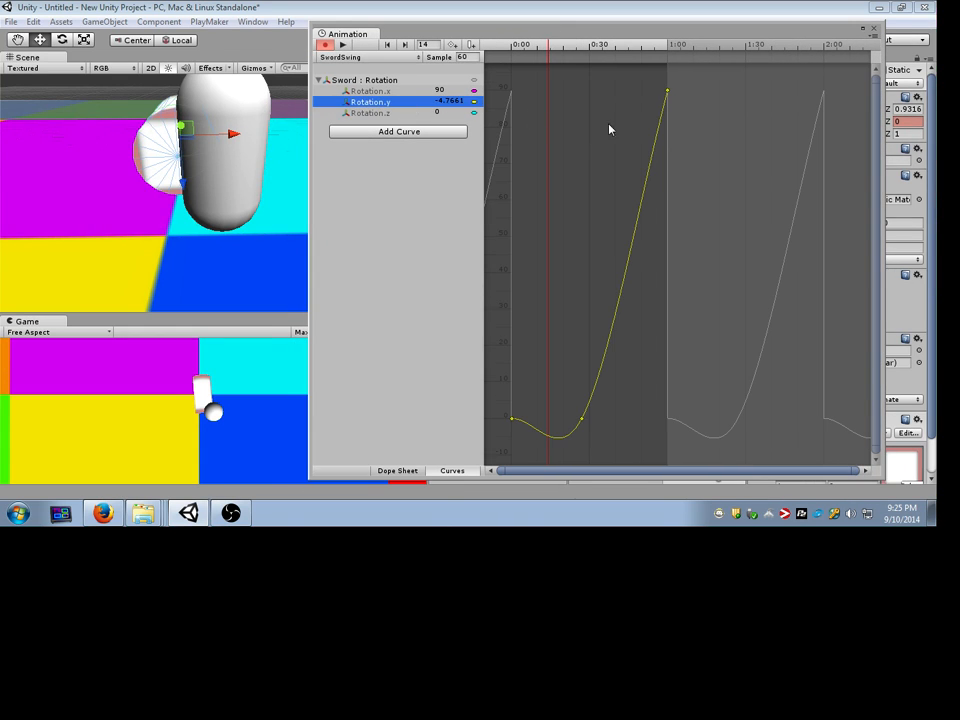
pyautogui.scroll(-4, 600, 228)
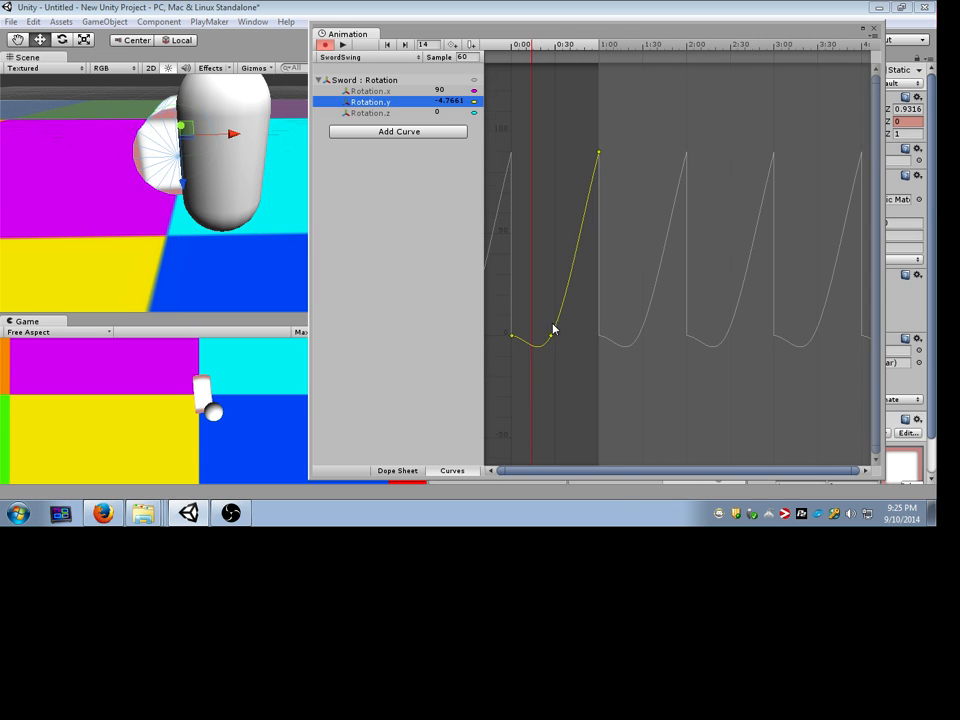
pyautogui.scroll(5, 553, 328)
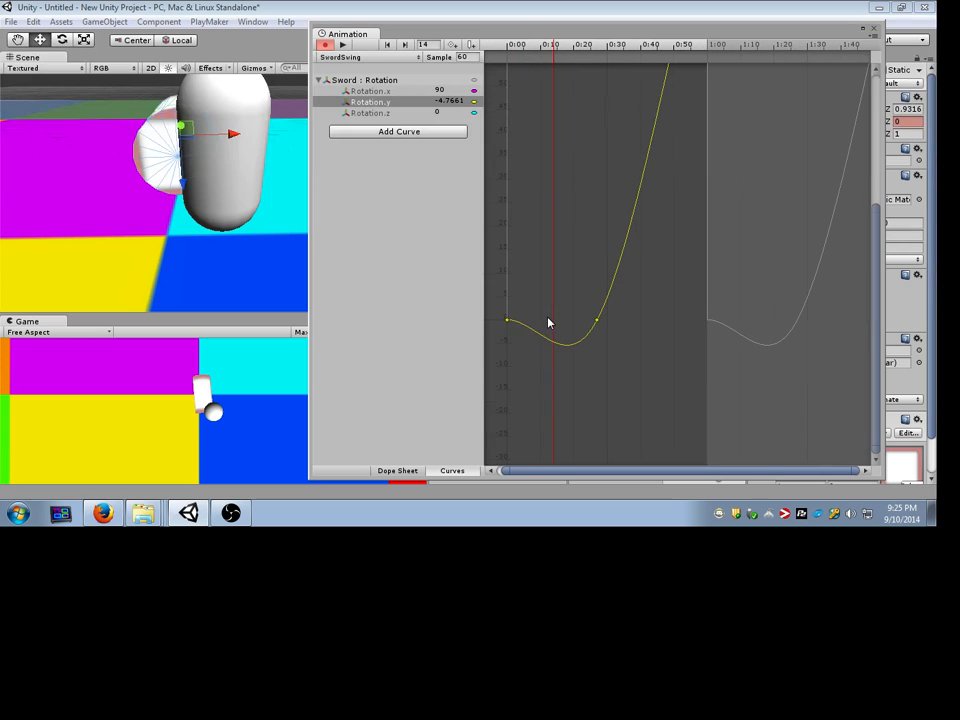
# Step: Try moving the middle Rotation.y key on the curve to frame 13 with a value of about 3.7
pyautogui.click(597, 321)
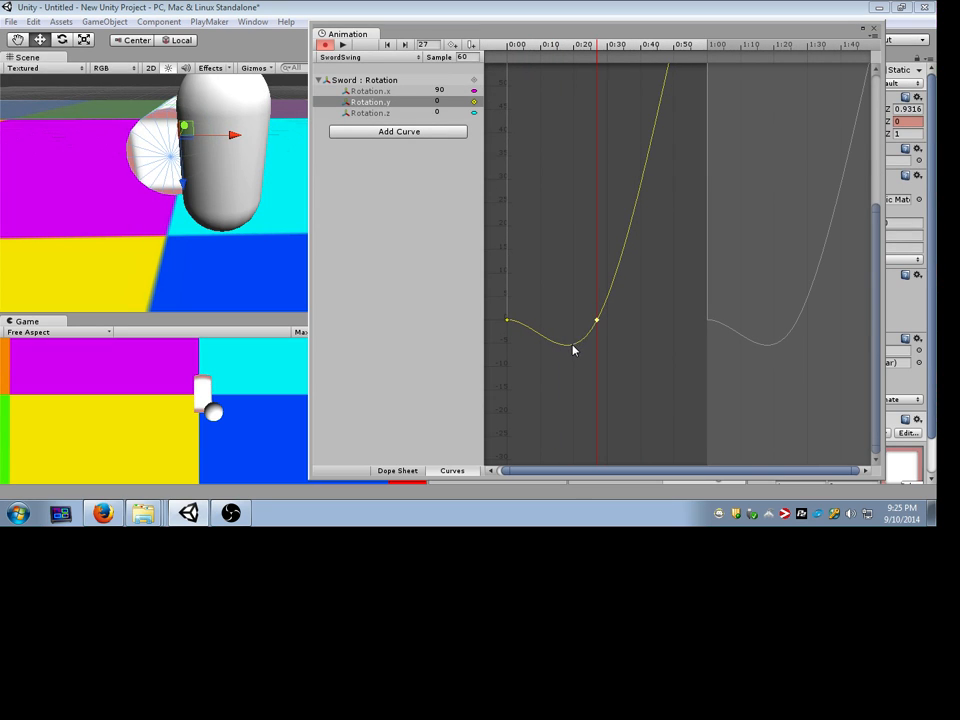
pyautogui.moveTo(571, 345); pyautogui.dragTo(598, 272)
pyautogui.hotkey('ctrl', 'z')
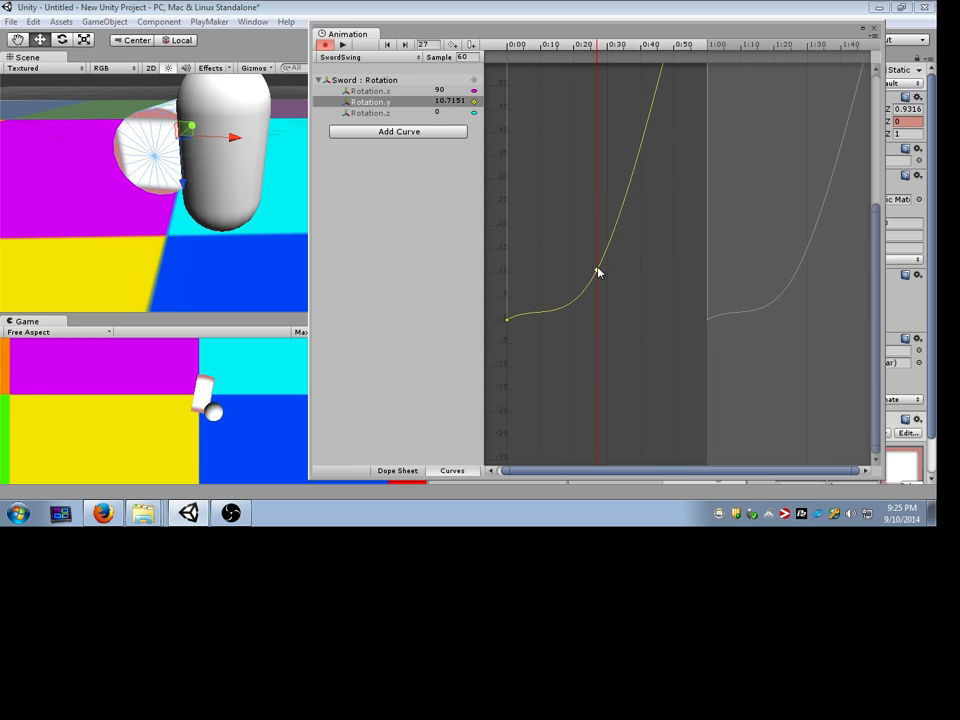
pyautogui.scroll(-4, 643, 240)
pyautogui.moveTo(645, 192); pyautogui.dragTo(644, 239, button='middle')
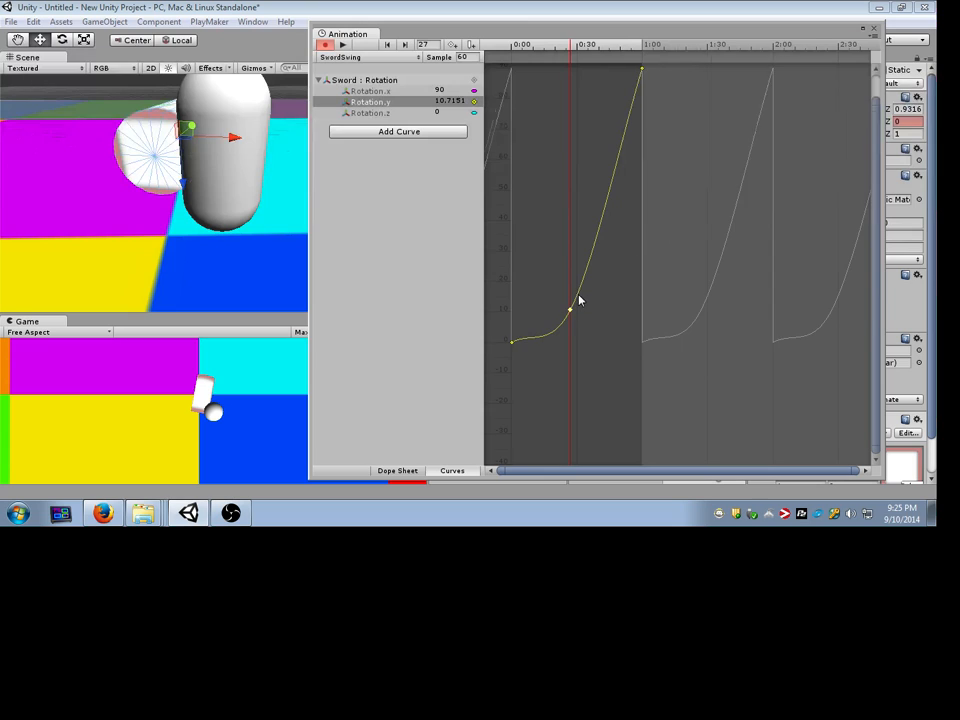
pyautogui.scroll(1, 579, 300)
pyautogui.moveTo(570, 317); pyautogui.dragTo(535, 338)
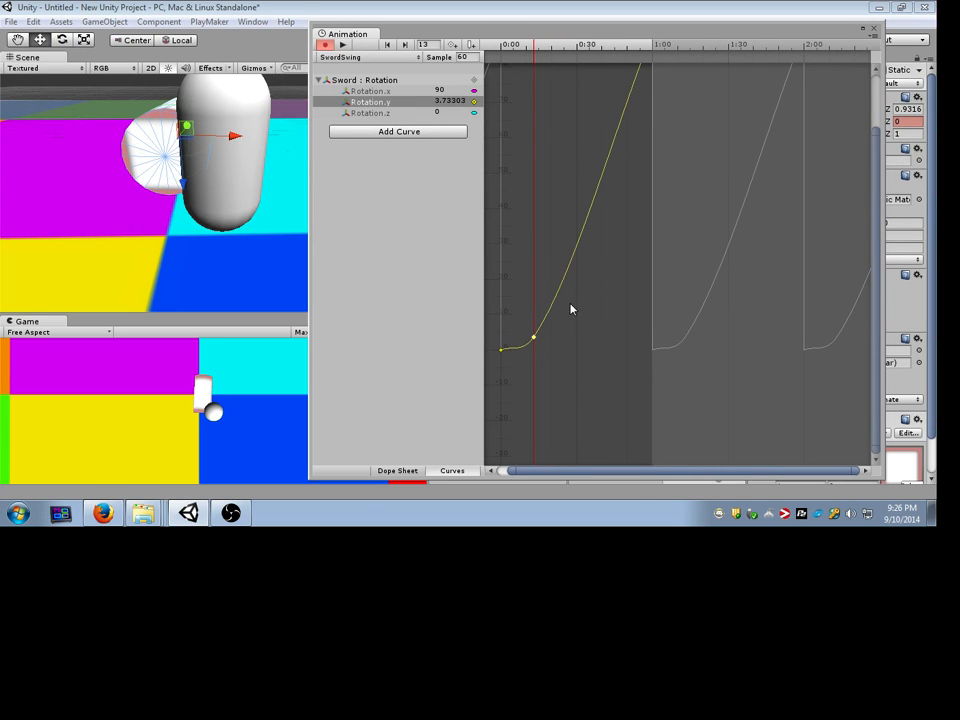
# Step: Place the middle Rotation.y key at frame 37 with value 0 and Flat tangents
pyautogui.rightClick(534, 341)
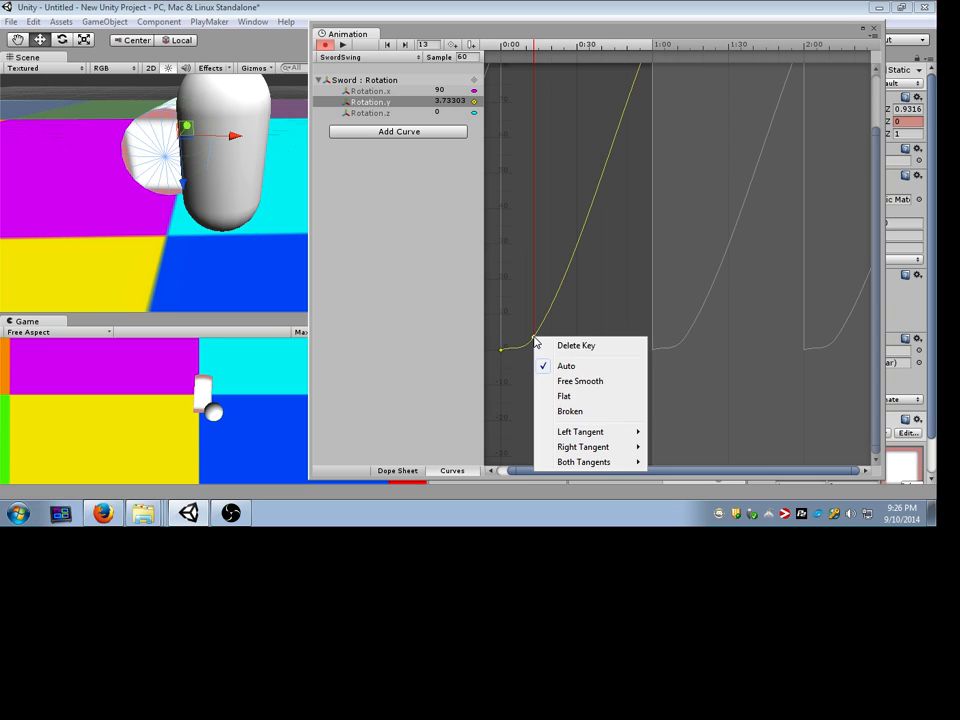
pyautogui.click(585, 397)
pyautogui.moveTo(566, 338); pyautogui.dragTo(620, 300)
pyautogui.click(452, 101)
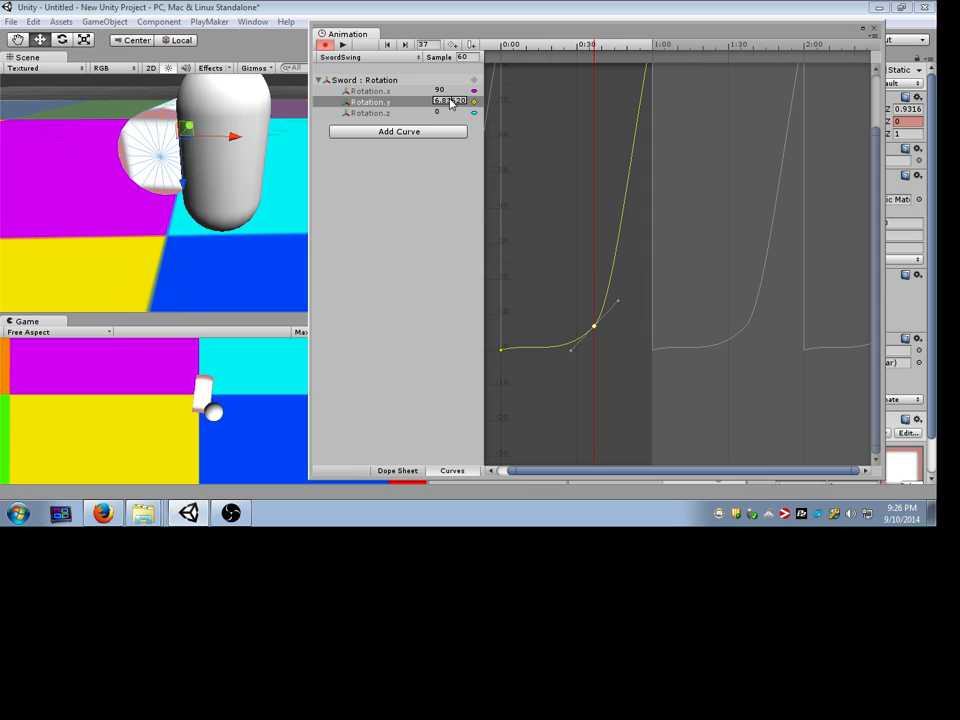
pyautogui.write('0')
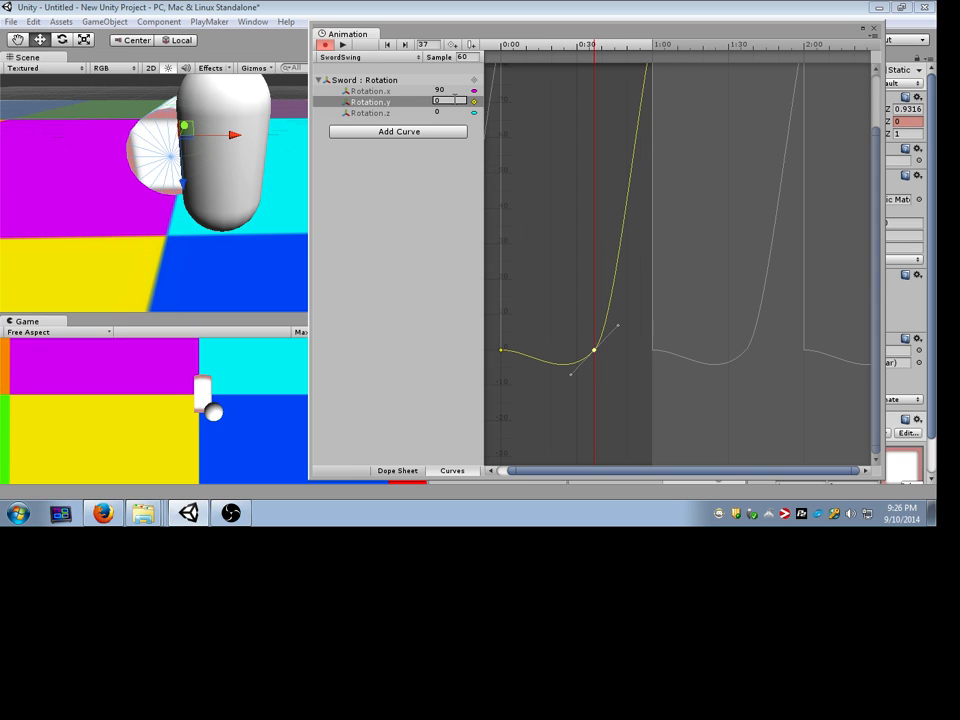
pyautogui.rightClick(595, 354)
pyautogui.click(627, 407)
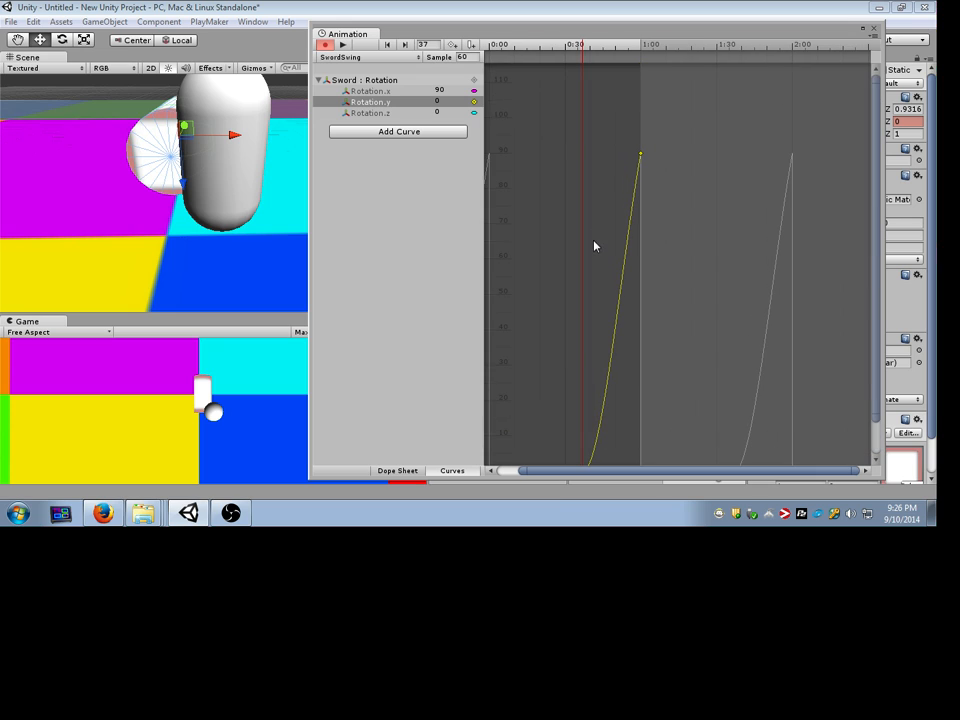
# Step: Return to the dope sheet, shift the middle keyframe to about frame 52 and preview the swing
pyautogui.click(400, 471)
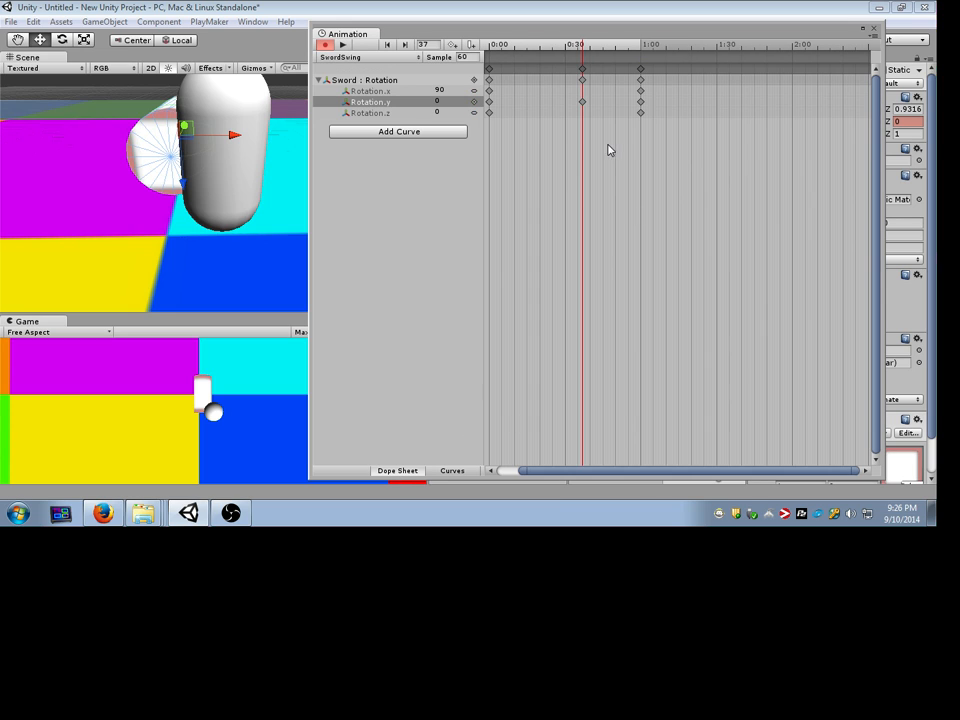
pyautogui.moveTo(345, 33); pyautogui.dragTo(435, 40)
pyautogui.click(431, 51)
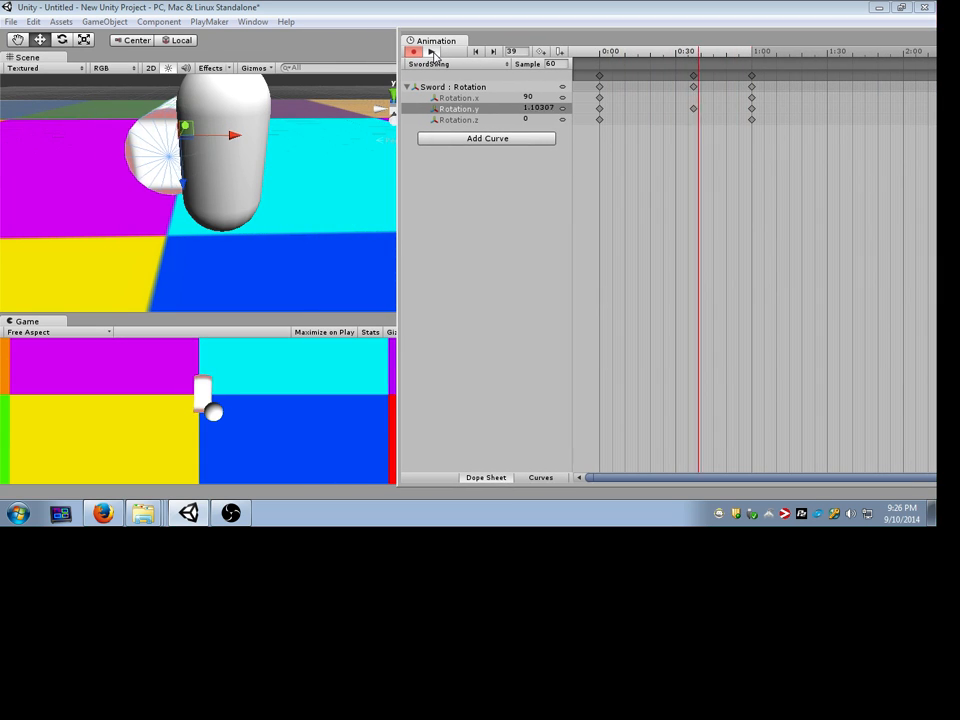
pyautogui.moveTo(695, 75); pyautogui.dragTo(733, 75)
pyautogui.click(431, 51)
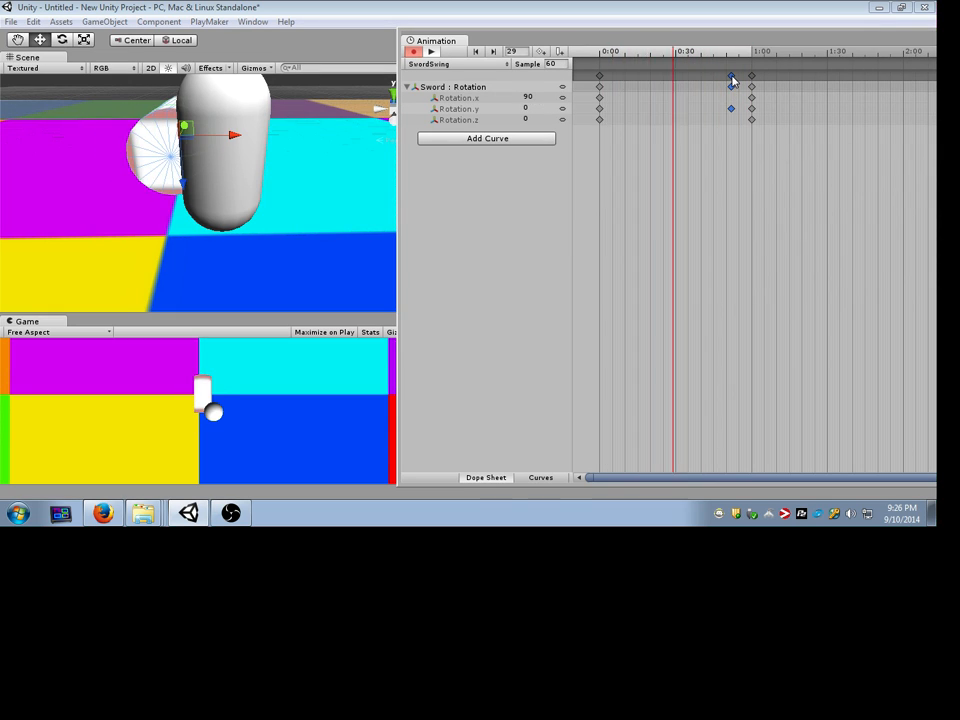
# Step: Move the middle keyframe to frame 12 and give its Rotation.y a negative angle for a wind-up before the swing
pyautogui.moveTo(733, 80); pyautogui.dragTo(630, 80)
pyautogui.click(601, 77)
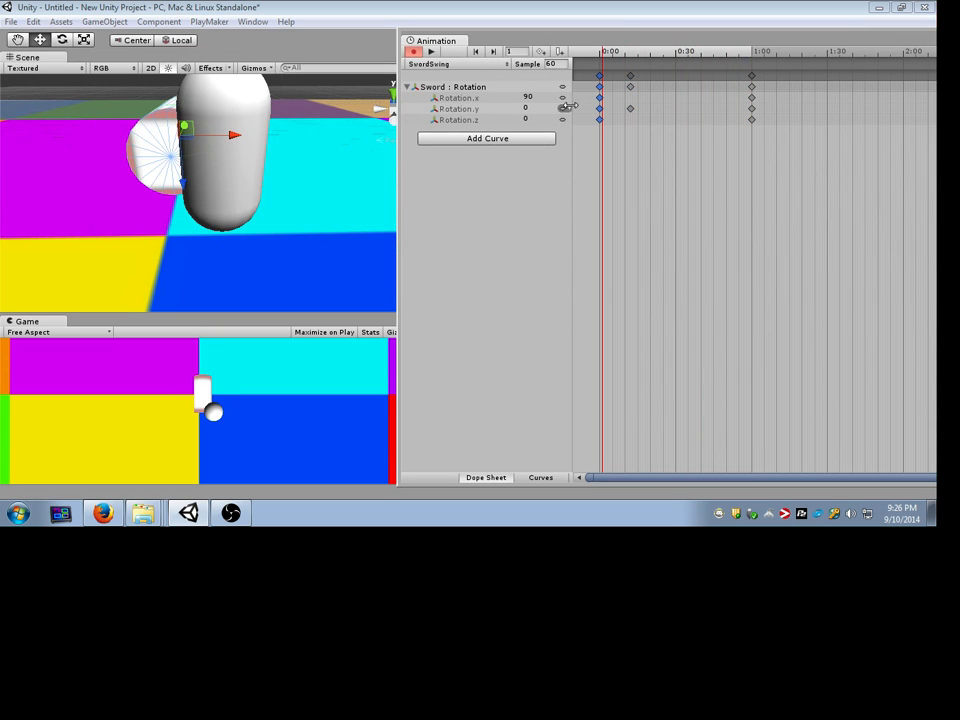
pyautogui.doubleClick(623, 77)
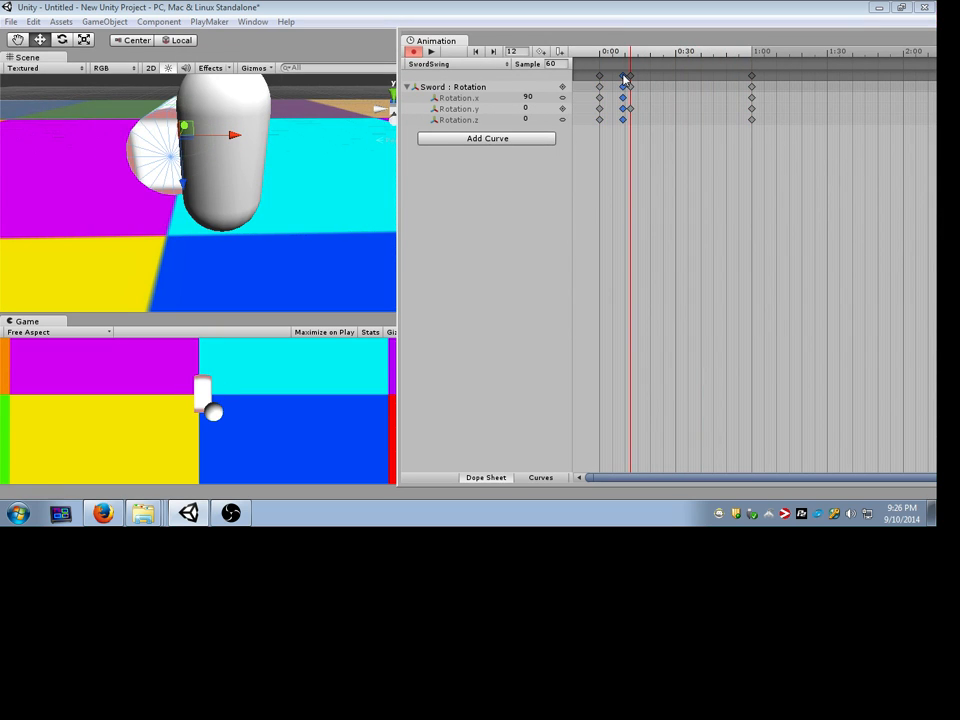
pyautogui.click(630, 76)
pyautogui.moveTo(620, 81); pyautogui.dragTo(630, 79)
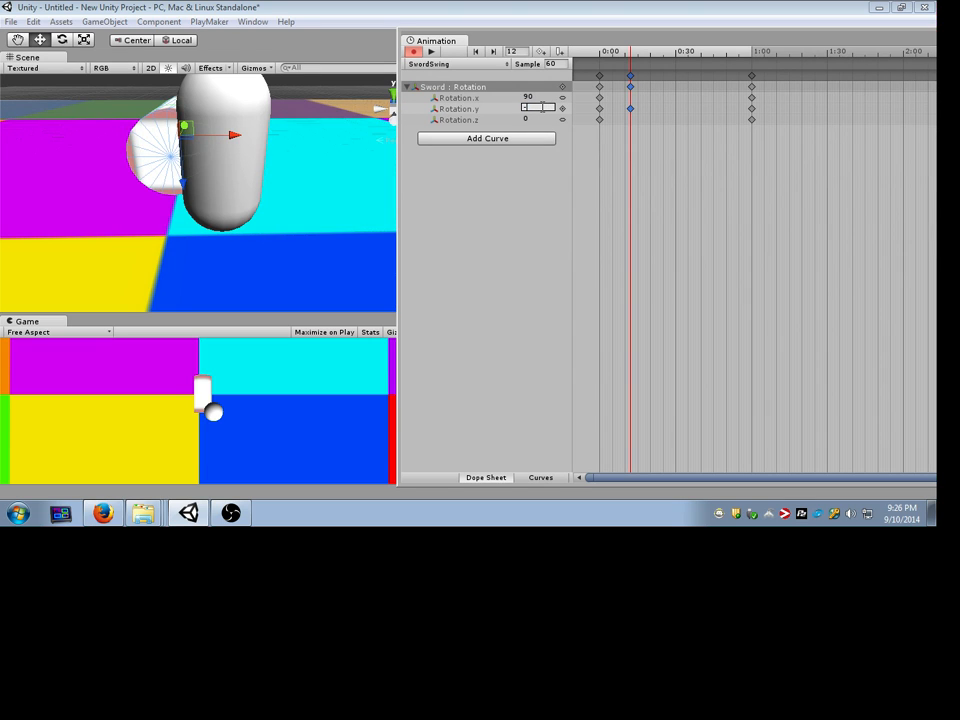
pyautogui.click(431, 52)
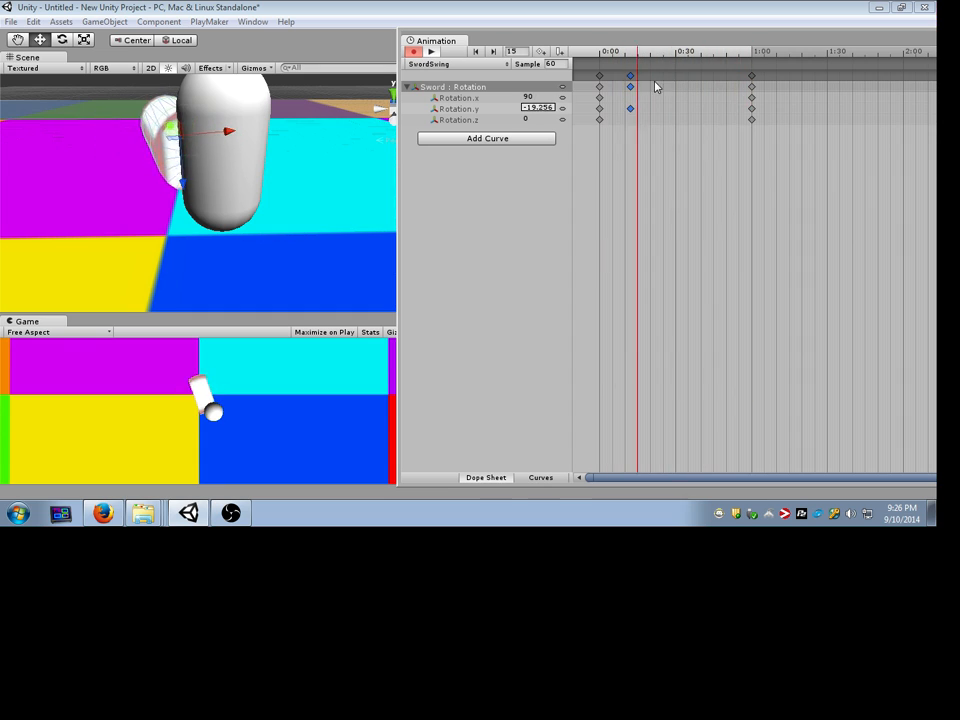
# Step: Move the middle keyframe to about frame 39 and preview the swing on the Sword
pyautogui.moveTo(631, 76); pyautogui.dragTo(698, 76)
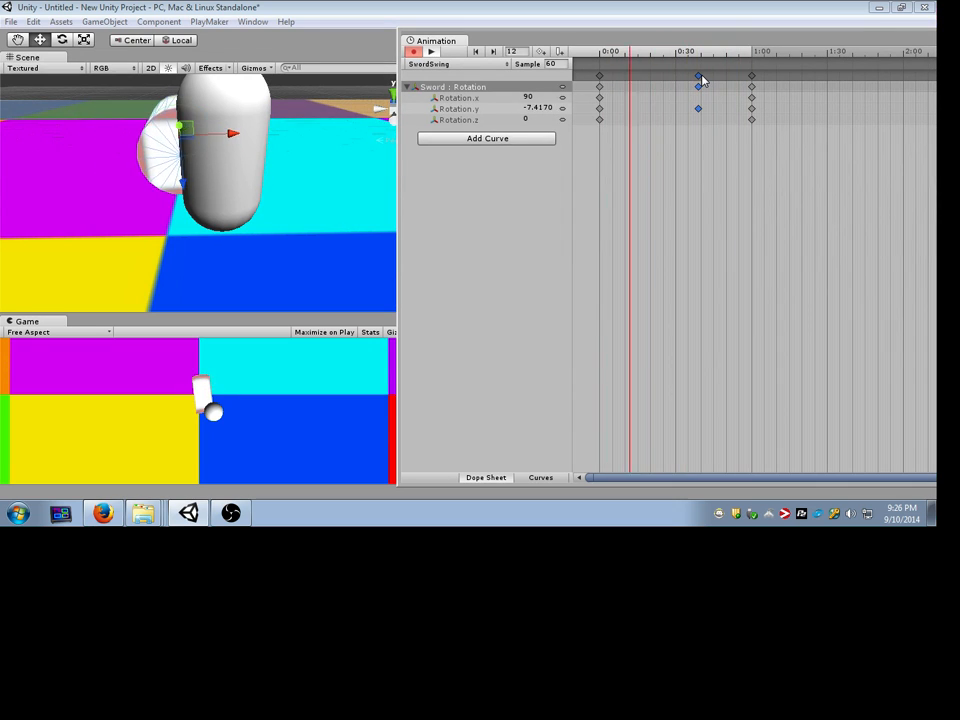
pyautogui.click(430, 53)
pyautogui.moveTo(496, 38); pyautogui.dragTo(474, 83)
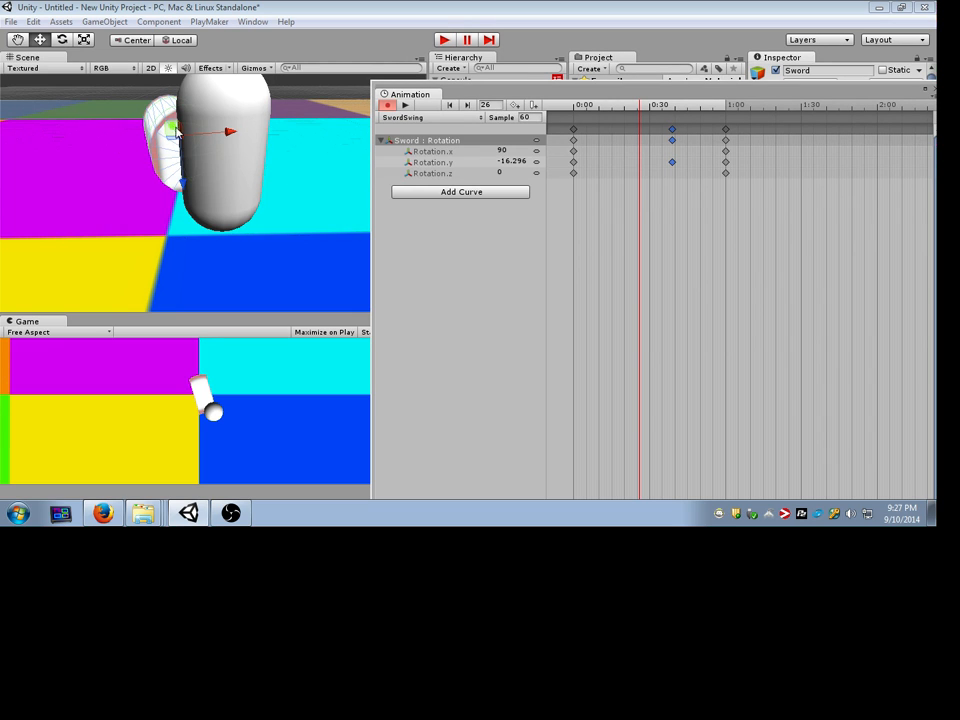
pyautogui.moveTo(473, 99); pyautogui.dragTo(446, 232)
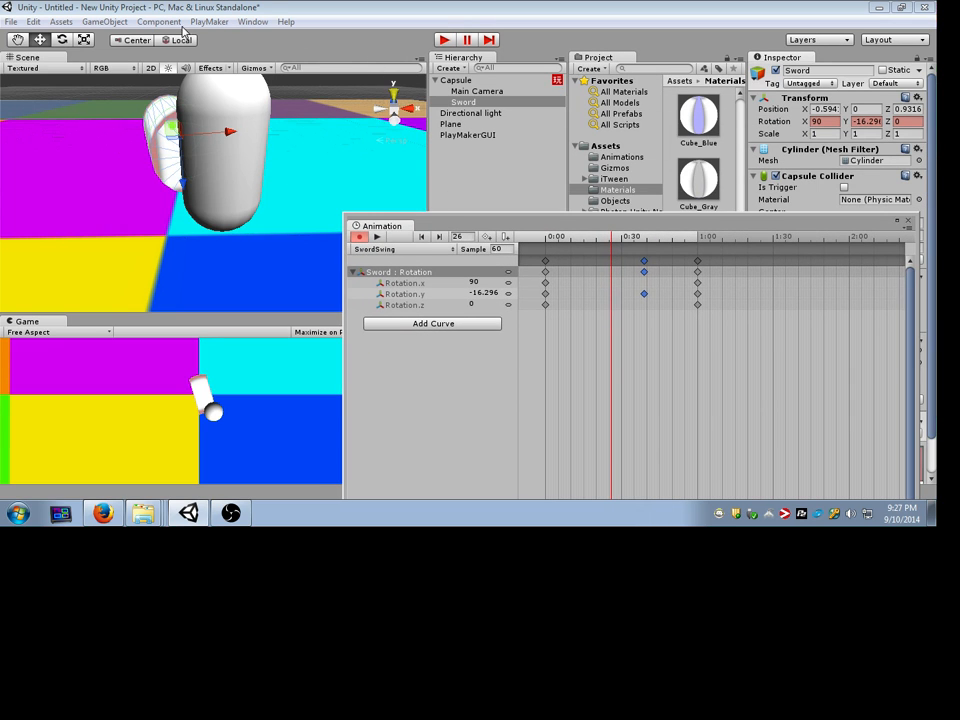
# Step: Turn off animation recording and create an empty GameObject named SwordPivot
pyautogui.click(160, 21)
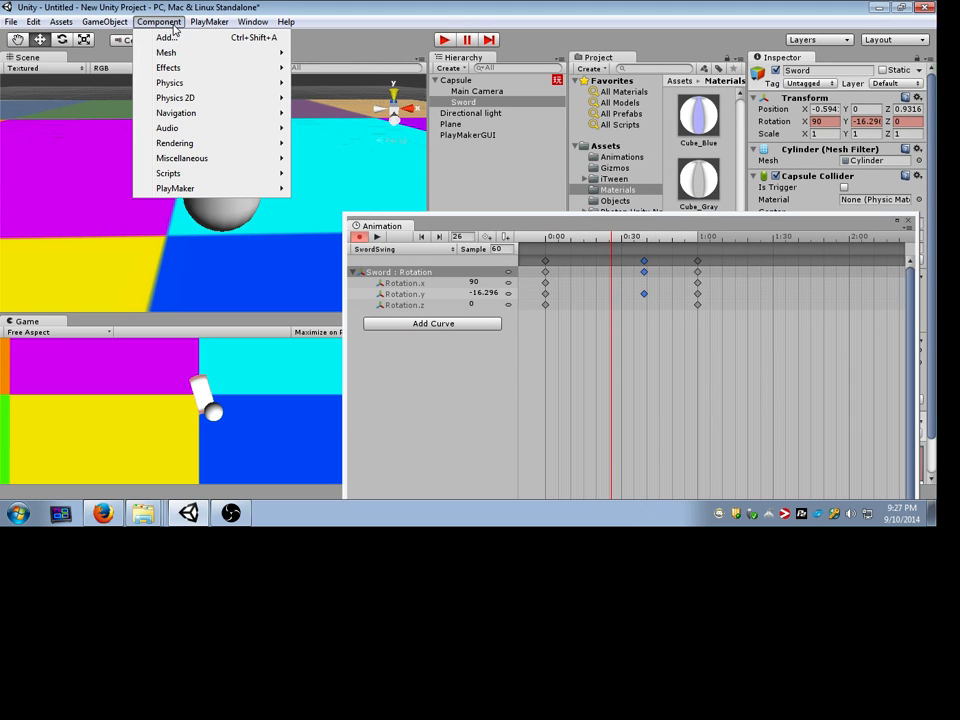
pyautogui.click(360, 239)
pyautogui.click(141, 25)
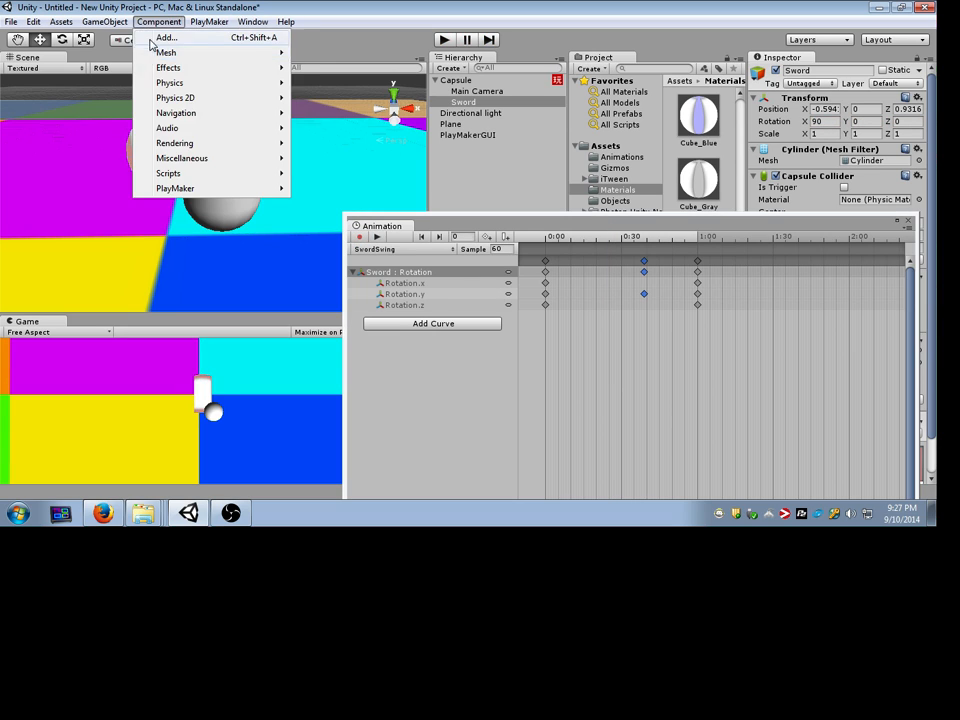
pyautogui.click(124, 36)
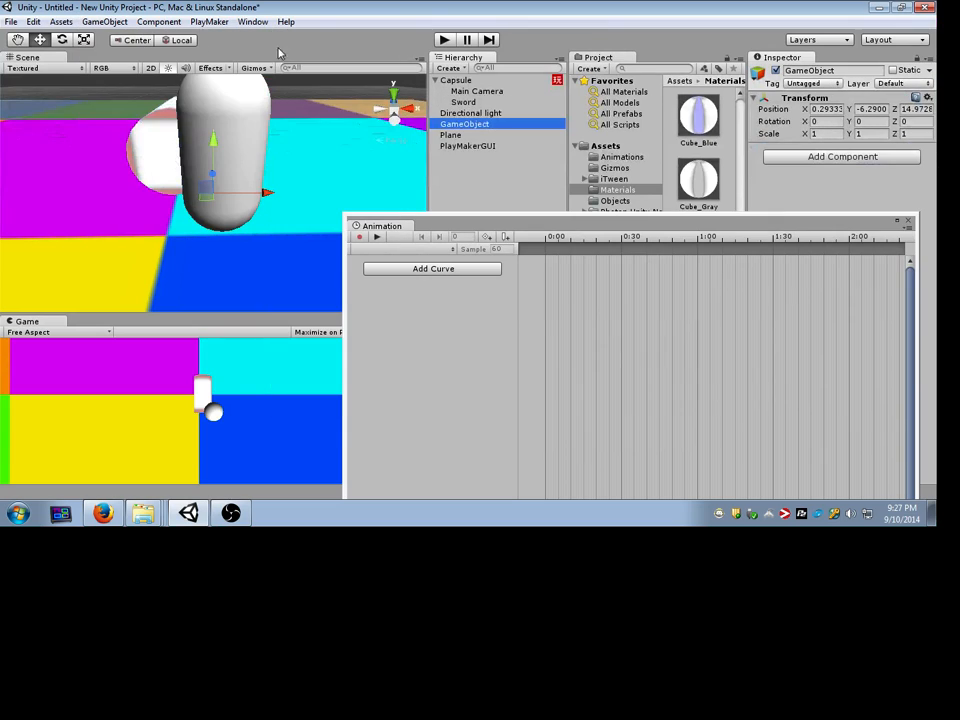
pyautogui.click(836, 70)
pyautogui.write('SwordPivot')
pyautogui.press('Return')
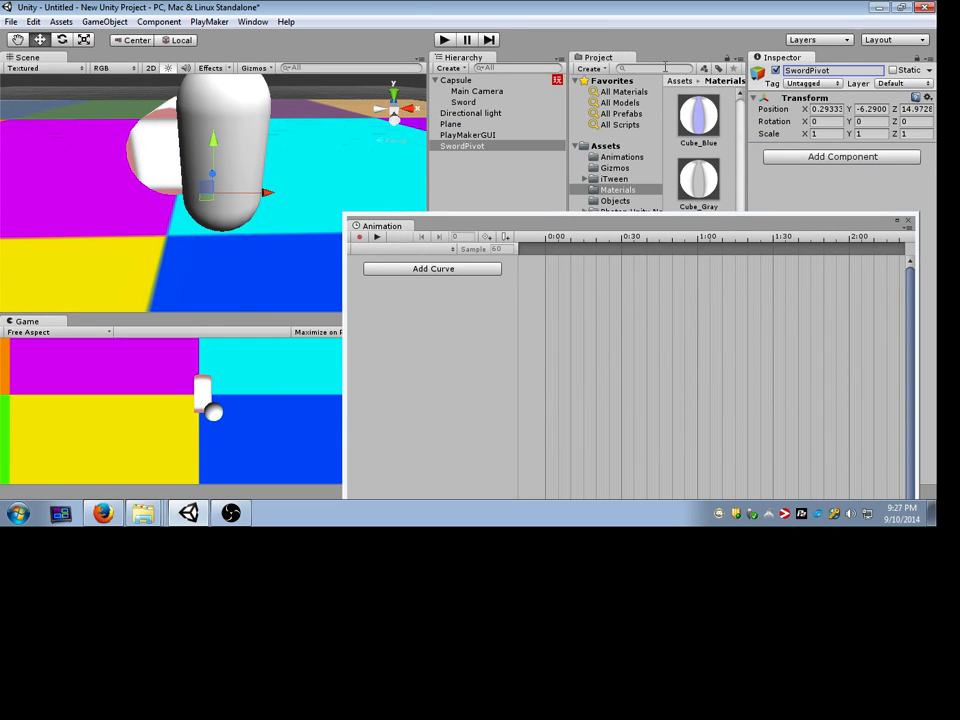
# Step: Make SwordPivot a child of Capsule and assign it a blue label icon
pyautogui.moveTo(478, 148); pyautogui.dragTo(468, 84)
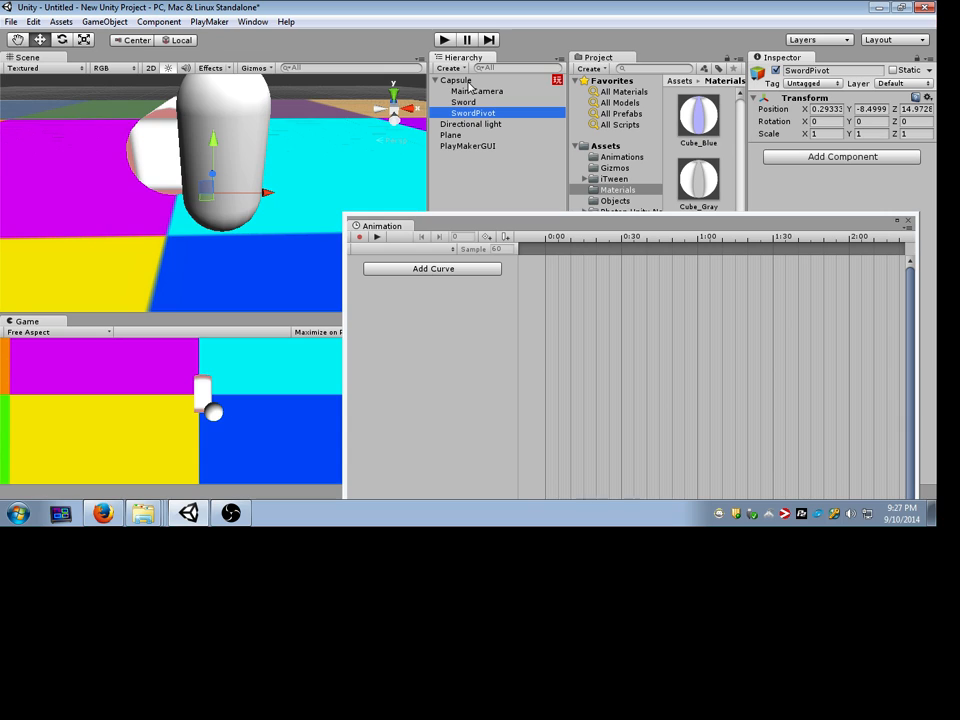
pyautogui.click(760, 75)
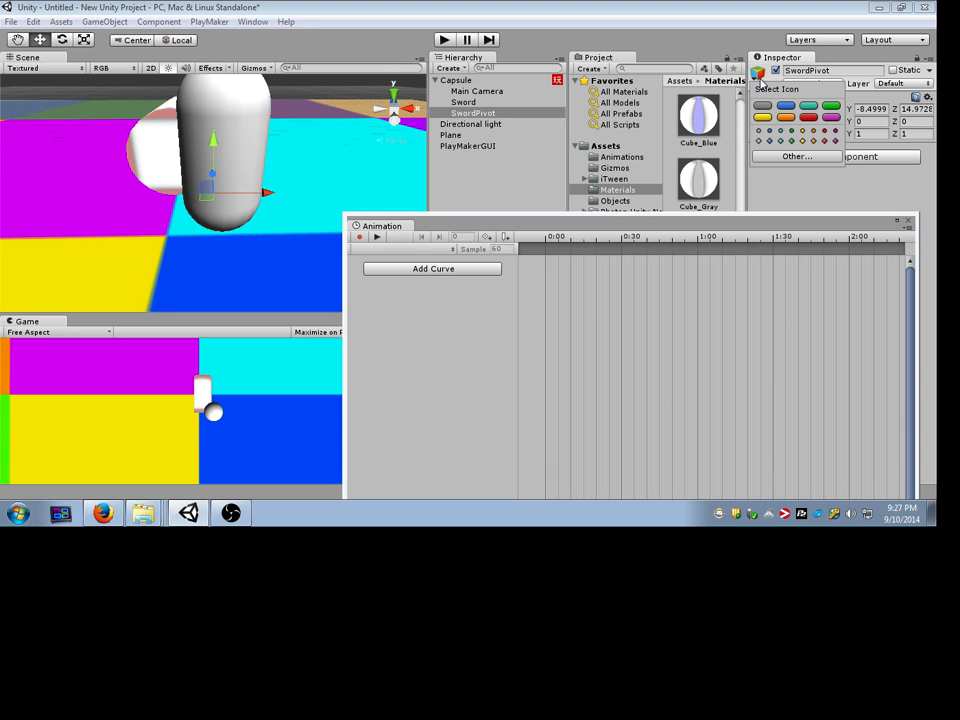
pyautogui.click(810, 107)
# Step: Reset SwordPivot's position and move it along X to about -0.62, beside the capsule at the sword
pyautogui.click(927, 97)
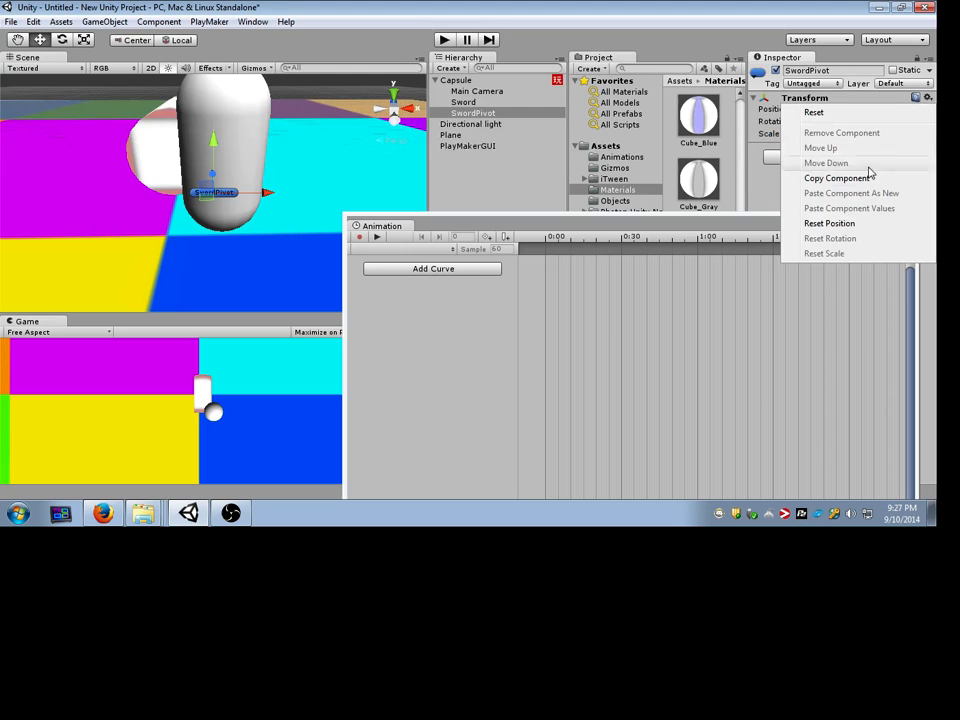
pyautogui.click(831, 221)
pyautogui.keyDown('alt'); pyautogui.moveTo(364, 141); pyautogui.dragTo(357, 109, button='right'); pyautogui.keyUp('alt')
pyautogui.keyDown('alt'); pyautogui.moveTo(357, 109); pyautogui.dragTo(285, 176); pyautogui.keyUp('alt')
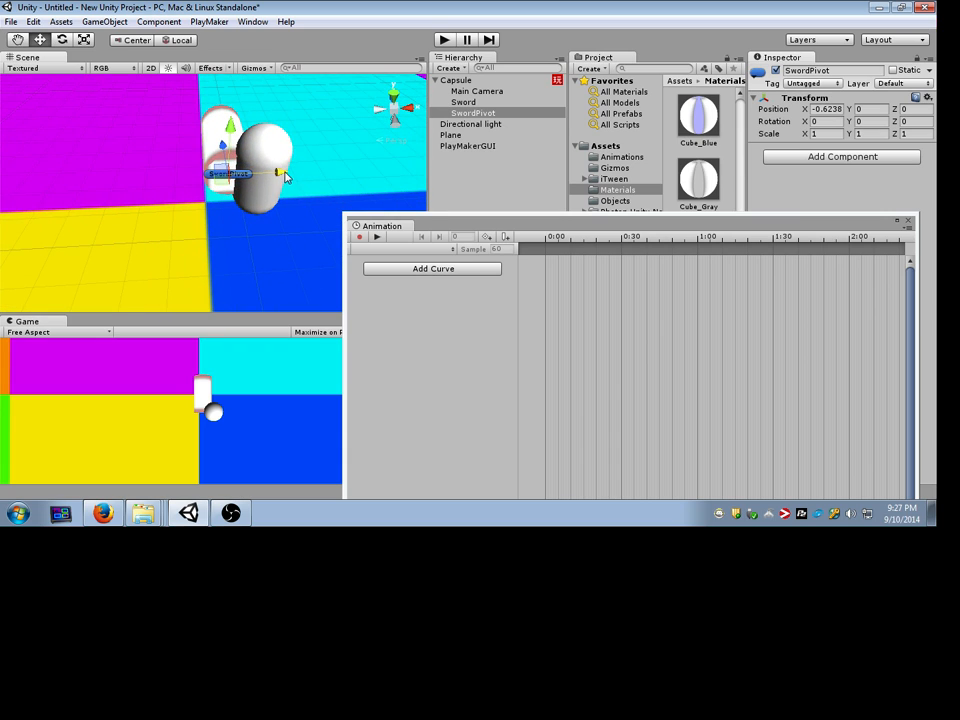
# Step: Make Sword a child of SwordPivot in the Hierarchy
pyautogui.rightClick(395, 107)
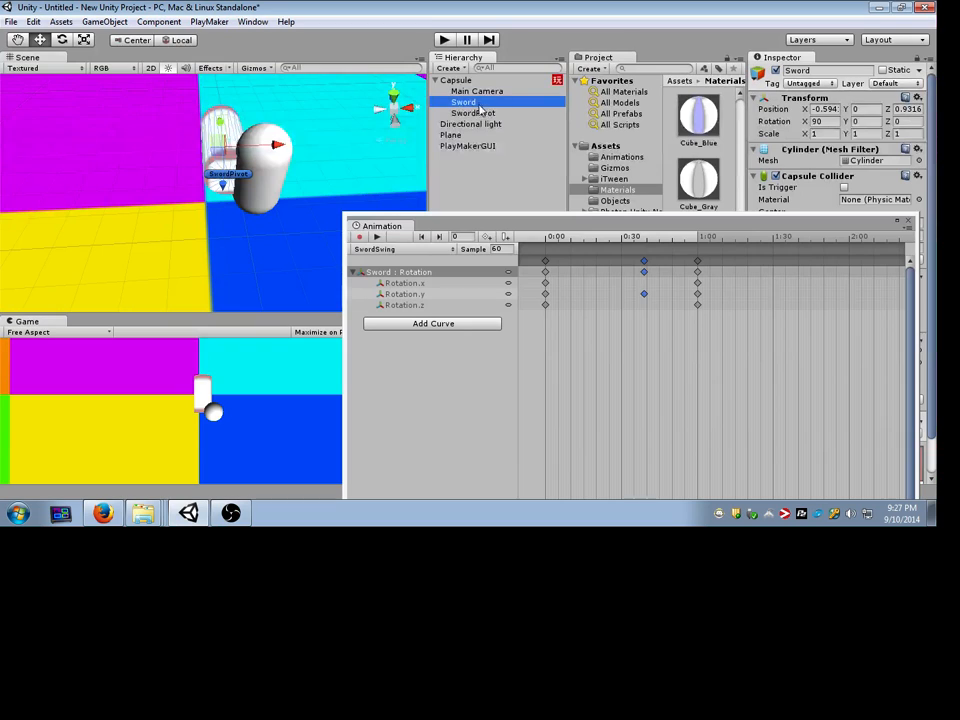
pyautogui.moveTo(480, 108); pyautogui.dragTo(484, 115)
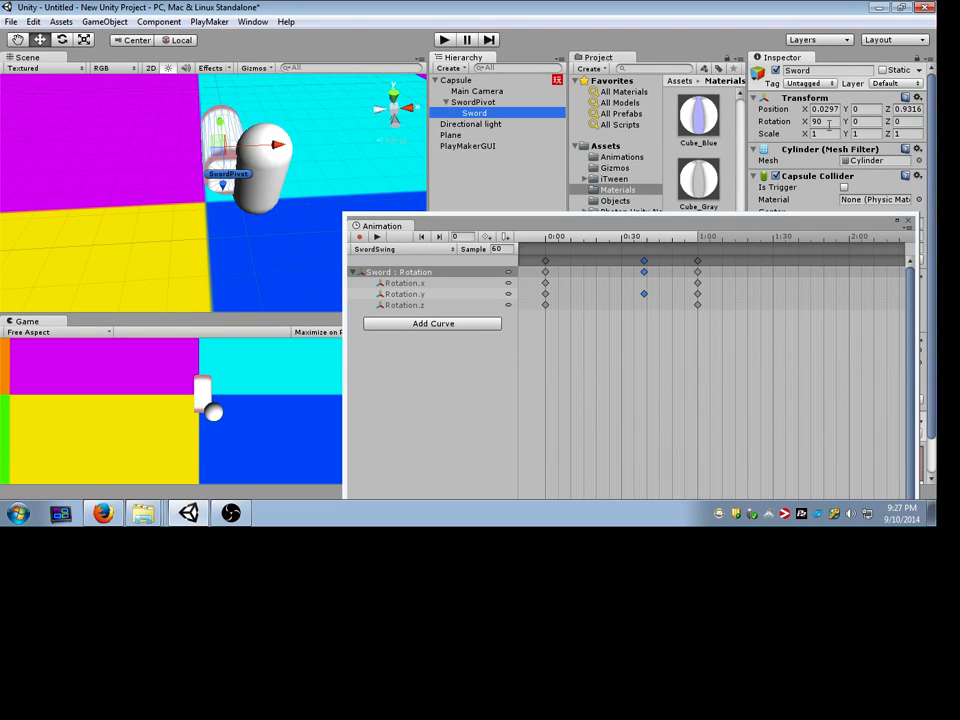
# Step: Reset Sword's position and move it forward from the pivot to about 1.18 on Z
pyautogui.click(918, 97)
pyautogui.click(861, 223)
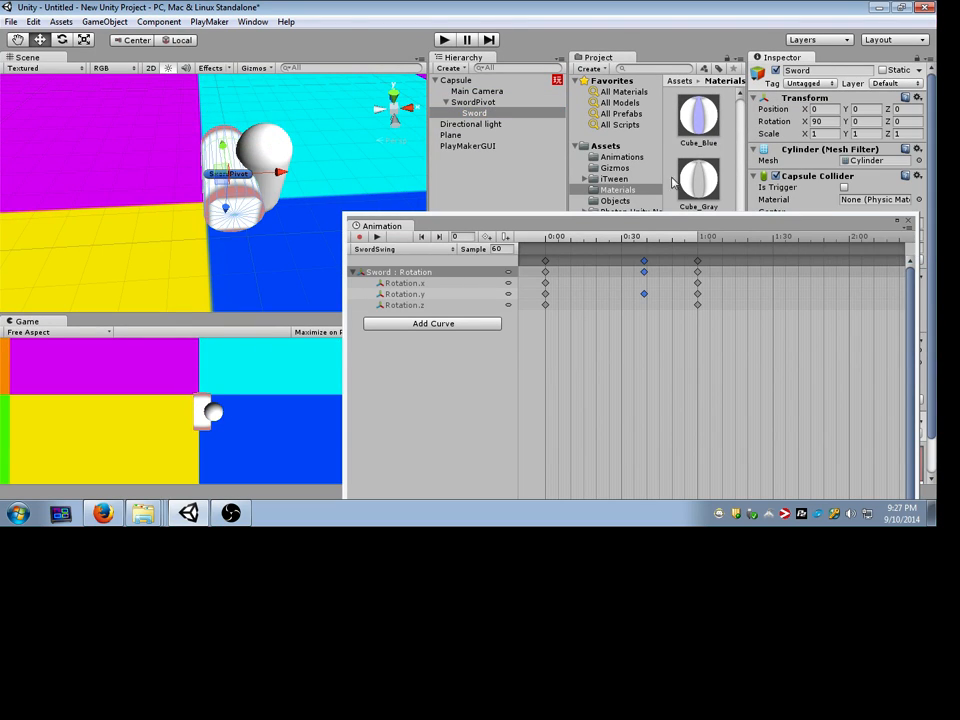
pyautogui.moveTo(225, 211); pyautogui.dragTo(204, 118)
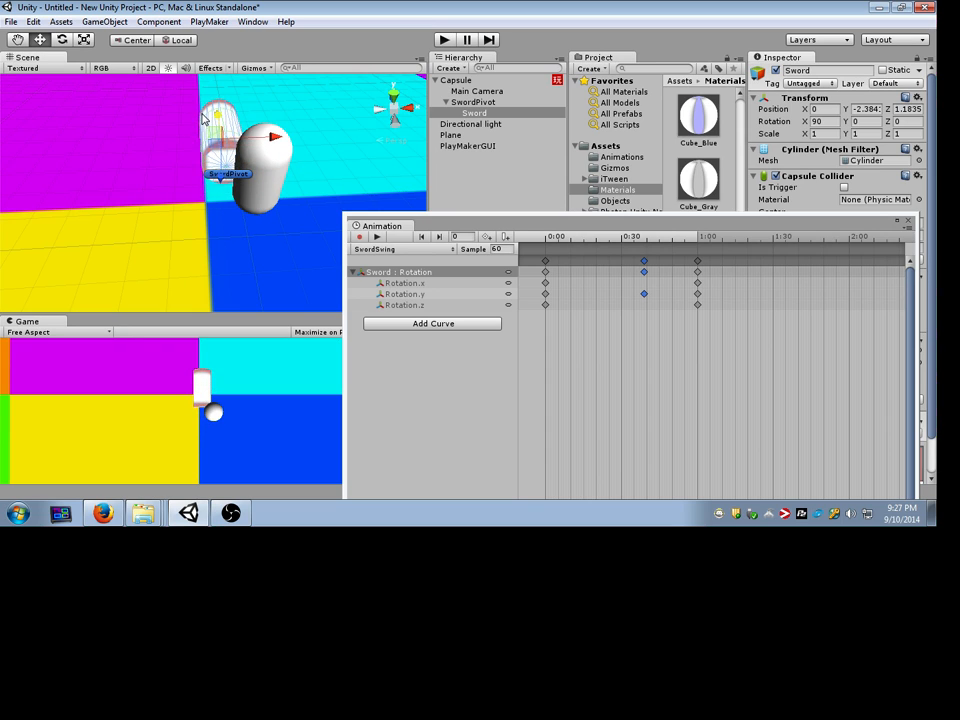
# Step: Try rotating SwordPivot and Sword in the scene to compare their rotation centres, undoing each rotation
pyautogui.click(474, 104)
pyautogui.press('e')
pyautogui.moveTo(240, 178); pyautogui.dragTo(396, 161)
pyautogui.hotkey('ctrl', 'z')
pyautogui.moveTo(263, 173); pyautogui.dragTo(488, 120)
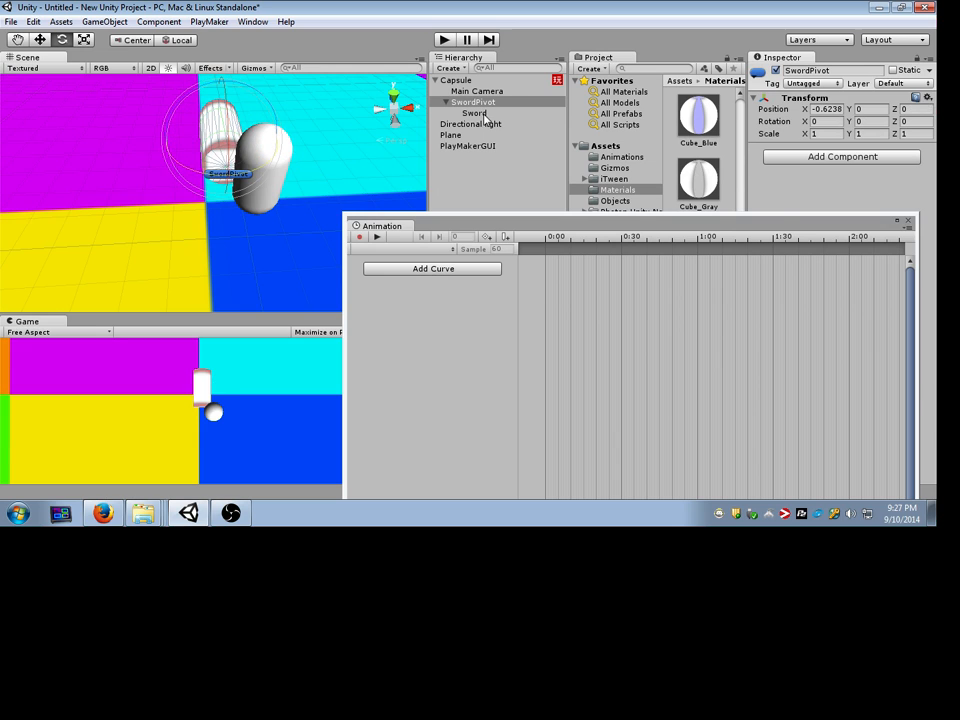
pyautogui.click(475, 113)
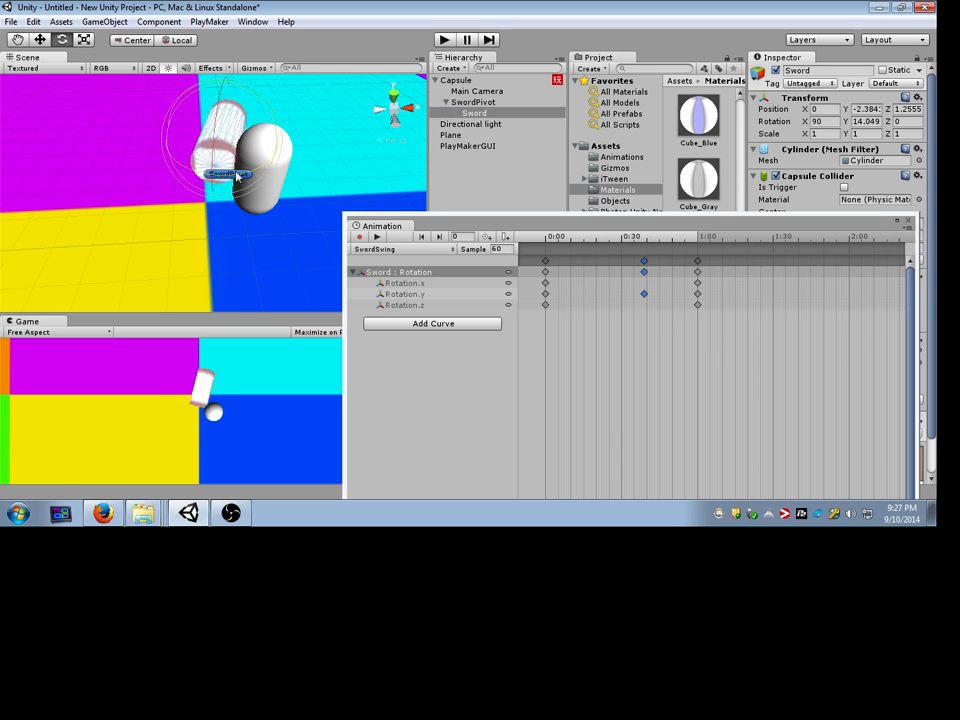
pyautogui.click(481, 104)
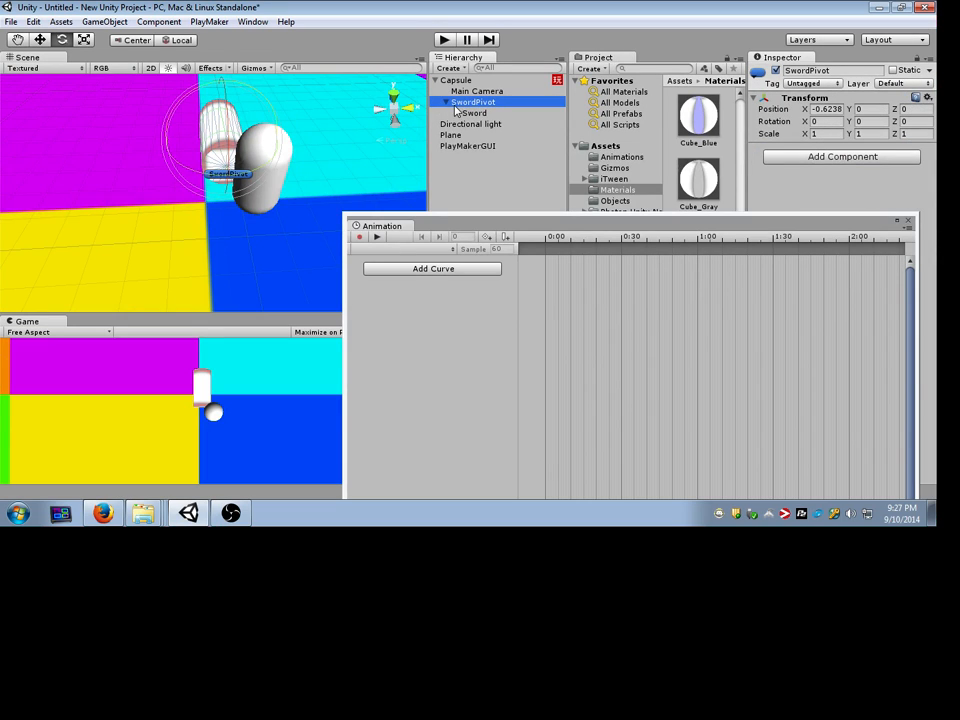
# Step: Unparent SwordPivot from Capsule and move its child Sword farther forward to about 1.45 on Z
pyautogui.moveTo(456, 108); pyautogui.dragTo(471, 88)
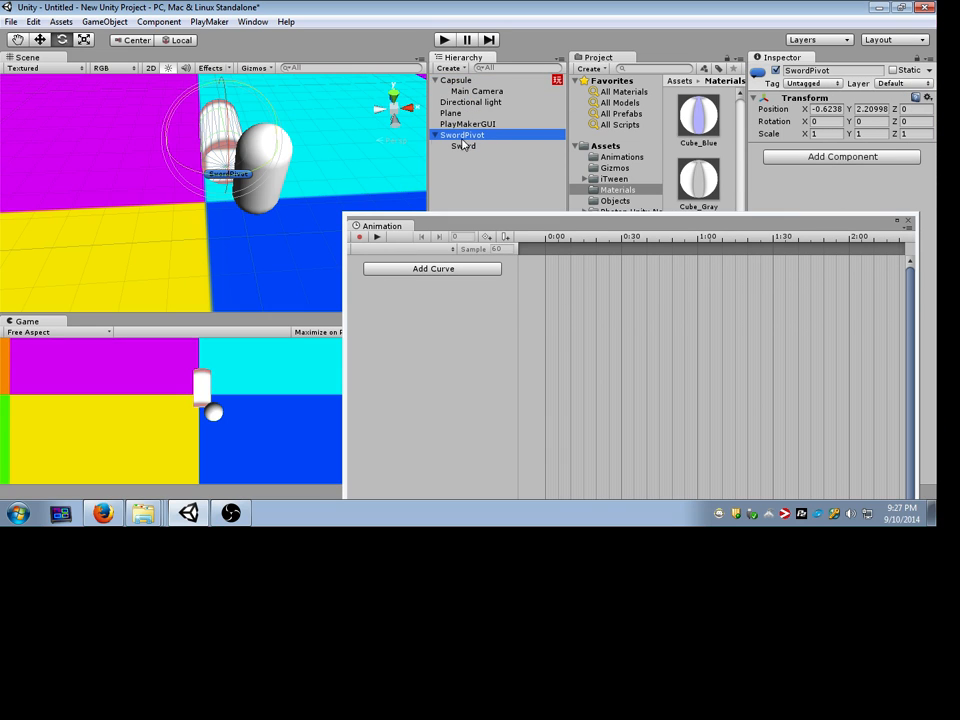
pyautogui.click(463, 145)
pyautogui.press('w')
pyautogui.keyDown('alt'); pyautogui.moveTo(230, 166); pyautogui.dragTo(410, 152); pyautogui.keyUp('alt')
pyautogui.moveTo(246, 144); pyautogui.dragTo(240, 140)
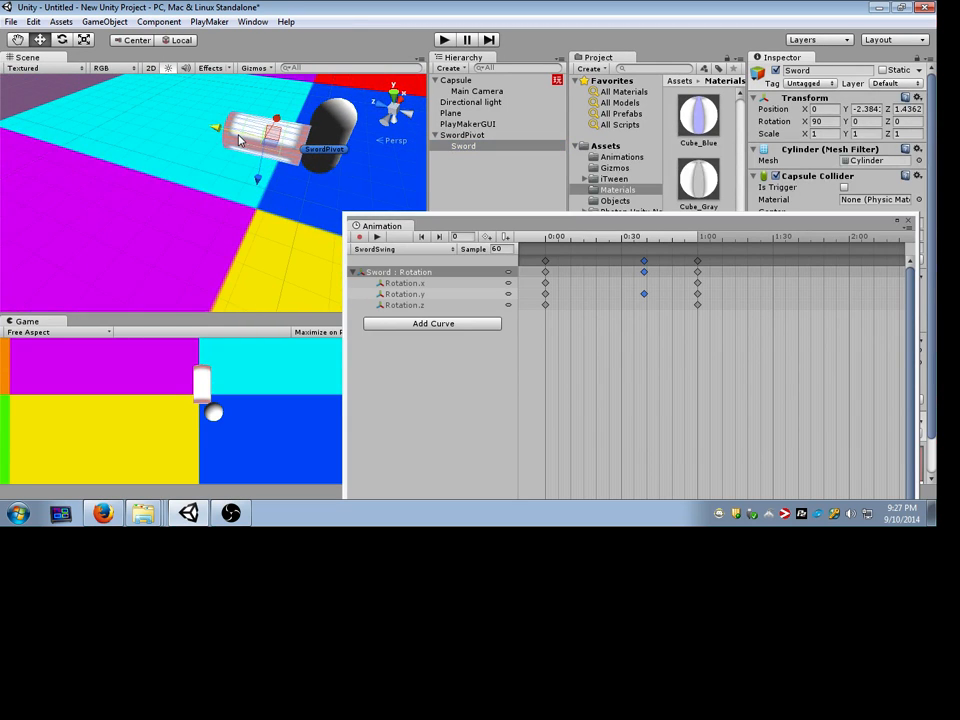
# Step: Try rotating SwordPivot with the handle in Center mode and undo the rotation
pyautogui.click(455, 136)
pyautogui.press('e')
pyautogui.doubleClick(473, 139)
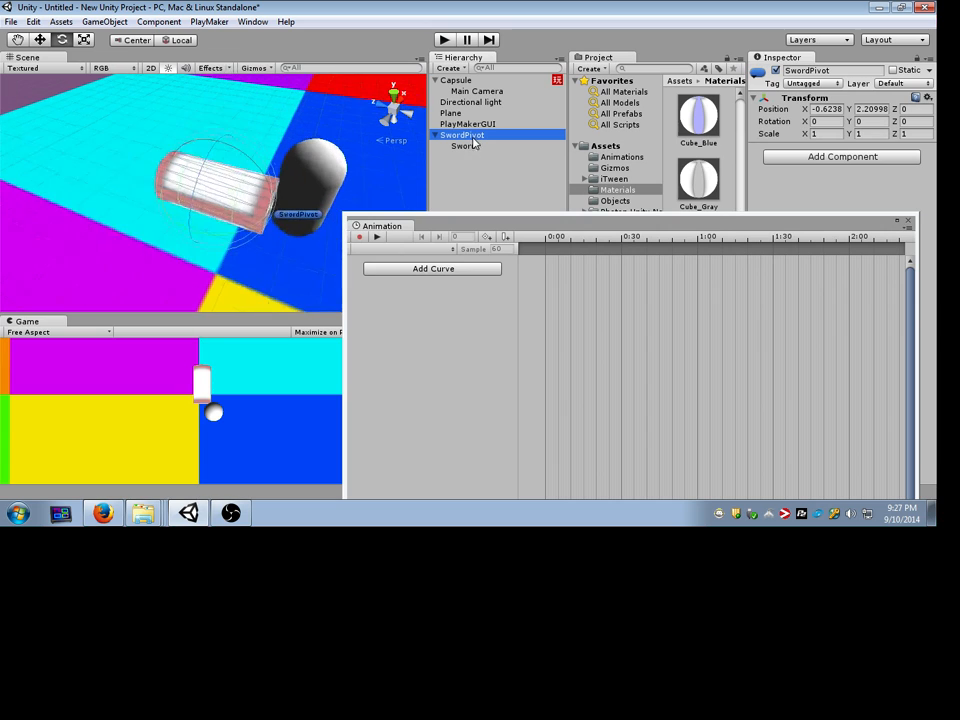
pyautogui.keyDown('alt'); pyautogui.moveTo(342, 165); pyautogui.dragTo(354, 167); pyautogui.keyUp('alt')
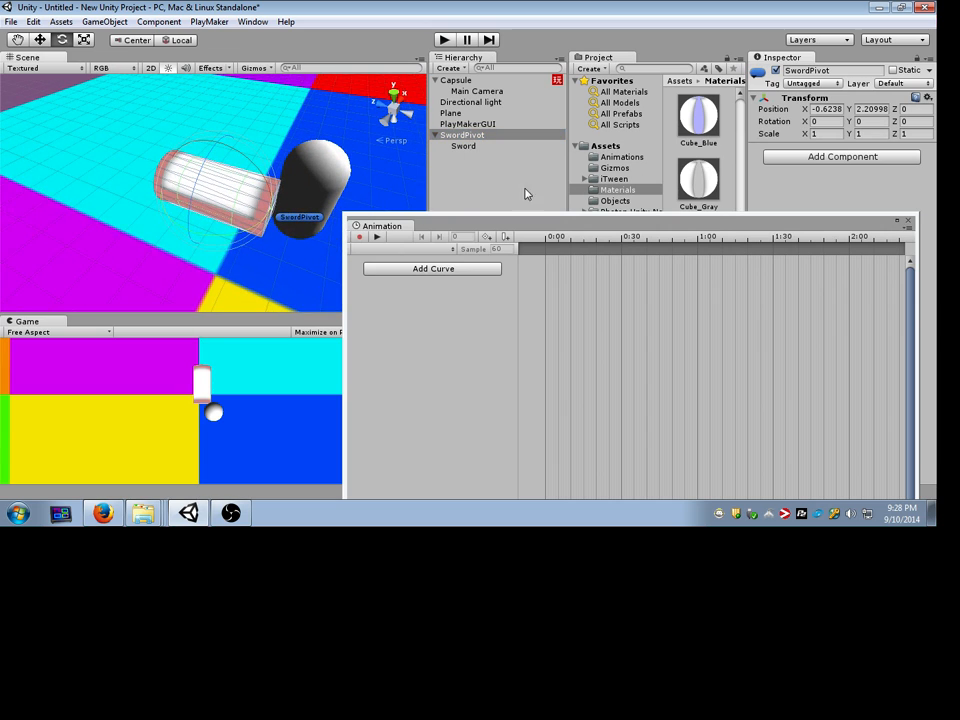
pyautogui.moveTo(233, 230)
pyautogui.mouseDown()
pyautogui.moveTo(167, 242)
pyautogui.moveTo(278, 235)
pyautogui.moveTo(182, 242)
pyautogui.moveTo(246, 236)
pyautogui.mouseUp()
pyautogui.hotkey('ctrl', 'z')
# Step: Switch the transform handle from Center to Pivot and rotate SwordPivot to about 5 degrees on Y
pyautogui.click(138, 40)
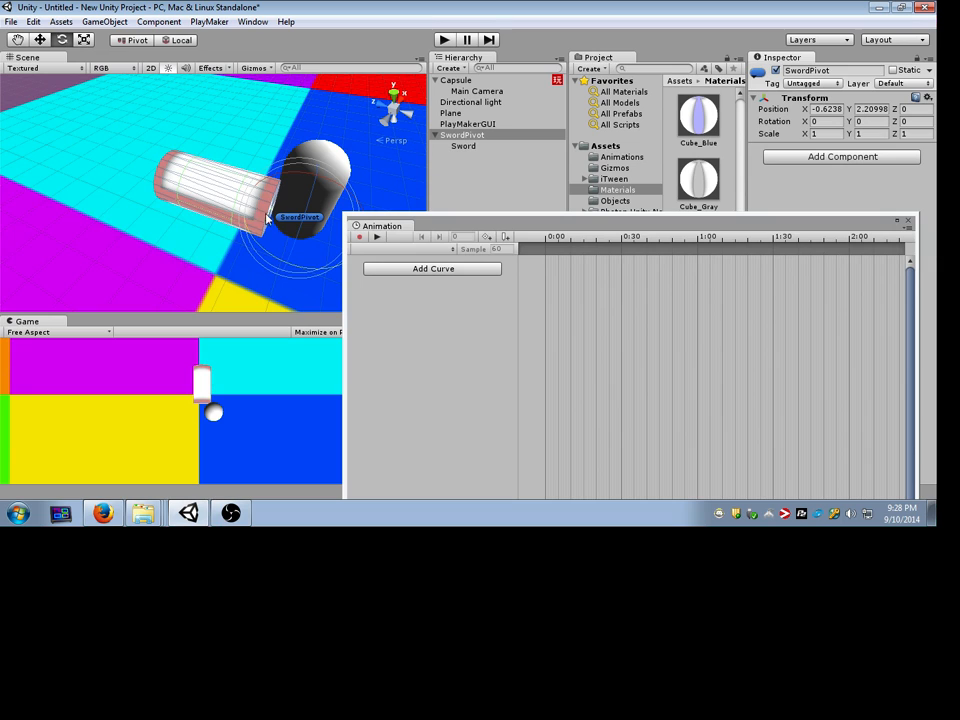
pyautogui.press('f')
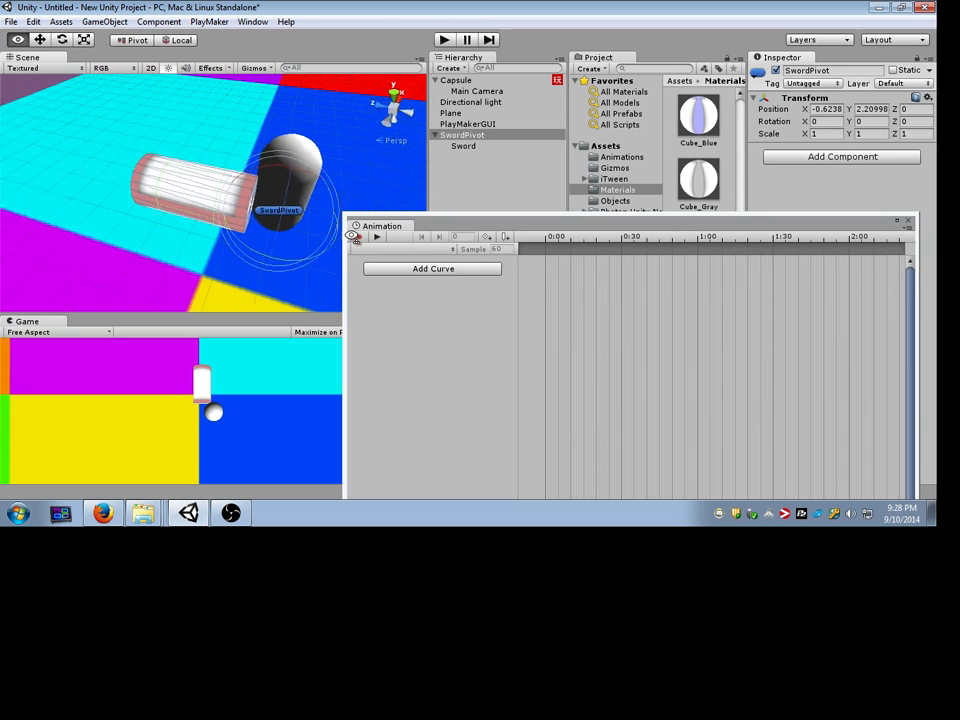
pyautogui.moveTo(224, 257); pyautogui.dragTo(235, 230)
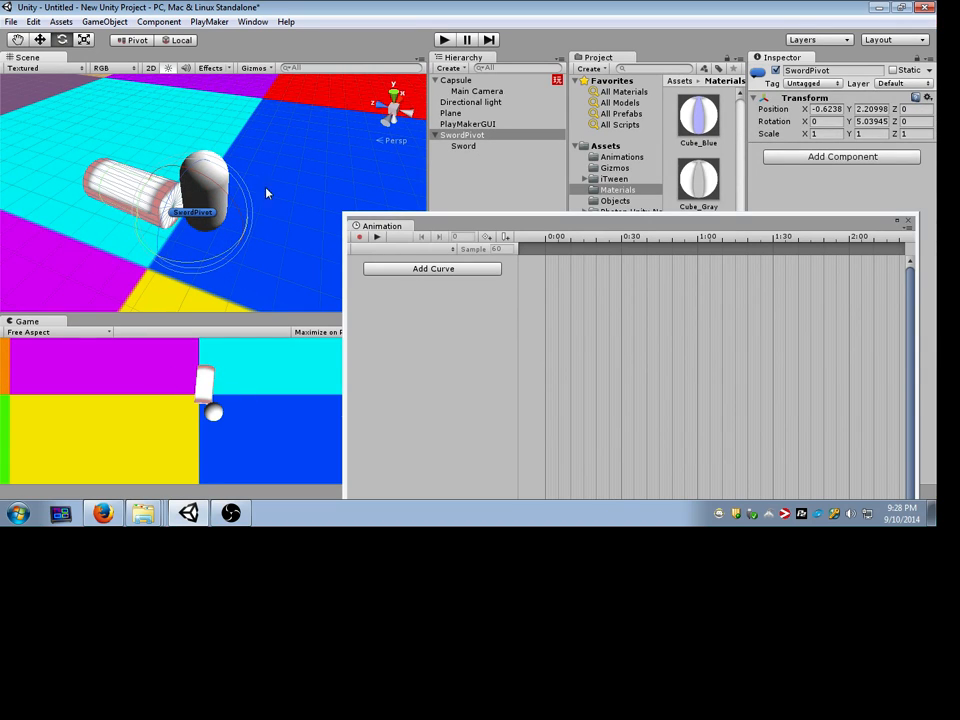
# Step: Examine the Sword's components, including its Animator and assigned controller
pyautogui.click(465, 146)
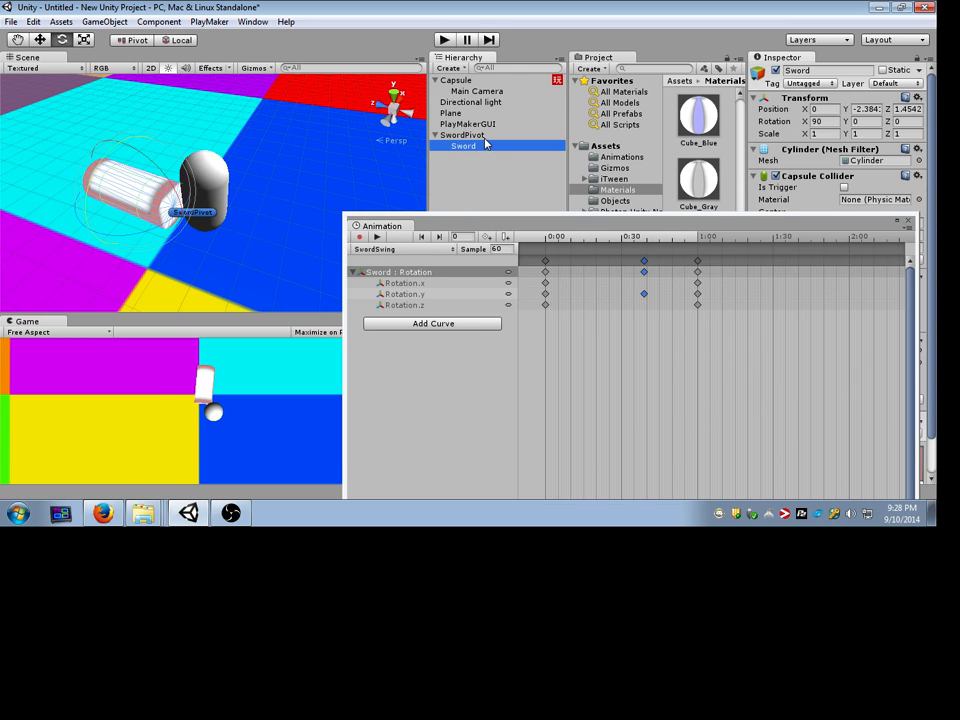
pyautogui.moveTo(465, 230); pyautogui.dragTo(246, 285)
pyautogui.scroll(-2, 836, 318)
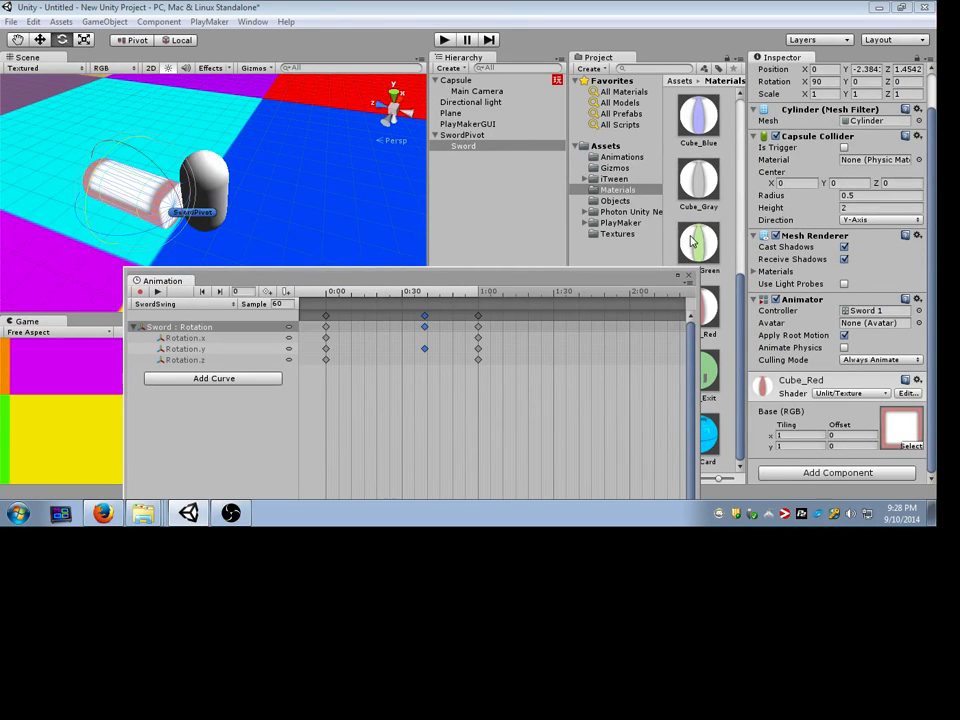
pyautogui.scroll(2, 926, 262)
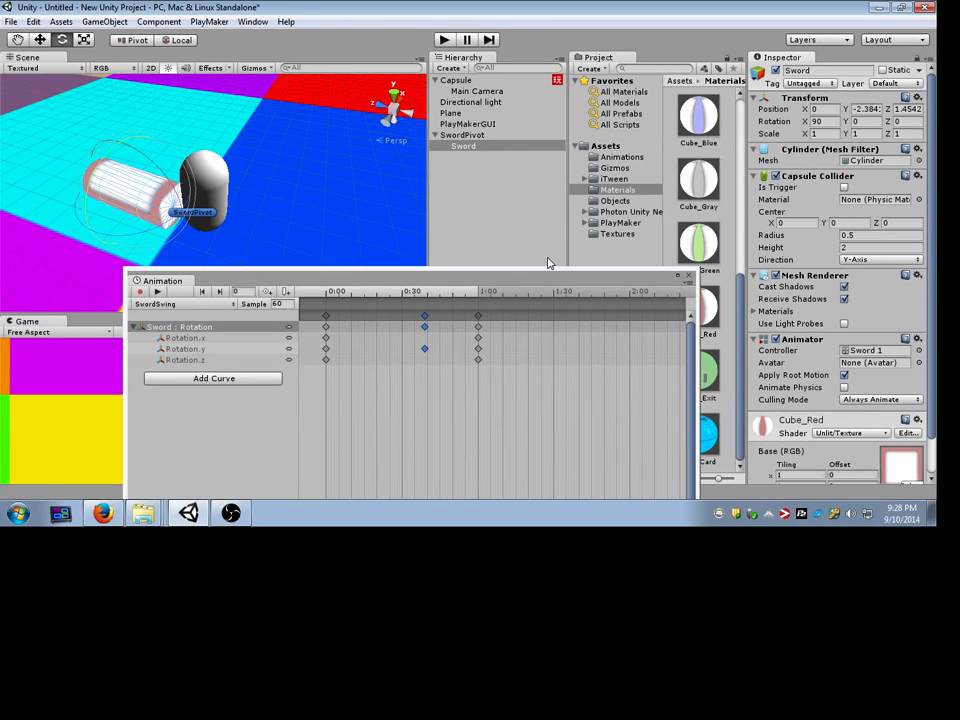
pyautogui.moveTo(548, 263); pyautogui.dragTo(616, 281)
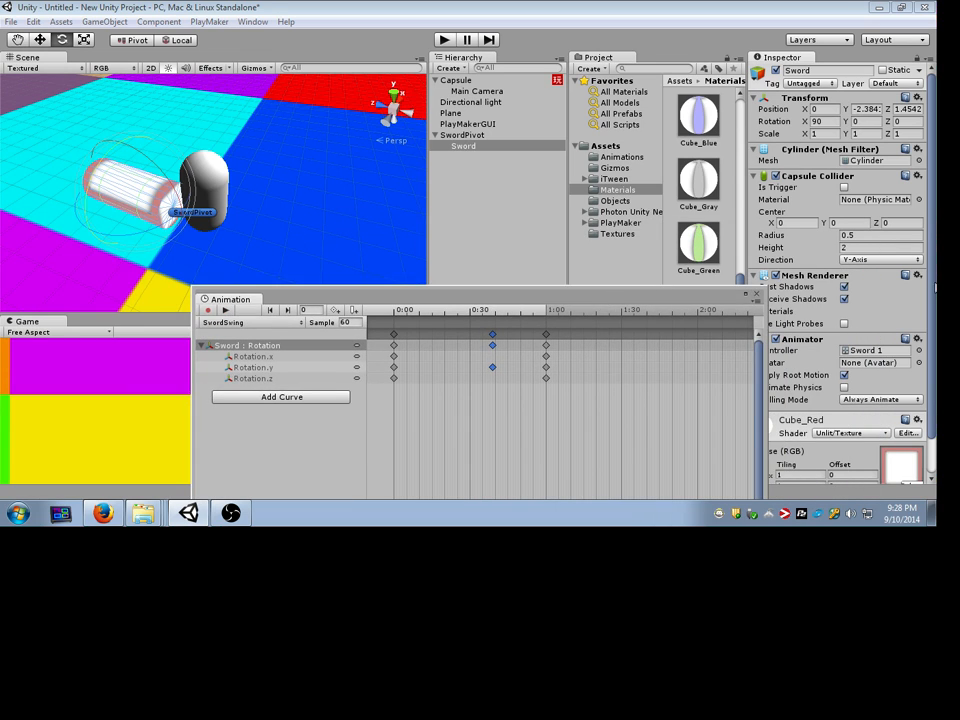
pyautogui.moveTo(484, 283); pyautogui.dragTo(582, 211)
pyautogui.click(507, 137)
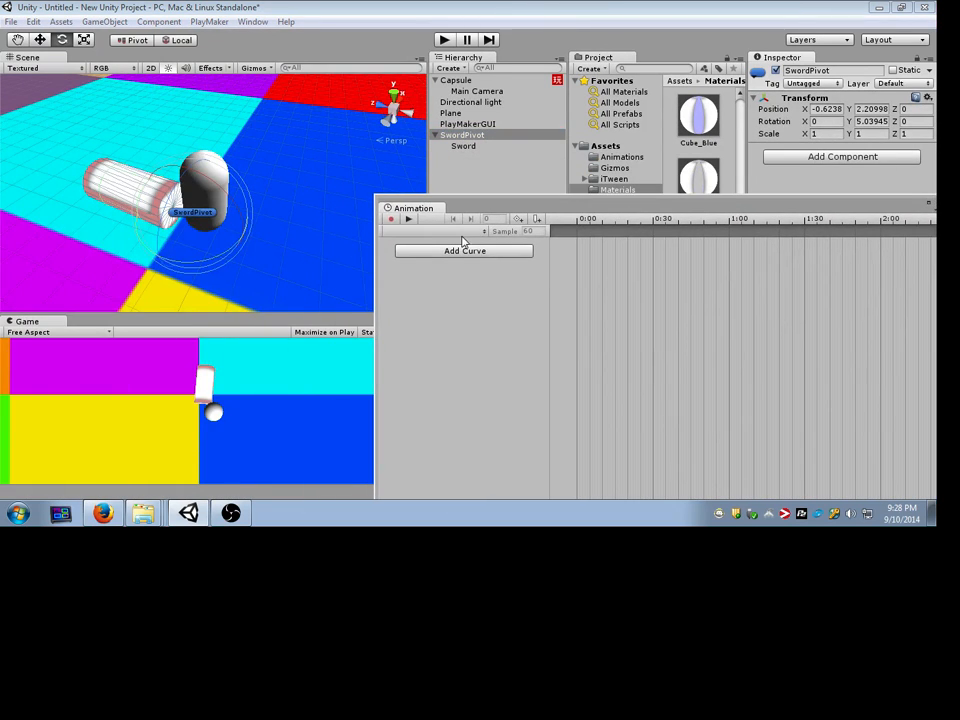
pyautogui.moveTo(503, 215); pyautogui.dragTo(433, 209)
pyautogui.click(370, 246)
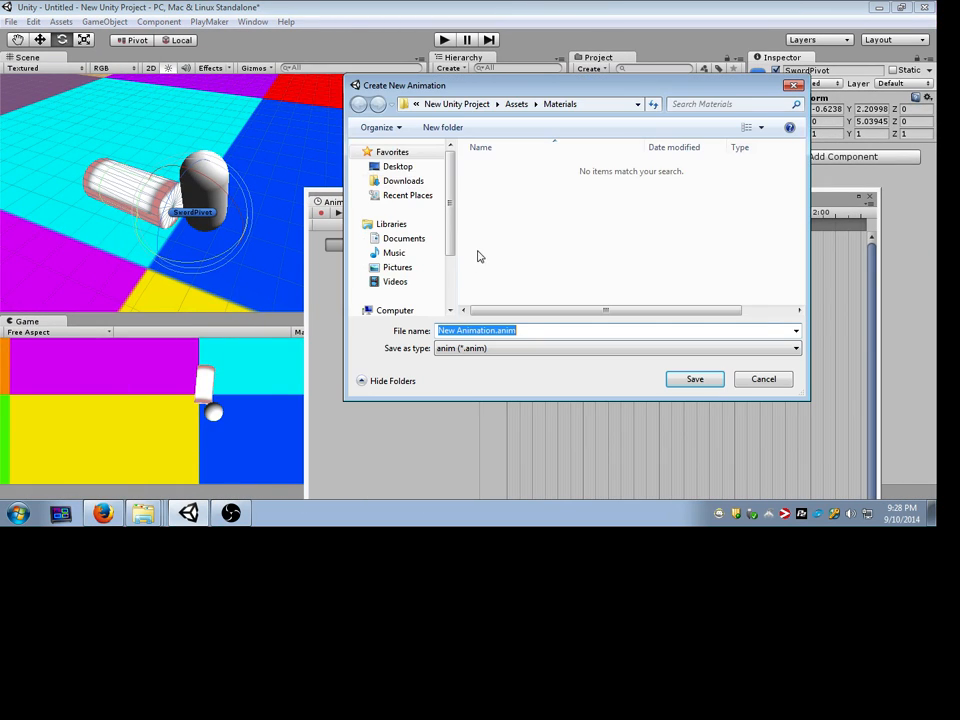
pyautogui.click(763, 378)
# Step: Locate the Sword's Animator controller in the Animations folder and select both Sword animator controllers
pyautogui.moveTo(500, 199); pyautogui.dragTo(377, 263)
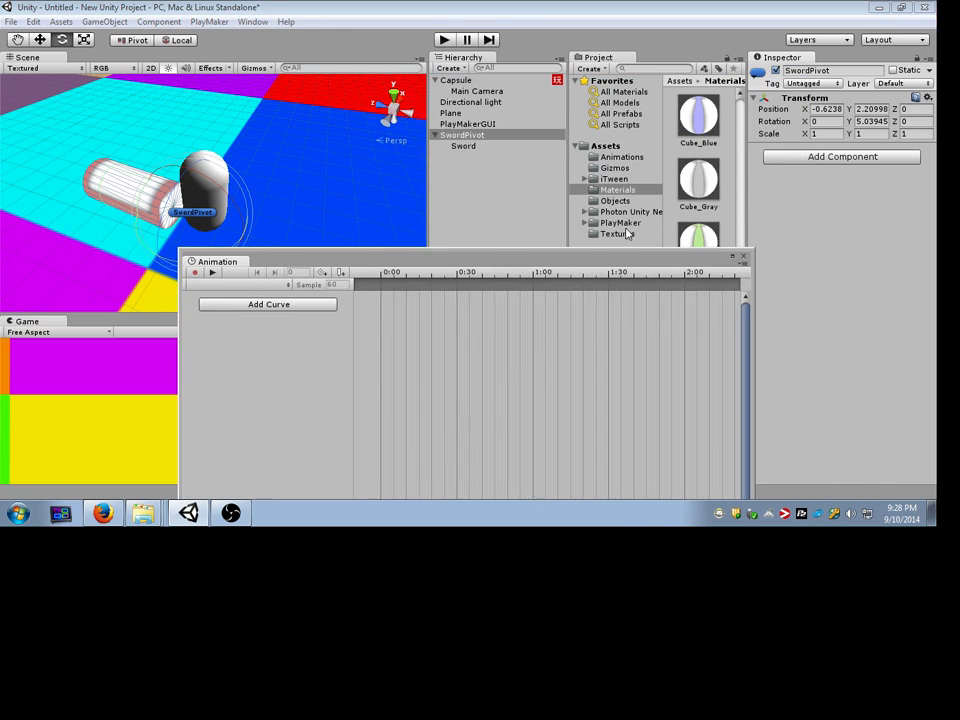
pyautogui.click(484, 148)
pyautogui.scroll(-2, 838, 345)
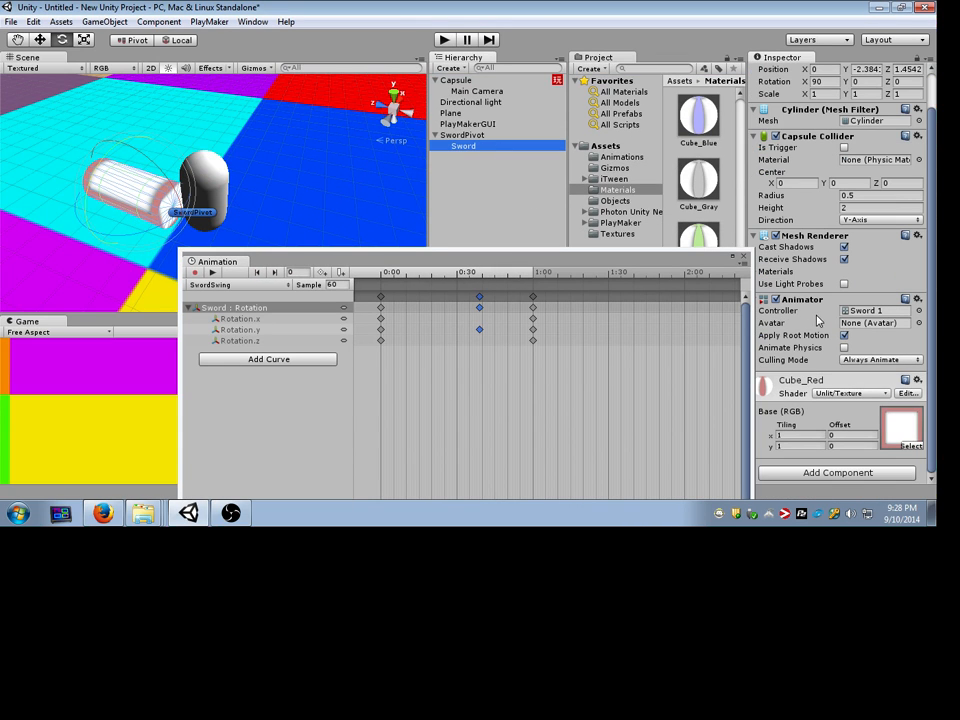
pyautogui.click(872, 311)
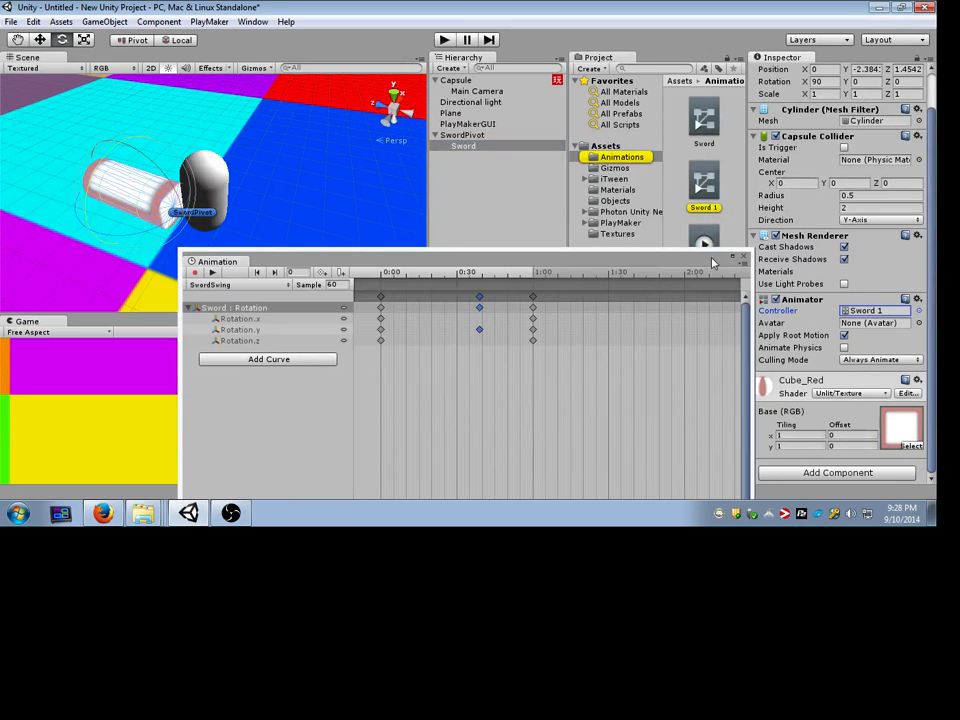
pyautogui.moveTo(712, 262); pyautogui.dragTo(656, 309)
pyautogui.click(706, 145)
pyautogui.keyDown('ctrl'); pyautogui.click(716, 207); pyautogui.keyUp('ctrl')
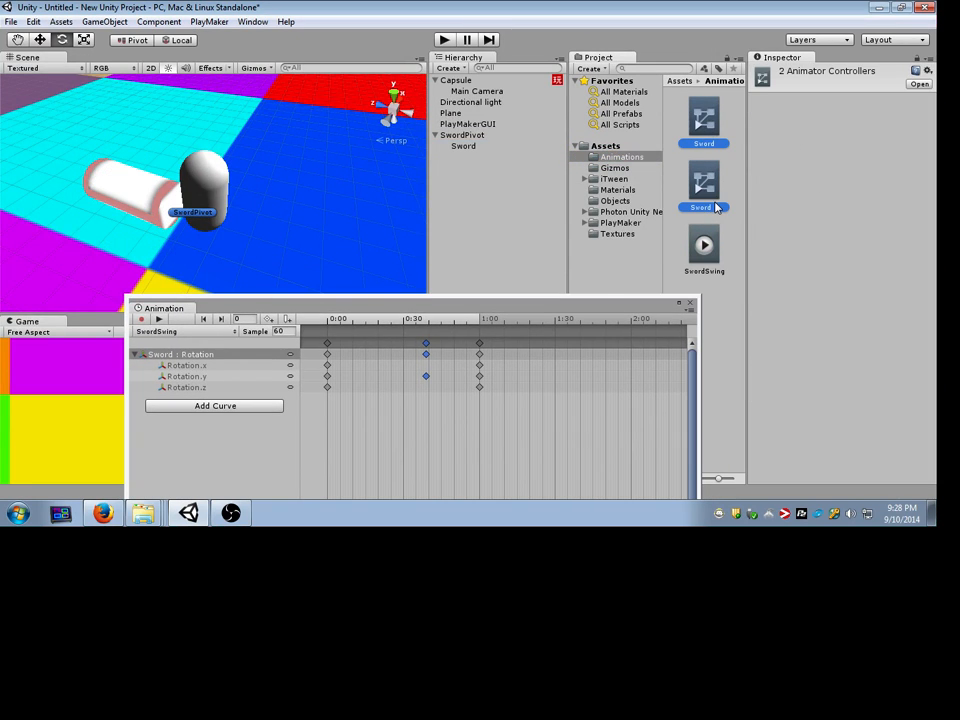
# Step: Create a new animation for SwordPivot, saving it over SwordSwing.anim in the Animations folder
pyautogui.moveTo(591, 314); pyautogui.dragTo(685, 270)
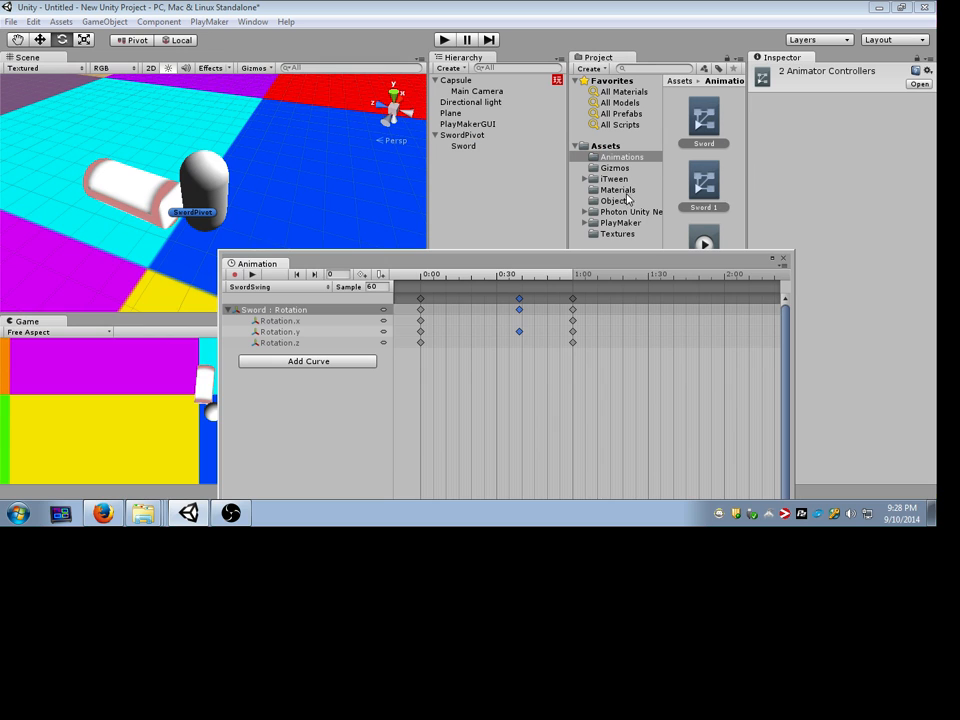
pyautogui.click(470, 135)
pyautogui.moveTo(529, 262); pyautogui.dragTo(664, 201)
pyautogui.click(491, 246)
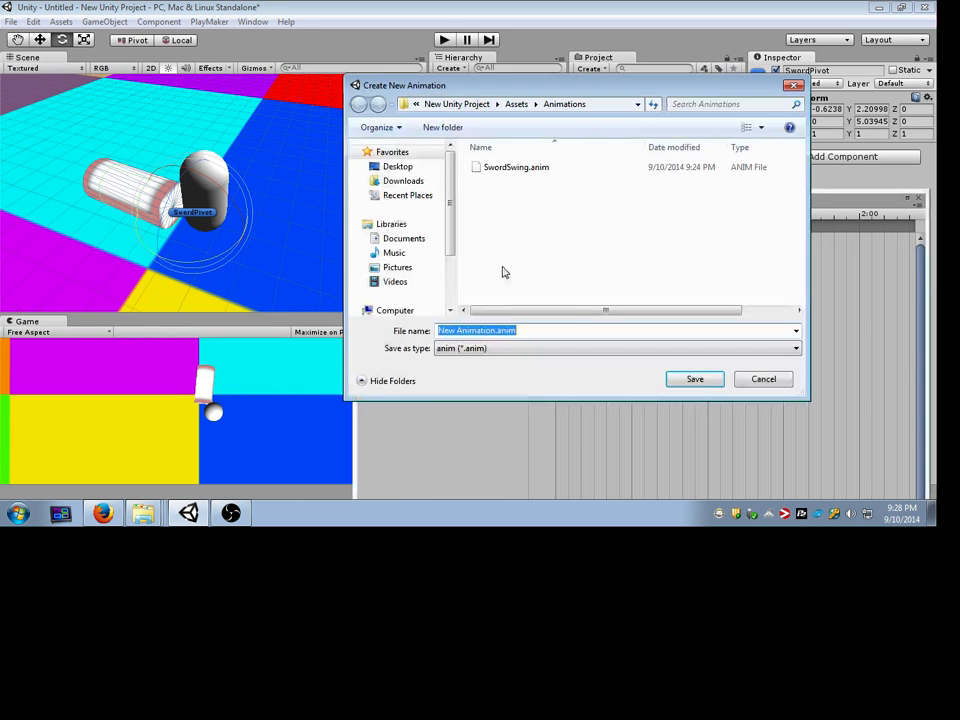
pyautogui.click(516, 168)
pyautogui.click(684, 382)
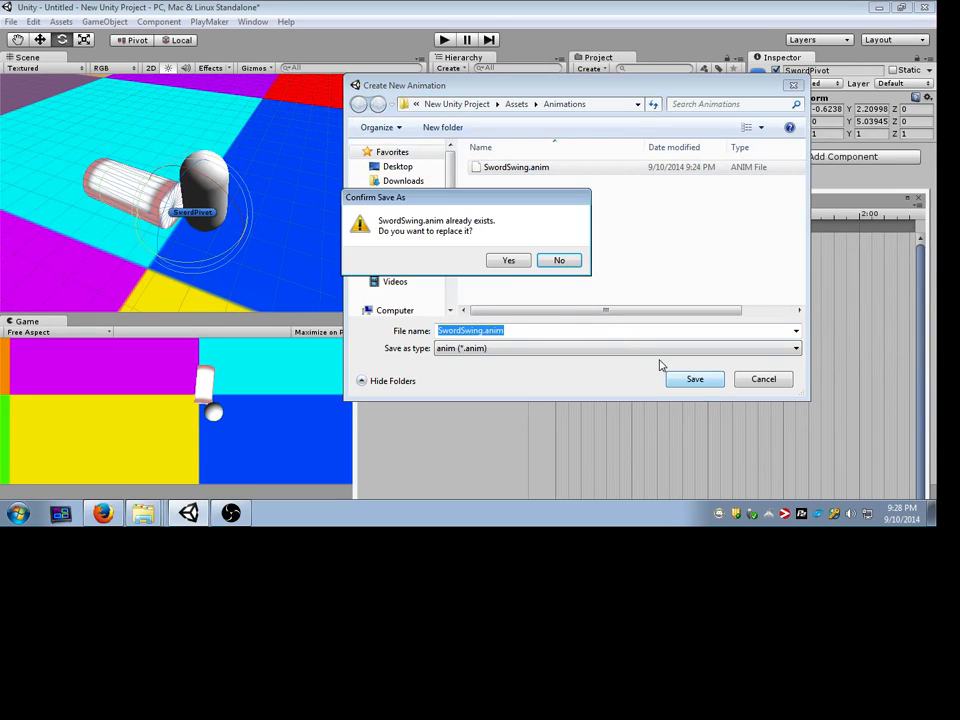
pyautogui.click(508, 261)
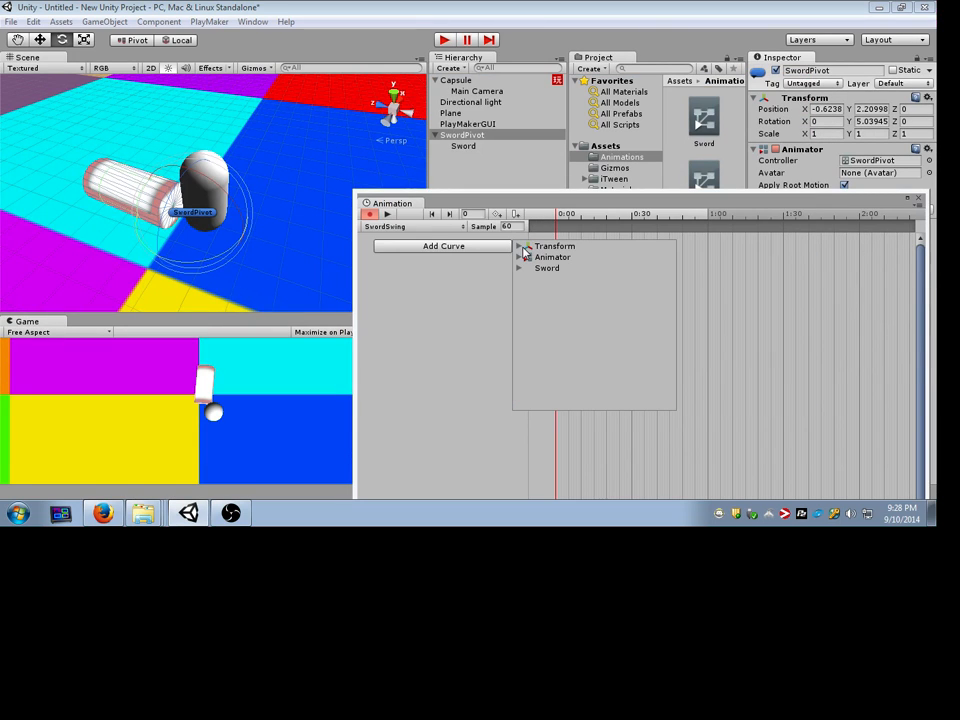
# Step: Add a Transform Rotation curve to SwordPivot's SwordSwing animation
pyautogui.click(518, 246)
pyautogui.click(558, 269)
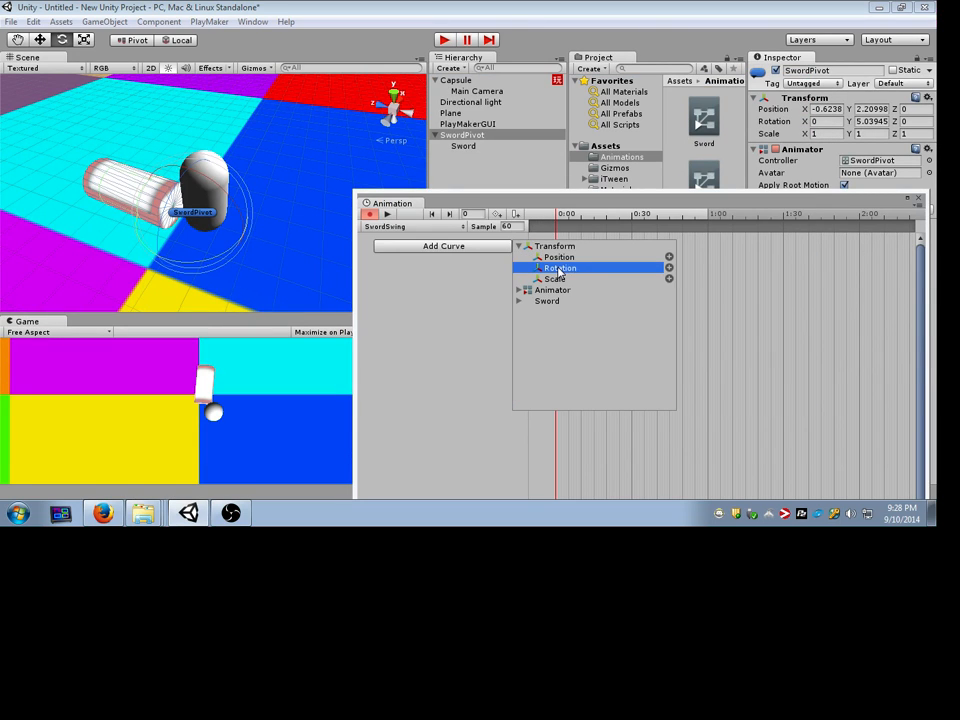
pyautogui.click(669, 268)
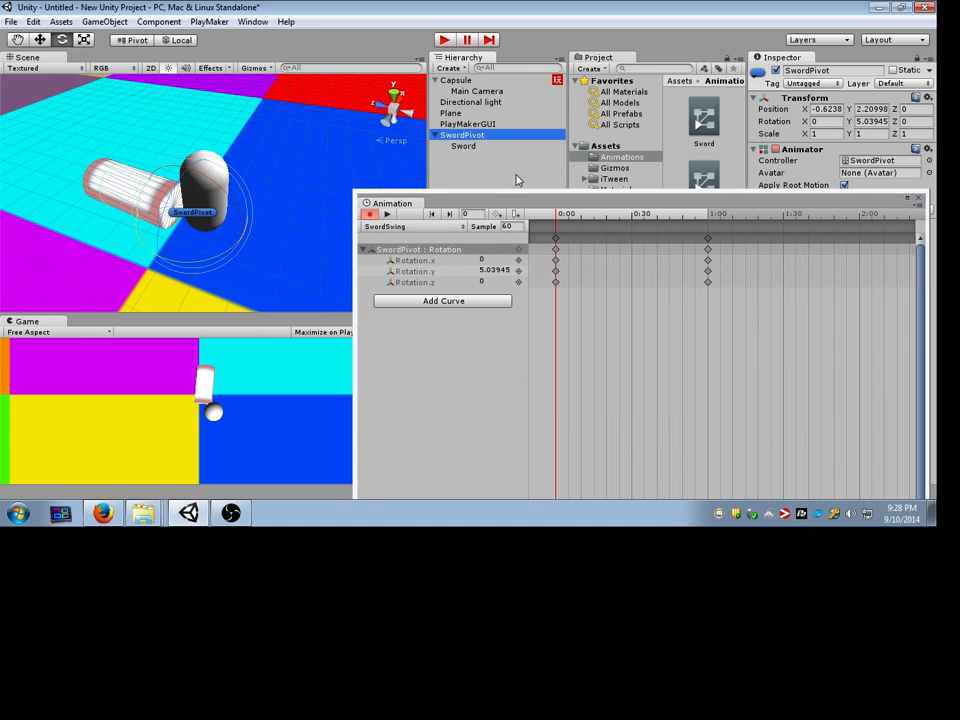
# Step: Set SwordPivot's Rotation.y key to 0 at frame 0 and 90 at frame 60
pyautogui.click(500, 271)
pyautogui.write('0')
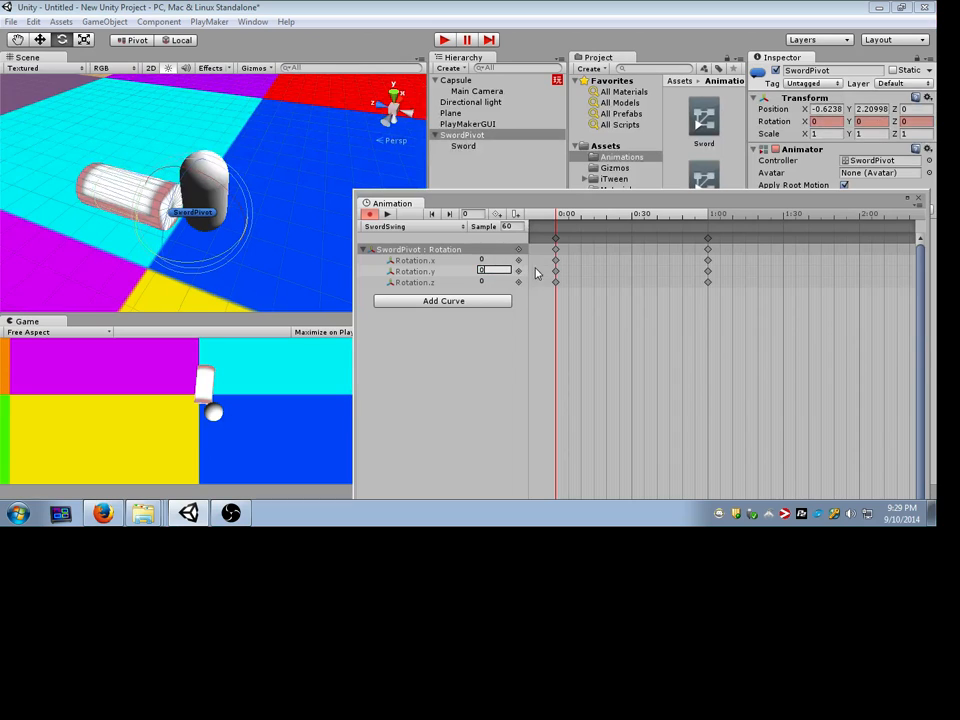
pyautogui.click(709, 272)
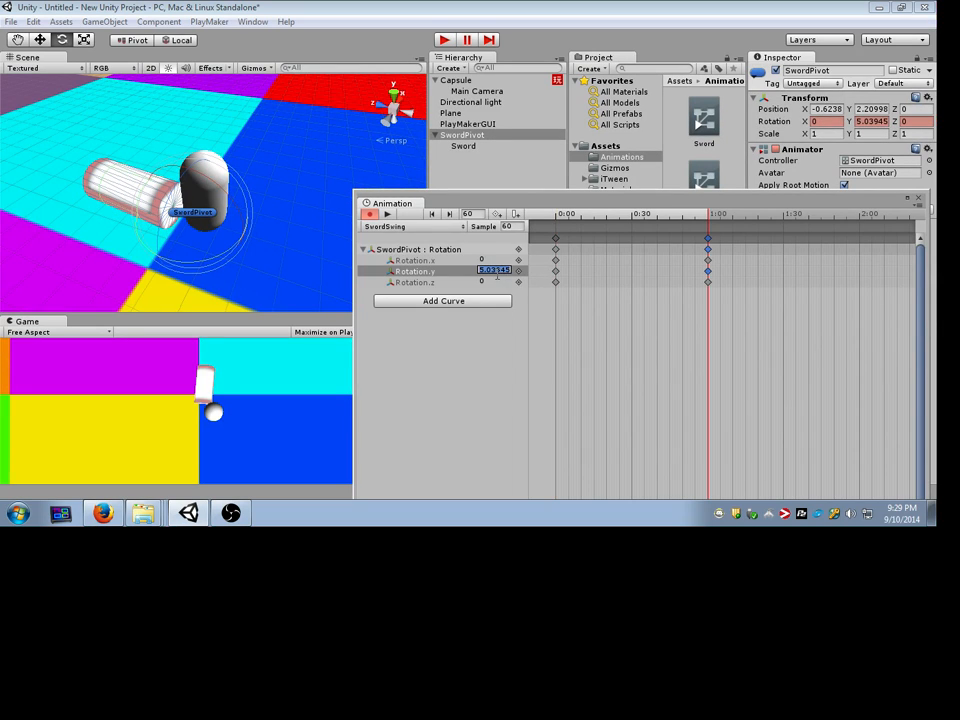
pyautogui.write('90')
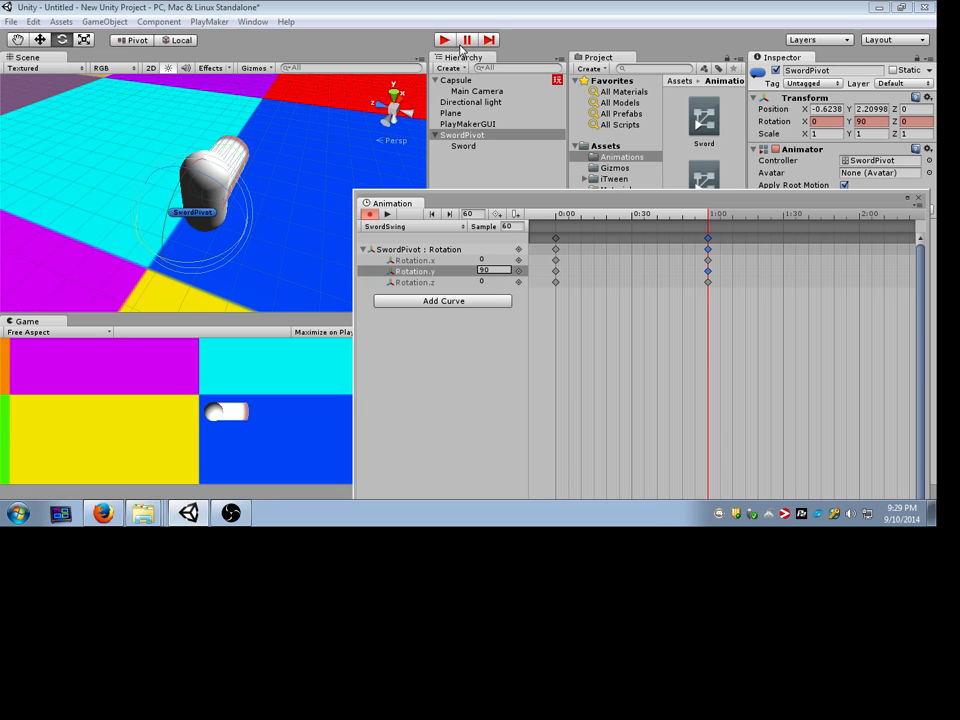
# Step: Turn off animation recording and set SwordPivot's Y rotation to 0 in its Transform
pyautogui.click(374, 213)
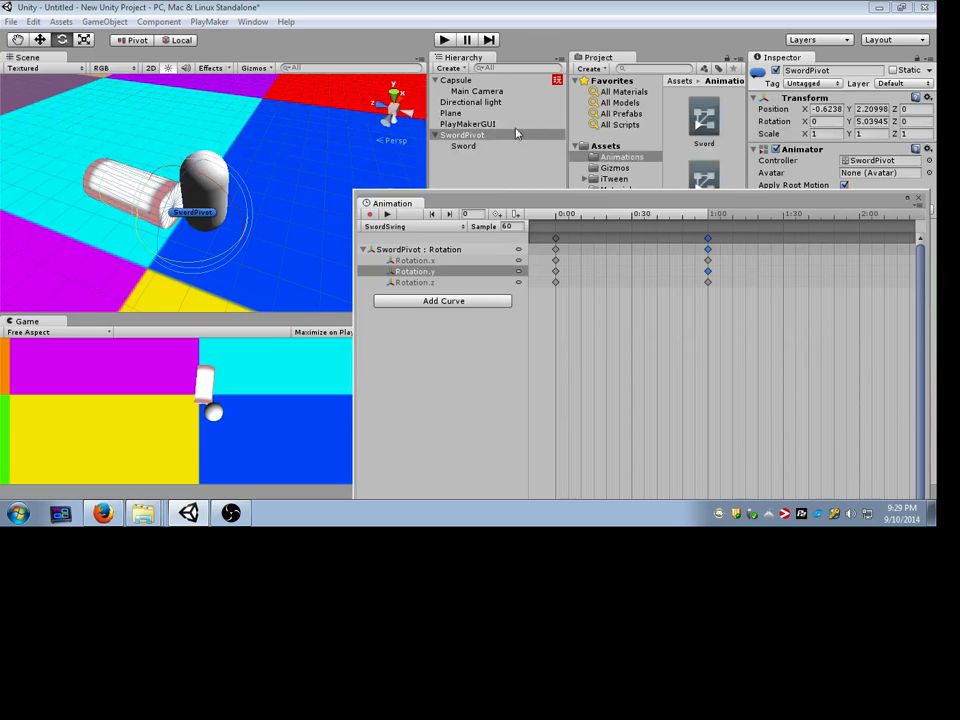
pyautogui.click(871, 121)
pyautogui.write('0')
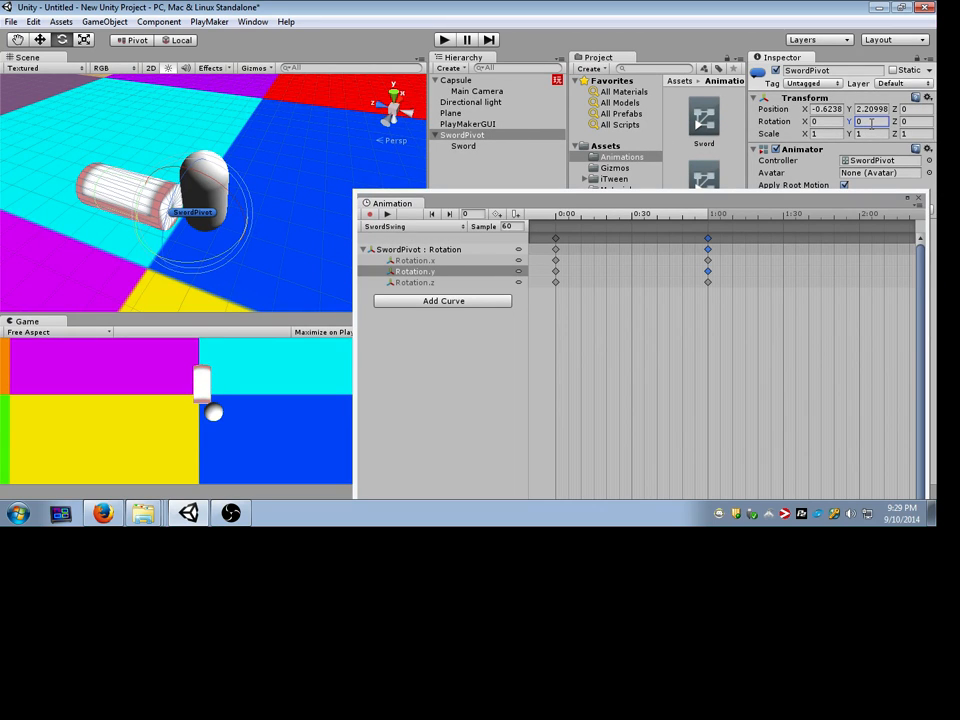
# Step: Preview SwordSwing, key a backward wind-up rotation of SwordPivot about its Y axis at frame 11, and play the clip again
pyautogui.click(387, 214)
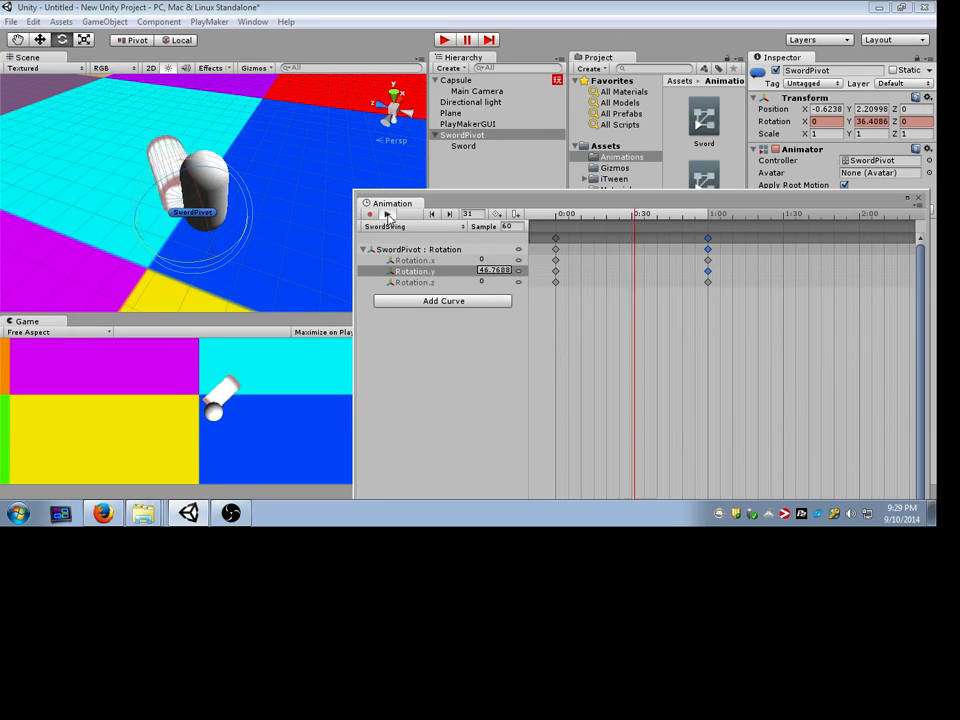
pyautogui.click(388, 215)
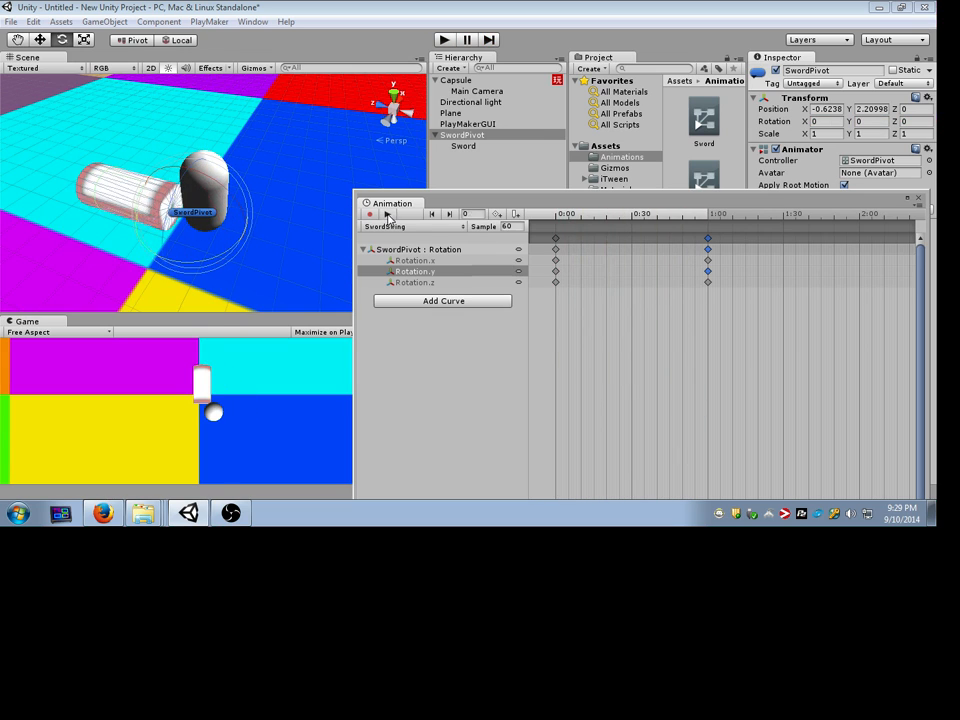
pyautogui.click(557, 239)
pyautogui.moveTo(578, 216); pyautogui.dragTo(587, 220)
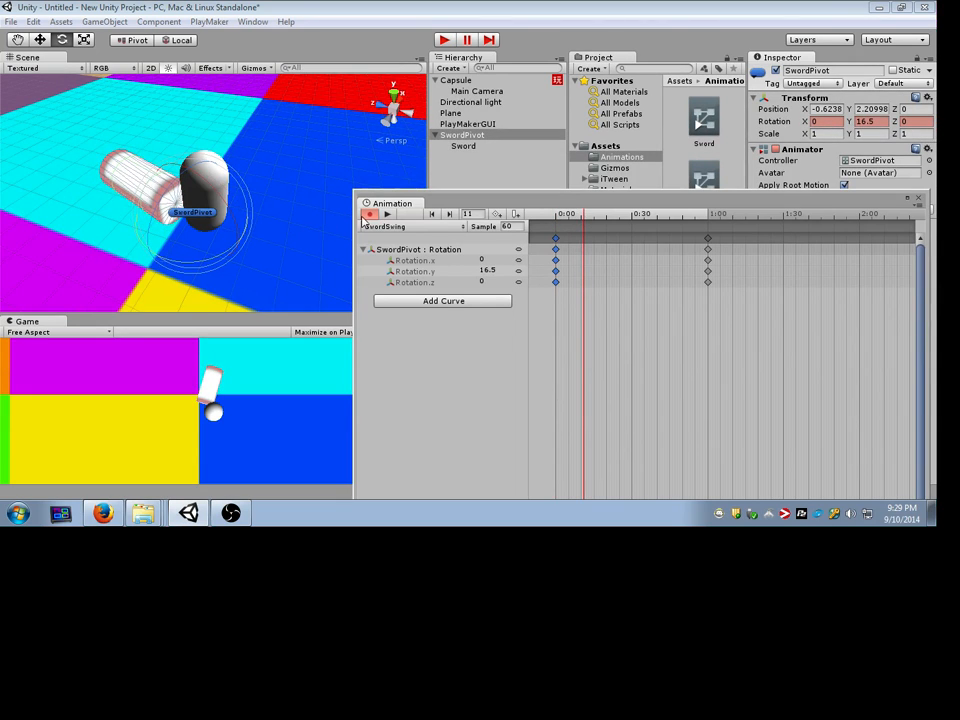
pyautogui.moveTo(170, 265); pyautogui.dragTo(231, 261)
pyautogui.click(389, 215)
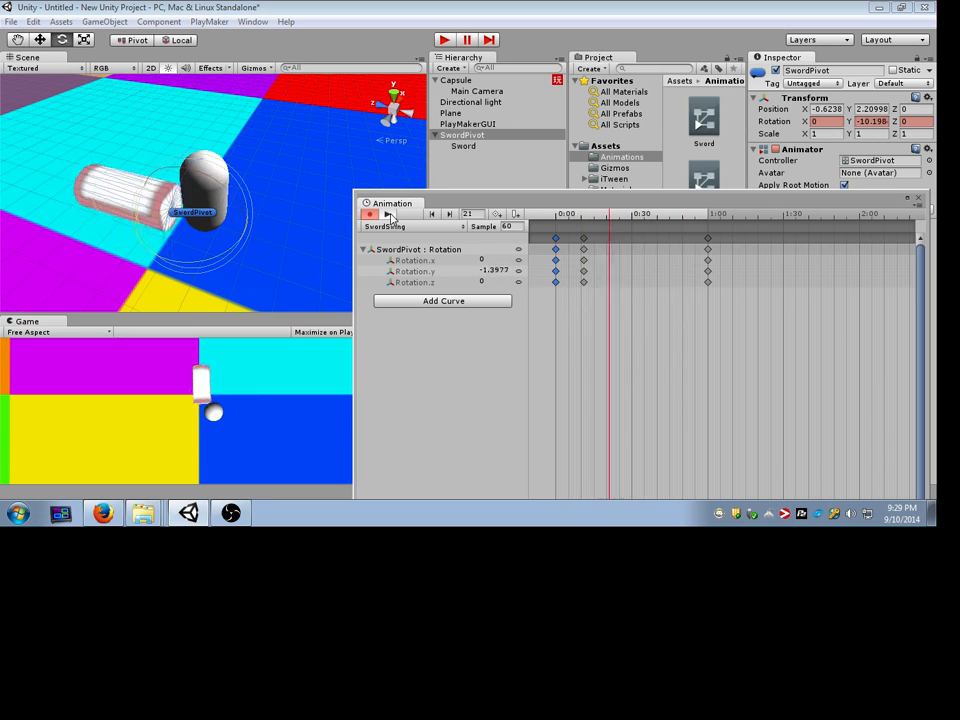
# Step: Retime the swing by moving the wind-up key to about frame 20 and the final key to about frame 42, then preview it
pyautogui.moveTo(711, 238); pyautogui.dragTo(652, 242)
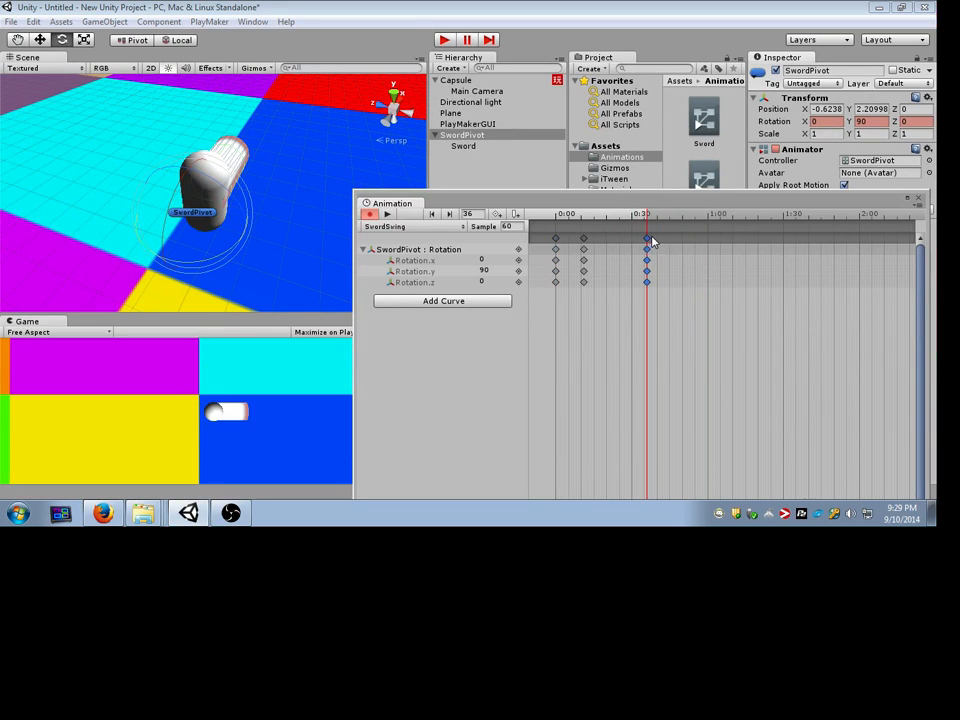
pyautogui.click(389, 214)
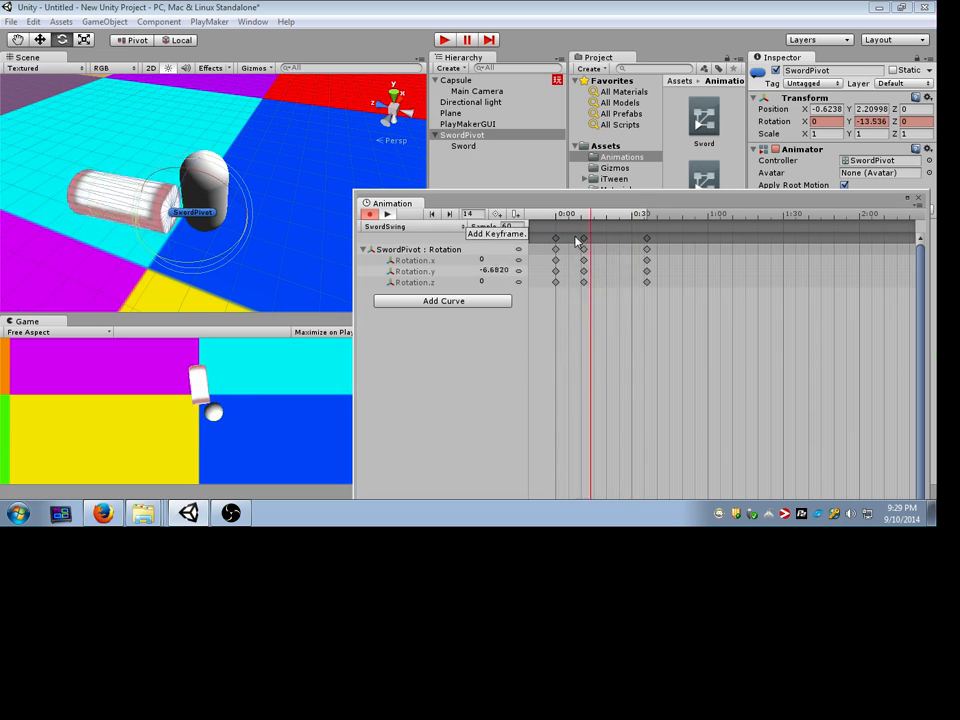
pyautogui.moveTo(584, 238); pyautogui.dragTo(639, 242)
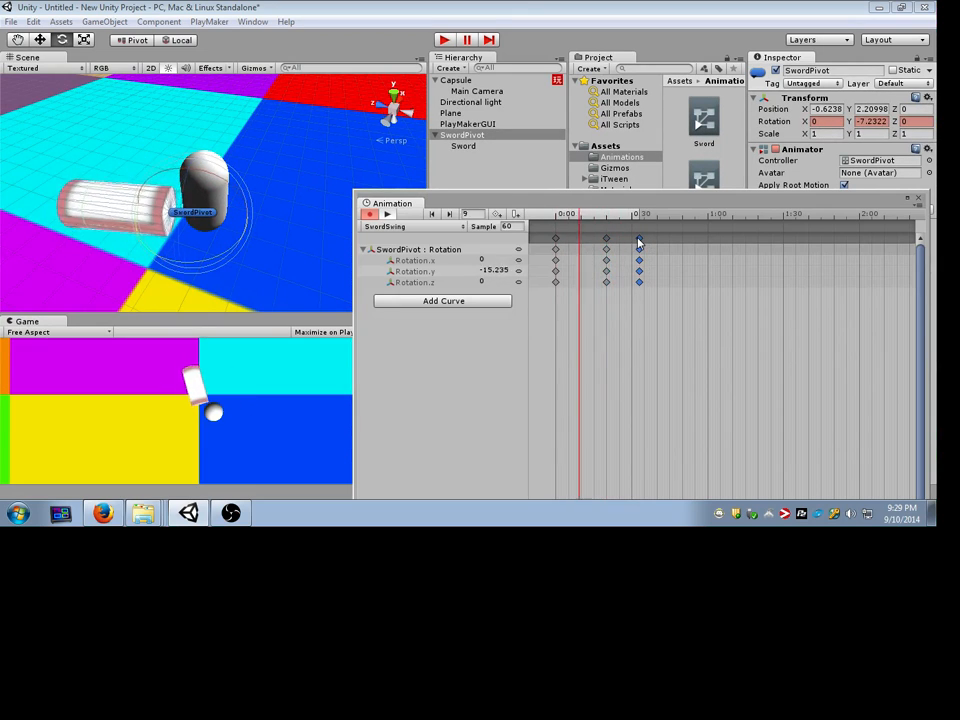
pyautogui.moveTo(657, 244); pyautogui.dragTo(662, 244)
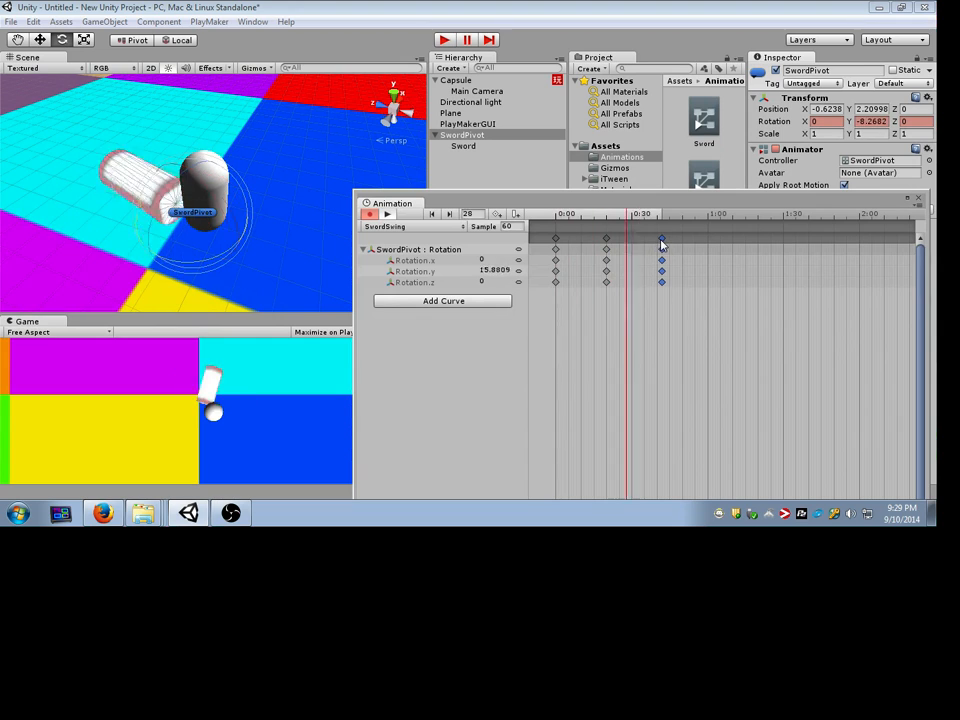
pyautogui.click(636, 235)
pyautogui.click(387, 214)
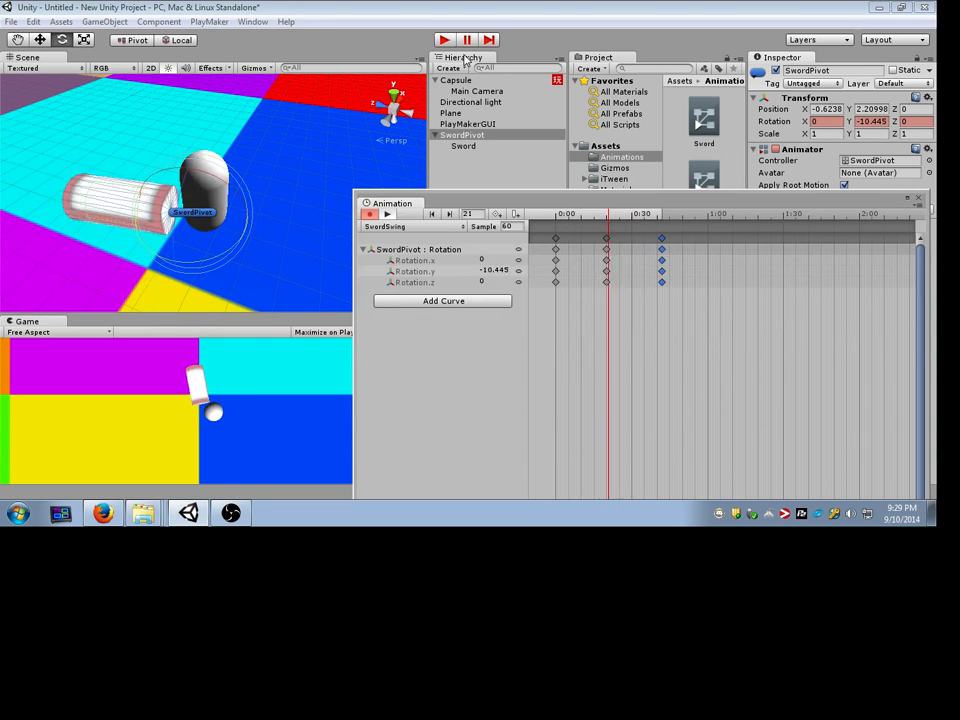
pyautogui.click(387, 214)
# Step: Move the Animation window aside and inspect the SwordSwing clip's settings
pyautogui.moveTo(476, 206); pyautogui.dragTo(436, 359)
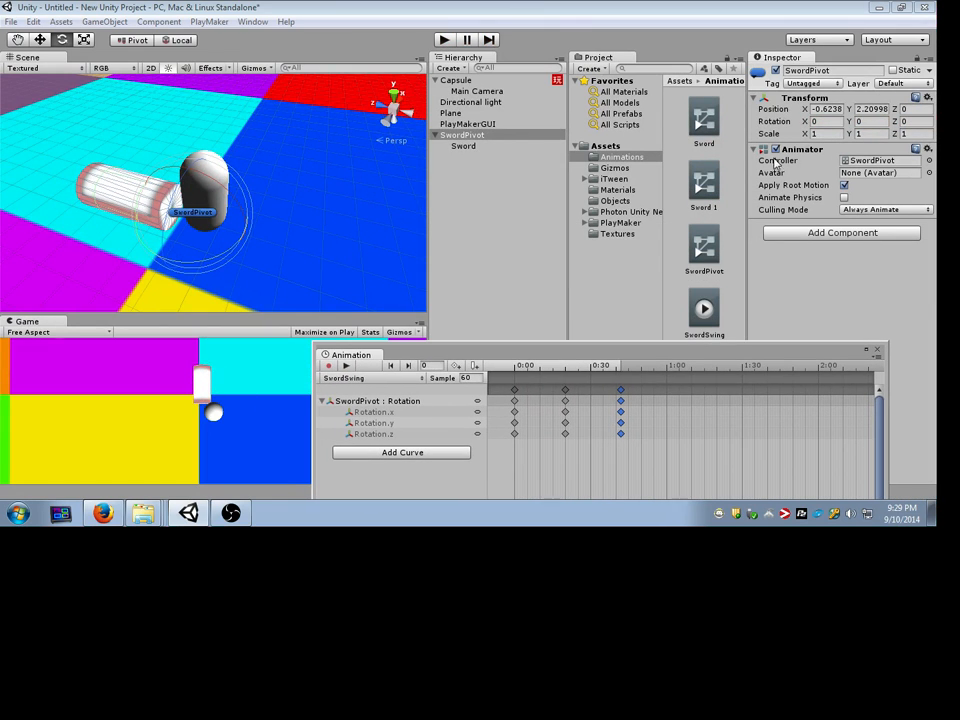
pyautogui.moveTo(757, 350); pyautogui.dragTo(822, 274)
pyautogui.moveTo(730, 284); pyautogui.dragTo(733, 402)
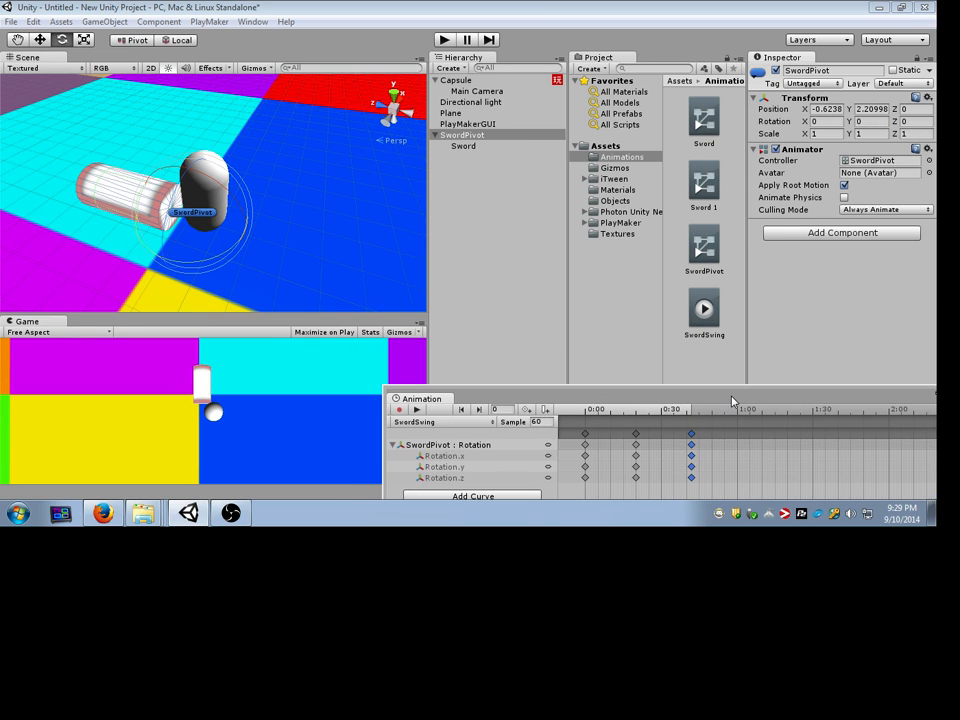
pyautogui.click(703, 310)
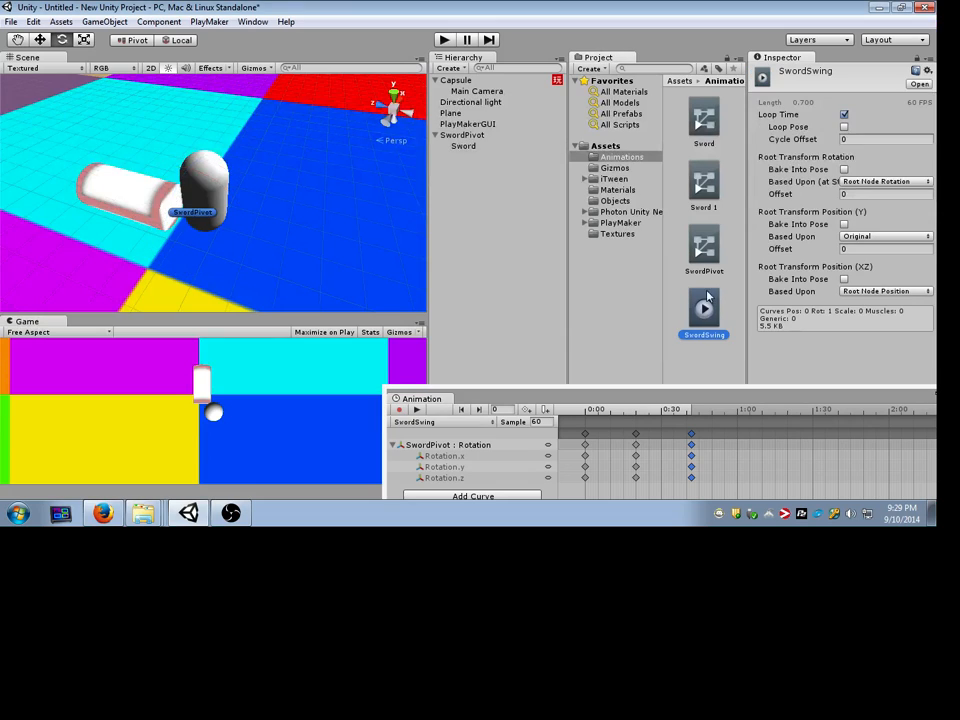
pyautogui.moveTo(675, 388); pyautogui.dragTo(696, 133)
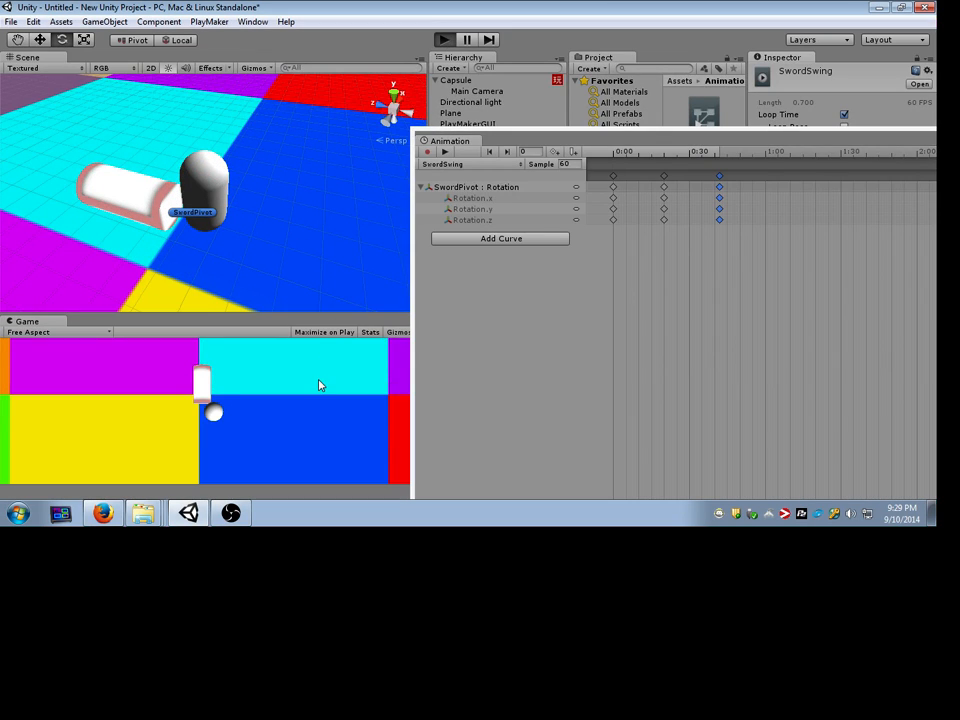
# Step: Play-test the scene, make SwordPivot a child of Capsule, and play-test the swing again
pyautogui.click(445, 40)
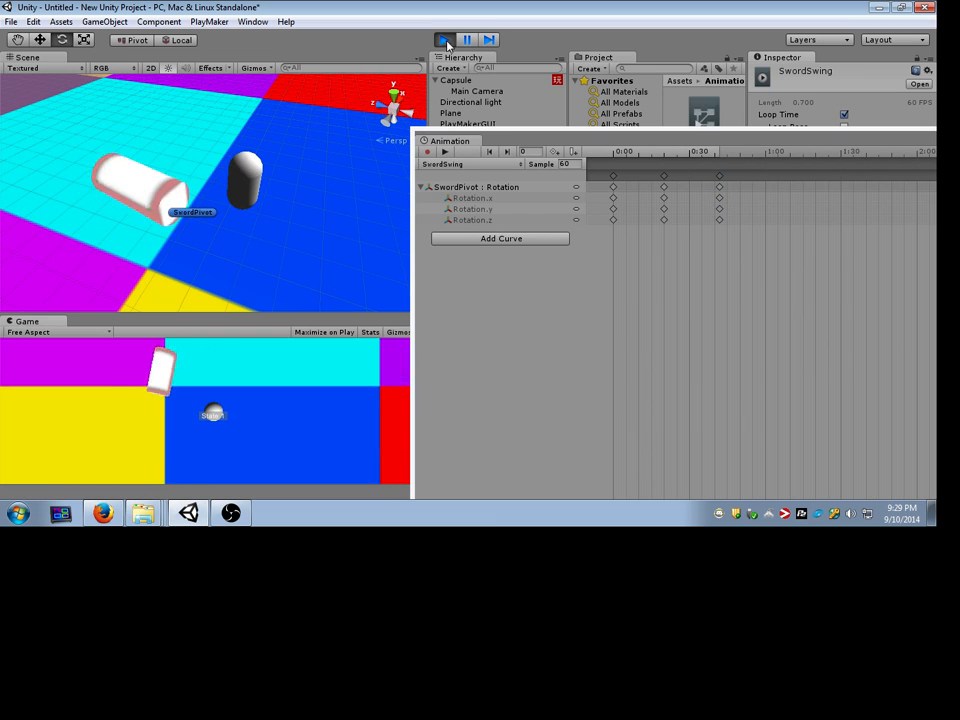
pyautogui.moveTo(466, 136); pyautogui.dragTo(468, 85)
pyautogui.click(446, 41)
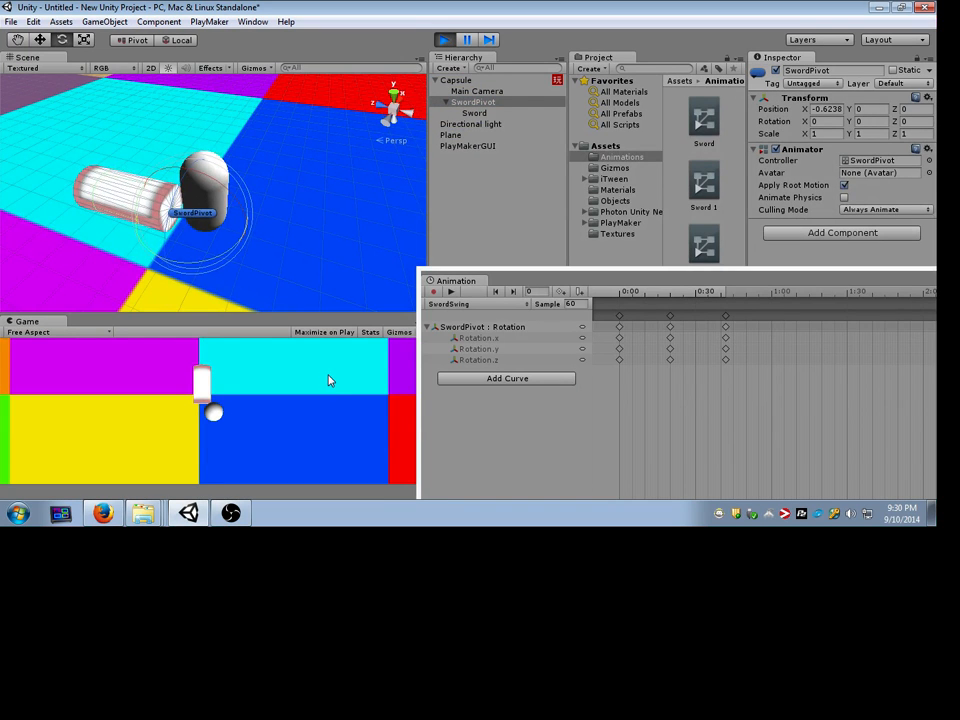
pyautogui.click(444, 39)
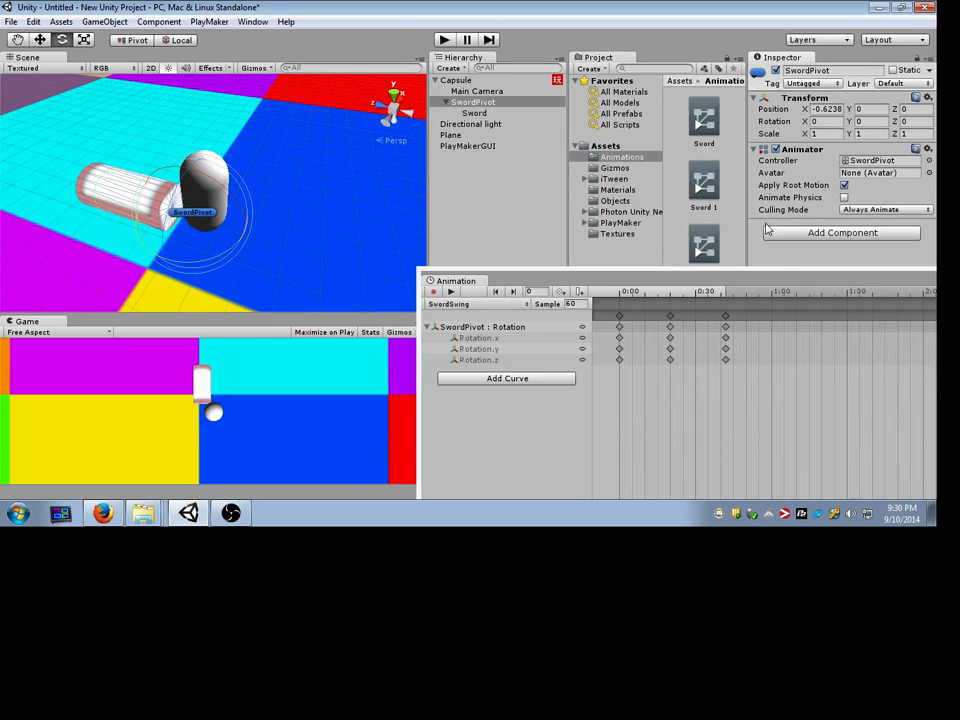
# Step: Remove the Animator component from the Sword object
pyautogui.moveTo(775, 278); pyautogui.dragTo(719, 402)
pyautogui.click(519, 112)
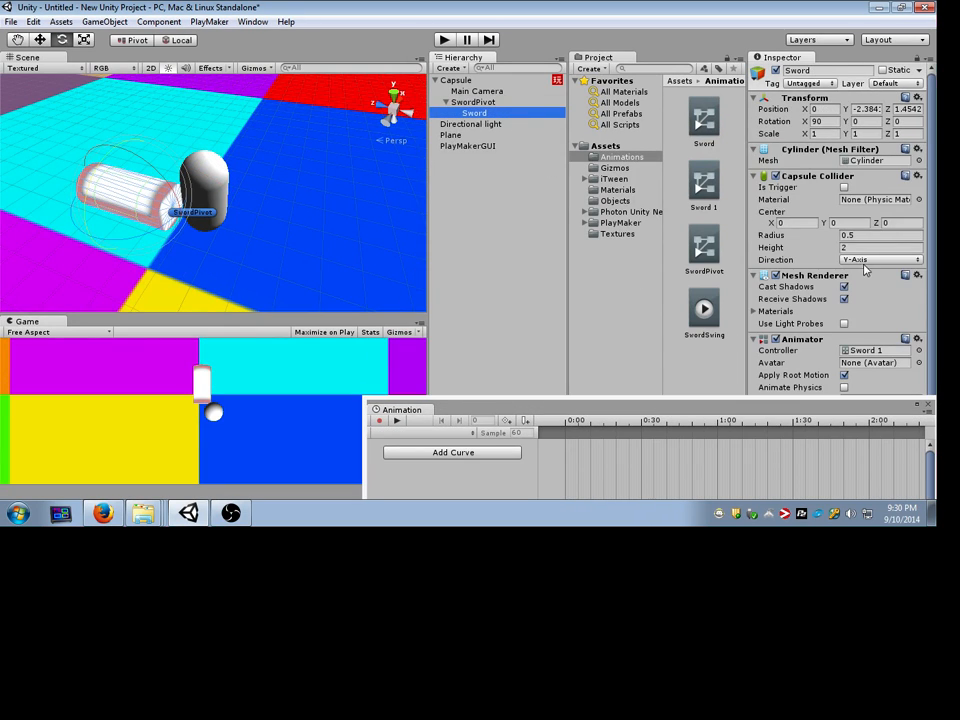
pyautogui.scroll(-2, 865, 268)
pyautogui.click(917, 299)
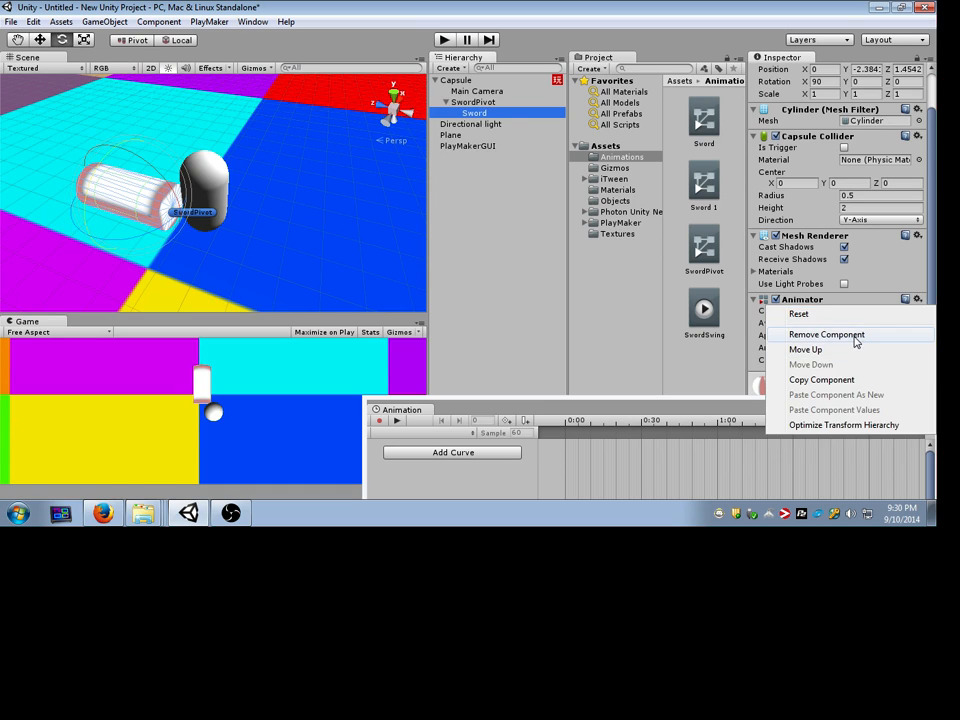
pyautogui.click(855, 335)
pyautogui.click(475, 102)
pyautogui.click(883, 210)
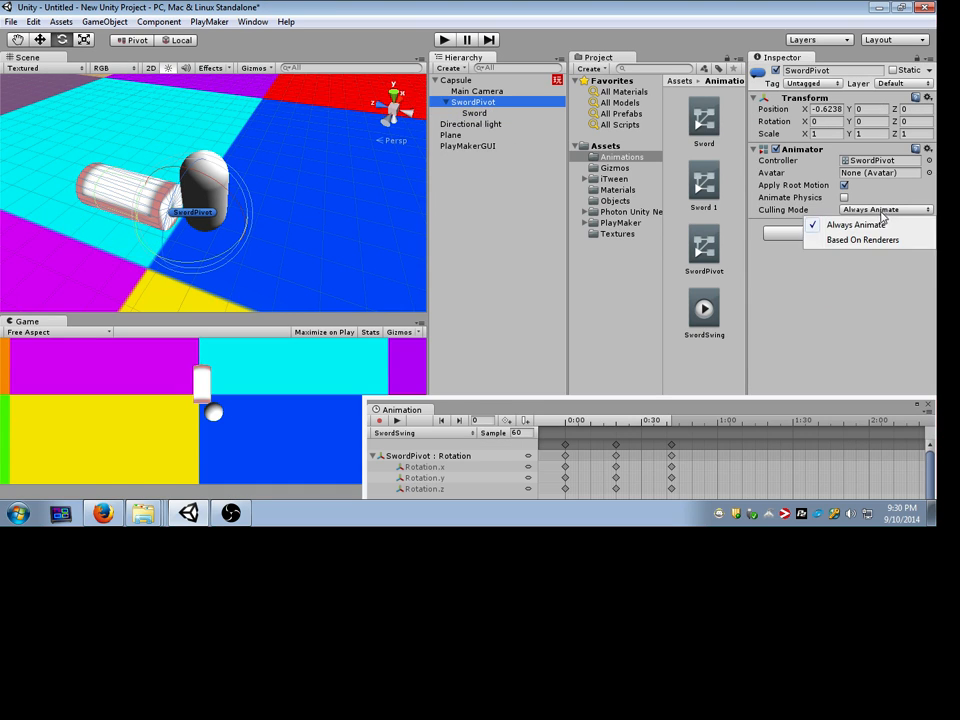
pyautogui.click(882, 212)
pyautogui.click(877, 210)
# Step: Close the Animation window
pyautogui.moveTo(755, 404); pyautogui.dragTo(799, 368)
pyautogui.moveTo(559, 370); pyautogui.dragTo(266, 362)
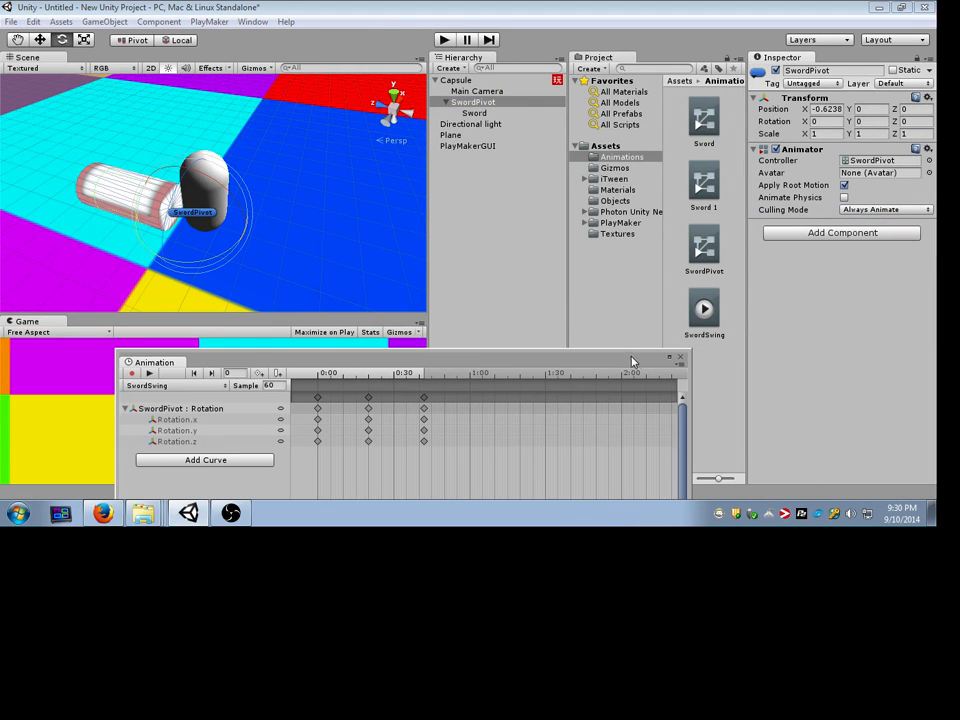
pyautogui.click(682, 358)
# Step: Open the SwordPivot animator controller from the Animations folder and select its Any State node
pyautogui.click(704, 310)
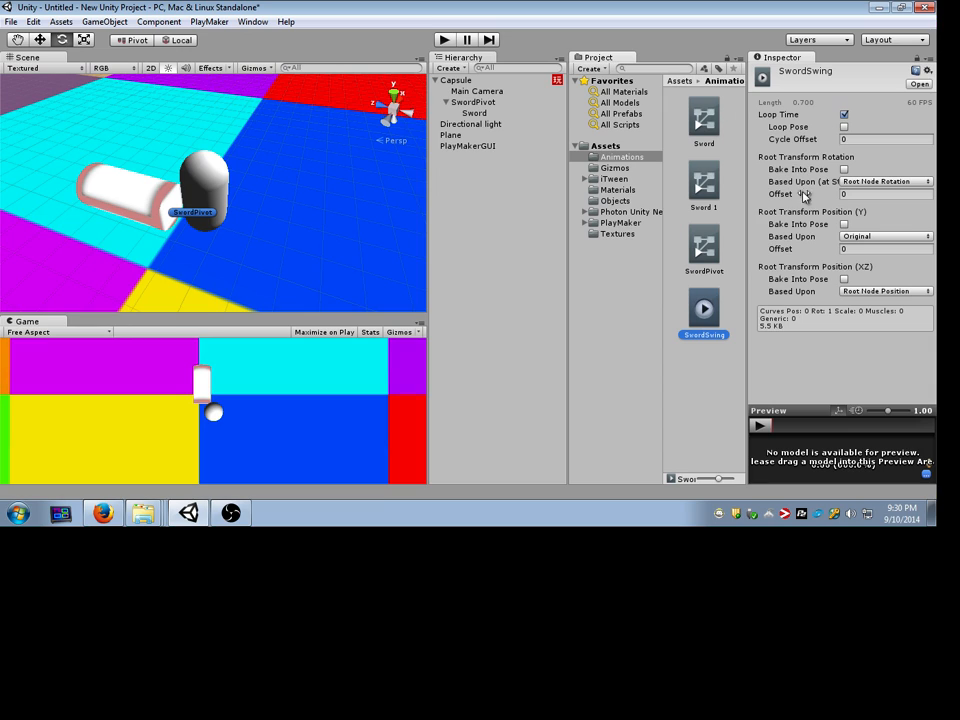
pyautogui.press('Up')
pyautogui.press('Up')
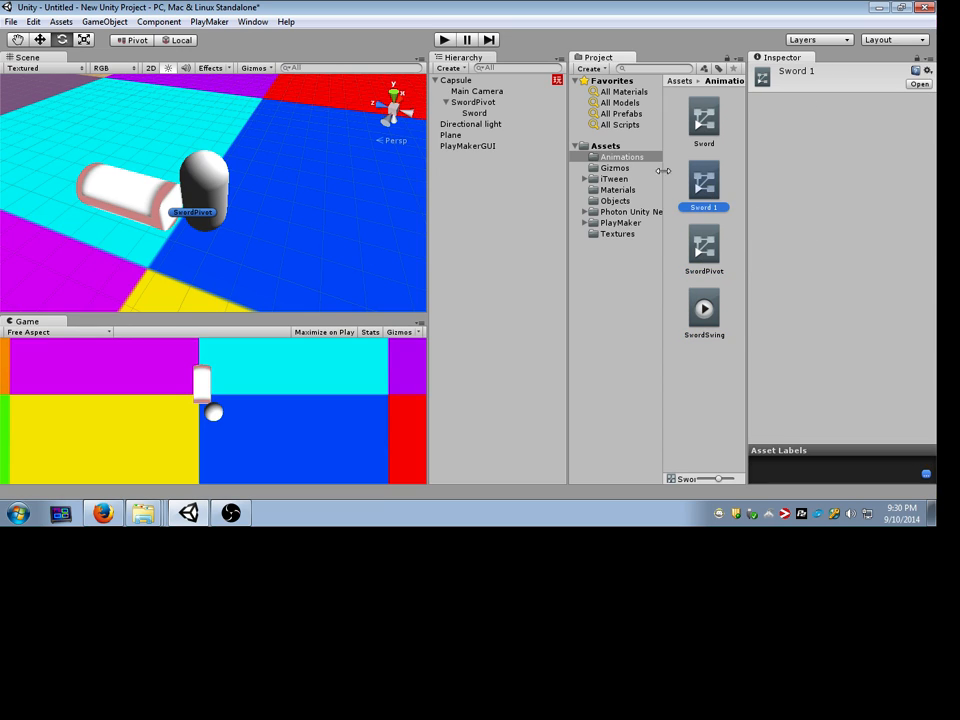
pyautogui.press('Down')
pyautogui.press('Return')
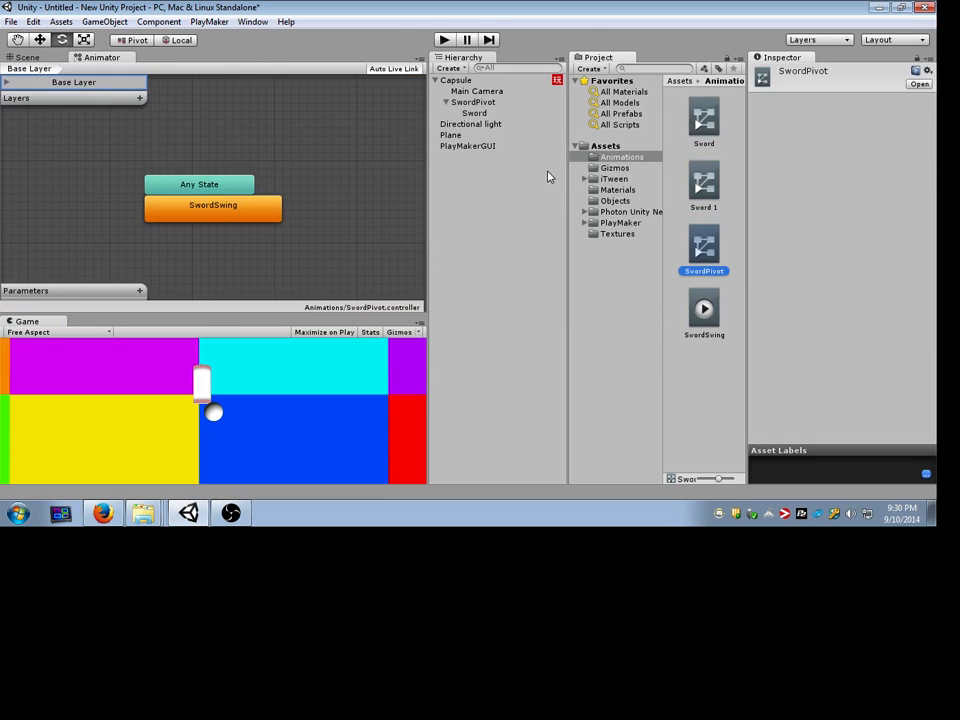
pyautogui.click(199, 186)
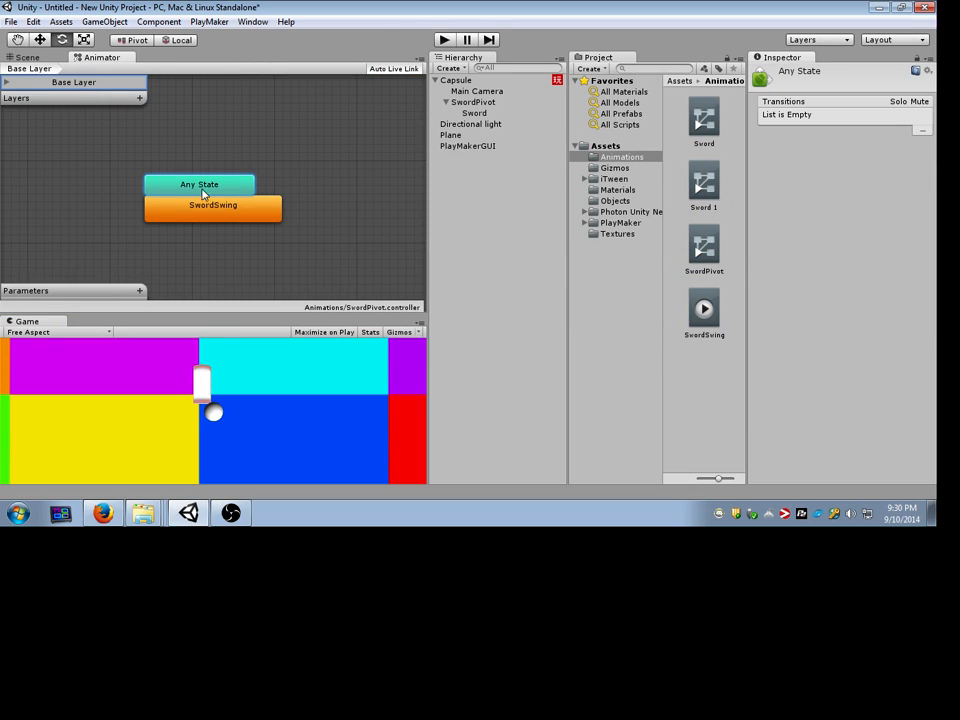
# Step: Disable SwordPivot's Animator component and play-test the scene while watching the Scene view
pyautogui.click(474, 104)
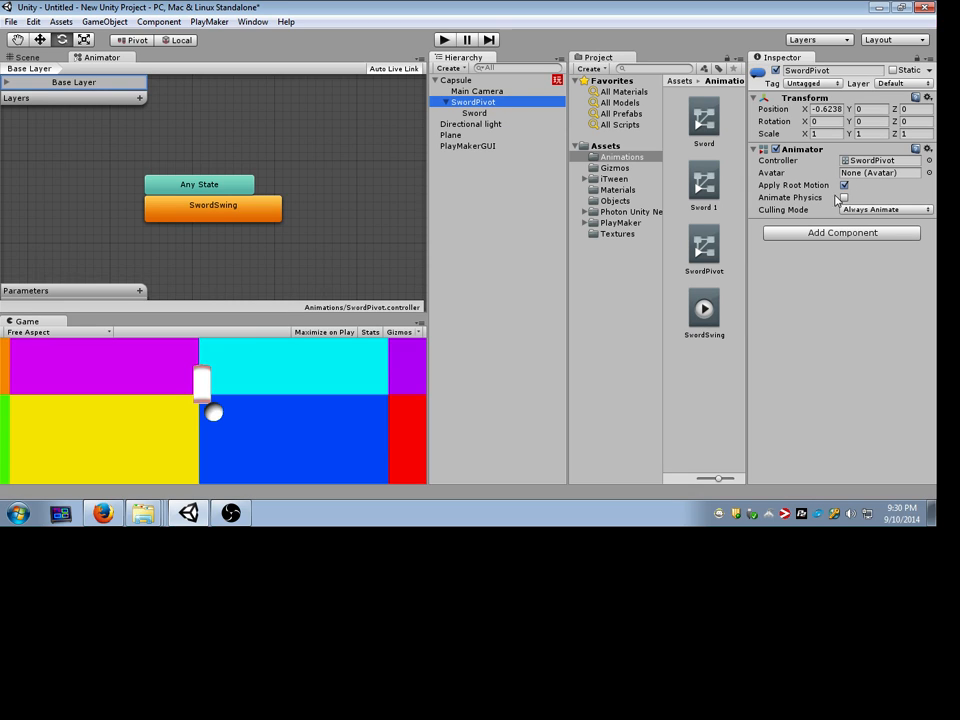
pyautogui.moveTo(746, 189); pyautogui.dragTo(720, 190)
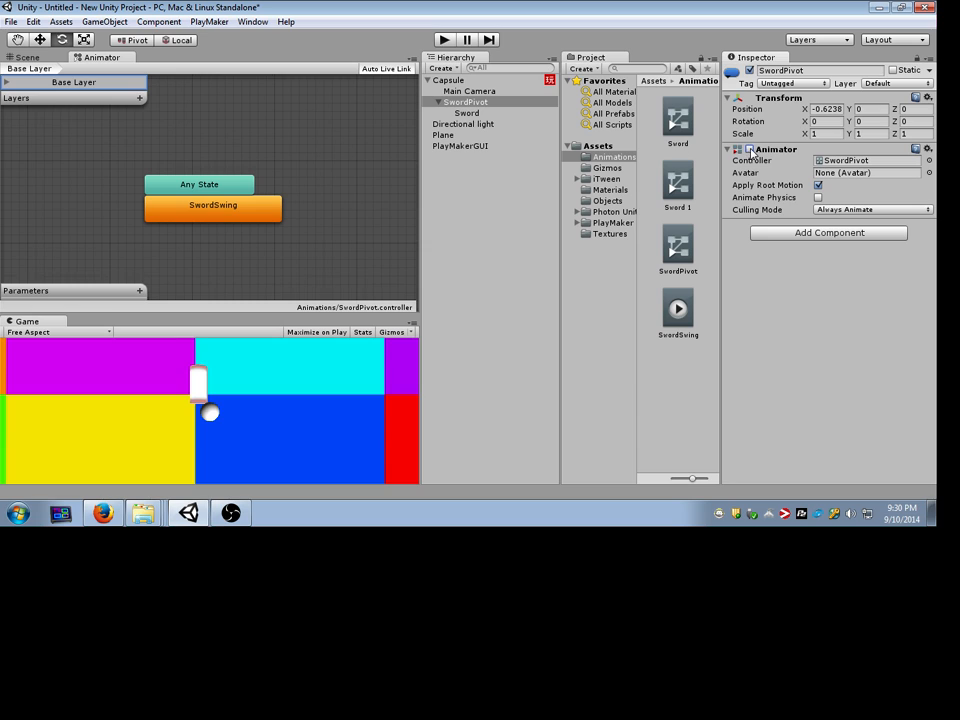
pyautogui.click(445, 40)
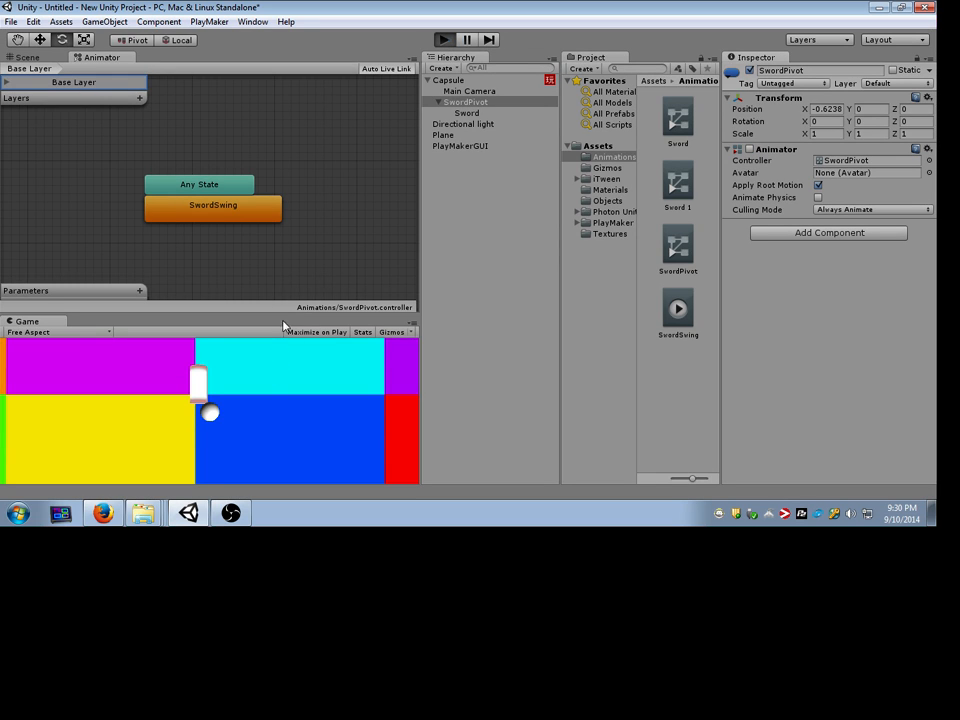
pyautogui.click(28, 57)
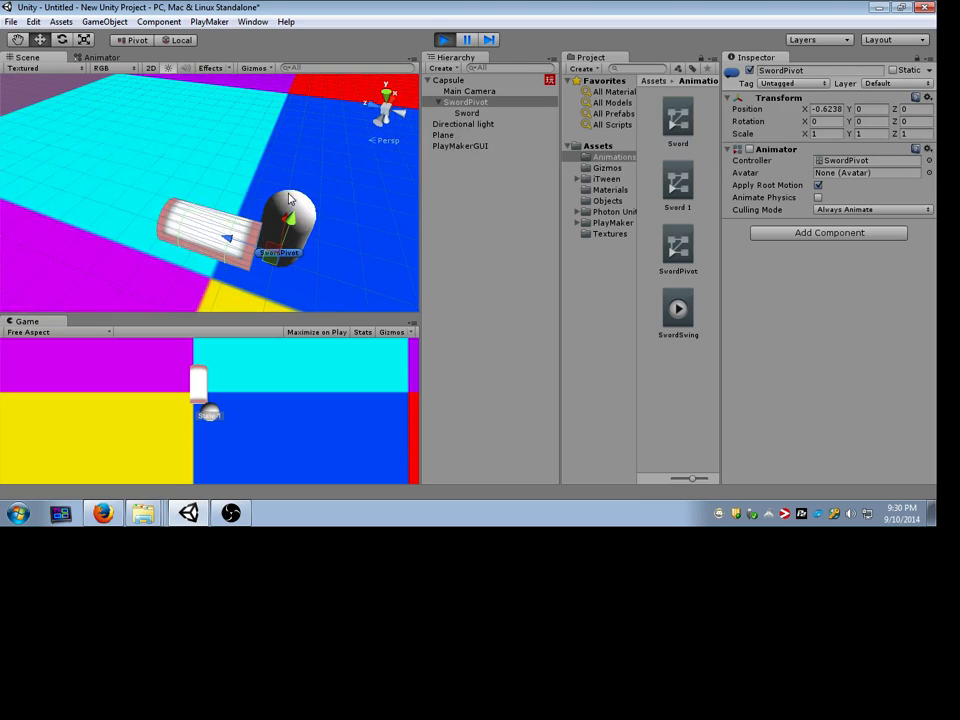
pyautogui.click(446, 41)
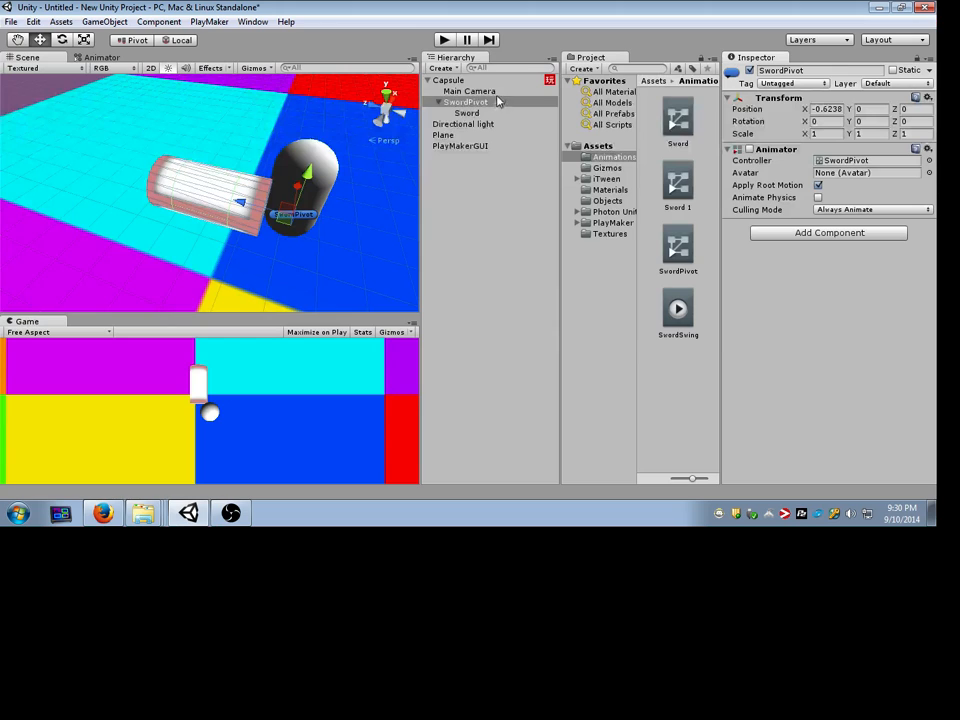
pyautogui.click(448, 80)
pyautogui.click(903, 352)
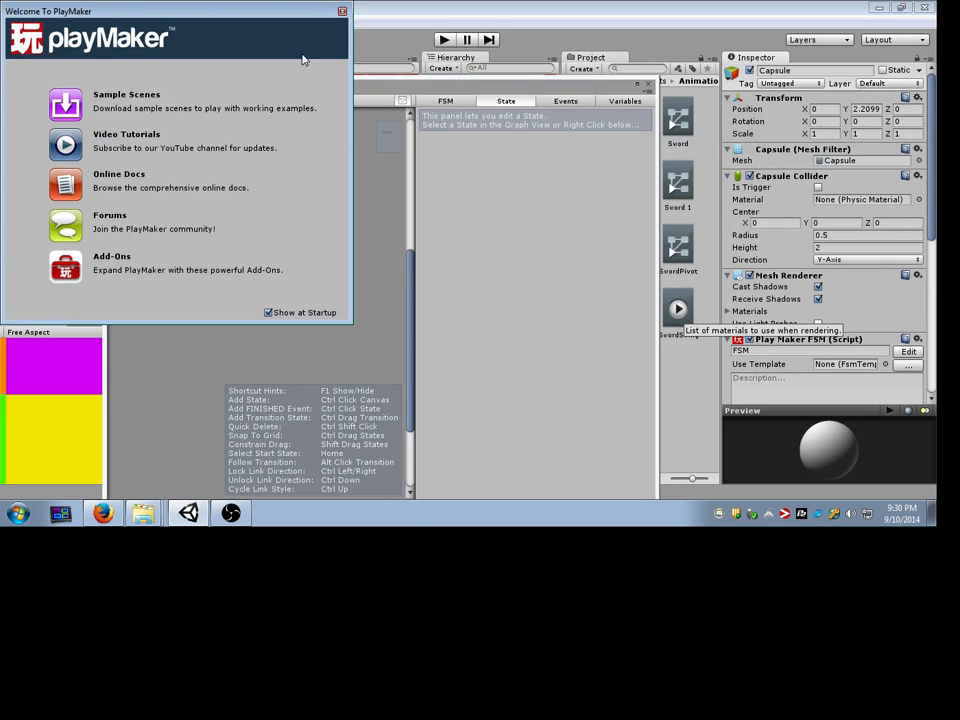
pyautogui.click(341, 12)
pyautogui.click(645, 86)
# Step: Add a PlayMaker FSM component to SwordPivot
pyautogui.click(495, 102)
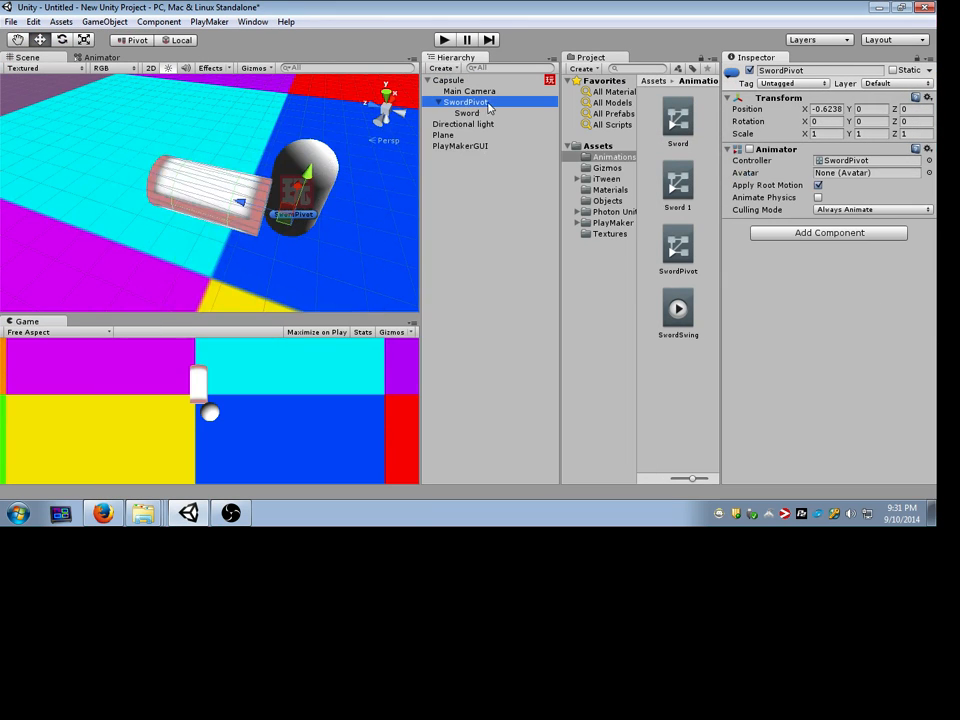
pyautogui.click(860, 233)
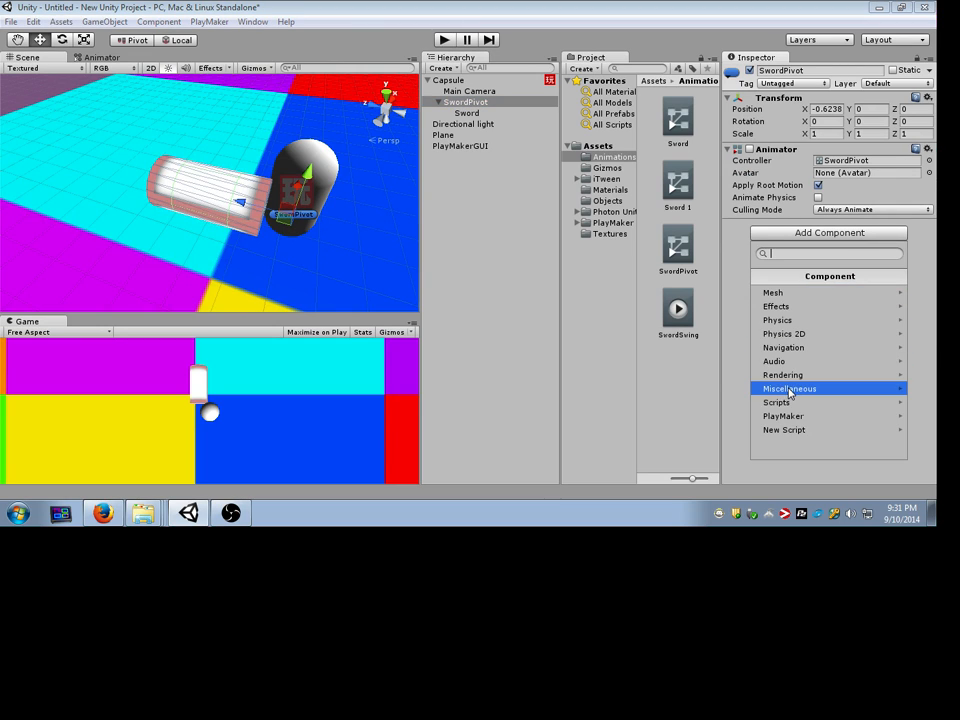
pyautogui.click(780, 413)
pyautogui.click(826, 299)
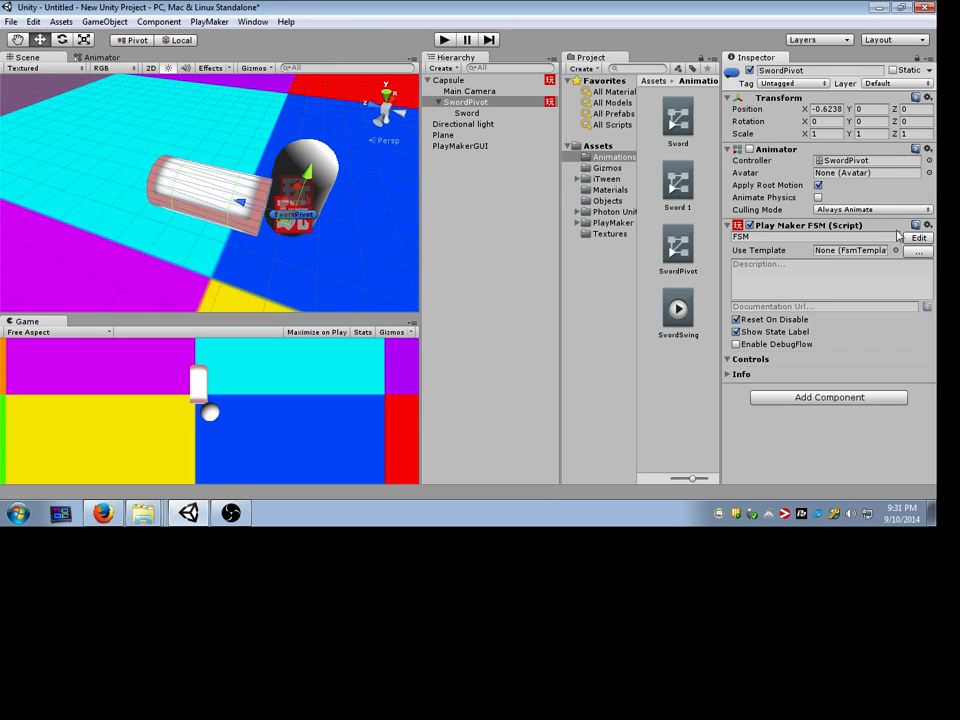
# Step: Open SwordPivot's FSM in the PlayMaker editor and add a second state below State 1
pyautogui.click(343, 12)
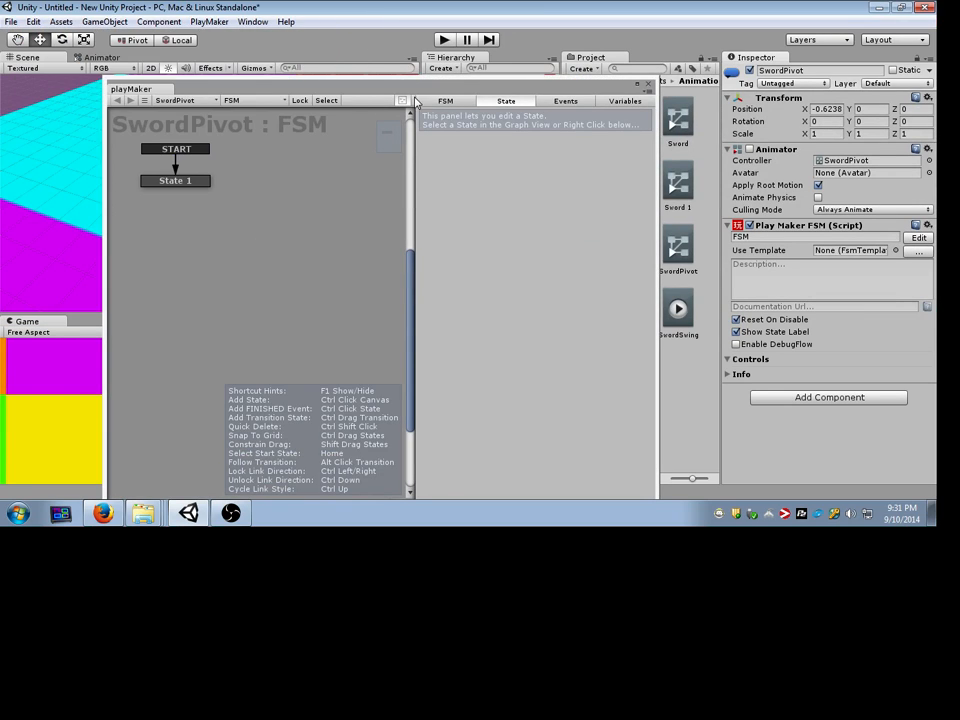
pyautogui.moveTo(530, 37); pyautogui.dragTo(529, 33)
pyautogui.keyDown('ctrl'); pyautogui.click(282, 184); pyautogui.keyUp('ctrl')
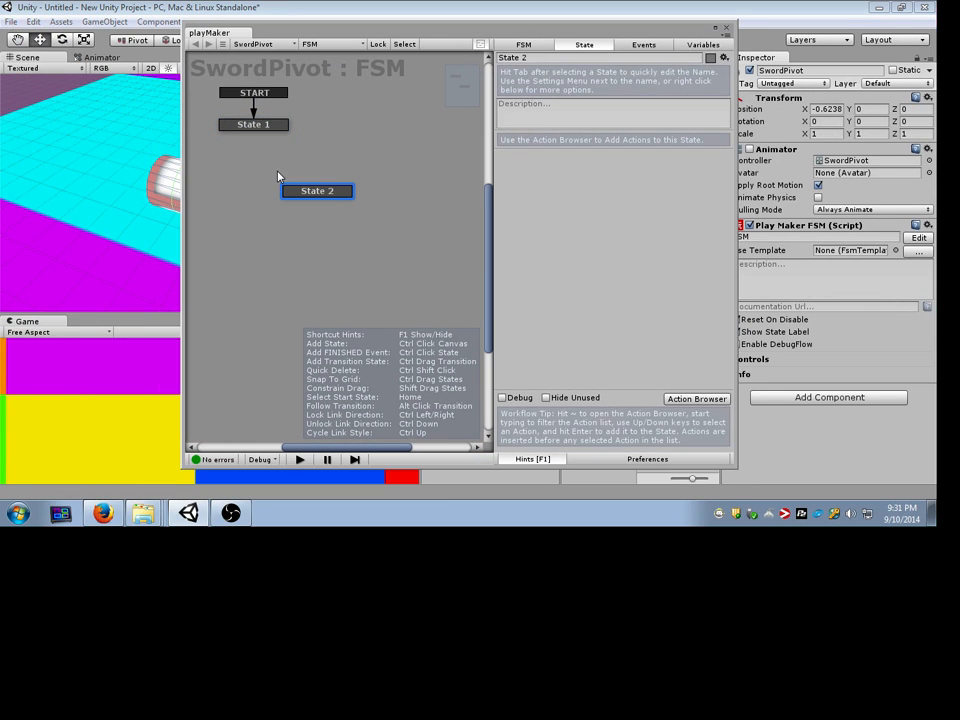
# Step: Rename State 1 to "Waiting to swing" and State 2 to "Swing sword", placing the latter directly beneath the former
pyautogui.moveTo(328, 184); pyautogui.dragTo(242, 161)
pyautogui.click(254, 126)
pyautogui.click(534, 59)
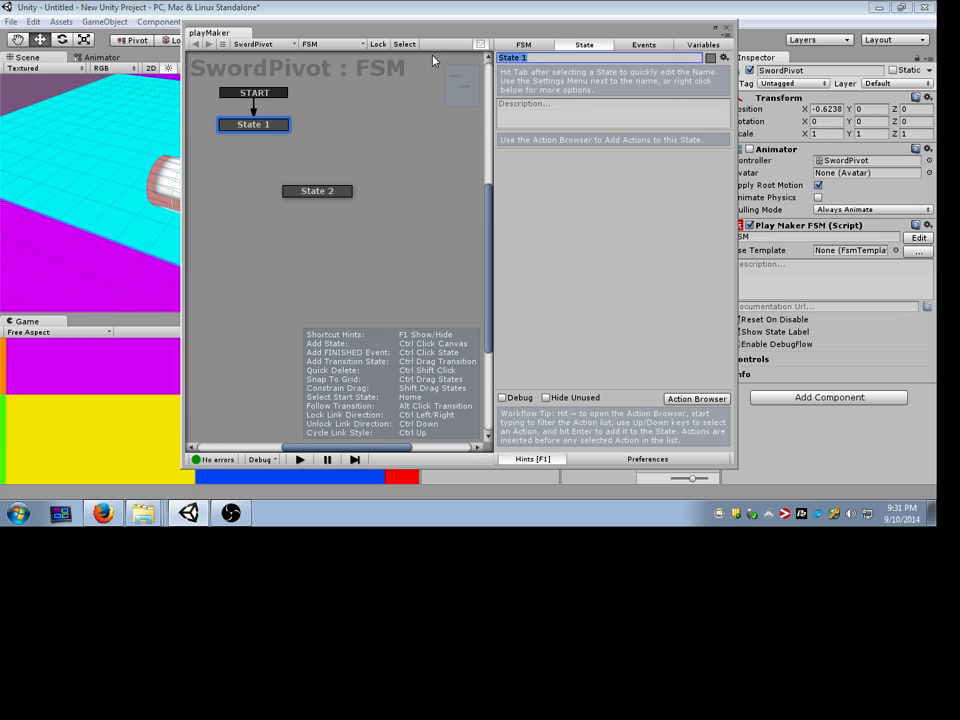
pyautogui.write('Waiting to swing')
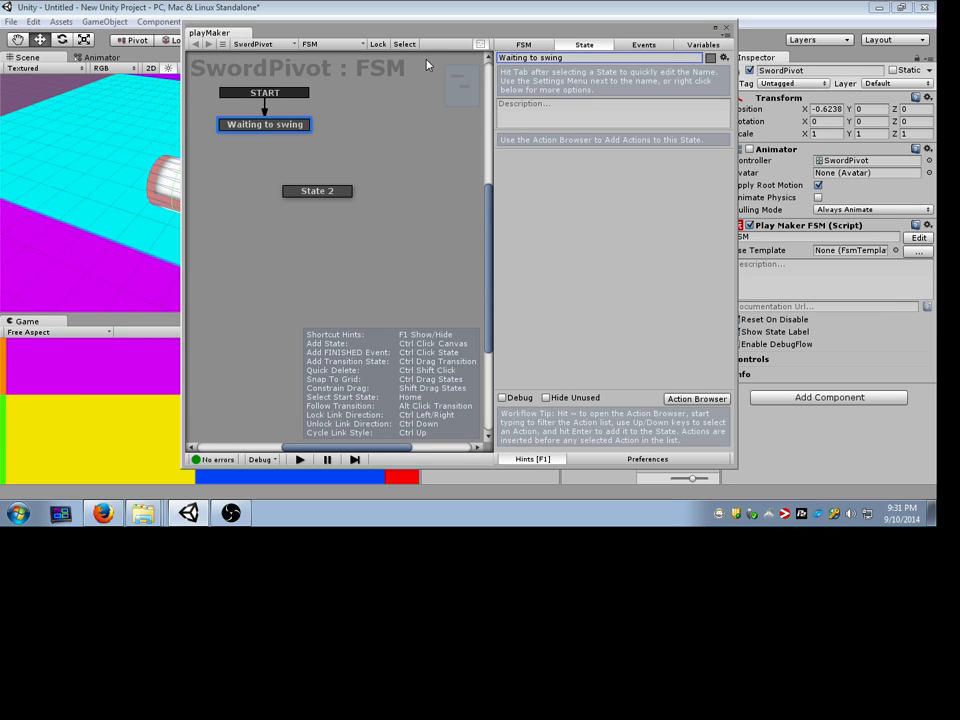
pyautogui.moveTo(326, 194); pyautogui.dragTo(268, 179)
pyautogui.click(534, 59)
pyautogui.press('BackSpace')
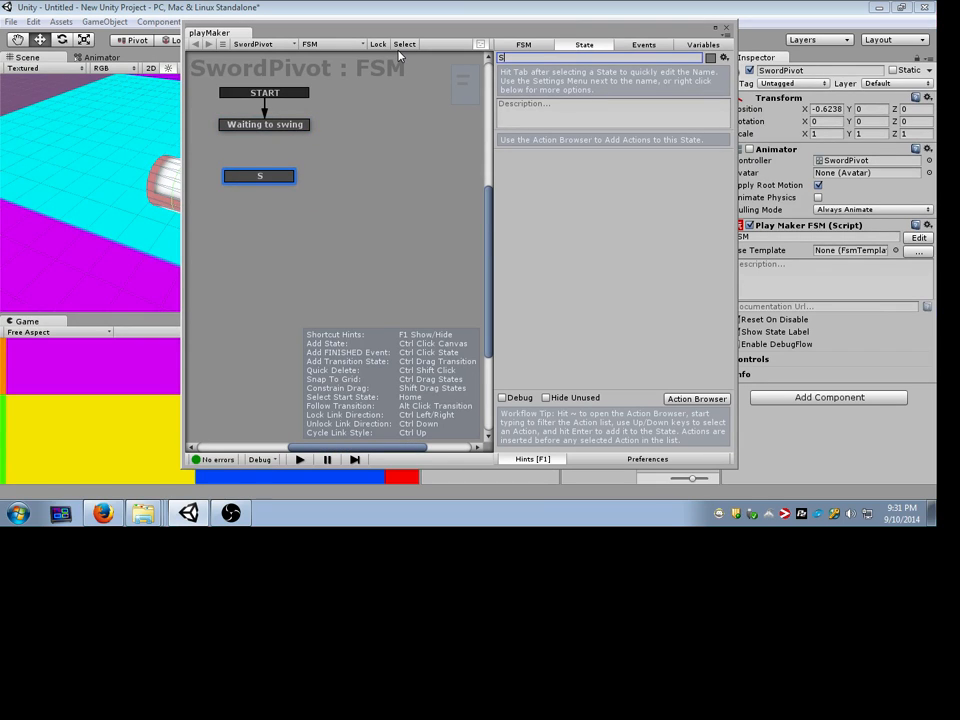
pyautogui.write('Swing sword')
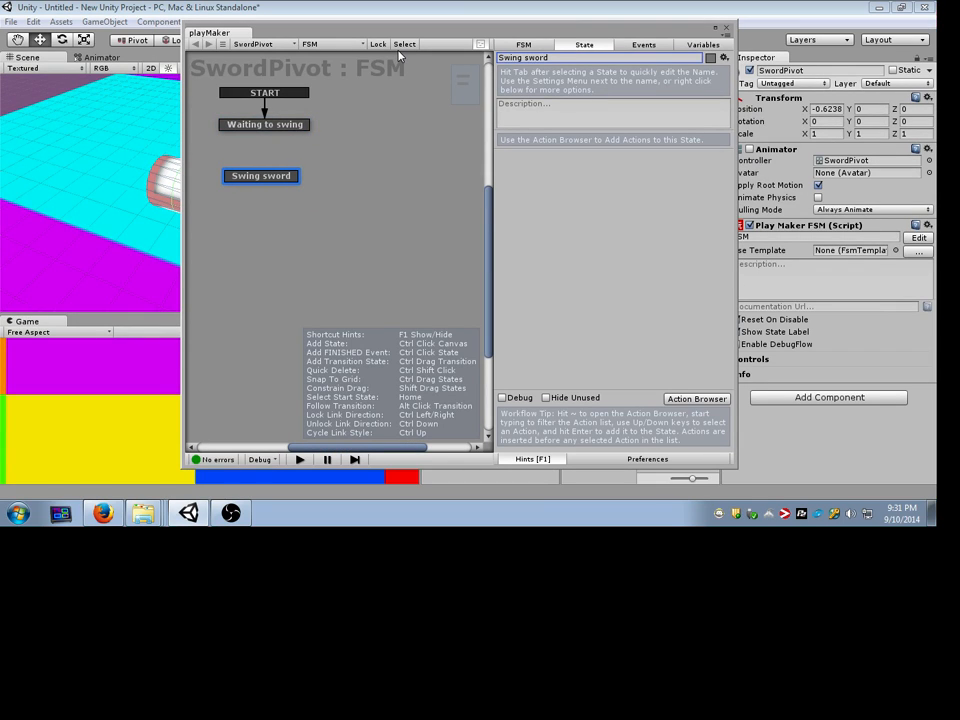
# Step: Add a Get Mouse Button Down action to the Waiting to swing state
pyautogui.click(258, 124)
pyautogui.press('`')
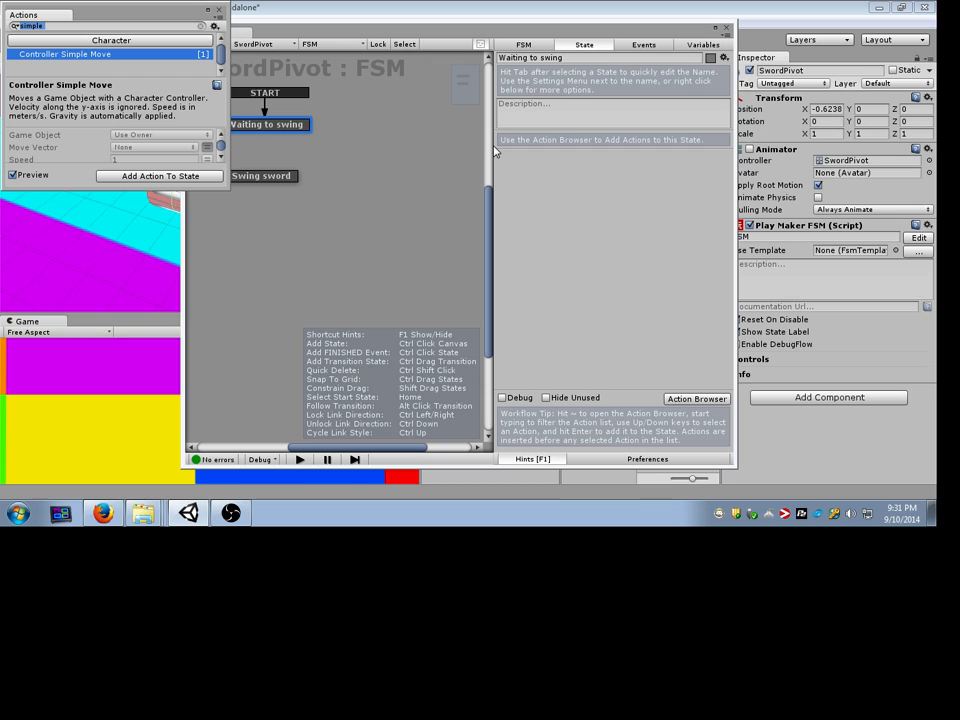
pyautogui.write('get mouse but')
pyautogui.press('Return')
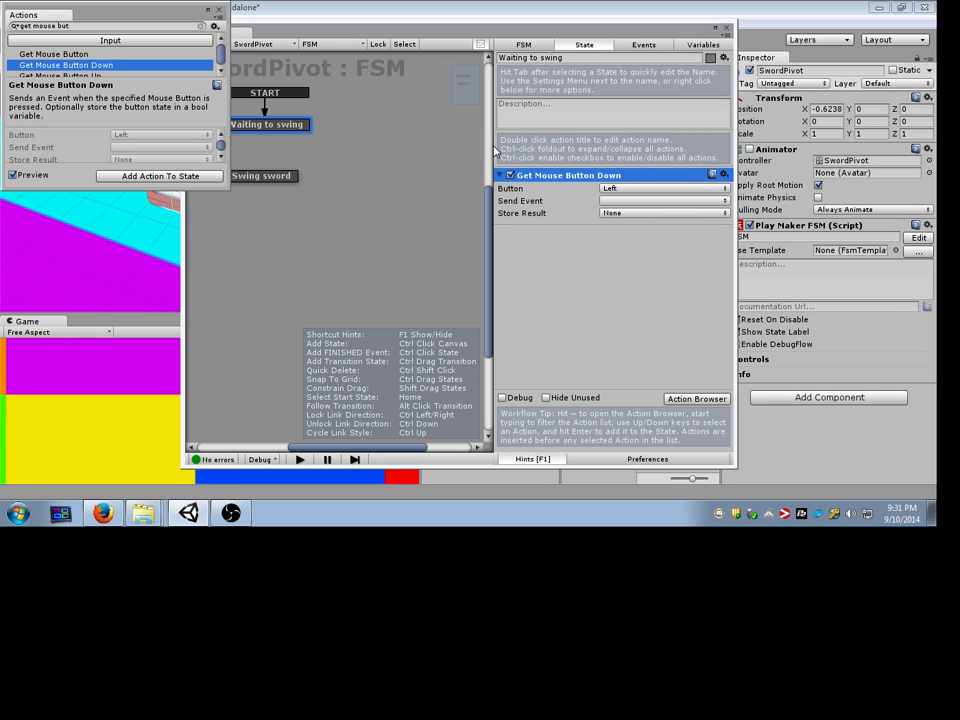
# Step: Create a "Swing sword" event and assign it as the Send Event of the Get Mouse Button Down action
pyautogui.click(640, 201)
pyautogui.click(643, 46)
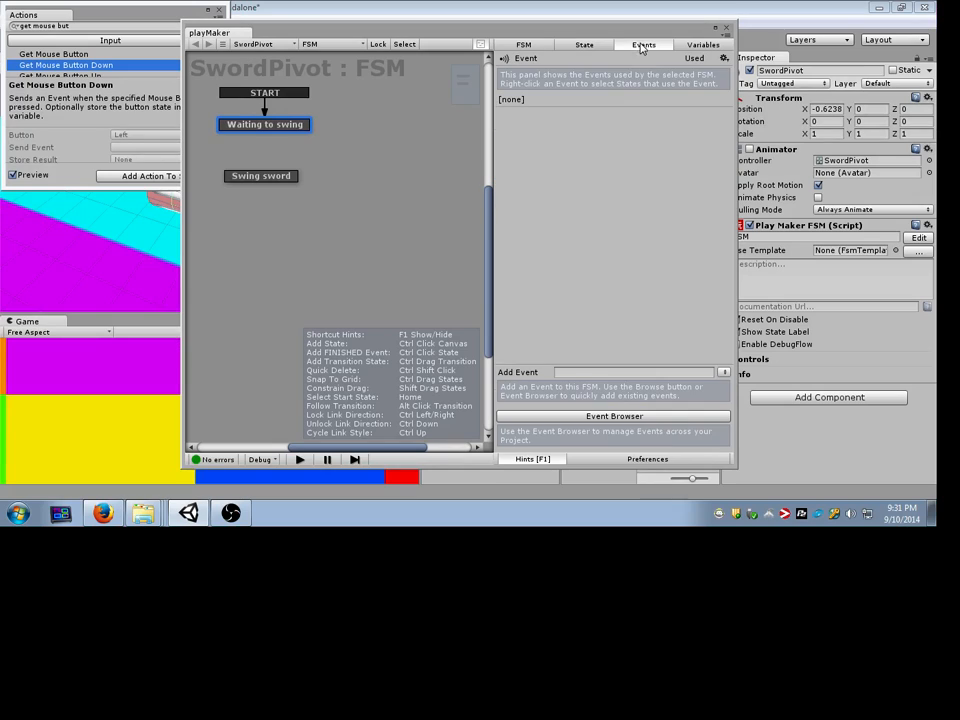
pyautogui.click(572, 373)
pyautogui.write('Swing swor')
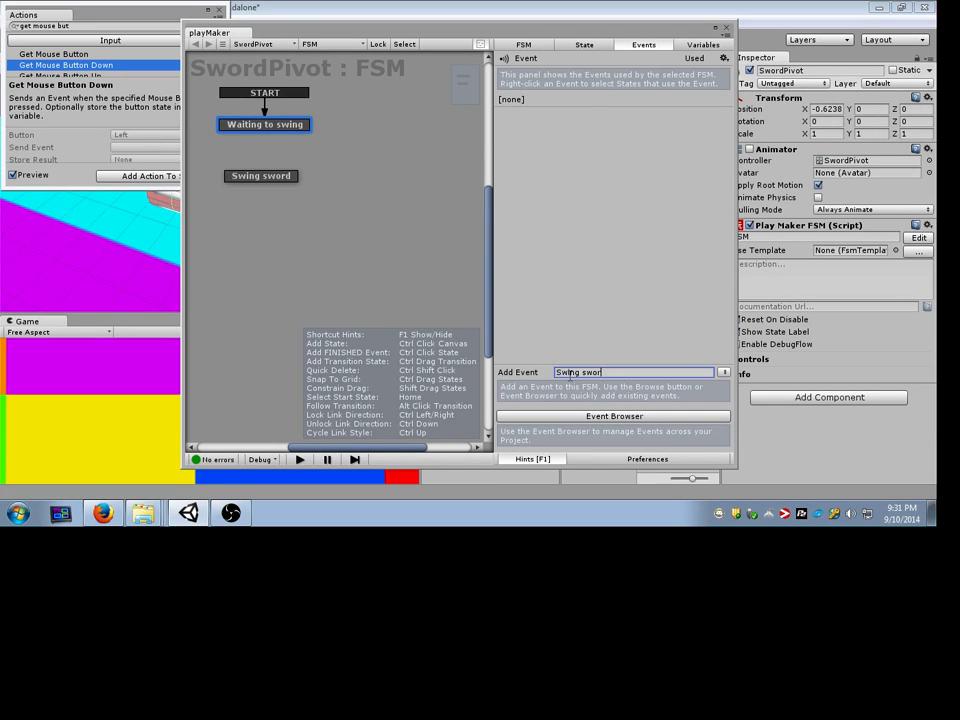
pyautogui.write('d')
pyautogui.press('Return')
pyautogui.click(290, 126)
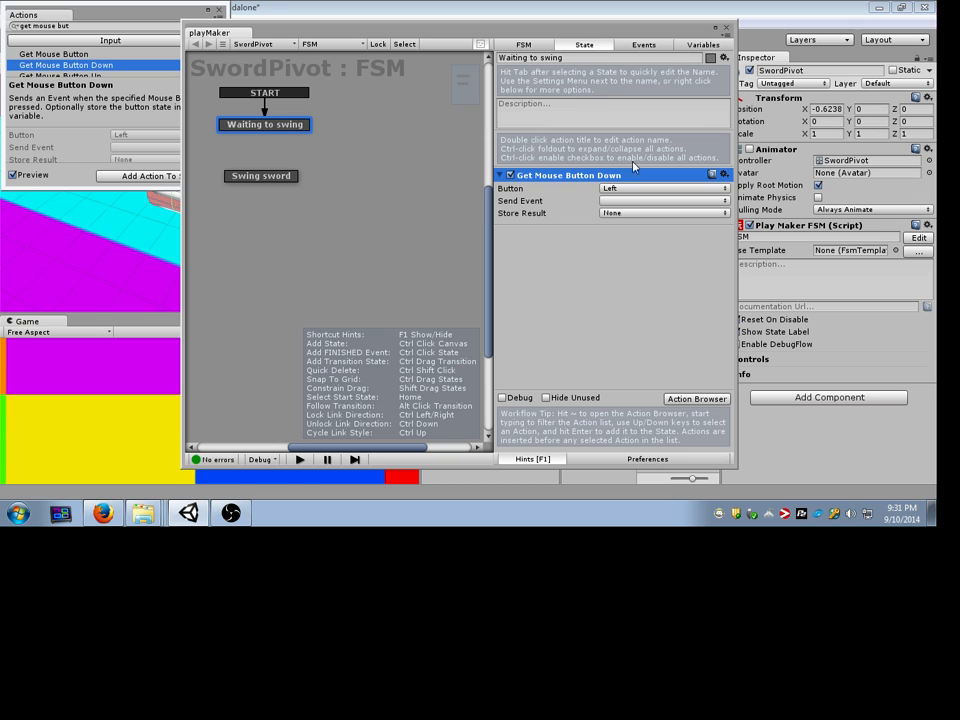
pyautogui.click(645, 201)
pyautogui.click(645, 229)
# Step: Add a Swing sword transition to the Waiting to swing state and link it to the Swing sword state
pyautogui.rightClick(290, 128)
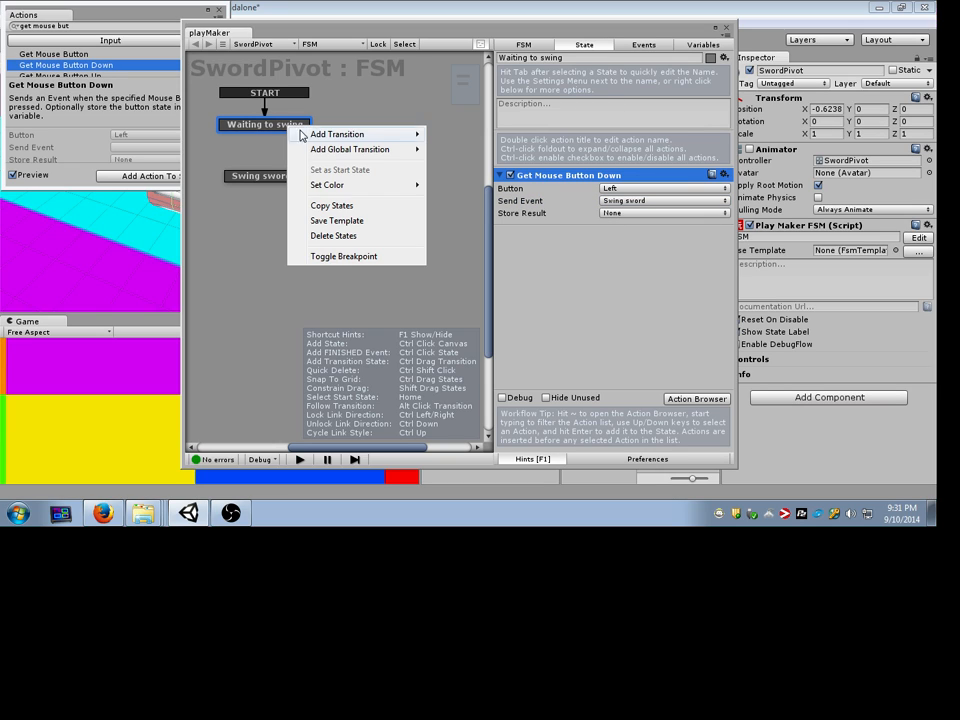
pyautogui.moveTo(332, 133)
pyautogui.click(470, 131)
pyautogui.moveTo(265, 136); pyautogui.dragTo(272, 180)
# Step: Add a Play Animation action to the Swing sword state
pyautogui.click(272, 179)
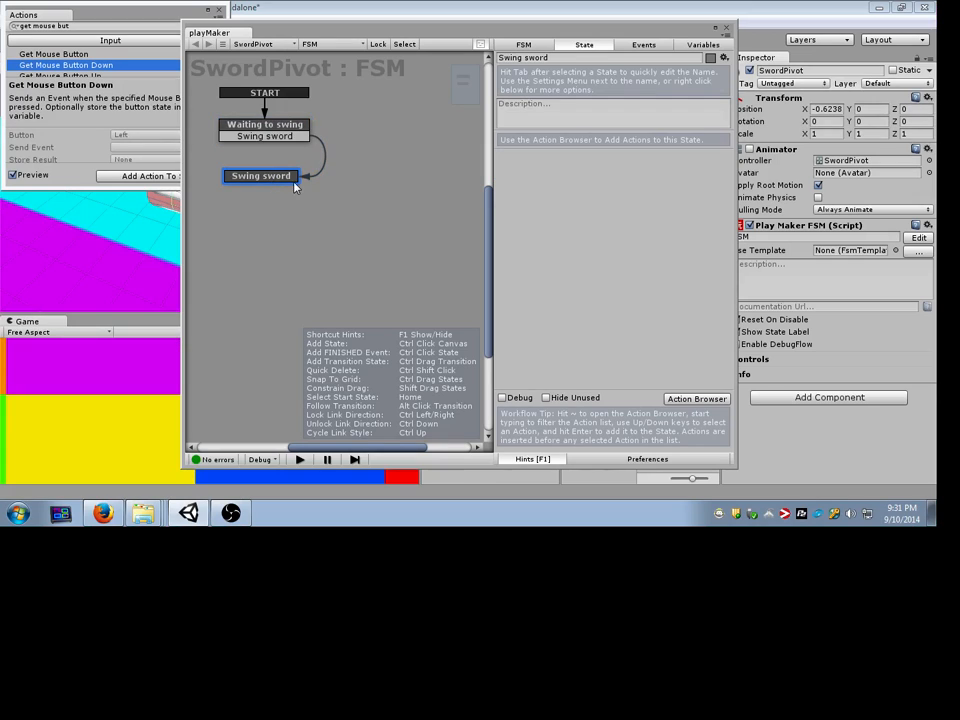
pyautogui.click(90, 14)
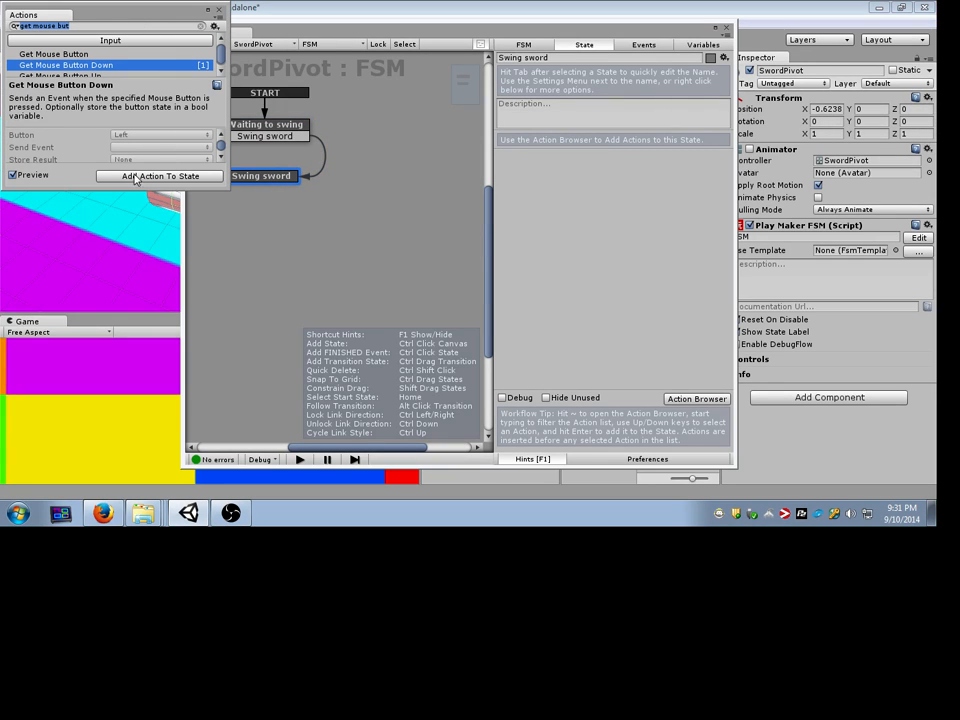
pyautogui.moveTo(132, 190); pyautogui.dragTo(130, 403)
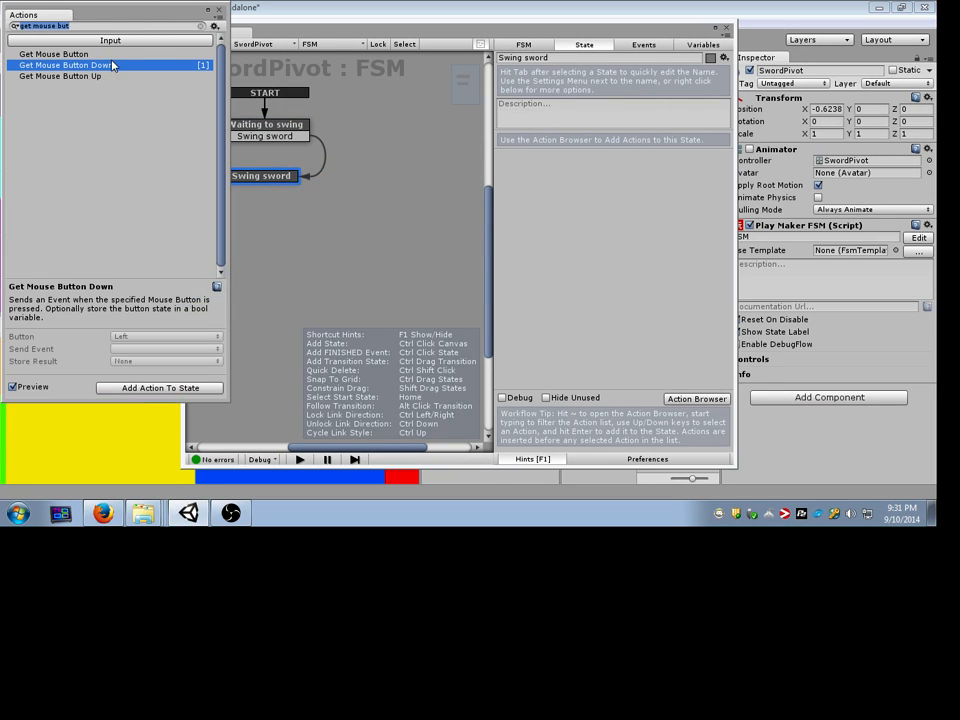
pyautogui.write('play ani')
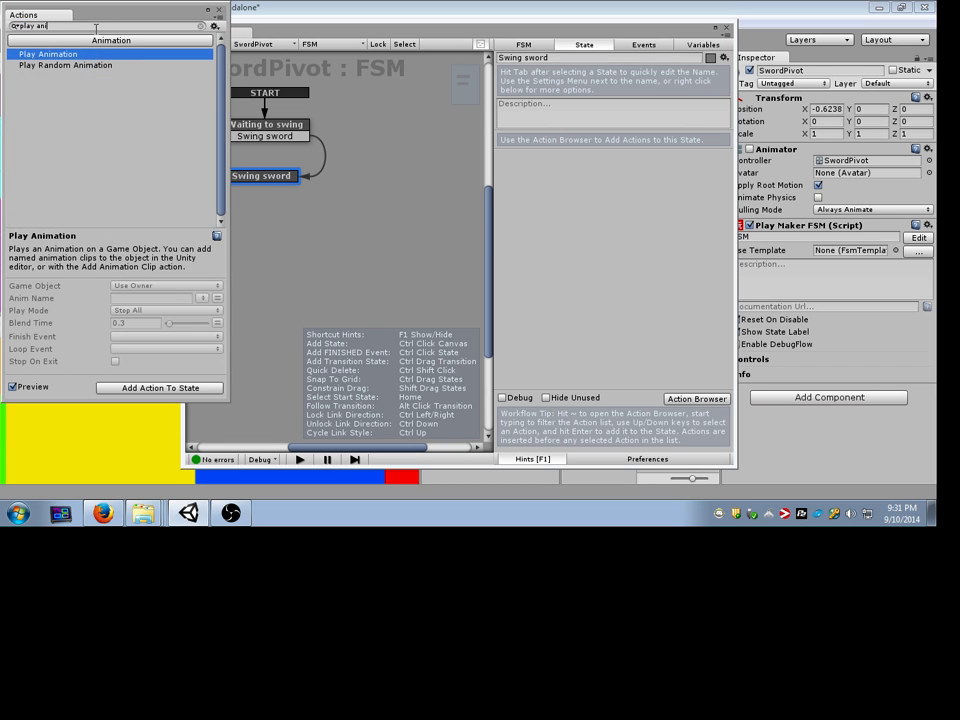
pyautogui.moveTo(84, 57); pyautogui.dragTo(538, 199)
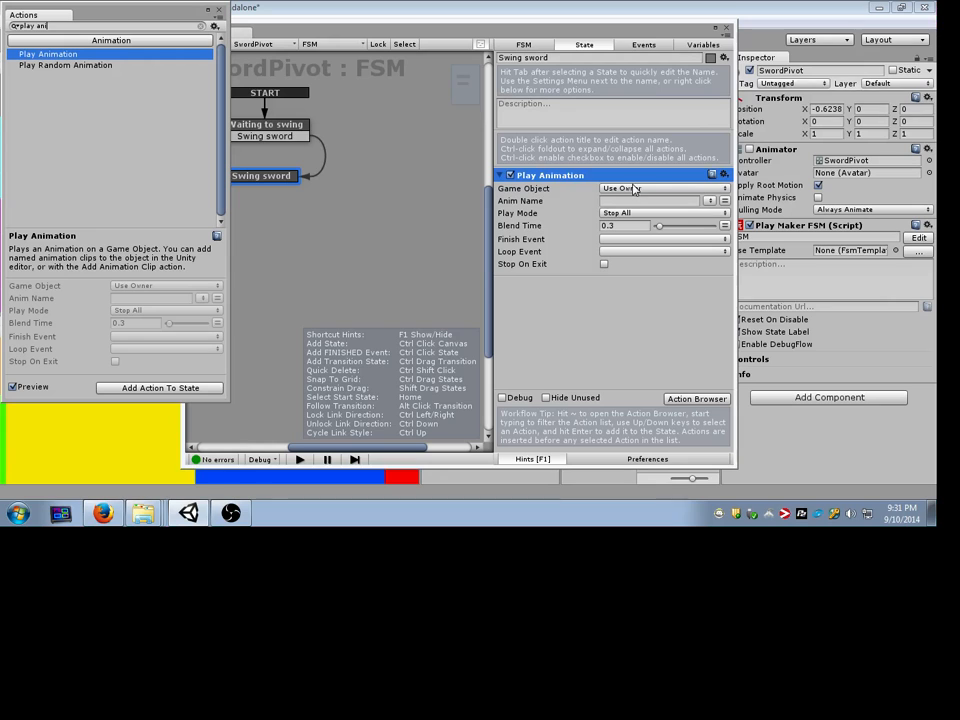
# Step: Check which clips are available for the Play Animation action's Anim Name, reopening SwordPivot's FSM editor to check again
pyautogui.click(709, 200)
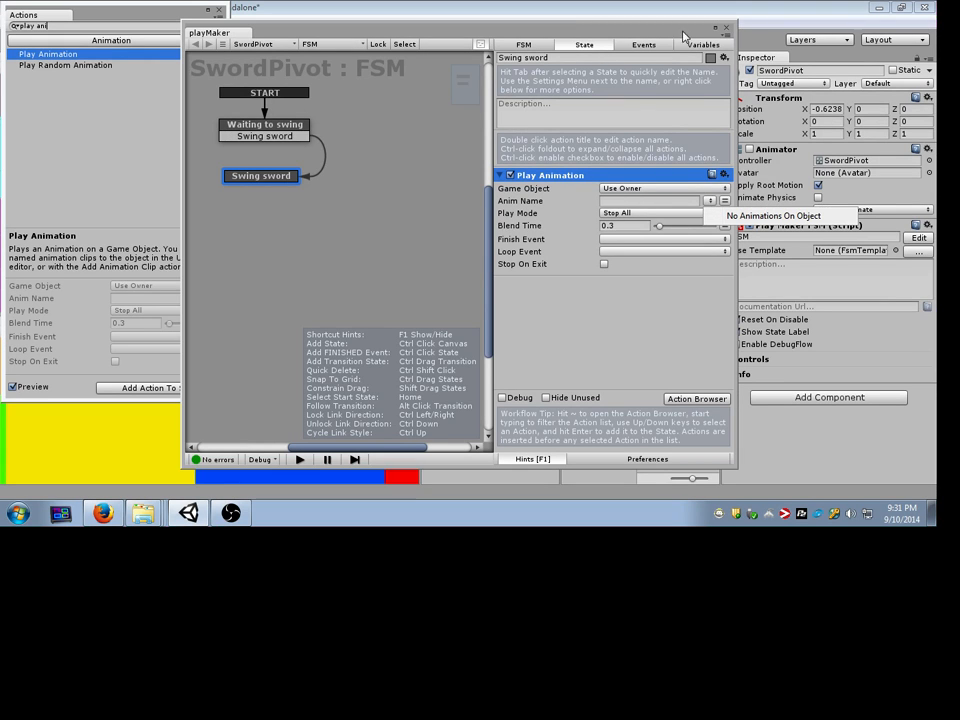
pyautogui.moveTo(683, 37); pyautogui.dragTo(586, 32)
pyautogui.click(657, 200)
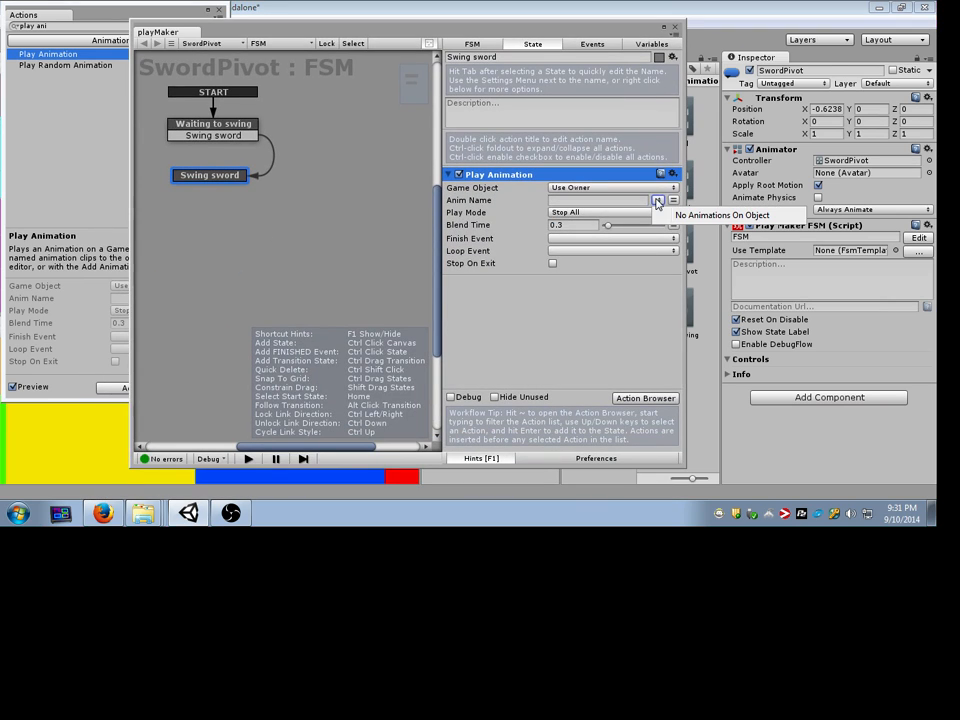
pyautogui.click(674, 28)
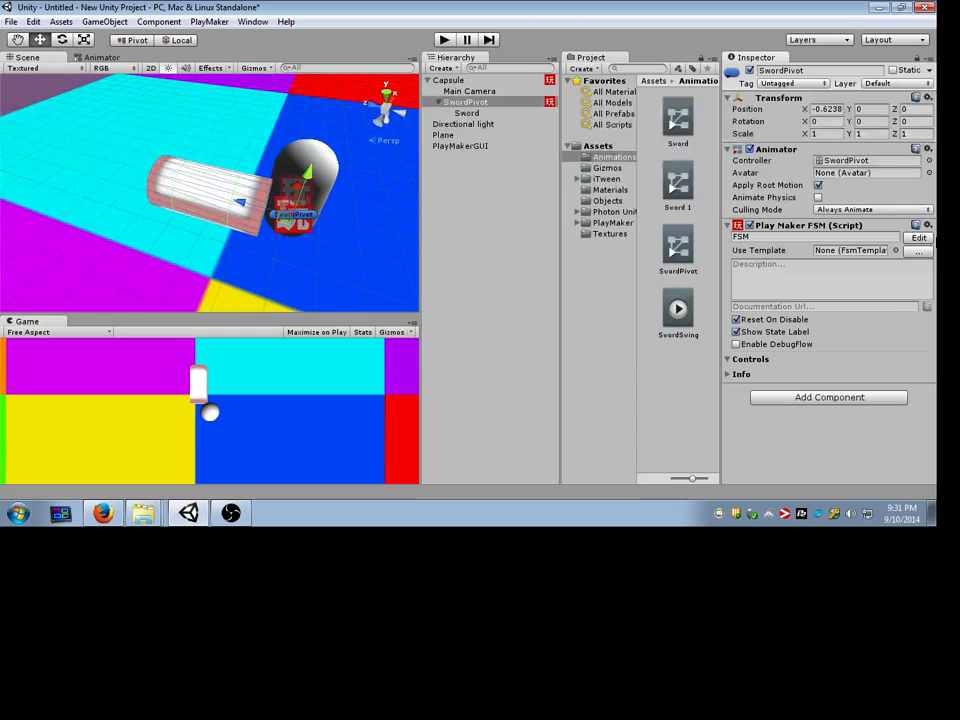
pyautogui.click(923, 240)
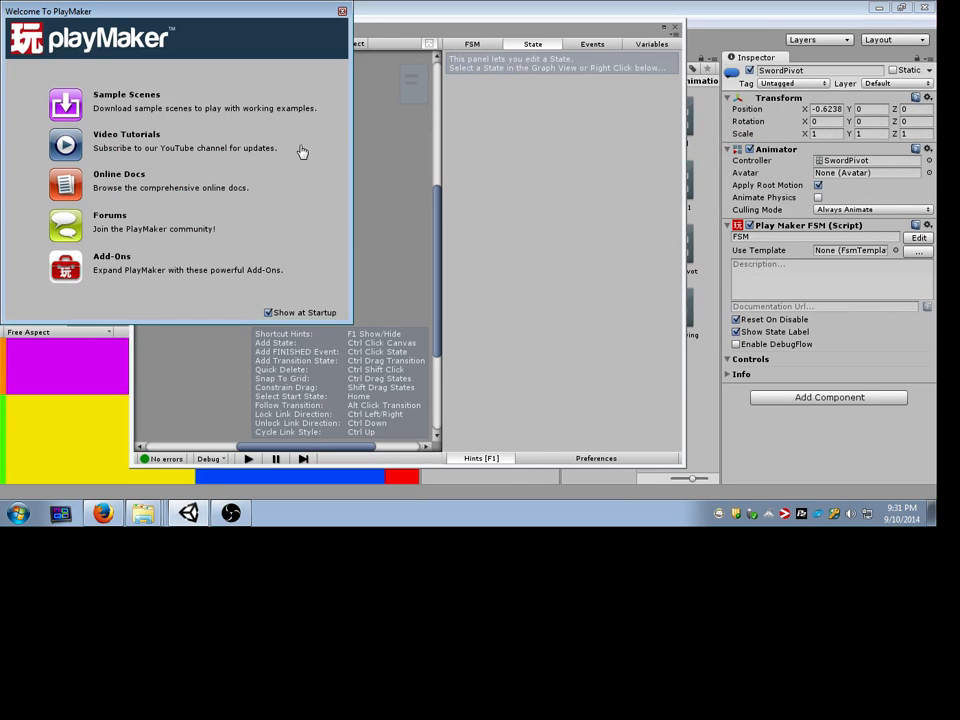
pyautogui.click(344, 9)
pyautogui.click(215, 175)
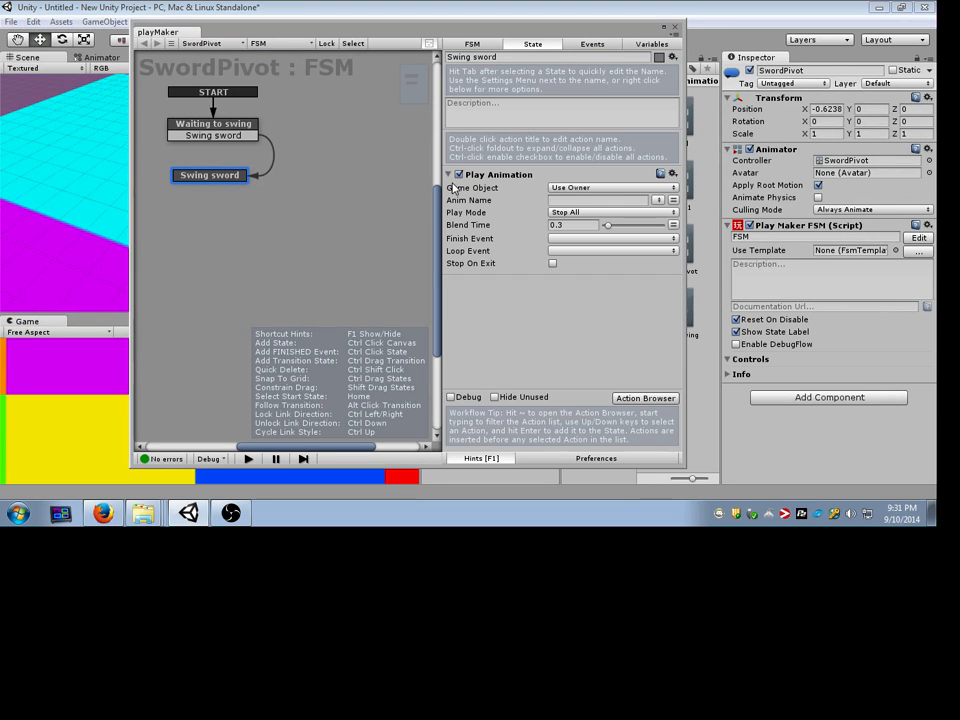
pyautogui.click(655, 202)
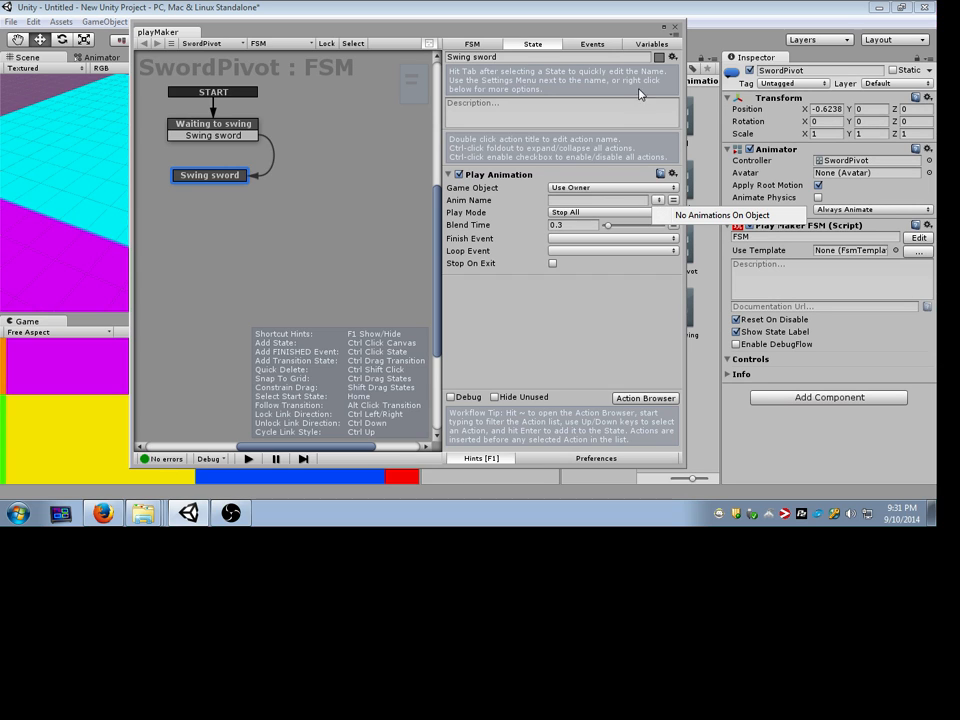
# Step: Add an Animation component to SwordPivot
pyautogui.moveTo(475, 28); pyautogui.dragTo(361, 100)
pyautogui.click(848, 398)
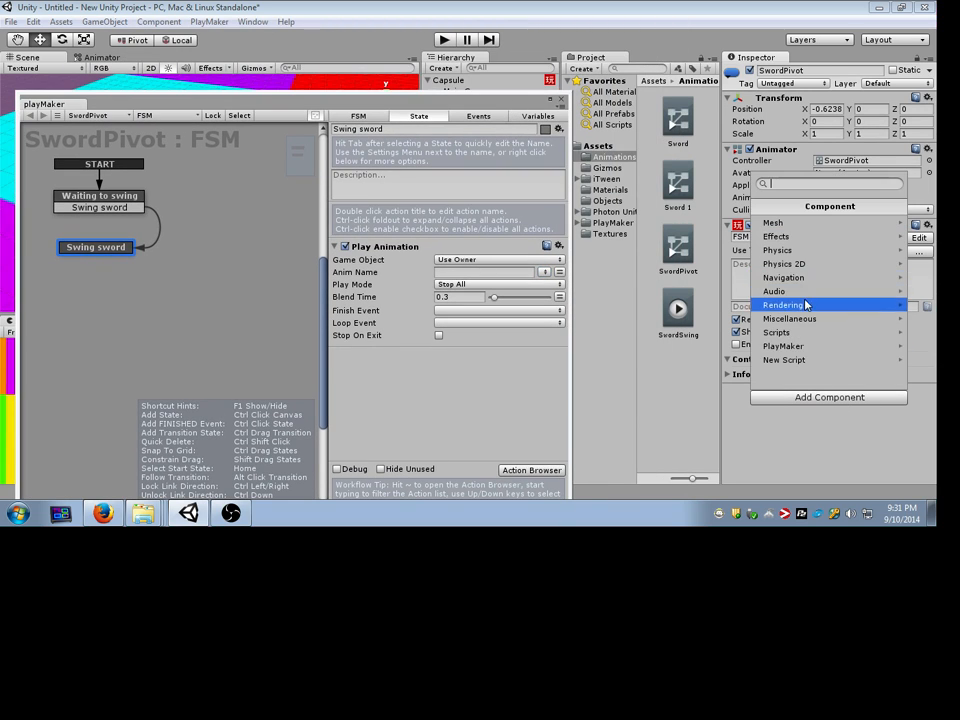
pyautogui.write('ani')
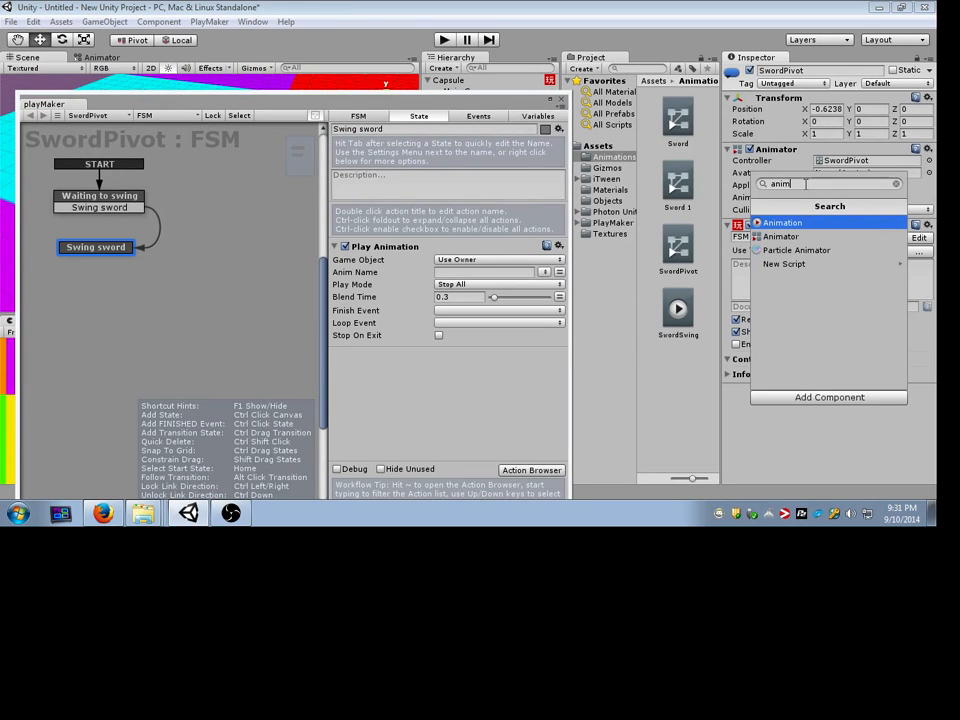
pyautogui.write('m')
pyautogui.press('Return')
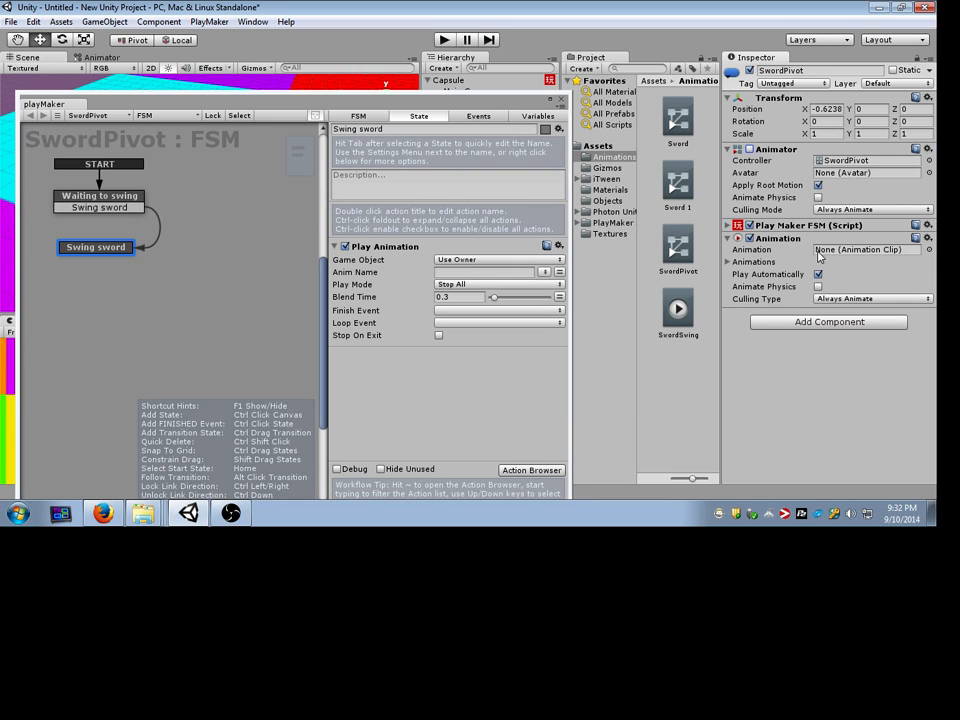
# Step: Set the Animation component's Animations size to 1 with SwordSwing as Element 0, and choose SwordSwing as the Play Animation action's Anim Name
pyautogui.click(729, 262)
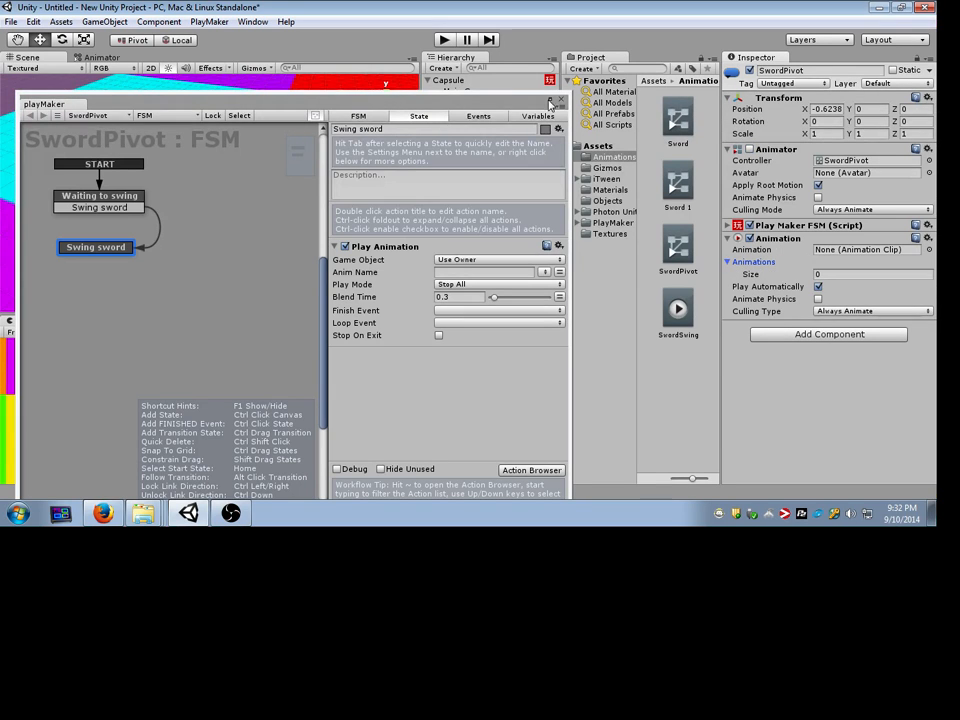
pyautogui.moveTo(519, 108); pyautogui.dragTo(634, 188)
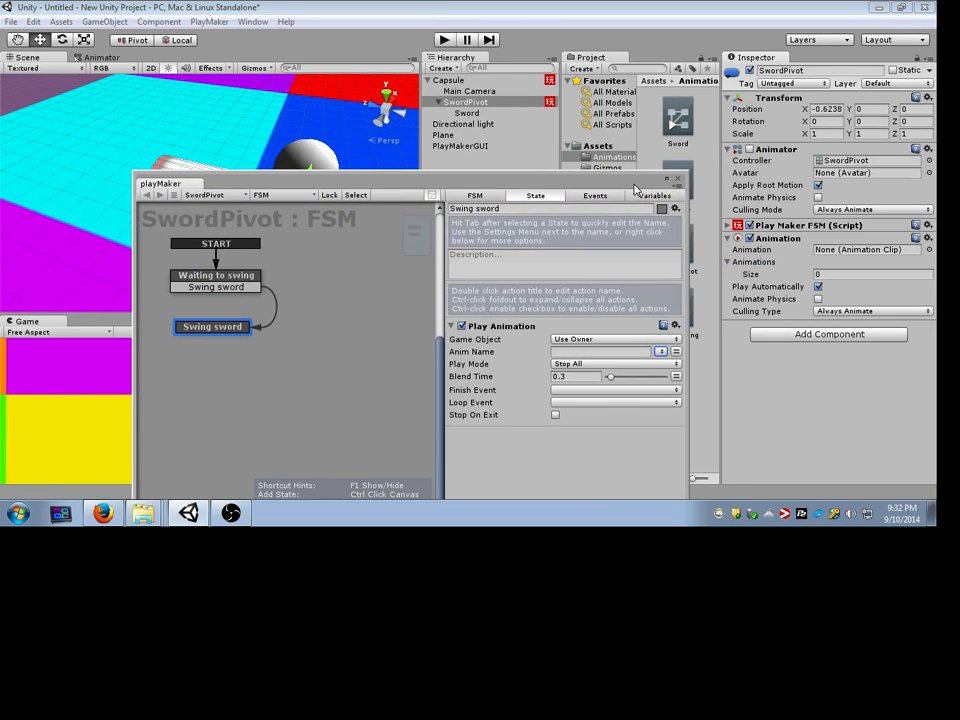
pyautogui.moveTo(634, 188); pyautogui.dragTo(534, 150)
pyautogui.moveTo(688, 323); pyautogui.dragTo(838, 274)
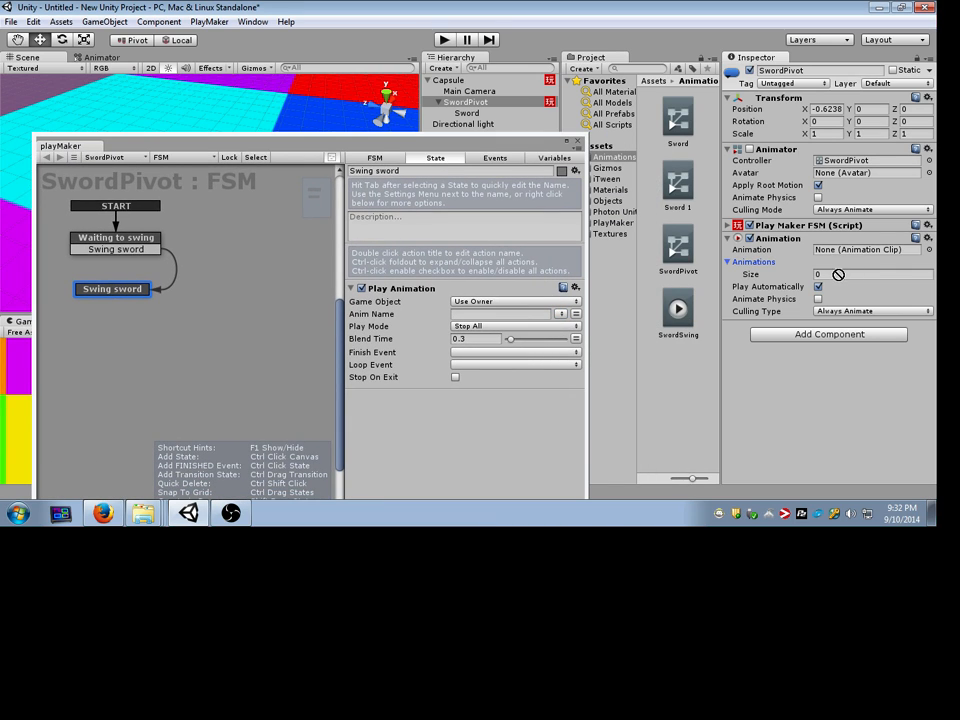
pyautogui.click(830, 274)
pyautogui.press('Return')
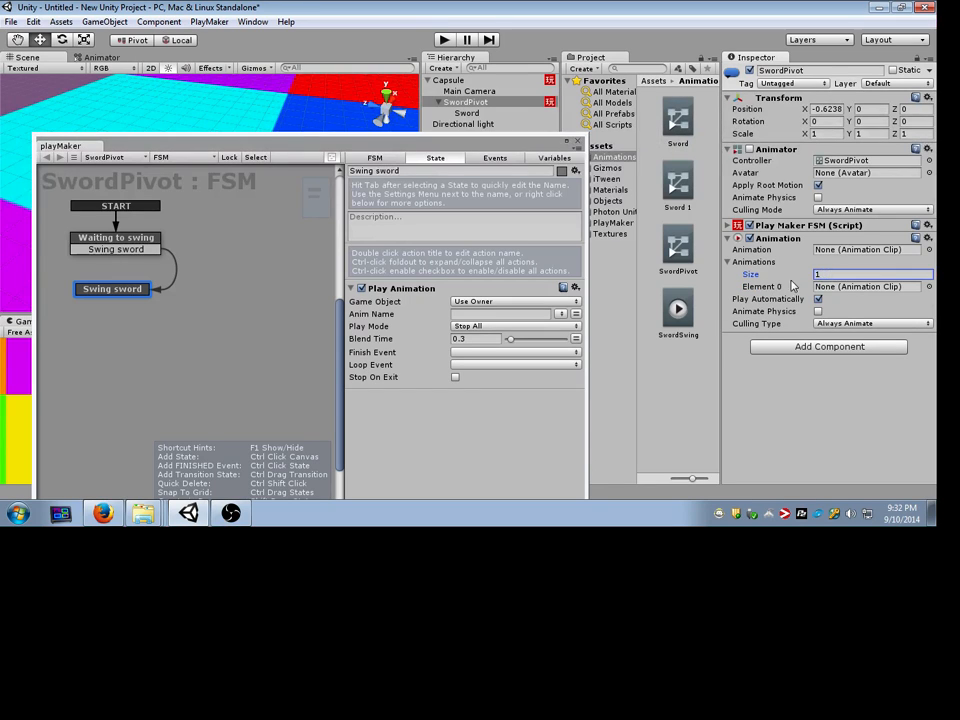
pyautogui.moveTo(679, 310); pyautogui.dragTo(828, 290)
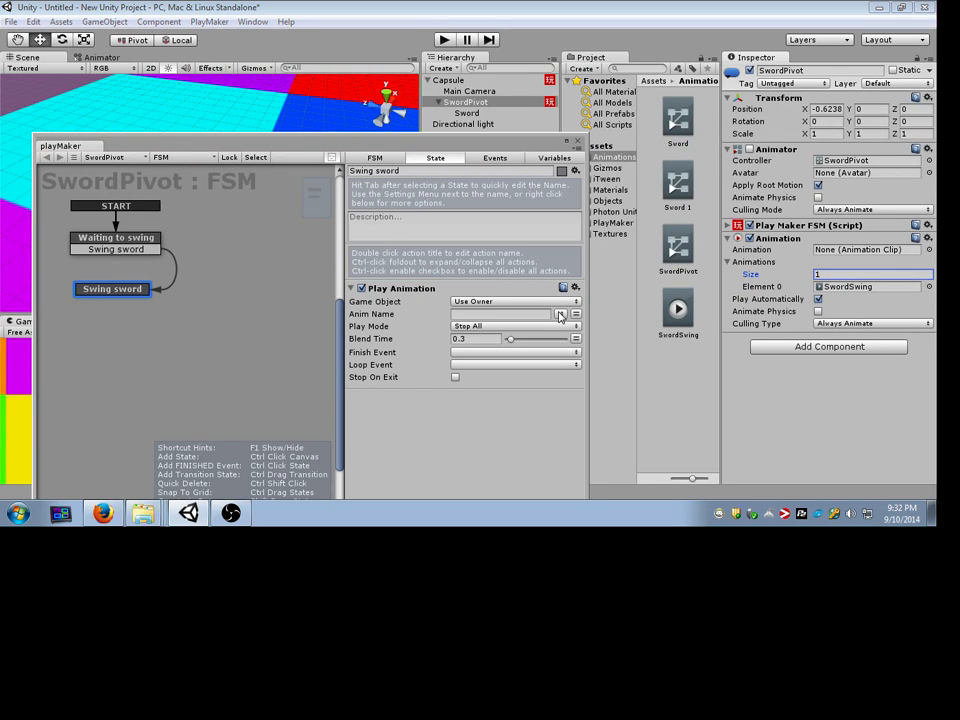
pyautogui.click(561, 313)
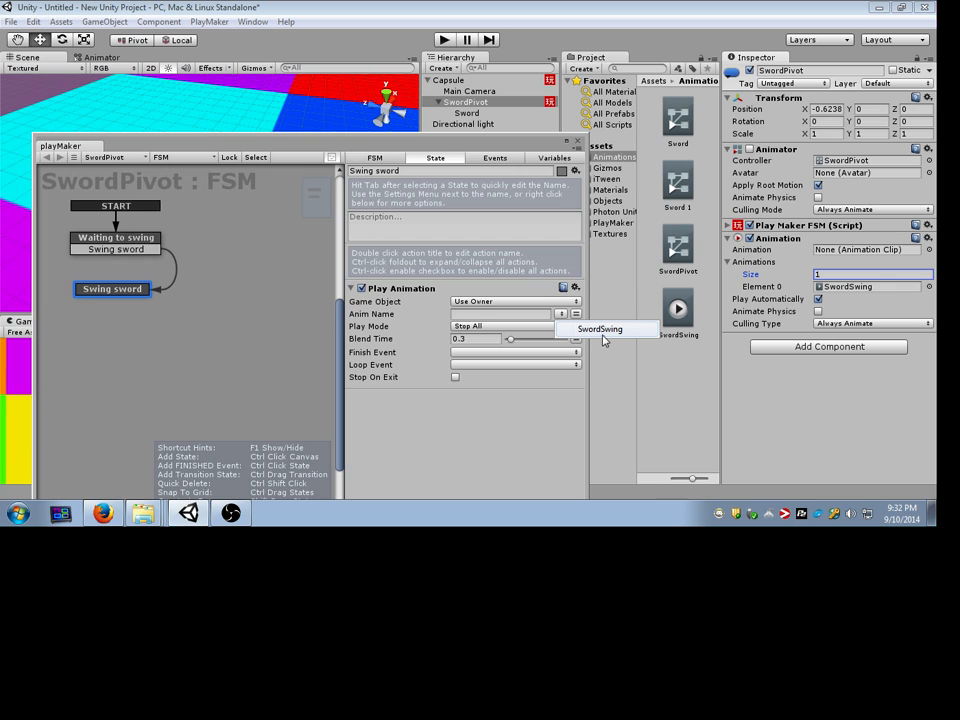
pyautogui.click(604, 335)
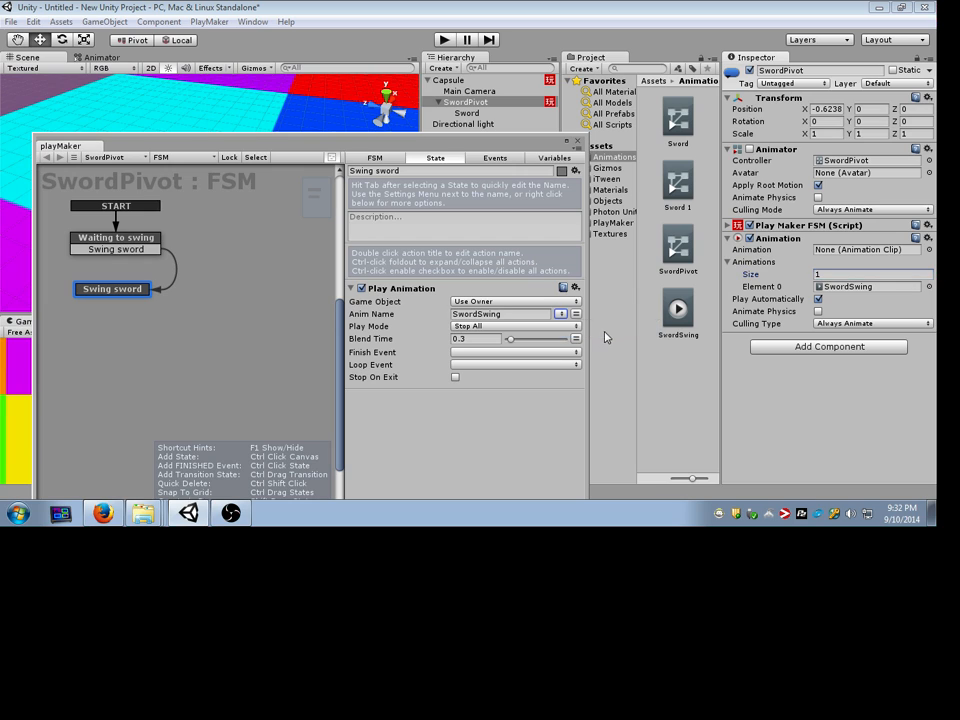
pyautogui.press('super')
pyautogui.click(103, 294)
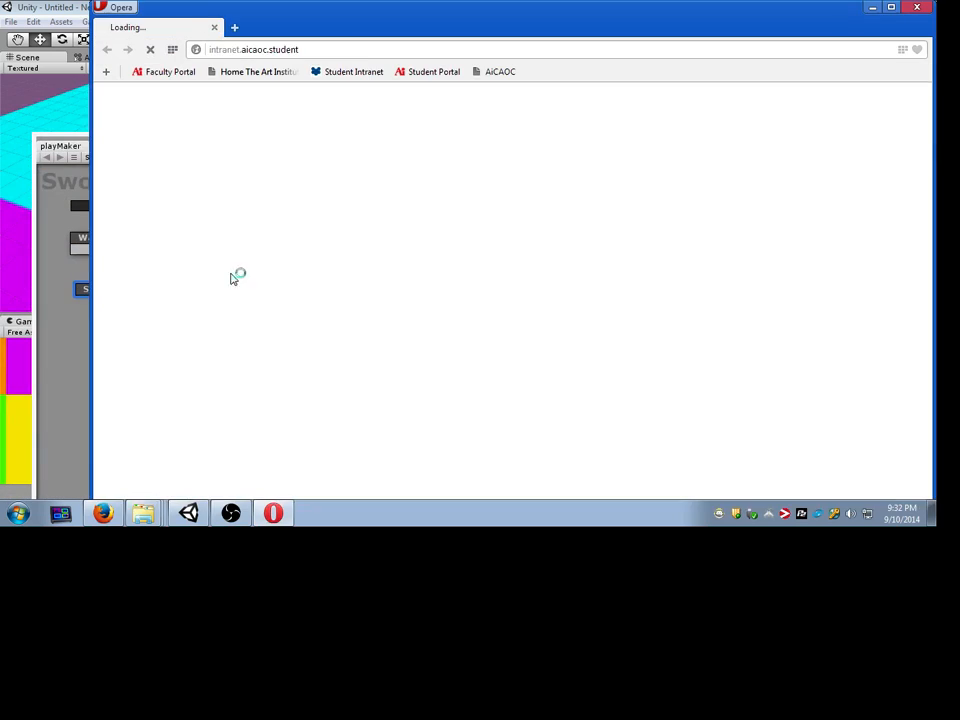
pyautogui.click(66, 220)
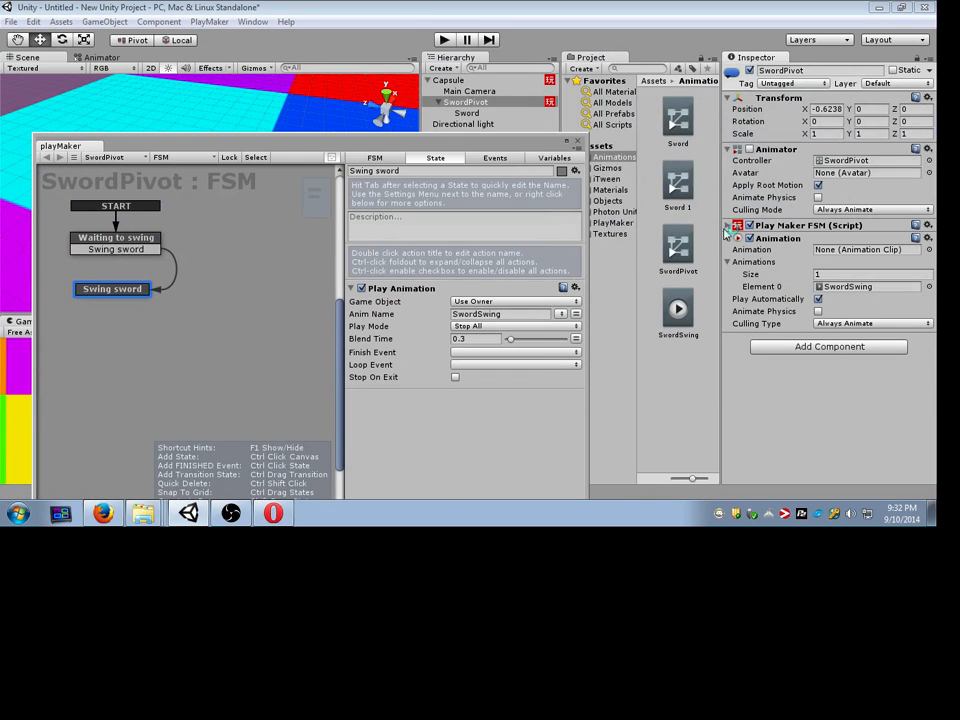
# Step: Add a FINISHED transition to the Swing sword state, link it back to Waiting to swing, and uncover the Scene and Game views
pyautogui.moveTo(529, 133); pyautogui.dragTo(588, 122)
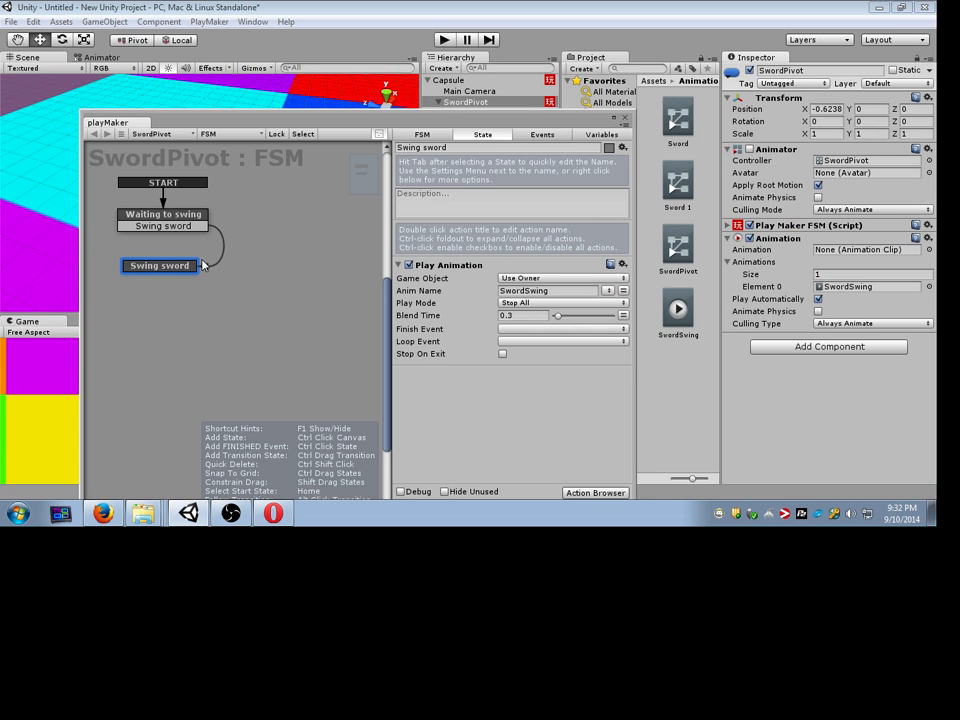
pyautogui.keyDown('ctrl'); pyautogui.click(177, 278); pyautogui.keyUp('ctrl')
pyautogui.hotkey('ctrl', 'z')
pyautogui.click(167, 266)
pyautogui.keyDown('ctrl'); pyautogui.click(167, 266); pyautogui.keyUp('ctrl')
pyautogui.moveTo(167, 277); pyautogui.dragTo(146, 220)
pyautogui.moveTo(270, 125); pyautogui.dragTo(635, 133)
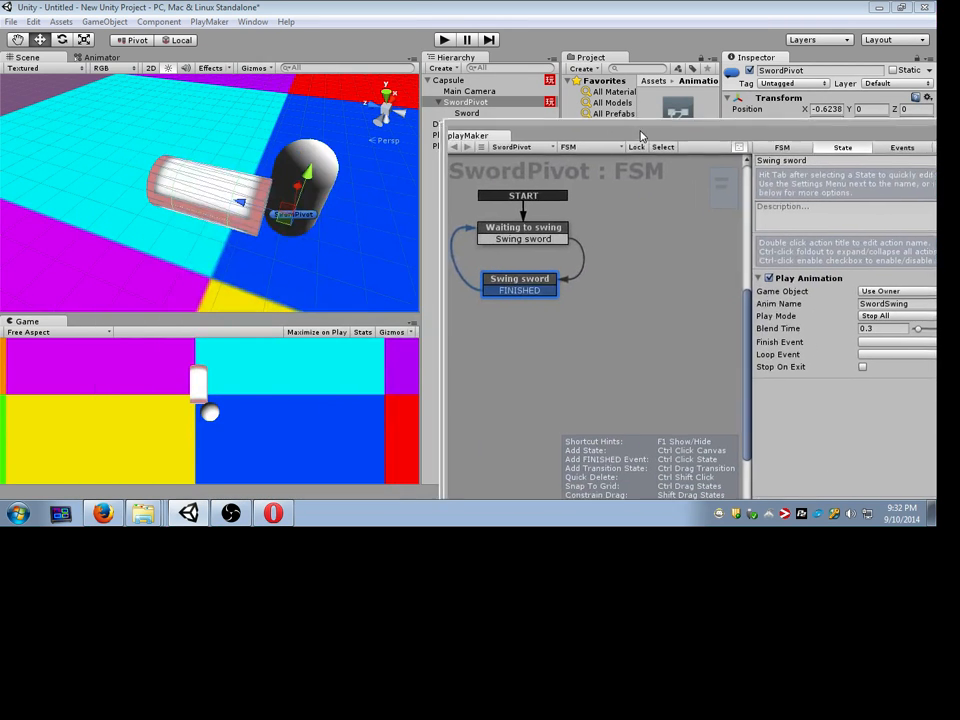
# Step: Run the scene, trigger the sword swing in the Game view to test it, and exit Play mode
pyautogui.click(444, 40)
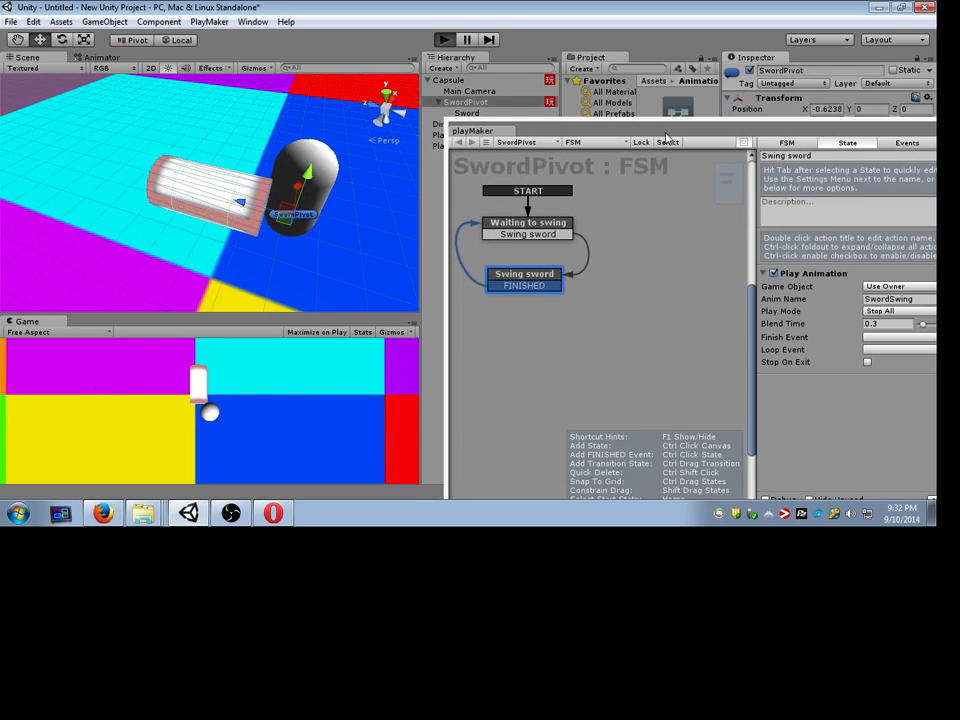
pyautogui.click(327, 408)
pyautogui.click(327, 408)
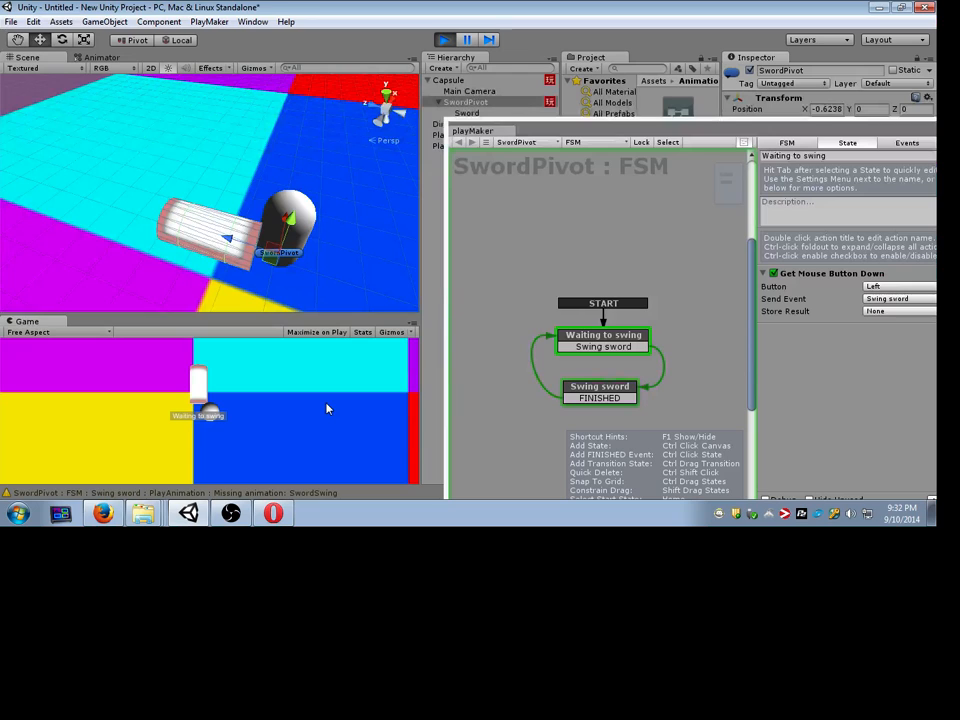
pyautogui.hotkey('alt', 'Tab')
pyautogui.click(444, 43)
# Step: Set SwordSwing as the default clip of SwordPivot's Animation component and turn off Play Automatically
pyautogui.moveTo(659, 133); pyautogui.dragTo(233, 117)
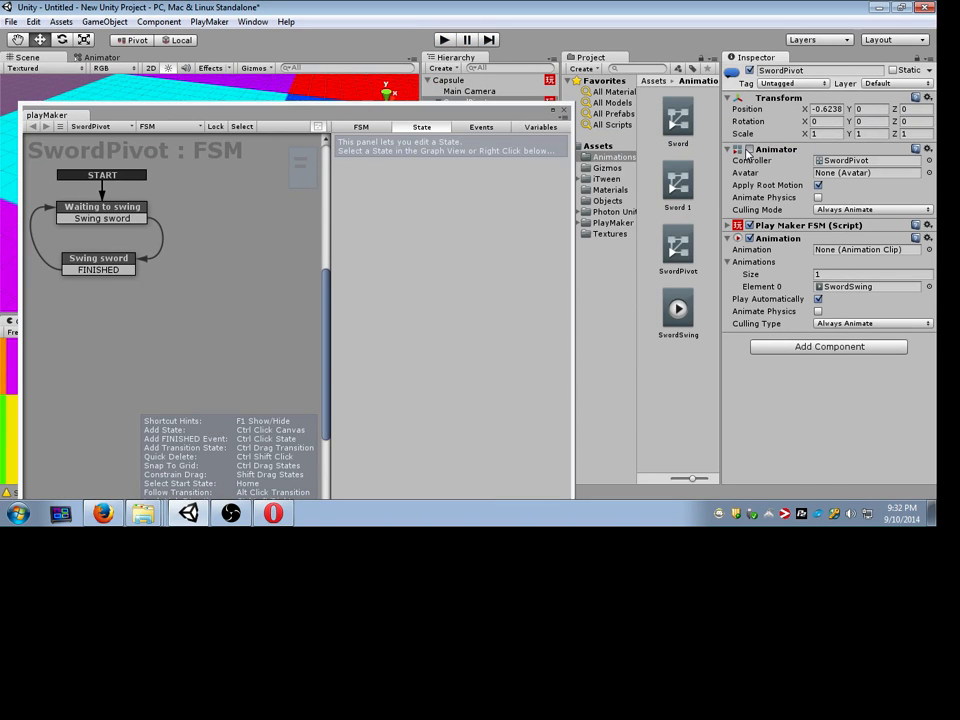
pyautogui.click(928, 250)
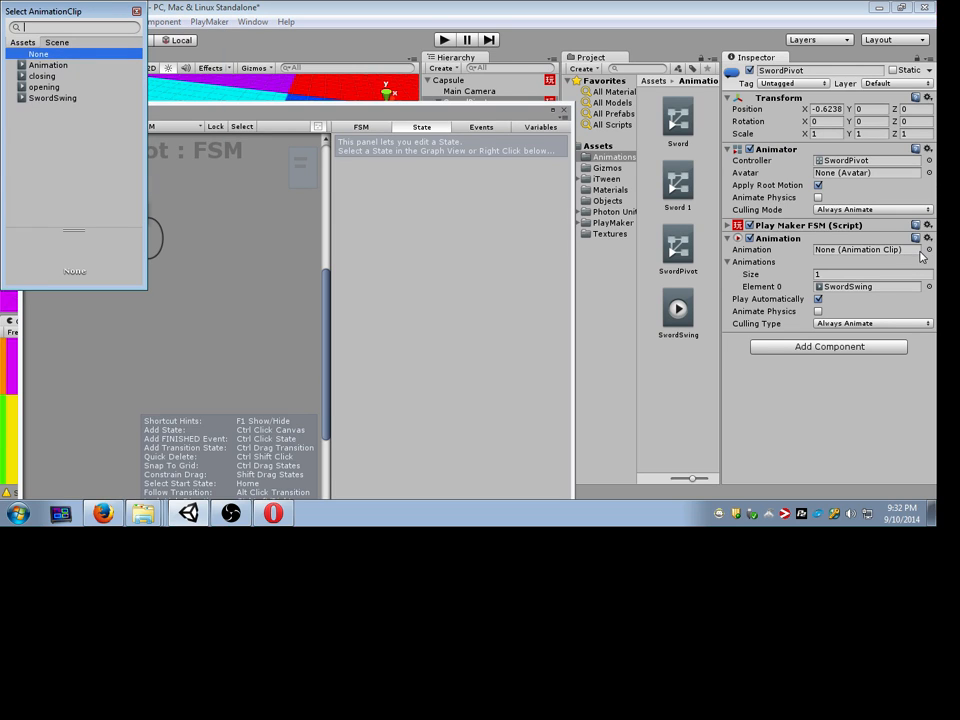
pyautogui.doubleClick(52, 98)
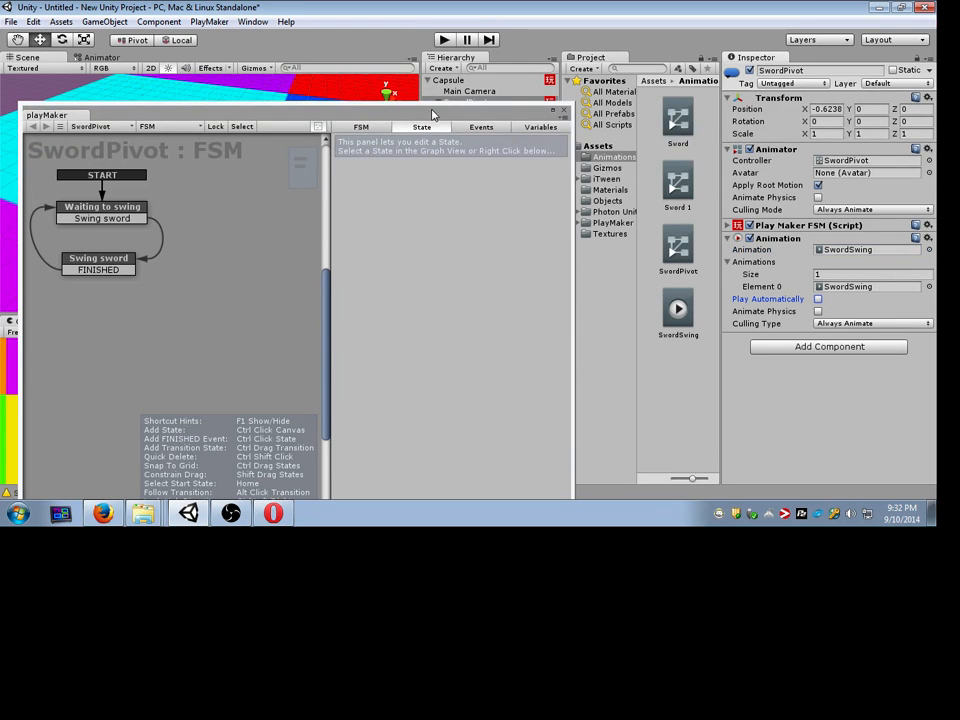
# Step: Uncover the Game view, test the swing in Play mode with the default clip assigned, and stop the game
pyautogui.moveTo(100, 115); pyautogui.dragTo(454, 110)
pyautogui.click(444, 39)
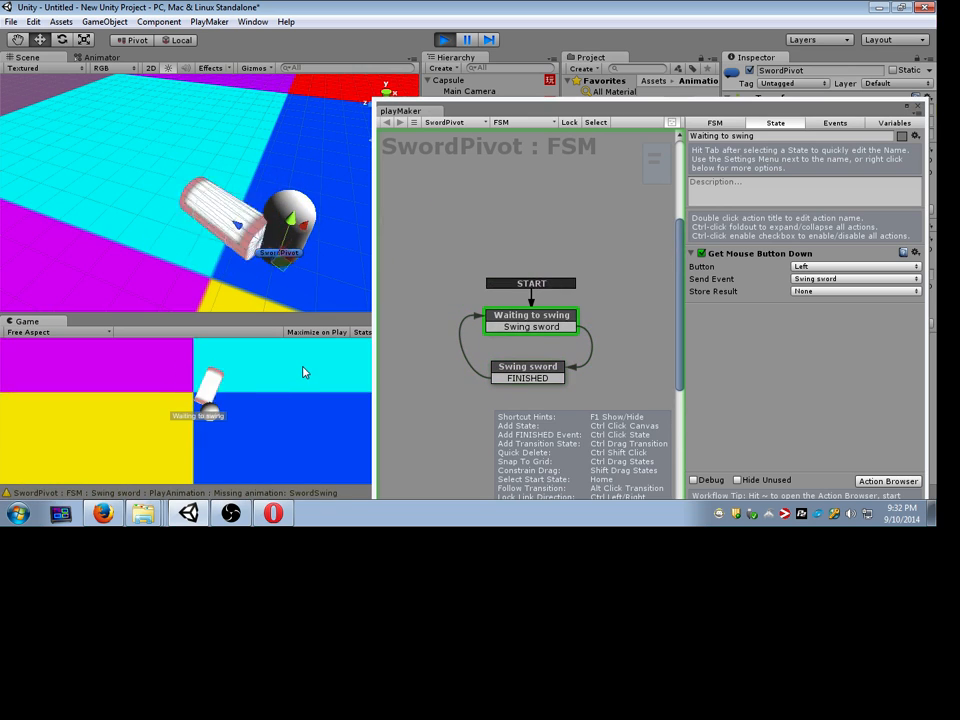
pyautogui.hotkey('alt', 'Tab')
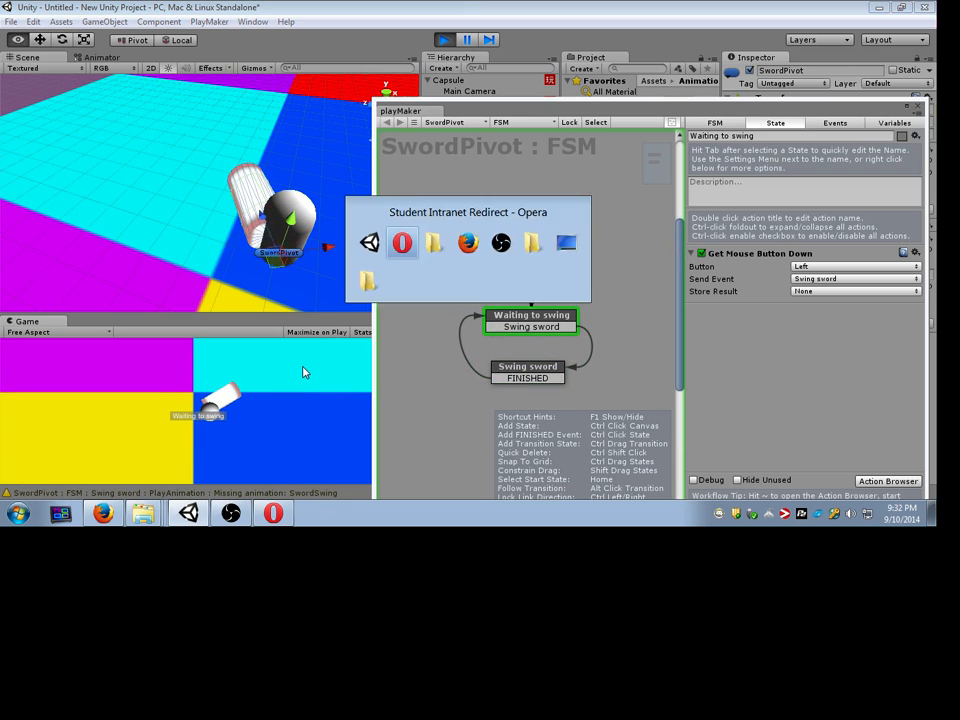
pyautogui.click(443, 46)
# Step: Clear SwordPivot's Animator by setting its Controller to None
pyautogui.moveTo(711, 111); pyautogui.dragTo(656, 308)
pyautogui.click(750, 150)
pyautogui.click(750, 149)
pyautogui.click(896, 159)
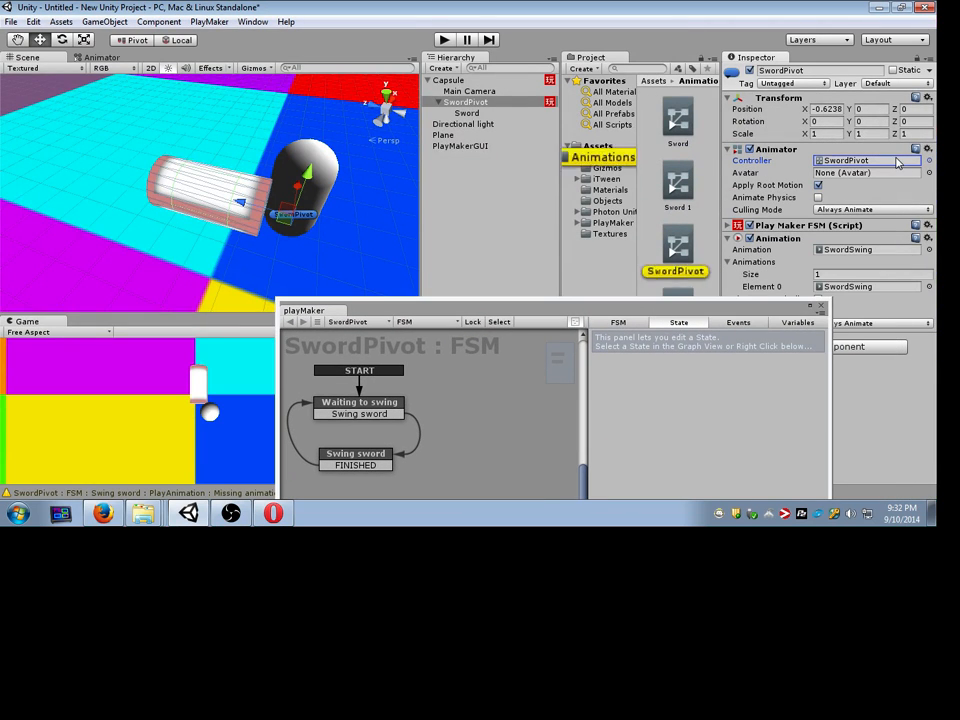
pyautogui.click(929, 161)
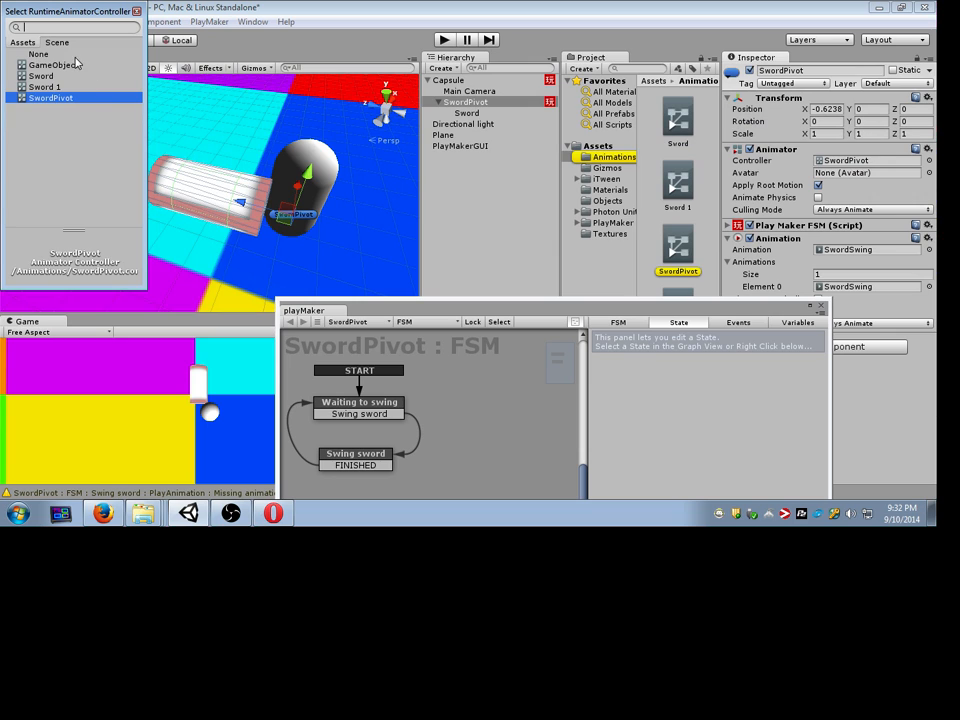
pyautogui.click(40, 54)
pyautogui.click(137, 11)
# Step: Test the swing in Play mode without an Animator controller and review the Animation component's settings
pyautogui.moveTo(681, 304); pyautogui.dragTo(781, 220)
pyautogui.hotkey('ctrl', 'p')
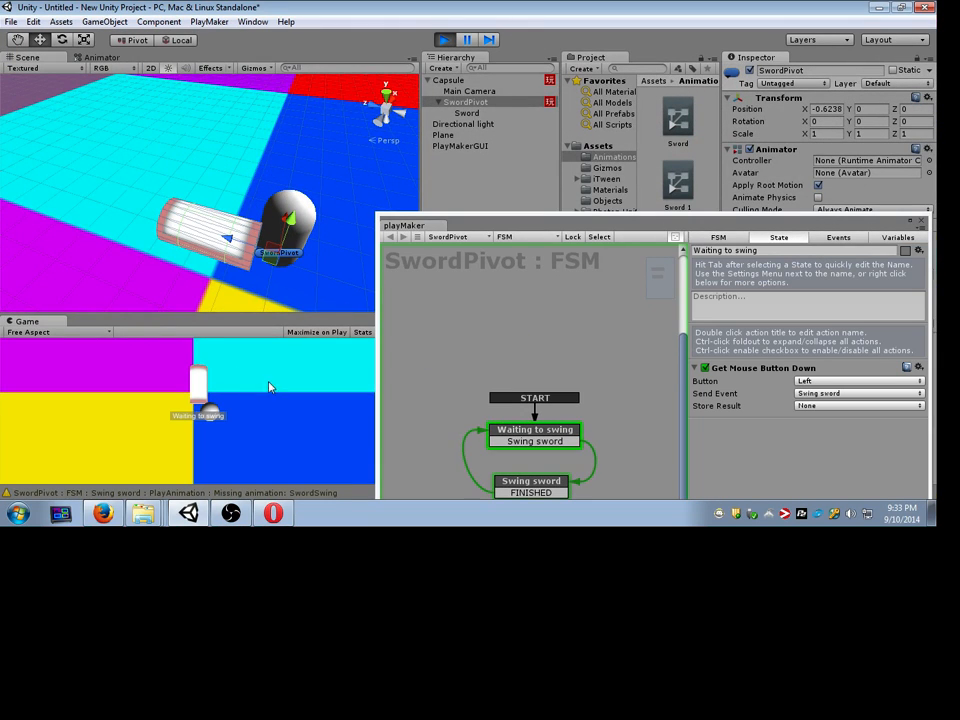
pyautogui.hotkey('alt', 'Tab')
pyautogui.moveTo(641, 227); pyautogui.dragTo(341, 118)
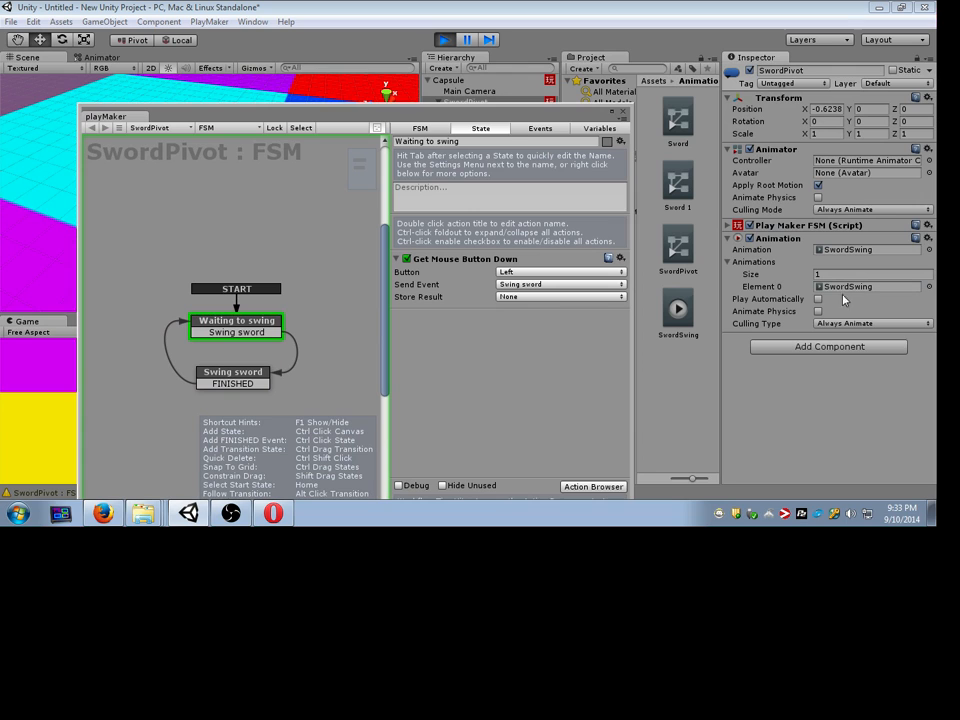
# Step: Open the Console, read the warnings about the SwordSwing clip, and close it
pyautogui.moveTo(555, 116); pyautogui.dragTo(810, 163)
pyautogui.hotkey('ctrl', 'shift', 'c')
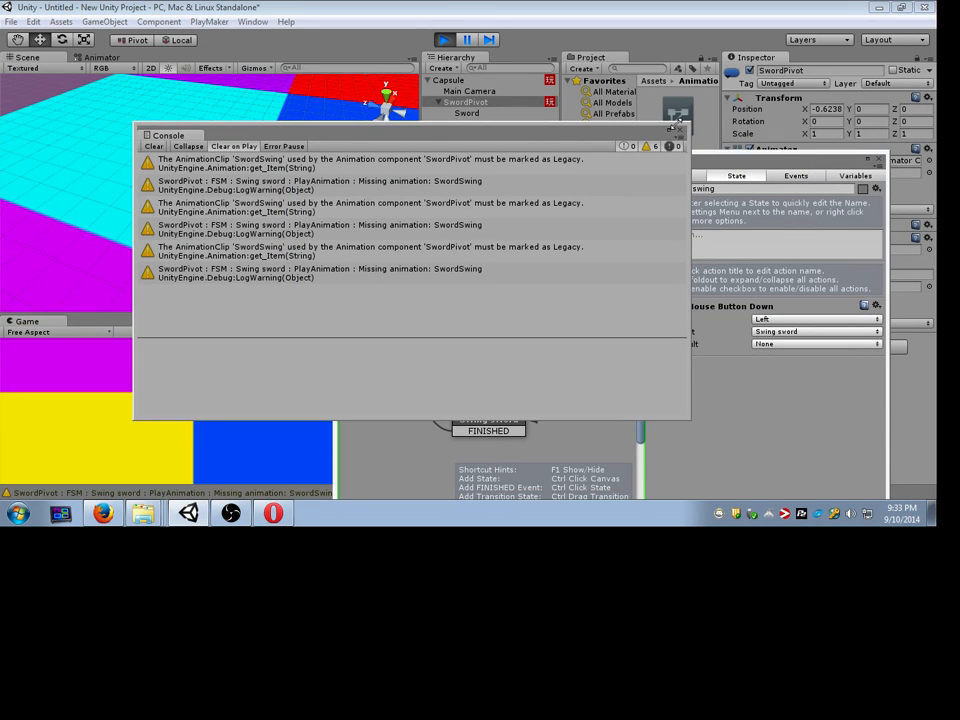
pyautogui.moveTo(735, 166); pyautogui.dragTo(419, 276)
pyautogui.click(662, 193)
pyautogui.click(679, 130)
# Step: Examine the SwordSwing clip's settings for a Legacy option and exit Play mode
pyautogui.click(678, 310)
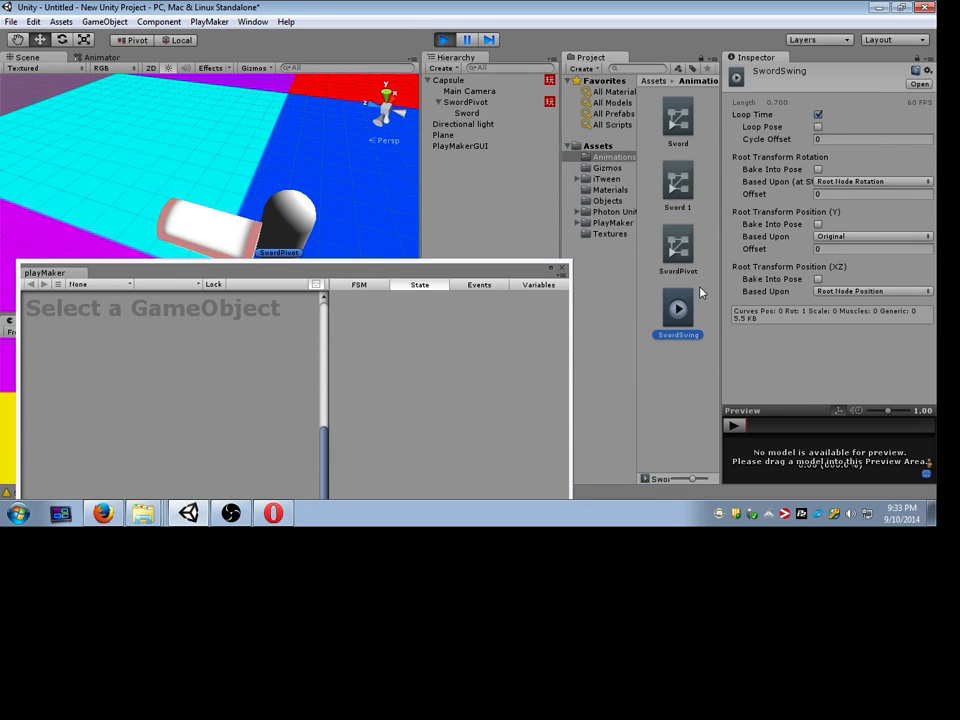
pyautogui.rightClick(701, 292)
pyautogui.click(814, 360)
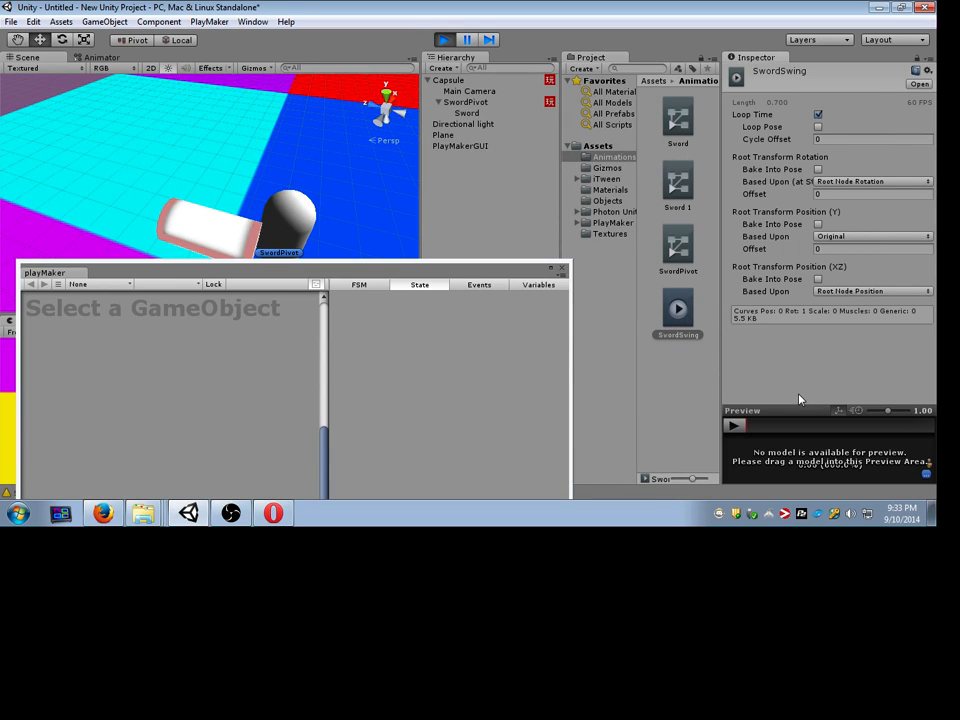
pyautogui.moveTo(768, 408); pyautogui.dragTo(768, 355)
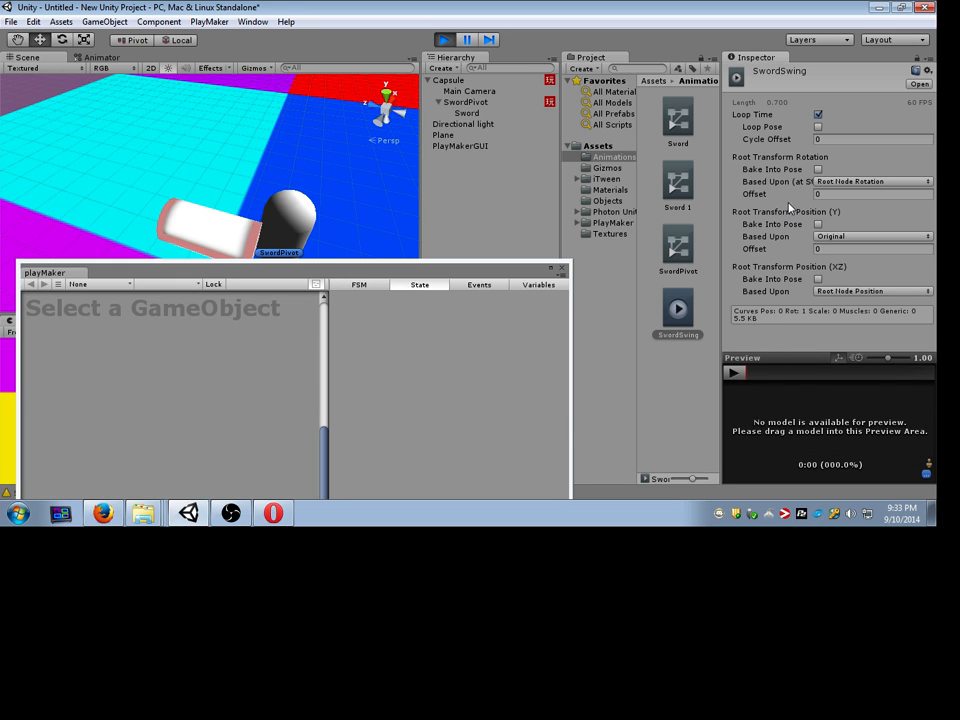
pyautogui.click(442, 40)
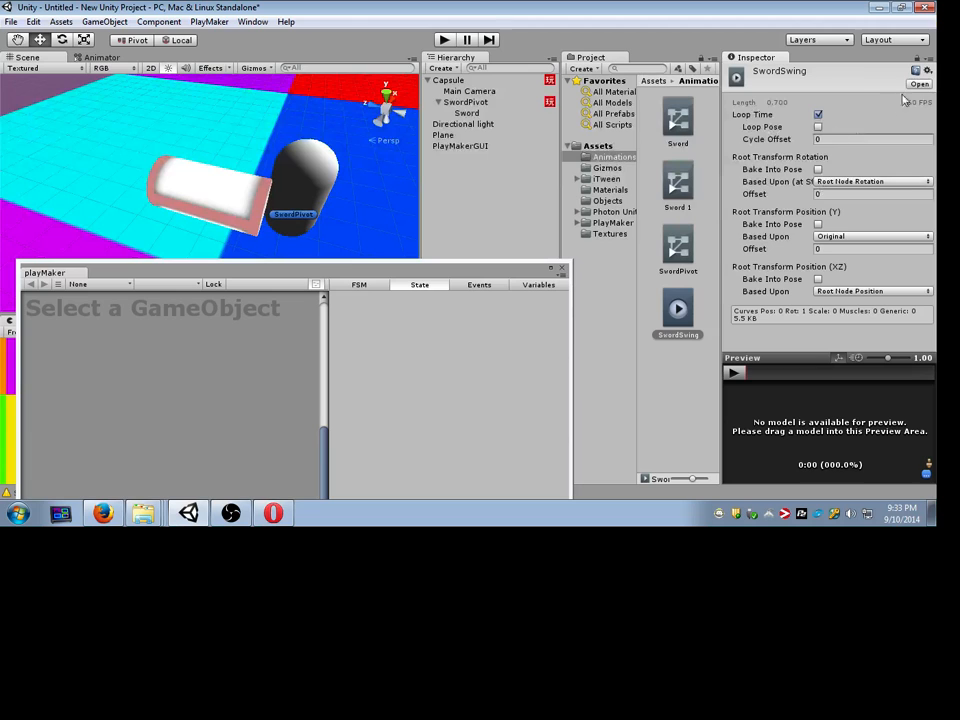
# Step: Open the Animation window and select SwordPivot as the object to animate
pyautogui.moveTo(417, 280); pyautogui.dragTo(417, 295)
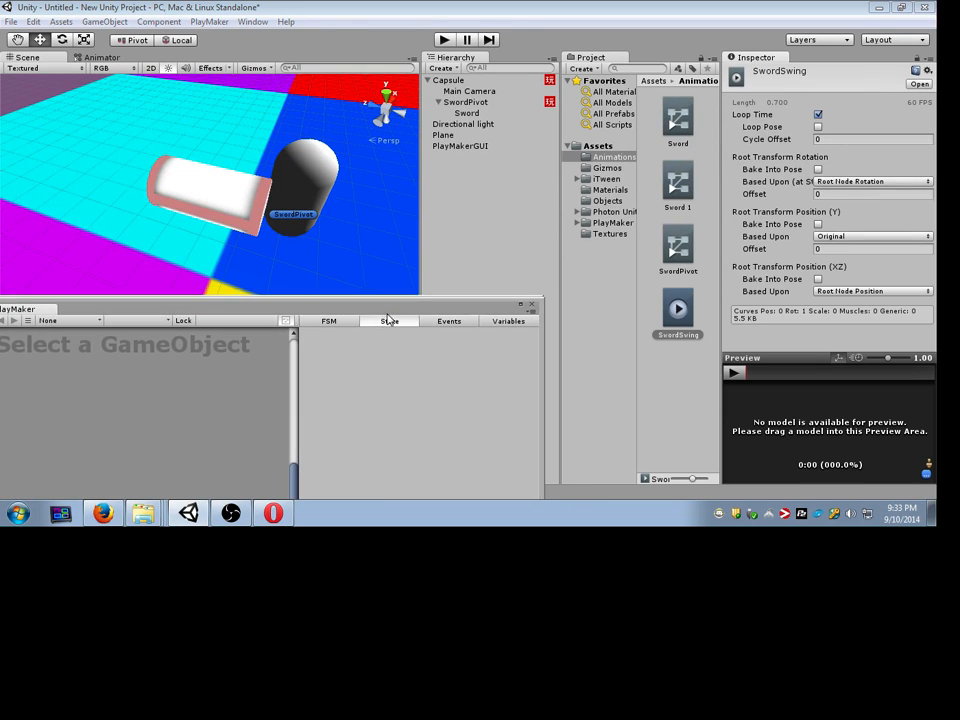
pyautogui.click(208, 21)
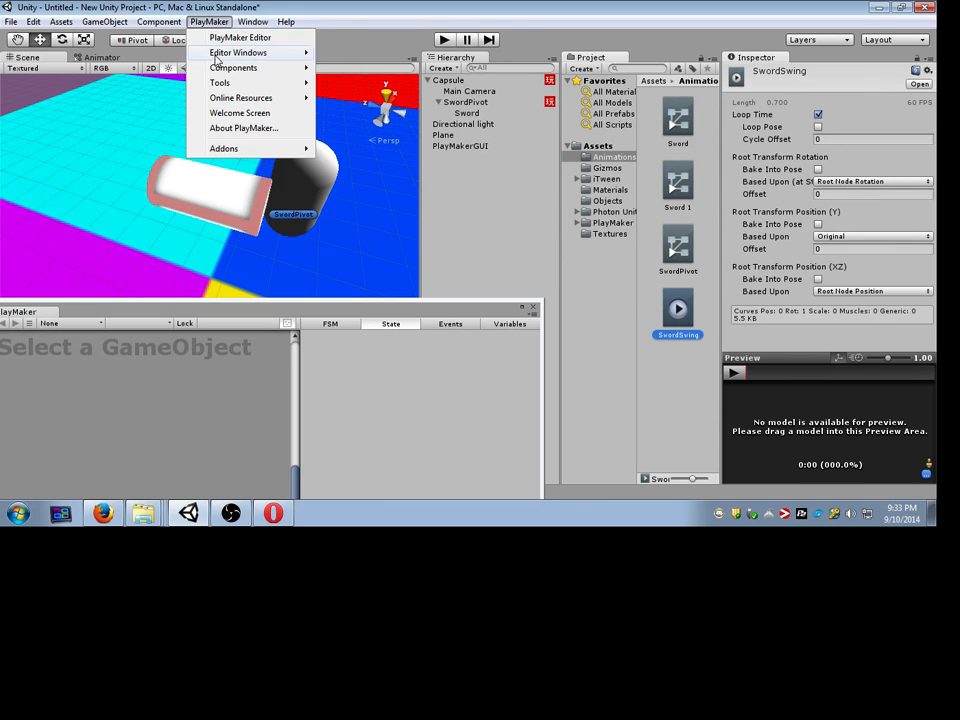
pyautogui.click(276, 190)
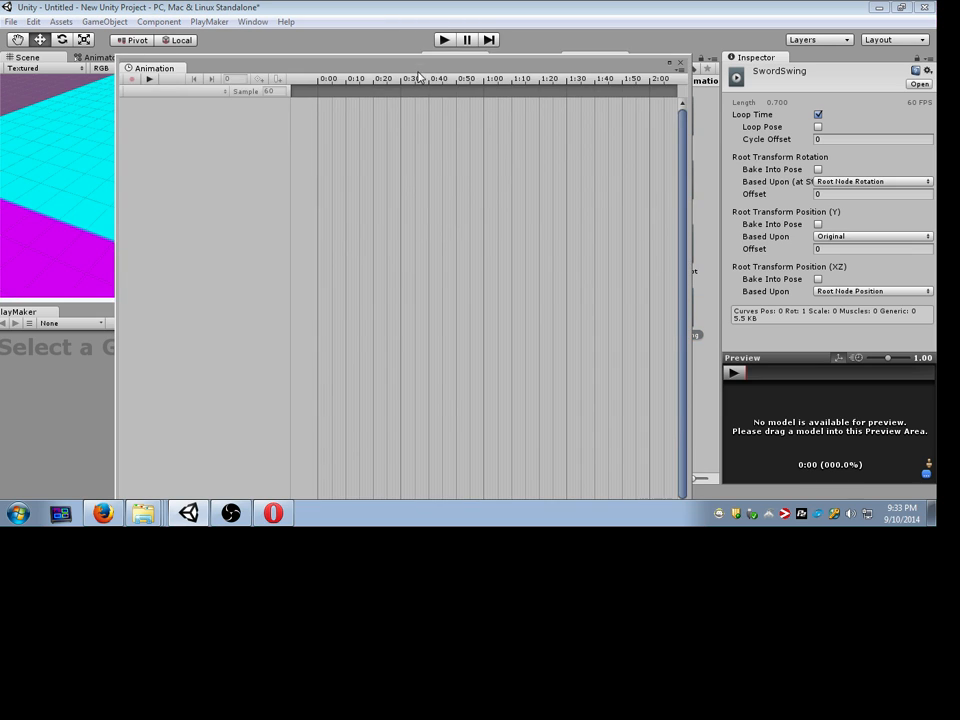
pyautogui.moveTo(419, 77); pyautogui.dragTo(354, 146)
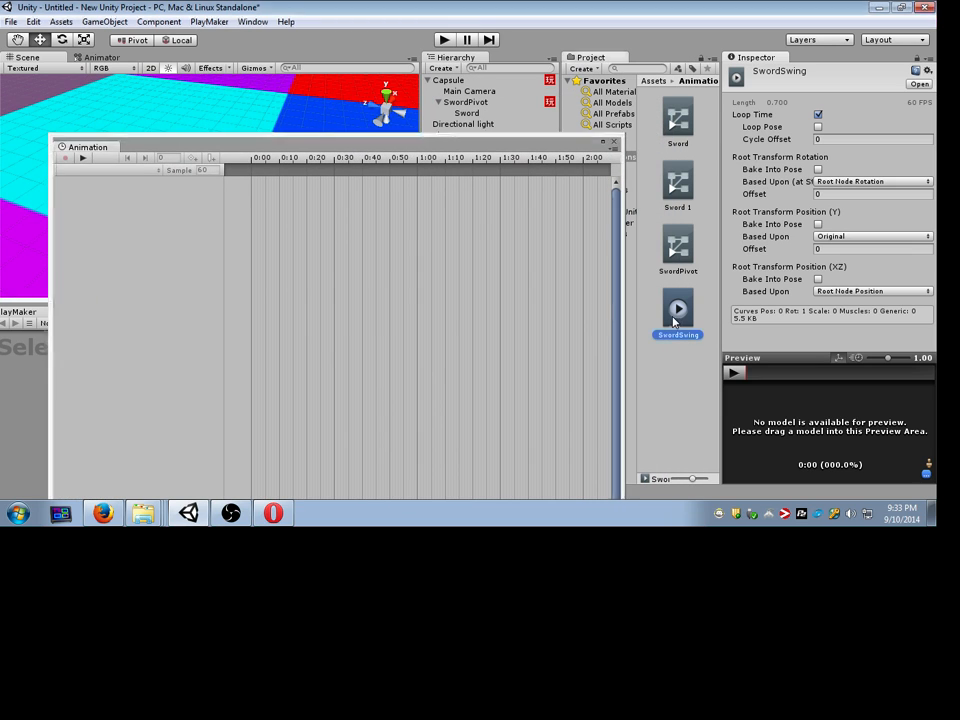
pyautogui.moveTo(90, 147); pyautogui.dragTo(268, 156)
pyautogui.click(467, 112)
pyautogui.click(467, 102)
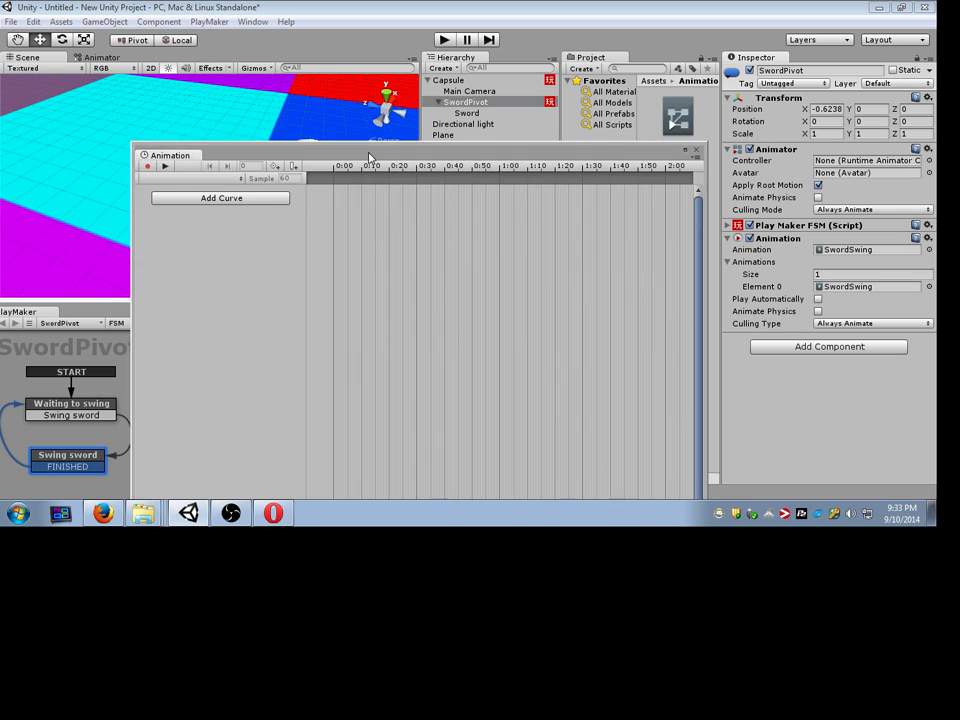
# Step: Review SwordPivot's Animator and Animation components and locate the clip asset assigned to Element 0
pyautogui.moveTo(368, 156); pyautogui.dragTo(347, 155)
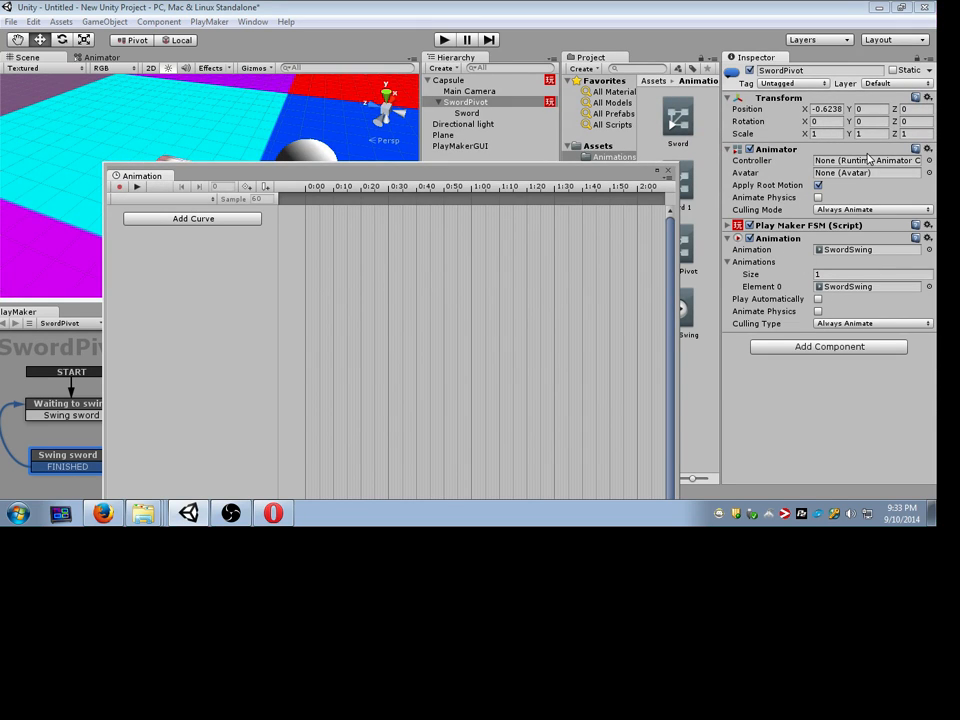
pyautogui.moveTo(639, 179); pyautogui.dragTo(576, 177)
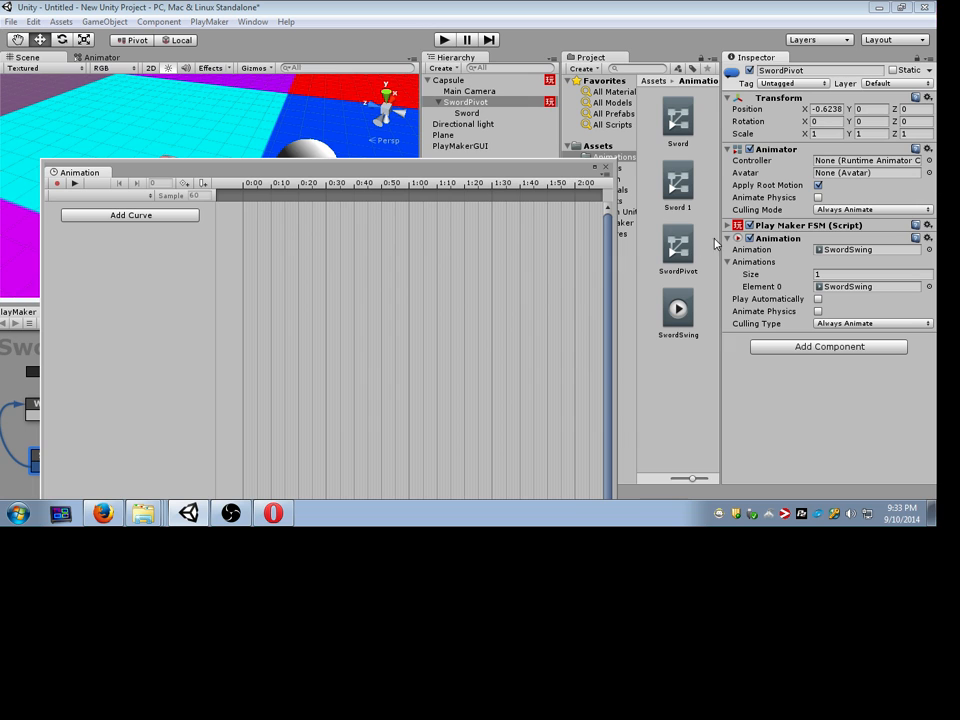
pyautogui.moveTo(244, 172); pyautogui.dragTo(463, 123)
pyautogui.click(844, 288)
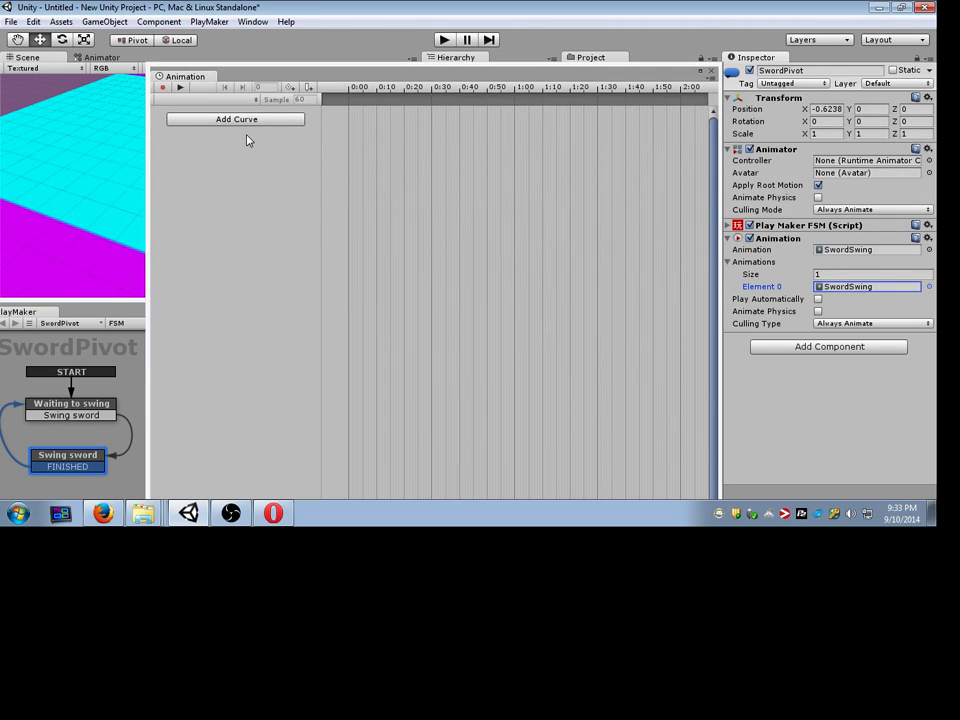
# Step: Try to create a new clip for SwordPivot by saving it over the existing SwordSwing.anim
pyautogui.moveTo(298, 80); pyautogui.dragTo(448, 97)
pyautogui.click(379, 118)
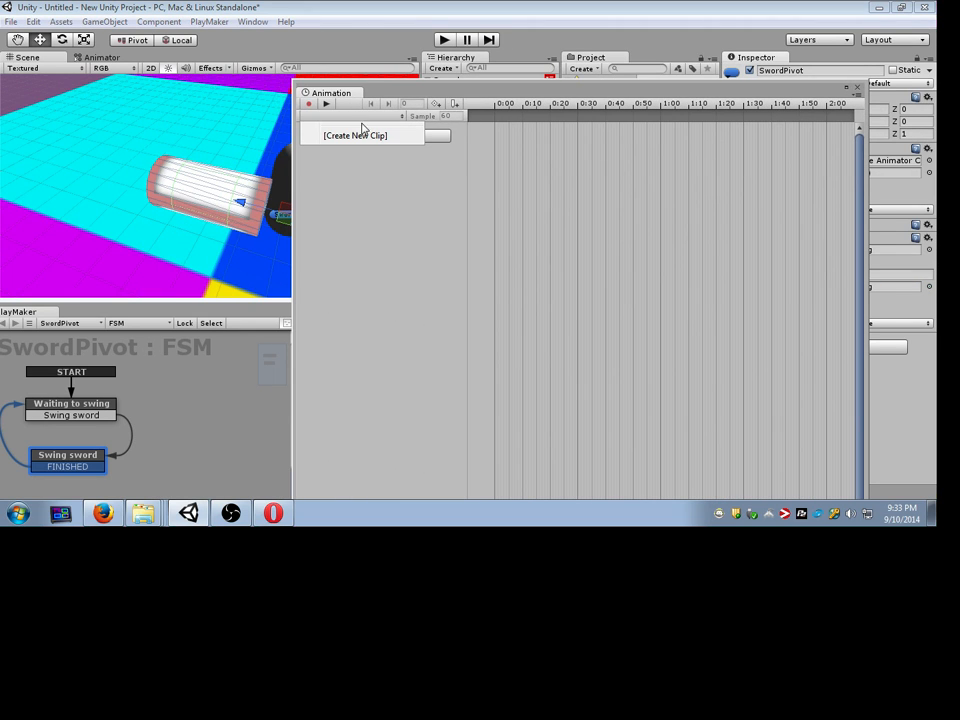
pyautogui.click(375, 135)
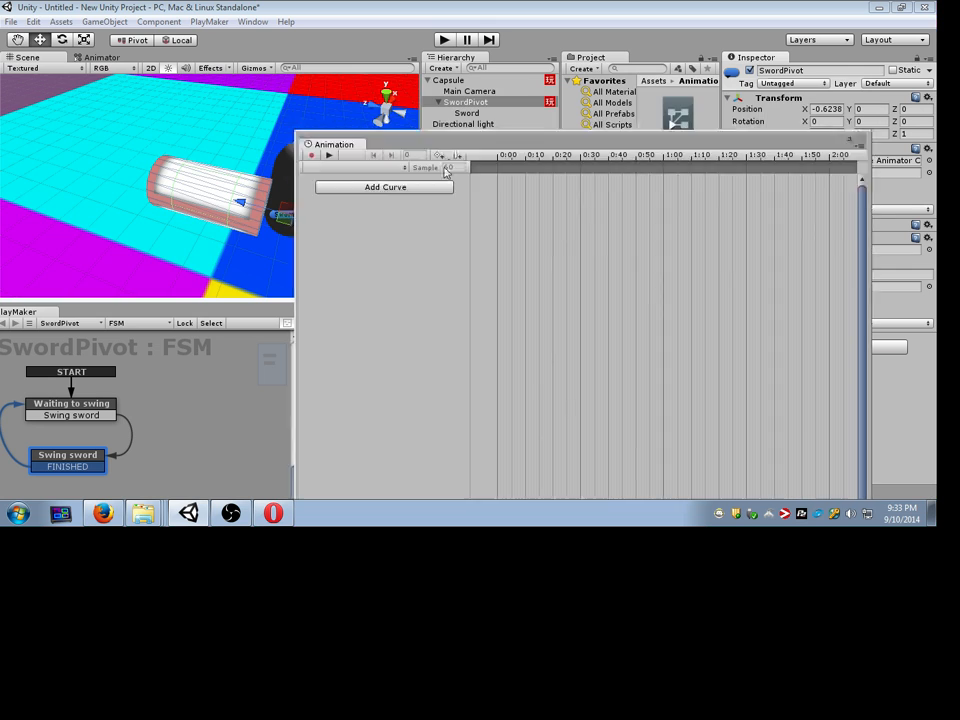
pyautogui.moveTo(556, 137); pyautogui.dragTo(452, 164)
pyautogui.click(467, 113)
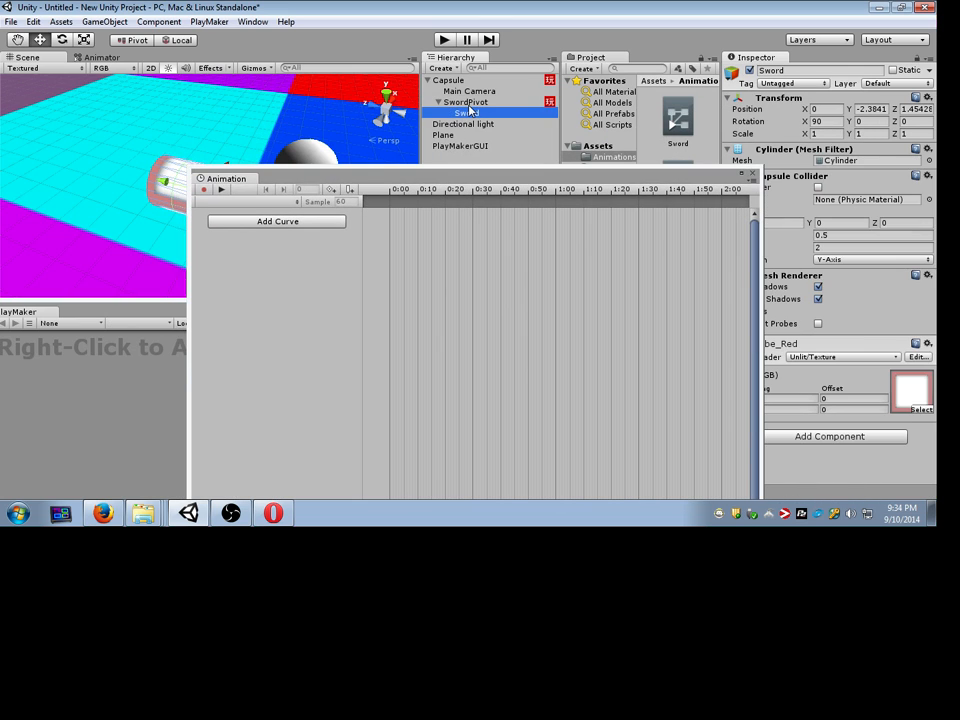
pyautogui.click(465, 102)
pyautogui.click(258, 204)
pyautogui.click(253, 219)
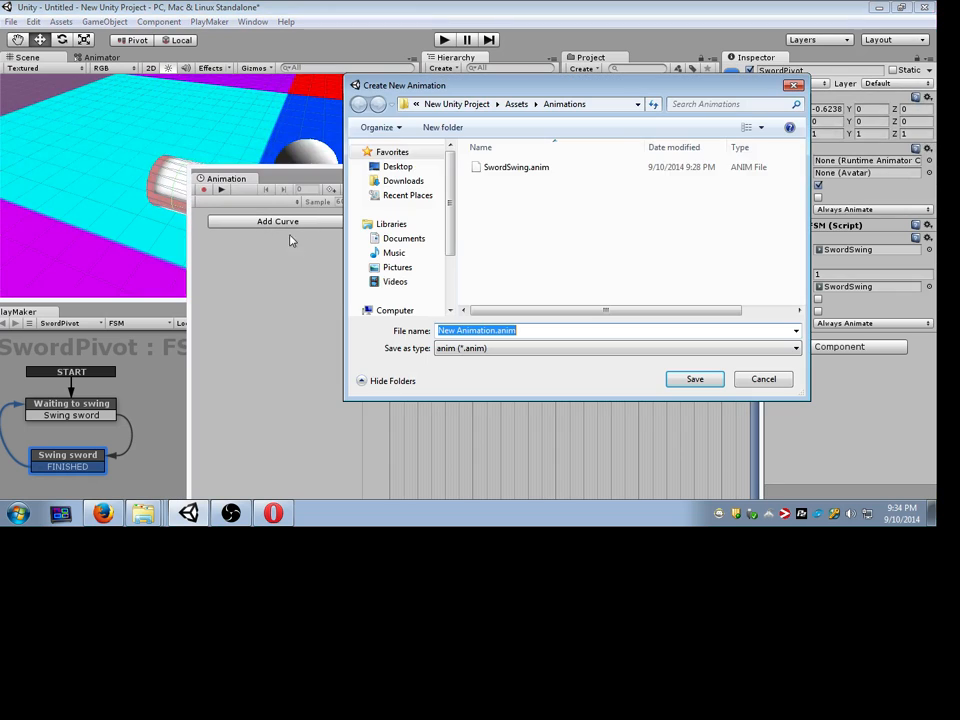
pyautogui.click(518, 168)
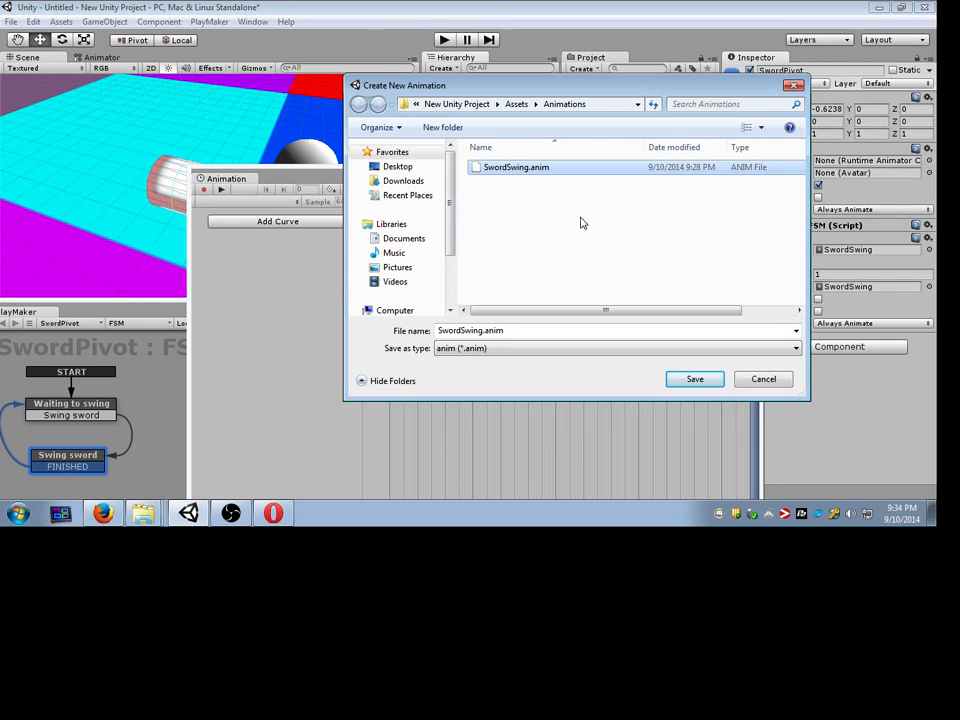
pyautogui.click(716, 378)
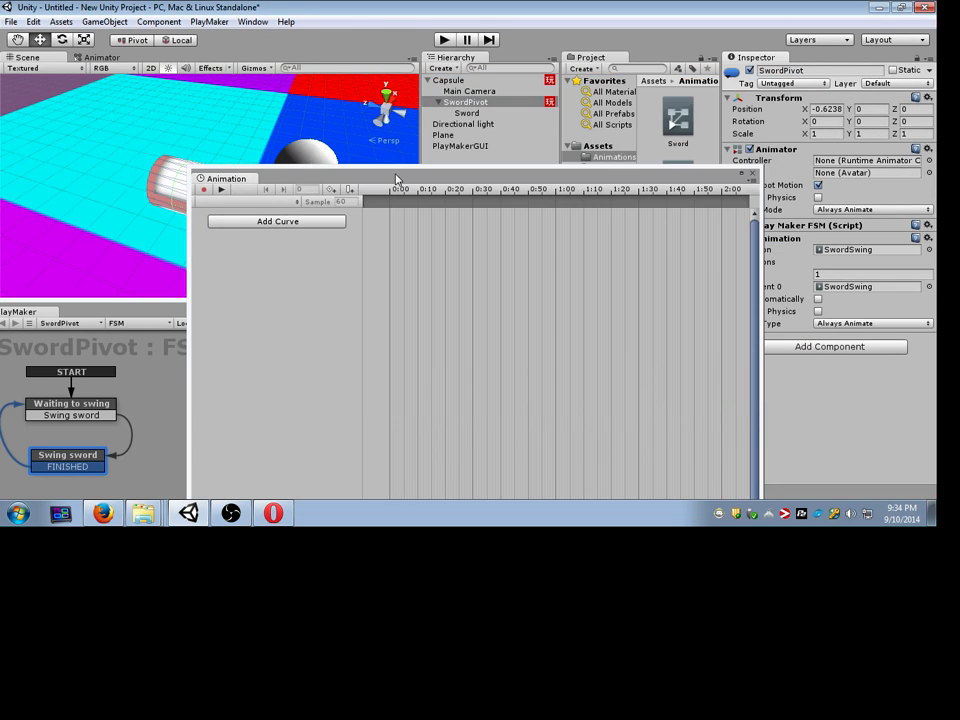
# Step: Create a new animation clip for SwordPivot and save it as SwordSwing2 in the Animations folder
pyautogui.moveTo(395, 179); pyautogui.dragTo(349, 337)
pyautogui.click(679, 310)
pyautogui.moveTo(619, 339); pyautogui.dragTo(712, 164)
pyautogui.click(473, 103)
pyautogui.click(312, 199)
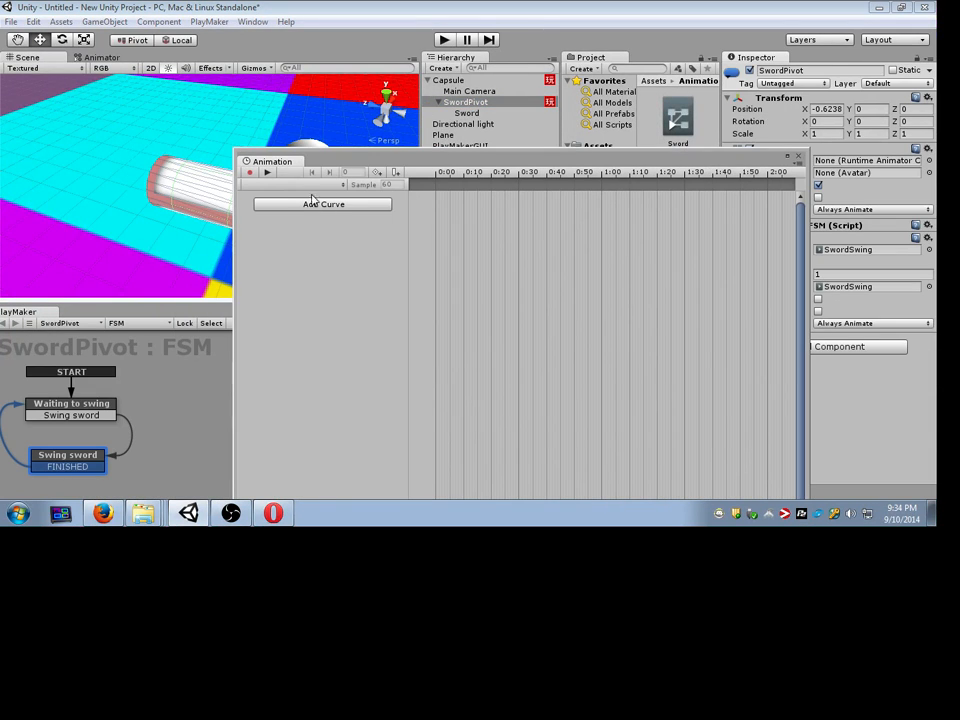
pyautogui.click(323, 205)
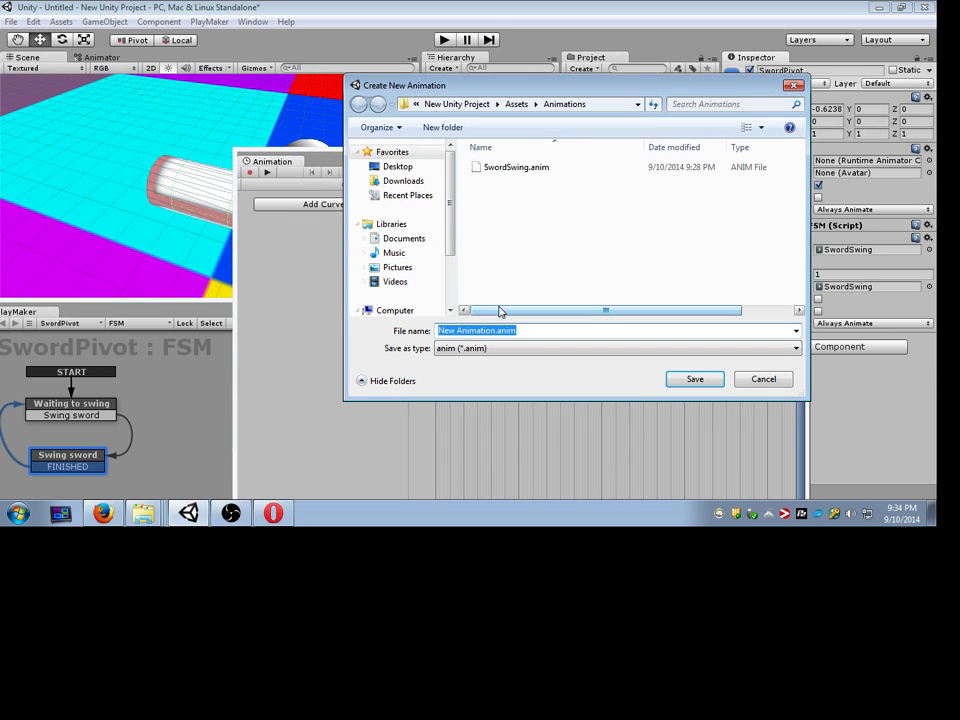
pyautogui.write('SwordSwing')
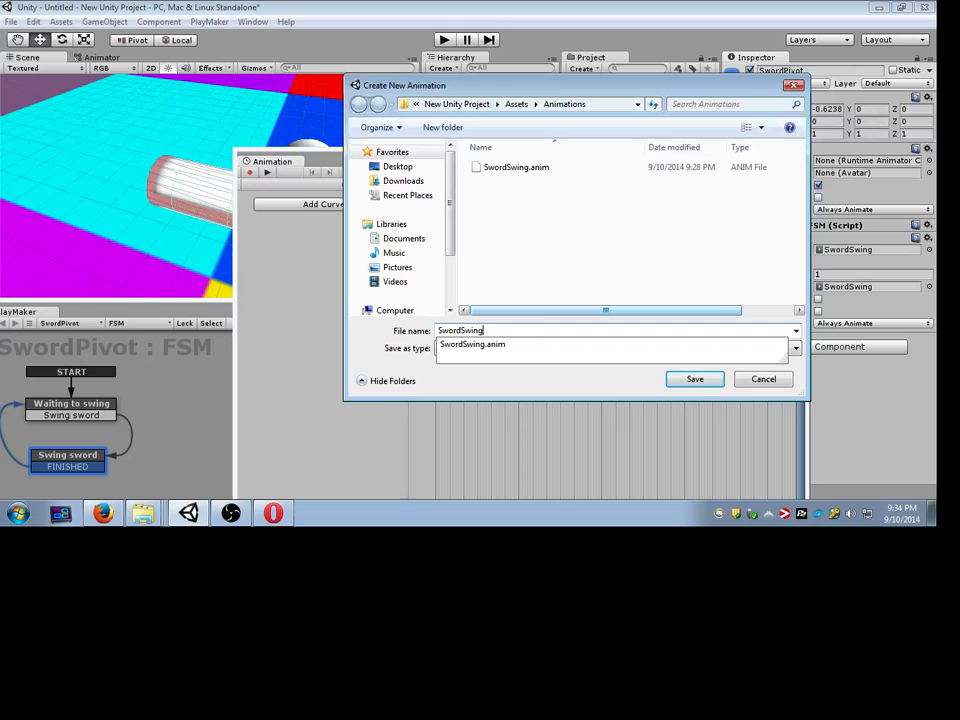
pyautogui.write('2')
pyautogui.press('Return')
# Step: Check which clips SwordPivot offers in the Animation window and close that window
pyautogui.click(290, 185)
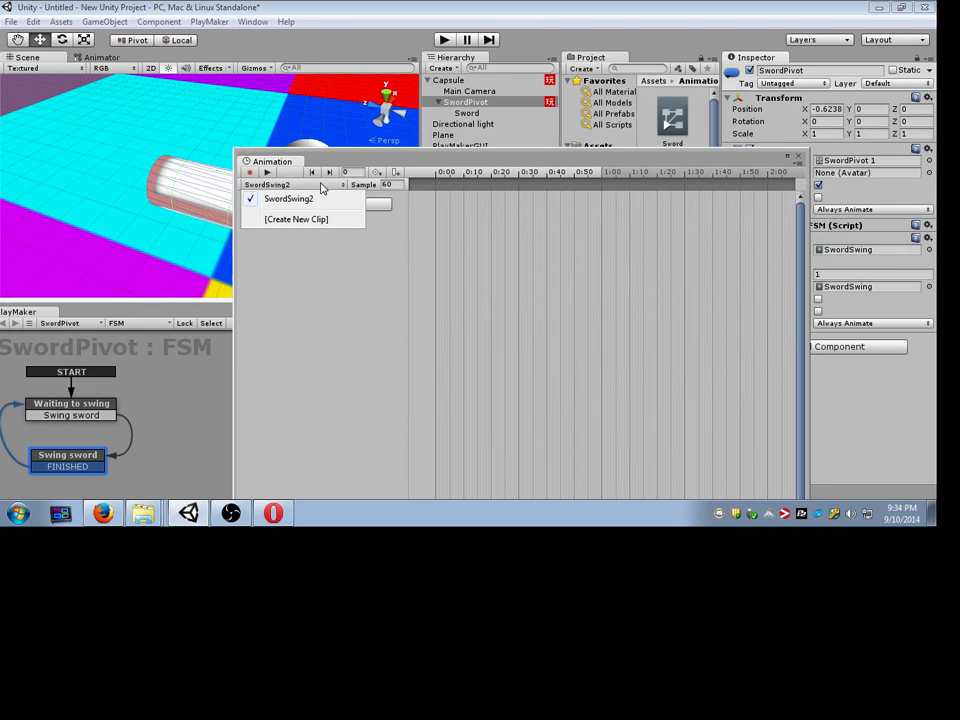
pyautogui.click(471, 163)
pyautogui.moveTo(471, 163); pyautogui.dragTo(400, 73)
pyautogui.click(651, 71)
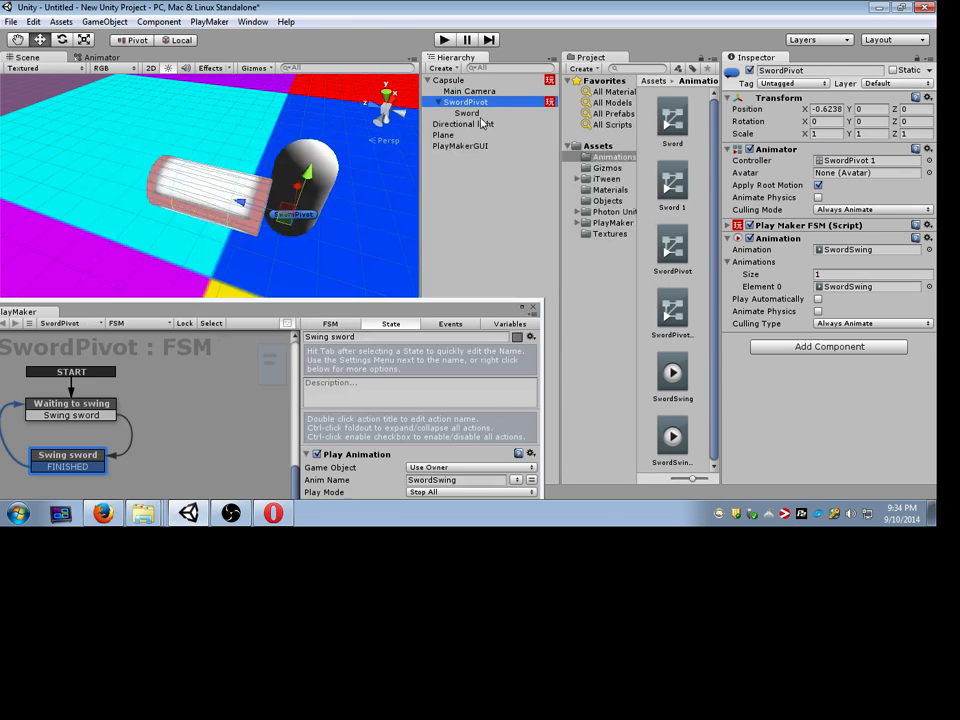
# Step: Add a Transform Rotation curve for SwordPivot to the SwordSwing2 clip in the Animation window
pyautogui.click(252, 22)
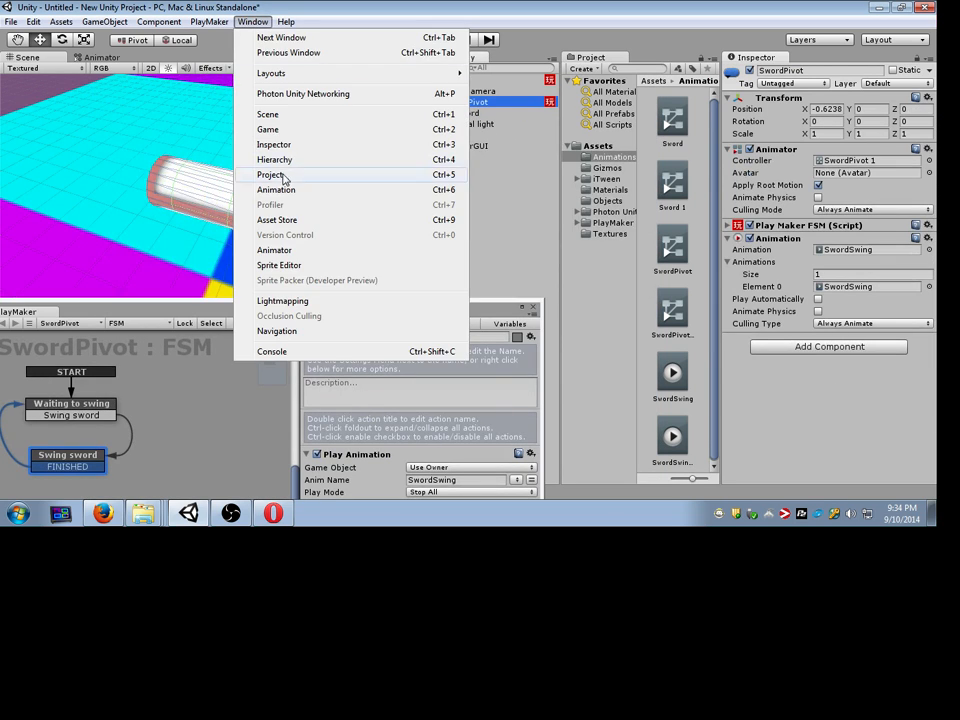
pyautogui.click(276, 189)
pyautogui.click(194, 98)
pyautogui.moveTo(254, 74); pyautogui.dragTo(301, 349)
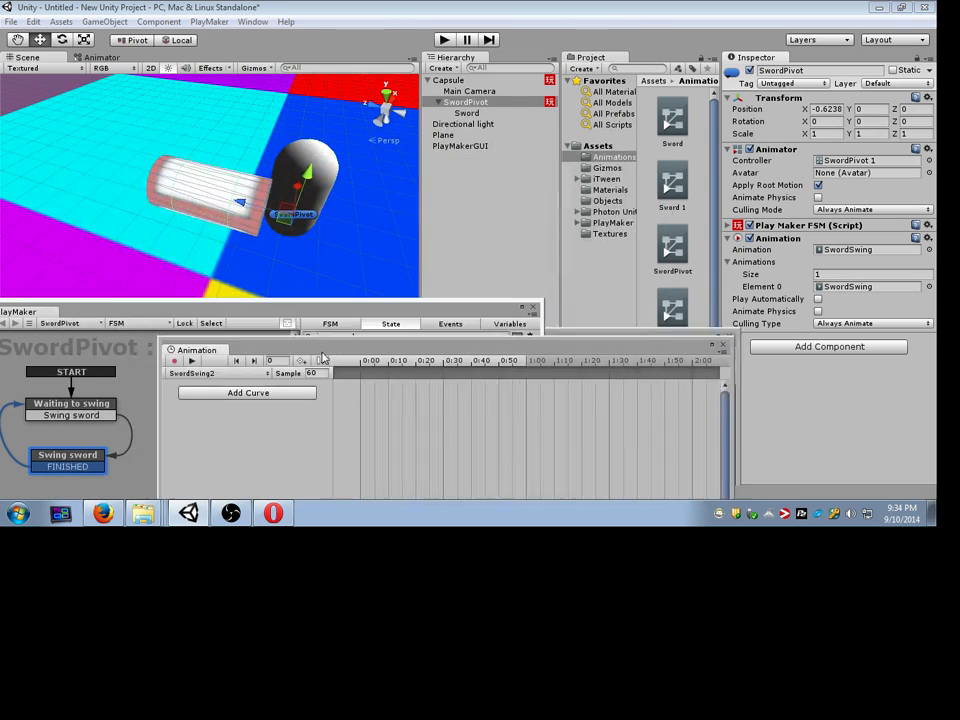
pyautogui.moveTo(467, 349); pyautogui.dragTo(387, 108)
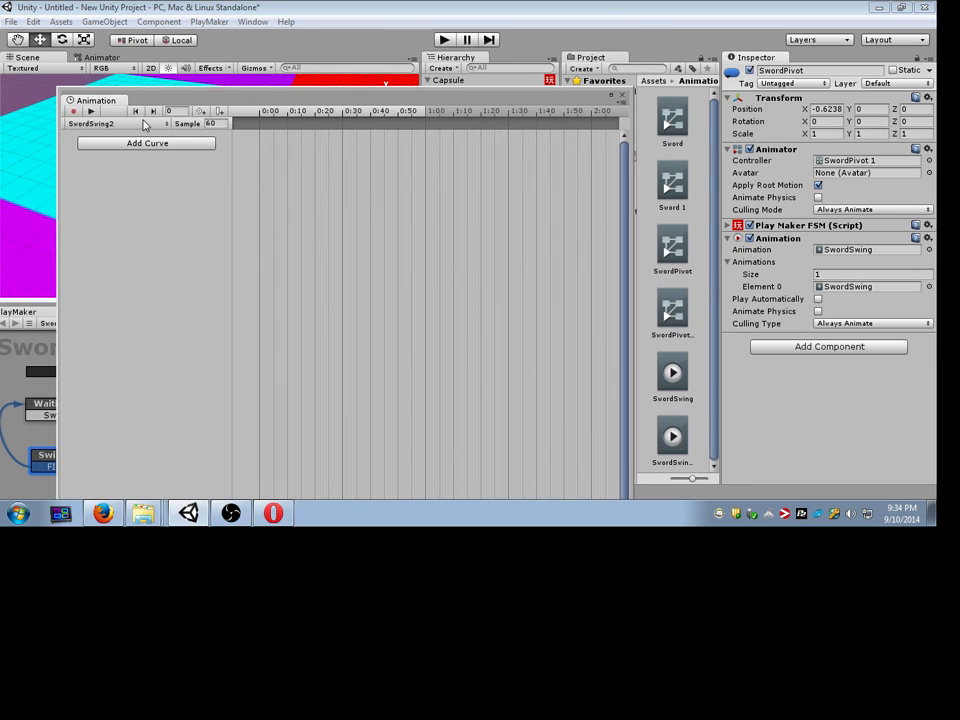
pyautogui.moveTo(258, 100); pyautogui.dragTo(234, 75)
pyautogui.click(146, 120)
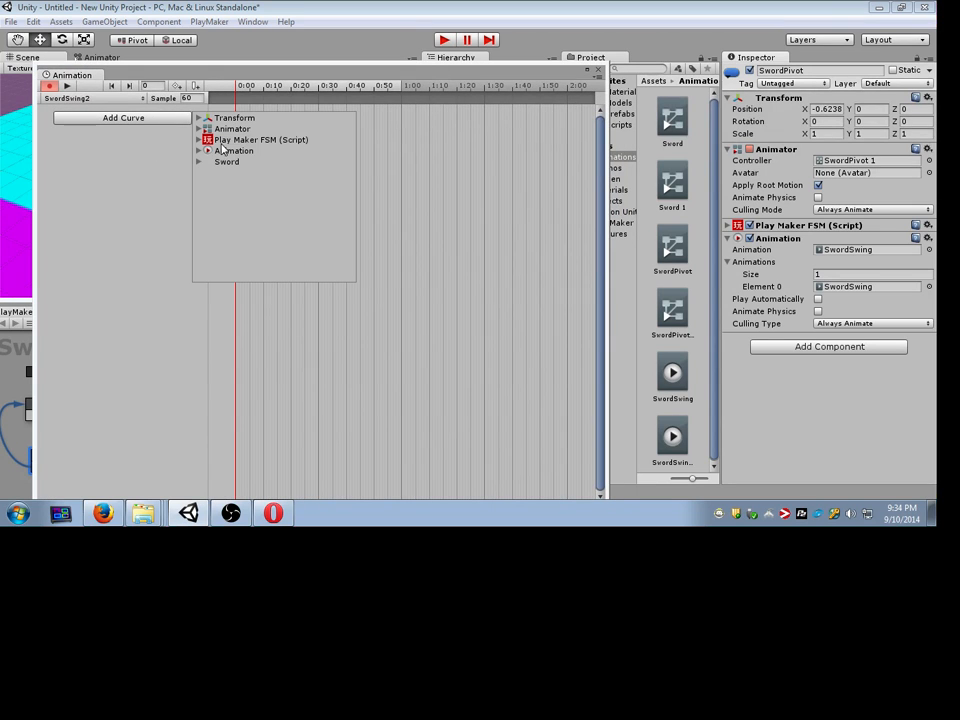
pyautogui.click(199, 119)
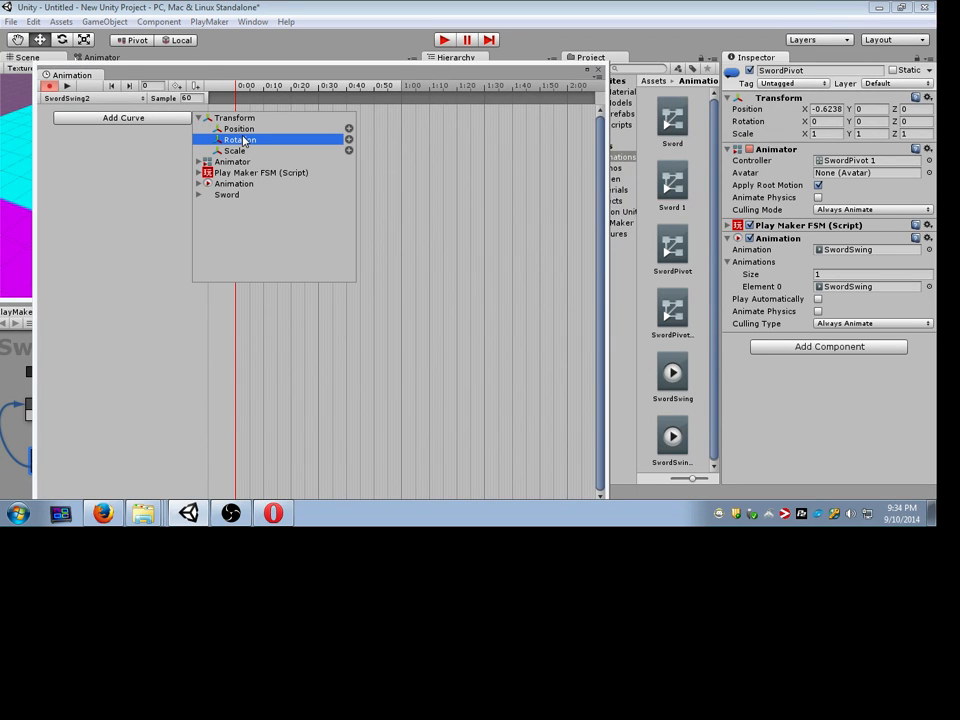
pyautogui.click(349, 141)
pyautogui.moveTo(120, 75); pyautogui.dragTo(302, 199)
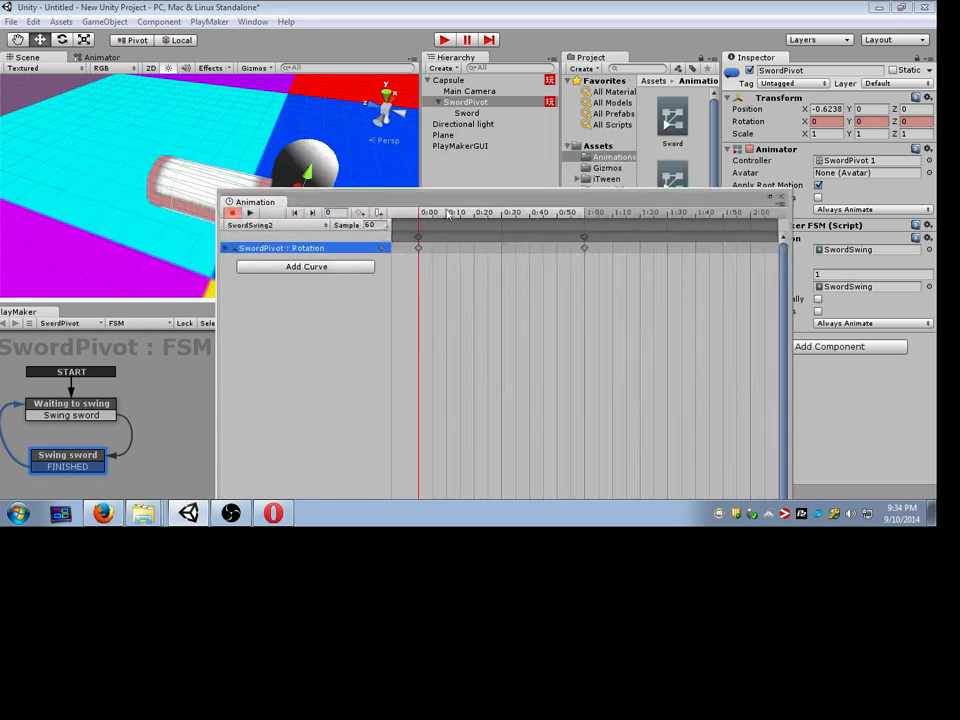
# Step: Set Rotation.y to 90 at the 1:00 keyframe of SwordSwing2 and return to the first keyframe
pyautogui.moveTo(470, 190); pyautogui.dragTo(540, 246)
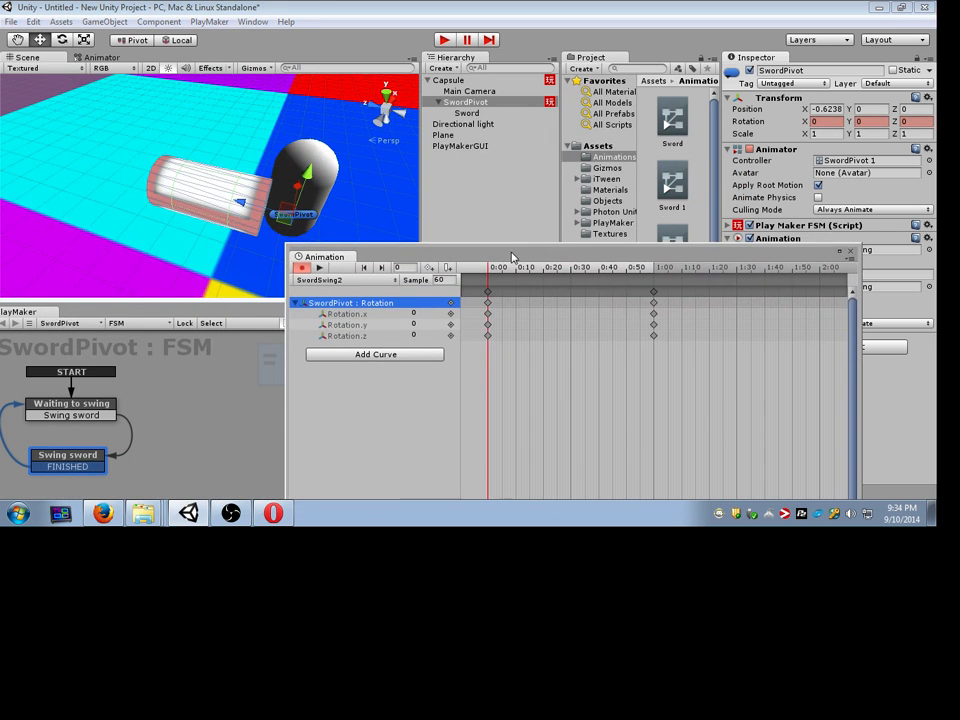
pyautogui.moveTo(490, 280); pyautogui.dragTo(654, 272)
pyautogui.click(430, 316)
pyautogui.click(427, 324)
pyautogui.write('90')
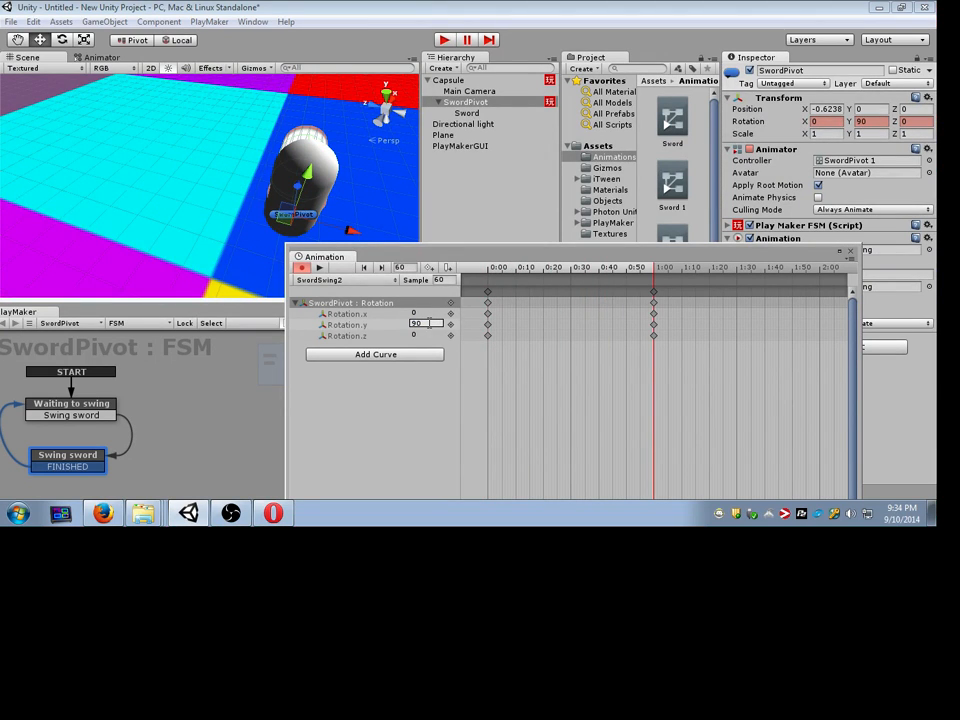
pyautogui.click(653, 324)
pyautogui.click(488, 324)
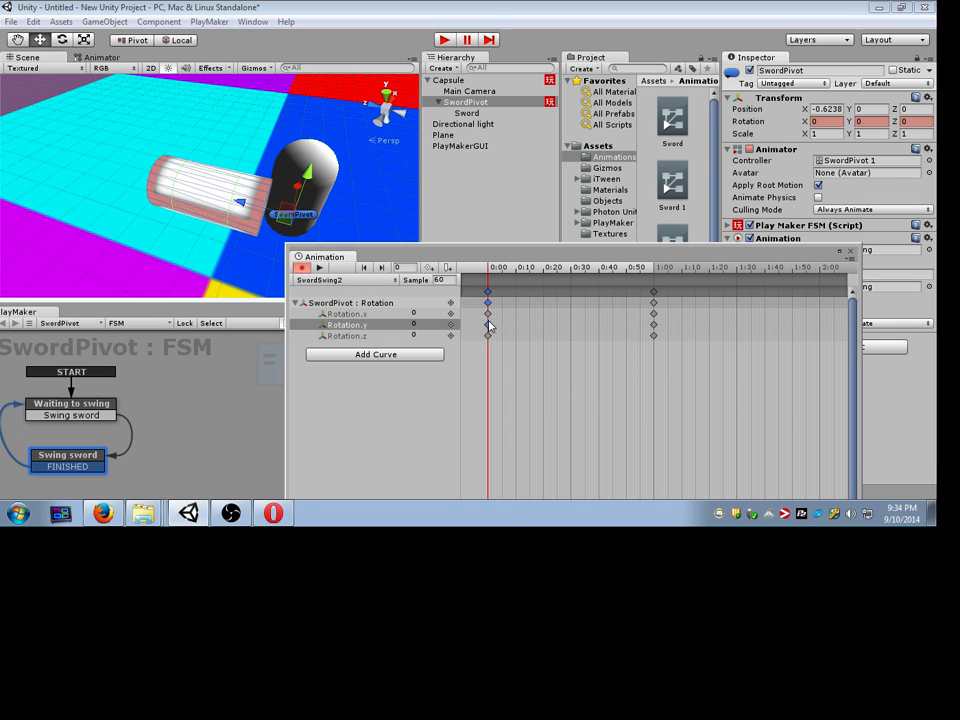
# Step: Preview the SwordSwing2 rotation in the scene, and close the Animation window
pyautogui.click(317, 270)
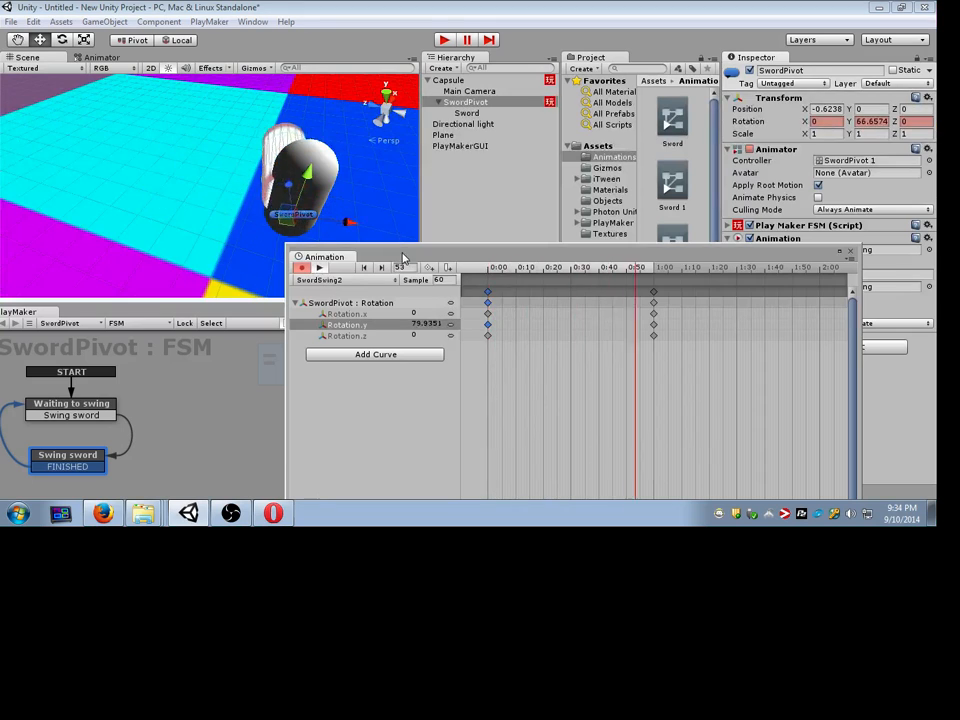
pyautogui.moveTo(400, 257); pyautogui.dragTo(563, 93)
pyautogui.moveTo(345, 316); pyautogui.dragTo(340, 138)
pyautogui.moveTo(722, 92); pyautogui.dragTo(317, 349)
pyautogui.click(65, 360)
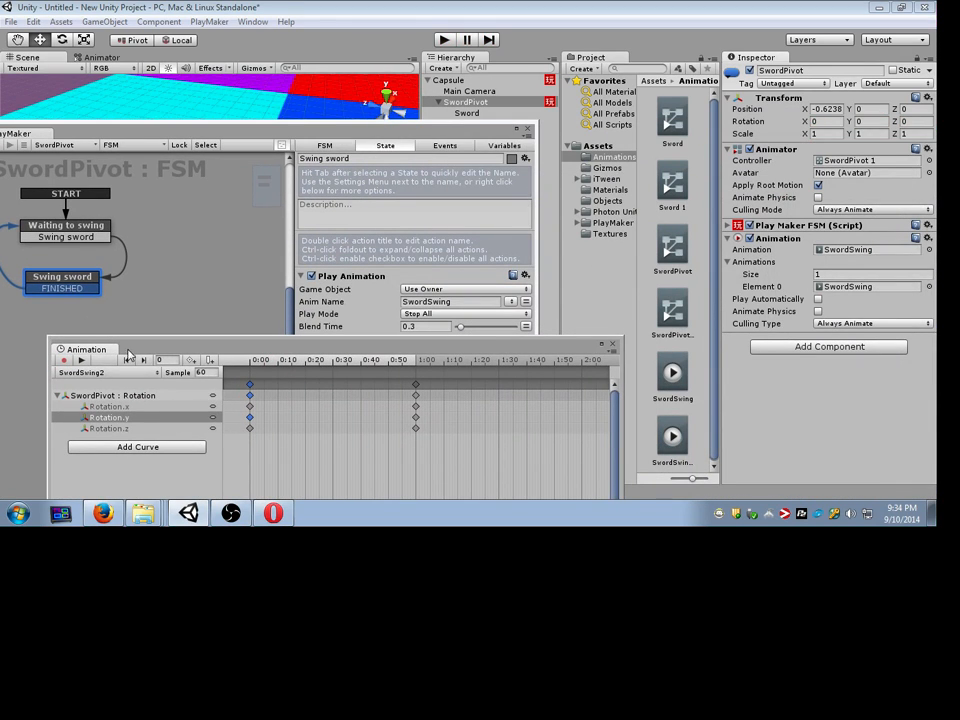
pyautogui.click(603, 346)
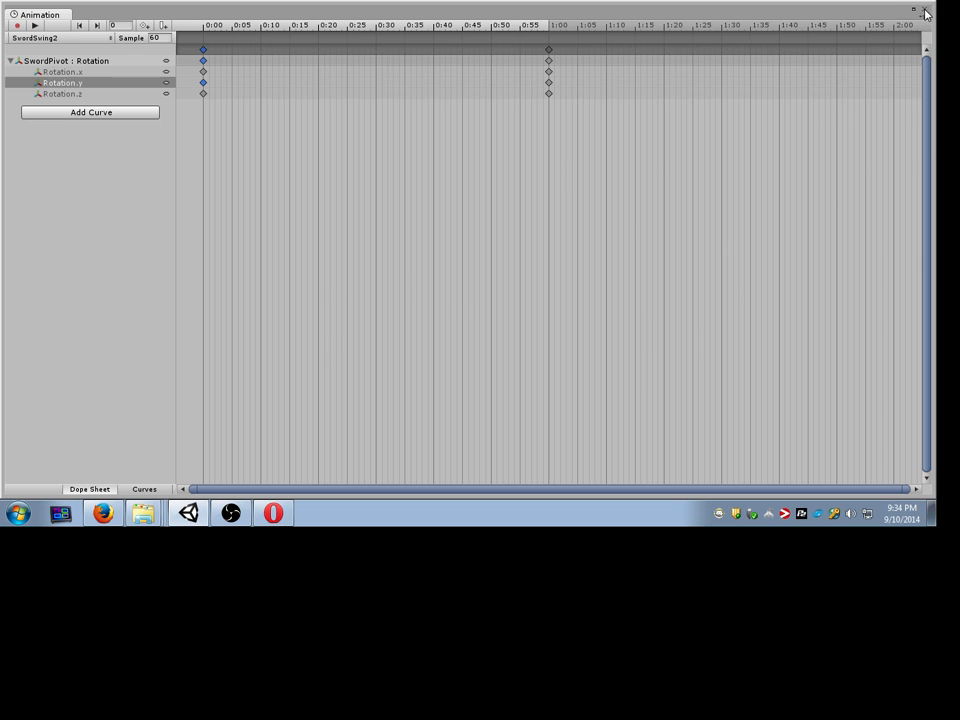
pyautogui.click(925, 12)
# Step: Assign SwordSwing2 to Element 0 of SwordPivot's Animation component and clear the component's default Animation clip
pyautogui.click(771, 271)
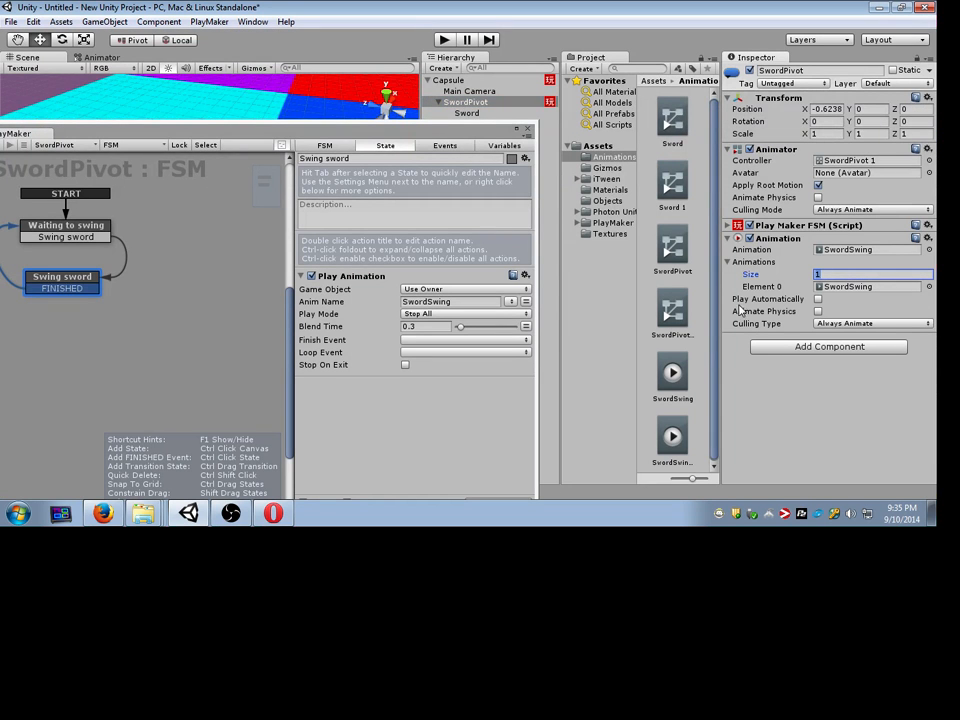
pyautogui.click(847, 289)
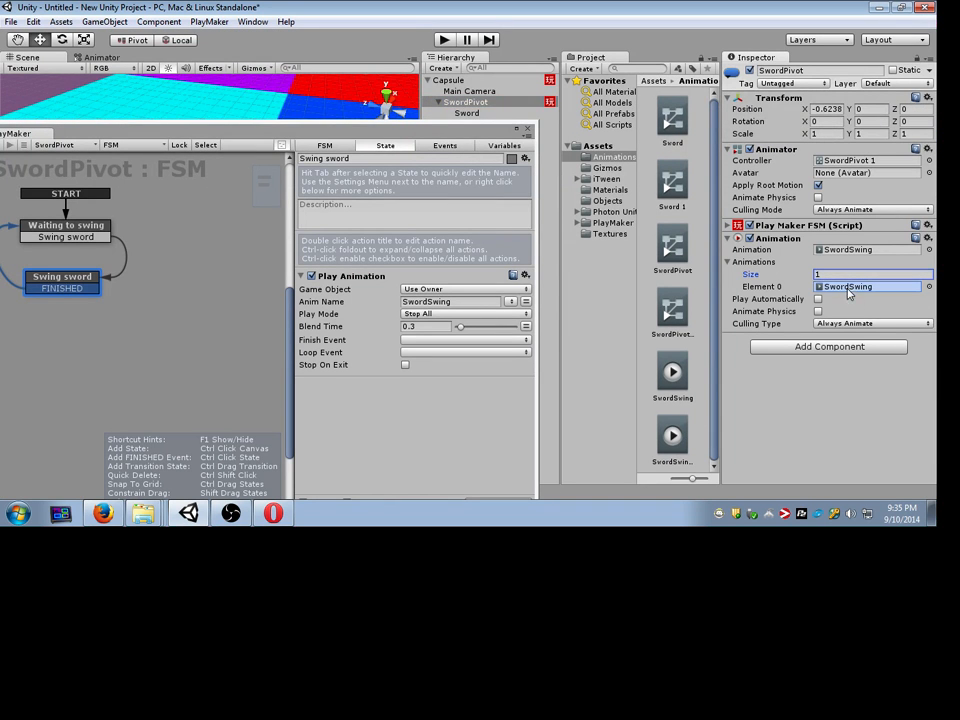
pyautogui.moveTo(848, 293); pyautogui.dragTo(848, 289)
pyautogui.click(848, 251)
pyautogui.press('Delete')
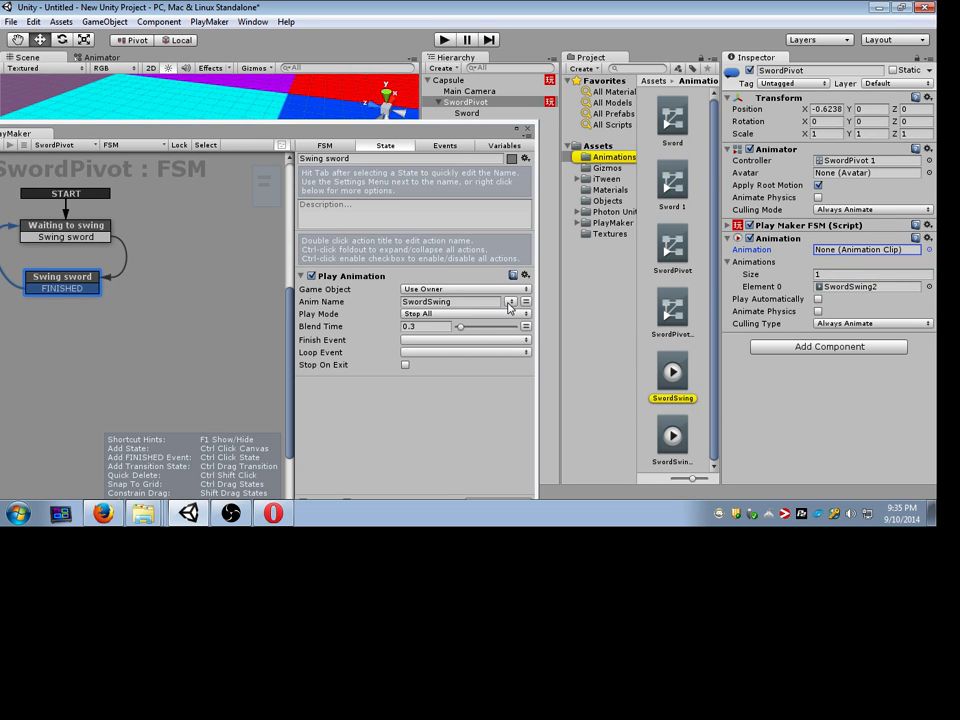
# Step: Set the Play Animation action's Anim Name to SwordSwing2 and test the swing in play mode
pyautogui.click(510, 303)
pyautogui.click(531, 315)
pyautogui.click(442, 40)
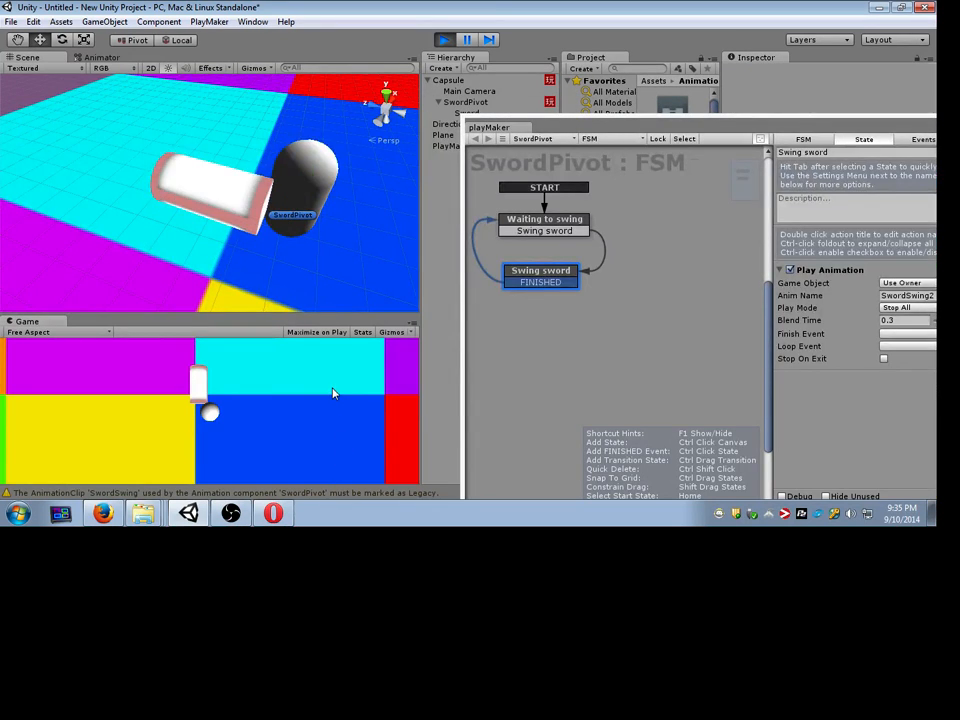
pyautogui.hotkey('alt', 'Tab')
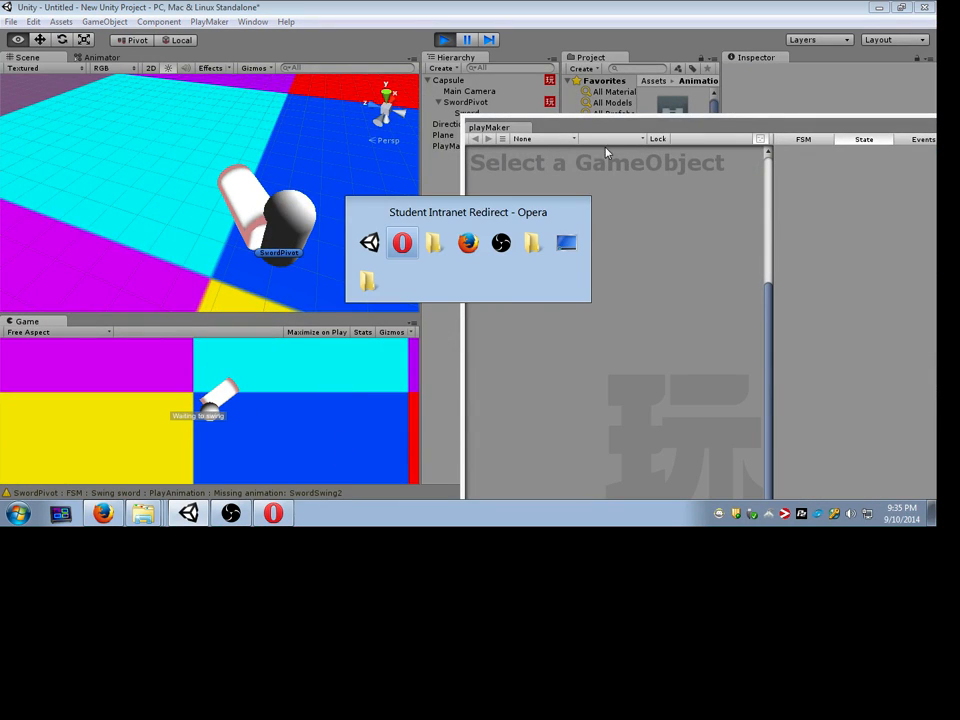
pyautogui.moveTo(602, 130); pyautogui.dragTo(424, 300)
pyautogui.click(444, 40)
# Step: Inspect the SwordSwing2 and Any State nodes of SwordPivot's Animator controller and the available parameter types
pyautogui.click(508, 103)
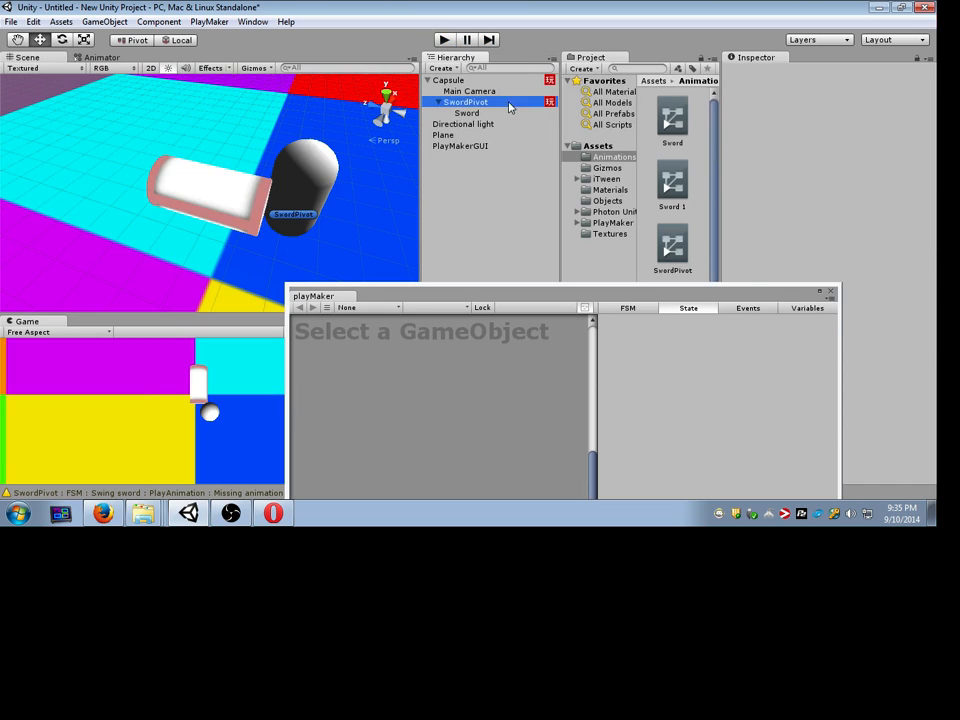
pyautogui.click(529, 304)
pyautogui.moveTo(530, 287); pyautogui.dragTo(293, 367)
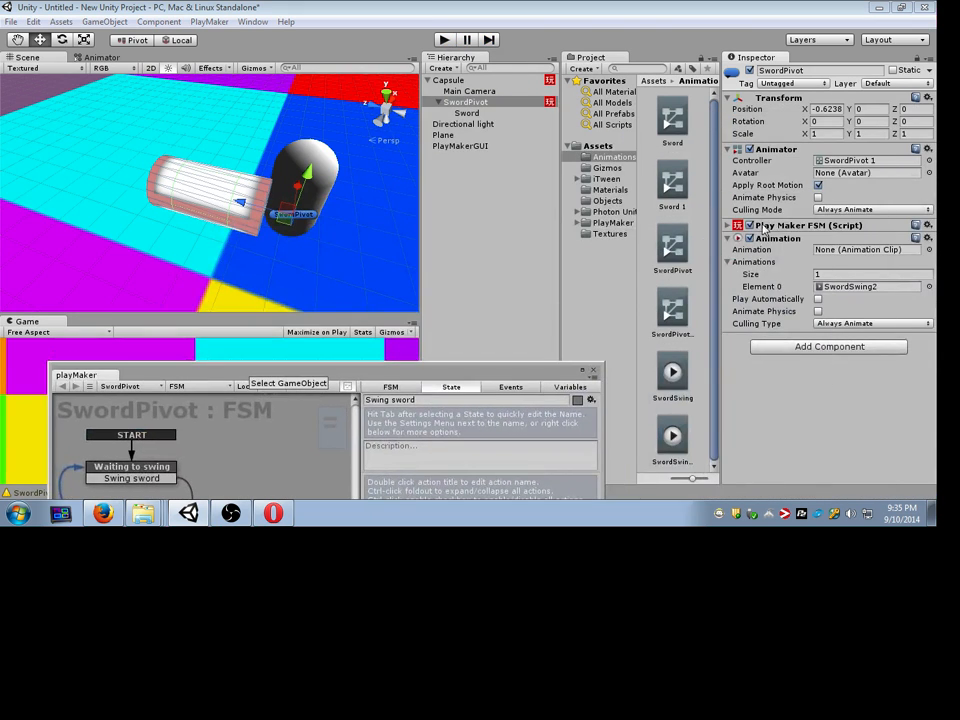
pyautogui.doubleClick(873, 162)
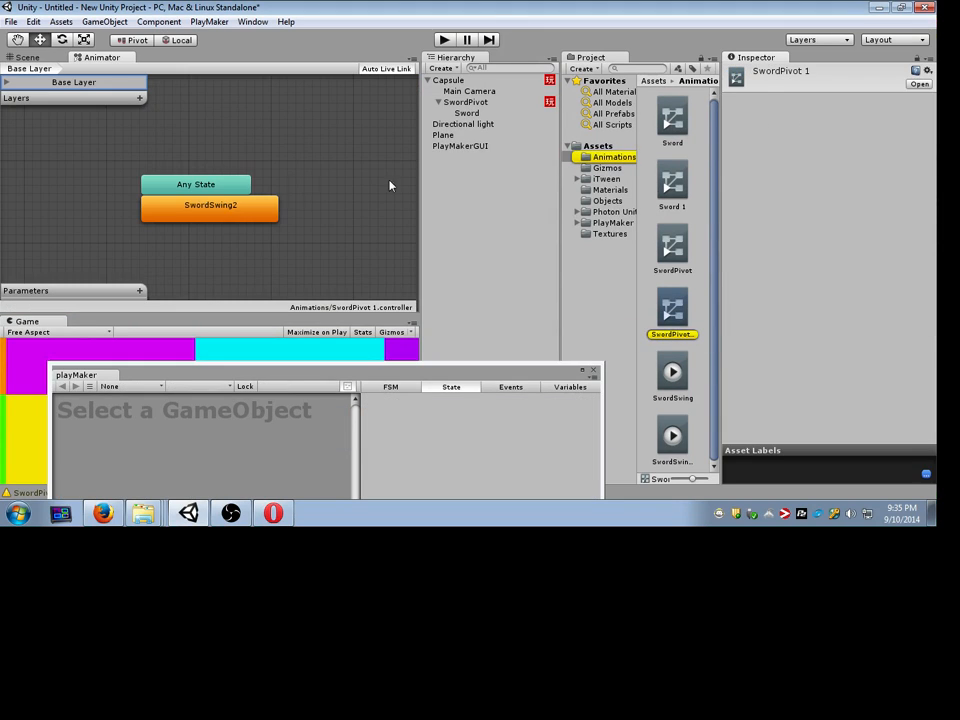
pyautogui.click(240, 211)
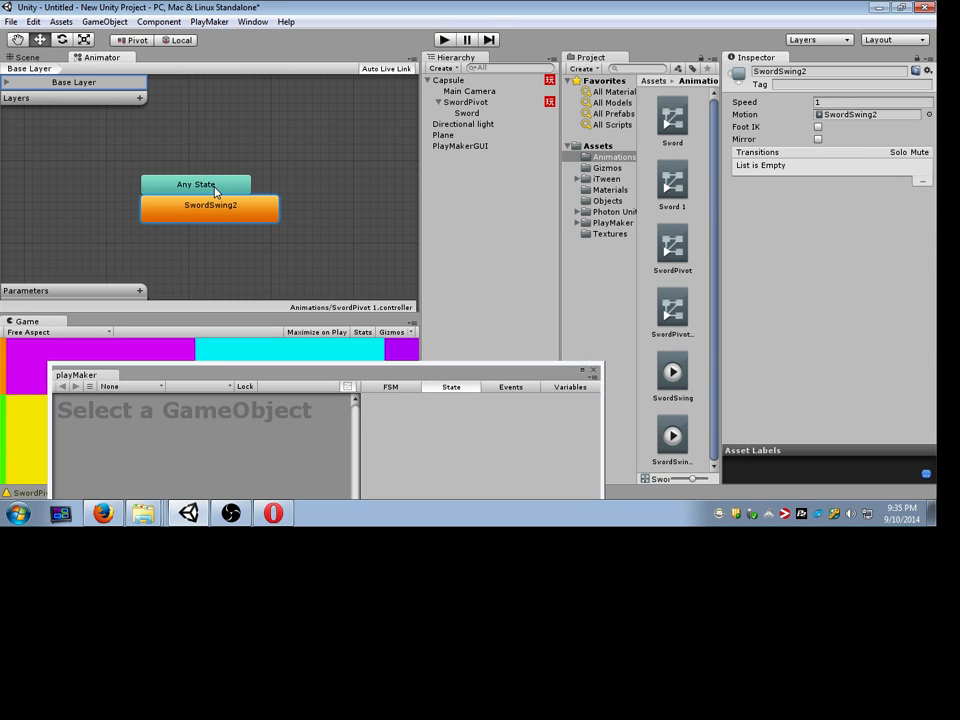
pyautogui.click(216, 190)
pyautogui.click(139, 291)
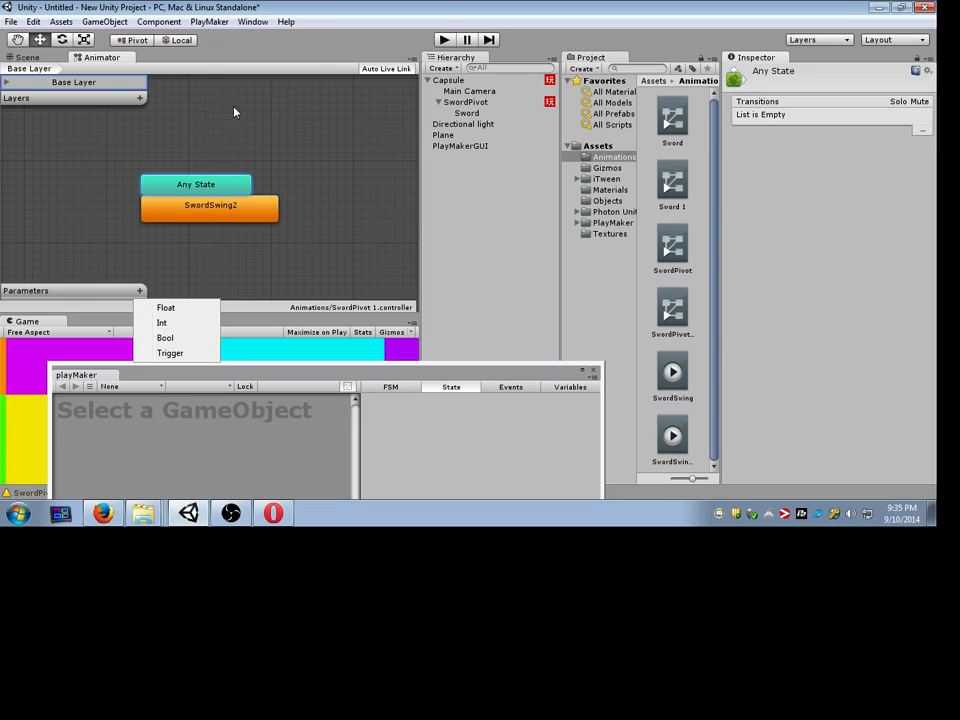
pyautogui.click(38, 59)
# Step: Run the game, examine SwordPivot's FSM and component values during play, and stop it
pyautogui.moveTo(272, 371); pyautogui.dragTo(656, 162)
pyautogui.click(443, 40)
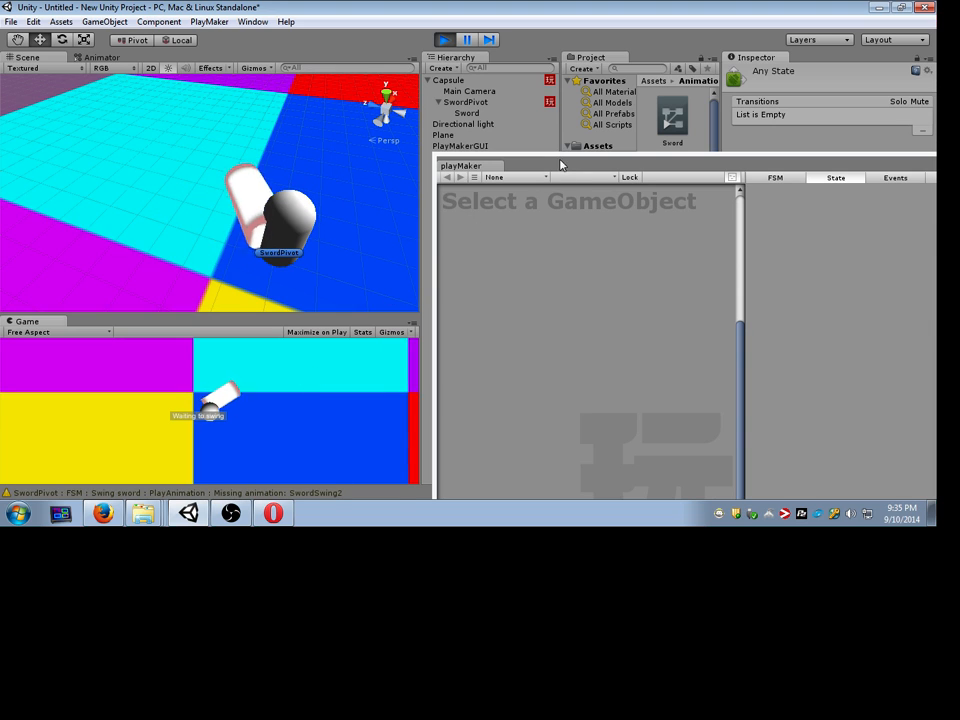
pyautogui.moveTo(436, 158); pyautogui.dragTo(393, 221)
pyautogui.click(466, 102)
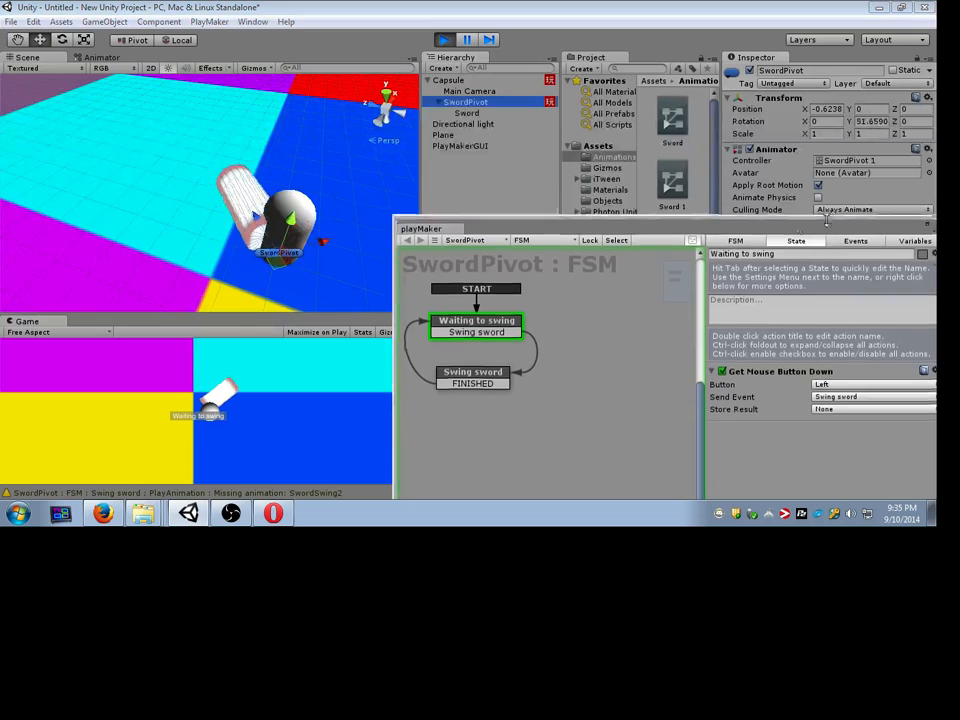
pyautogui.moveTo(827, 221); pyautogui.dragTo(617, 382)
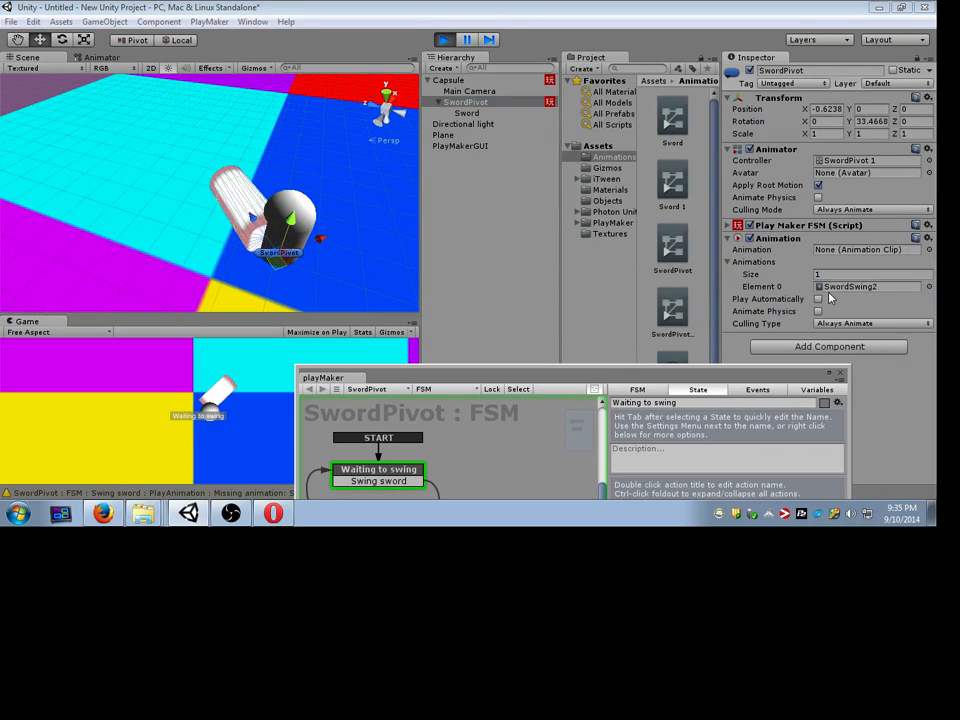
pyautogui.click(444, 40)
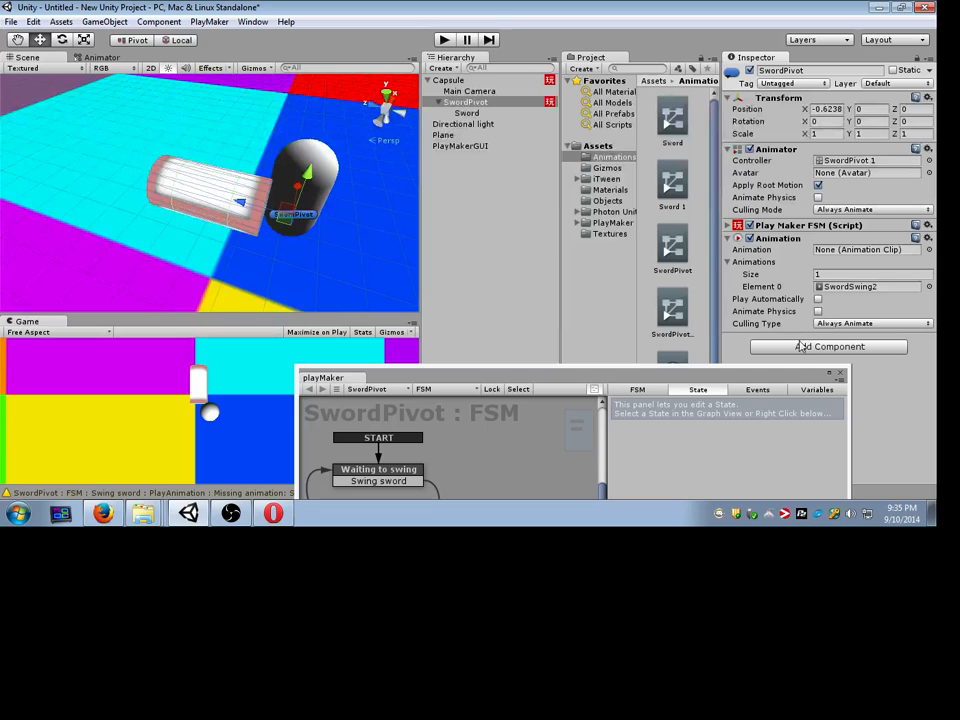
# Step: Check the SwordSwing2 clip's rotation keyframes in the Animation window and close that window
pyautogui.moveTo(793, 377); pyautogui.dragTo(778, 341)
pyautogui.moveTo(674, 339); pyautogui.dragTo(619, 379)
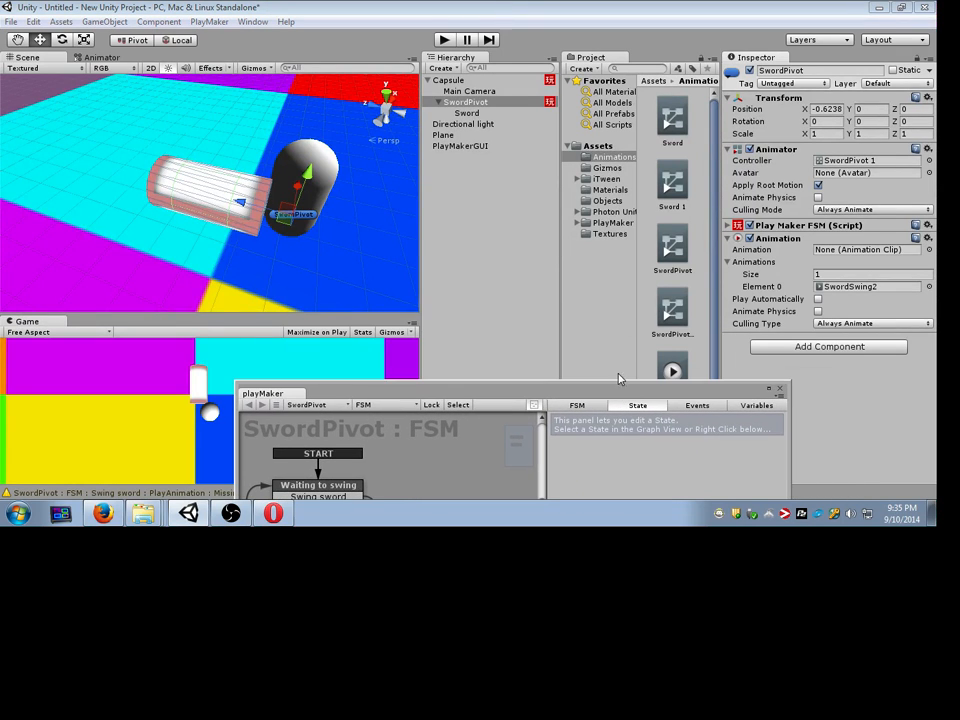
pyautogui.click(252, 21)
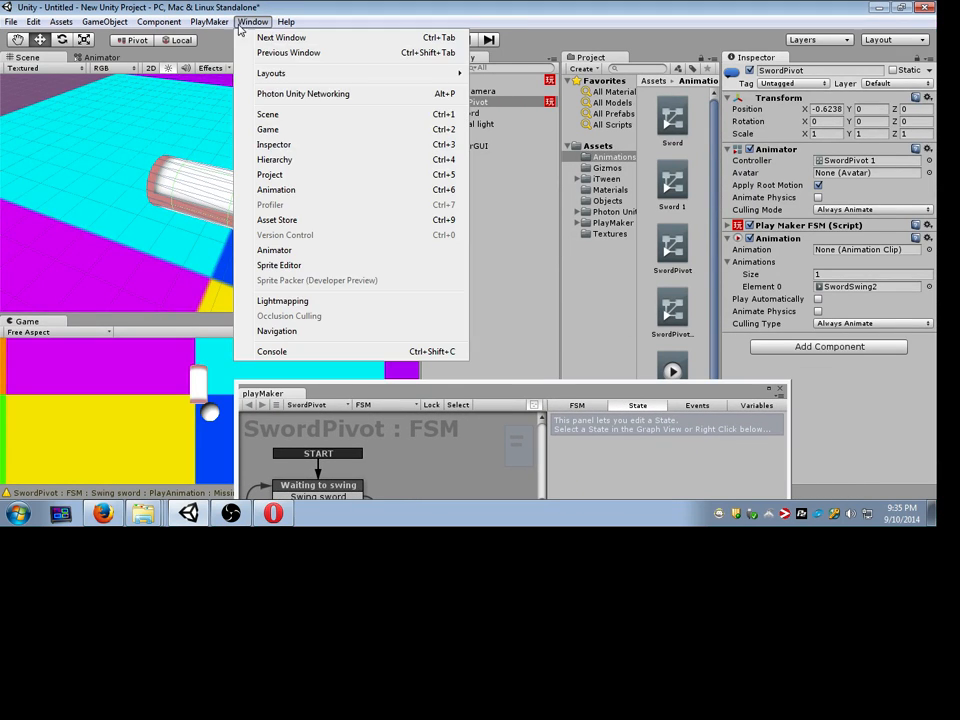
pyautogui.click(270, 188)
pyautogui.click(113, 62)
pyautogui.click(11, 61)
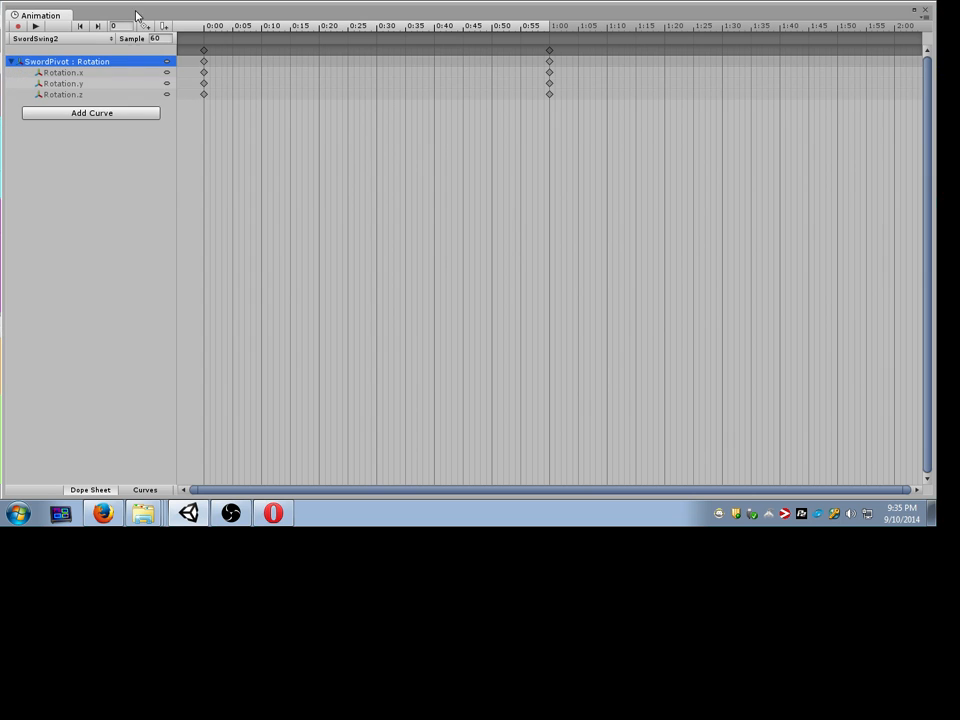
pyautogui.moveTo(137, 15); pyautogui.dragTo(2, 318)
pyautogui.click(542, 331)
pyautogui.click(777, 325)
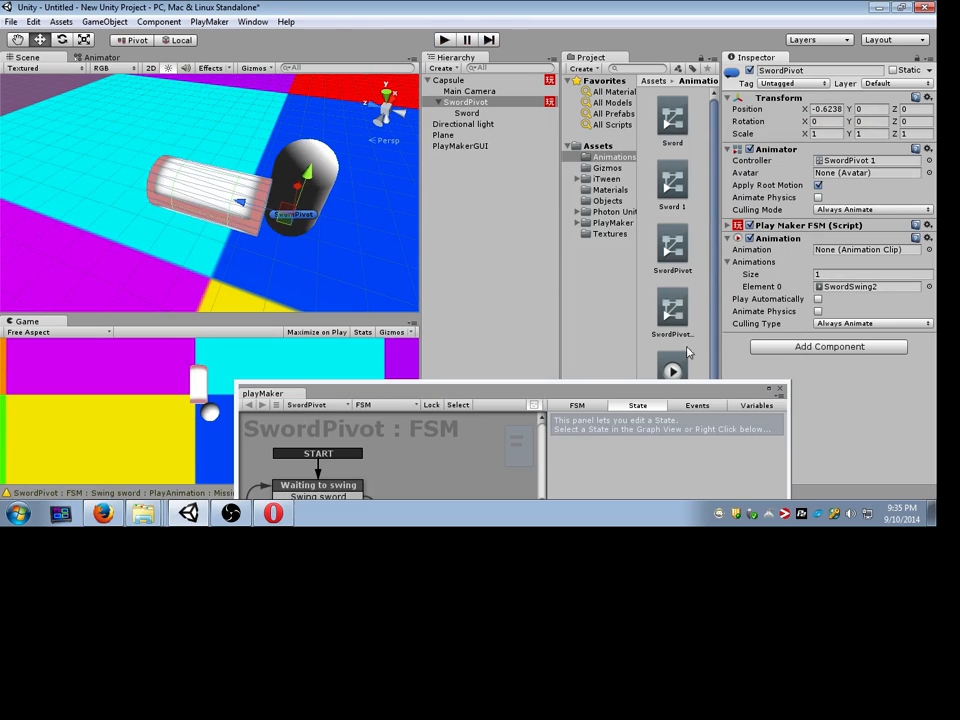
# Step: Remove the Animator component from SwordPivot
pyautogui.moveTo(707, 393); pyautogui.dragTo(587, 142)
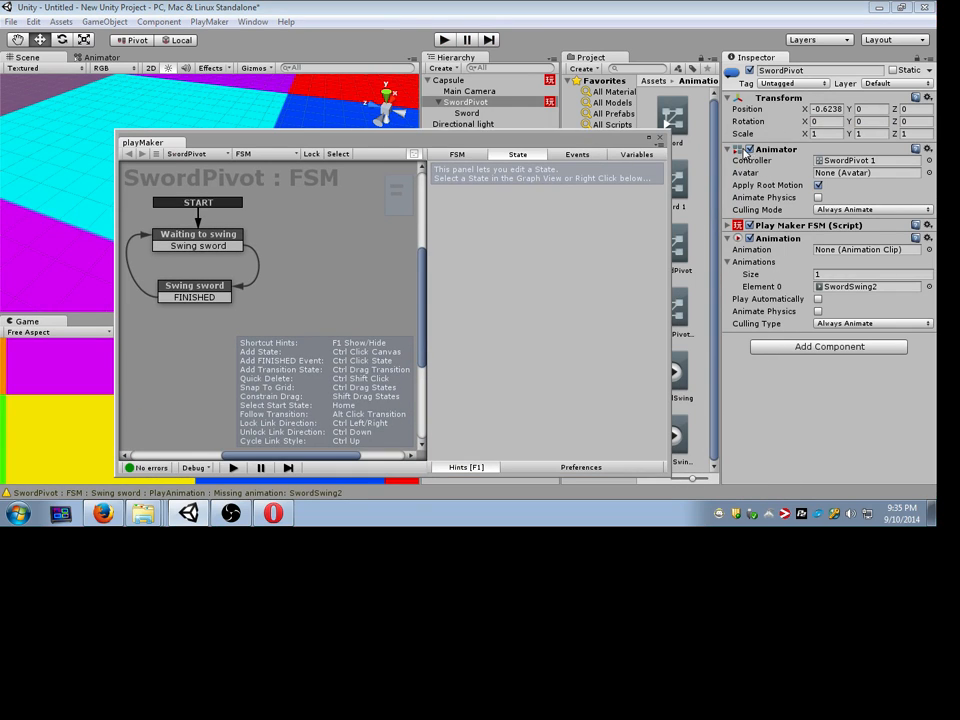
pyautogui.rightClick(783, 149)
pyautogui.click(810, 176)
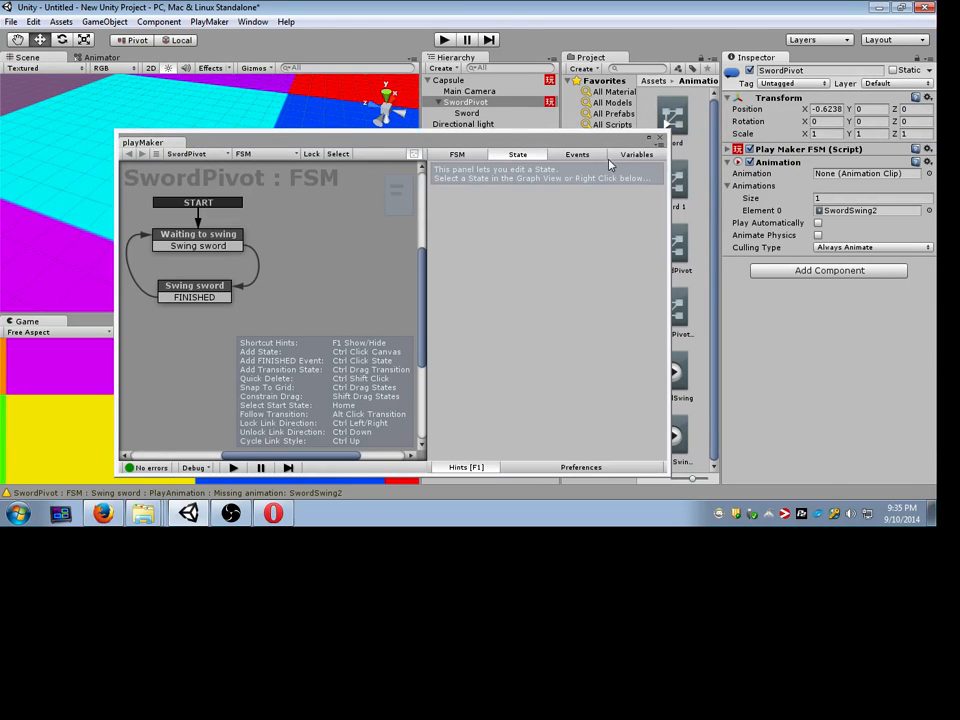
# Step: Test the sword swing in play mode, select the Swing sword state, and open the Console to read its warnings
pyautogui.hotkey('ctrl', 'p')
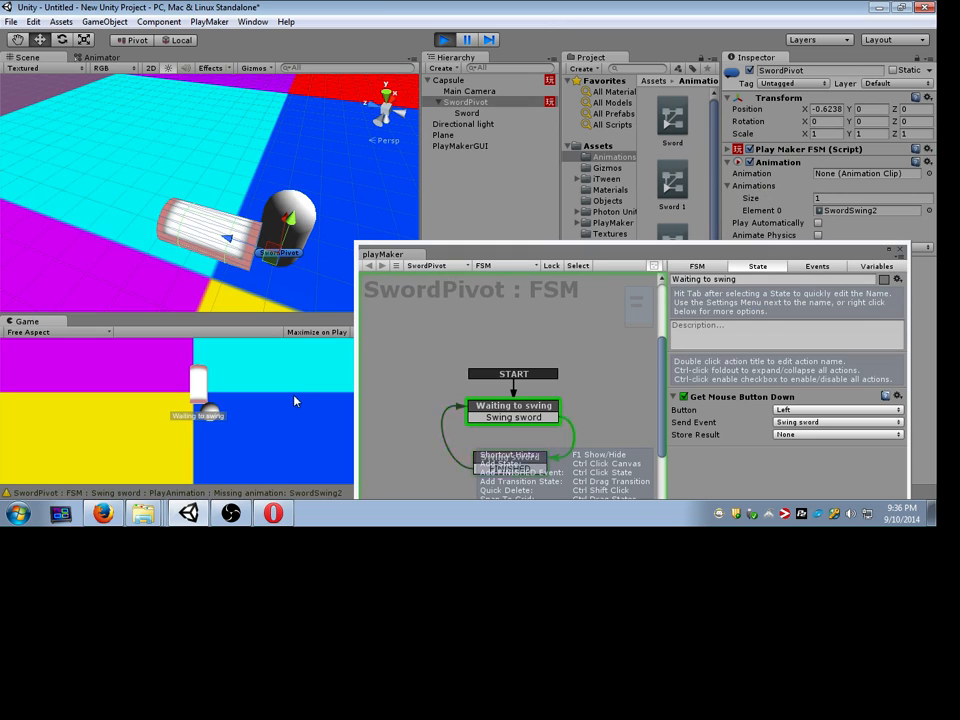
pyautogui.click(303, 398)
pyautogui.moveTo(639, 251); pyautogui.dragTo(474, 26)
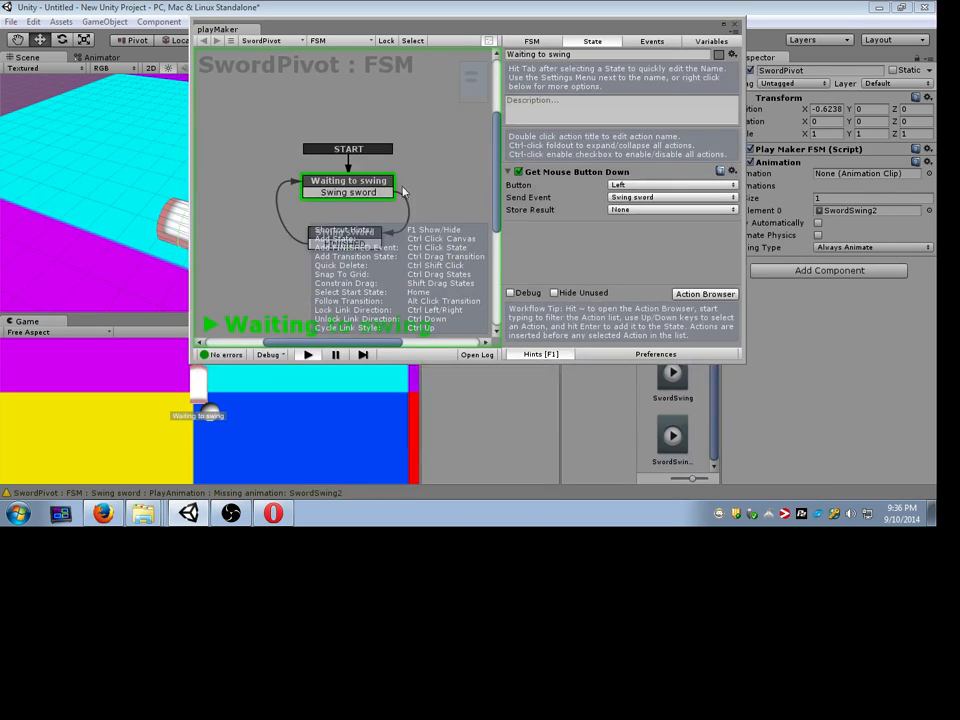
pyautogui.click(318, 244)
pyautogui.hotkey('ctrl', 'shift', 'c')
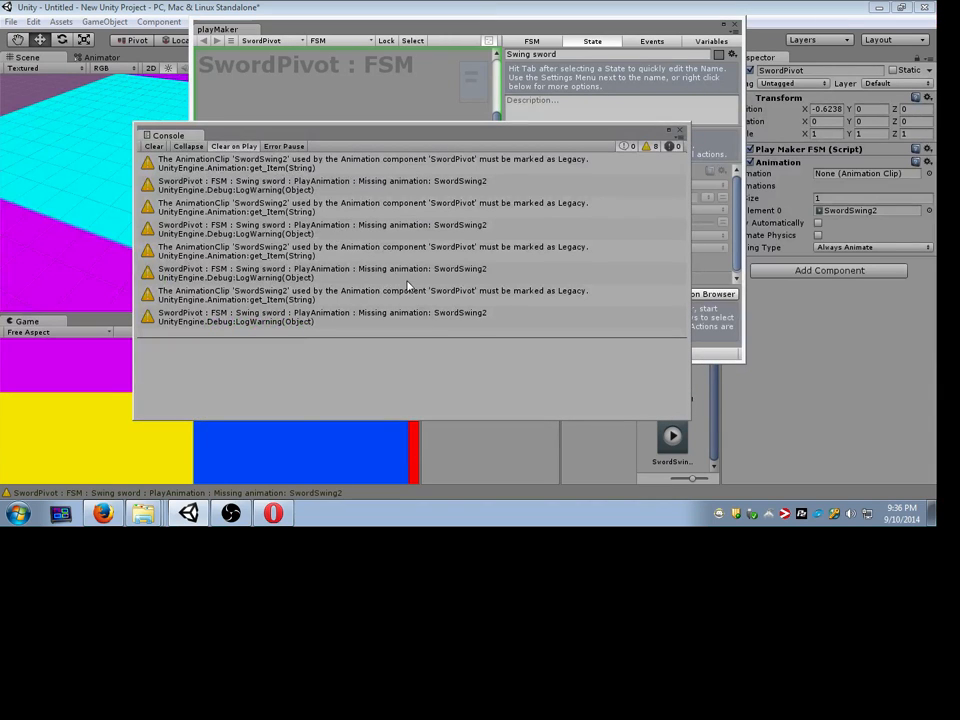
# Step: Read the Legacy warning in the Console, examine the SwordSwing2 clip's settings, and stop the game with the Console closed
pyautogui.click(440, 276)
pyautogui.click(482, 294)
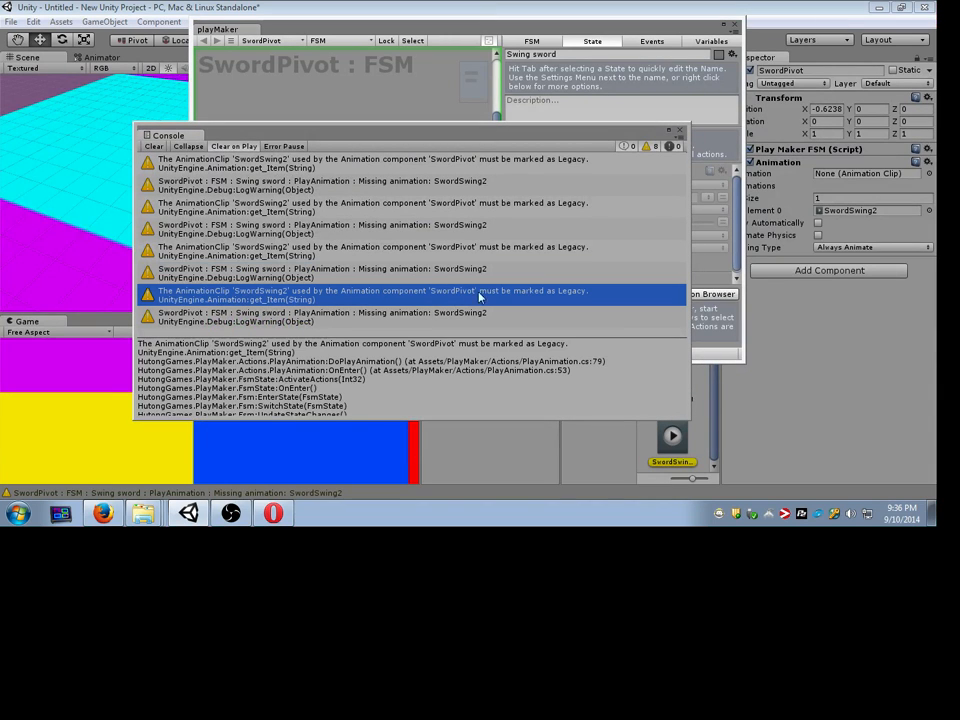
pyautogui.click(668, 436)
pyautogui.moveTo(705, 37); pyautogui.dragTo(588, 246)
pyautogui.click(621, 235)
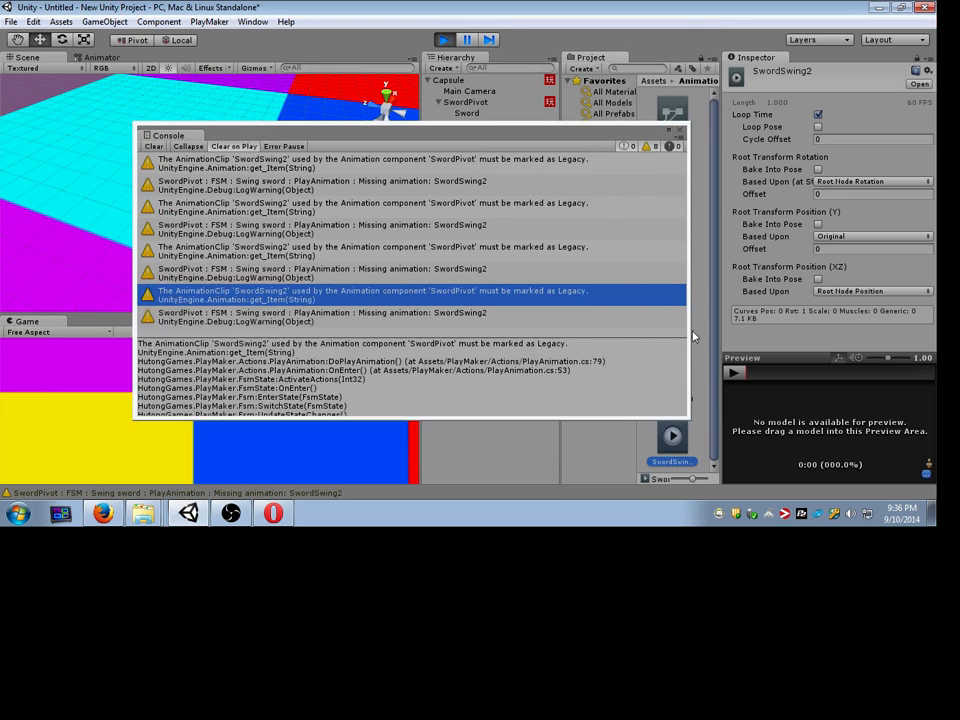
pyautogui.rightClick(673, 446)
pyautogui.click(442, 37)
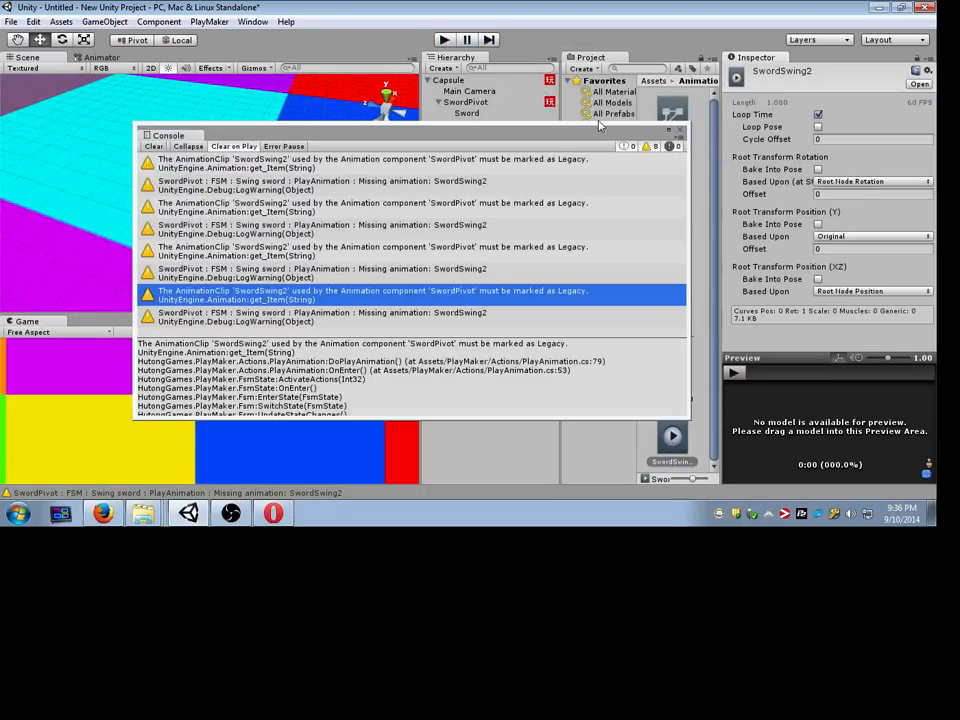
pyautogui.click(680, 130)
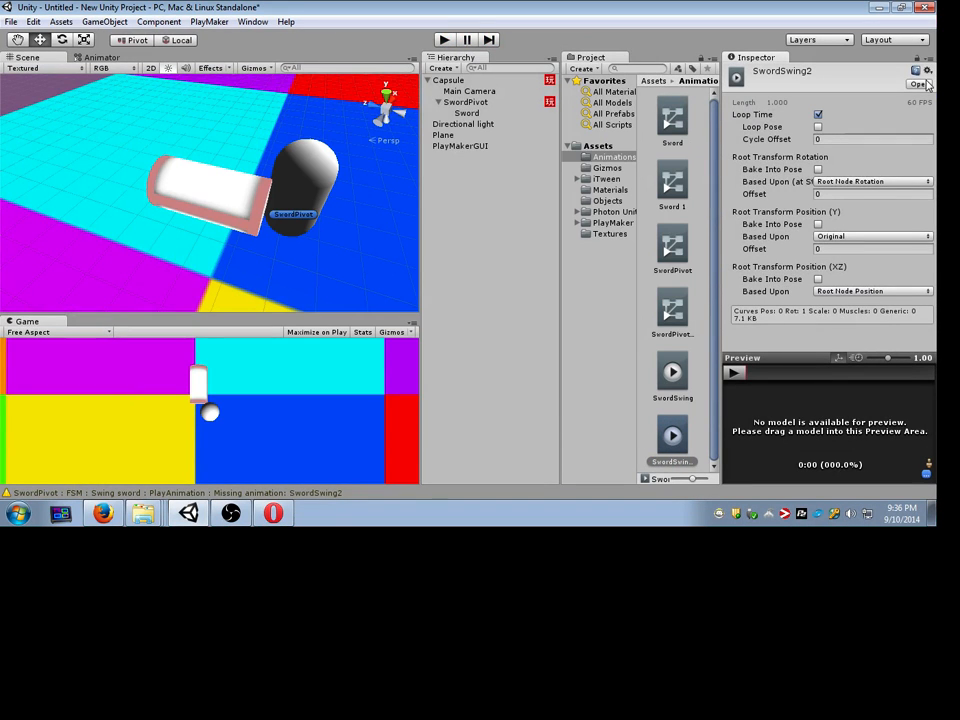
pyautogui.moveTo(828, 356); pyautogui.dragTo(828, 370)
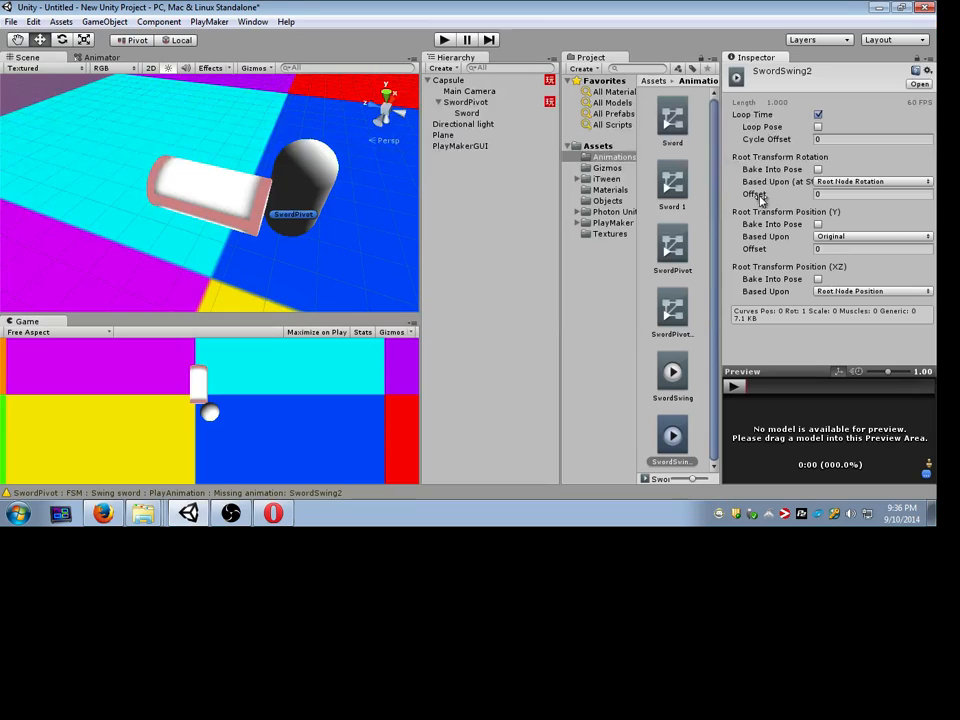
# Step: Assign SwordSwing2 as the default clip of SwordPivot's Animation component
pyautogui.click(470, 103)
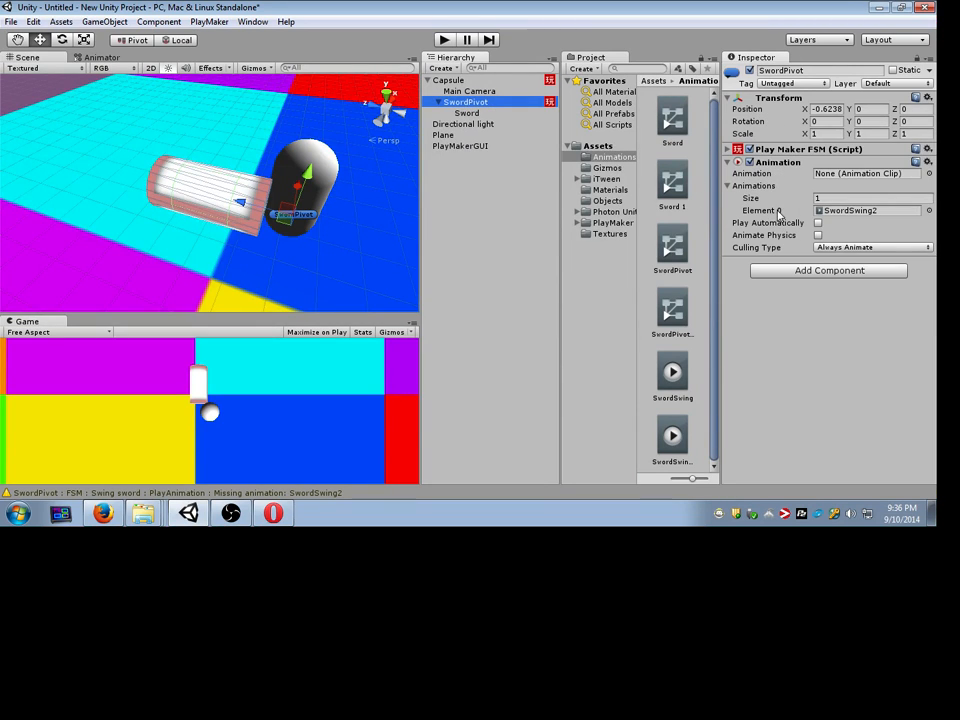
pyautogui.click(855, 210)
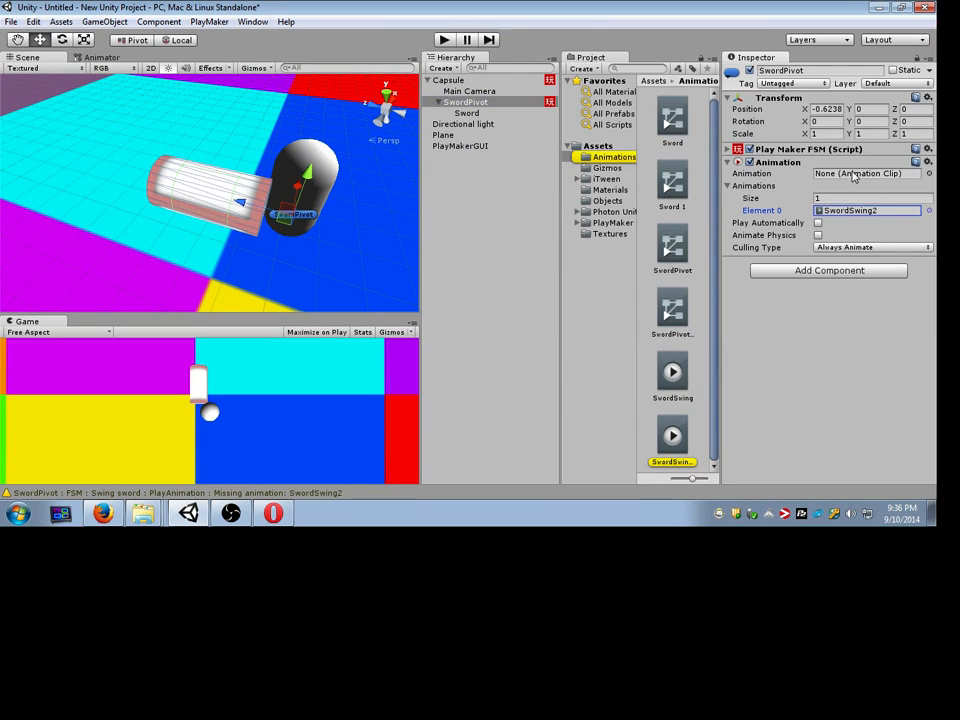
pyautogui.click(927, 174)
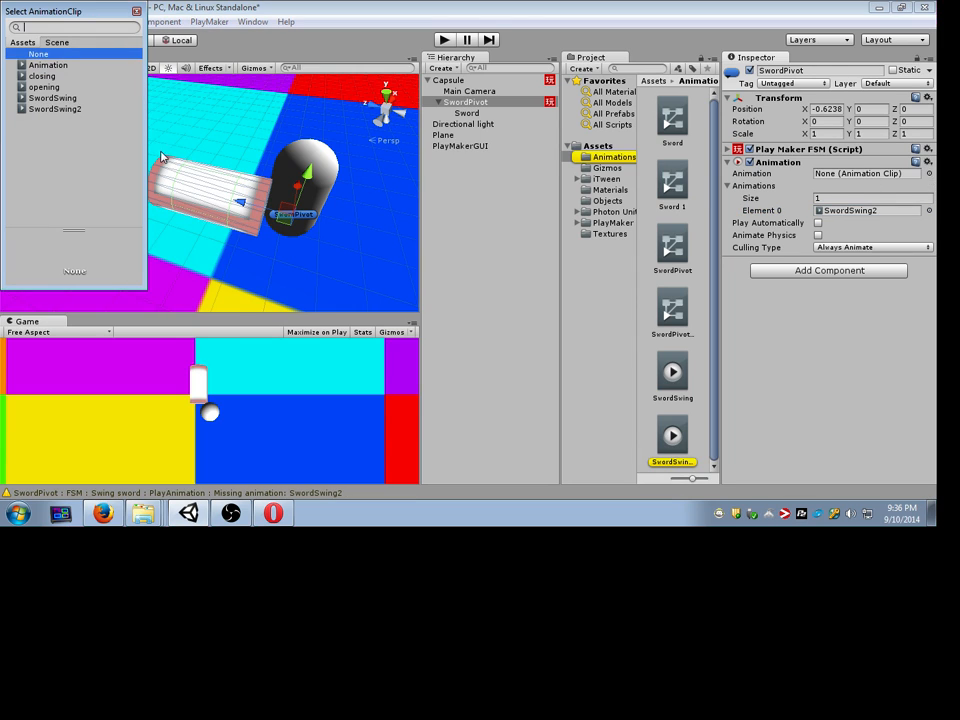
pyautogui.click(60, 109)
# Step: Run the game to test the sword swing and open the Console to read the logged warnings
pyautogui.click(444, 40)
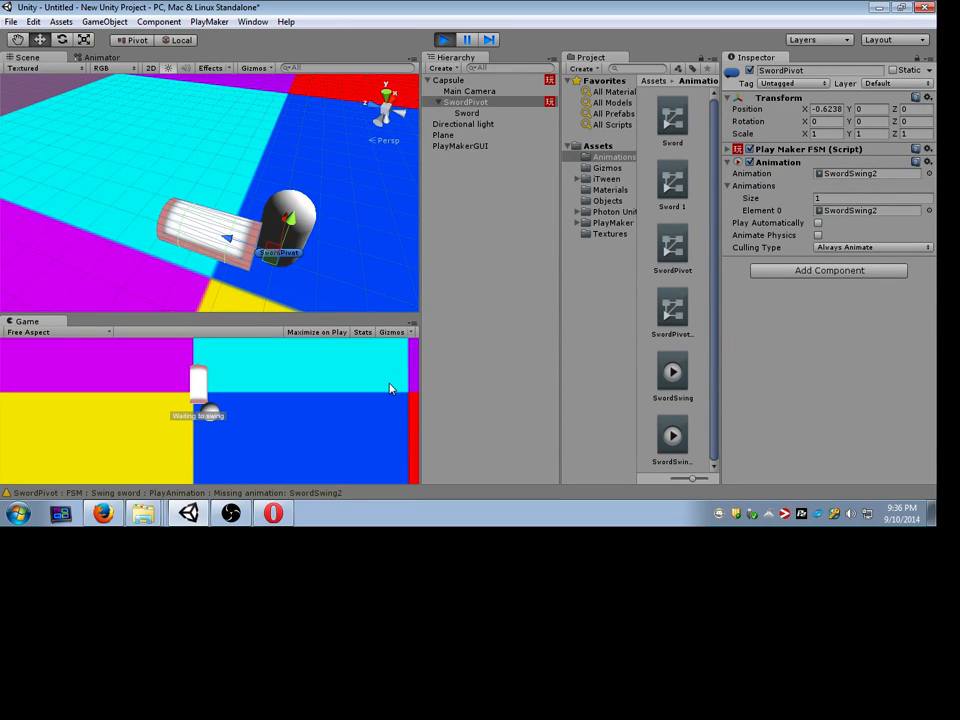
pyautogui.click(320, 492)
pyautogui.moveTo(621, 140); pyautogui.dragTo(430, 128)
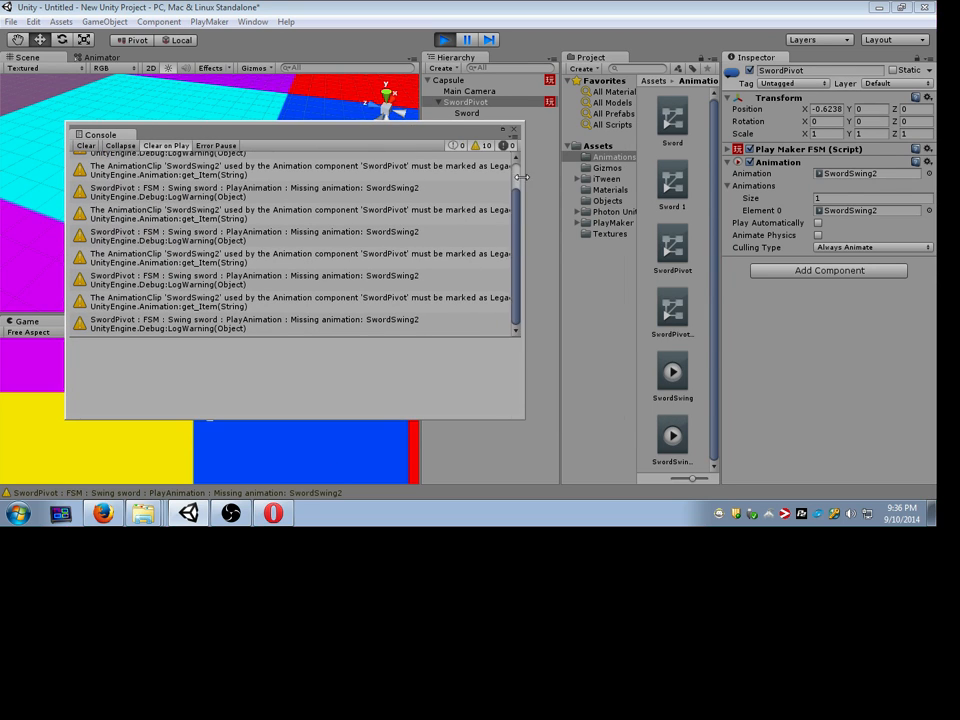
# Step: Examine SwordSwing2's x, y and z rotation keyframes in the Animation window and close that window
pyautogui.click(226, 22)
pyautogui.click(309, 189)
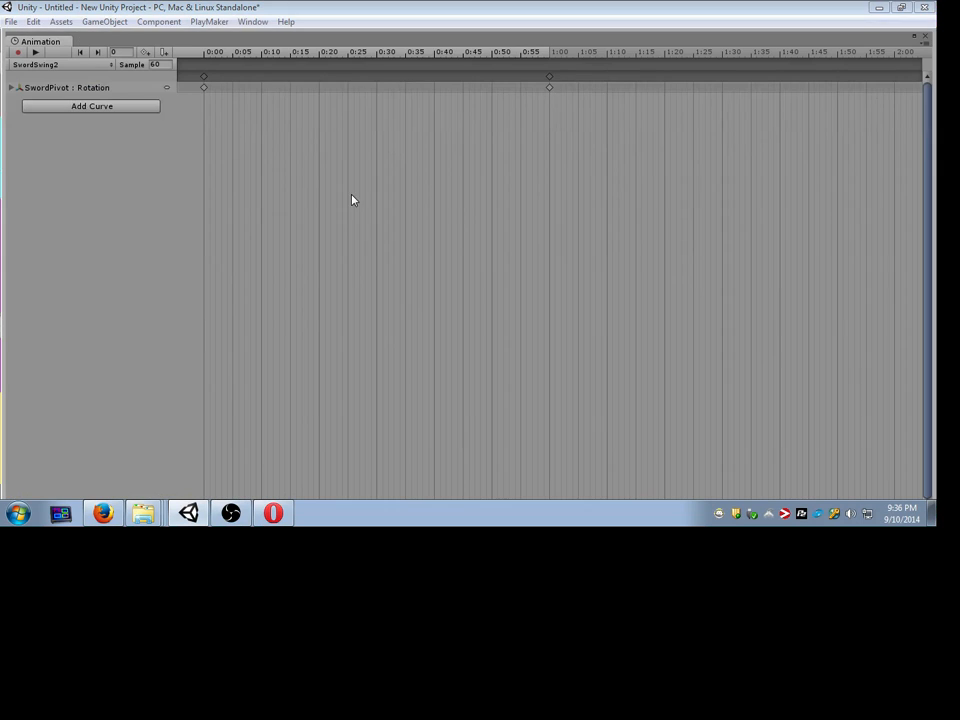
pyautogui.moveTo(380, 32); pyautogui.dragTo(540, 124)
pyautogui.click(225, 179)
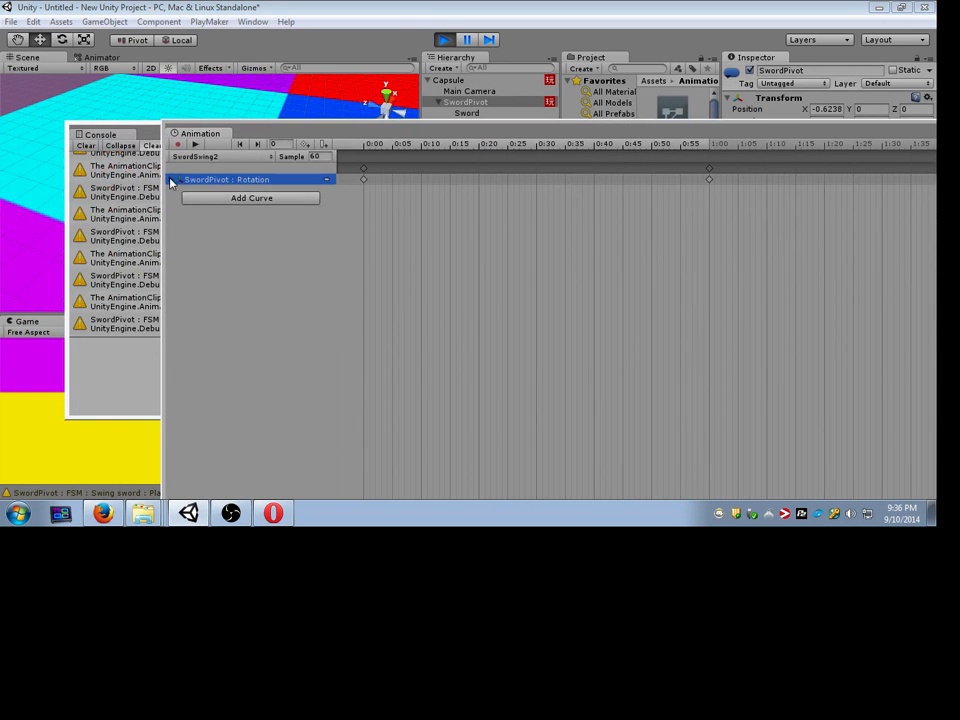
pyautogui.click(172, 179)
pyautogui.moveTo(305, 130); pyautogui.dragTo(371, 180)
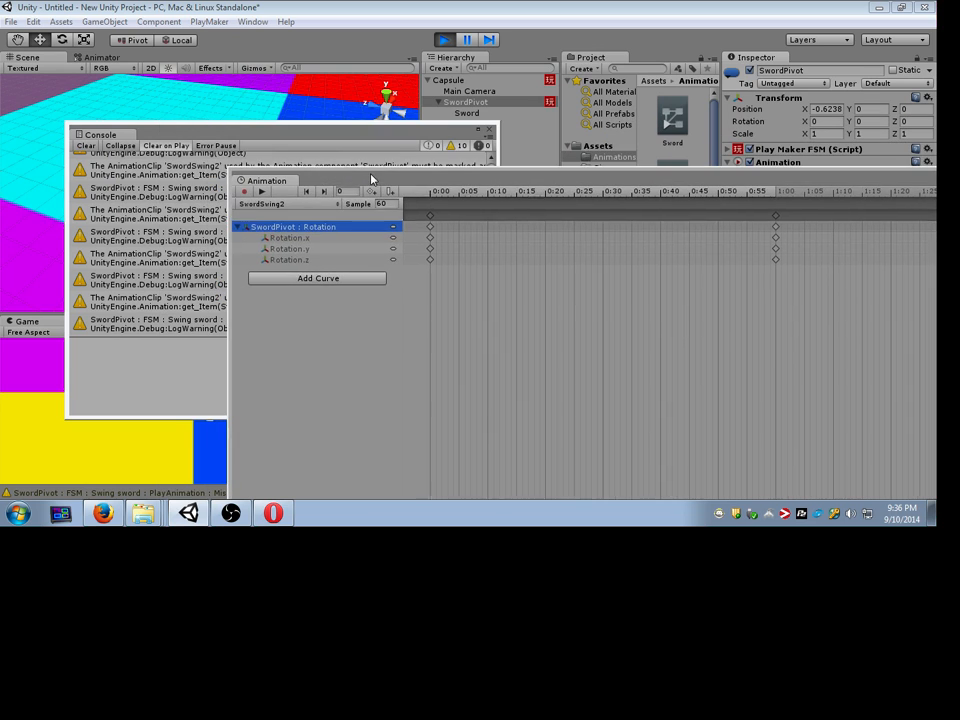
pyautogui.click(248, 206)
pyautogui.click(279, 216)
pyautogui.moveTo(443, 197); pyautogui.dragTo(578, 266)
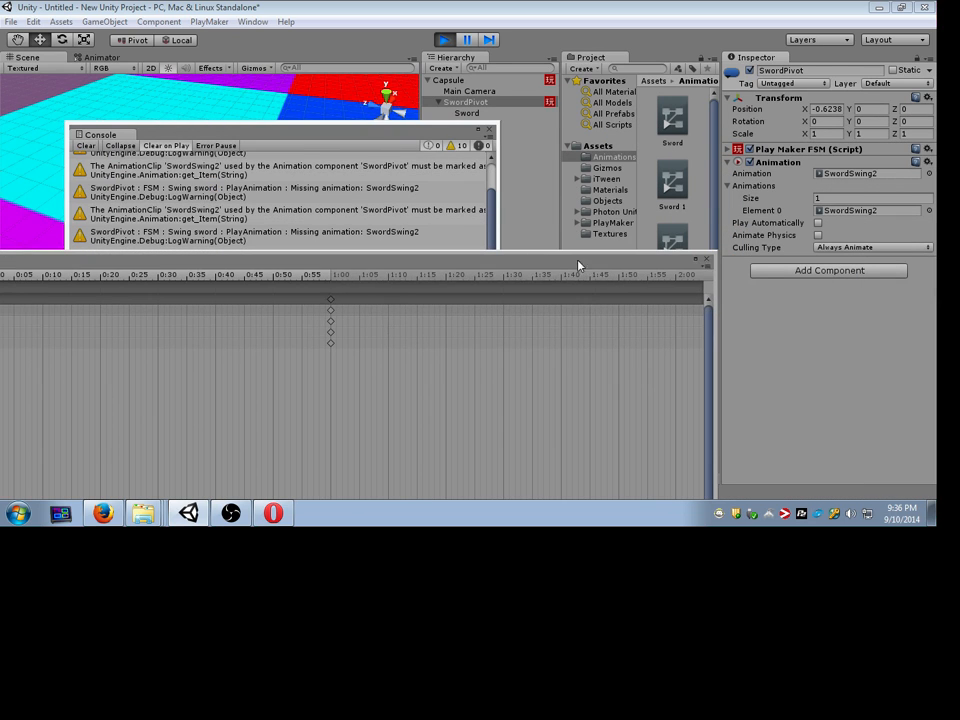
pyautogui.click(707, 259)
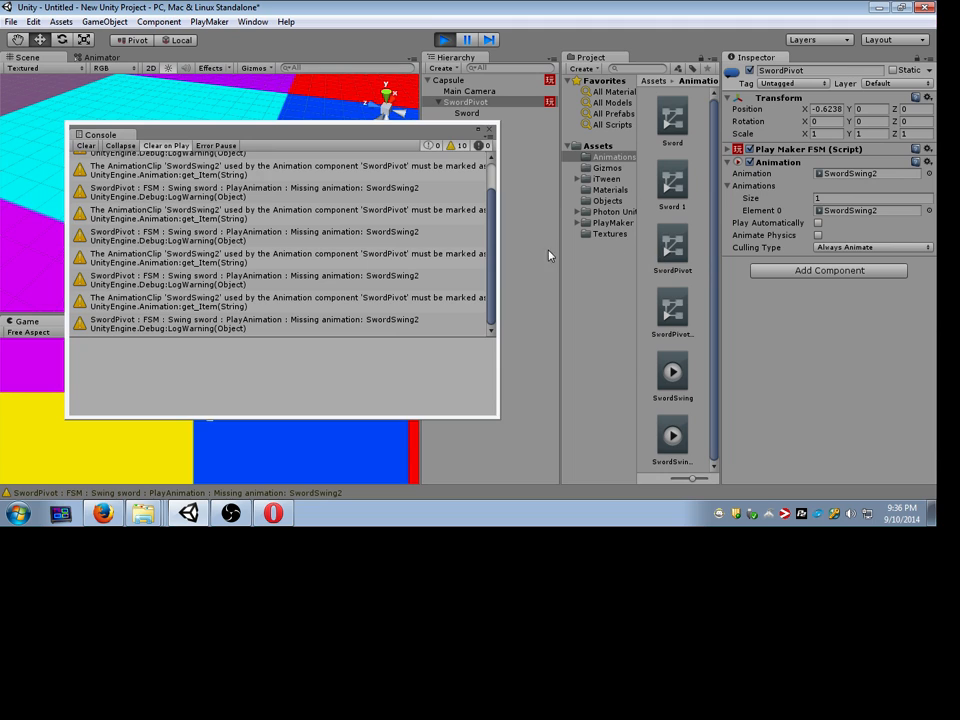
# Step: Look for a Legacy option among the SwordSwing2 clip's settings and asset commands, and inspect the Console warnings and their source script
pyautogui.click(168, 303)
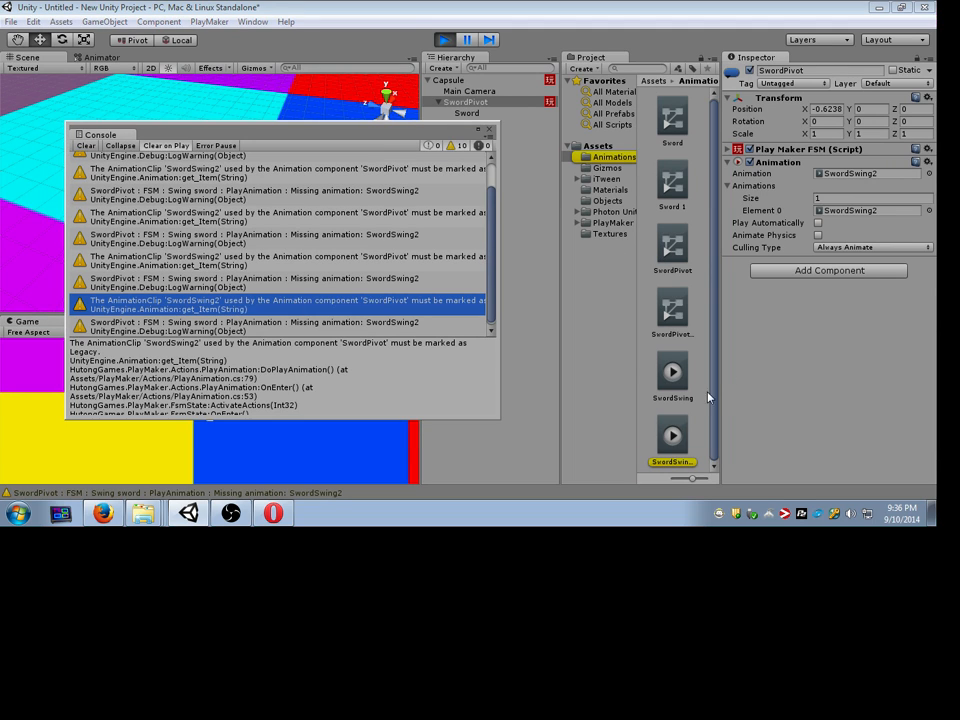
pyautogui.click(670, 440)
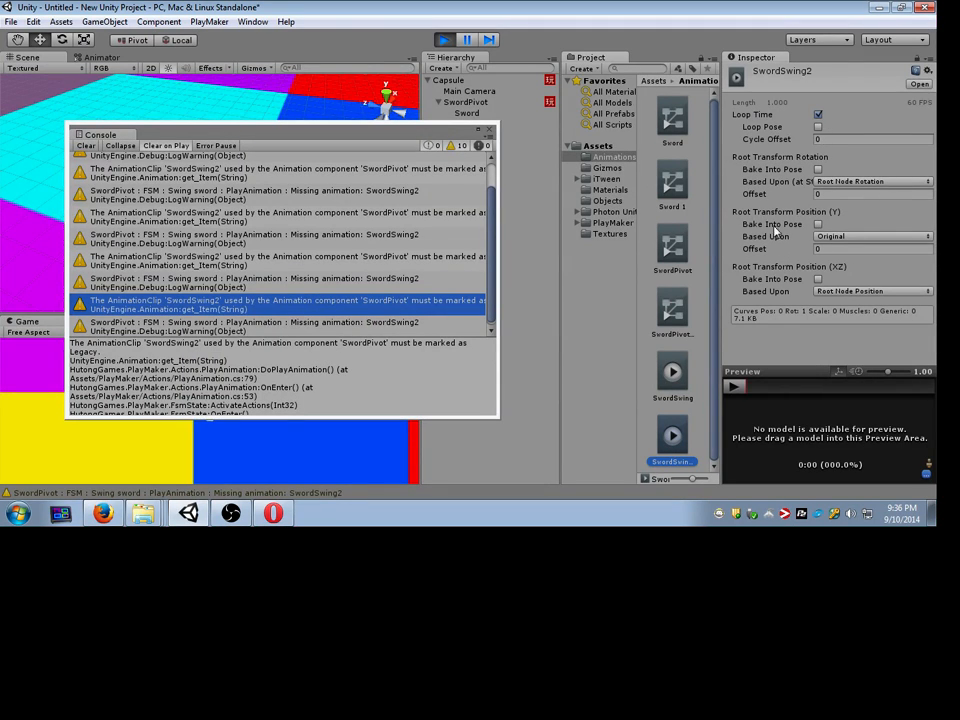
pyautogui.rightClick(676, 437)
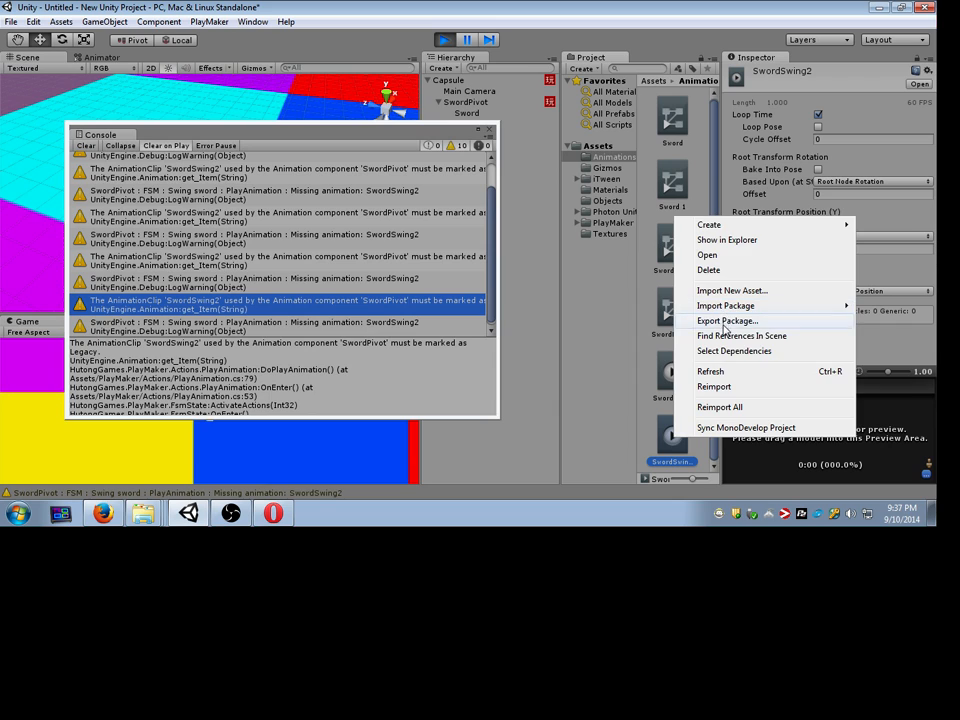
pyautogui.click(716, 376)
pyautogui.rightClick(684, 431)
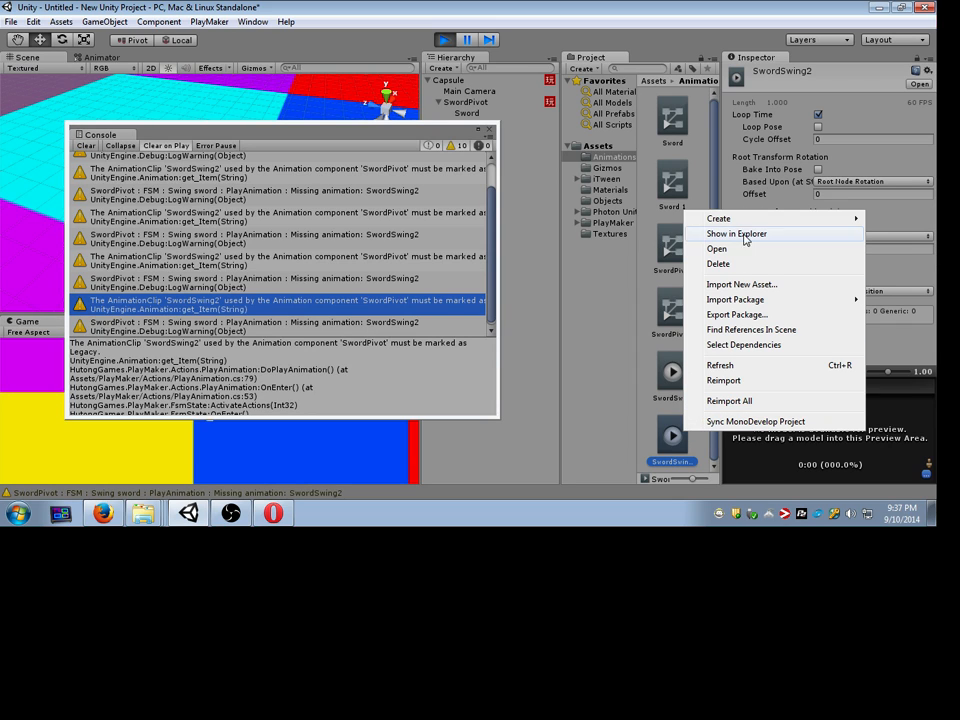
pyautogui.click(300, 281)
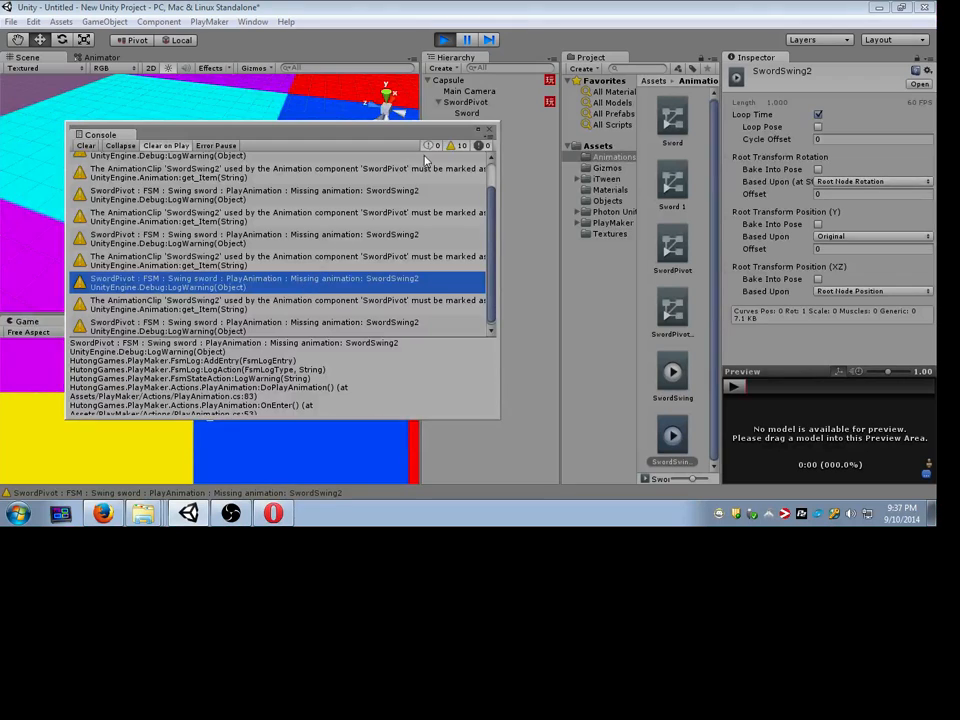
pyautogui.click(315, 326)
pyautogui.click(313, 304)
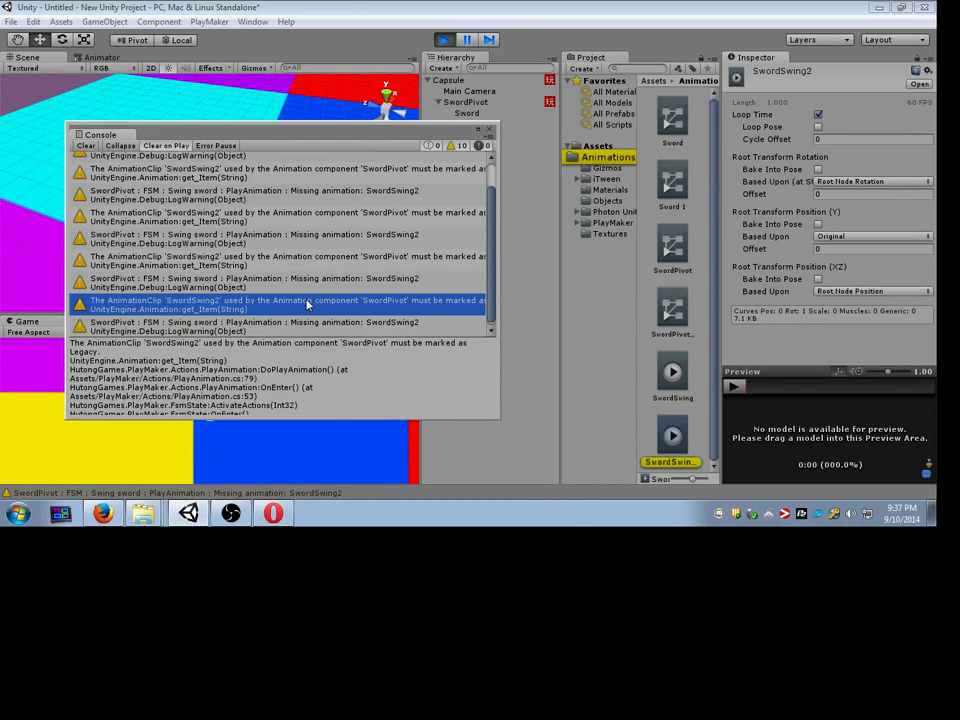
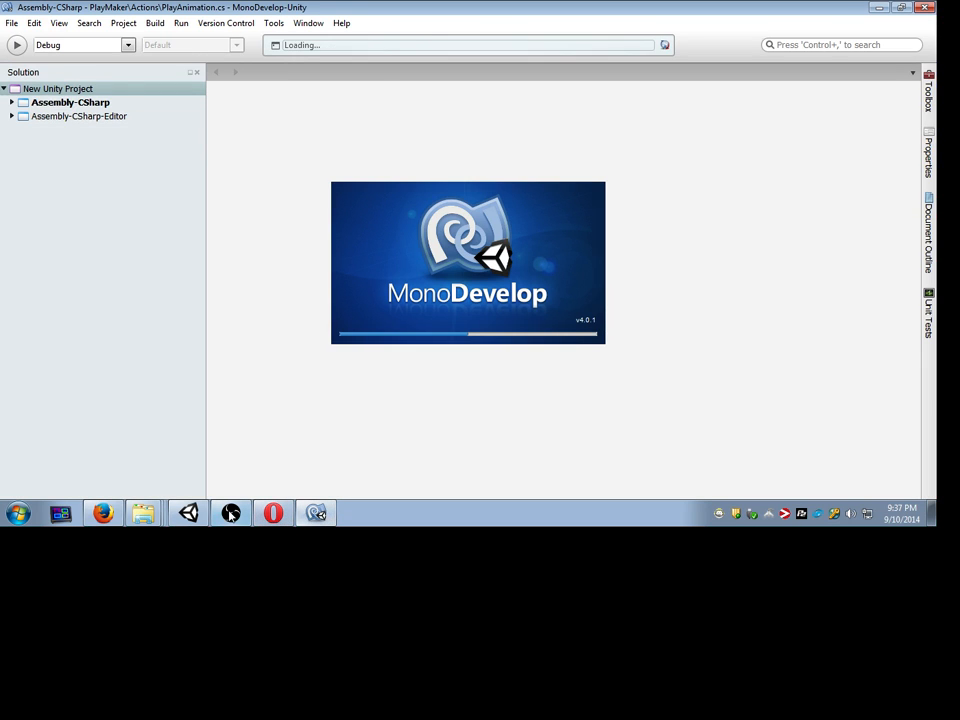
pyautogui.click(330, 515)
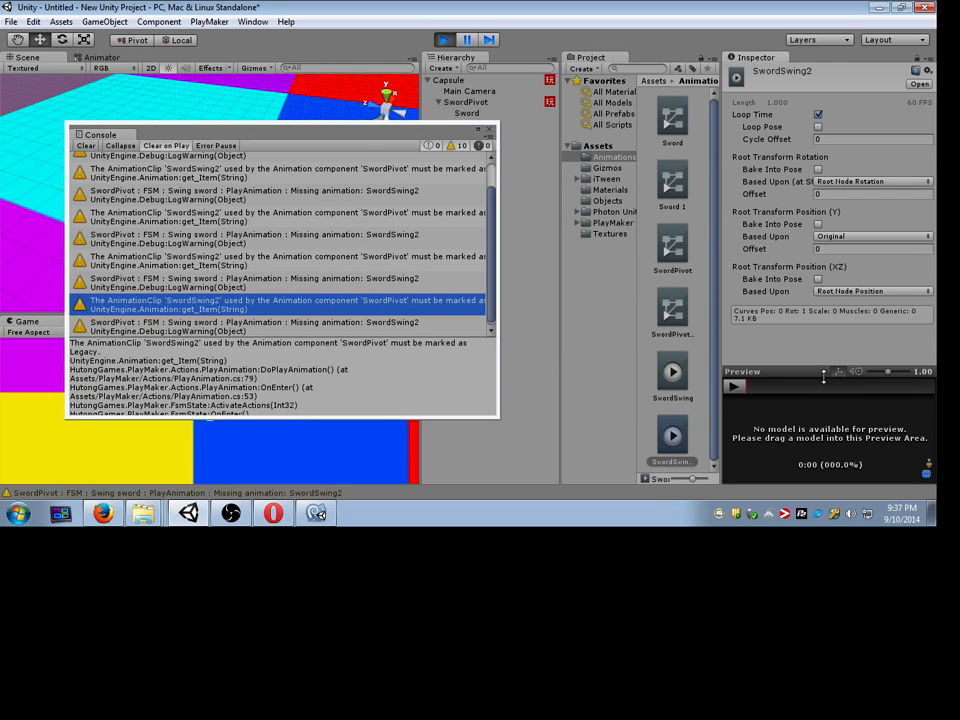
# Step: Play the SwordSwing2 clip's preview, view its asset labels, and turn off Loop Time for the clip
pyautogui.click(733, 388)
pyautogui.moveTo(100, 134); pyautogui.dragTo(483, 110)
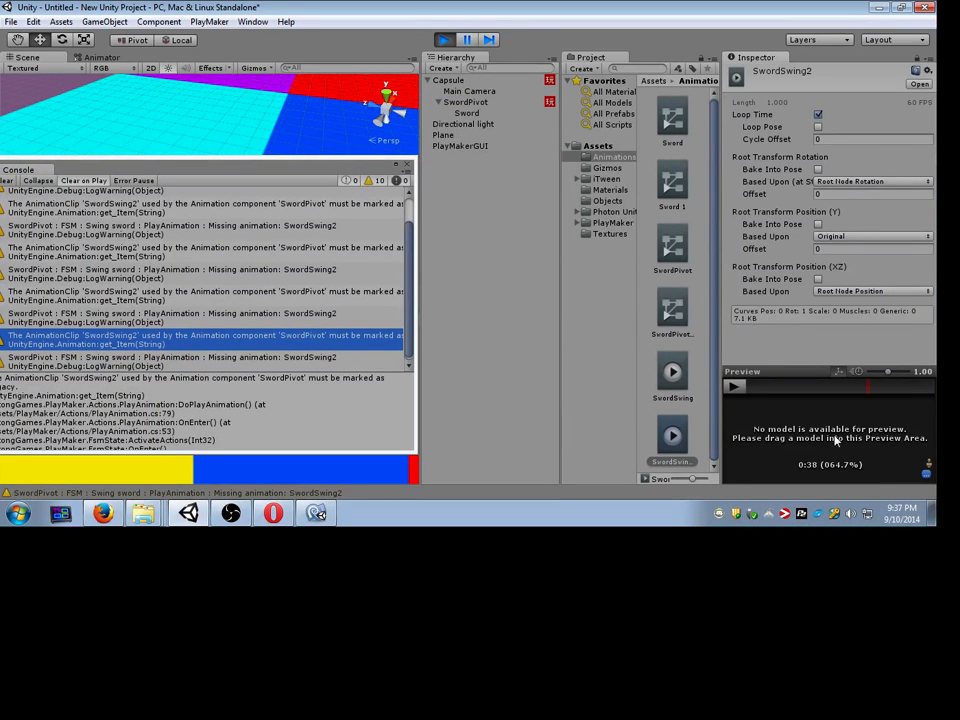
pyautogui.click(926, 476)
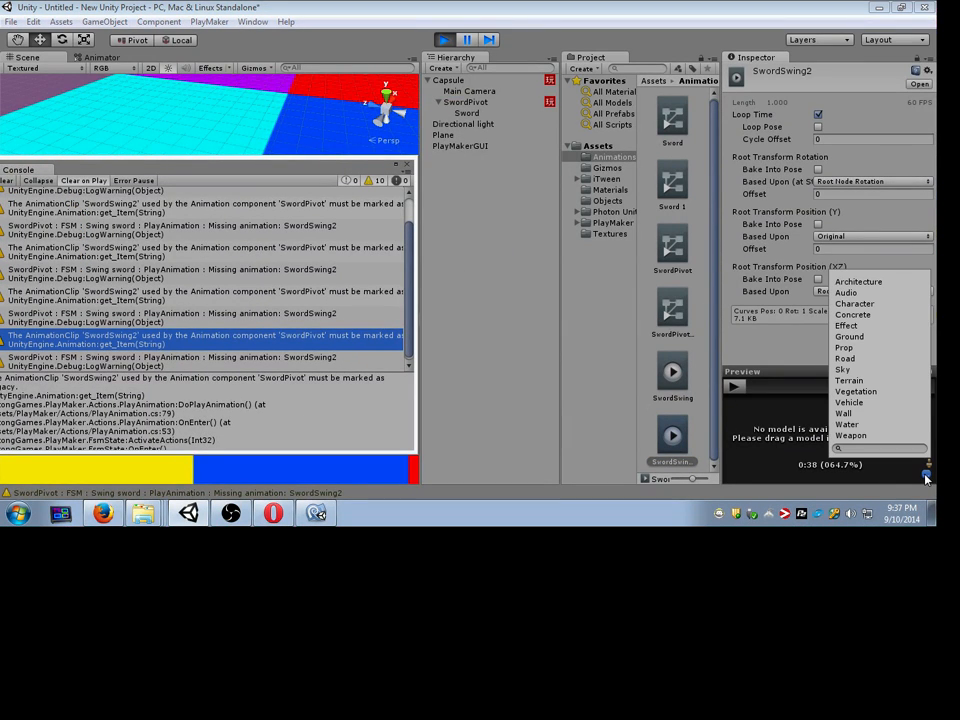
pyautogui.click(921, 440)
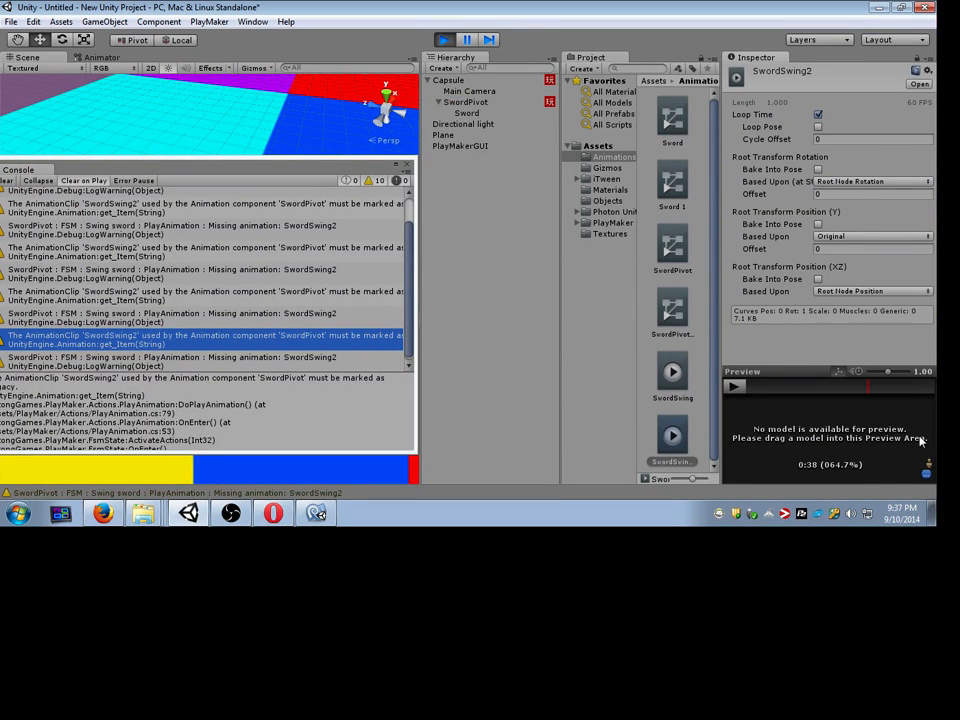
pyautogui.click(818, 115)
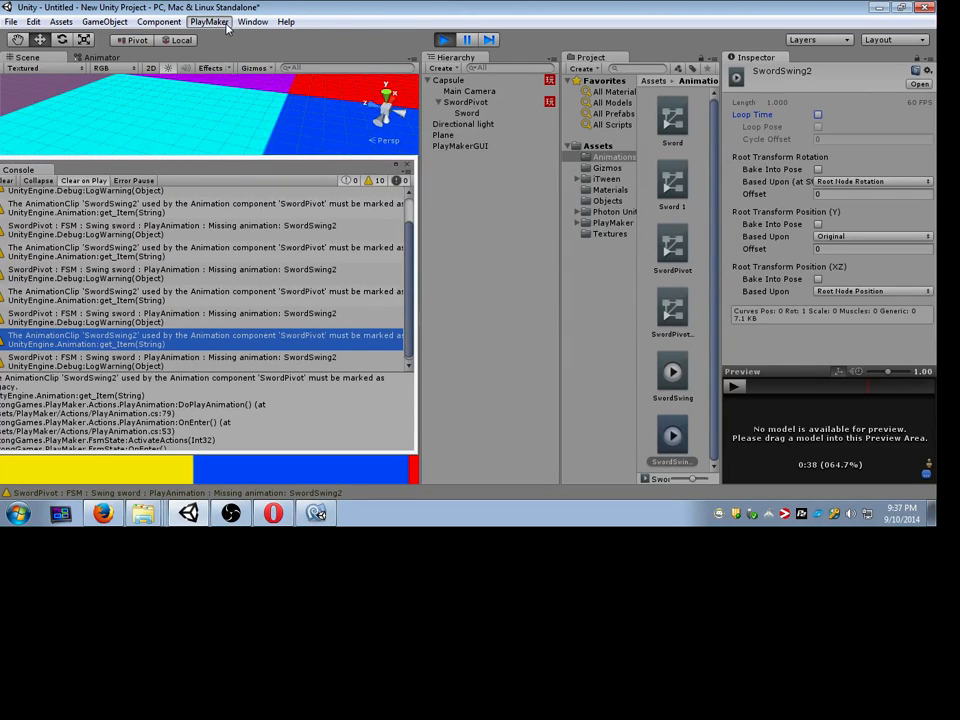
# Step: Check the options of SwordPivot's rotation property in the Animation window and close that window
pyautogui.click(253, 21)
pyautogui.click(293, 191)
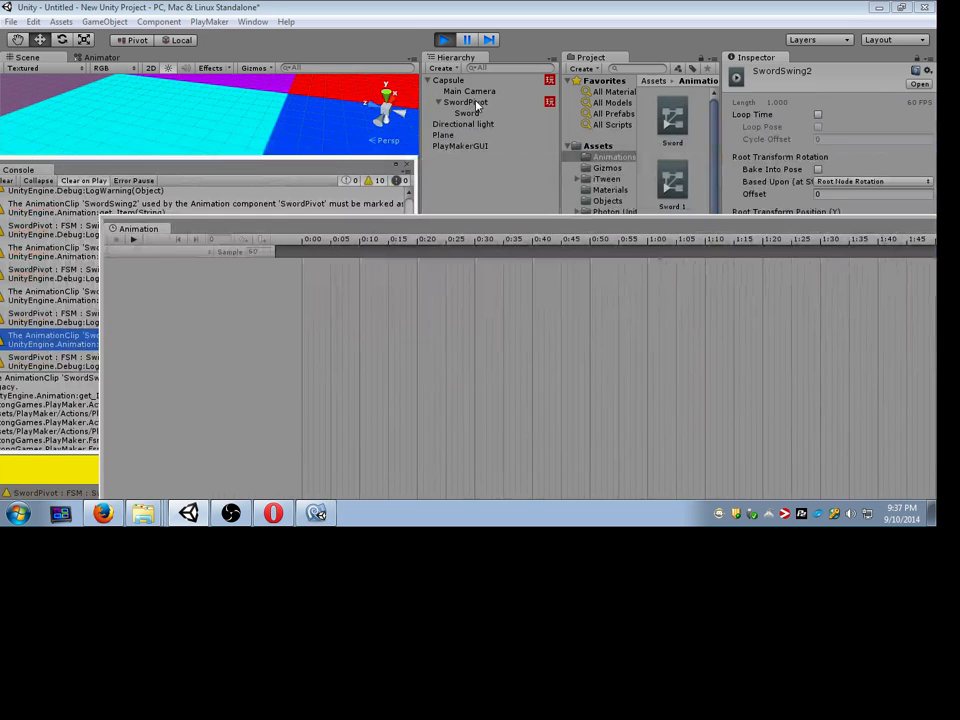
pyautogui.click(465, 101)
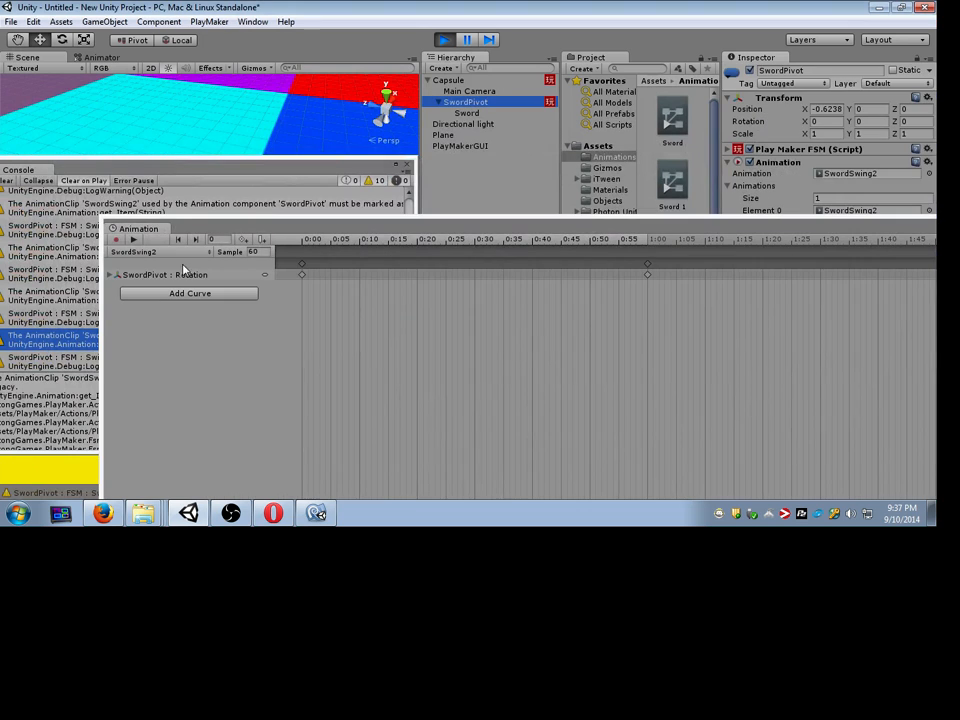
pyautogui.click(130, 274)
pyautogui.rightClick(126, 274)
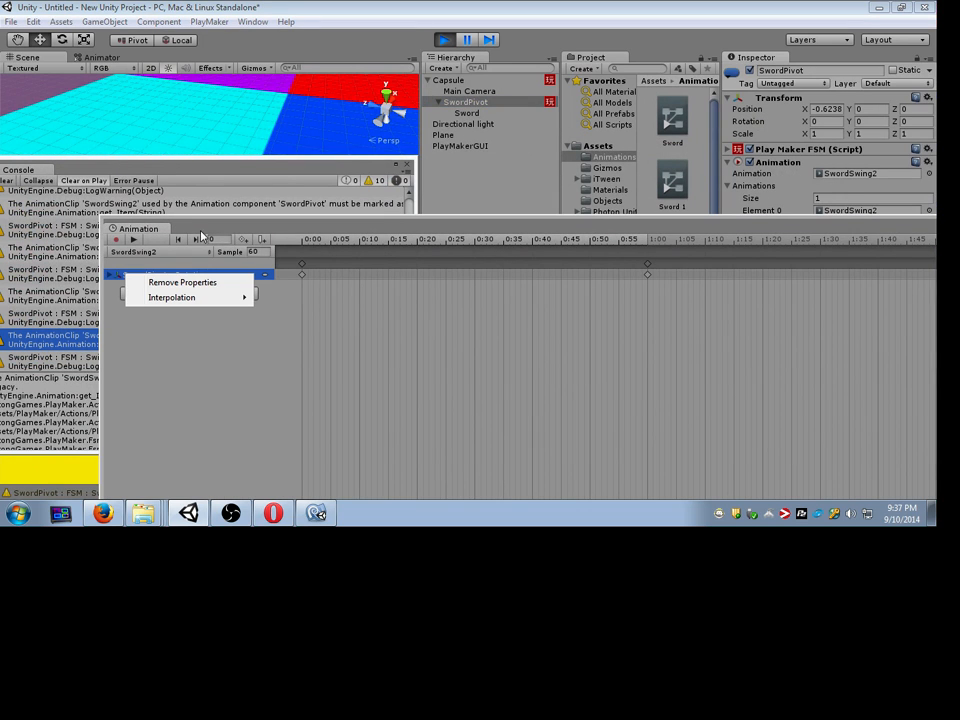
pyautogui.moveTo(289, 229); pyautogui.dragTo(172, 92)
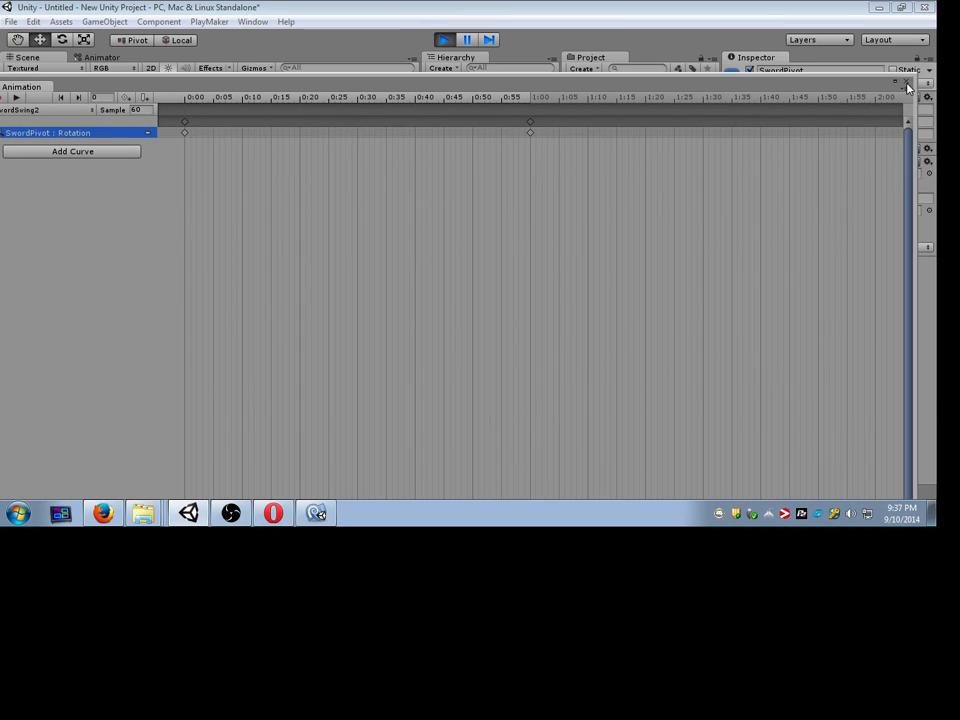
pyautogui.click(886, 105)
# Step: Minimize the PlayAnimation script editor and compare the details of the Legacy and missing-animation warnings in the Console
pyautogui.moveTo(164, 170); pyautogui.dragTo(652, 107)
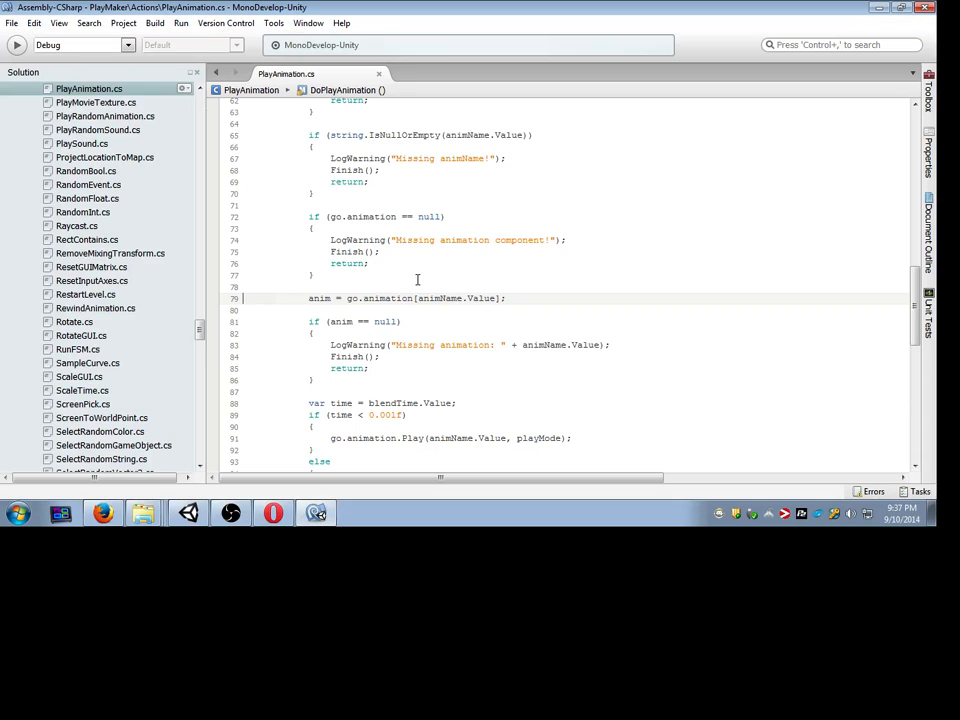
pyautogui.click(886, 10)
pyautogui.click(636, 252)
pyautogui.click(643, 239)
pyautogui.click(645, 218)
pyautogui.click(649, 249)
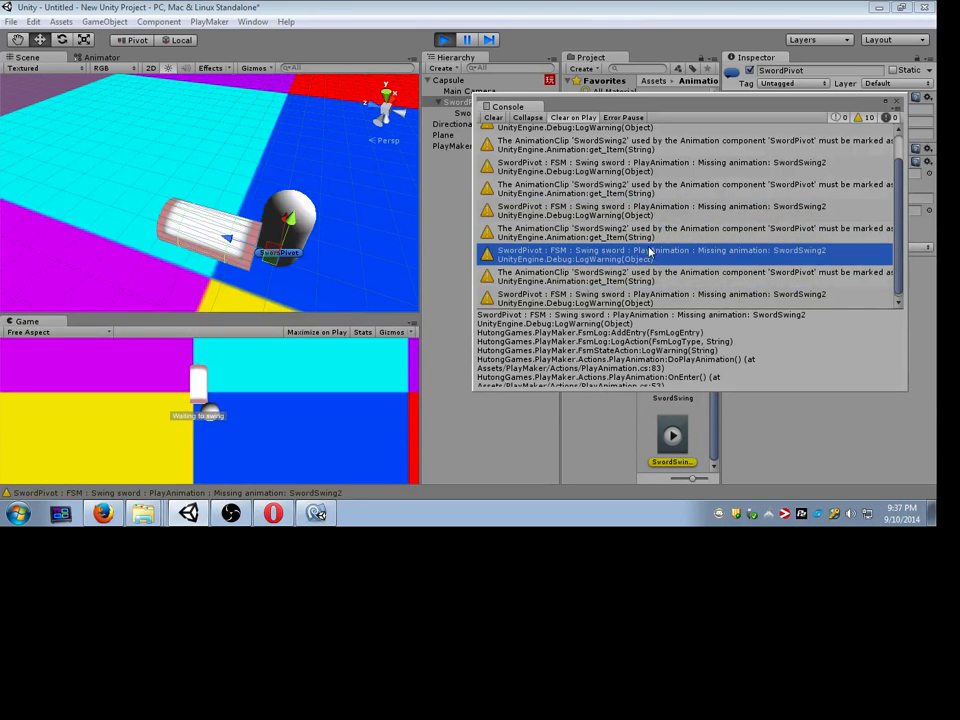
pyautogui.click(643, 273)
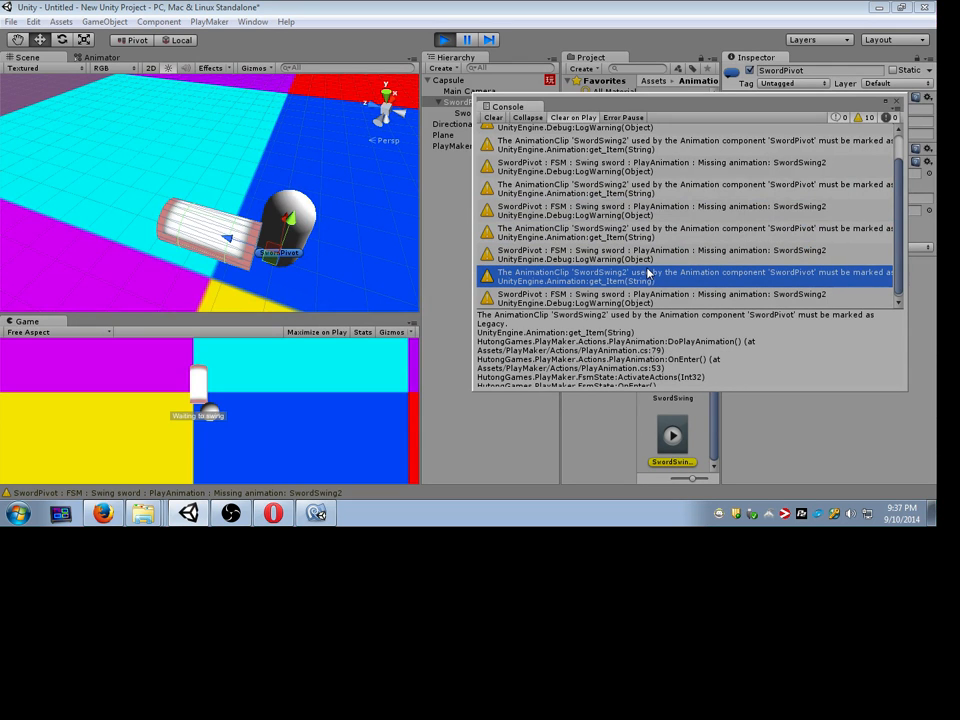
pyautogui.click(613, 255)
pyautogui.click(630, 275)
pyautogui.click(648, 252)
pyautogui.moveTo(680, 105); pyautogui.dragTo(490, 189)
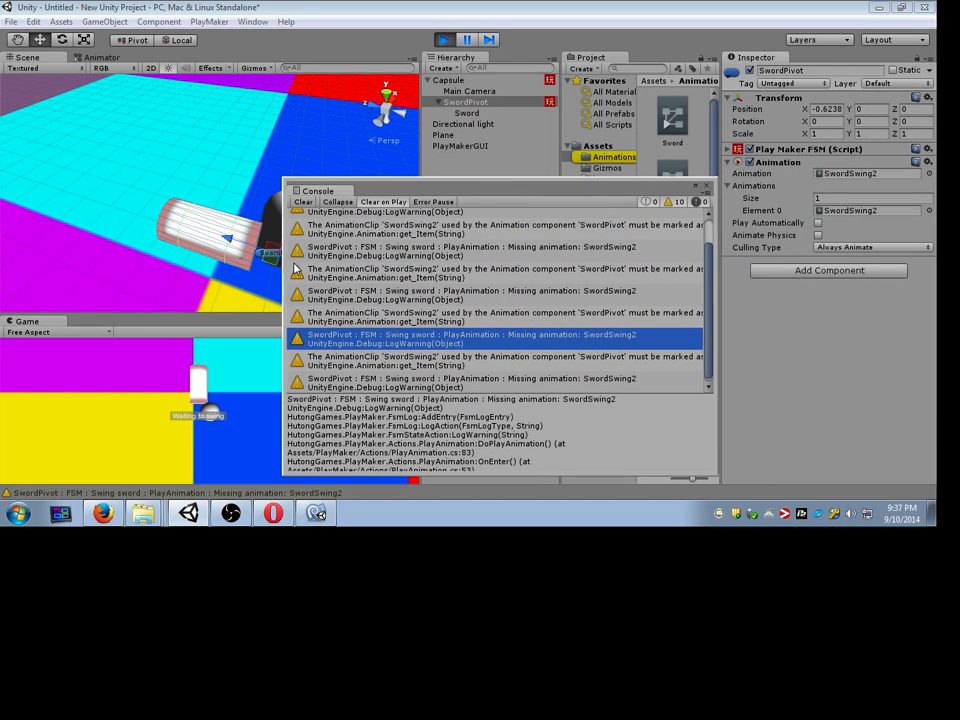
# Step: Narrow and reposition the Console beside the warnings, and review the clips assigned to SwordPivot's Animation component
pyautogui.click(505, 360)
pyautogui.click(510, 340)
pyautogui.click(515, 360)
pyautogui.click(517, 345)
pyautogui.moveTo(717, 225); pyautogui.dragTo(587, 220)
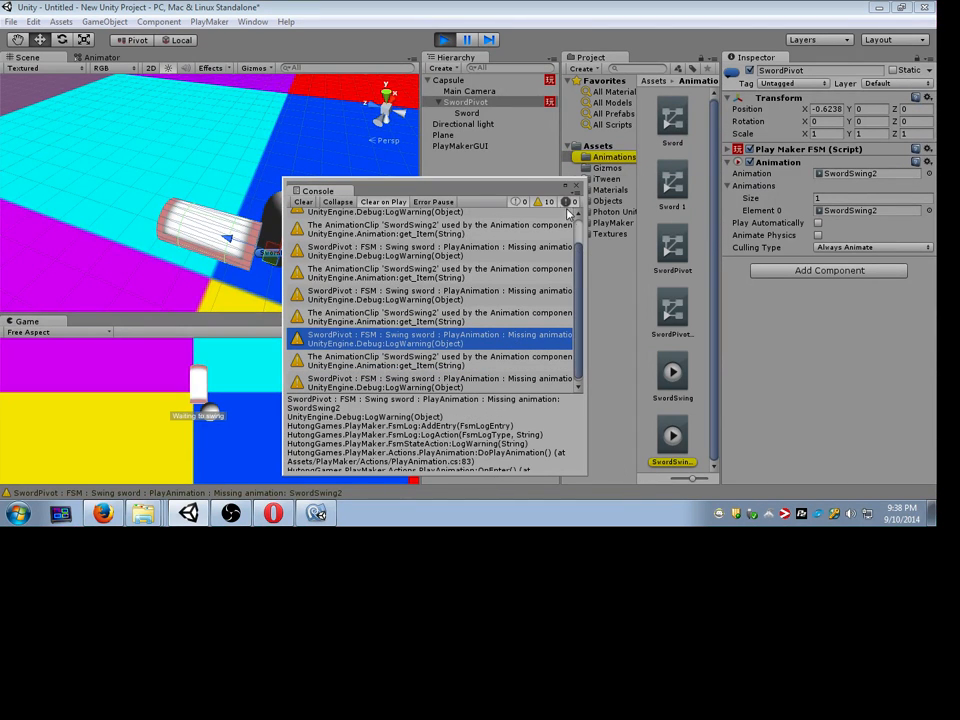
pyautogui.moveTo(509, 186); pyautogui.dragTo(433, 204)
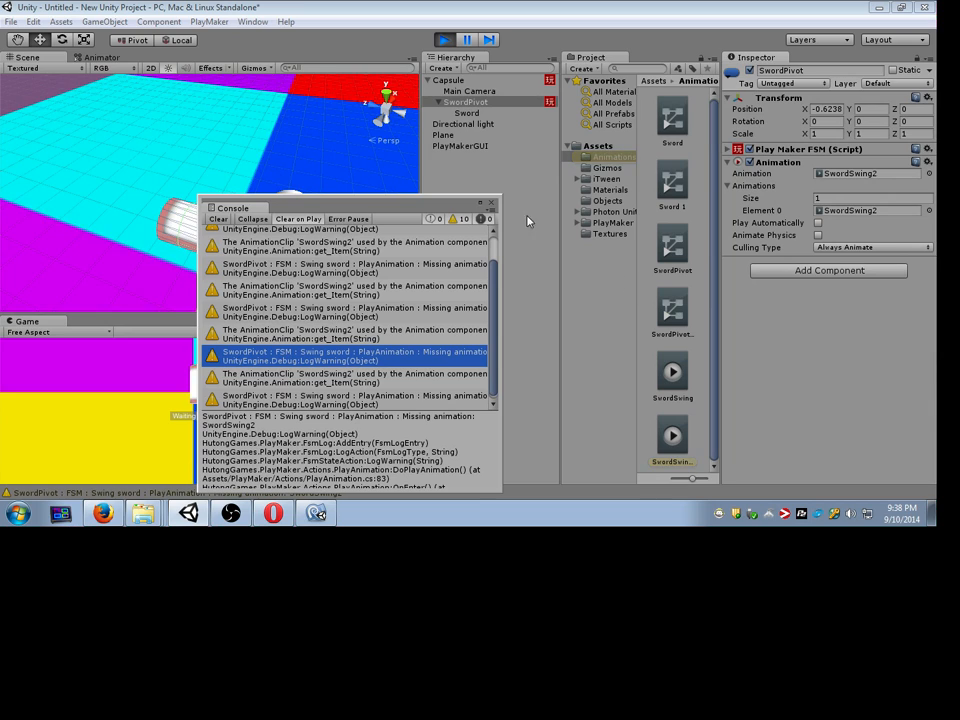
pyautogui.click(476, 104)
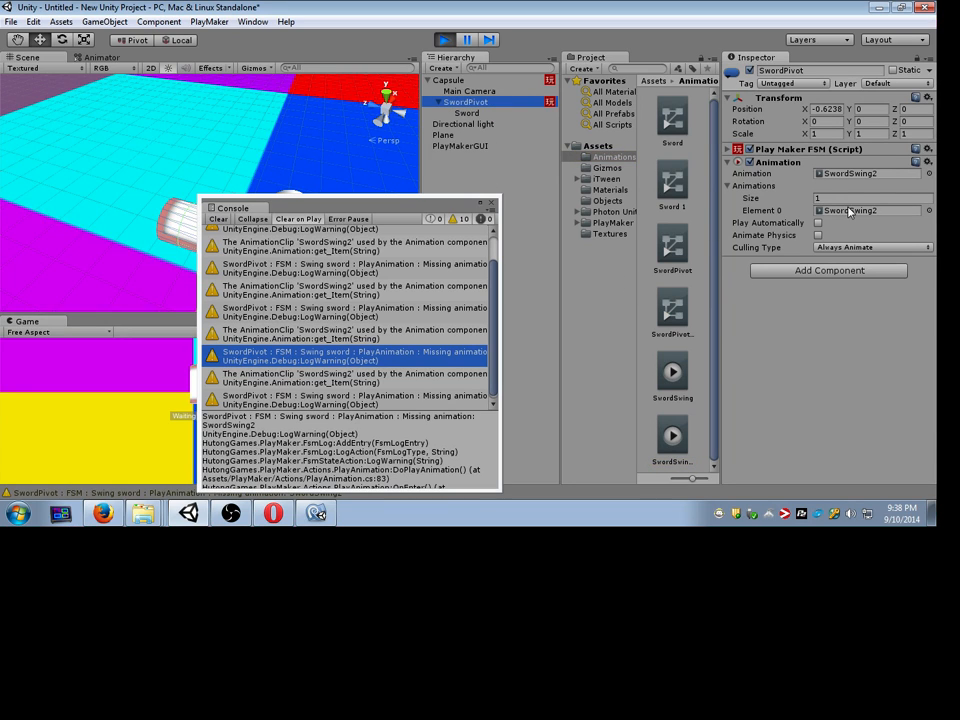
pyautogui.moveTo(414, 209); pyautogui.dragTo(498, 243)
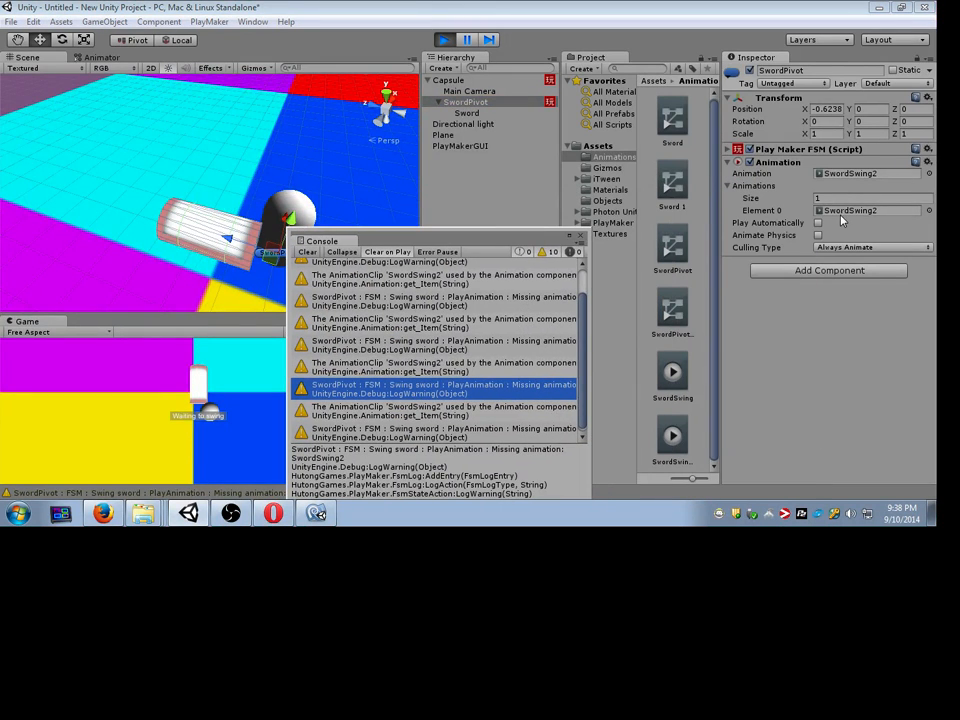
# Step: Place the Treasure_Chest_Anim model from the Objects folder in the running scene and inspect its opening clip's settings and asset commands
pyautogui.click(610, 189)
pyautogui.click(607, 200)
pyautogui.scroll(-5, 681, 241)
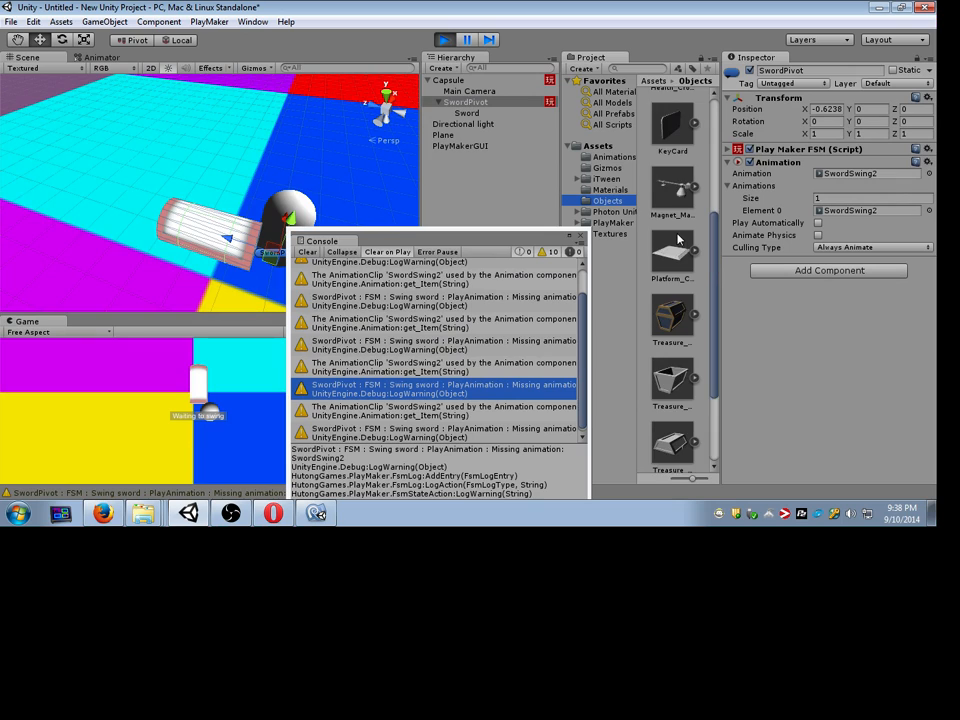
pyautogui.moveTo(681, 241); pyautogui.dragTo(292, 145)
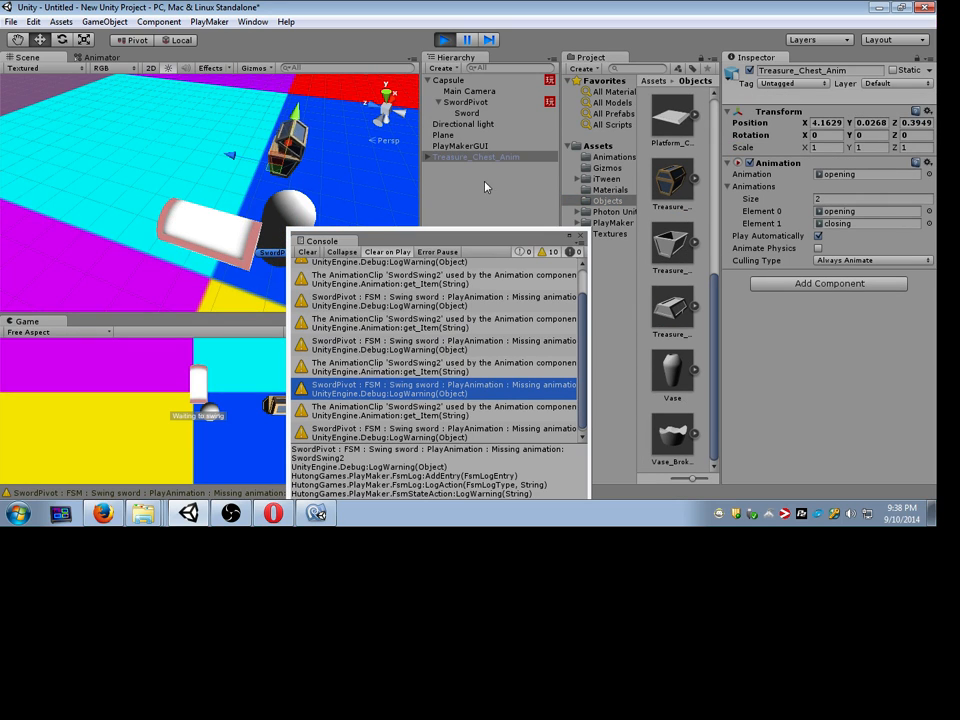
pyautogui.click(855, 211)
pyautogui.rightClick(677, 274)
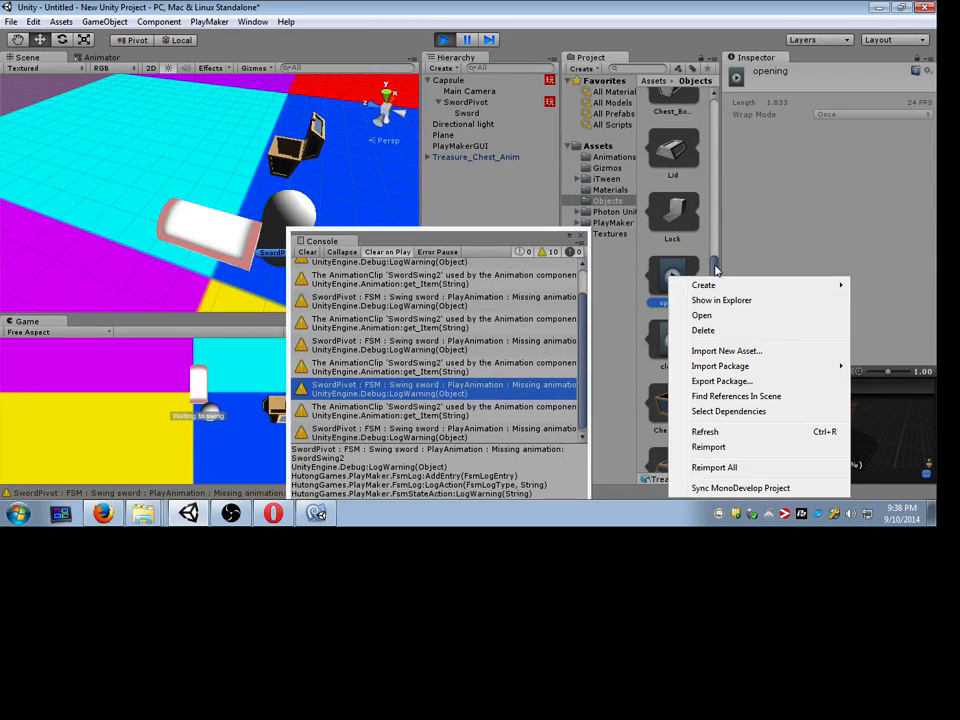
pyautogui.click(715, 265)
pyautogui.rightClick(676, 269)
pyautogui.click(823, 143)
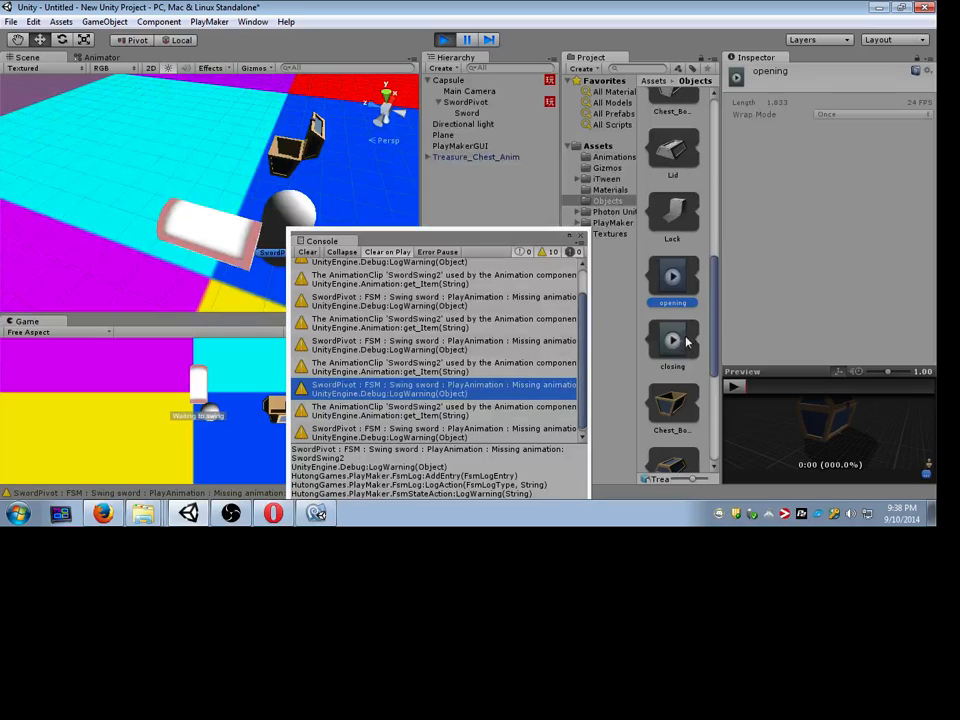
# Step: Compare the SwordSwing2 clip's settings with those of the treasure chest's opening clip, and try to open the opening clip
pyautogui.scroll(-3, 675, 280)
pyautogui.scroll(3, 680, 300)
pyautogui.click(610, 157)
pyautogui.click(673, 433)
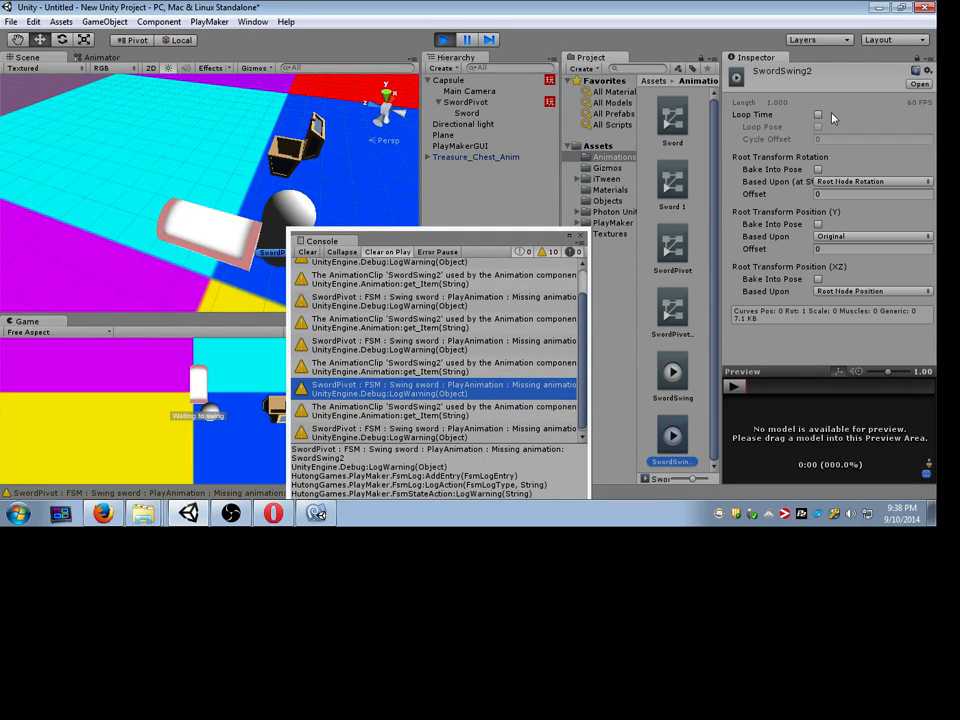
pyautogui.click(610, 190)
pyautogui.click(617, 201)
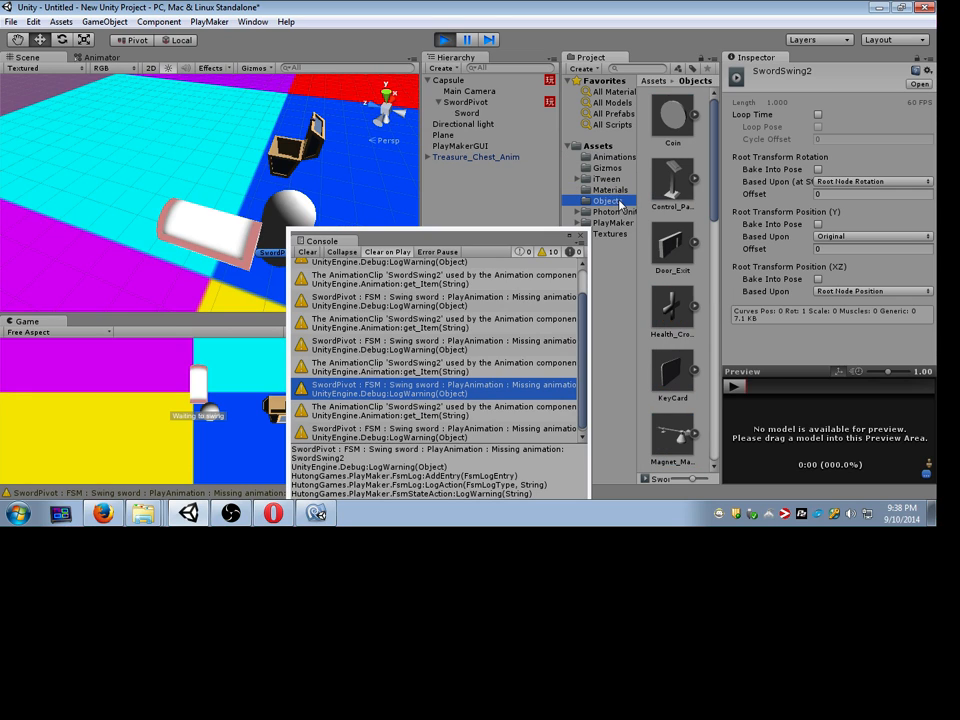
pyautogui.scroll(-10, 672, 263)
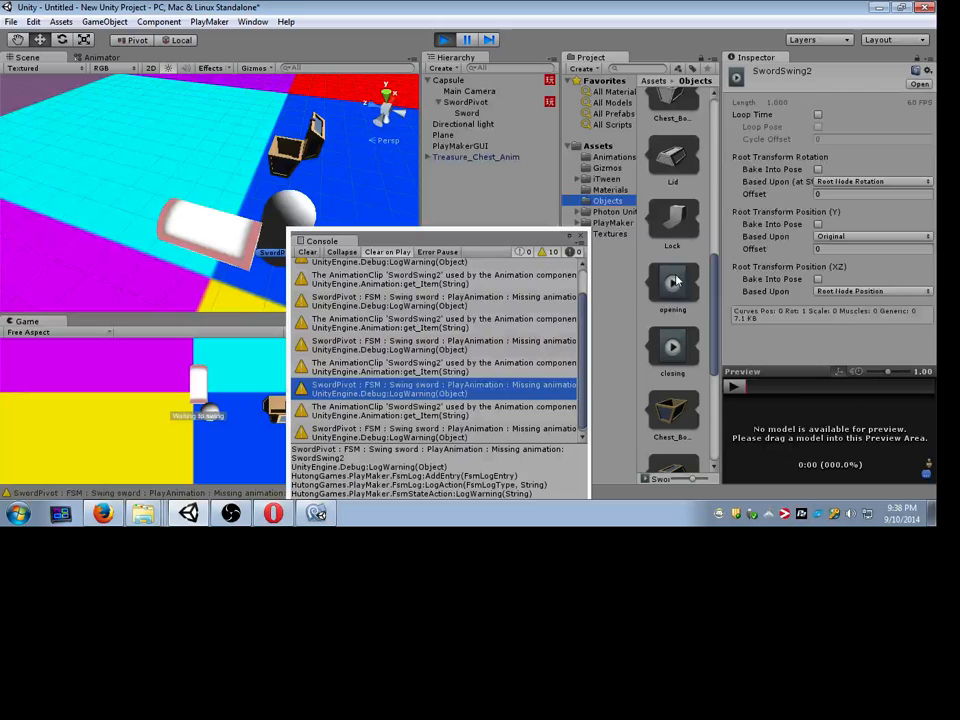
pyautogui.click(672, 283)
pyautogui.doubleClick(674, 285)
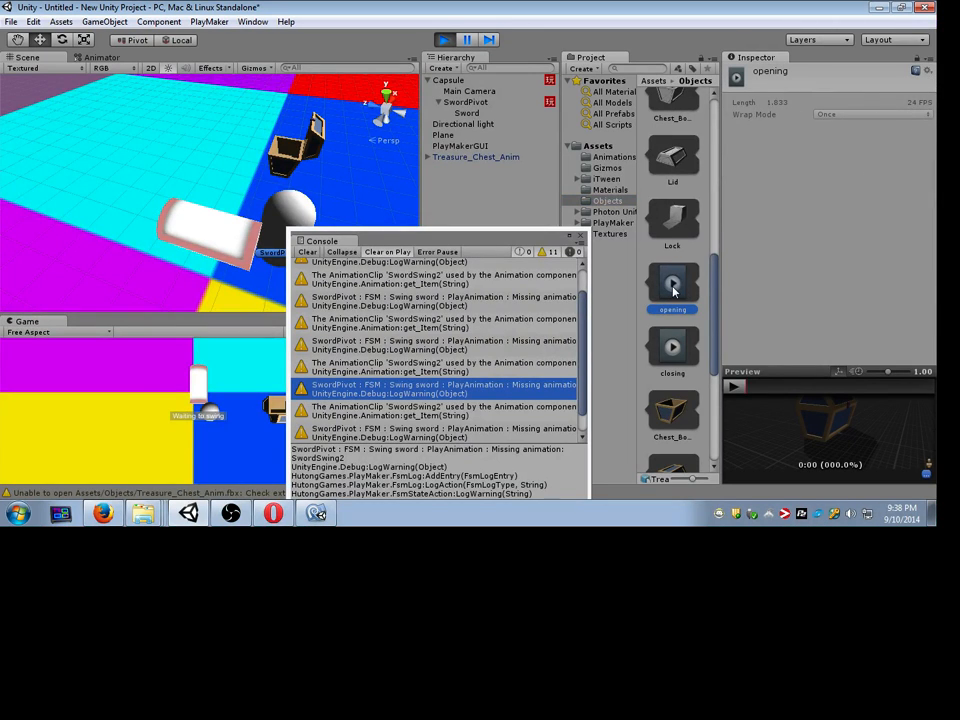
pyautogui.rightClick(673, 286)
# Step: Examine the Lid rotation curves of Treasure_Chest_Anim's opening and closing clips in the Animation window, and close that window
pyautogui.click(669, 170)
pyautogui.scroll(2, 688, 195)
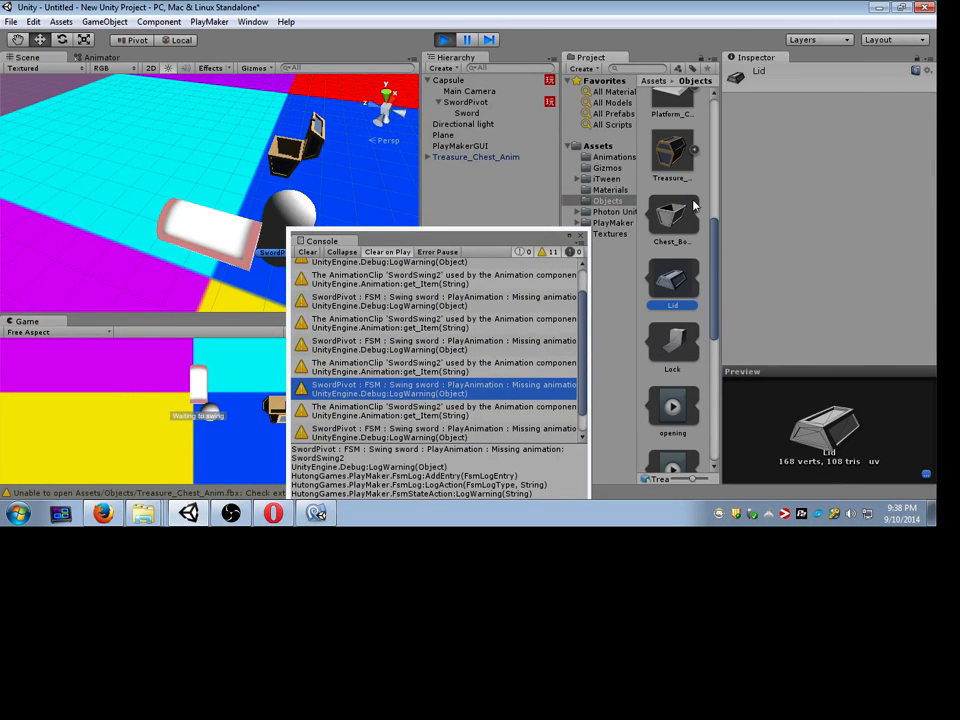
pyautogui.click(667, 160)
pyautogui.click(209, 21)
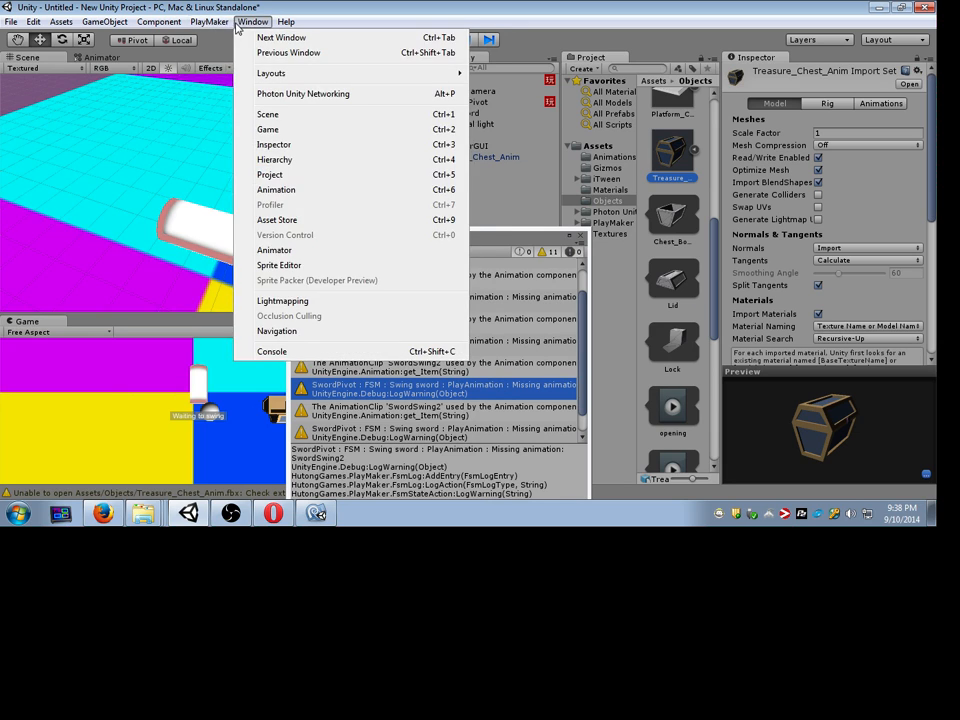
pyautogui.moveTo(250, 22)
pyautogui.click(280, 189)
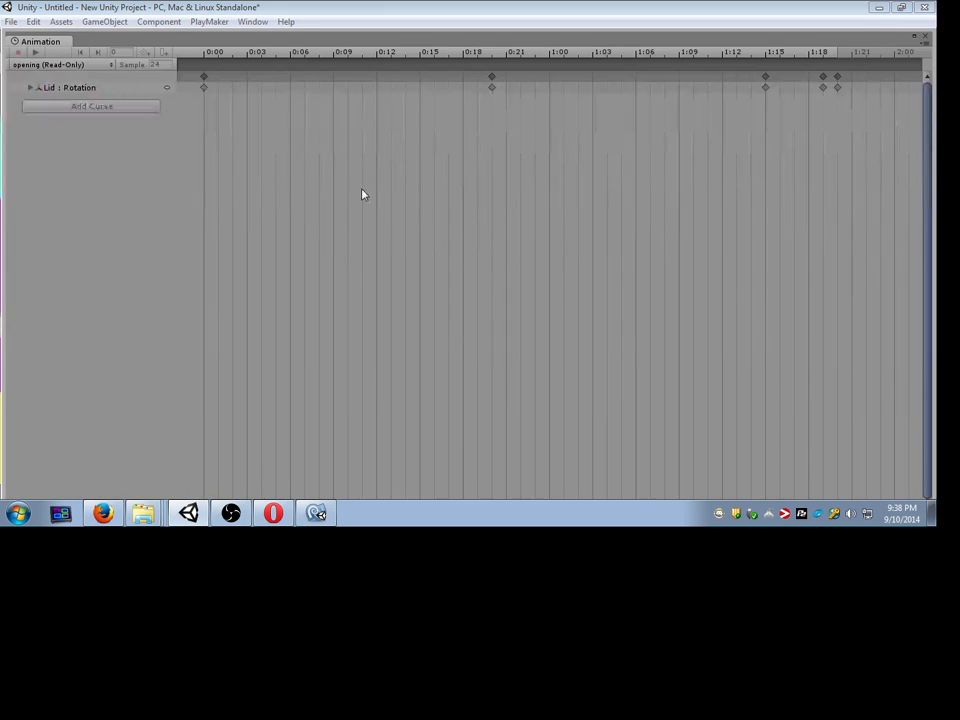
pyautogui.click(30, 87)
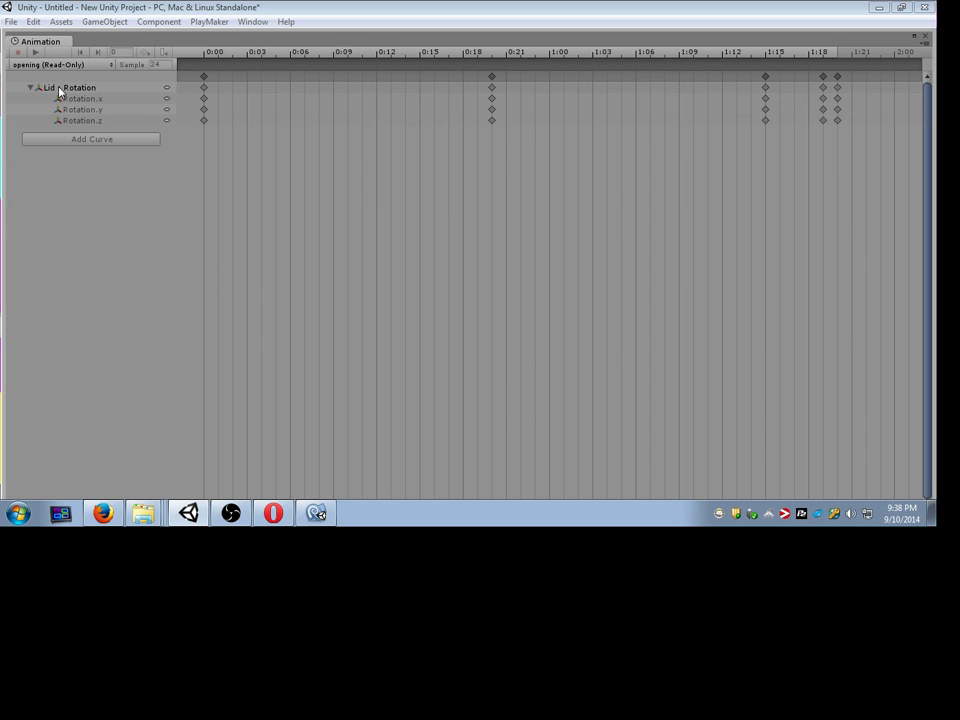
pyautogui.click(86, 89)
pyautogui.click(77, 65)
pyautogui.click(66, 92)
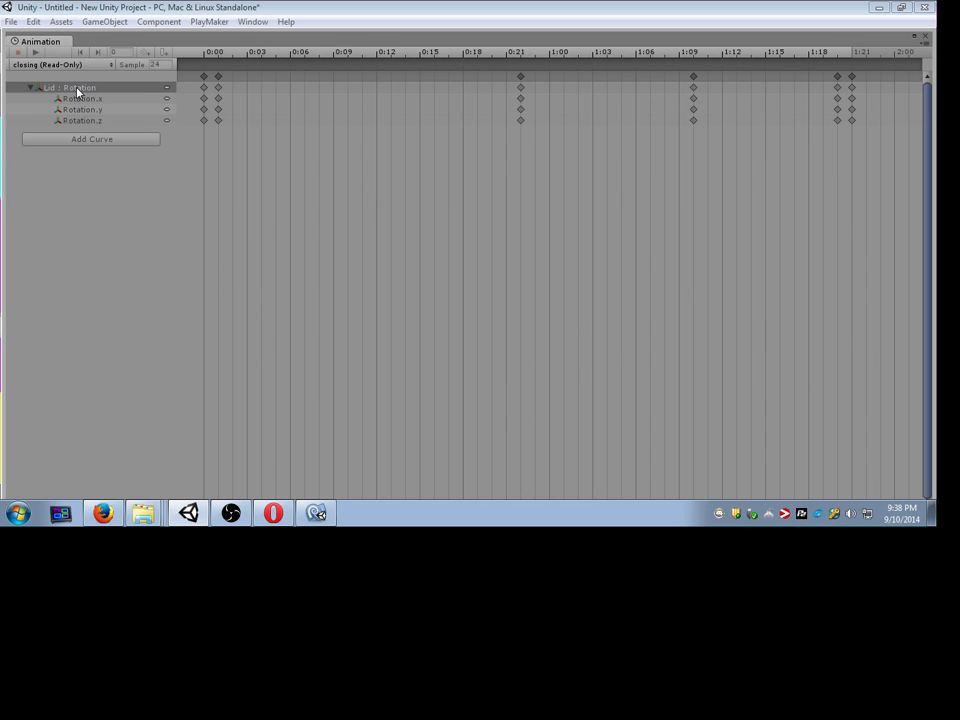
pyautogui.click(60, 64)
pyautogui.click(62, 77)
pyautogui.click(915, 39)
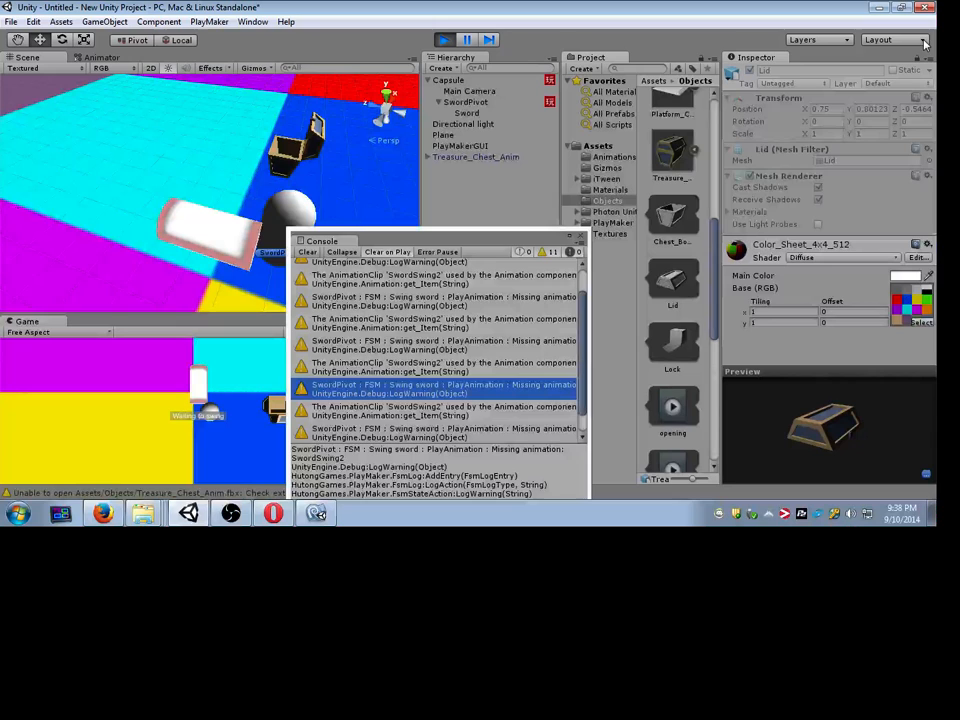
# Step: Close the Console, enlarge the Game view with SwordPivot selected, and stop the running game
pyautogui.click(581, 237)
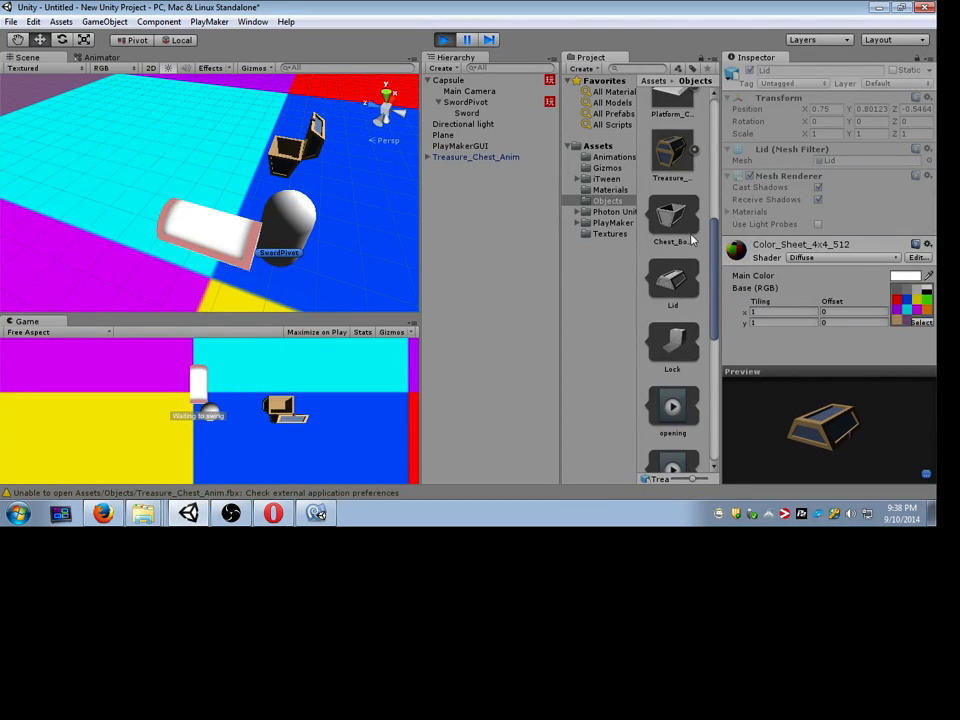
pyautogui.moveTo(716, 254); pyautogui.dragTo(717, 428)
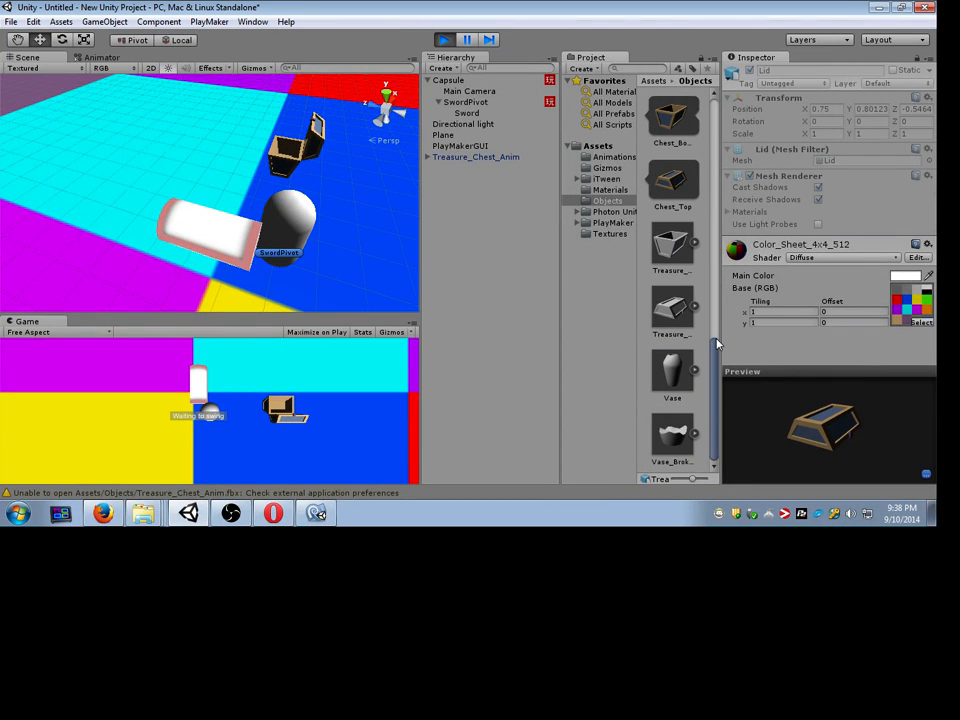
pyautogui.moveTo(716, 351); pyautogui.dragTo(722, 351)
pyautogui.click(578, 179)
pyautogui.click(464, 102)
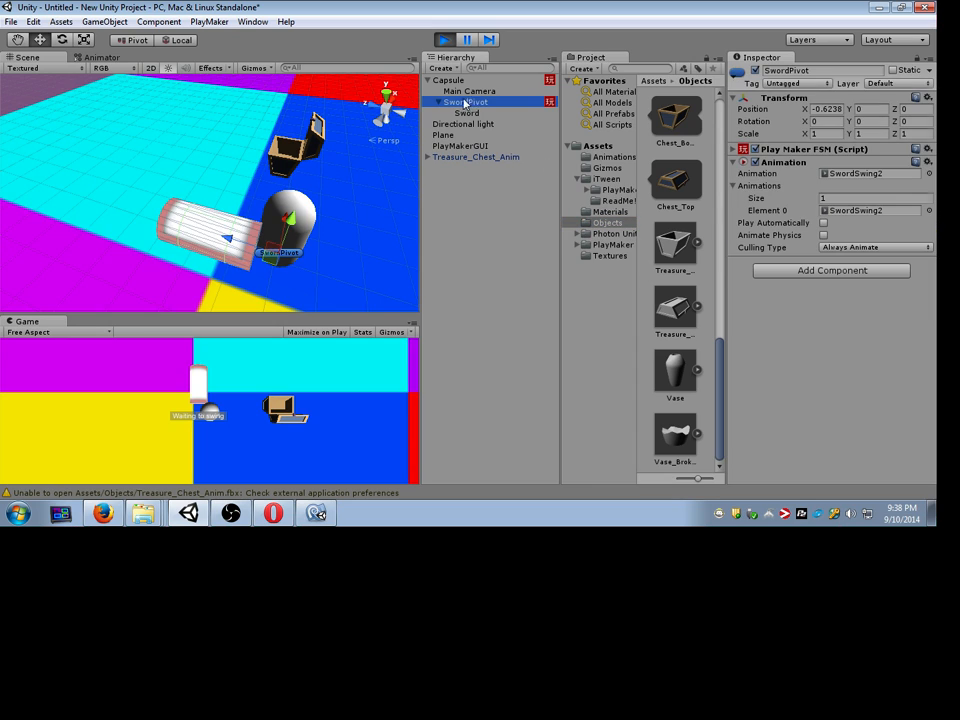
pyautogui.moveTo(381, 314); pyautogui.dragTo(398, 203)
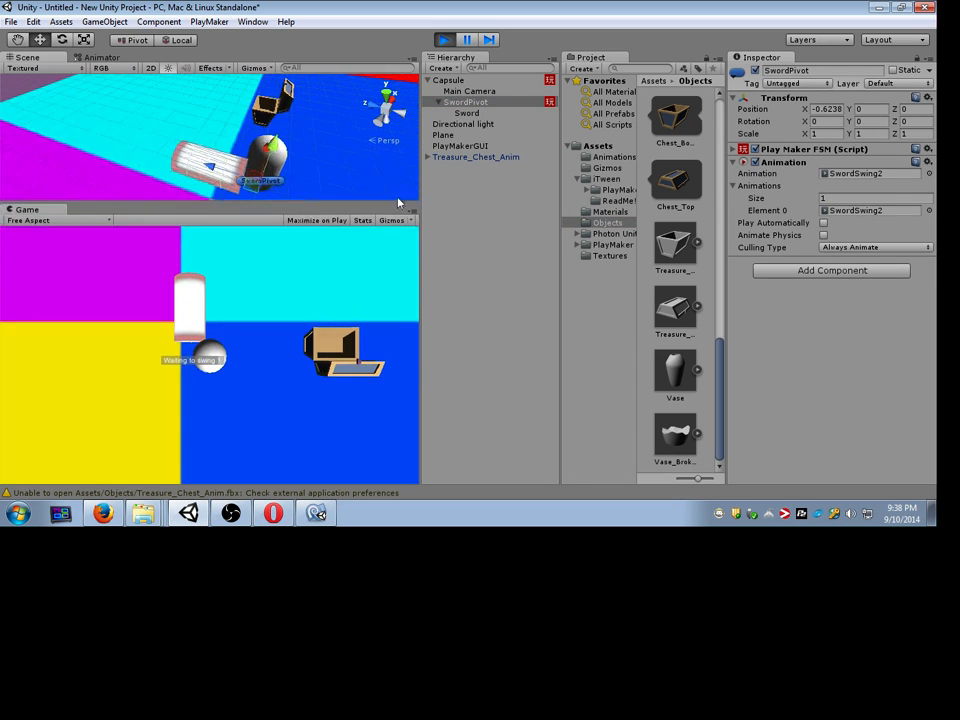
pyautogui.click(453, 38)
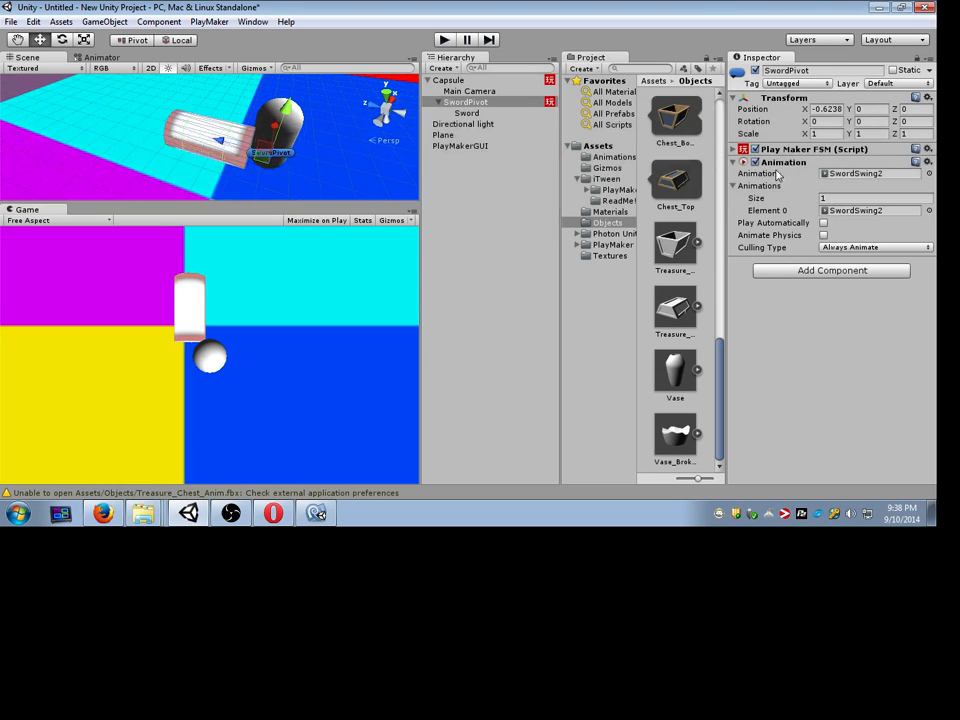
# Step: Turn on Play Automatically for SwordPivot's Animation component and test the game in play mode
pyautogui.click(757, 162)
pyautogui.click(823, 223)
pyautogui.click(757, 162)
pyautogui.click(445, 39)
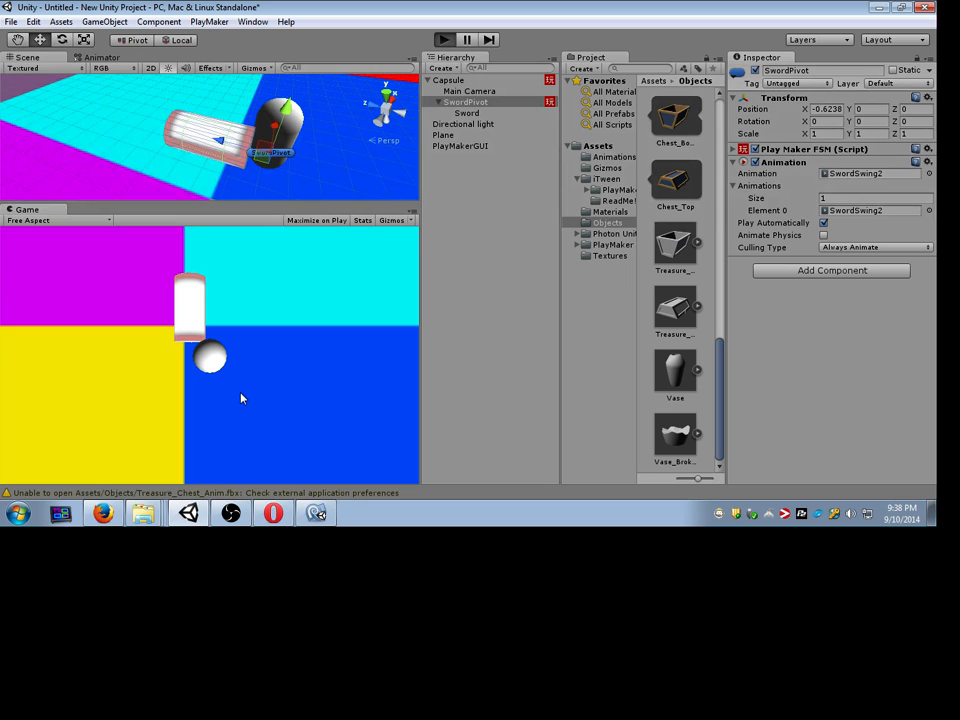
pyautogui.hotkey('alt', 'Tab')
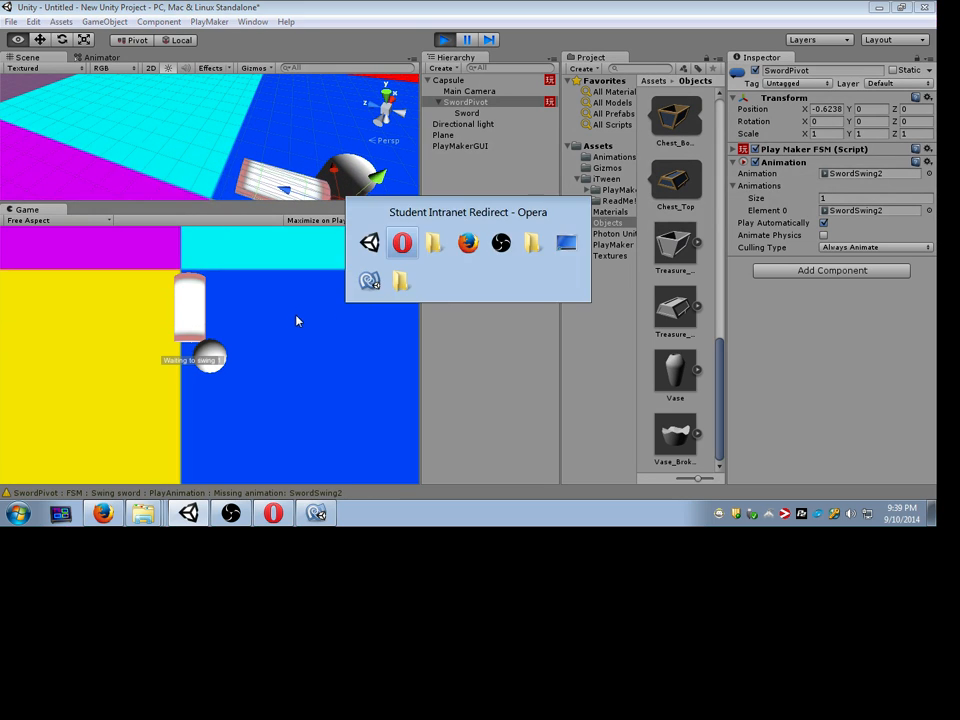
pyautogui.click(445, 39)
# Step: Add an Animator component to SwordPivot and run the game briefly to test it
pyautogui.click(831, 270)
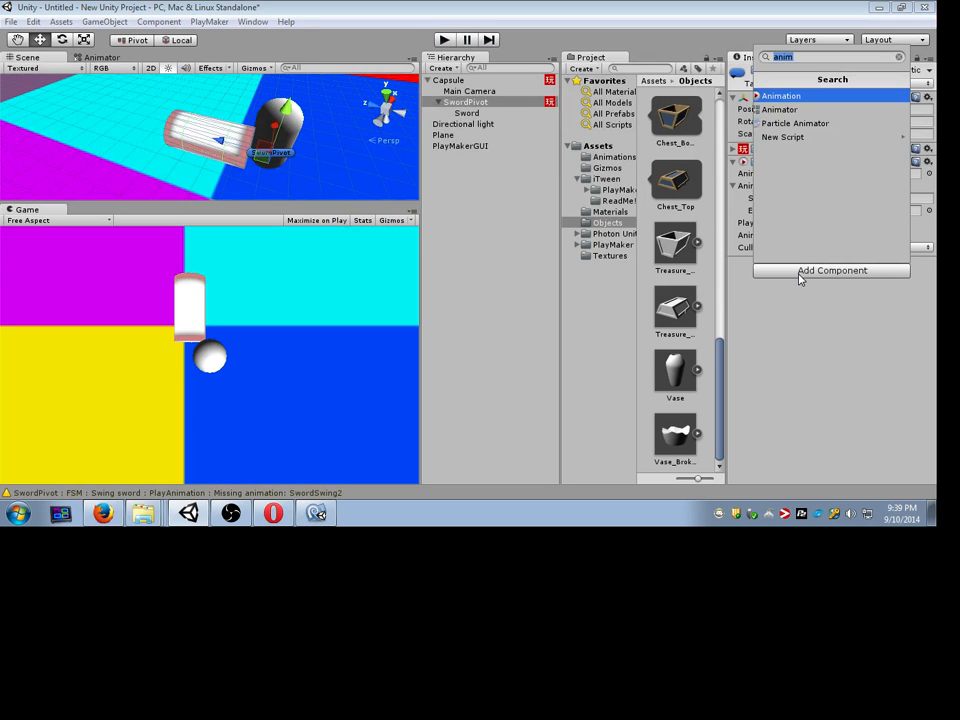
pyautogui.click(790, 109)
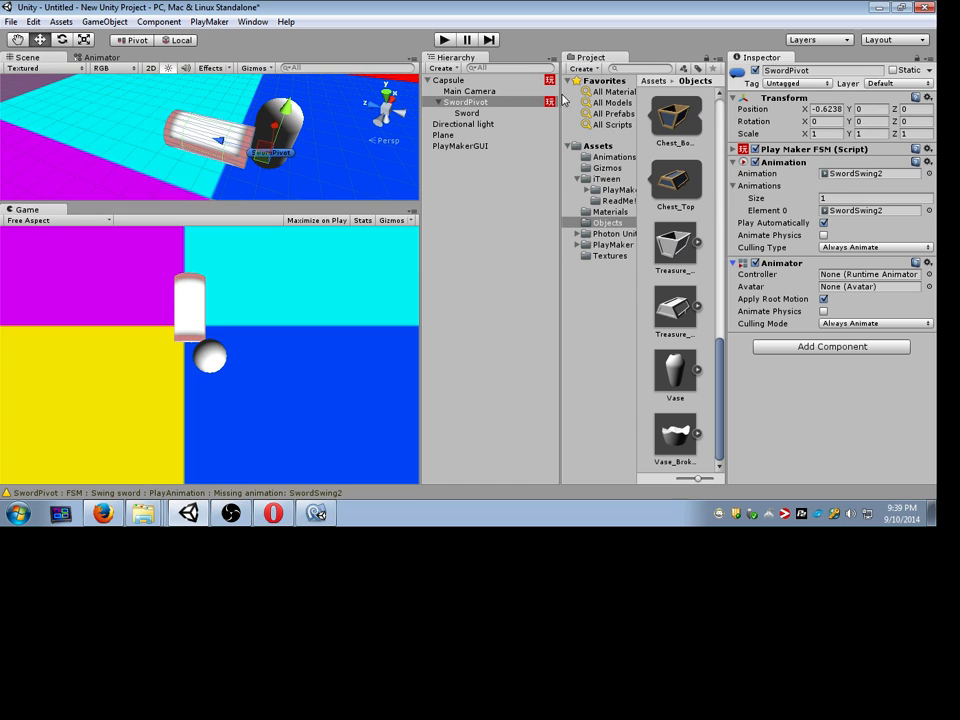
pyautogui.click(445, 40)
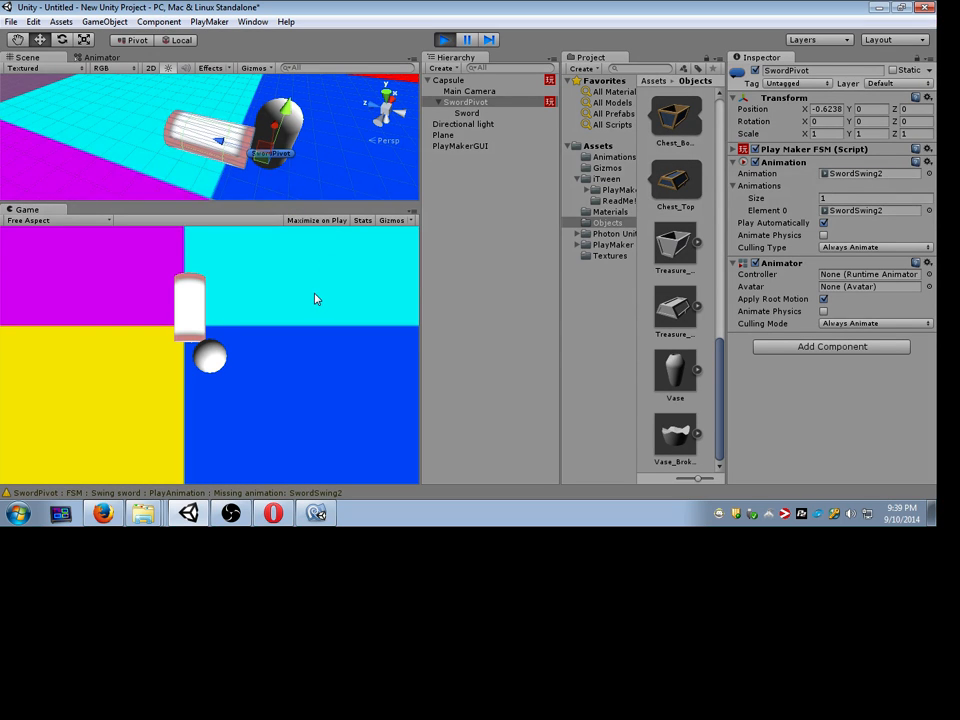
pyautogui.click(445, 40)
# Step: Clear the default clip of SwordPivot's Animation component and reassign SwordSwing2 to Element 0 of its animations
pyautogui.click(870, 210)
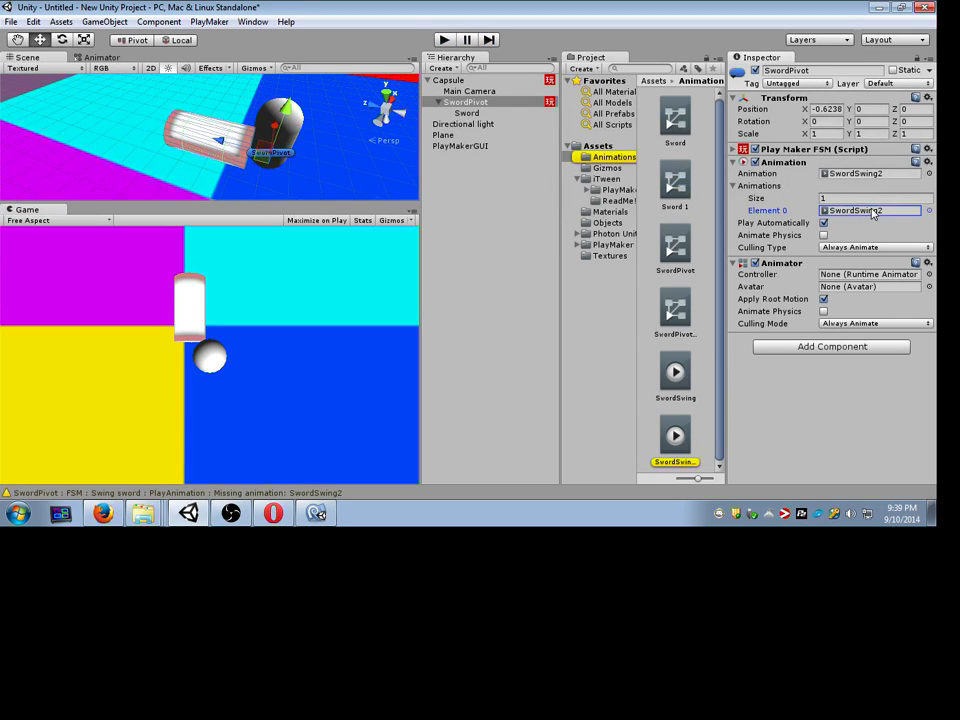
pyautogui.press('Delete')
pyautogui.click(864, 198)
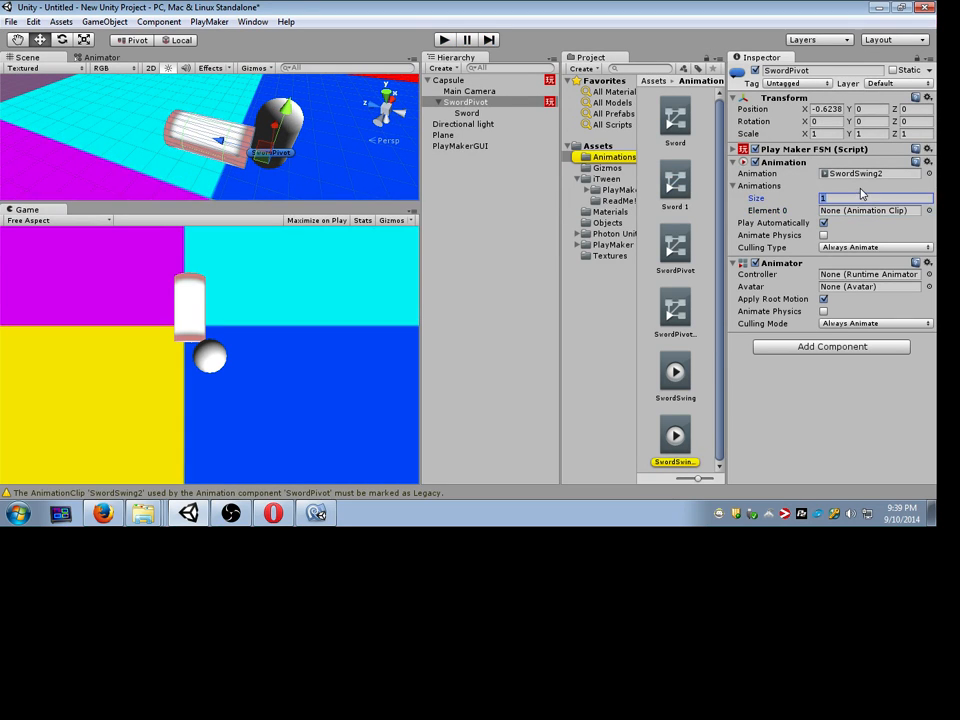
pyautogui.click(862, 174)
pyautogui.press('Delete')
pyautogui.click(836, 211)
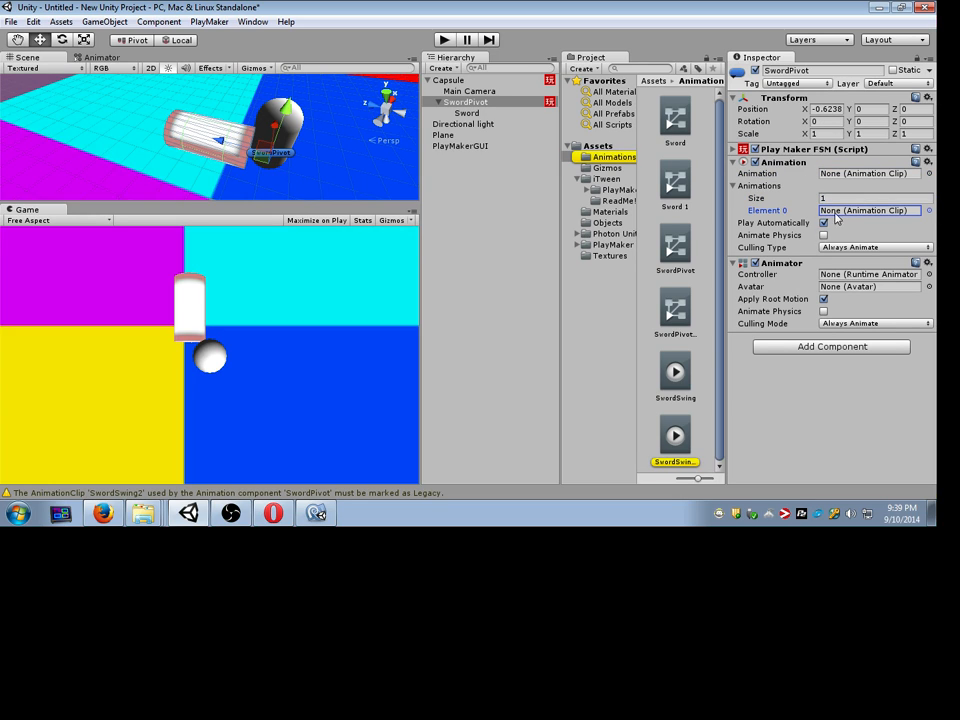
pyautogui.moveTo(659, 447); pyautogui.dragTo(848, 218)
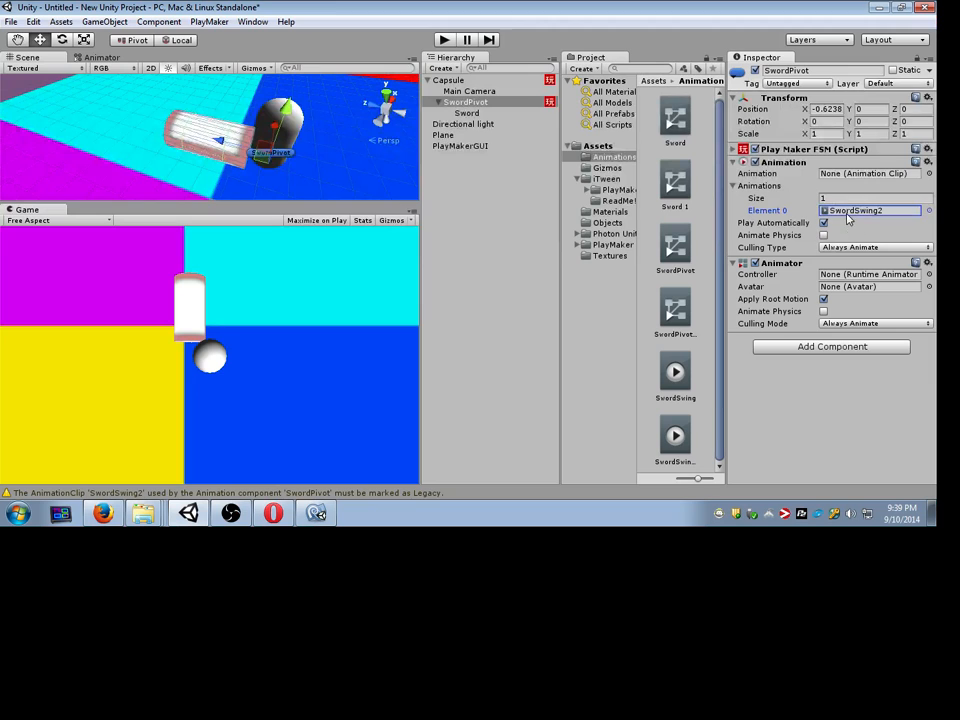
pyautogui.hotkey('ctrl', 's')
pyautogui.press('Escape')
# Step: Test the SwordPivot 1 controller on SwordPivot's Animator while the game is running, and stop the game
pyautogui.click(452, 46)
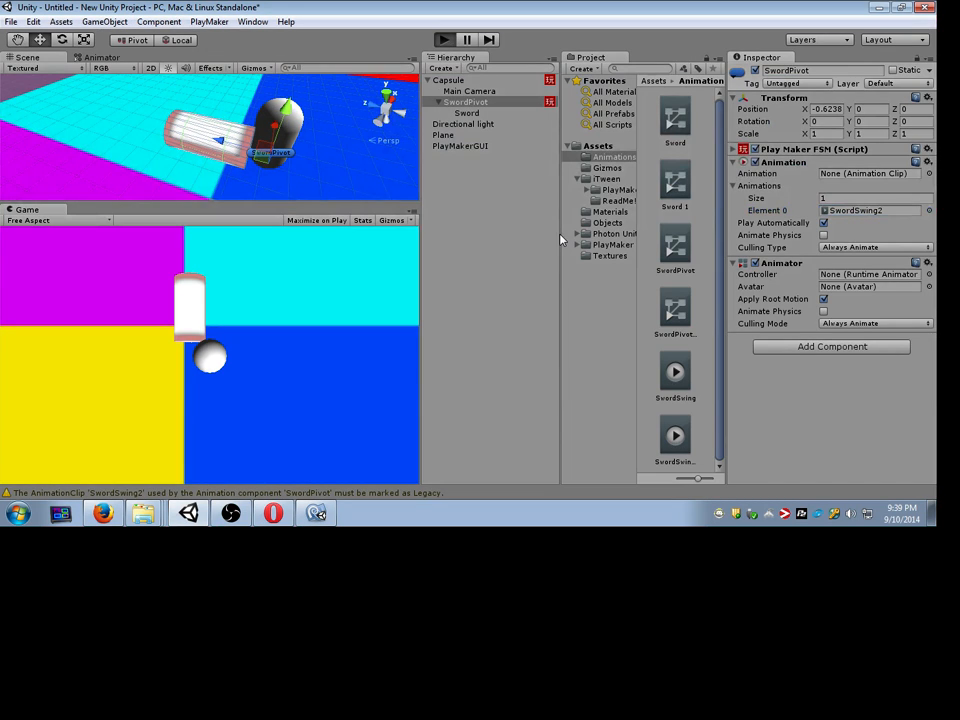
pyautogui.moveTo(675, 245); pyautogui.dragTo(872, 274)
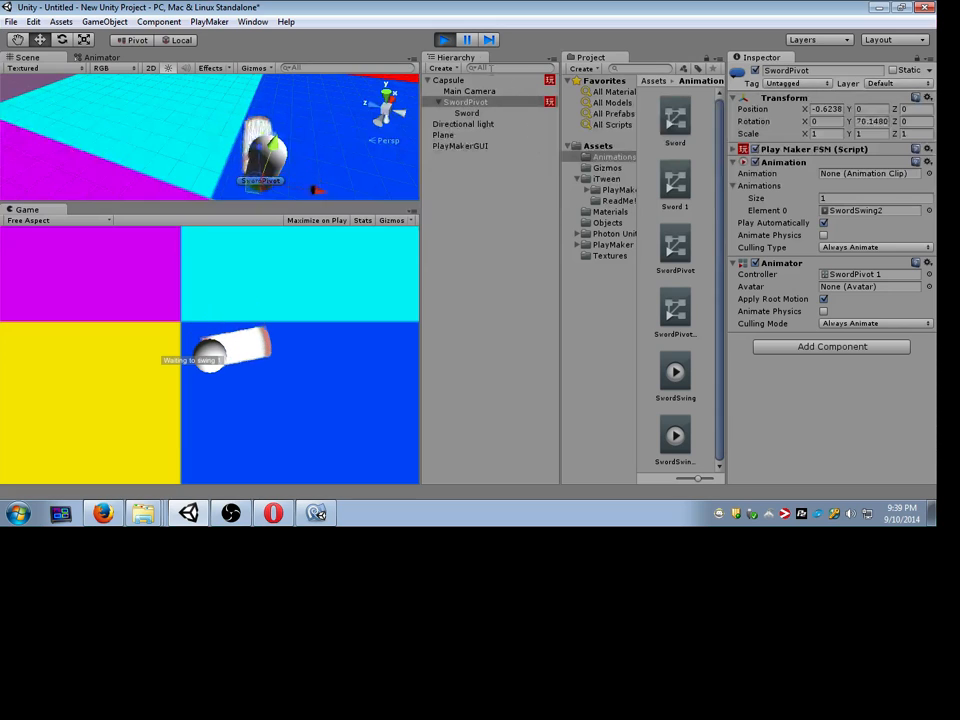
pyautogui.click(444, 40)
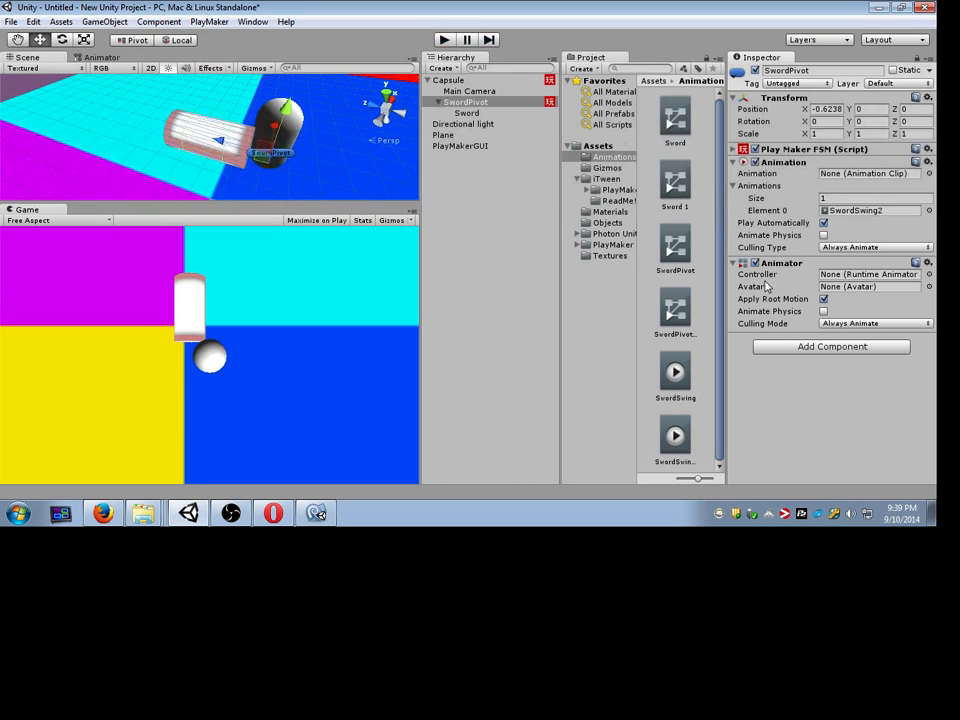
# Step: Assign the SwordPivot 1 controller to SwordPivot's Animator component and open that controller for editing
pyautogui.moveTo(677, 317); pyautogui.dragTo(857, 275)
pyautogui.click(670, 307)
pyautogui.doubleClick(670, 311)
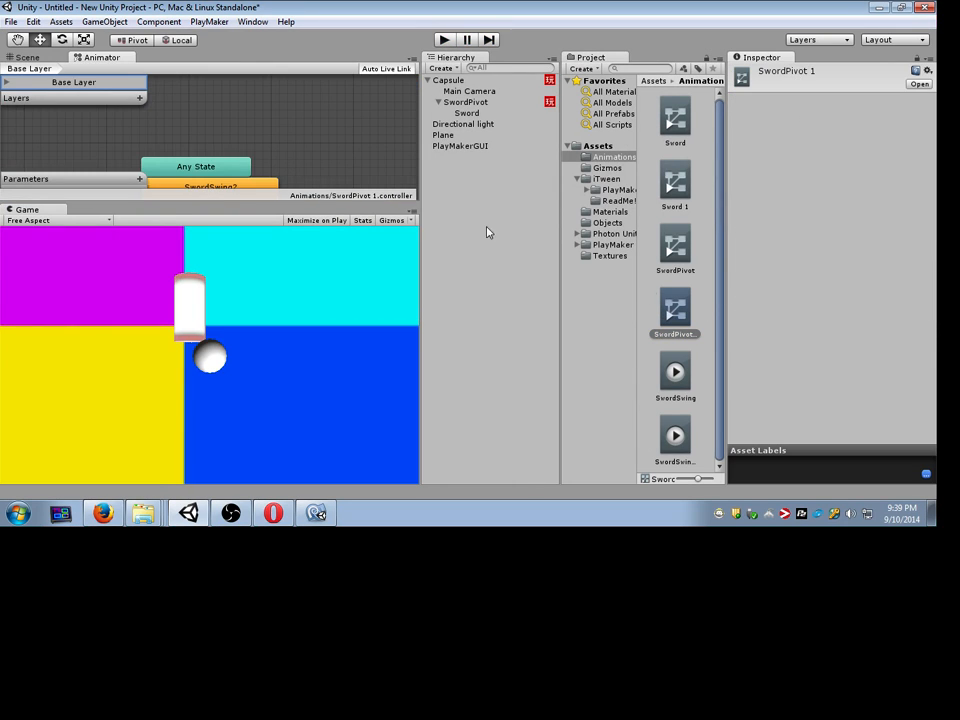
# Step: Enlarge the Animator view and spread the Any State and SwordSwing2 nodes apart in the Base Layer
pyautogui.moveTo(196, 198); pyautogui.dragTo(196, 318)
pyautogui.click(237, 188)
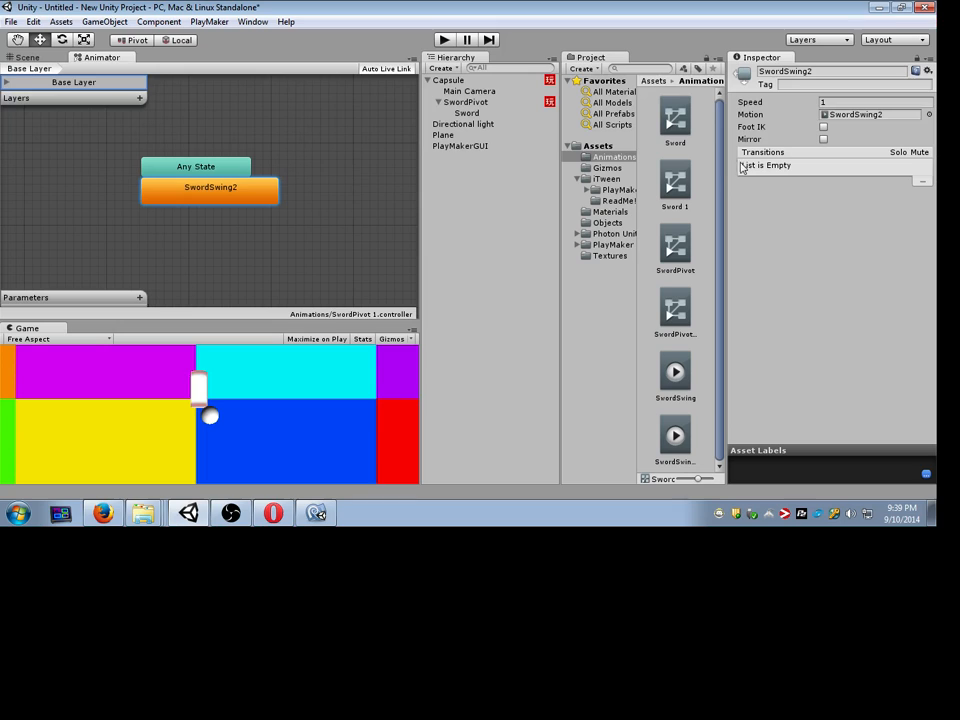
pyautogui.moveTo(221, 170); pyautogui.dragTo(220, 140)
pyautogui.rightClick(211, 140)
pyautogui.moveTo(222, 195); pyautogui.dragTo(221, 214)
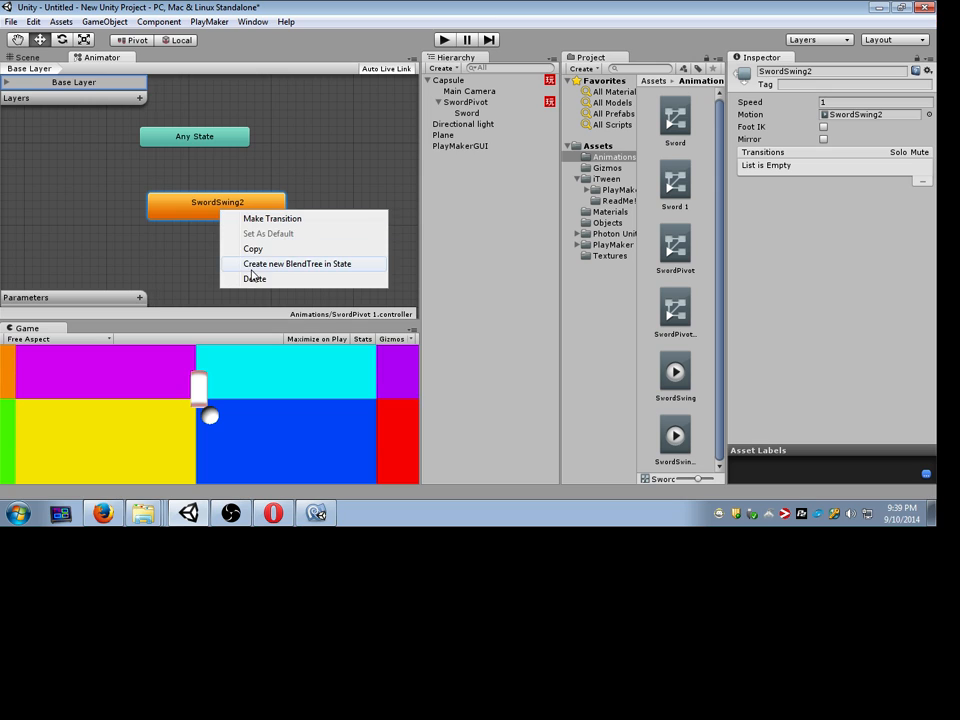
# Step: Create an empty state beside Any State in the Base Layer and set it as the default state
pyautogui.click(291, 154)
pyautogui.rightClick(291, 154)
pyautogui.moveTo(322, 161)
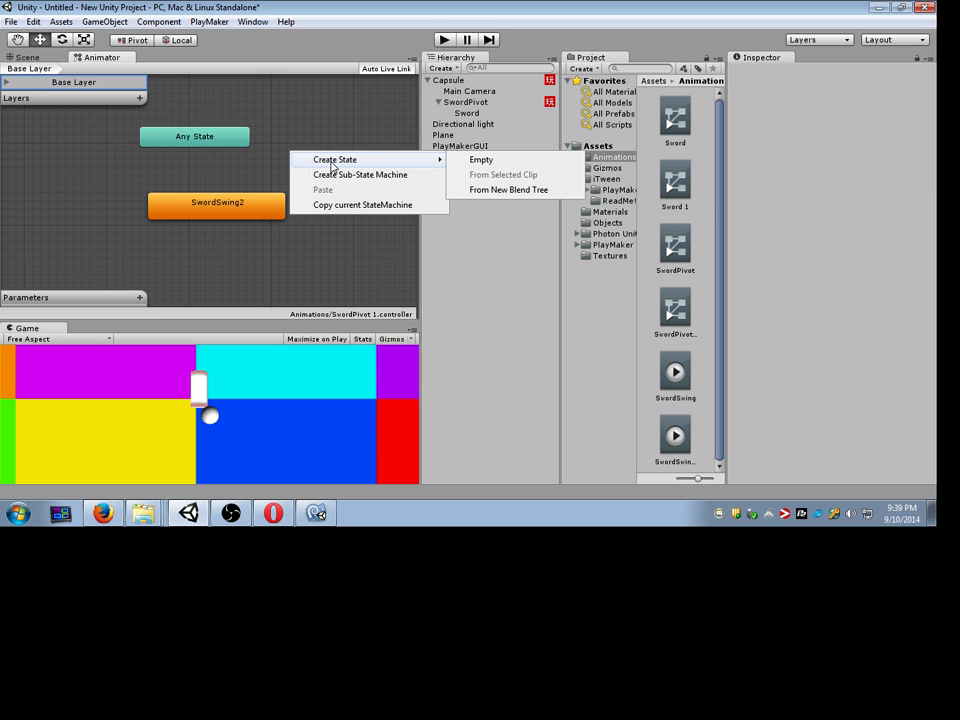
pyautogui.click(492, 161)
pyautogui.moveTo(355, 160); pyautogui.dragTo(338, 140)
pyautogui.rightClick(338, 140)
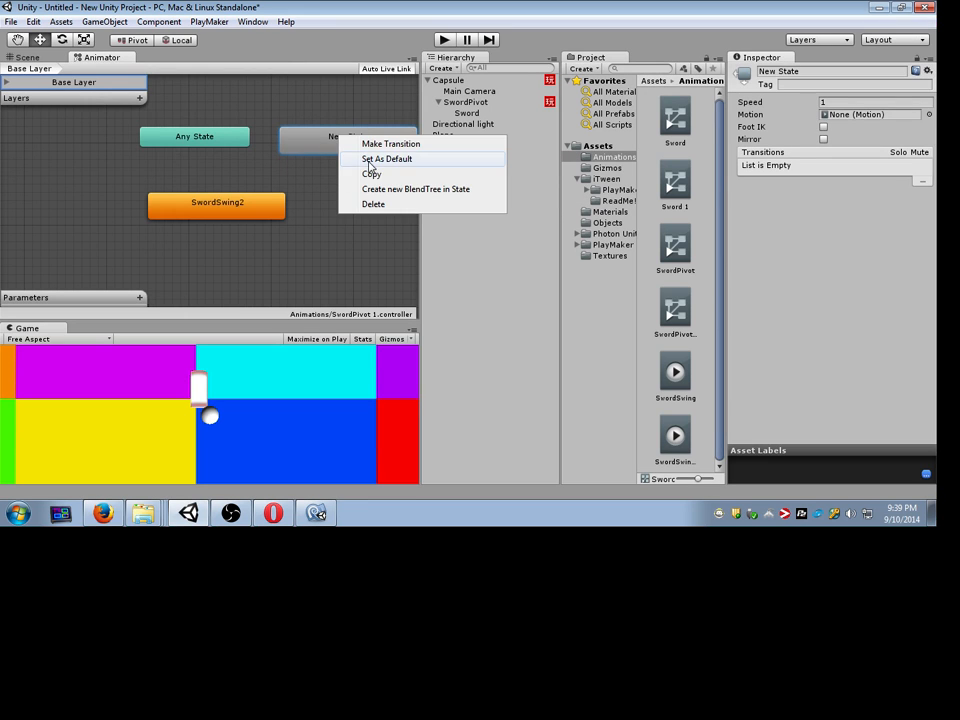
pyautogui.click(375, 156)
# Step: Test the game in play mode while viewing the controller's states, nudge the SwordSwing2 node, and stop the game
pyautogui.hotkey('ctrl', 'p')
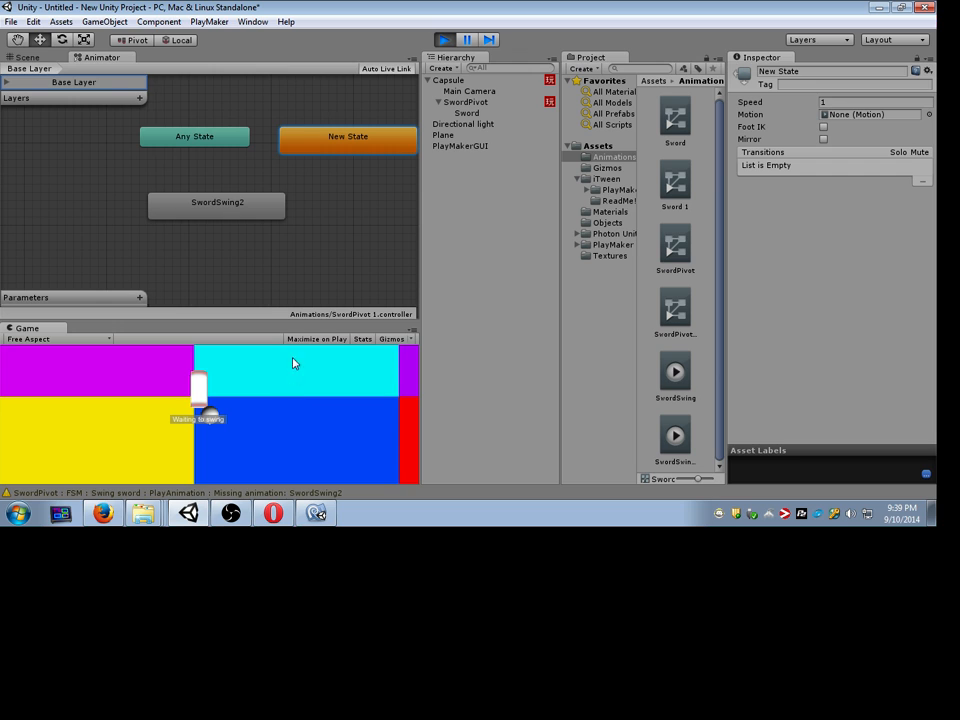
pyautogui.moveTo(296, 321); pyautogui.dragTo(296, 275)
pyautogui.click(216, 205)
pyautogui.moveTo(216, 205); pyautogui.dragTo(208, 197)
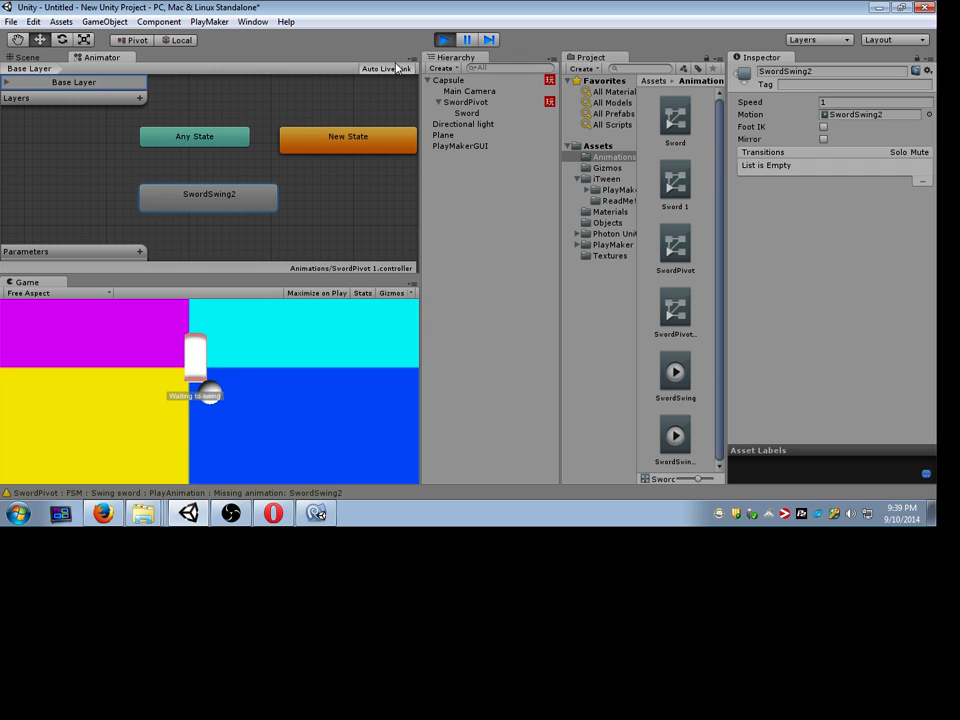
pyautogui.hotkey('ctrl', 'p')
# Step: Toggle SwordPivot's Animation component off and on, and test the game with its Animator component disabled
pyautogui.click(46, 59)
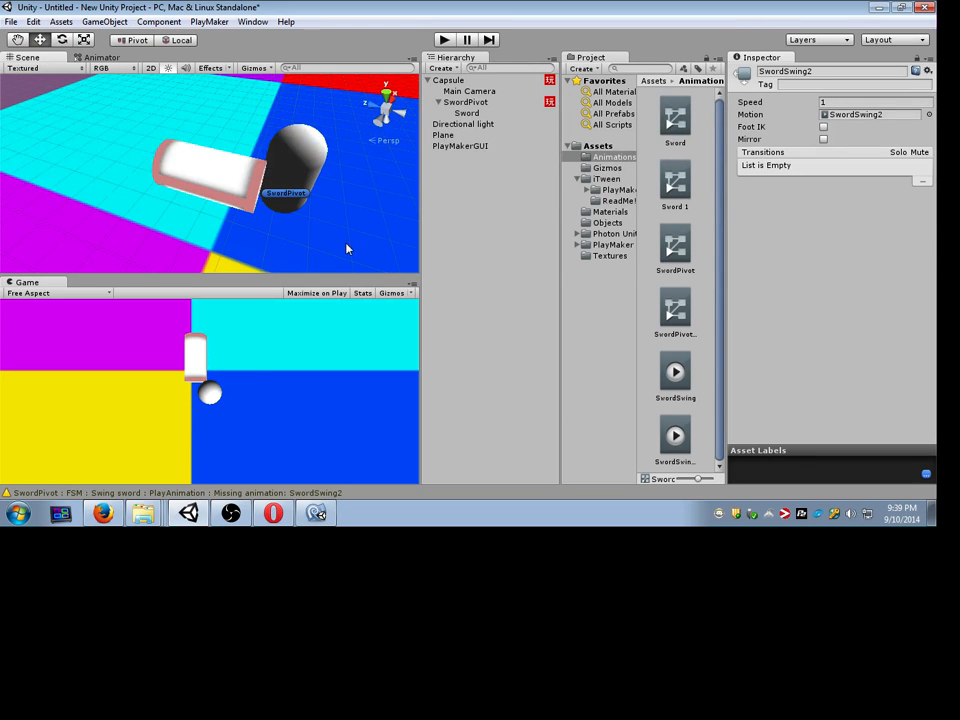
pyautogui.click(474, 104)
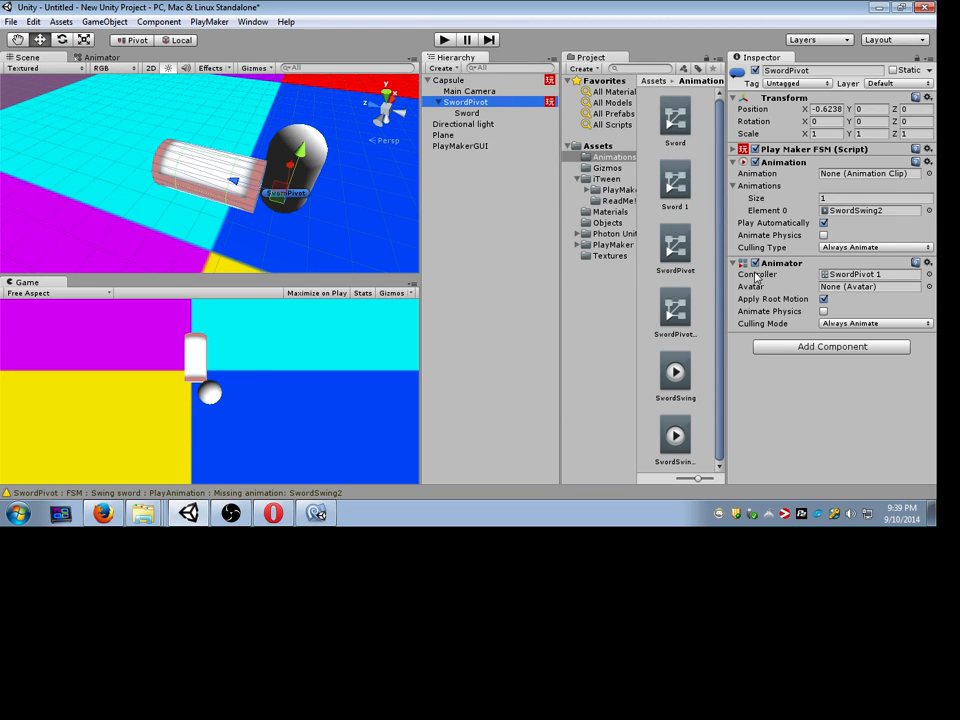
pyautogui.click(755, 163)
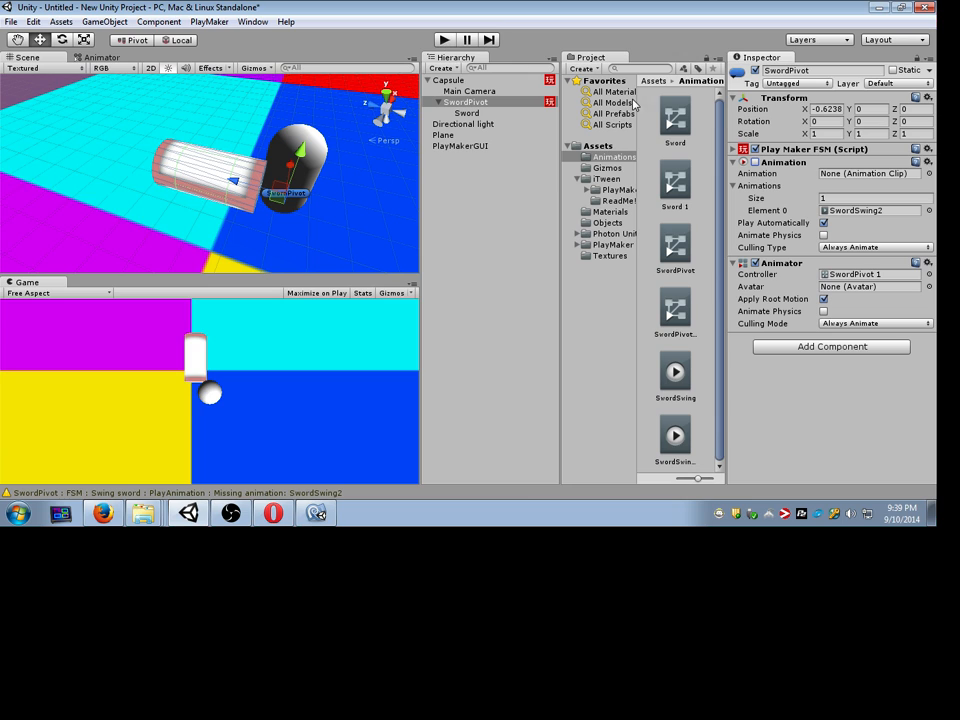
pyautogui.click(755, 263)
pyautogui.click(755, 162)
pyautogui.click(444, 40)
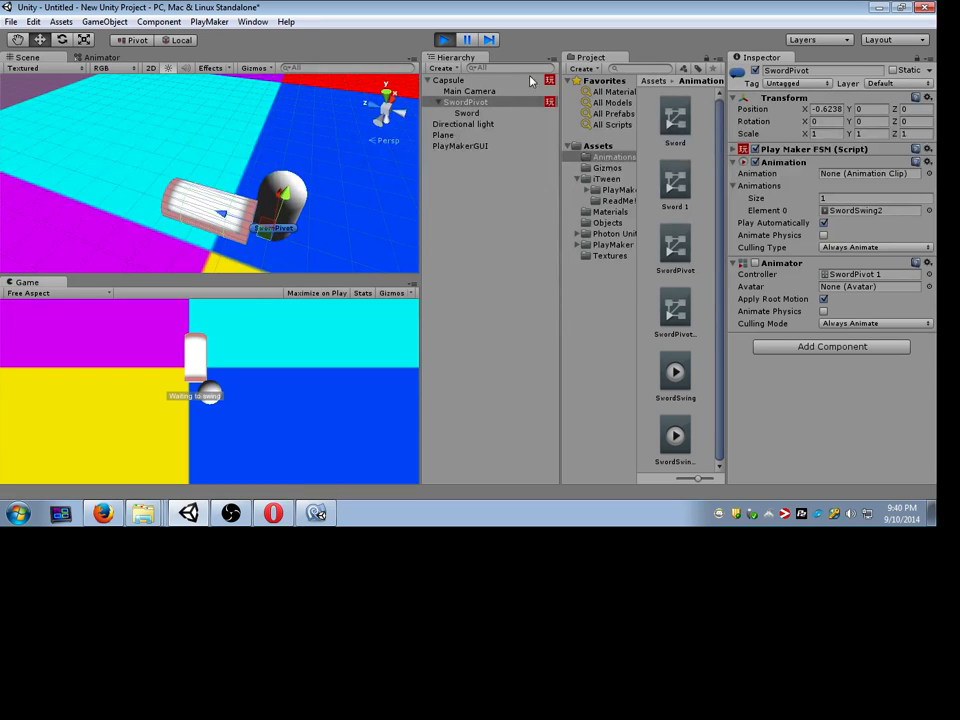
pyautogui.click(444, 40)
# Step: Test the game with Play Automatically turned off for SwordPivot's Animation component, and restore the option after stopping
pyautogui.click(823, 223)
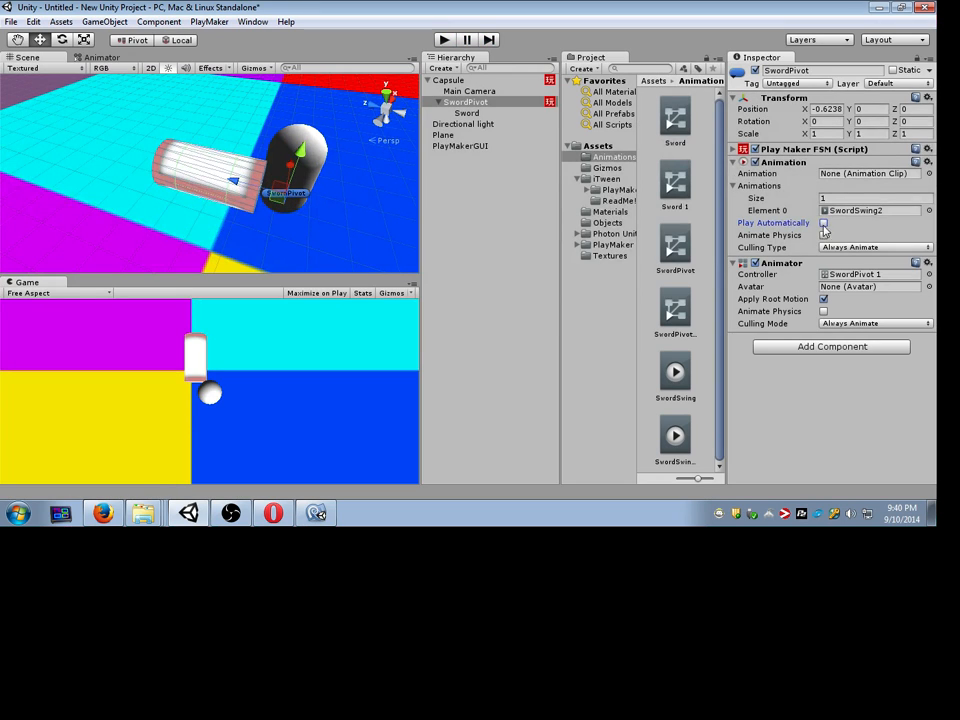
pyautogui.hotkey('ctrl', 'p')
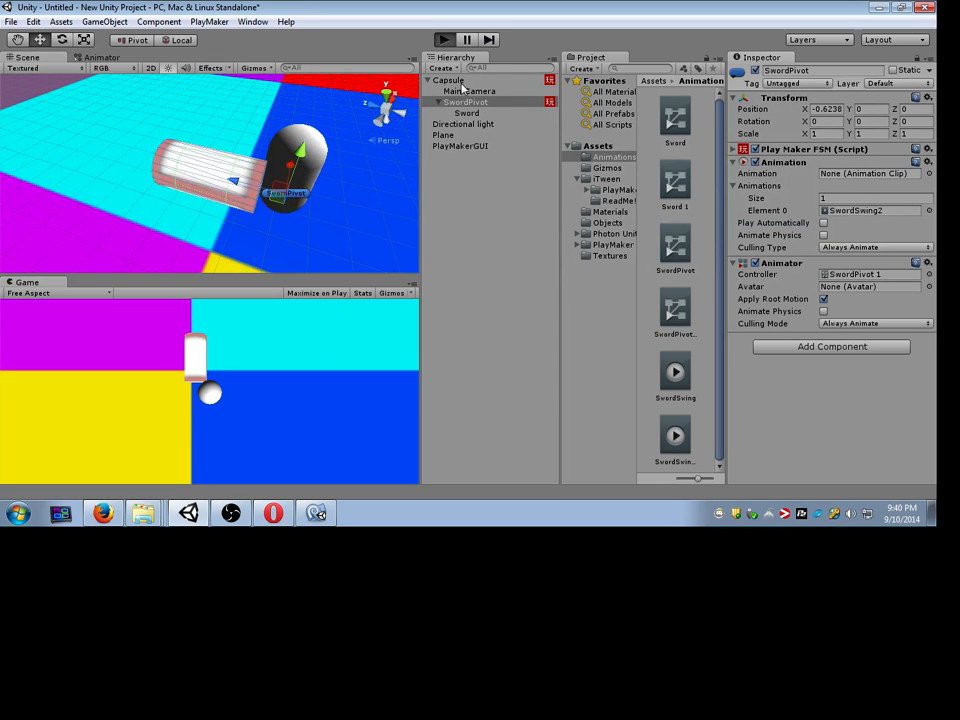
pyautogui.click(310, 358)
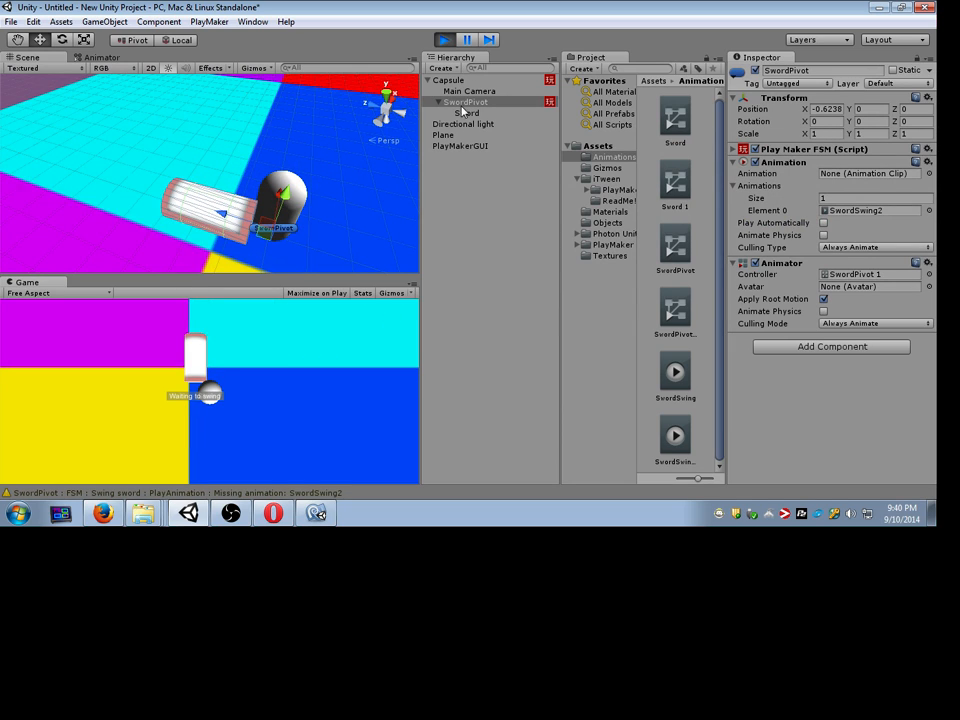
pyautogui.click(823, 222)
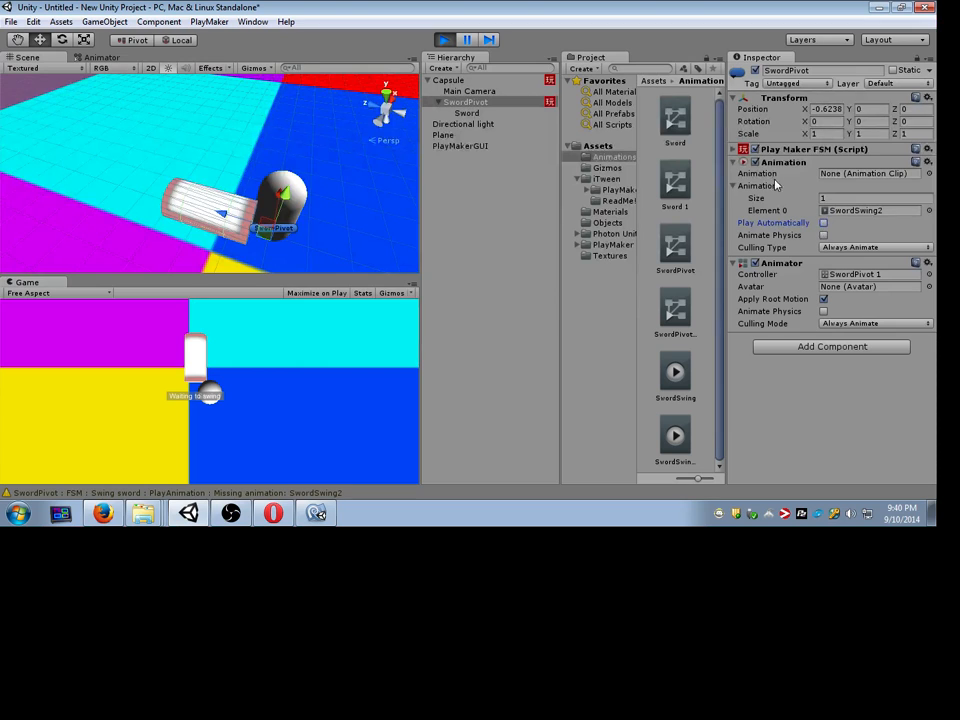
pyautogui.click(752, 162)
pyautogui.click(443, 40)
pyautogui.click(443, 40)
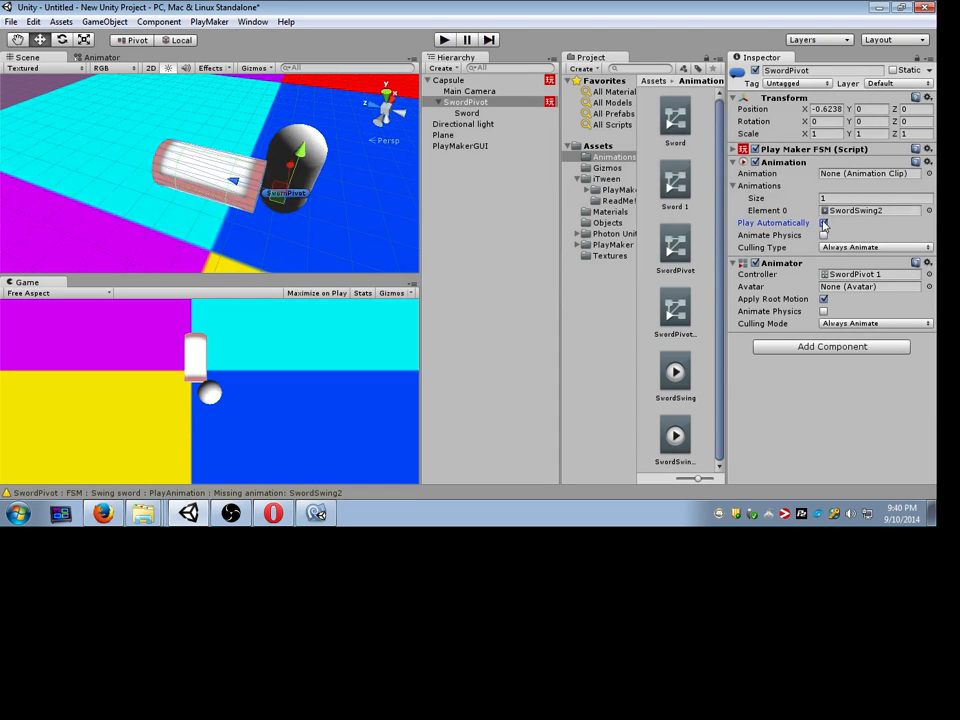
# Step: Run the game and delete New State from the SwordPivot 1 controller's Base Layer while it is playing
pyautogui.click(452, 41)
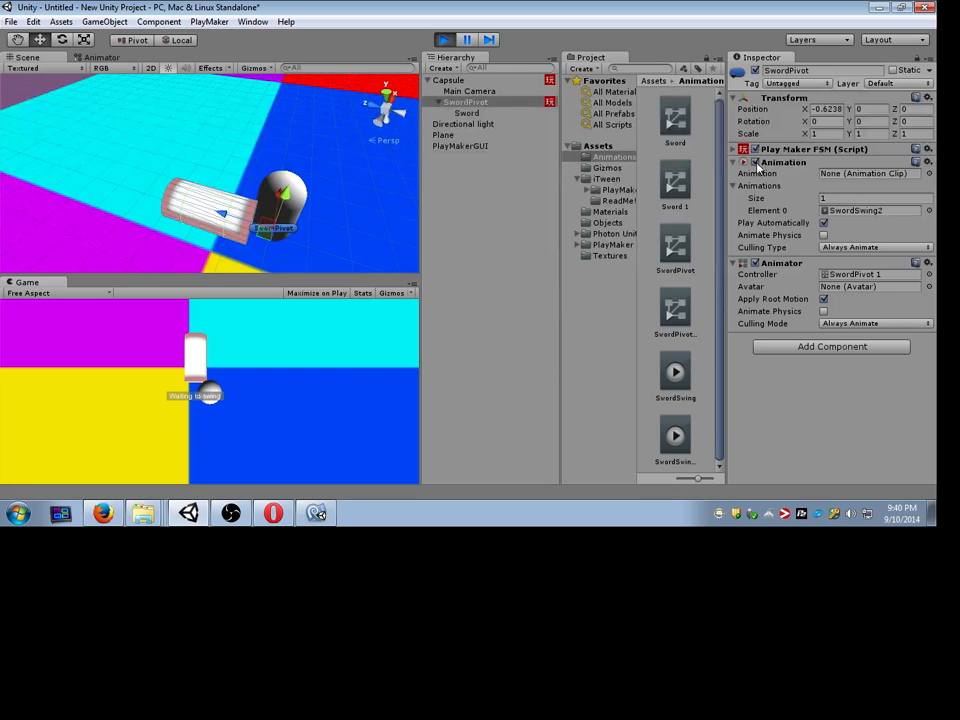
pyautogui.click(346, 370)
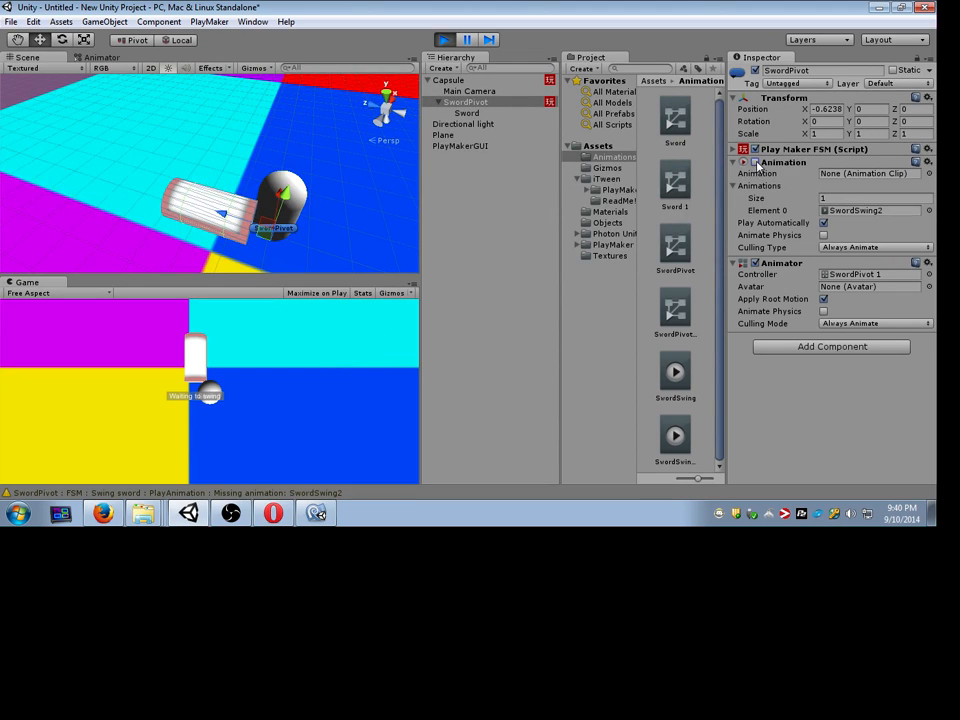
pyautogui.doubleClick(860, 274)
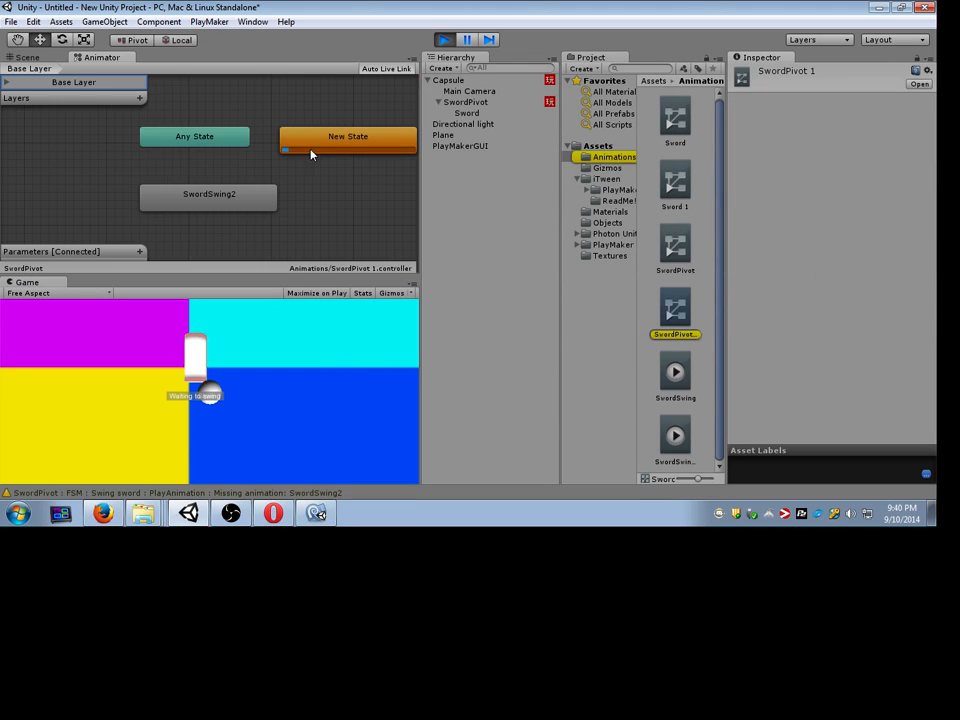
pyautogui.click(345, 137)
pyautogui.press('Delete')
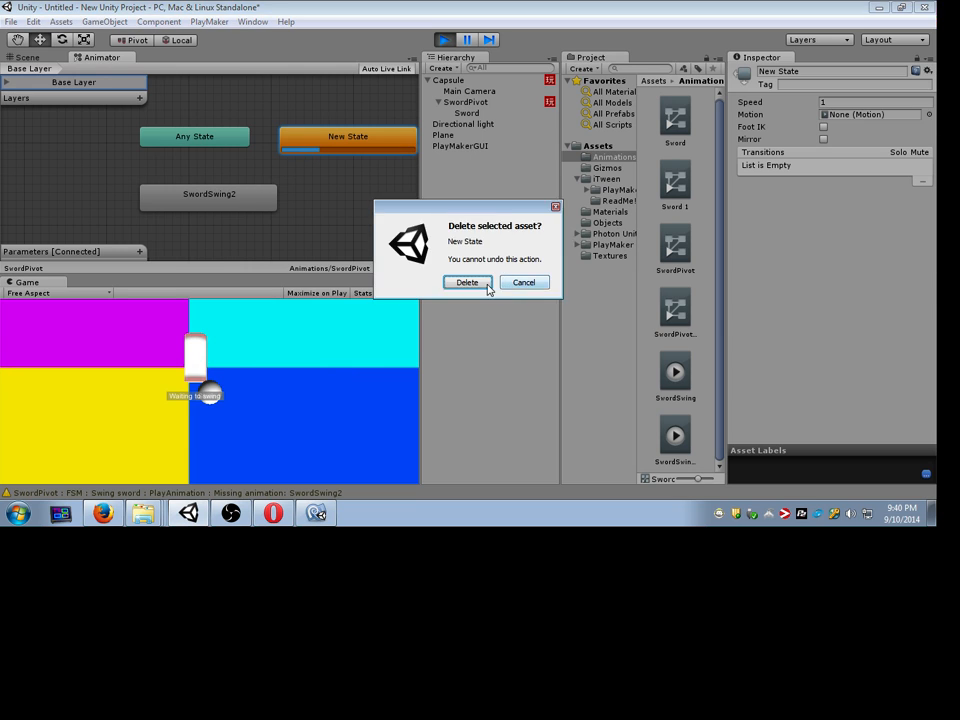
pyautogui.click(490, 284)
# Step: Set SwordSwing2 as the default state of the Base Layer
pyautogui.rightClick(240, 195)
pyautogui.click(238, 197)
pyautogui.rightClick(257, 196)
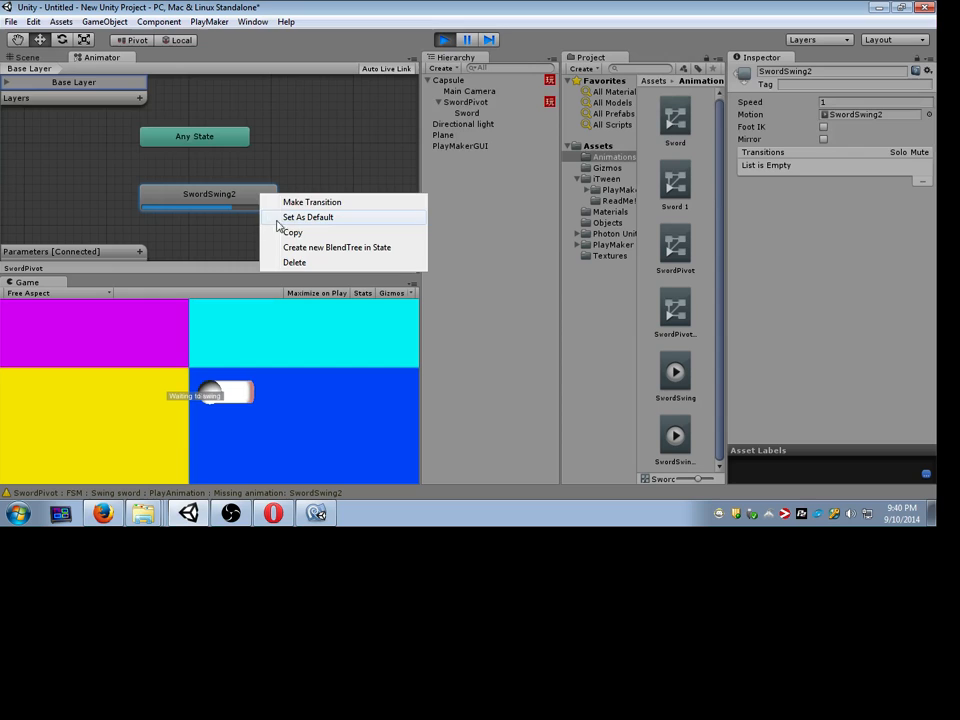
# Step: Set SwordSwing2 as the default state in the Animator and restart the game preview
pyautogui.click(290, 218)
pyautogui.click(447, 40)
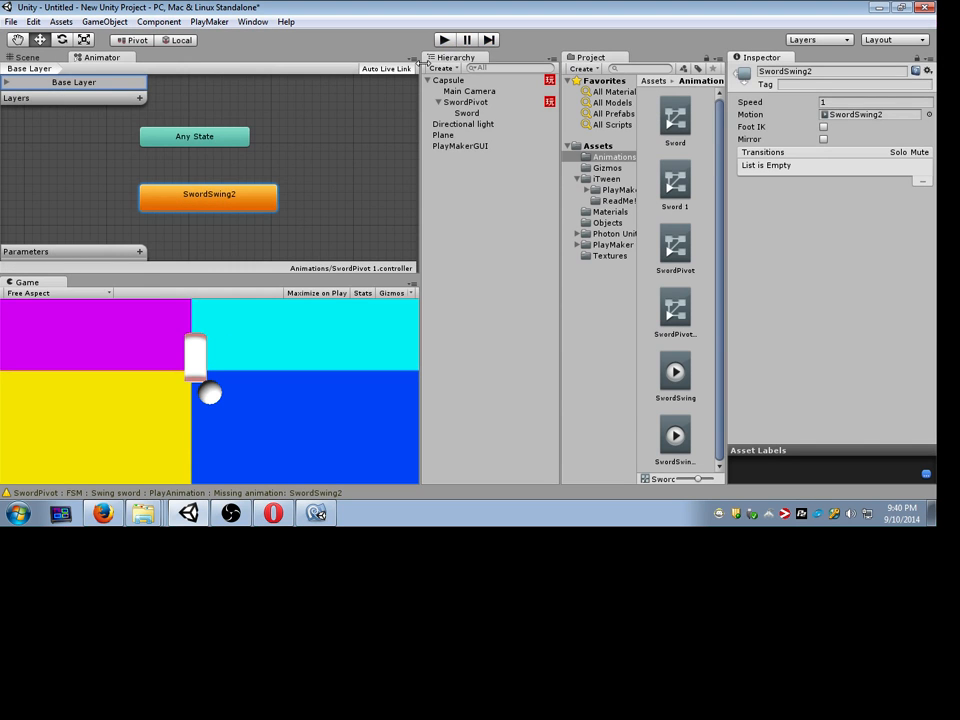
pyautogui.click(445, 40)
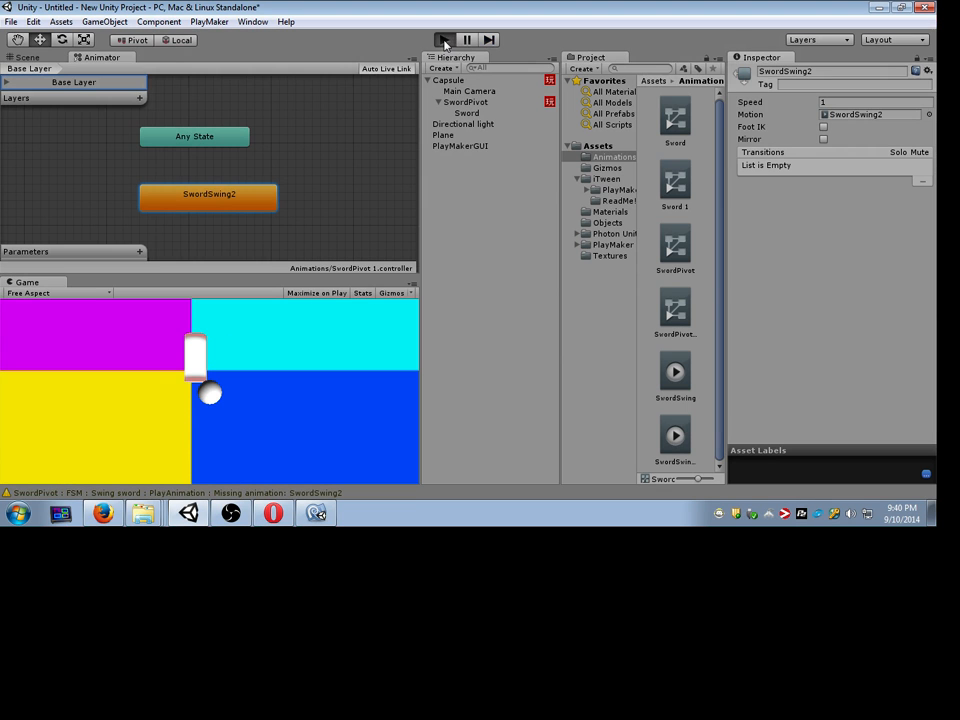
# Step: Test toggling SwordPivot's animation components while the game runs, and stop the preview
pyautogui.click(472, 101)
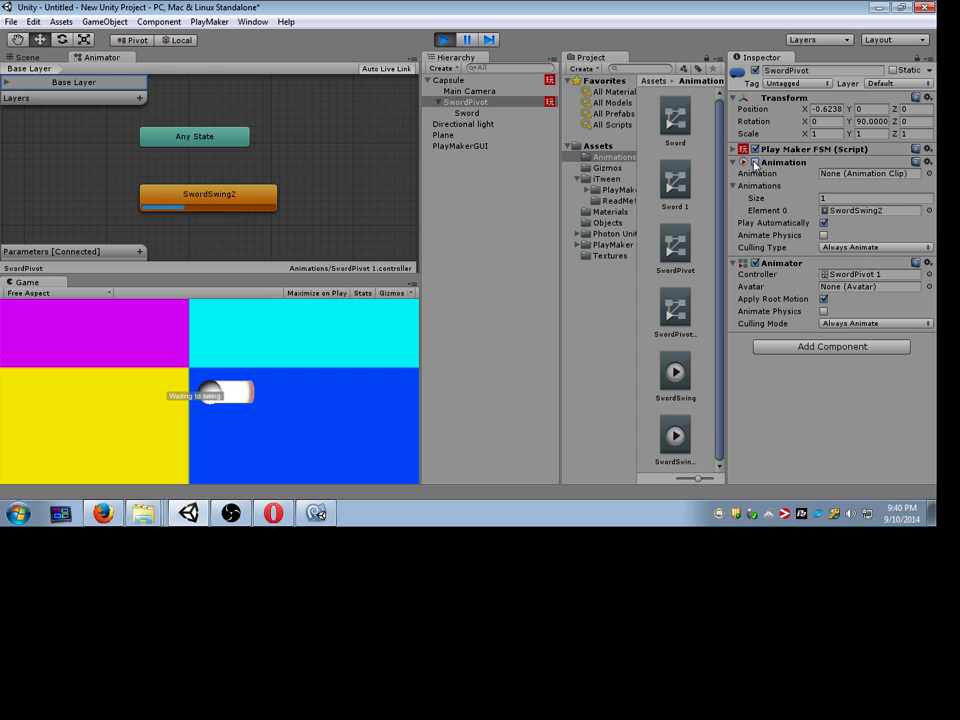
pyautogui.click(755, 263)
pyautogui.click(445, 40)
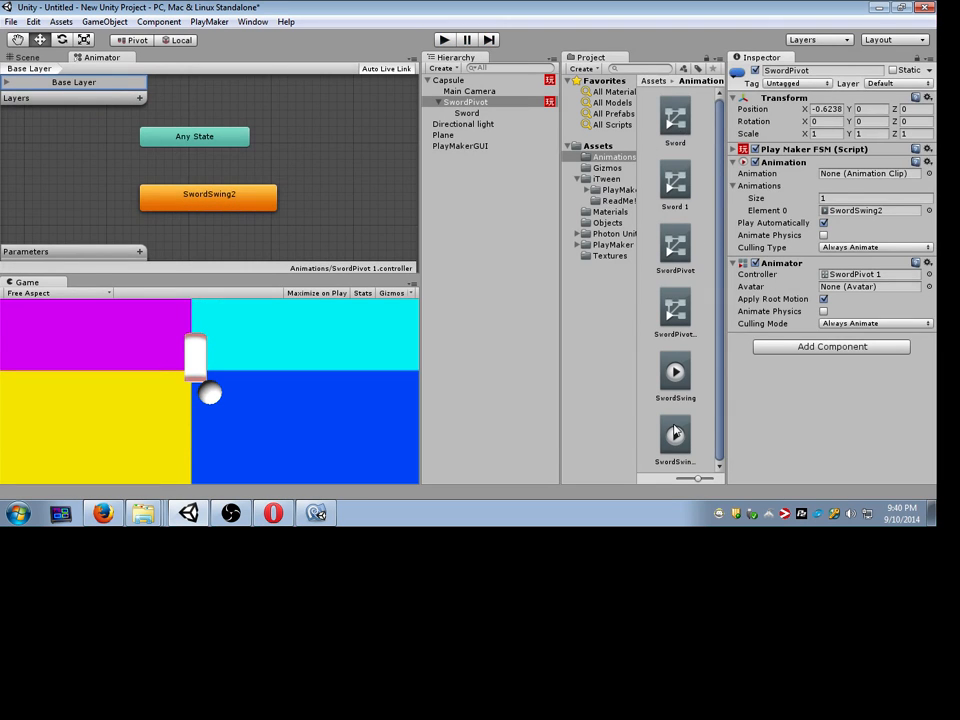
# Step: Enable Loop Time on the SwordSwing2 animation clip and run the game
pyautogui.click(675, 434)
pyautogui.click(823, 114)
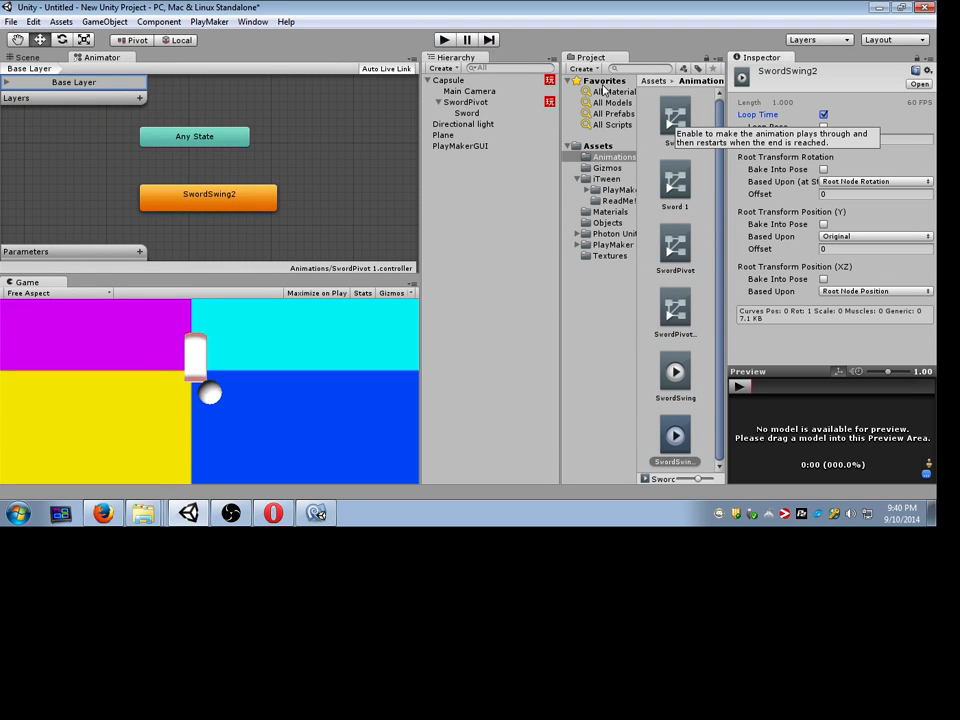
pyautogui.click(445, 40)
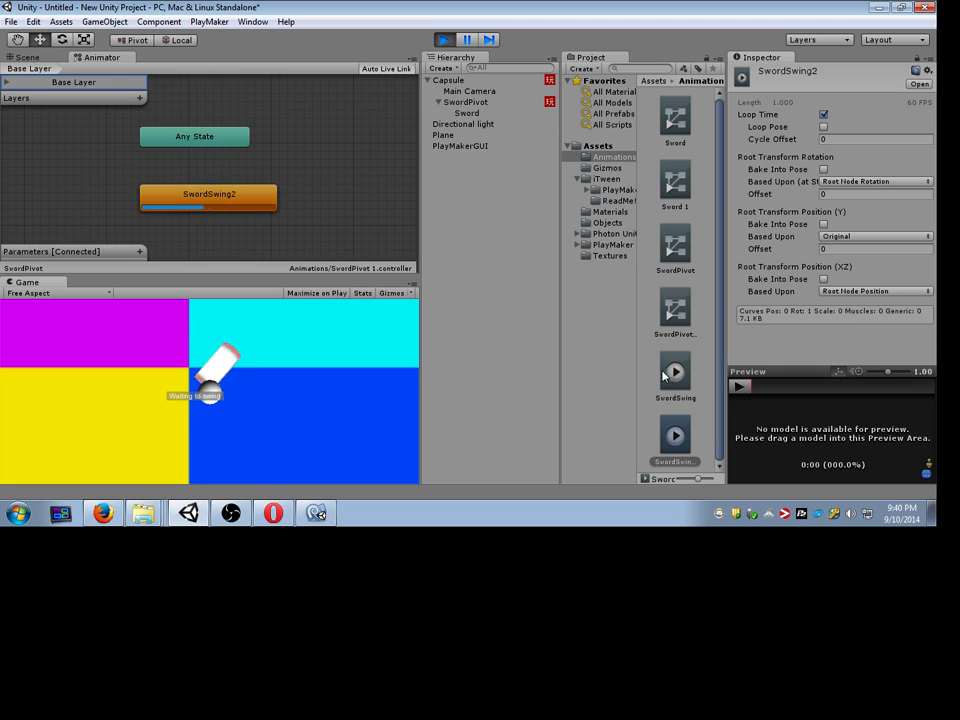
# Step: Test how SwordPivot's Animation and Animator components each affect the running swing by toggling them, and stop the game
pyautogui.click(488, 102)
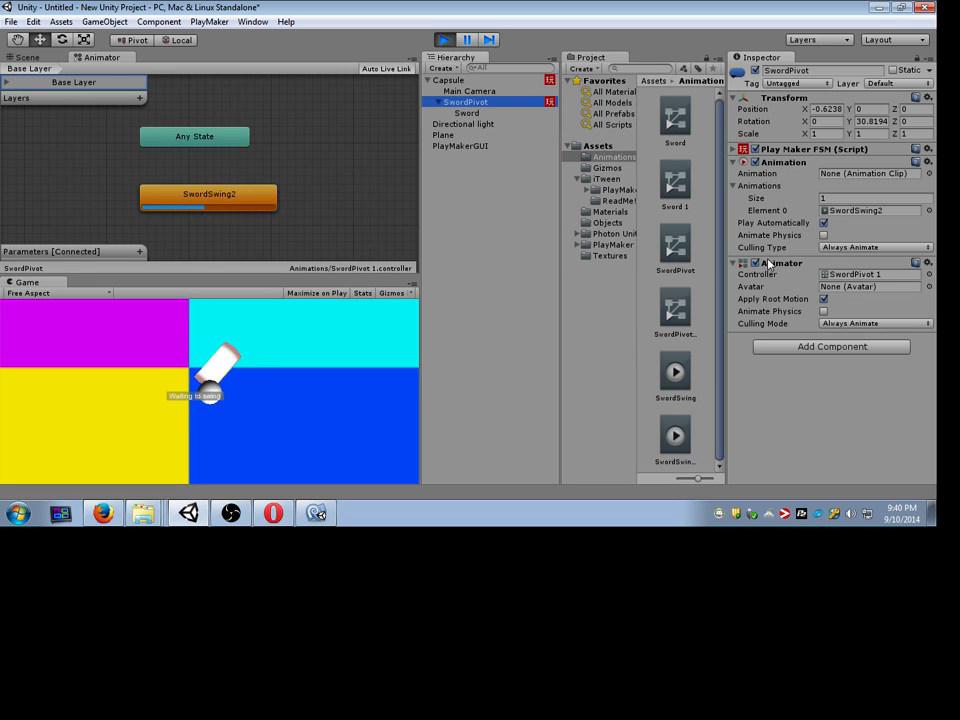
pyautogui.click(755, 162)
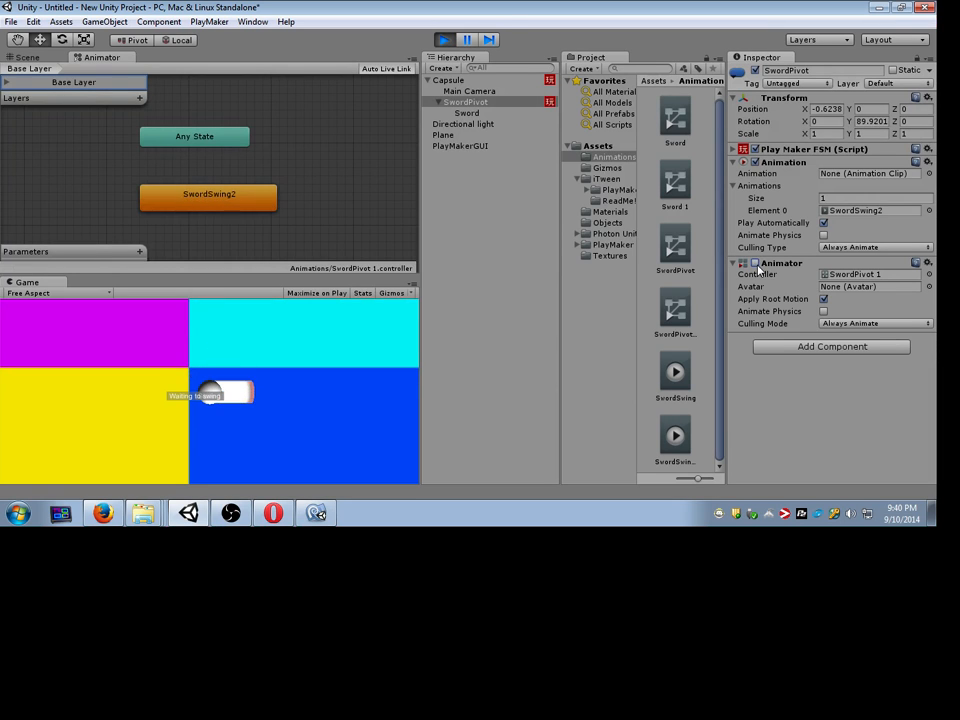
pyautogui.click(755, 263)
pyautogui.click(444, 39)
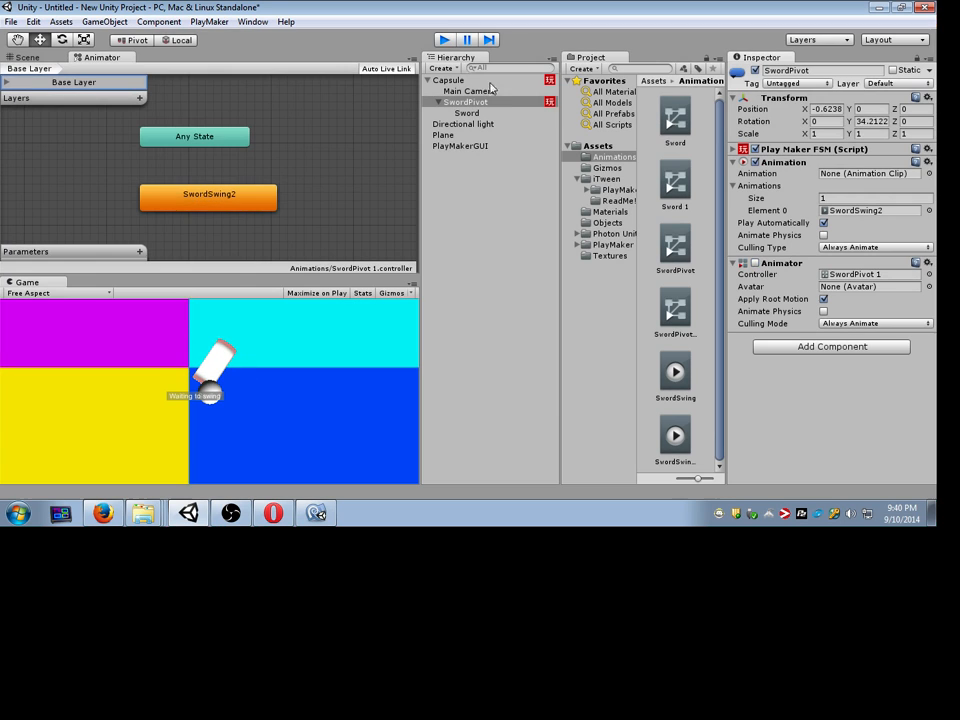
# Step: Open SwordPivot's FSM in the playMaker editor, dismissing the welcome window and moving the editor clear of it
pyautogui.click(510, 102)
pyautogui.click(520, 81)
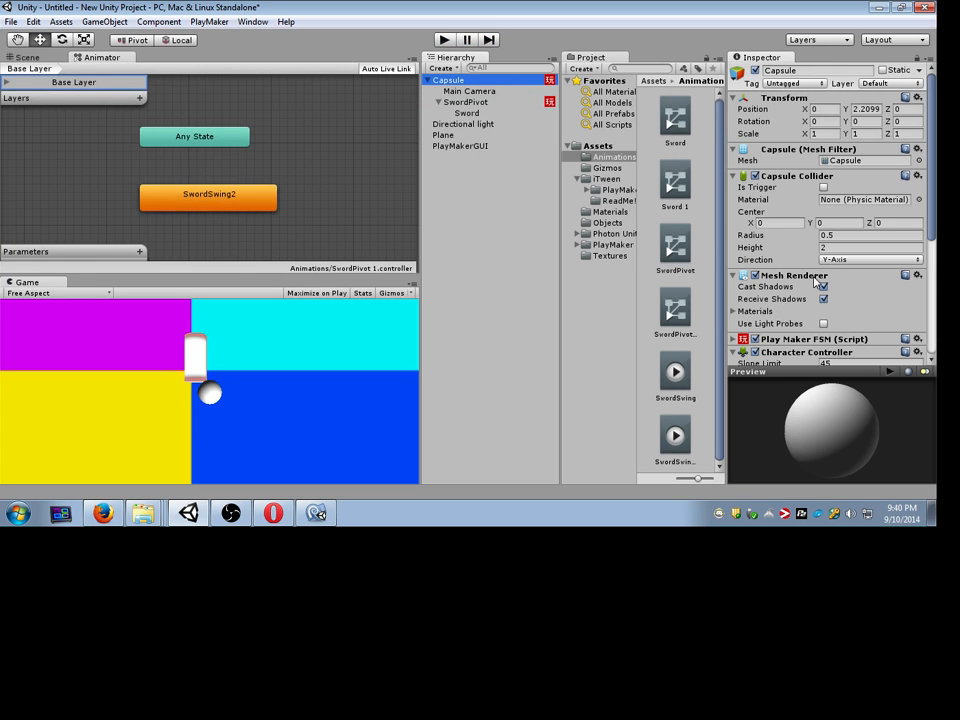
pyautogui.click(524, 101)
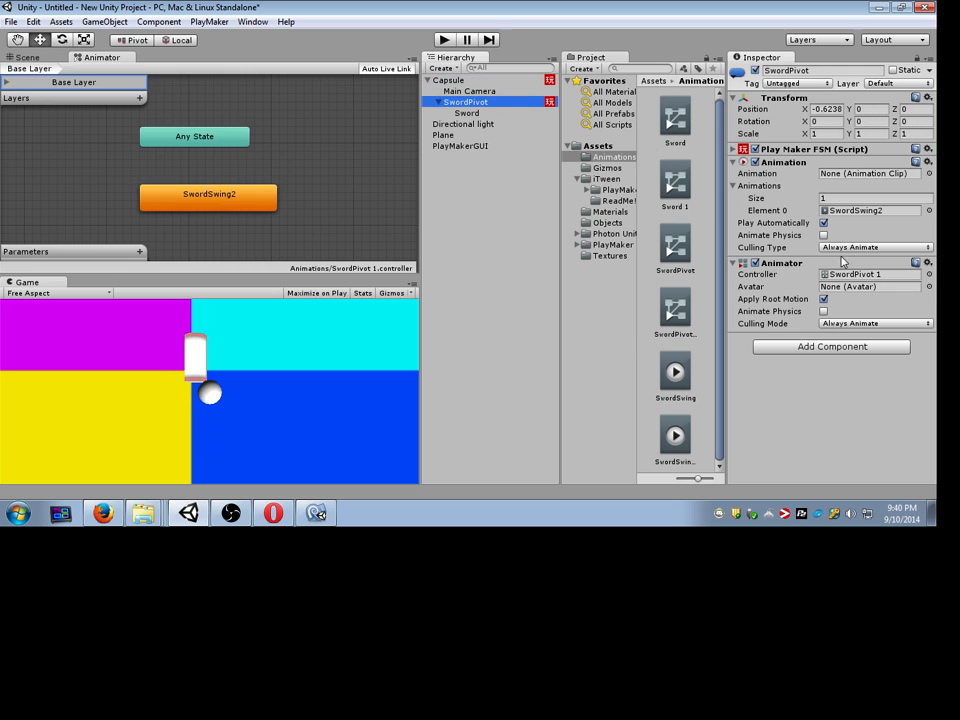
pyautogui.click(734, 149)
pyautogui.click(910, 162)
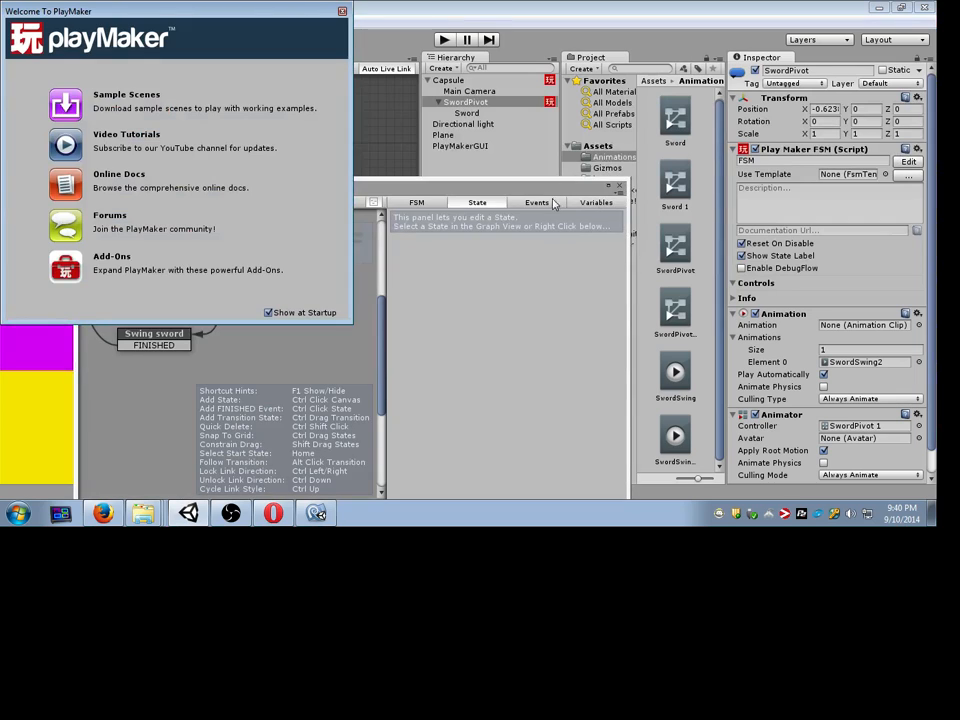
pyautogui.click(342, 11)
pyautogui.moveTo(438, 193); pyautogui.dragTo(446, 105)
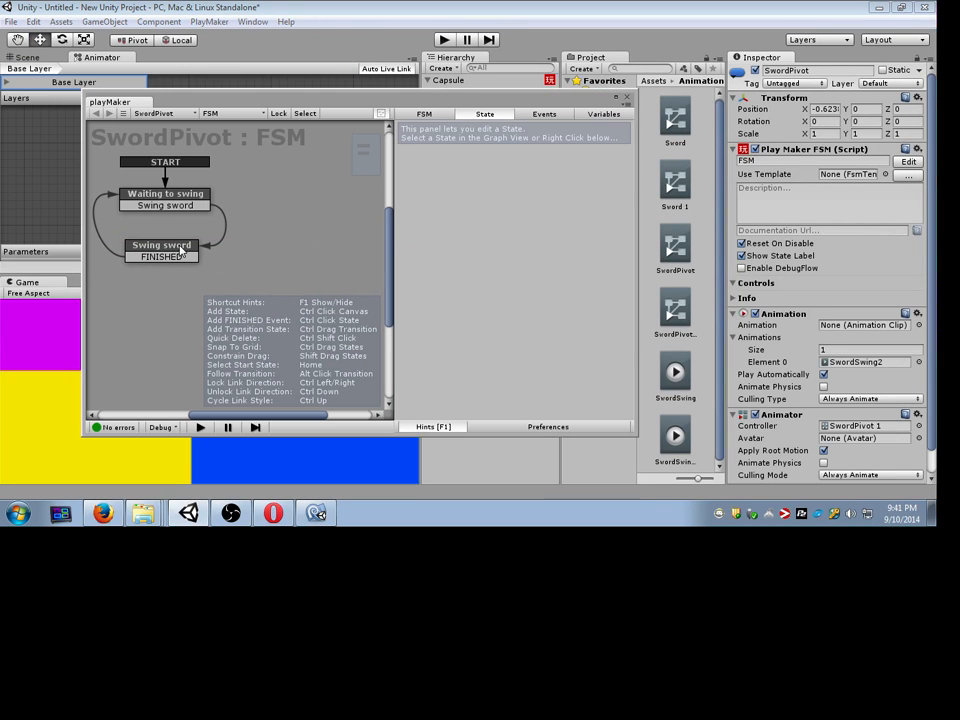
# Step: Disable the Play Animation action in the Swing sword state, keeping its Play Mode at Stop All
pyautogui.click(162, 246)
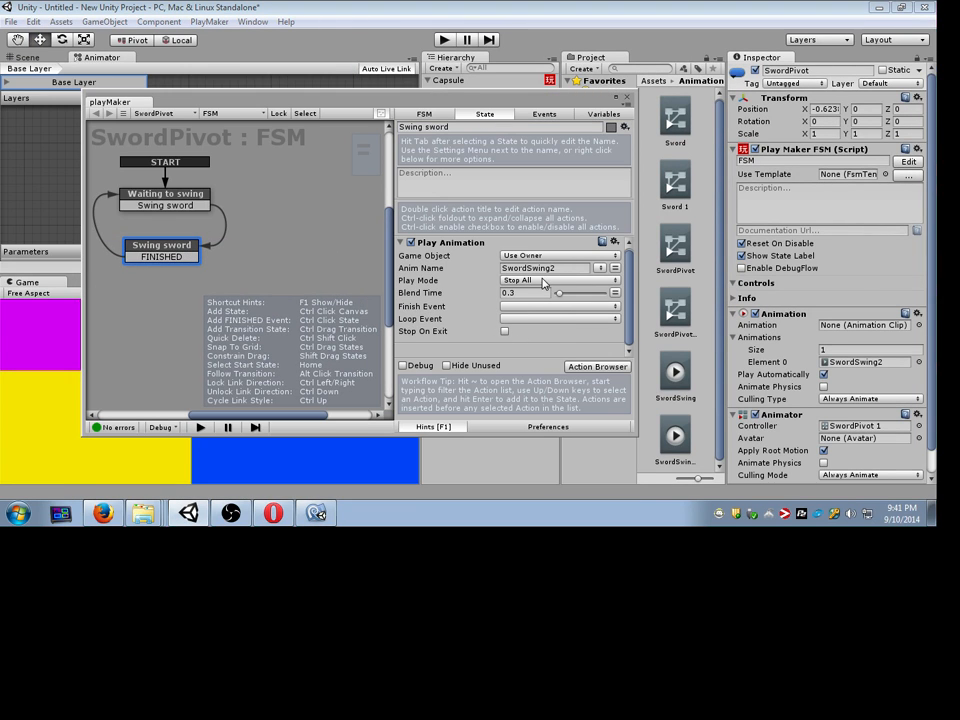
pyautogui.click(527, 283)
pyautogui.click(548, 311)
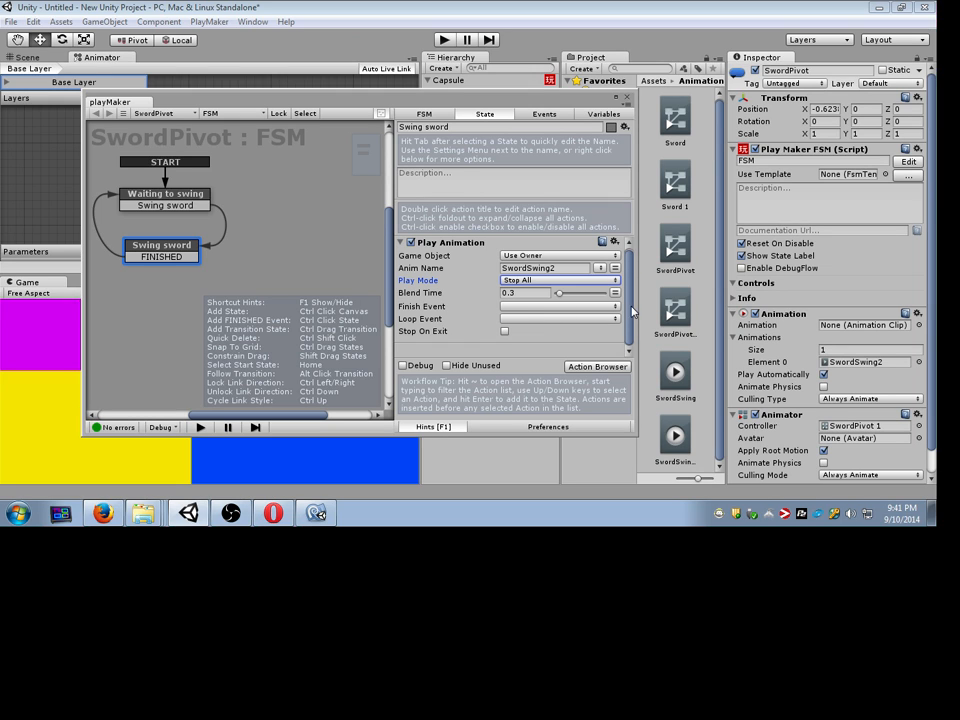
pyautogui.moveTo(630, 433); pyautogui.dragTo(711, 491)
pyautogui.click(552, 247)
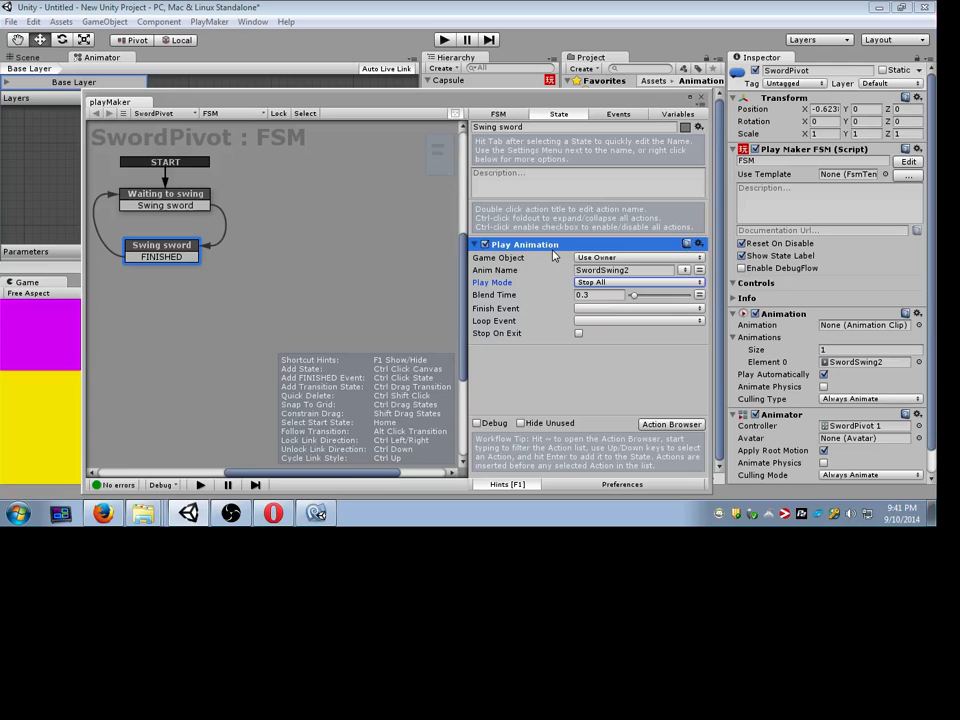
pyautogui.moveTo(591, 100); pyautogui.dragTo(481, 106)
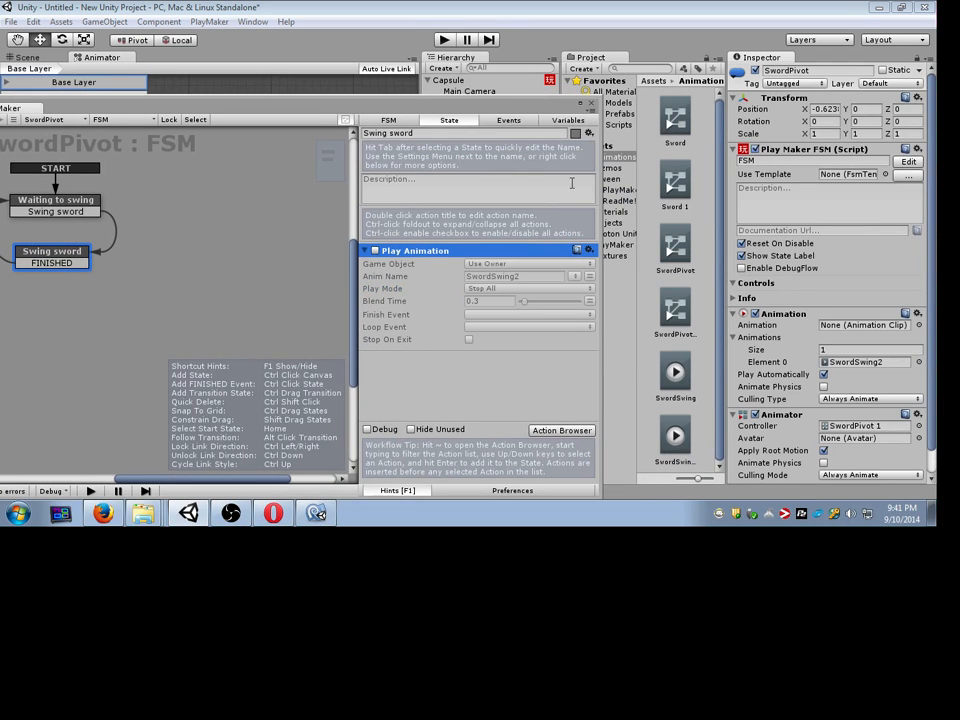
# Step: Add an Activate Game Object action to the Swing sword state
pyautogui.moveTo(421, 106); pyautogui.dragTo(458, 82)
pyautogui.click(489, 103)
pyautogui.click(537, 406)
pyautogui.write('Activate')
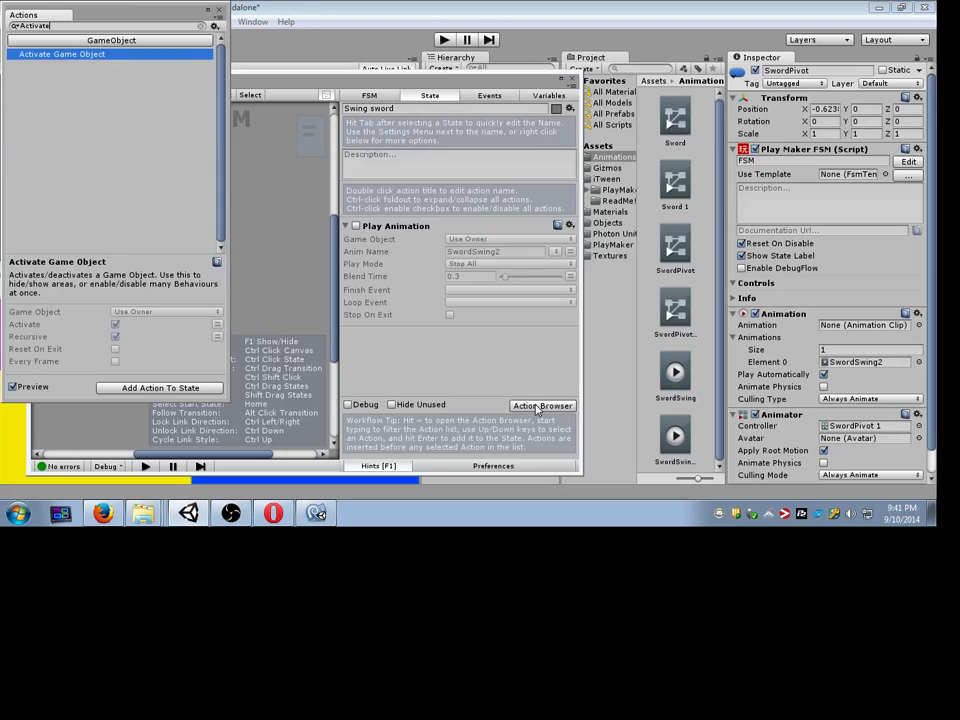
pyautogui.press('Return')
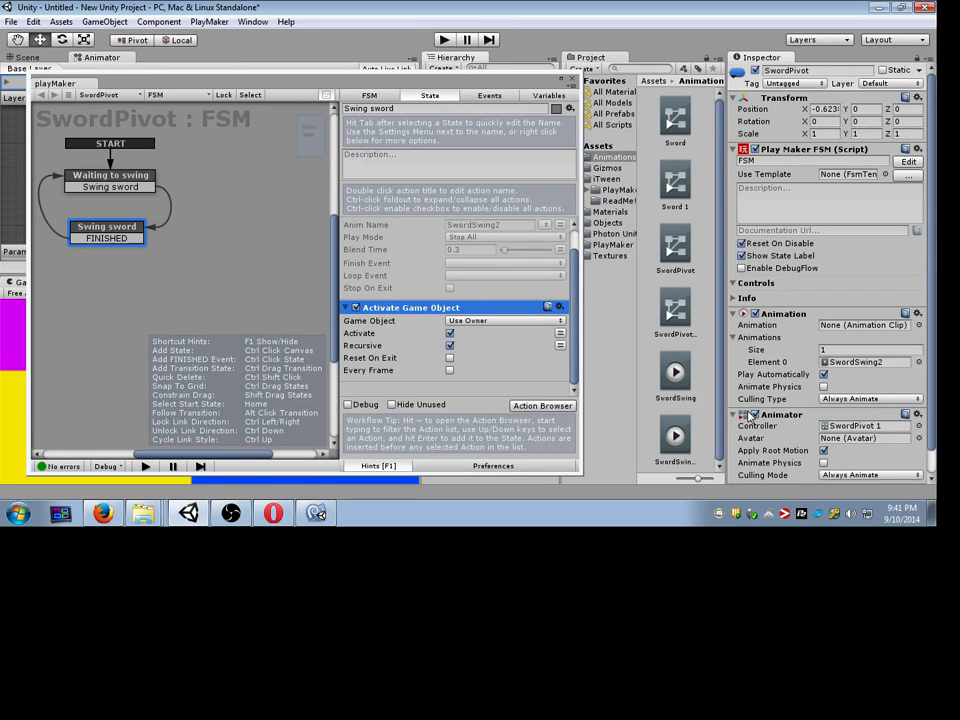
# Step: Set the Activate Game Object action's Game Object option to Specify Game Object
pyautogui.click(505, 320)
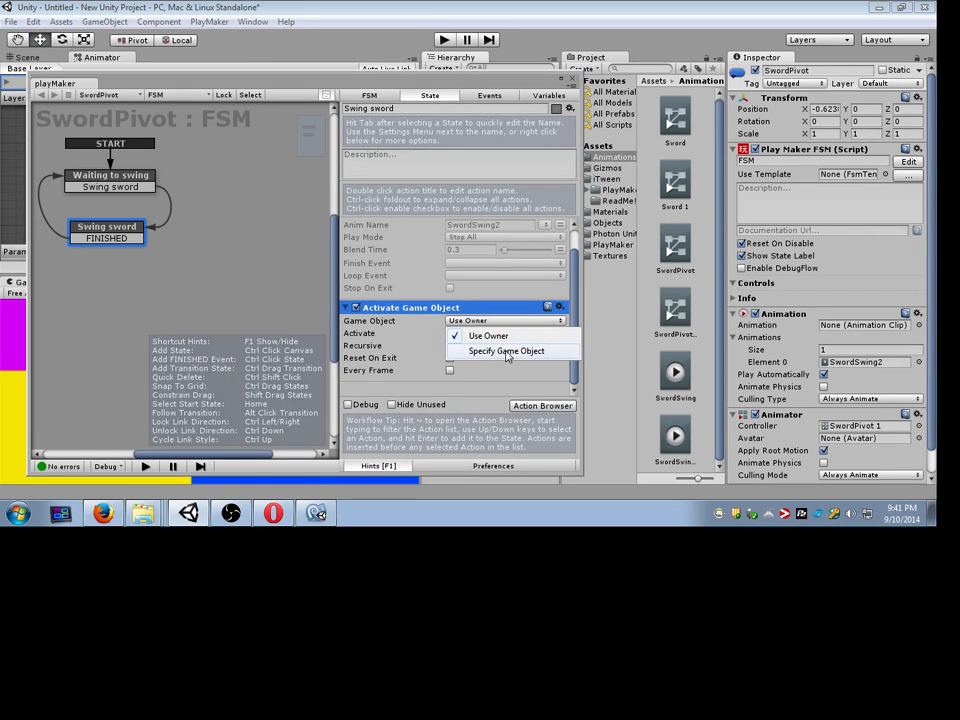
pyautogui.click(508, 351)
pyautogui.moveTo(691, 384); pyautogui.dragTo(517, 332)
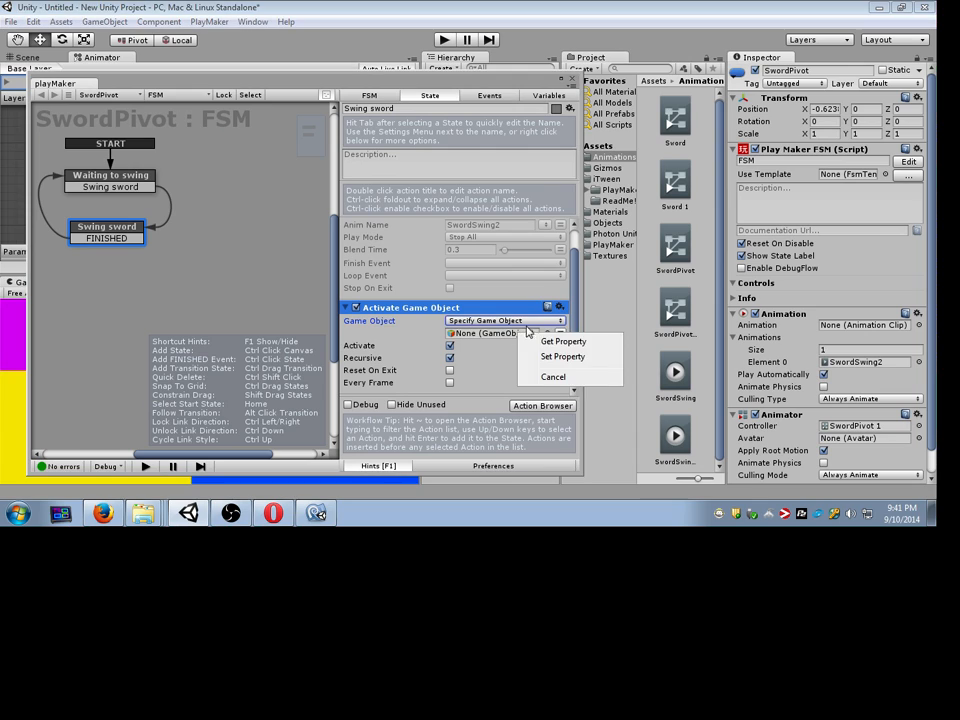
pyautogui.click(536, 324)
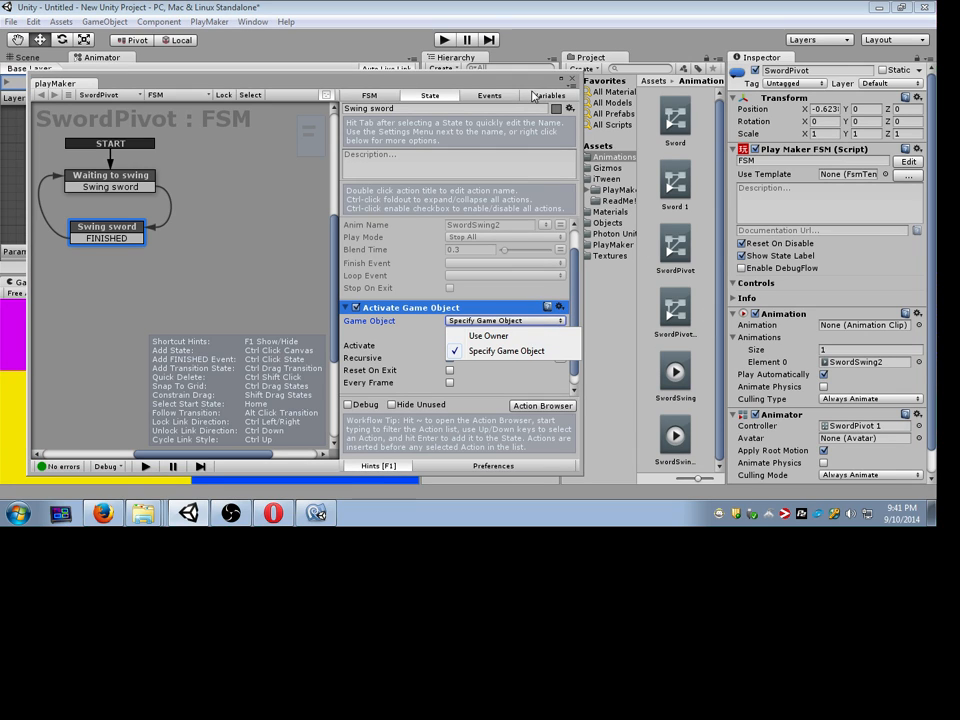
# Step: Try to assign SwordPivot's Animator component as the target of the Activate Game Object action
pyautogui.moveTo(533, 86); pyautogui.dragTo(403, 86)
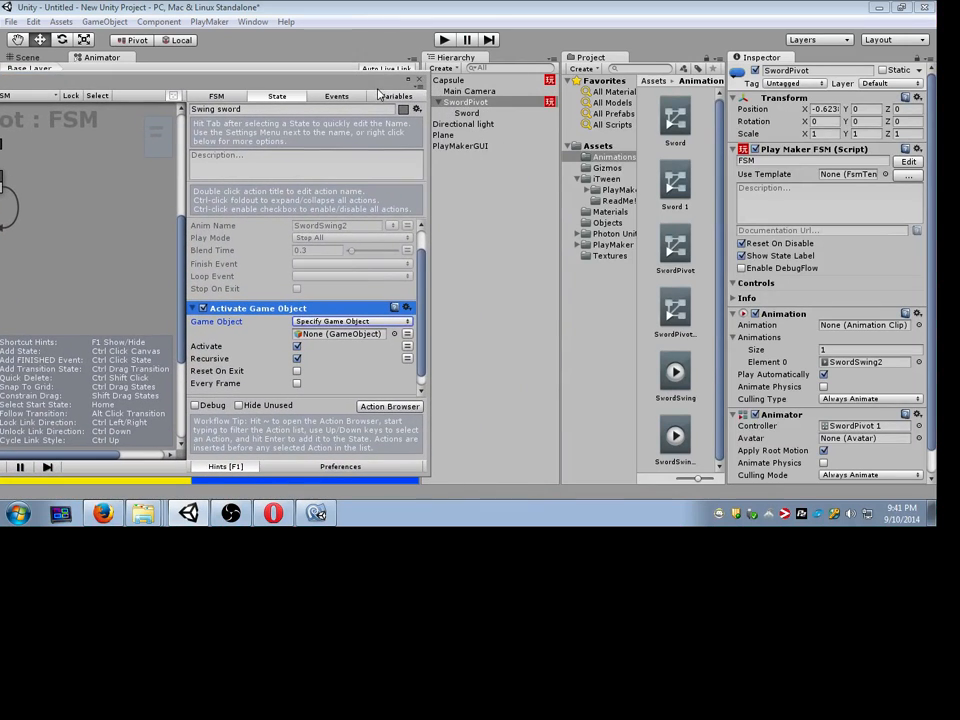
pyautogui.click(469, 91)
pyautogui.click(452, 102)
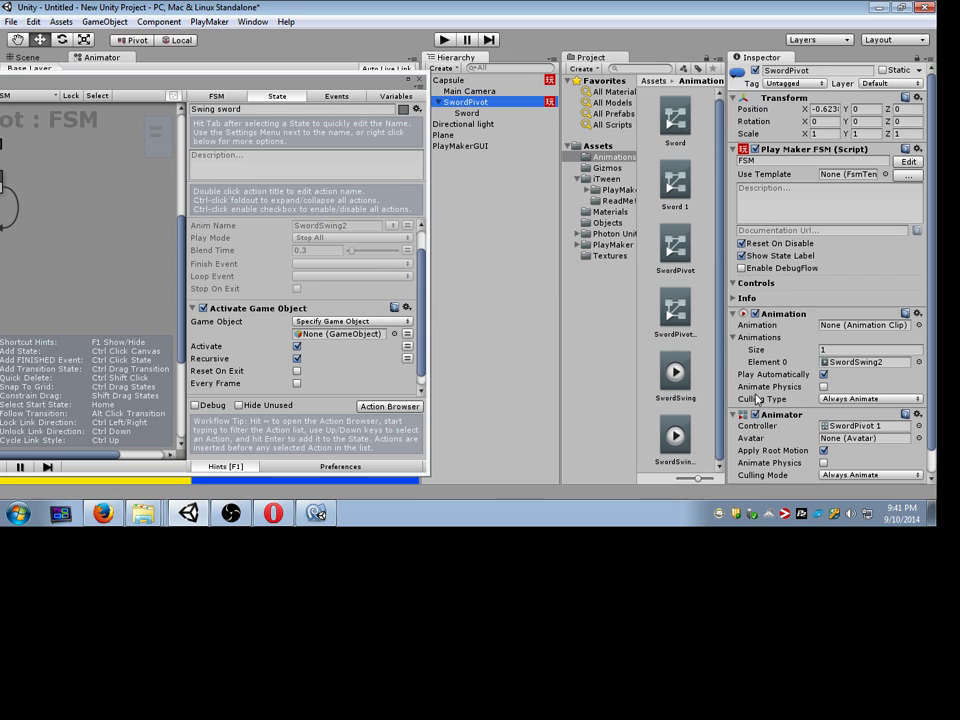
pyautogui.rightClick(366, 335)
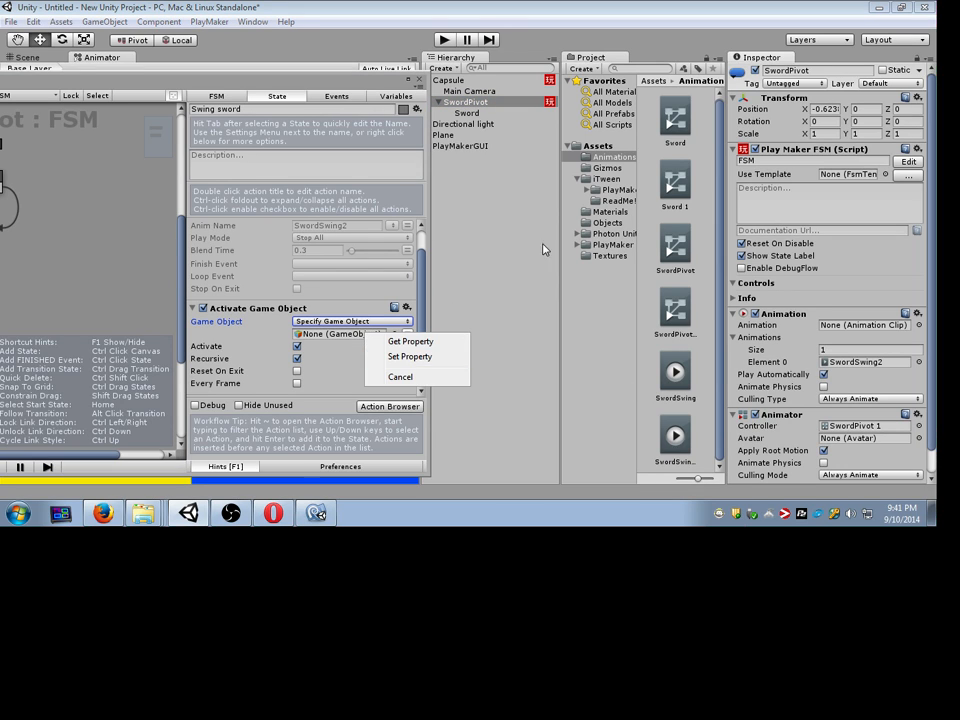
pyautogui.moveTo(381, 81); pyautogui.dragTo(365, 80)
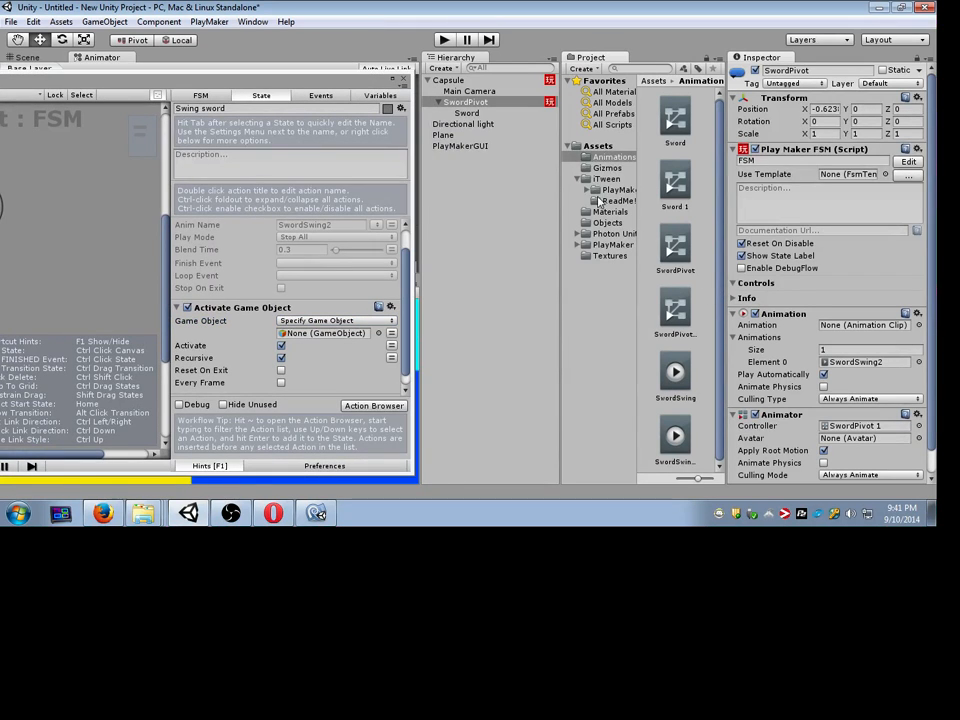
pyautogui.click(349, 321)
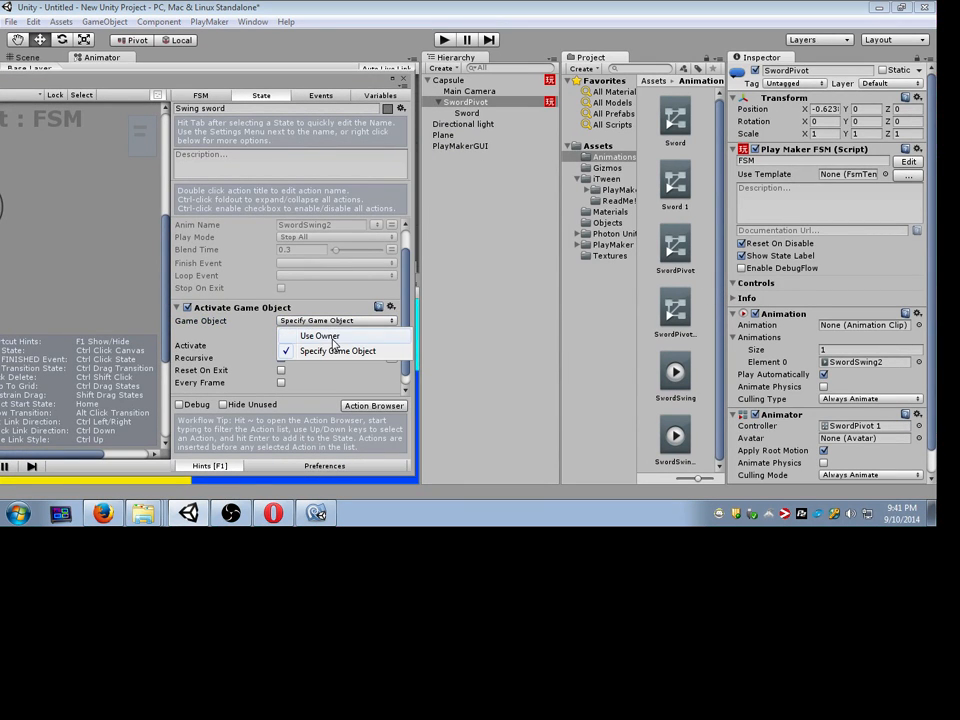
pyautogui.click(321, 321)
pyautogui.click(336, 320)
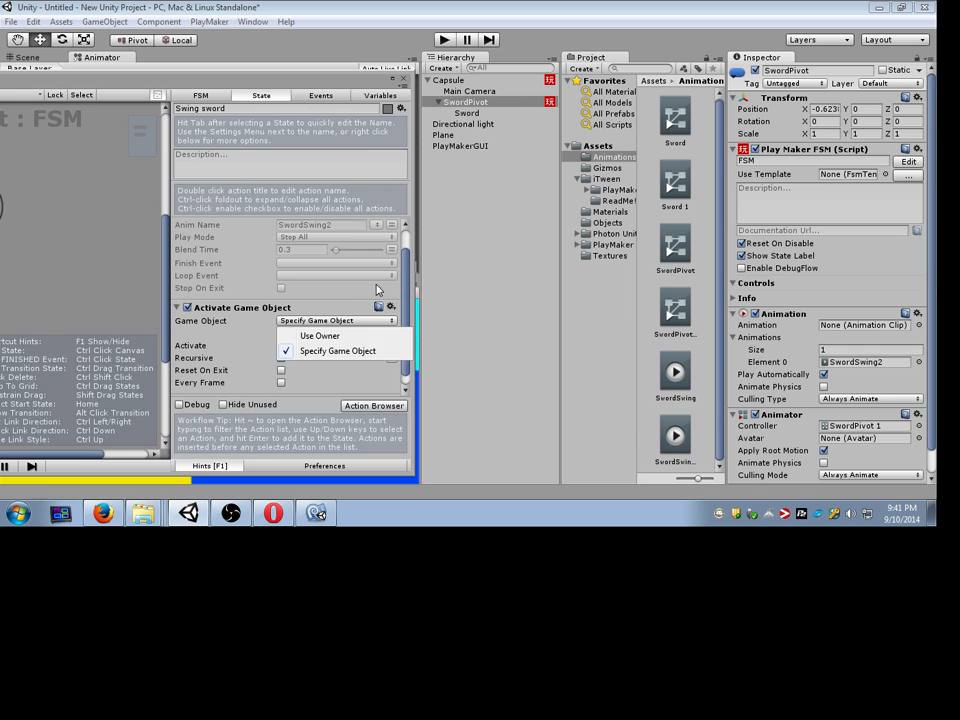
# Step: Search the available playMaker actions for "ena" to look for an enabling action, and close the search
pyautogui.moveTo(373, 79); pyautogui.dragTo(489, 49)
pyautogui.click(477, 380)
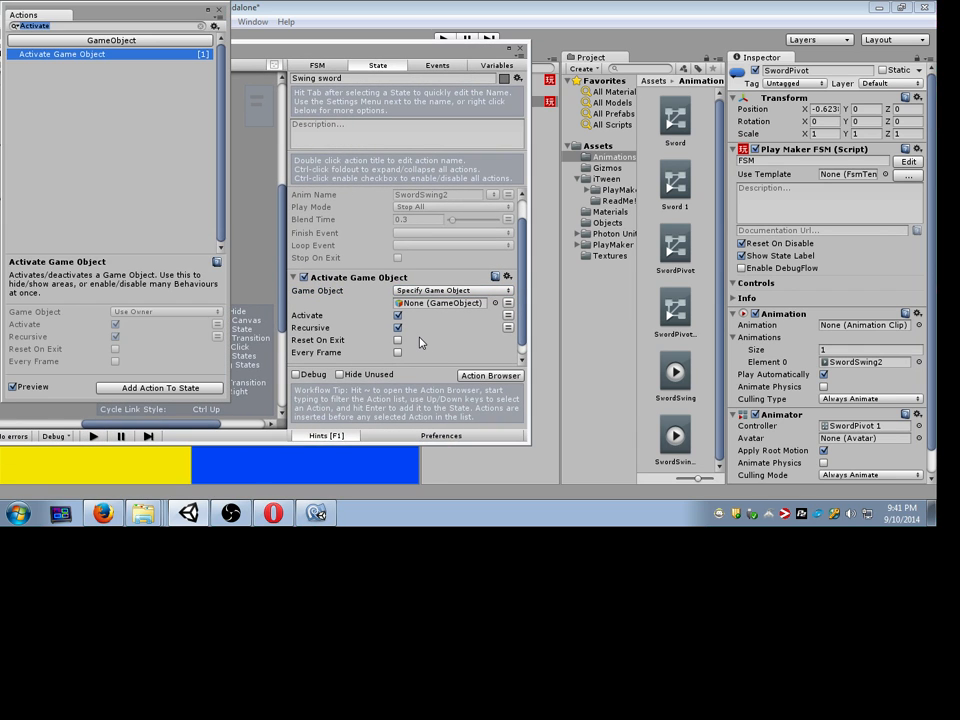
pyautogui.press('BackSpace')
pyautogui.press('BackSpace')
pyautogui.press('BackSpace')
pyautogui.press('BackSpace')
pyautogui.press('BackSpace')
pyautogui.press('BackSpace')
pyautogui.press('BackSpace')
pyautogui.press('BackSpace')
pyautogui.write('ena')
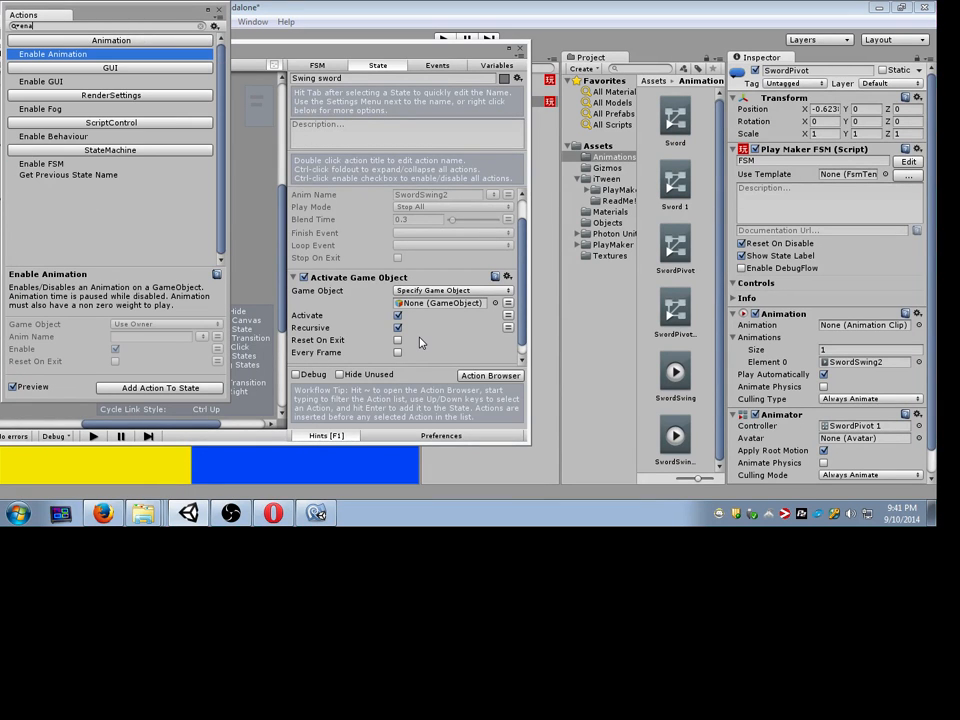
pyautogui.press('BackSpace')
pyautogui.press('BackSpace')
pyautogui.press('BackSpace')
pyautogui.press('Escape')
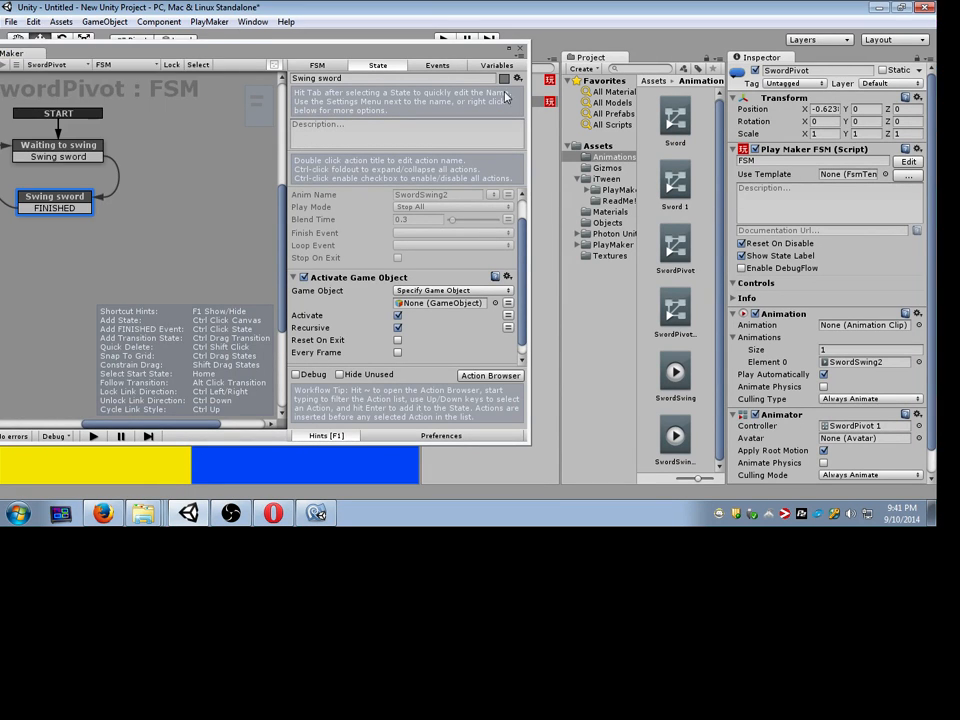
pyautogui.moveTo(485, 50)
pyautogui.mouseDown()
pyautogui.moveTo(360, 88)
pyautogui.moveTo(375, 88)
pyautogui.moveTo(375, 143)
pyautogui.moveTo(805, 268)
pyautogui.mouseUp()
pyautogui.click(755, 72)
pyautogui.click(755, 72)
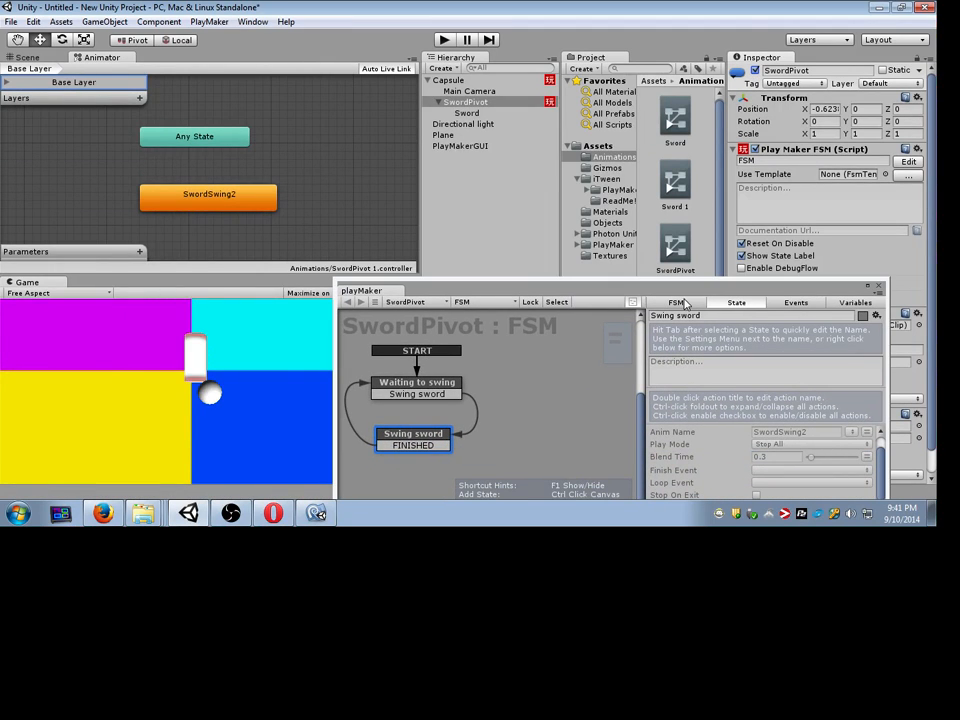
# Step: Add a Set Property action to the Swing sword state
pyautogui.moveTo(674, 287); pyautogui.dragTo(410, 83)
pyautogui.scroll(-1, 766, 378)
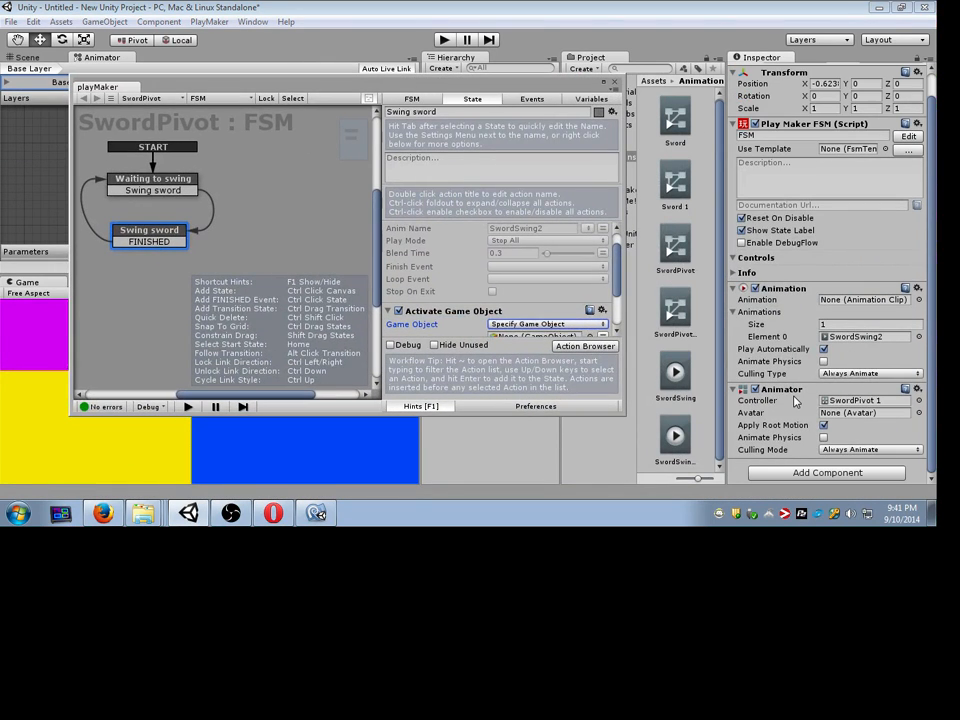
pyautogui.moveTo(620, 412); pyautogui.dragTo(660, 462)
pyautogui.click(636, 413)
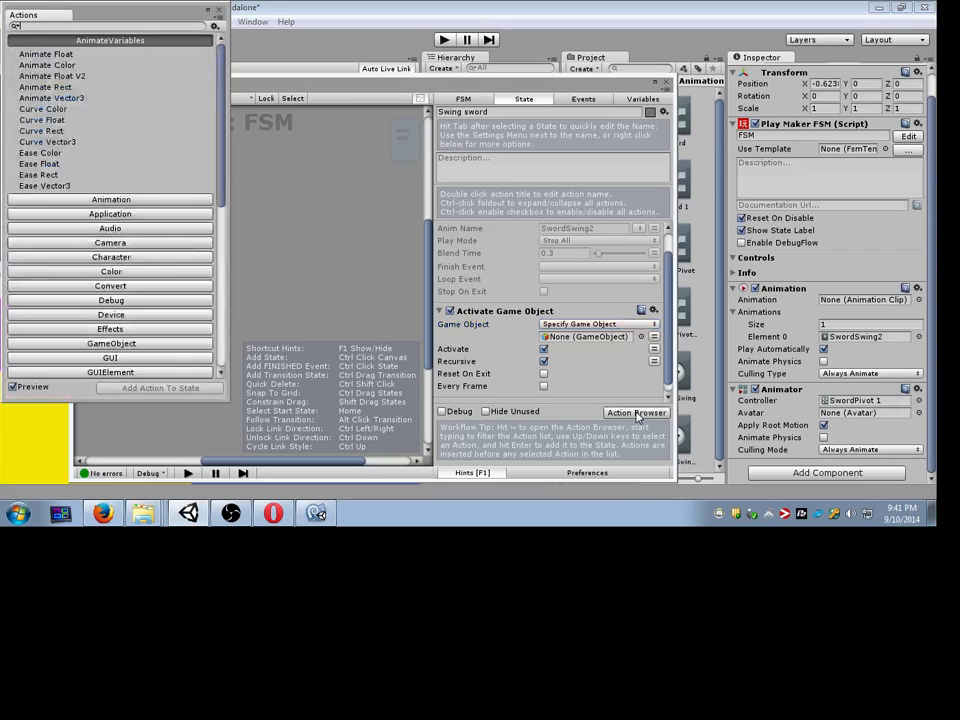
pyautogui.write('Set Prop')
pyautogui.press('Down')
pyautogui.press('Down')
pyautogui.press('Down')
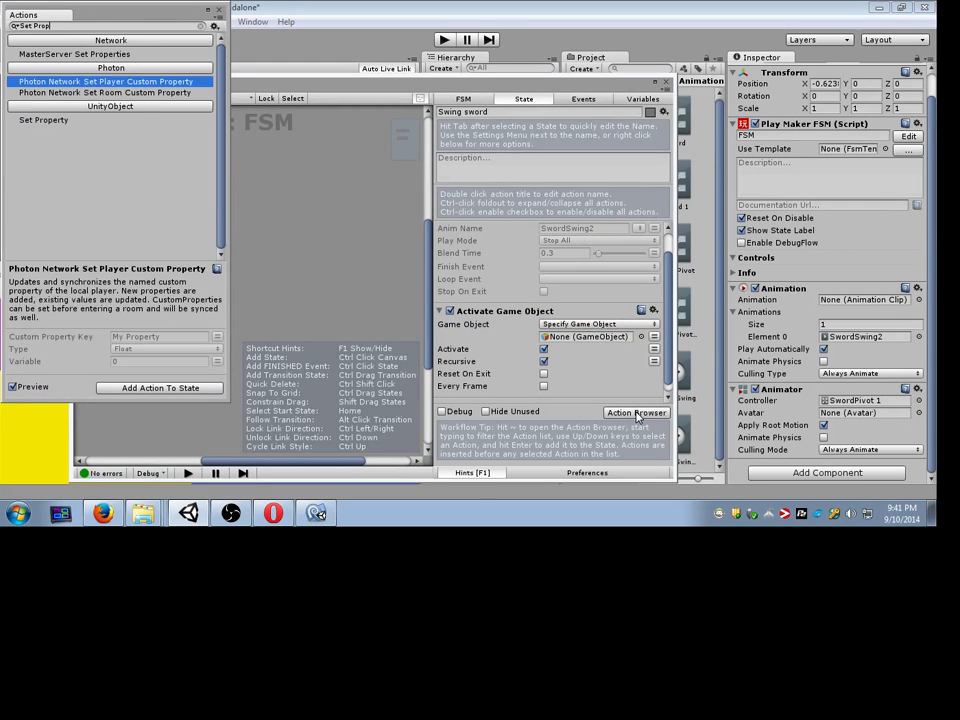
pyautogui.press('Return')
pyautogui.click(634, 413)
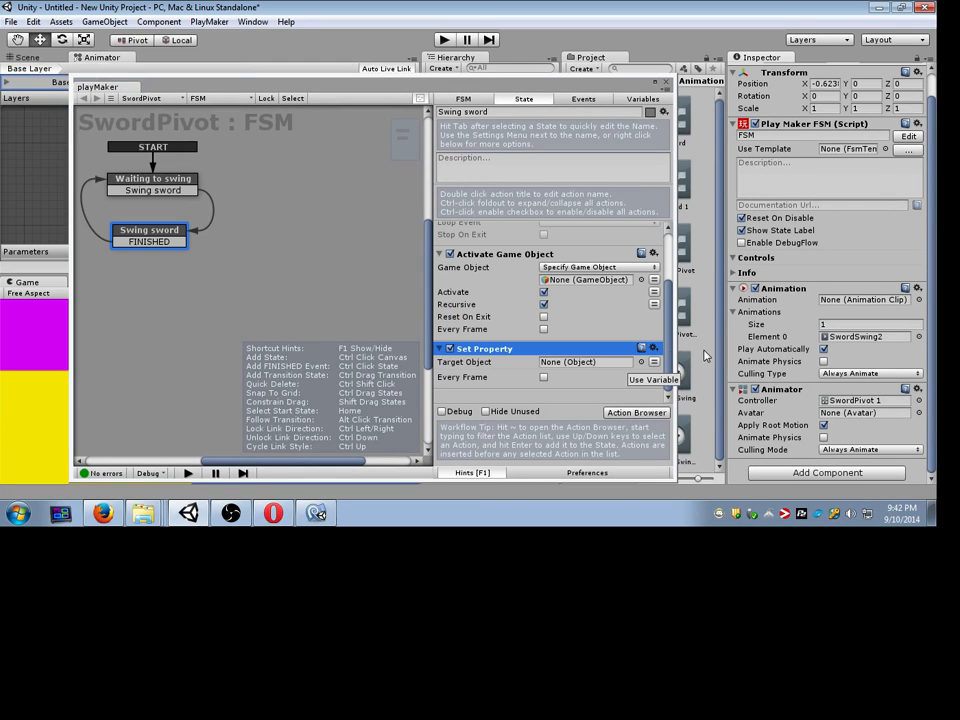
# Step: Assign SwordPivot's Animator component as the Set Property action's target object and look through its available properties
pyautogui.moveTo(756, 389); pyautogui.dragTo(588, 366)
pyautogui.scroll(-1, 641, 359)
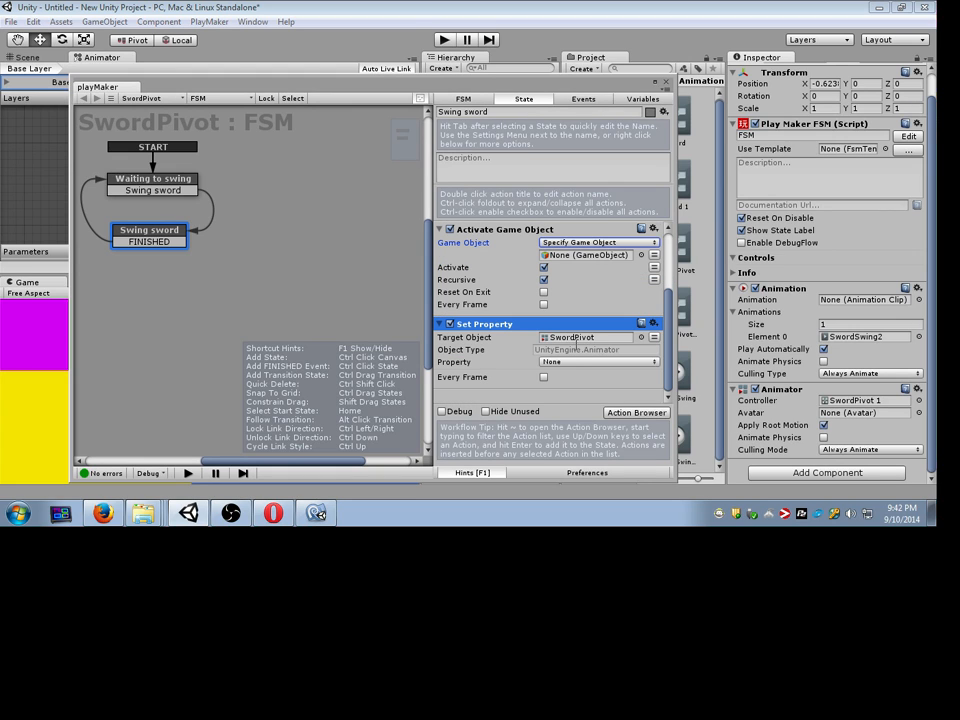
pyautogui.click(598, 361)
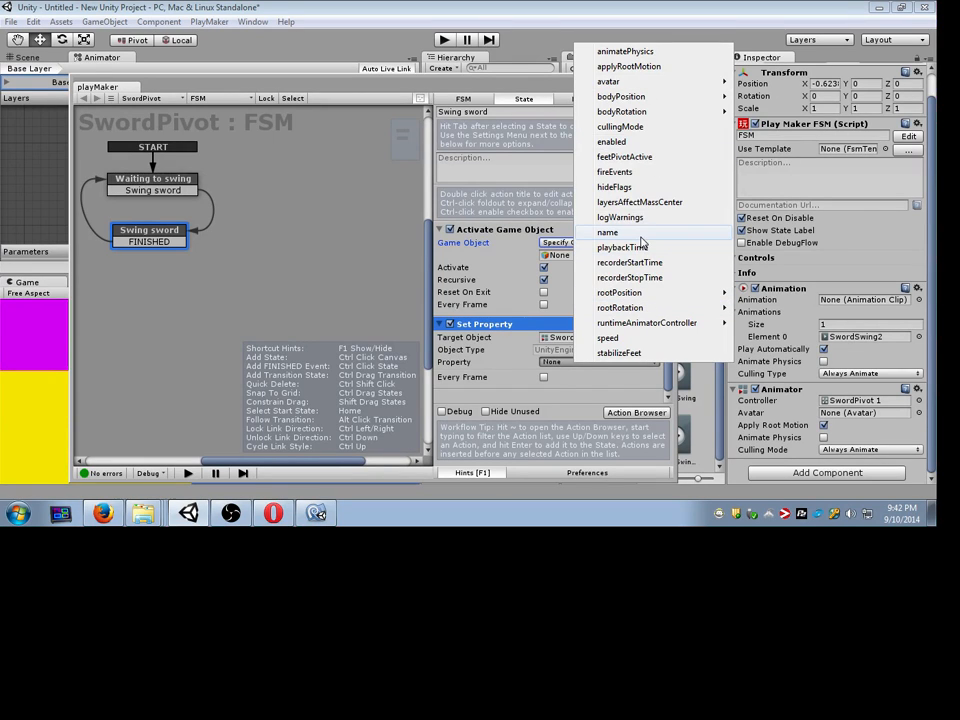
pyautogui.click(583, 372)
pyautogui.click(555, 328)
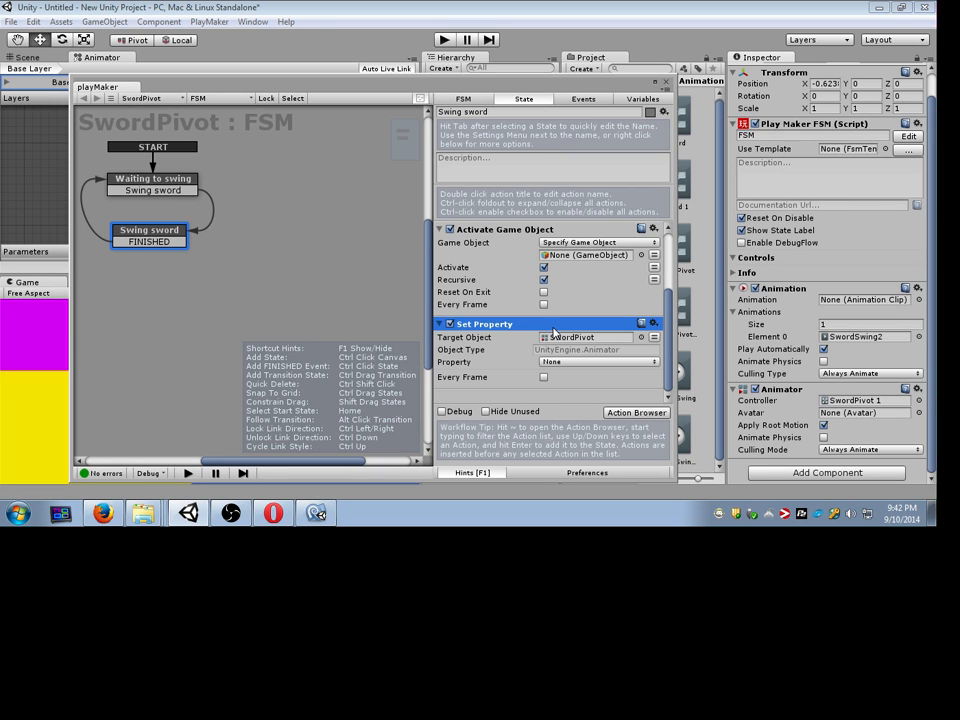
pyautogui.click(757, 388)
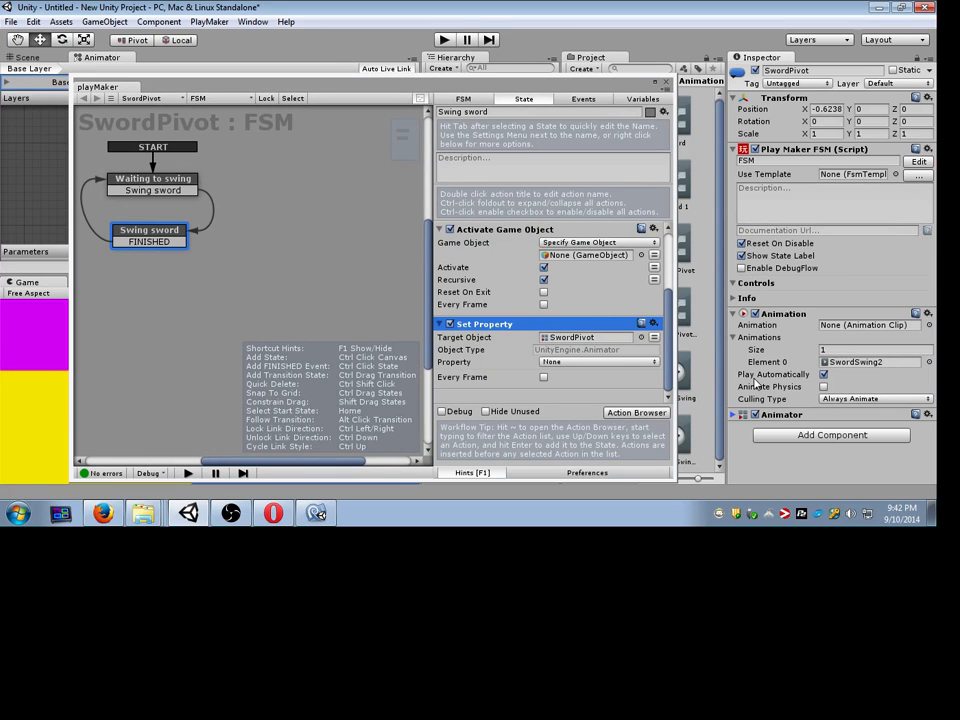
pyautogui.click(546, 337)
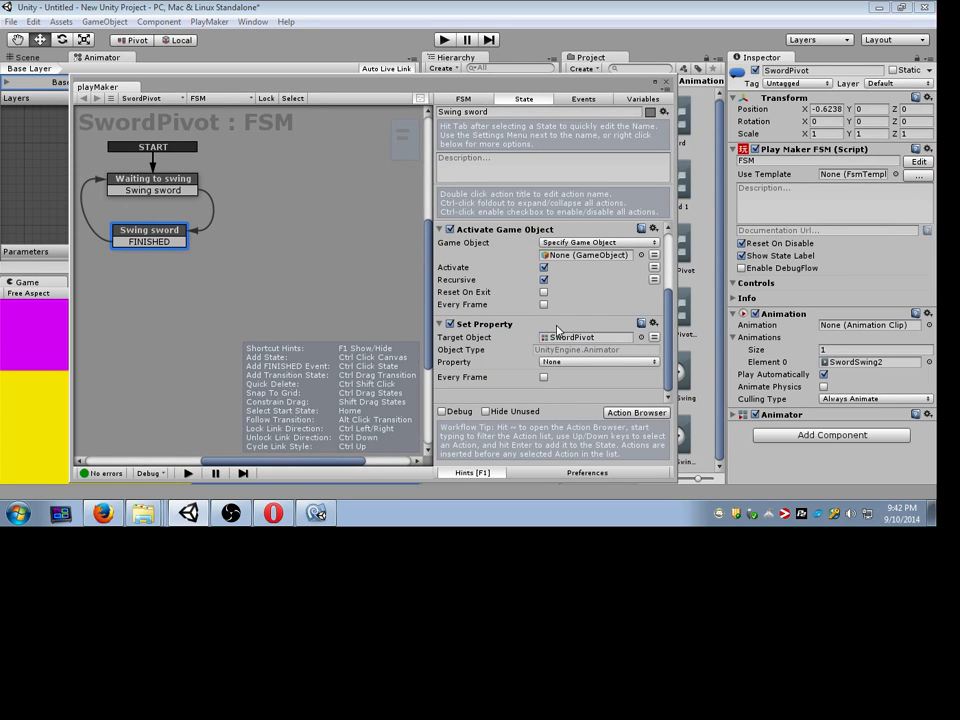
pyautogui.click(557, 327)
# Step: Re-enable the Play Animation action in the Swing sword state
pyautogui.scroll(3, 545, 305)
pyautogui.click(515, 229)
pyautogui.click(449, 230)
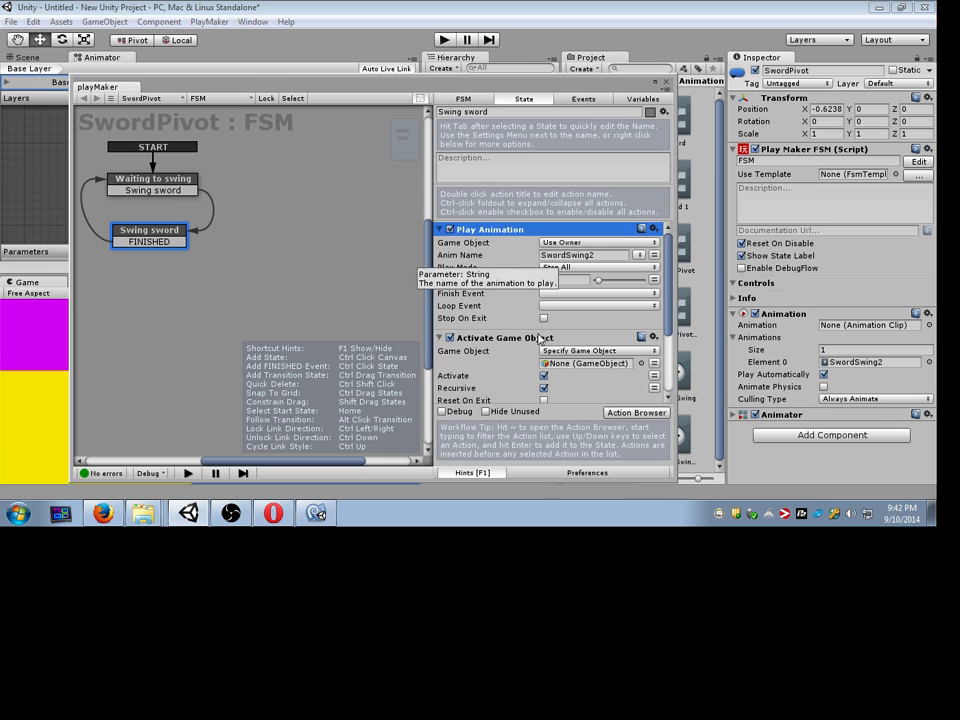
# Step: Delete the Activate Game Object and Set Property actions from the Swing sword state
pyautogui.click(539, 338)
pyautogui.press('Delete')
pyautogui.click(535, 340)
pyautogui.press('Delete')
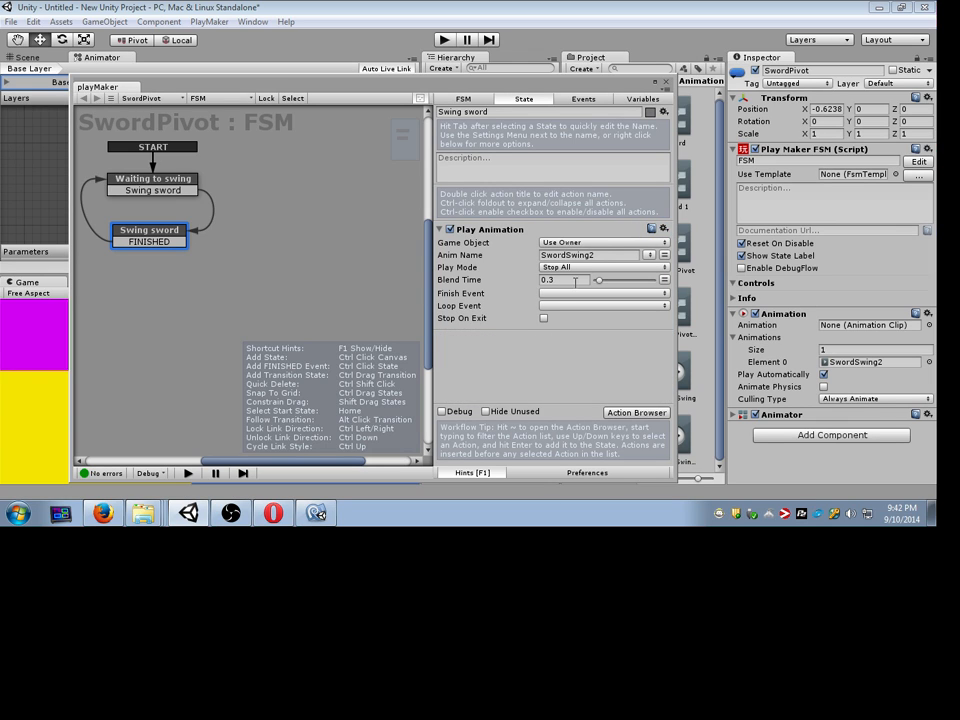
# Step: Check the Animator's controller asset and turn off Play Automatically on SwordPivot's Animation component
pyautogui.click(734, 415)
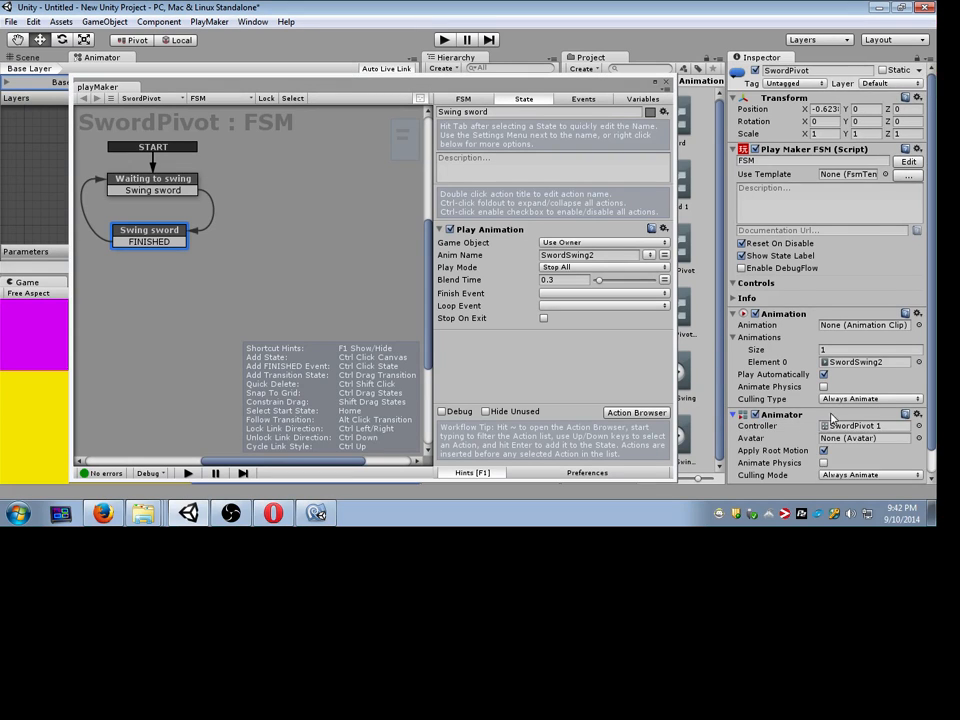
pyautogui.scroll(-2, 850, 427)
pyautogui.click(877, 403)
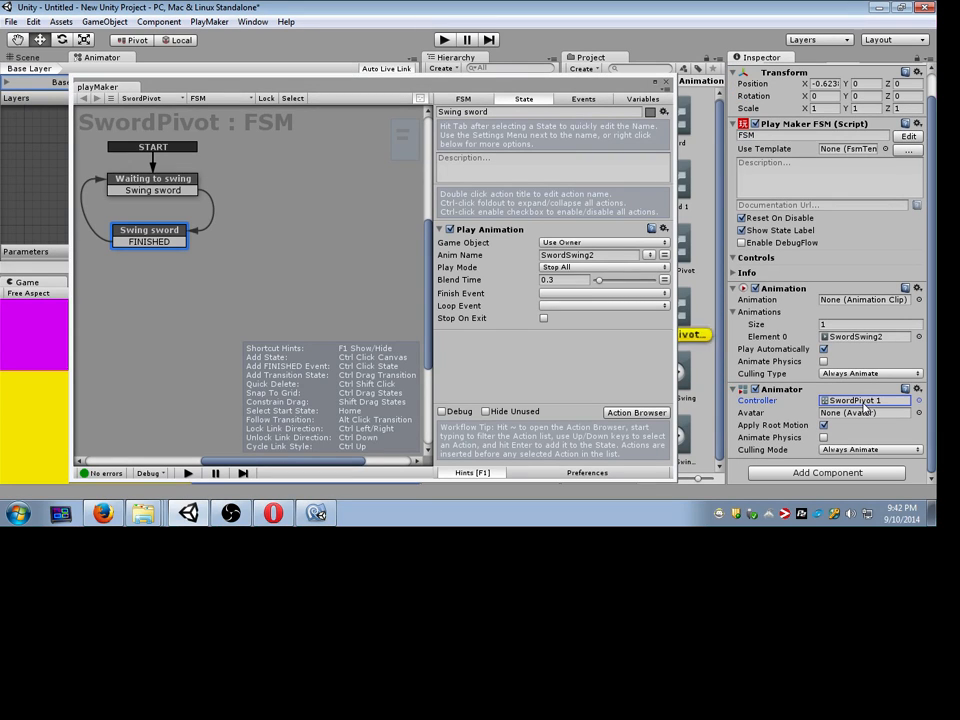
pyautogui.click(824, 350)
# Step: Create an empty state in the Animator's Base Layer
pyautogui.moveTo(560, 87); pyautogui.dragTo(780, 155)
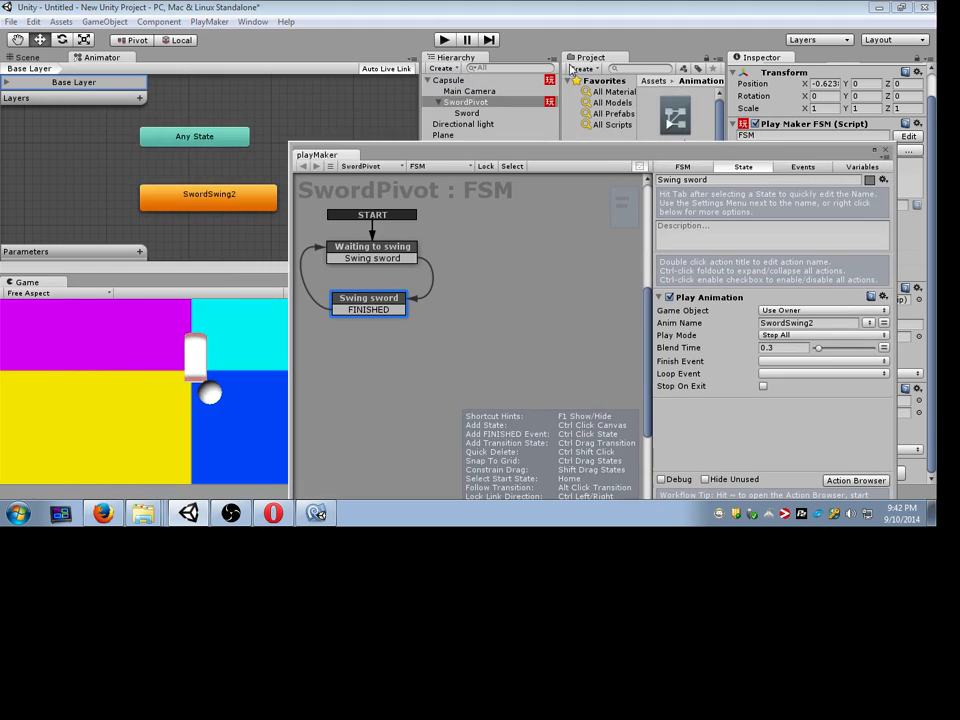
pyautogui.click(225, 198)
pyautogui.click(216, 145)
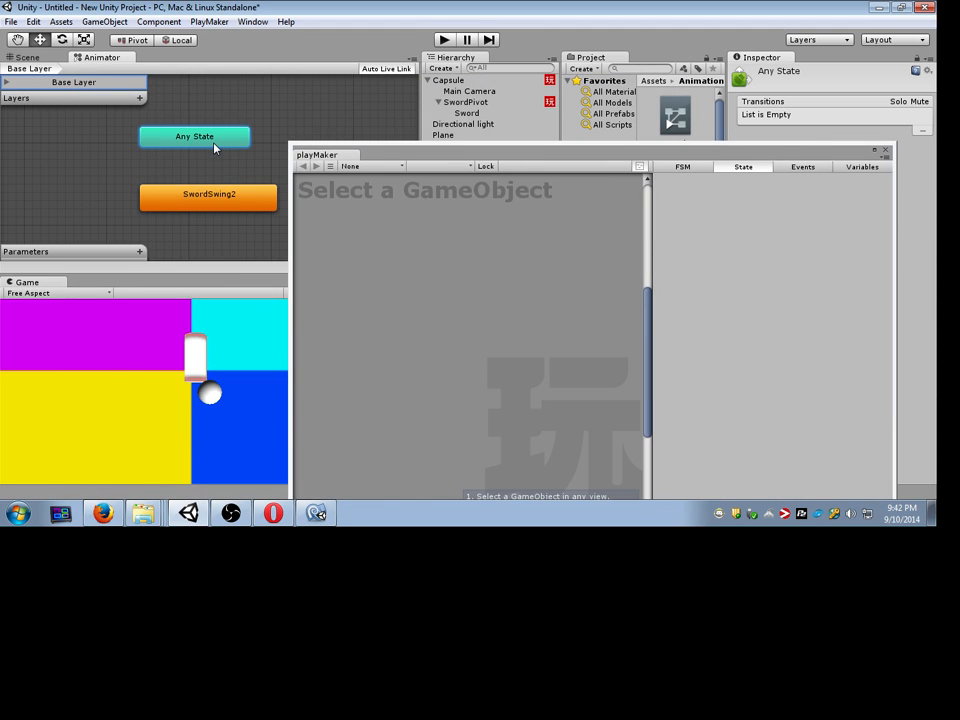
pyautogui.rightClick(216, 146)
pyautogui.click(203, 136)
pyautogui.click(207, 162)
pyautogui.rightClick(239, 169)
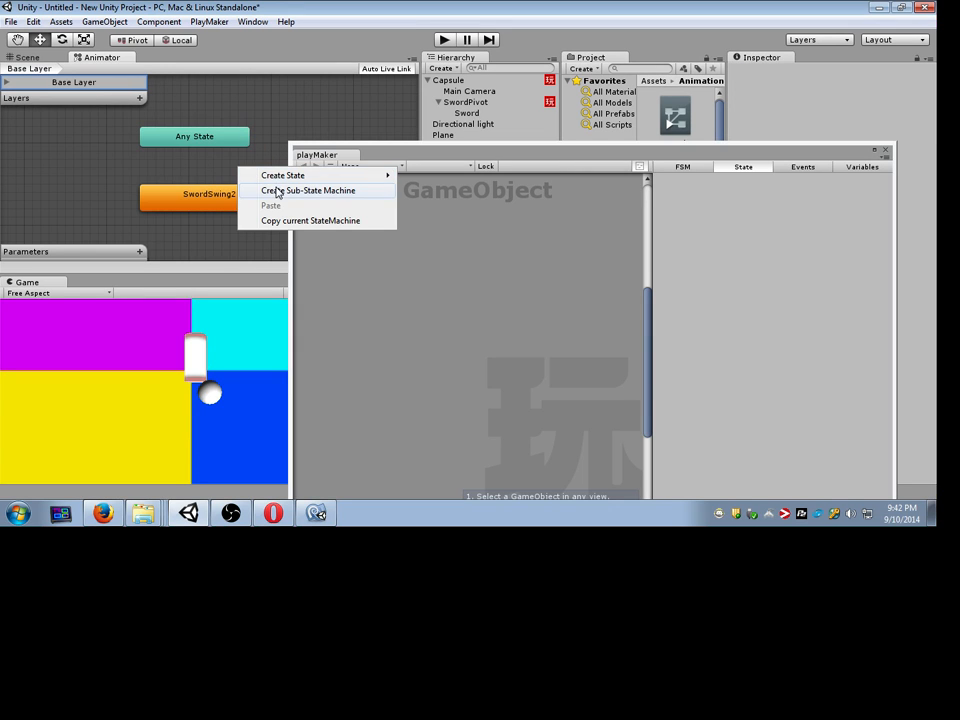
pyautogui.moveTo(320, 175)
pyautogui.click(449, 178)
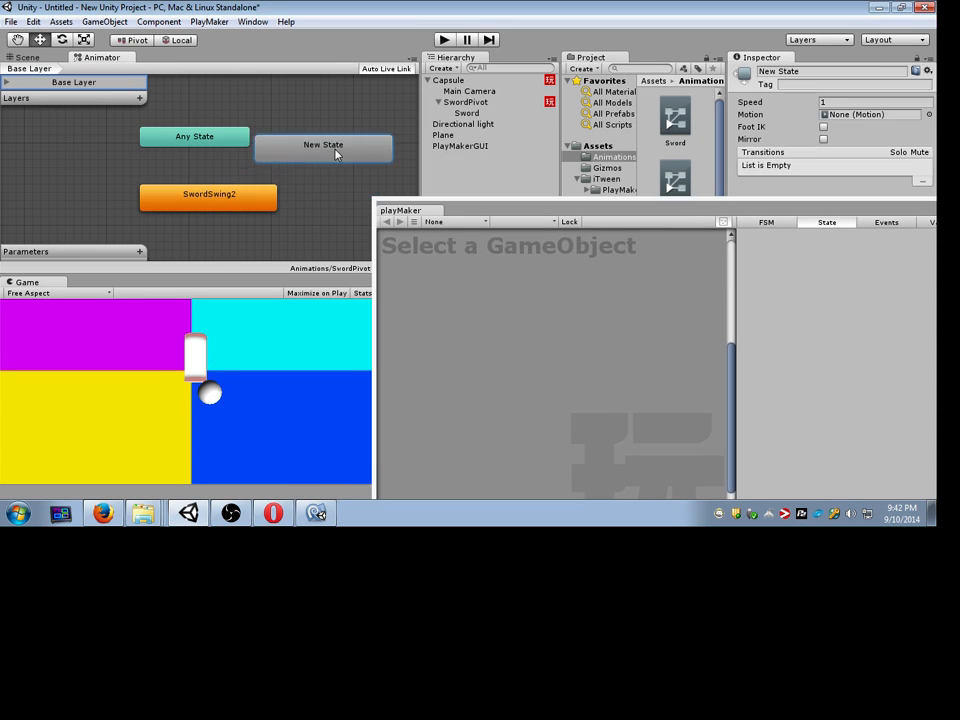
# Step: Place the new empty state beside Any State and set it as the default state
pyautogui.moveTo(345, 150); pyautogui.dragTo(361, 140)
pyautogui.rightClick(351, 148)
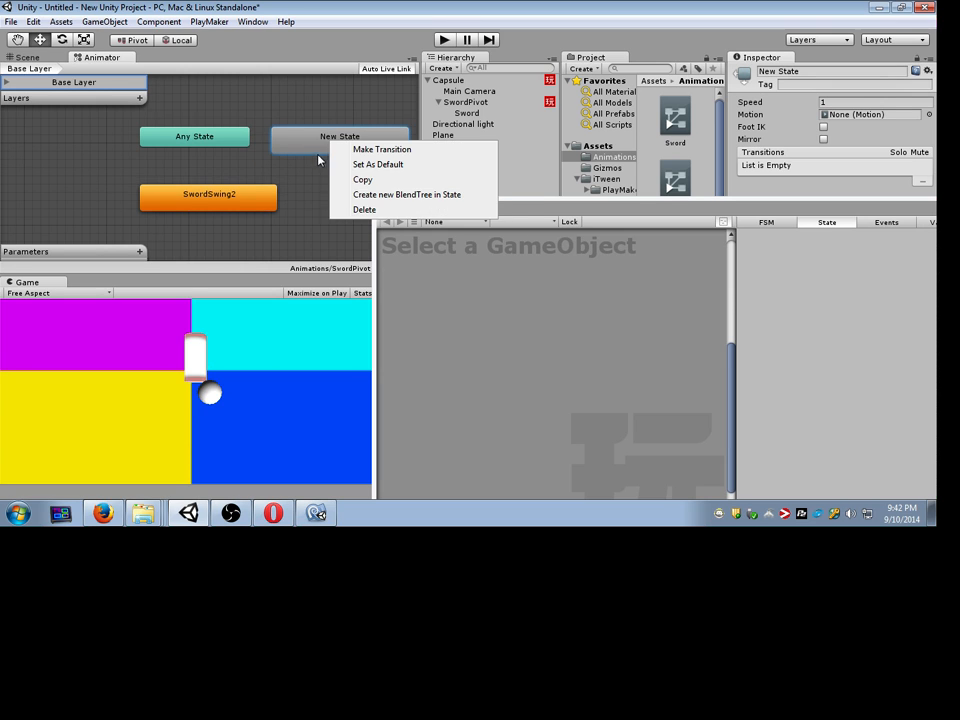
pyautogui.click(362, 163)
# Step: Run the game to test the sword swing and read the resulting warnings in the Console
pyautogui.click(444, 39)
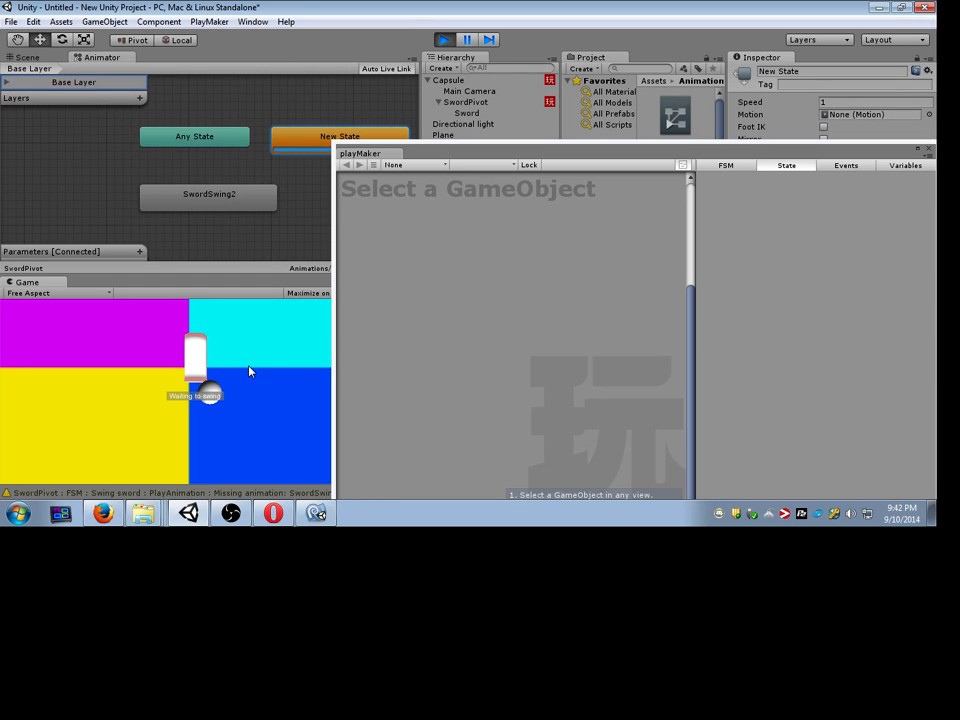
pyautogui.hotkey('ctrl', 'shift', 'c')
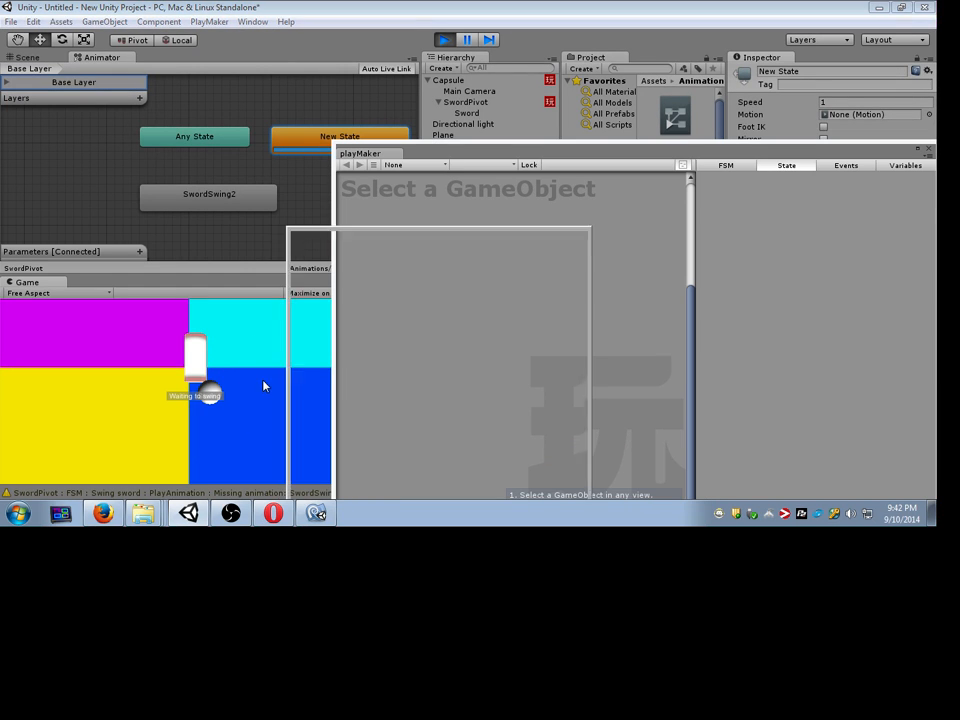
pyautogui.click(432, 393)
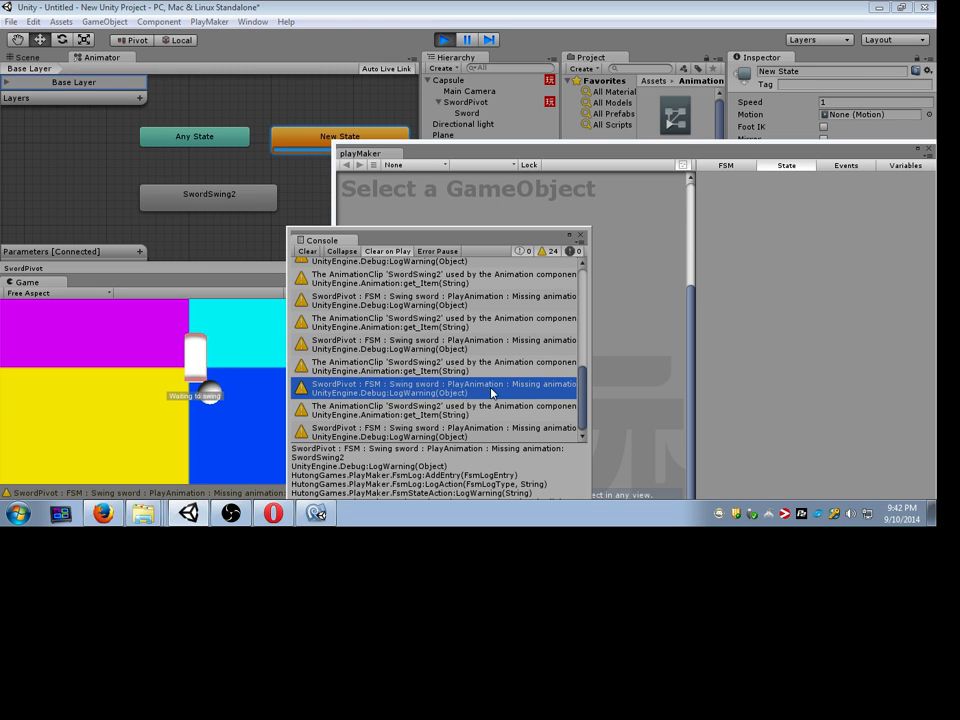
pyautogui.moveTo(590, 375); pyautogui.dragTo(737, 375)
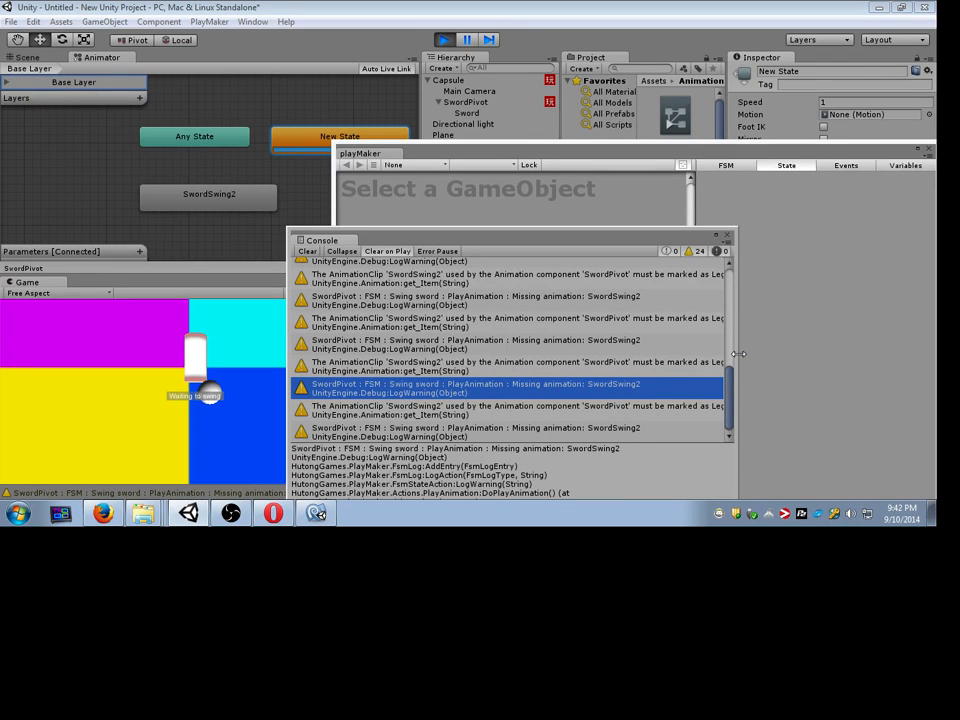
pyautogui.moveTo(738, 156); pyautogui.dragTo(452, 374)
pyautogui.click(645, 367)
pyautogui.click(727, 236)
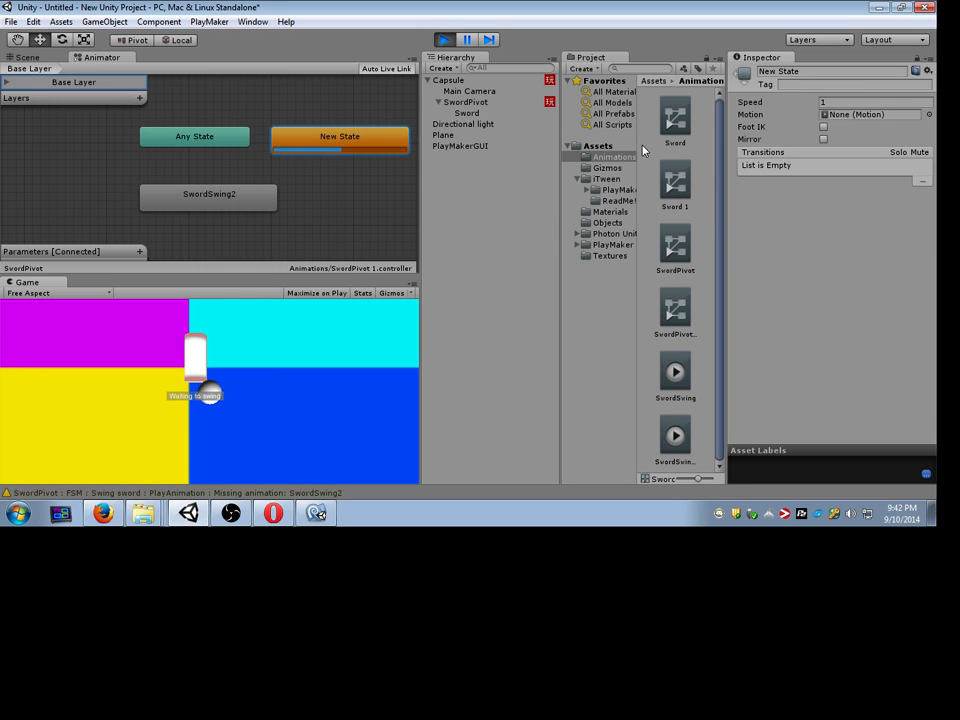
# Step: Try to remove the Animator component from SwordPivot while the game is running
pyautogui.click(500, 103)
pyautogui.click(790, 416)
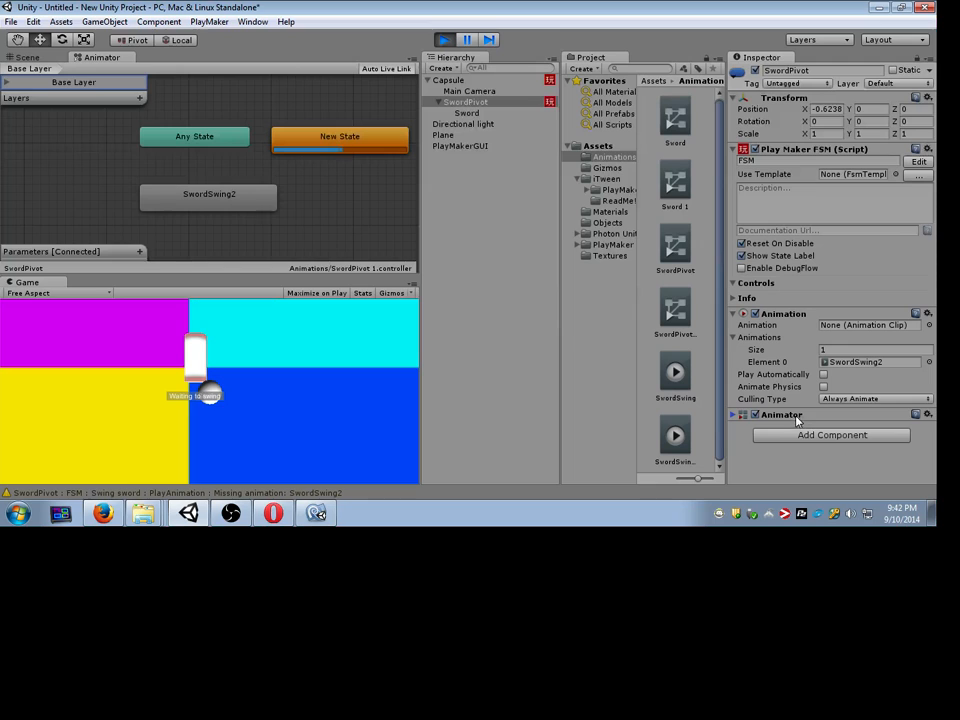
pyautogui.click(790, 416)
pyautogui.rightClick(791, 418)
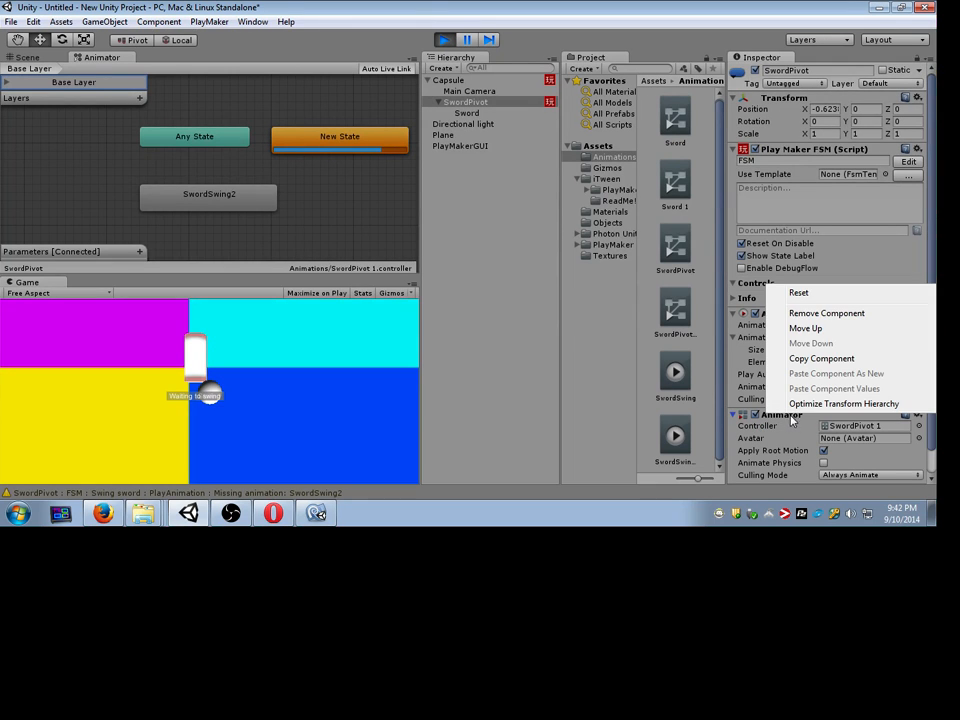
pyautogui.click(800, 313)
# Step: Stop the game and remove the Animator component from SwordPivot
pyautogui.click(442, 41)
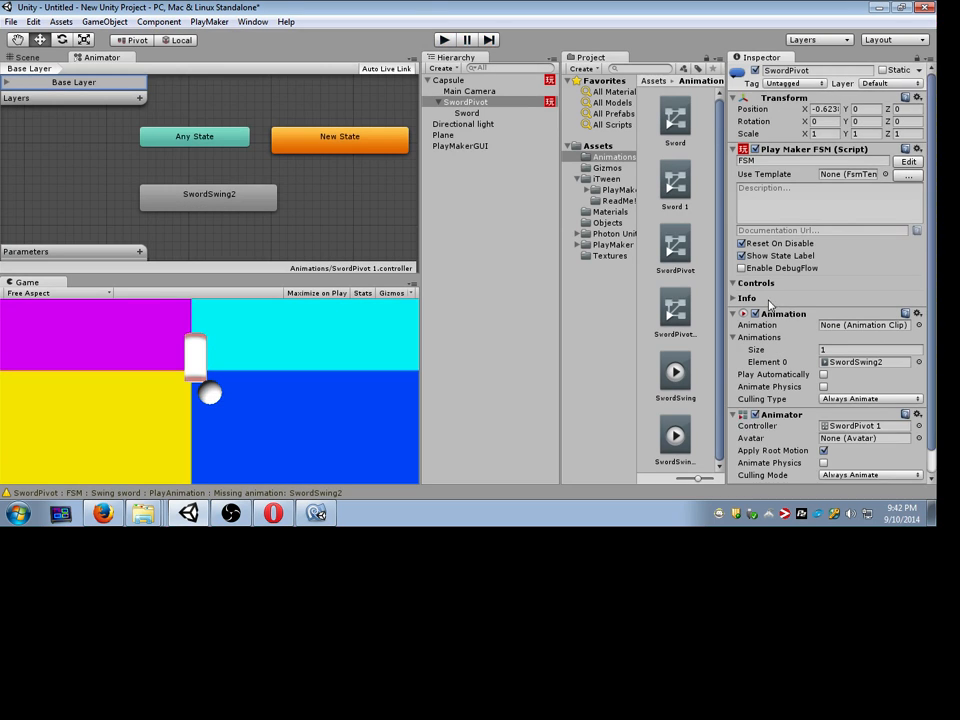
pyautogui.rightClick(787, 420)
pyautogui.click(834, 314)
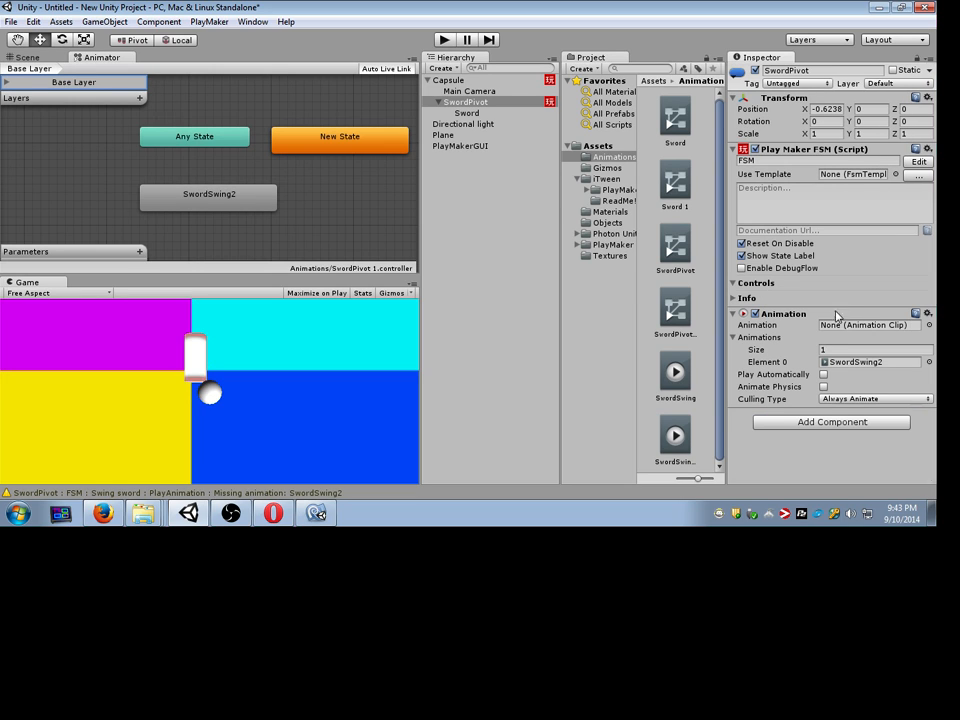
# Step: Open the SwordSwing2 clip assigned to SwordPivot's Animation component and examine its settings
pyautogui.doubleClick(866, 361)
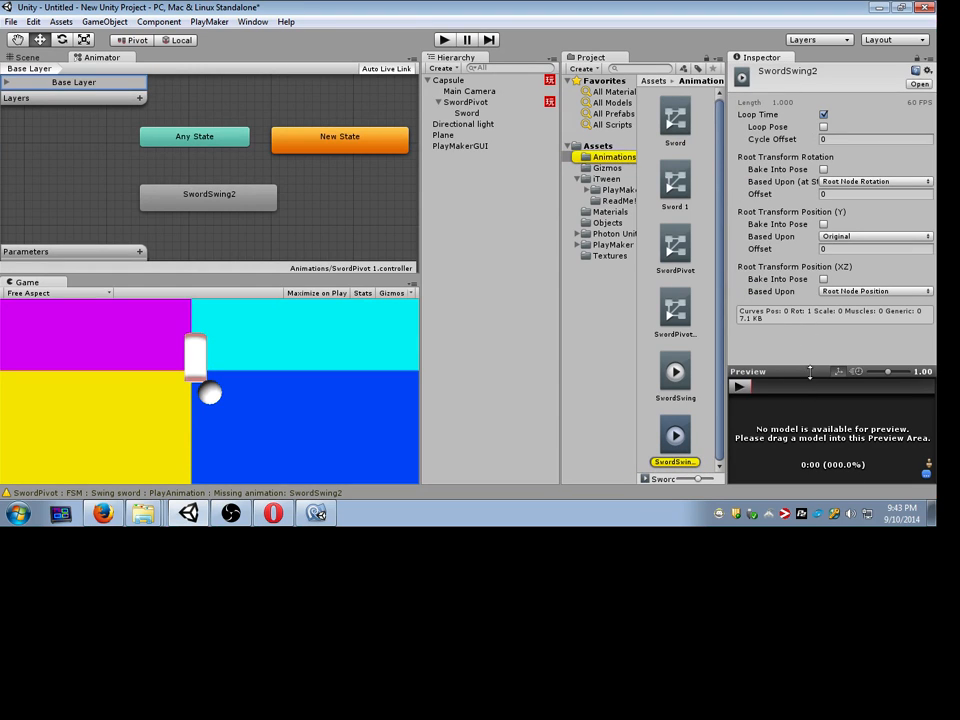
pyautogui.rightClick(683, 442)
pyautogui.click(690, 449)
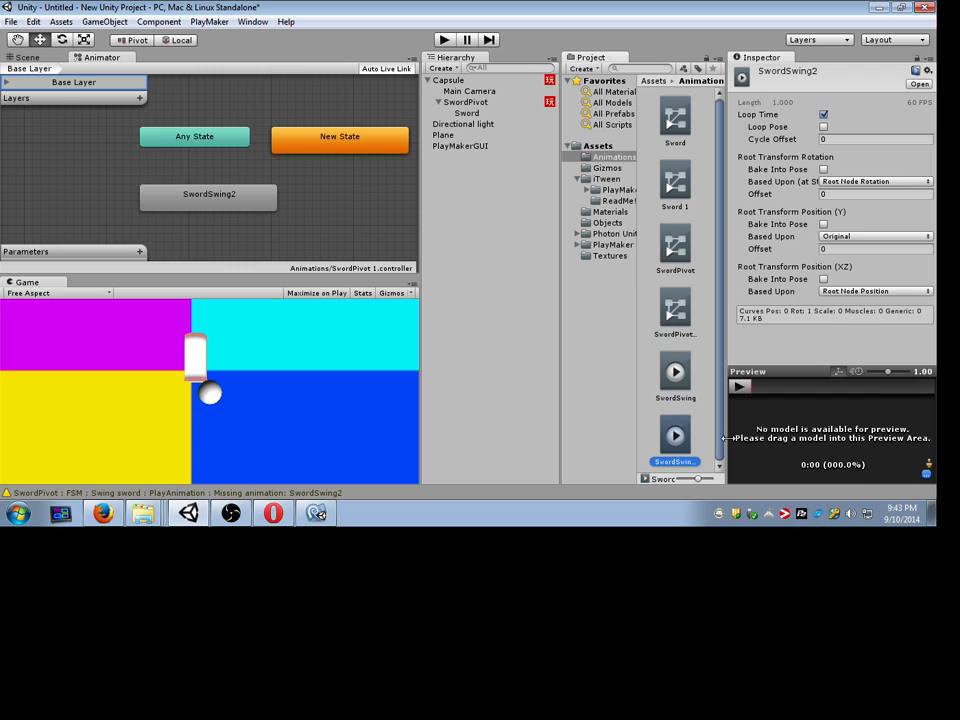
pyautogui.moveTo(727, 300); pyautogui.dragTo(748, 300)
# Step: Create a new animation clip in the Animations folder to check its settings, and delete it
pyautogui.click(592, 70)
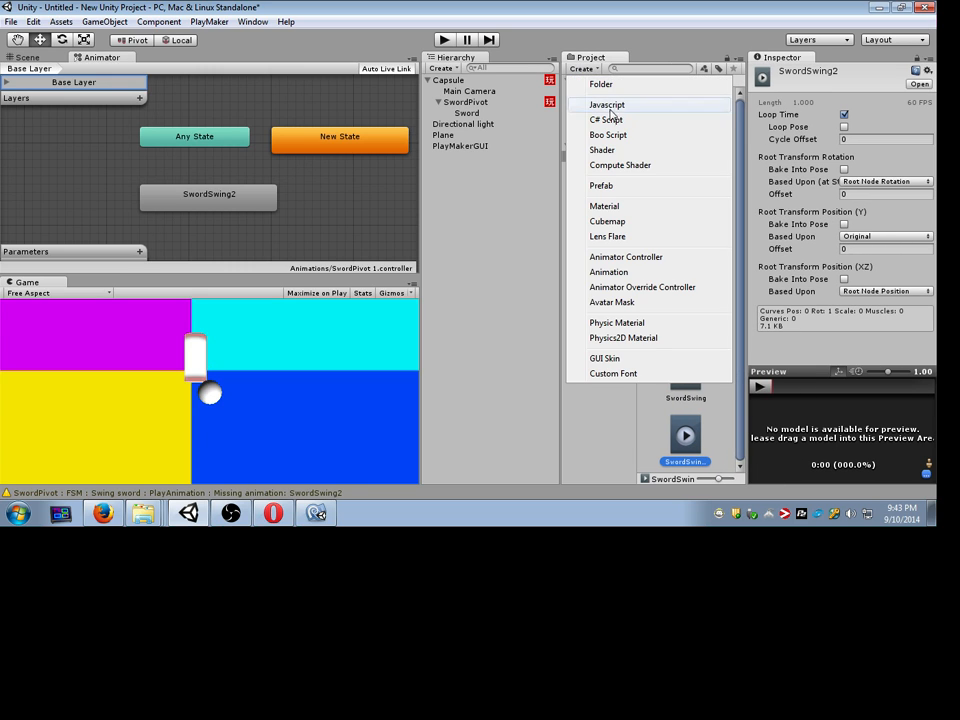
pyautogui.click(700, 279)
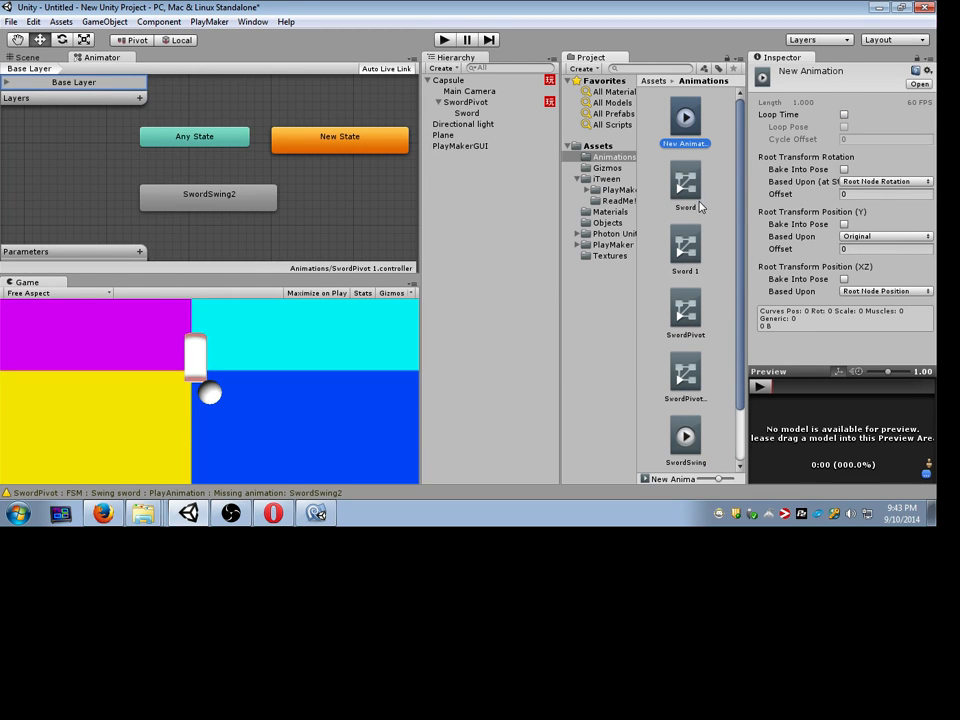
pyautogui.press('Delete')
pyautogui.click(483, 282)
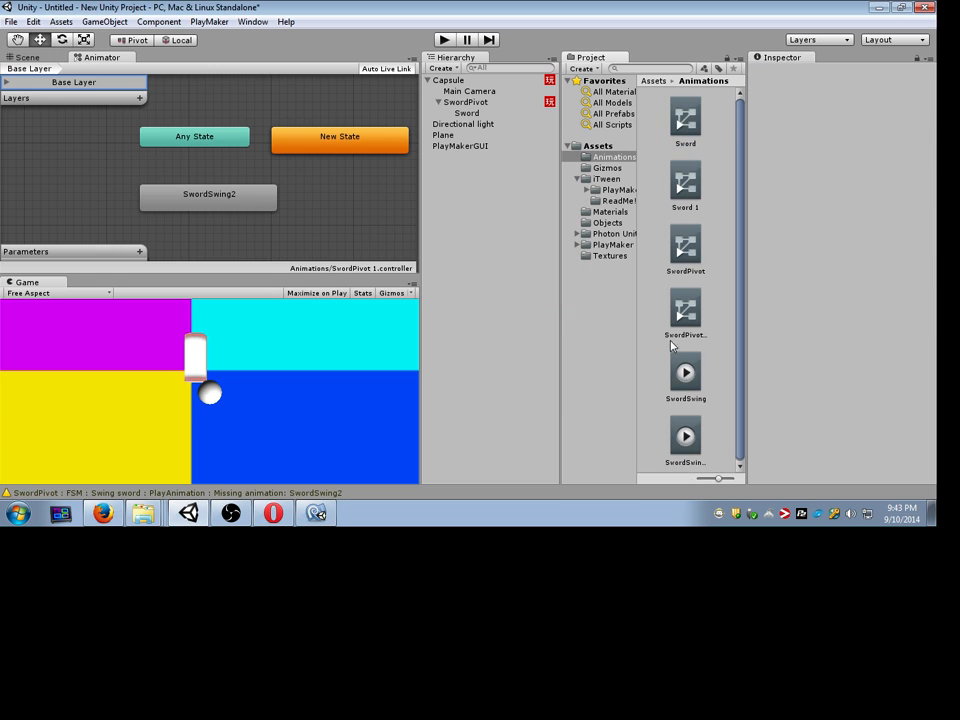
# Step: Examine the SwordSwing2 clip's root transform rotation and position options and the commands available for the clip asset
pyautogui.click(704, 446)
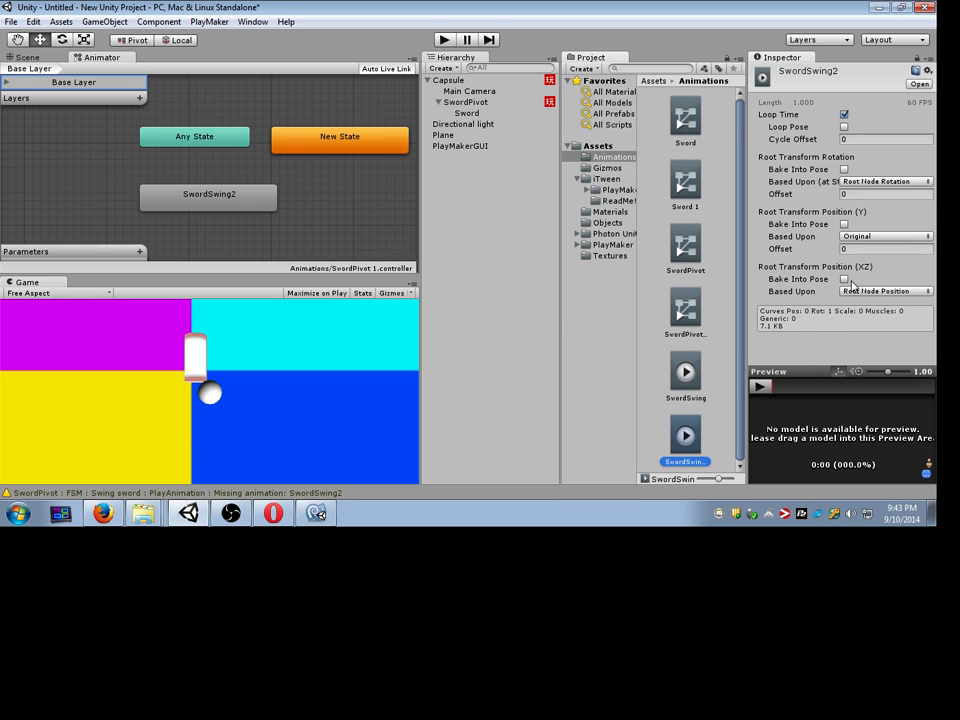
pyautogui.click(868, 238)
pyautogui.click(876, 181)
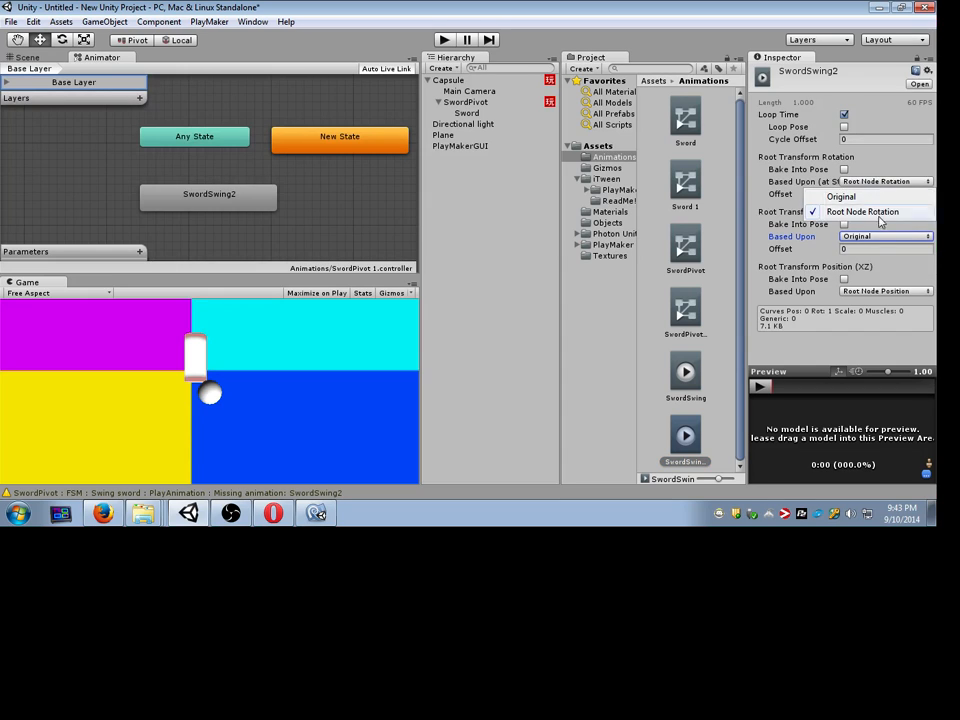
pyautogui.click(863, 292)
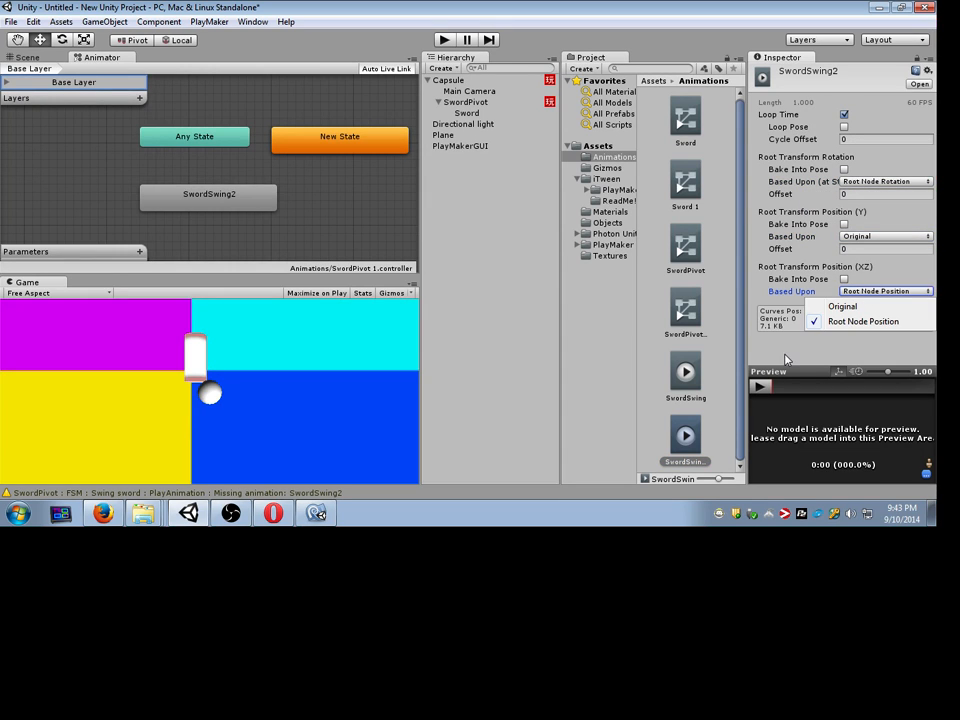
pyautogui.click(818, 359)
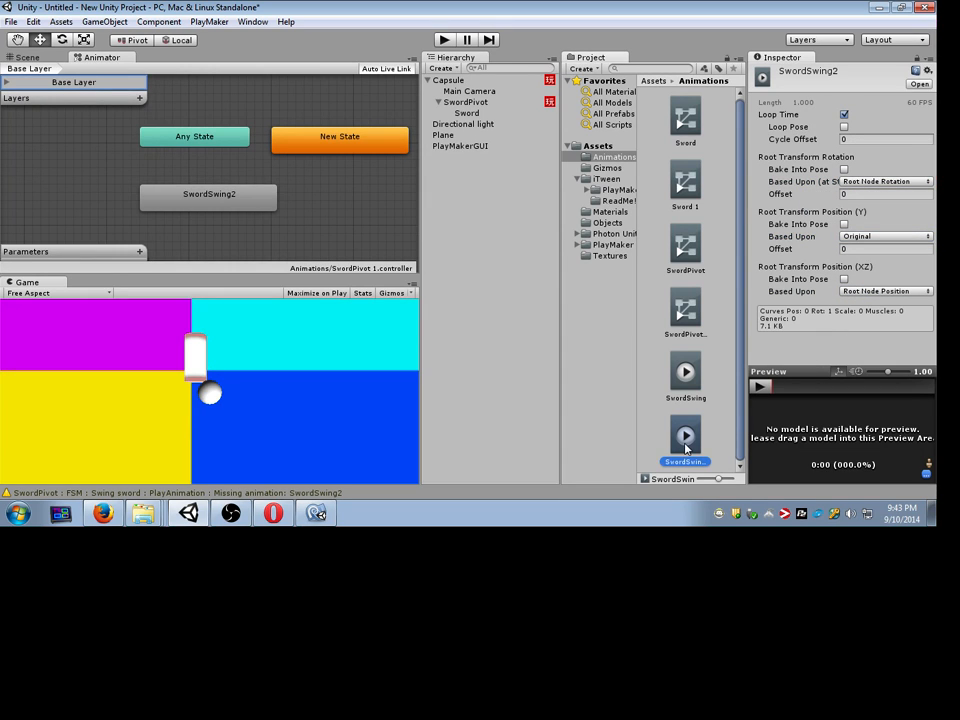
pyautogui.rightClick(685, 221)
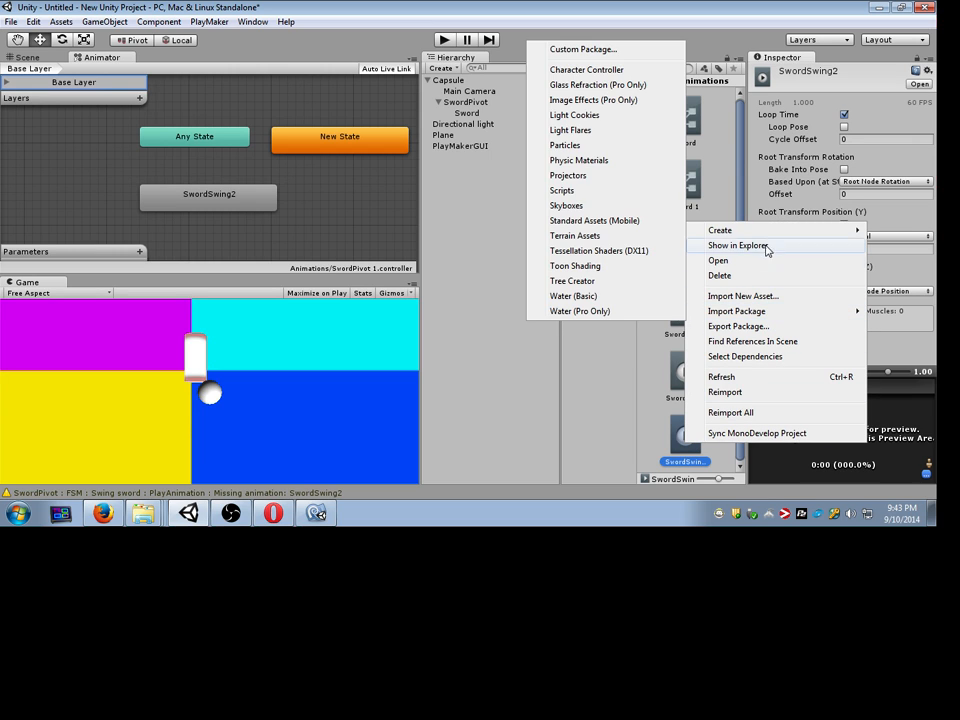
pyautogui.click(790, 181)
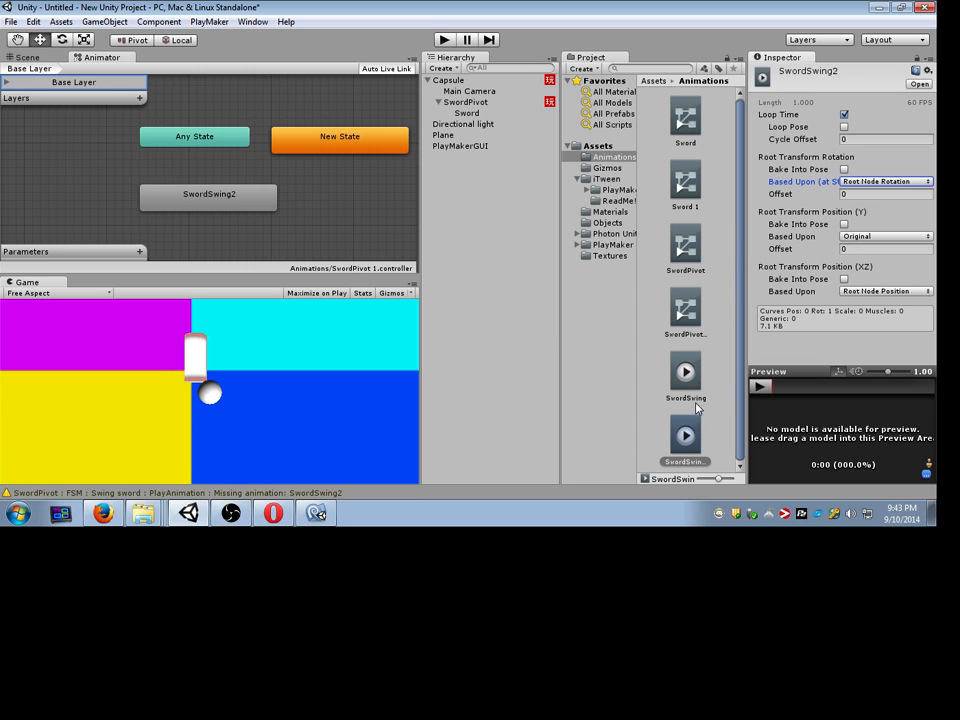
# Step: Switch the project browser to the one-column layout
pyautogui.click(743, 392)
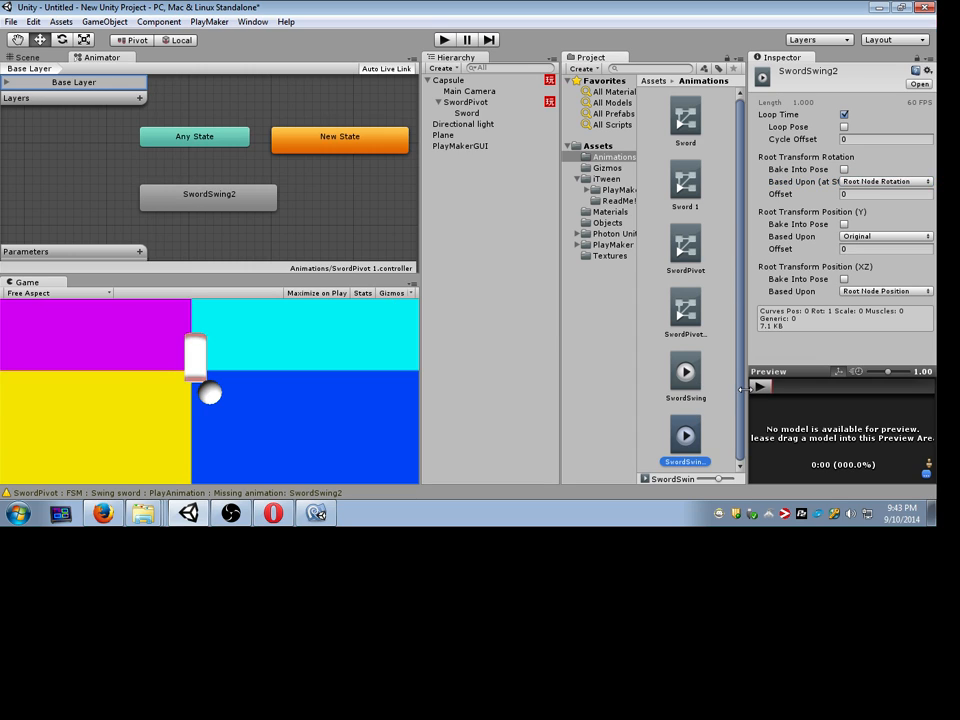
pyautogui.click(743, 57)
pyautogui.click(790, 73)
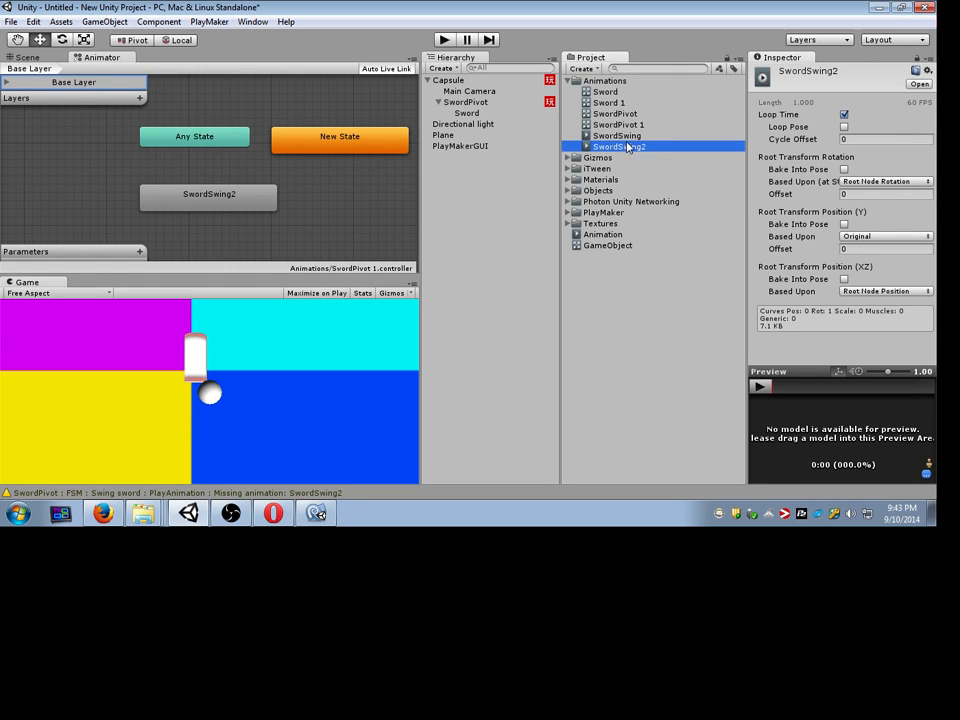
# Step: Examine the rotation curves of SwordPivot's SwordSwing2 clip in the Animation window, and close the window
pyautogui.click(466, 102)
pyautogui.click(210, 21)
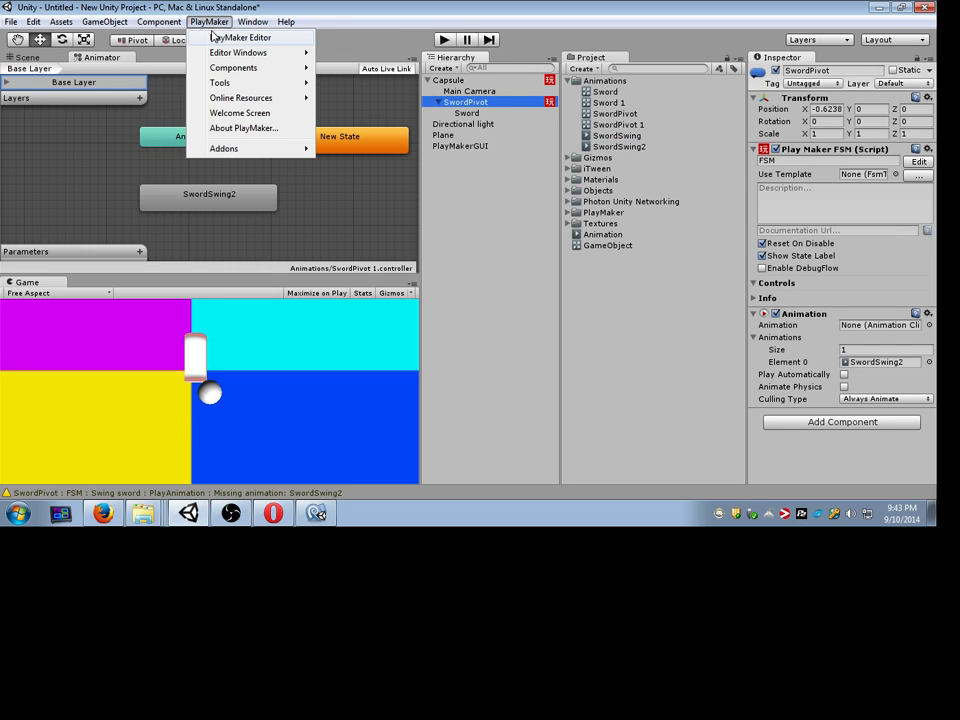
pyautogui.moveTo(253, 21)
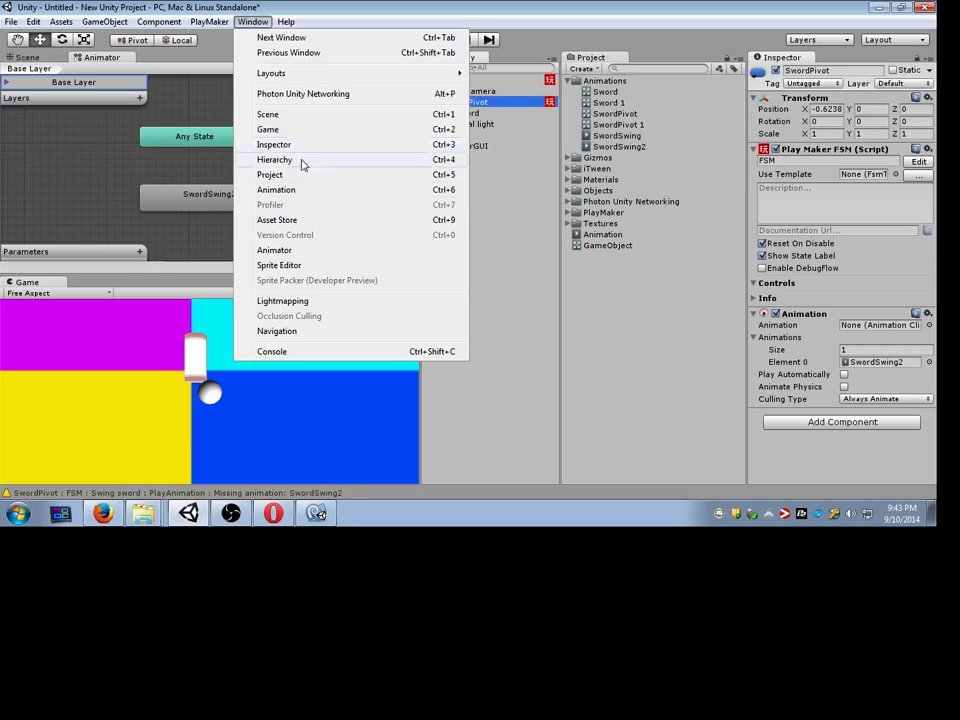
pyautogui.click(302, 190)
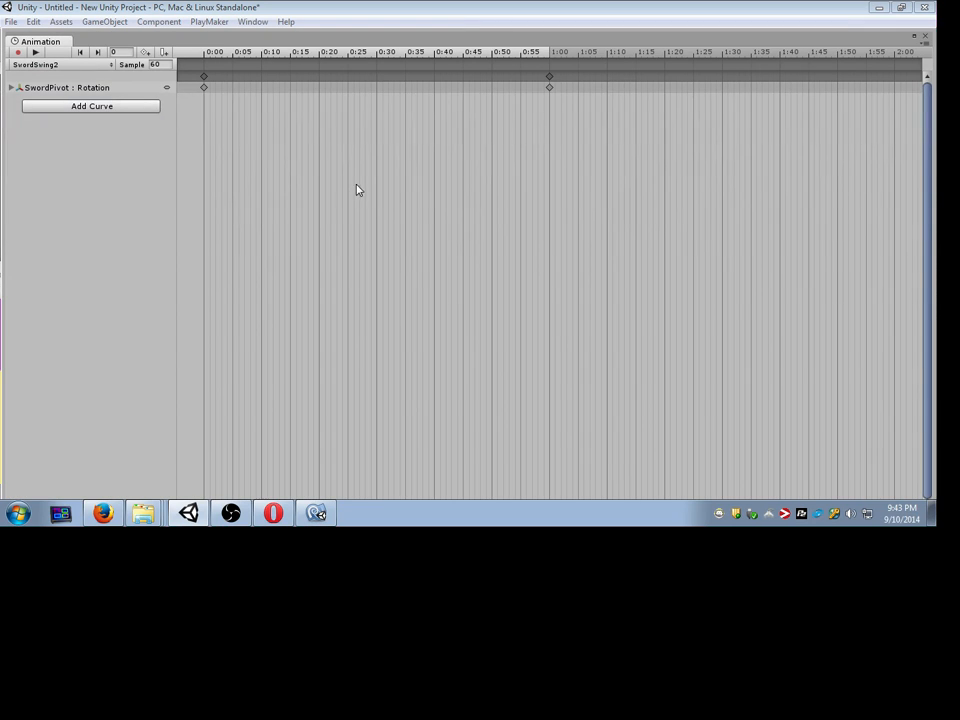
pyautogui.click(7, 87)
pyautogui.click(148, 88)
pyautogui.rightClick(147, 88)
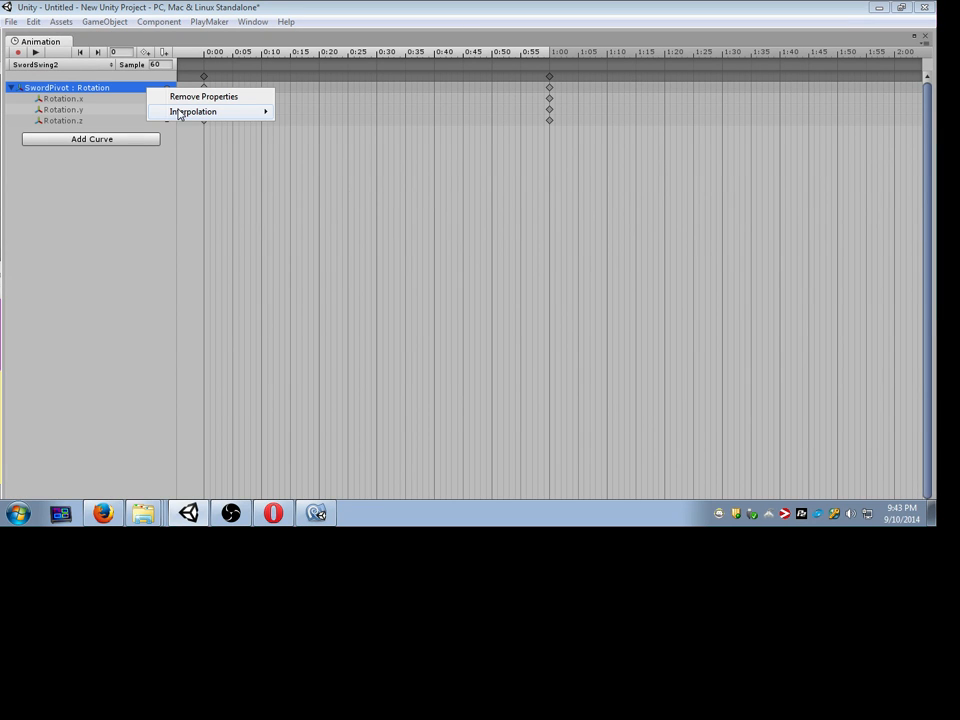
pyautogui.click(124, 90)
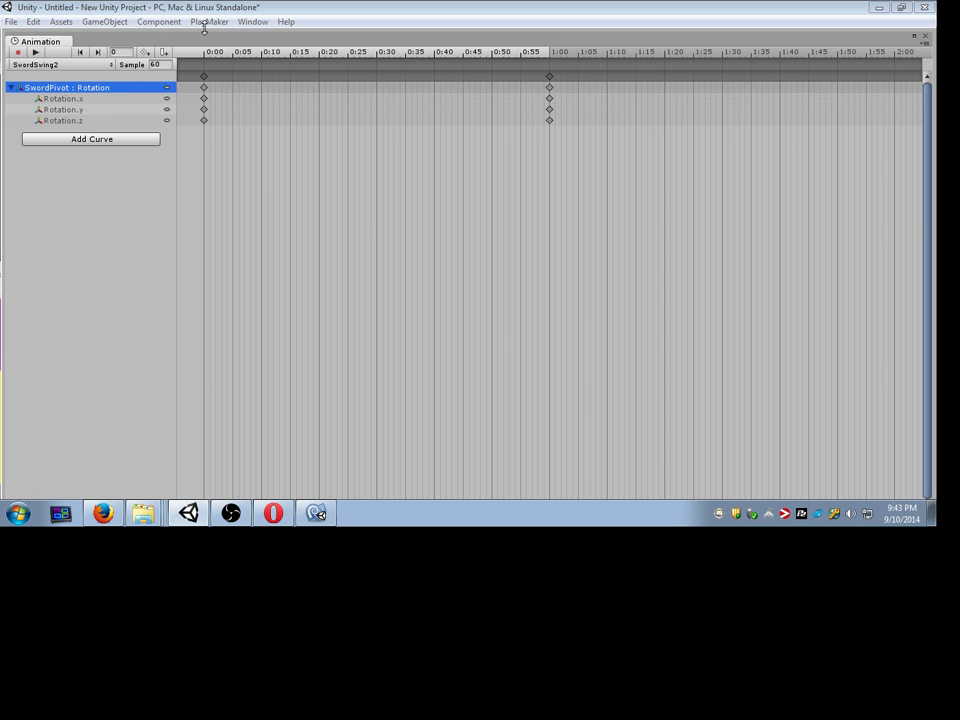
pyautogui.doubleClick(40, 41)
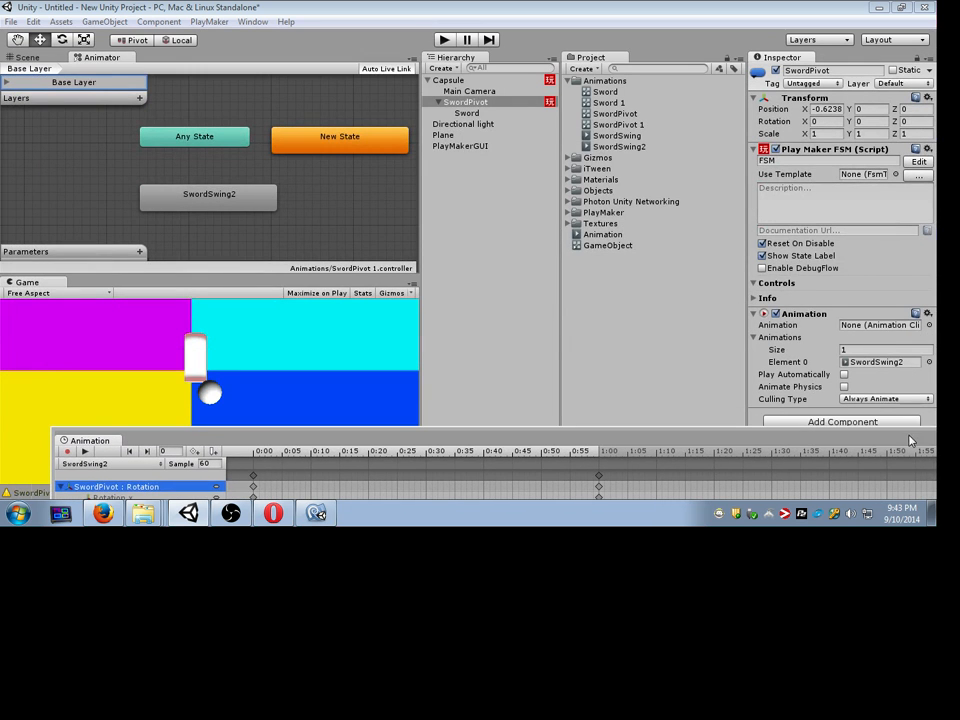
pyautogui.click(765, 432)
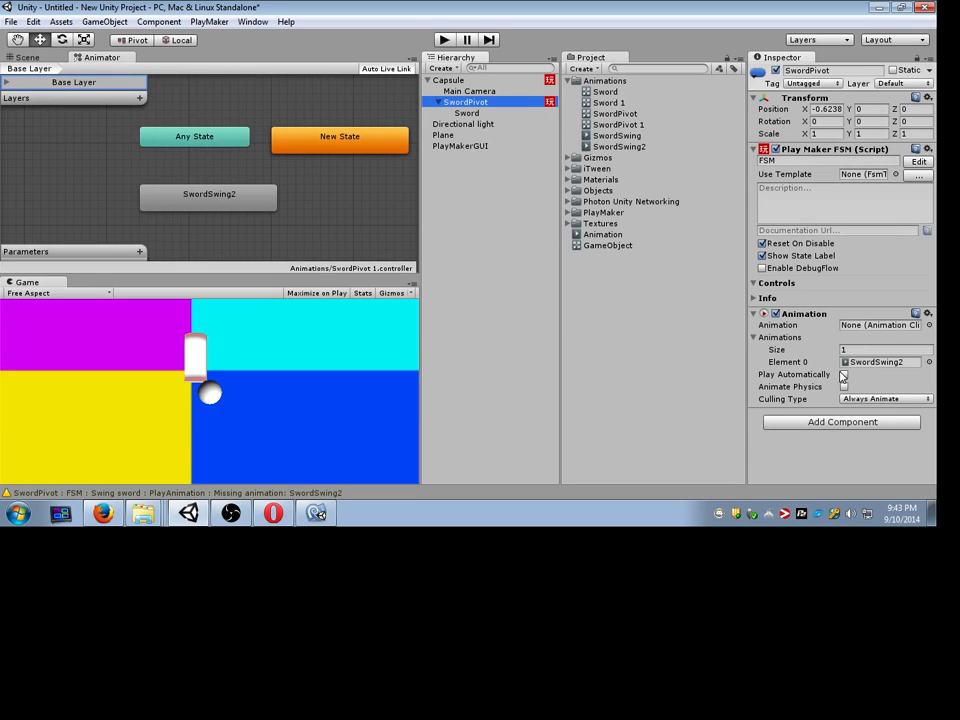
# Step: Add an Animator component to SwordPivot and compare its settings with those of the Animation component
pyautogui.click(815, 423)
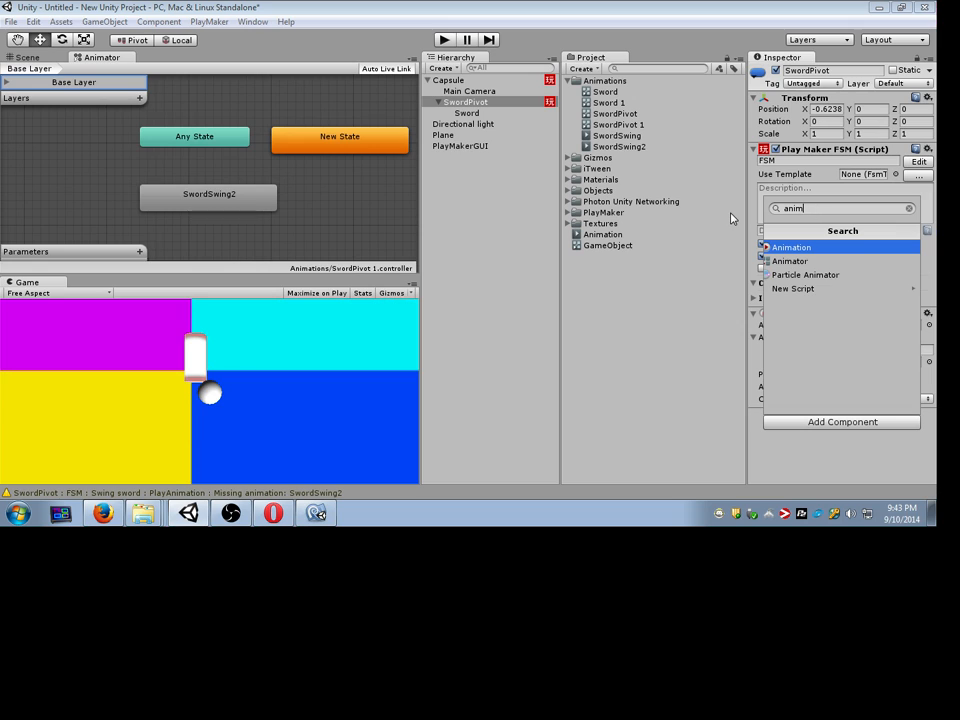
pyautogui.write('ani')
pyautogui.click(800, 262)
pyautogui.scroll(-1, 810, 290)
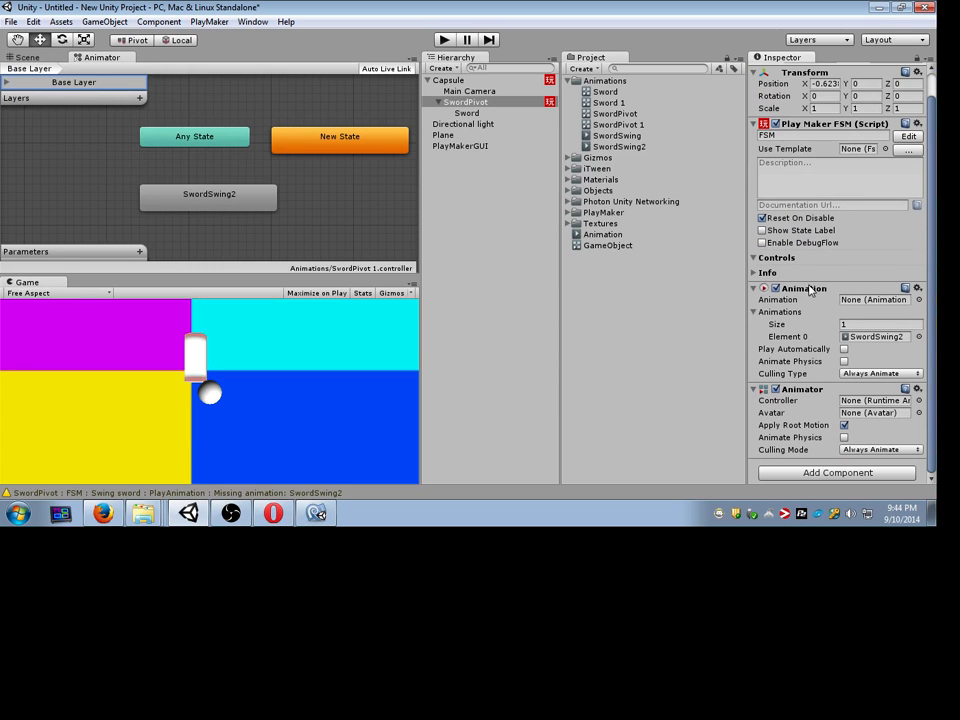
pyautogui.scroll(1, 793, 398)
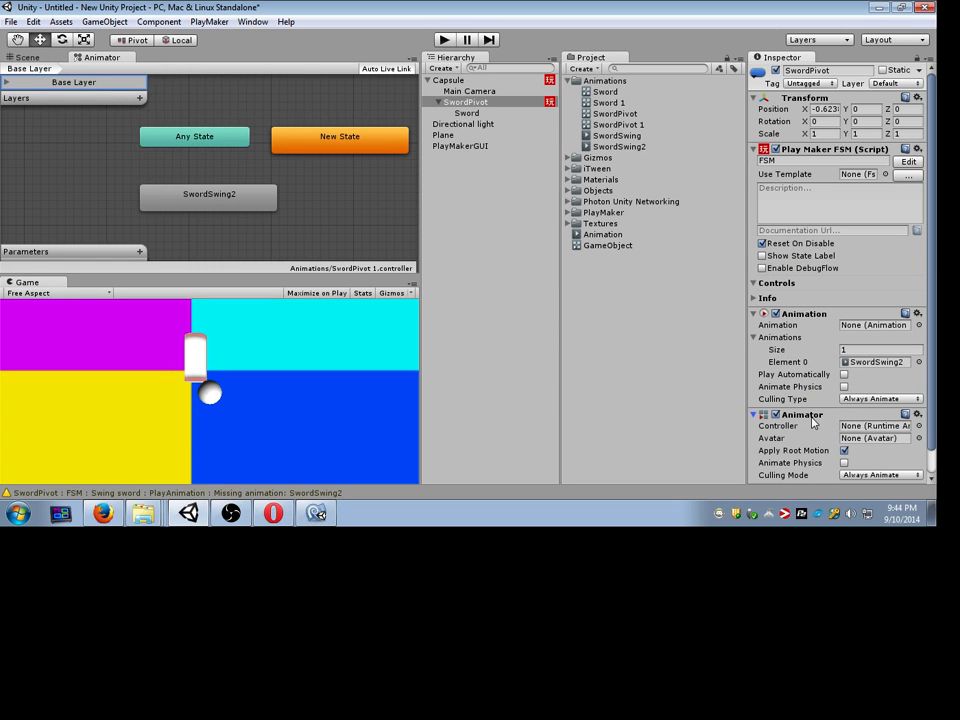
pyautogui.scroll(-1, 930, 430)
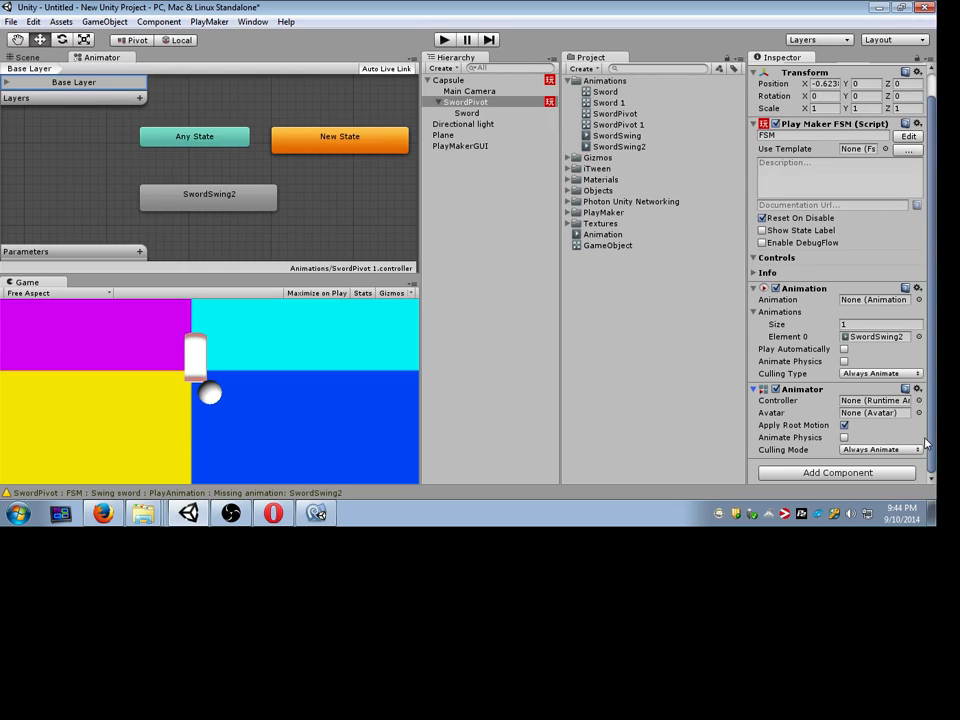
pyautogui.scroll(1, 852, 390)
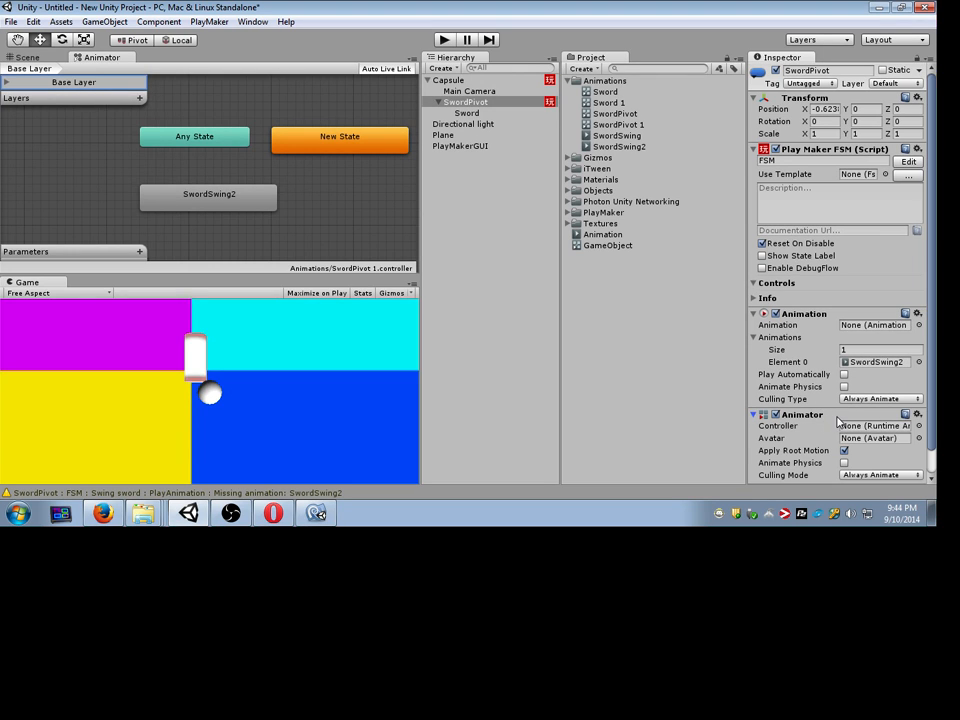
# Step: Remove the newly added Animator component from SwordPivot
pyautogui.click(797, 415)
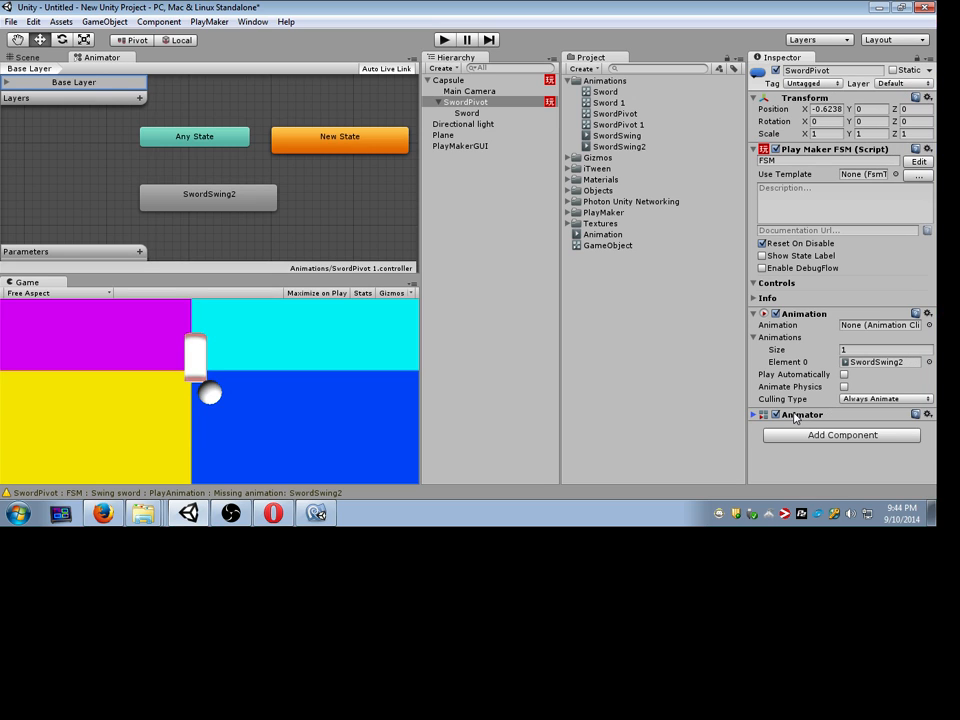
pyautogui.click(797, 415)
pyautogui.rightClick(800, 418)
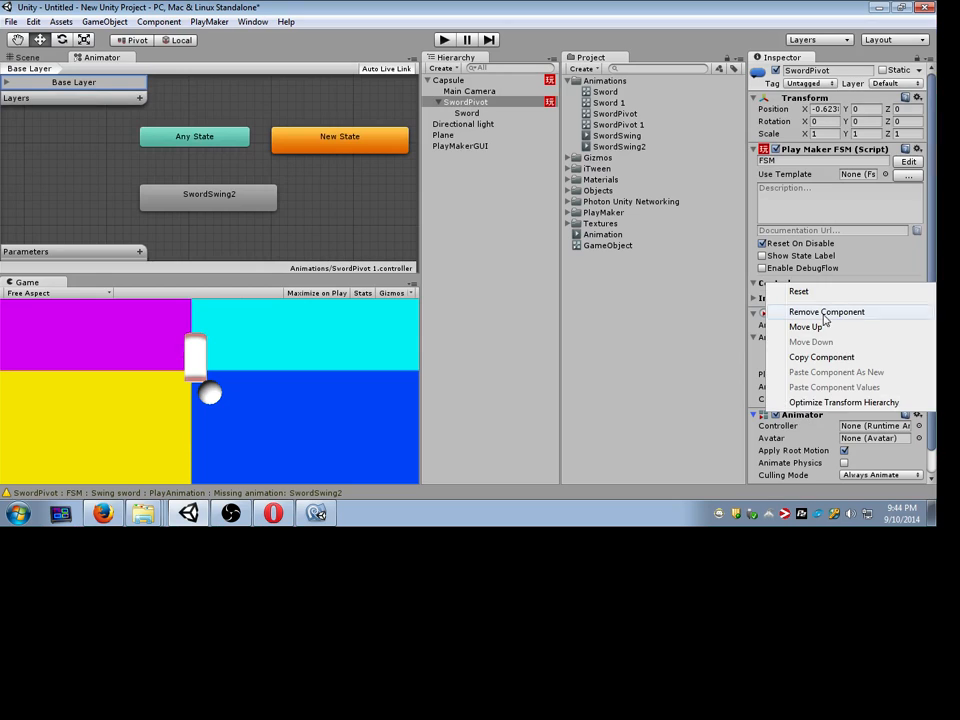
pyautogui.click(822, 318)
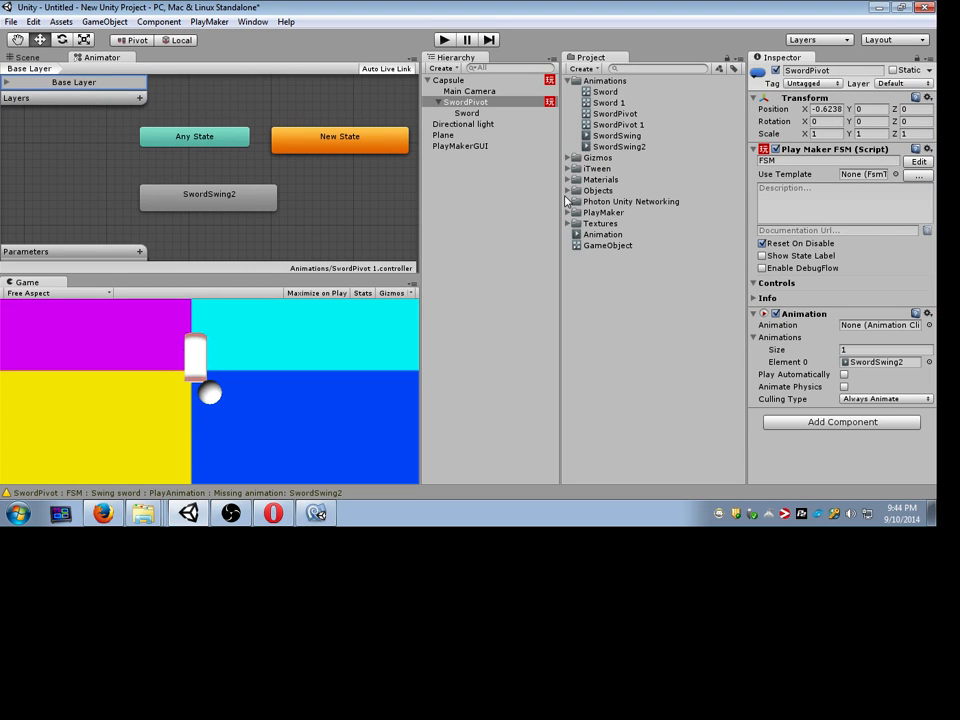
# Step: Place the Treasure_Chest_Bottom model from the Objects folder in the scene beside the capsule to check its Animation component
pyautogui.click(568, 180)
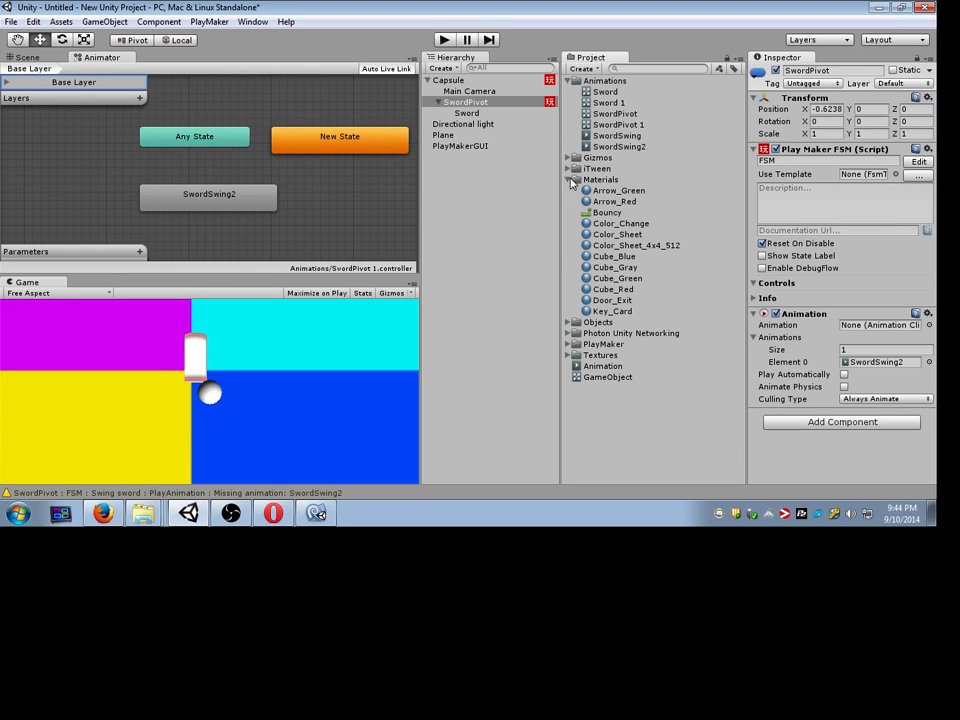
pyautogui.click(567, 323)
pyautogui.scroll(-2, 612, 378)
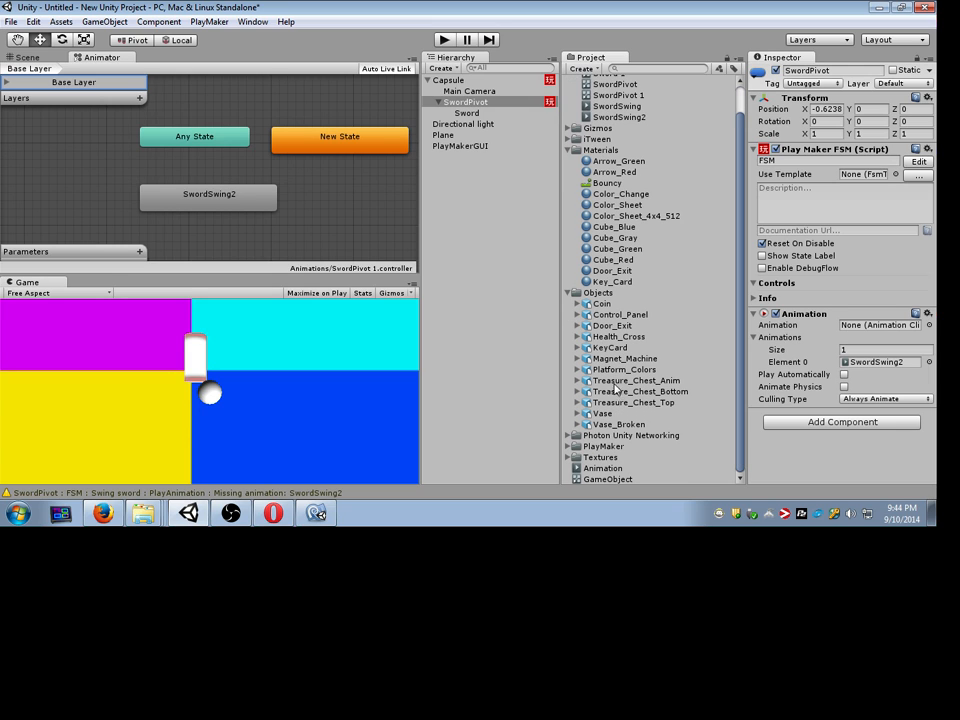
pyautogui.click(626, 391)
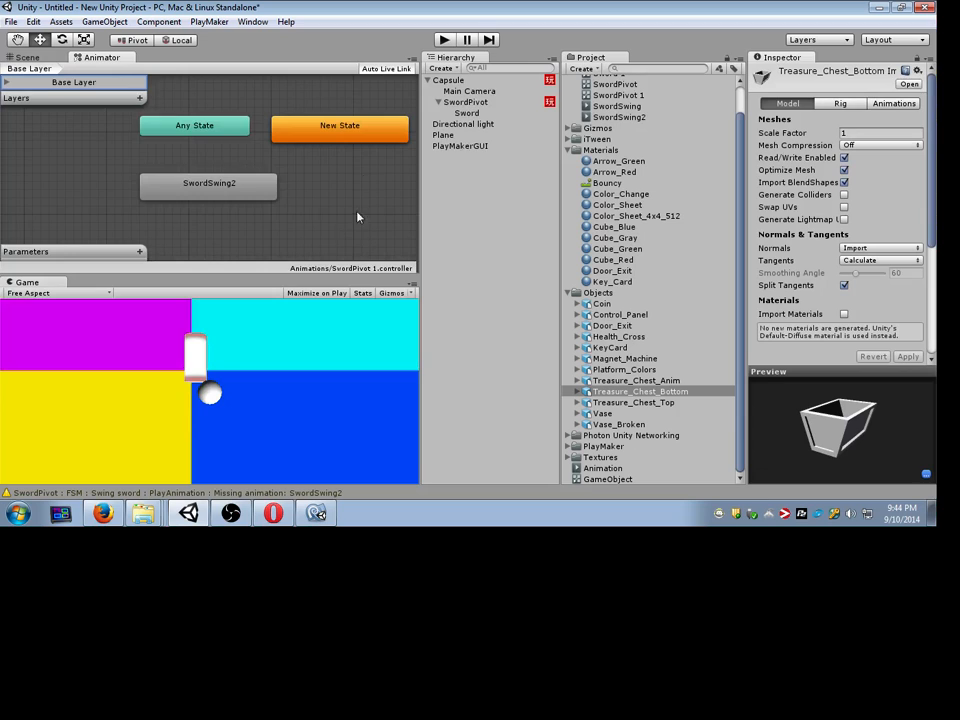
pyautogui.click(49, 58)
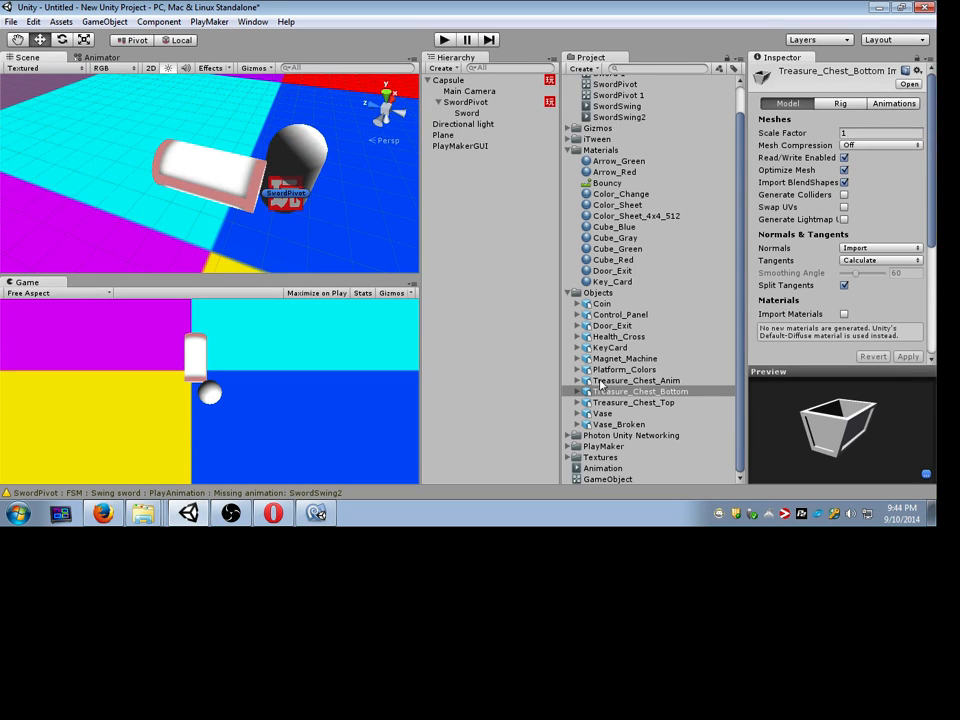
pyautogui.moveTo(600, 383); pyautogui.dragTo(380, 174)
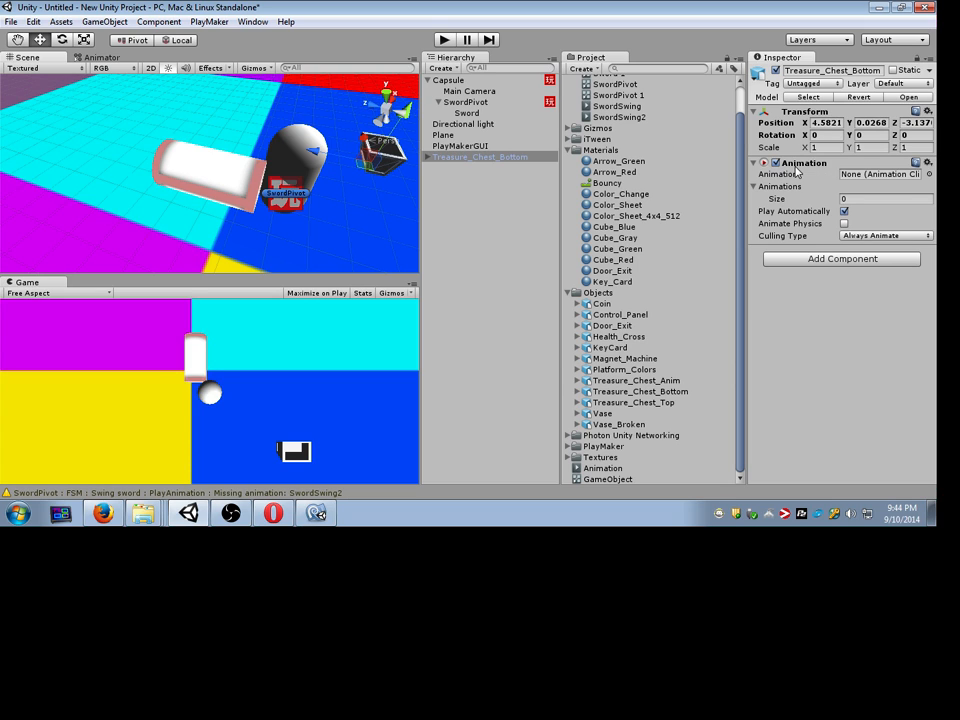
pyautogui.click(529, 253)
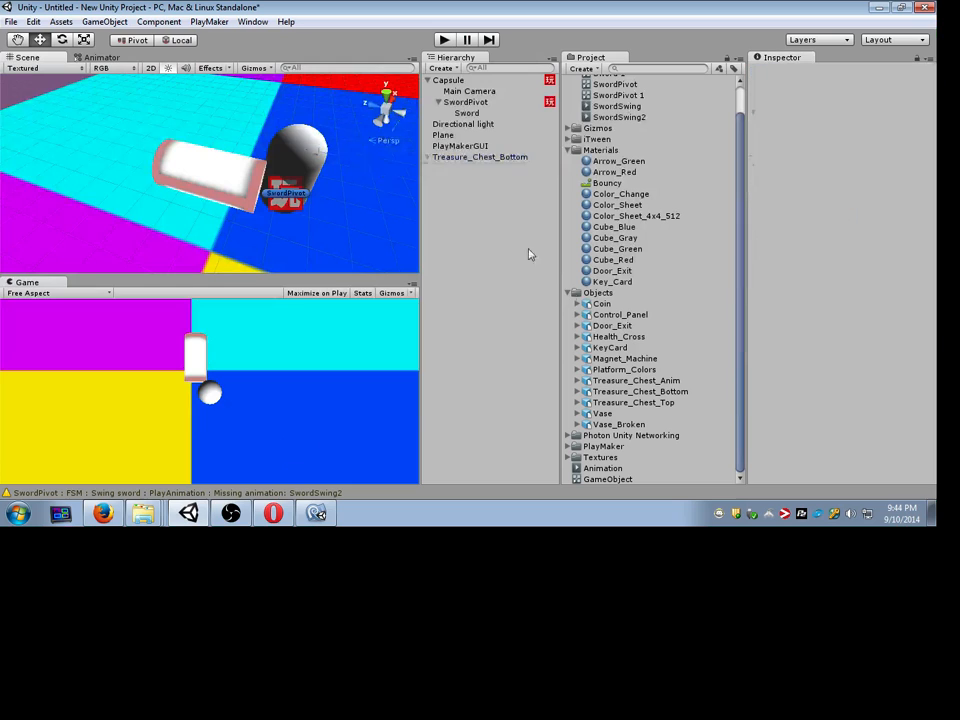
# Step: Place the Treasure_Chest_Anim model in the scene and locate the opening clip assigned to its Animation component
pyautogui.click(640, 380)
pyautogui.moveTo(657, 388); pyautogui.dragTo(385, 207)
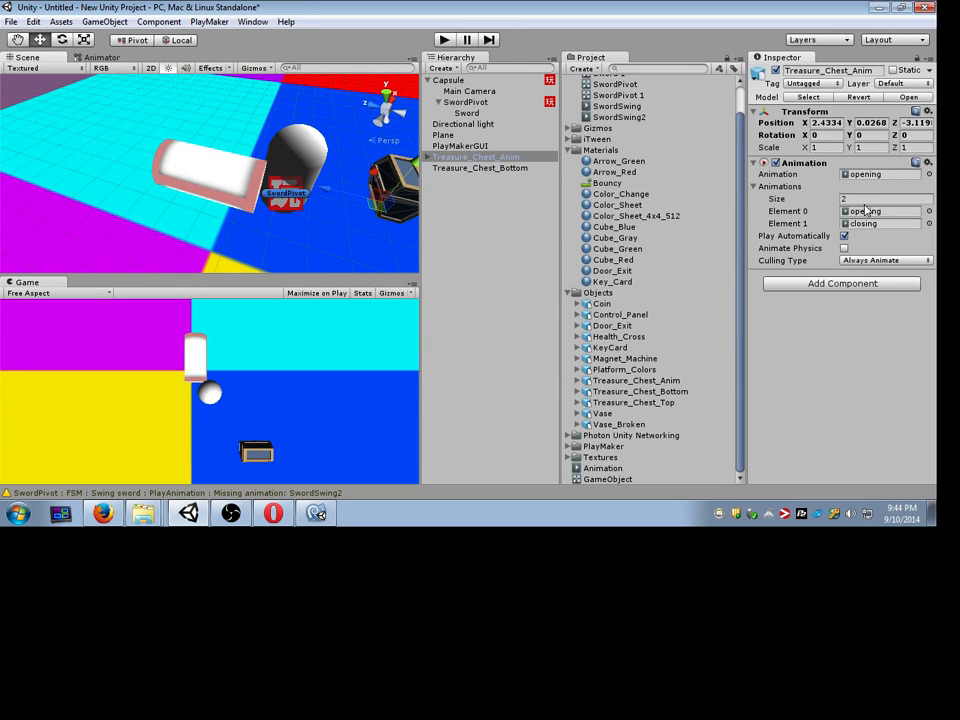
pyautogui.click(877, 212)
pyautogui.doubleClick(879, 213)
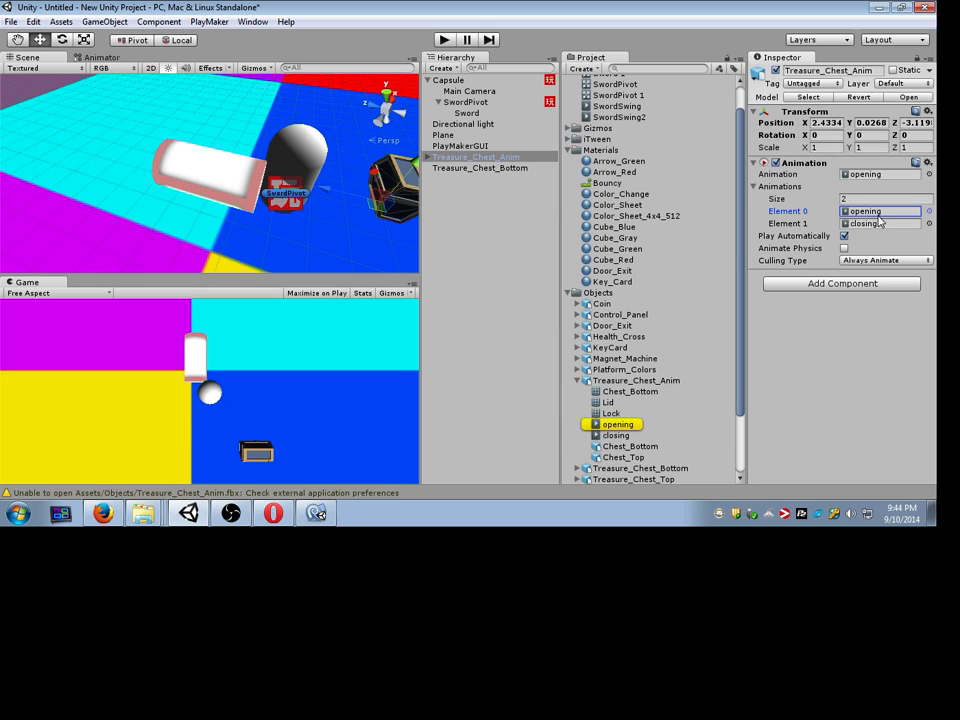
pyautogui.rightClick(790, 214)
# Step: Examine the settings of the opening and closing clips inside Treasure_Chest_Anim for comparison with SwordSwing2
pyautogui.moveTo(740, 387); pyautogui.dragTo(738, 411)
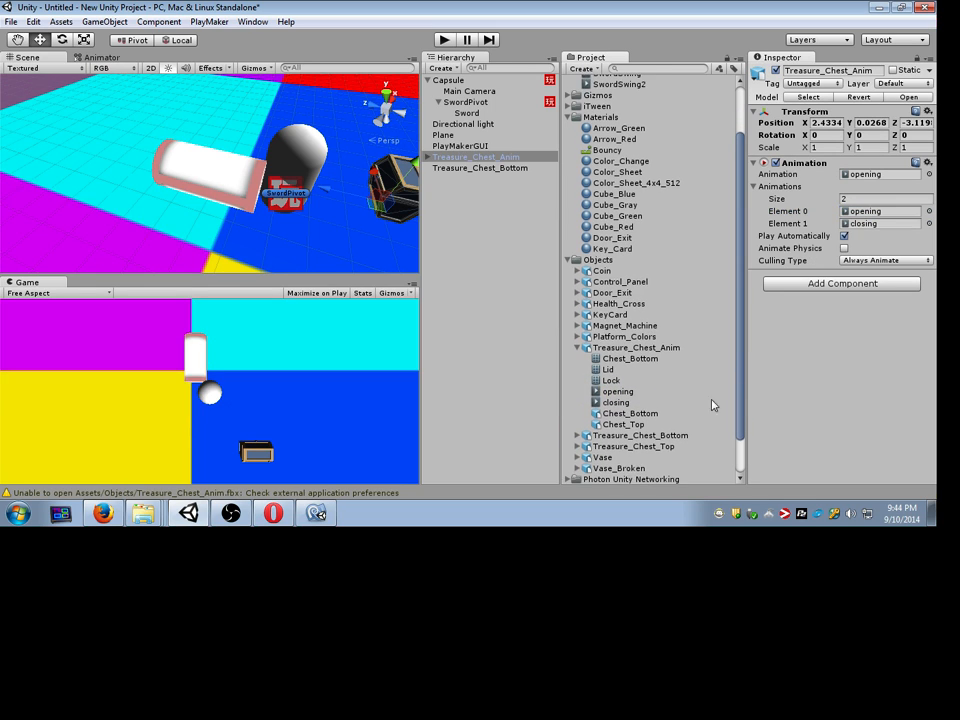
pyautogui.scroll(-2, 612, 454)
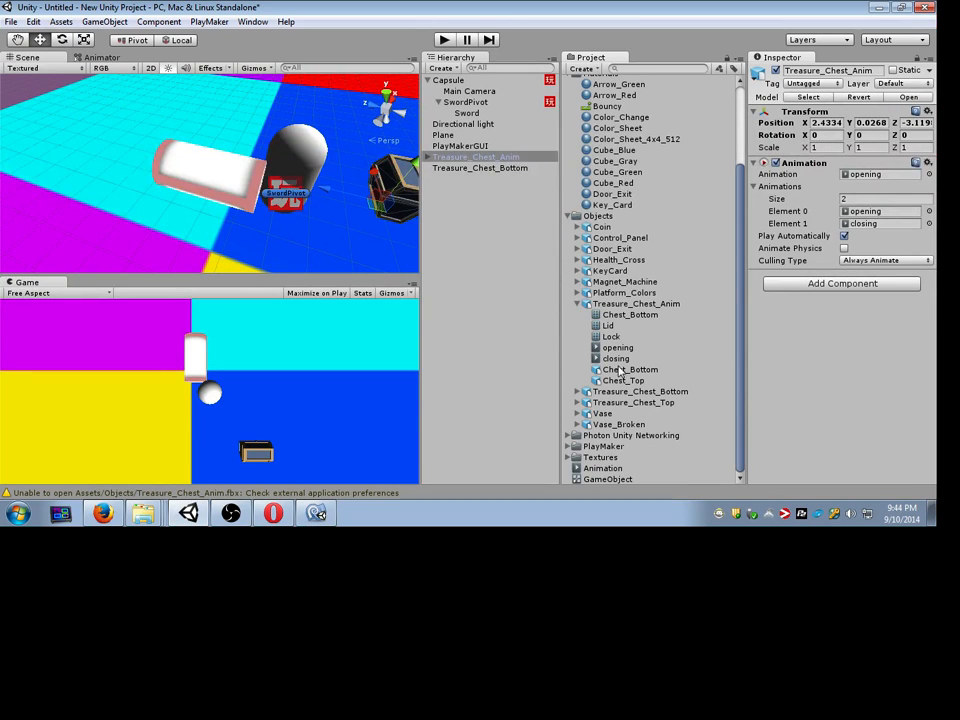
pyautogui.scroll(4, 594, 283)
pyautogui.scroll(-3, 610, 250)
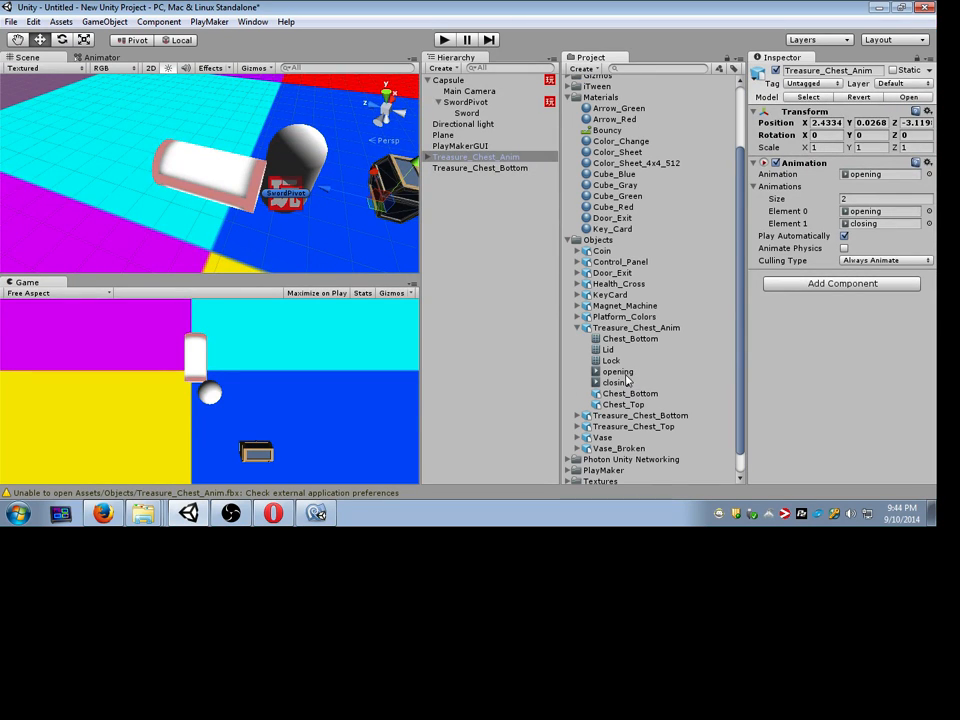
pyautogui.click(617, 371)
pyautogui.click(617, 382)
pyautogui.click(617, 371)
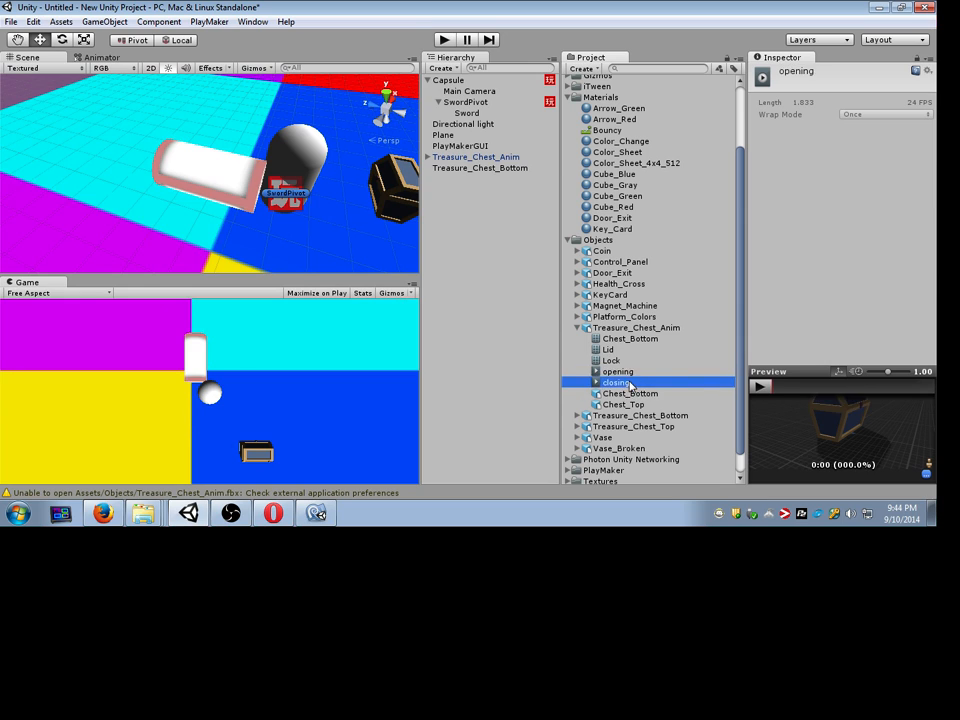
# Step: Open the Animation window below the Hierarchy and view the list of clips available for SwordPivot
pyautogui.scroll(3, 609, 121)
pyautogui.click(608, 102)
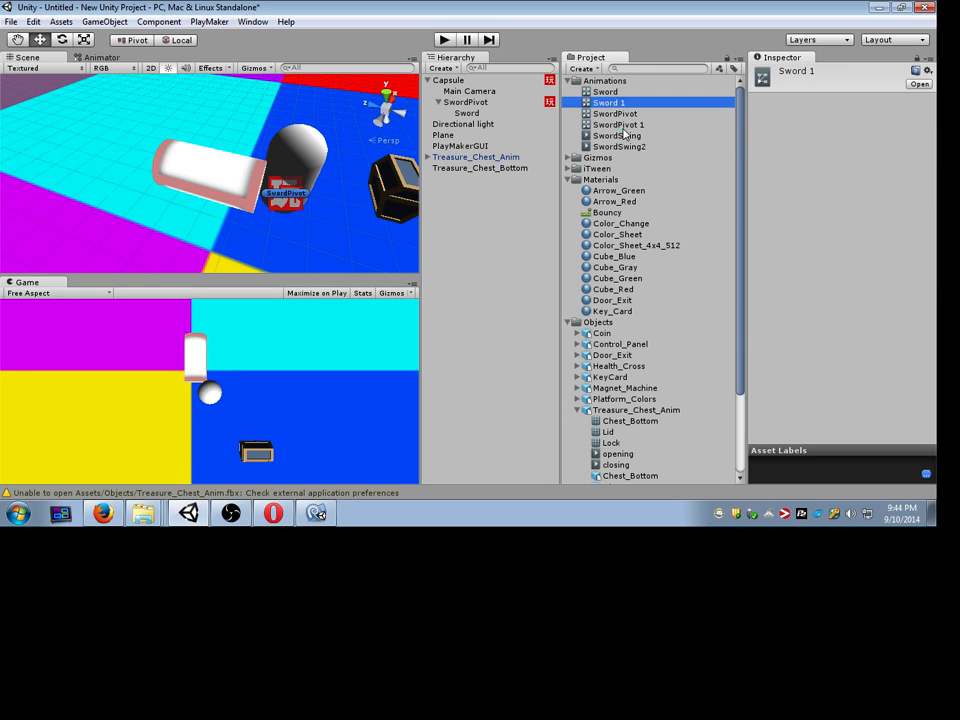
pyautogui.click(617, 135)
pyautogui.click(252, 21)
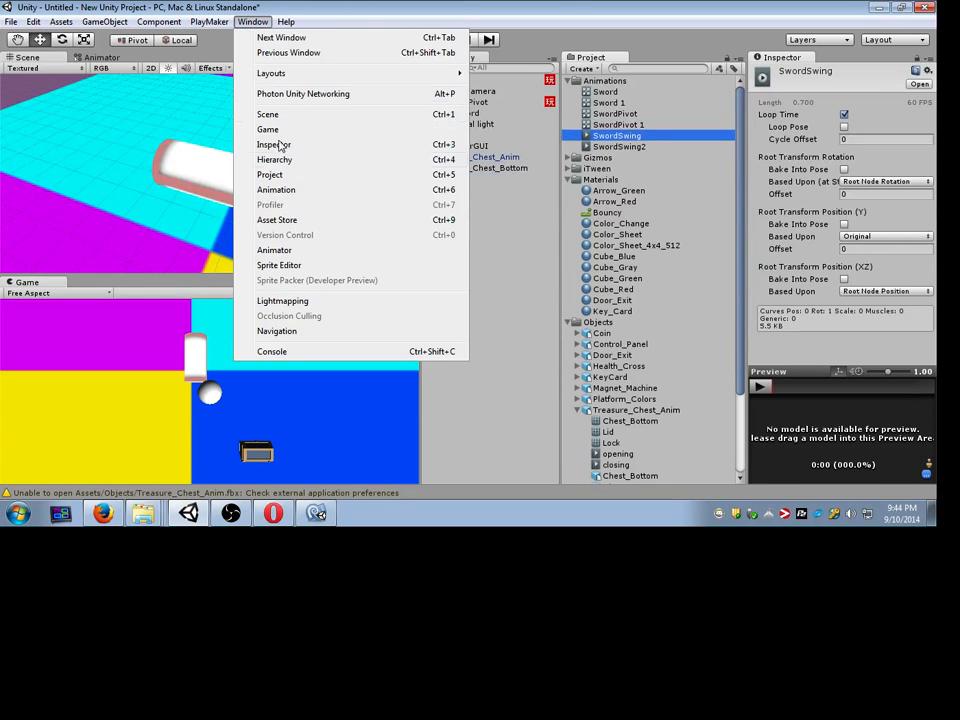
pyautogui.click(289, 189)
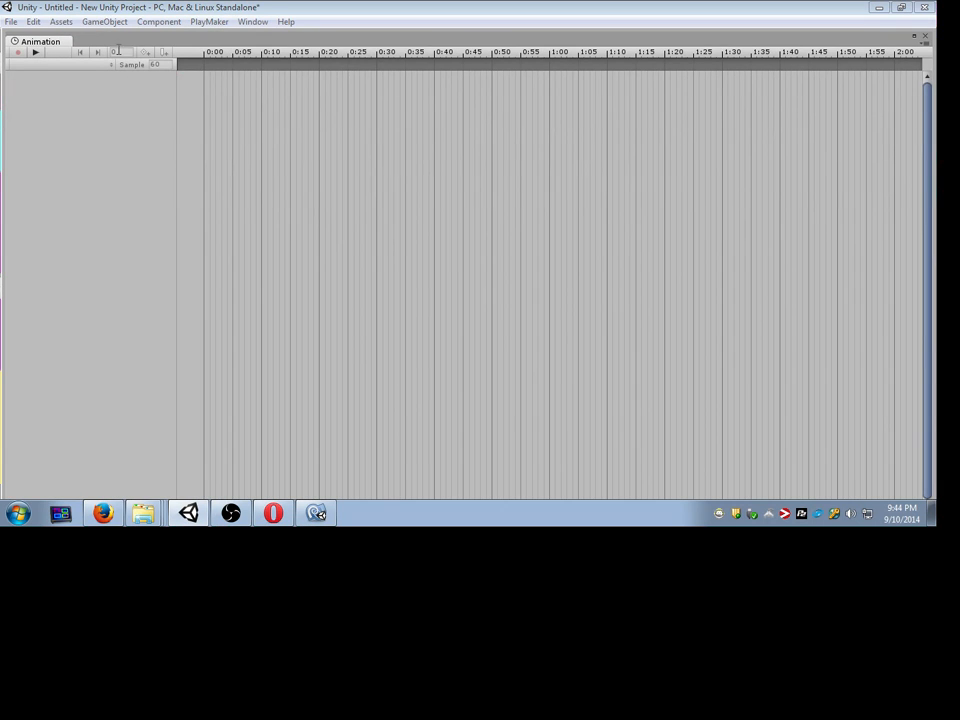
pyautogui.click(159, 21)
pyautogui.click(303, 41)
pyautogui.moveTo(333, 44); pyautogui.dragTo(330, 232)
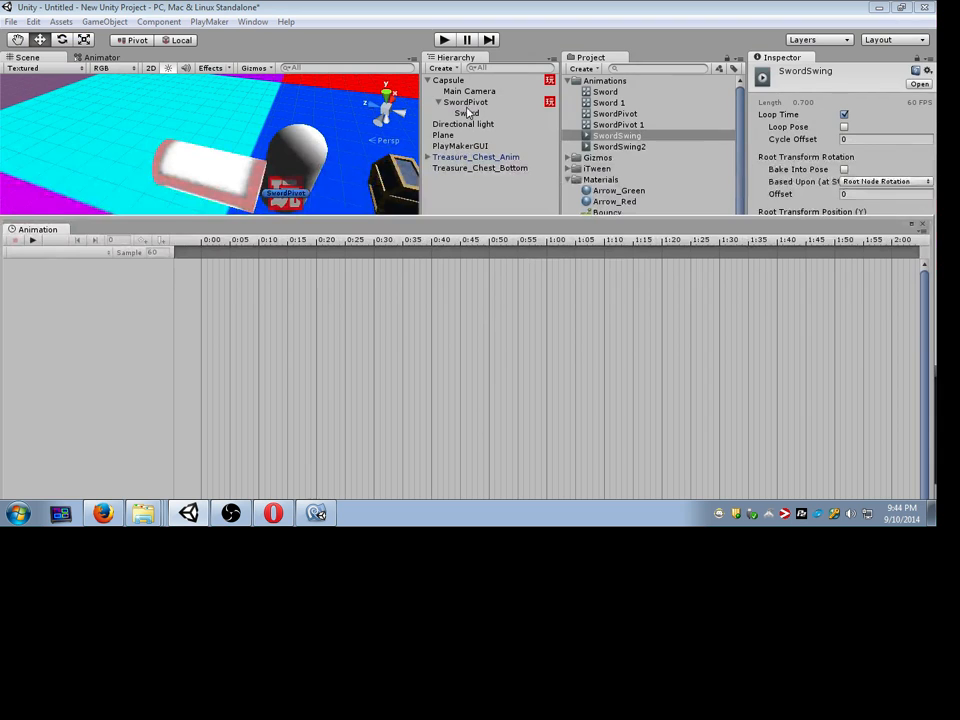
pyautogui.click(465, 102)
pyautogui.click(93, 252)
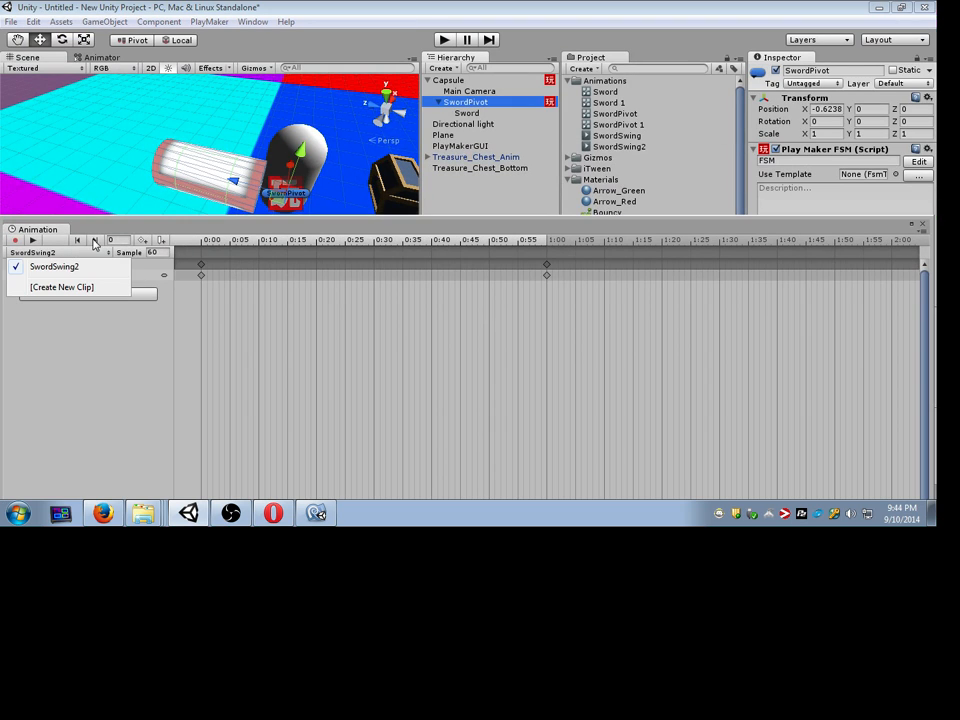
pyautogui.click(62, 287)
pyautogui.click(508, 348)
pyautogui.click(513, 350)
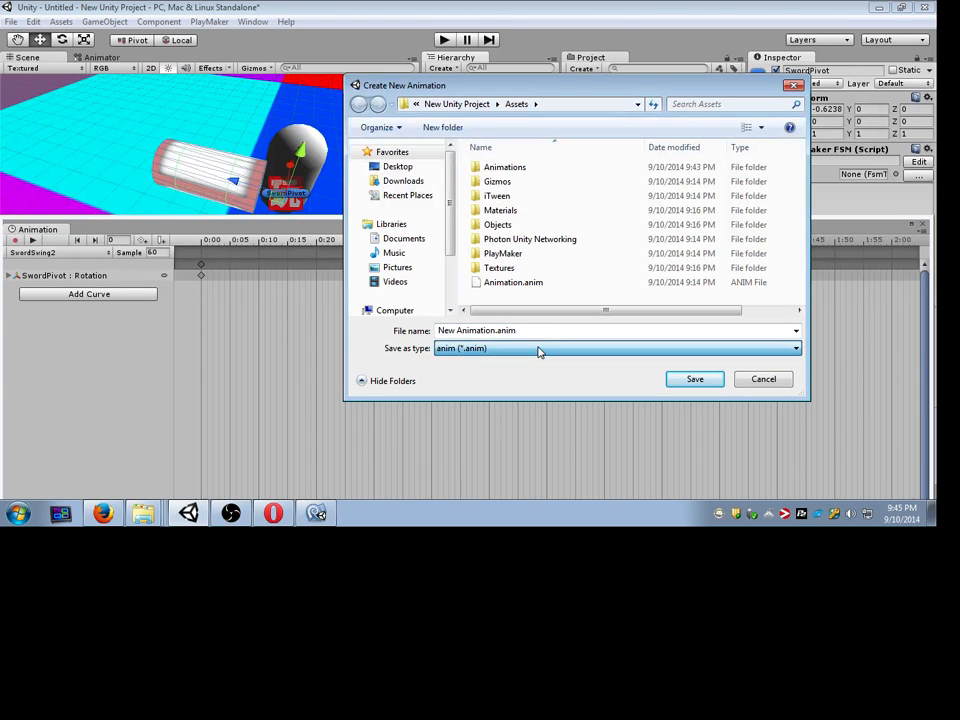
pyautogui.click(772, 379)
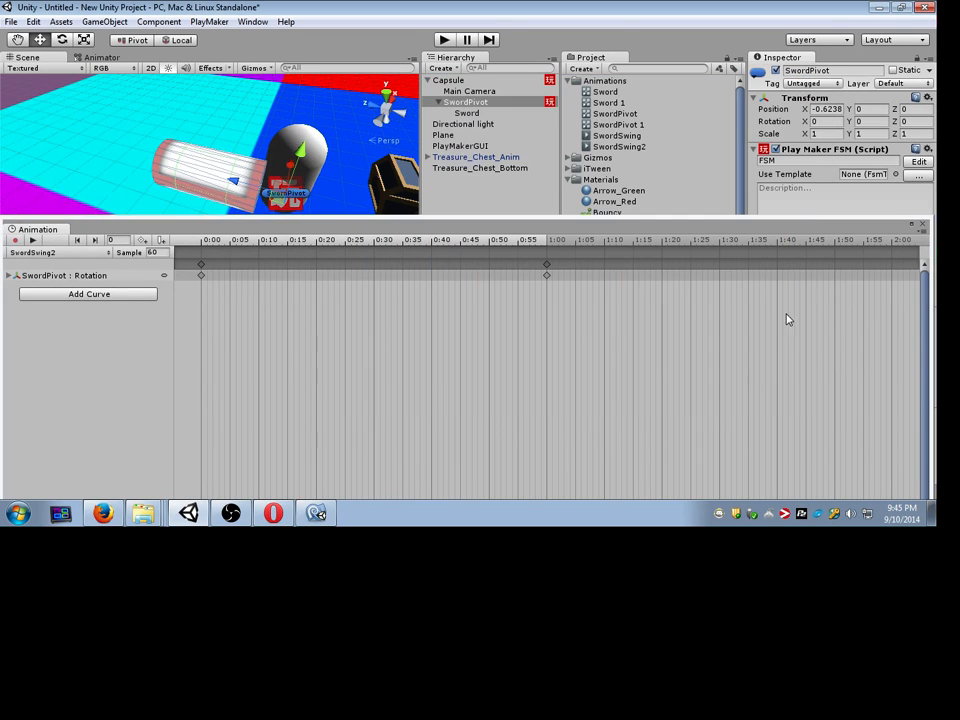
pyautogui.click(922, 224)
# Step: Examine the settings and asset options of the SwordSwing and SwordSwing2 clips in the Animations folder
pyautogui.scroll(-5, 640, 225)
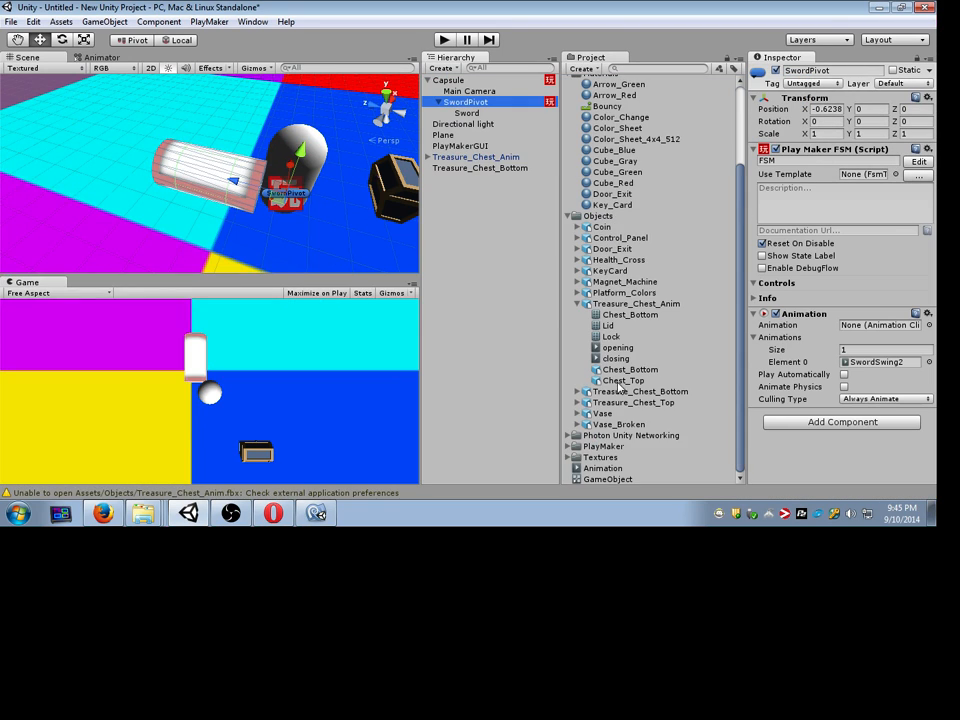
pyautogui.scroll(5, 640, 225)
pyautogui.click(616, 146)
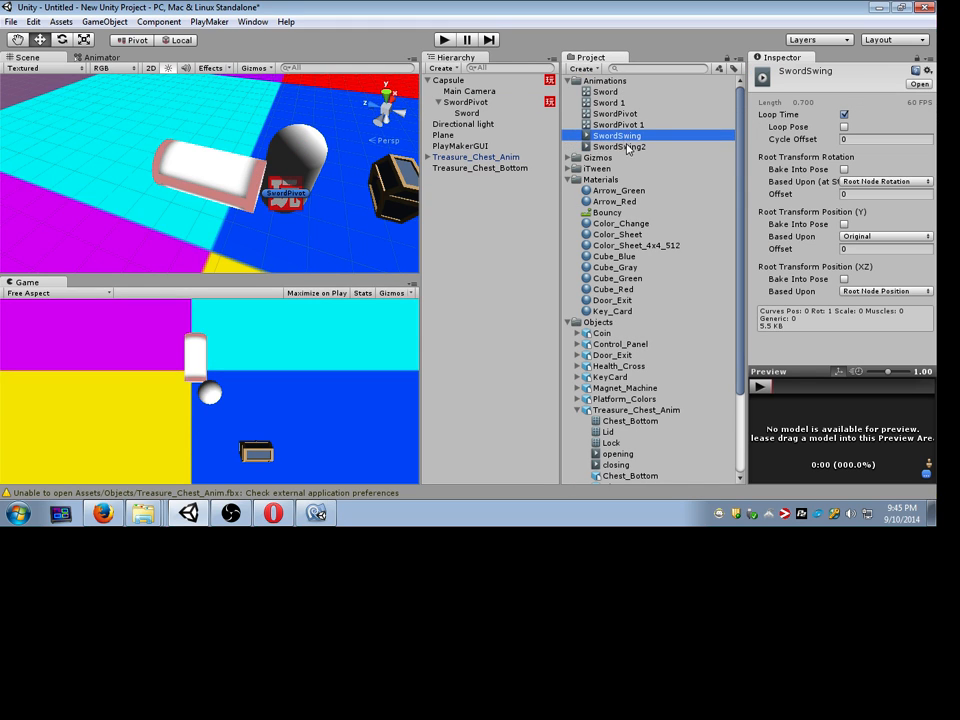
pyautogui.rightClick(622, 137)
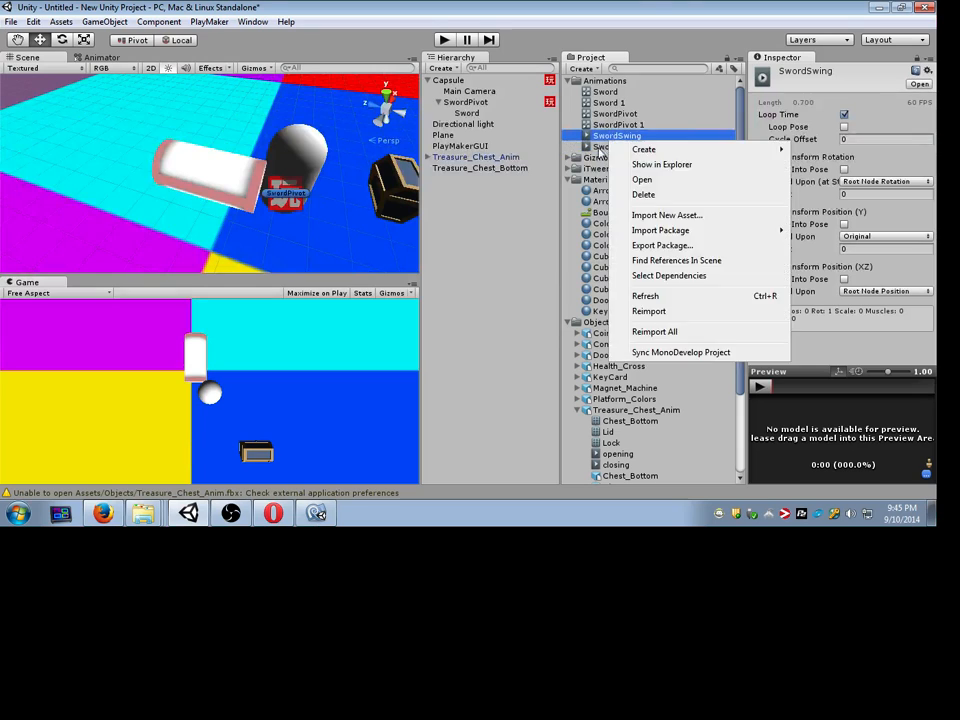
pyautogui.rightClick(617, 148)
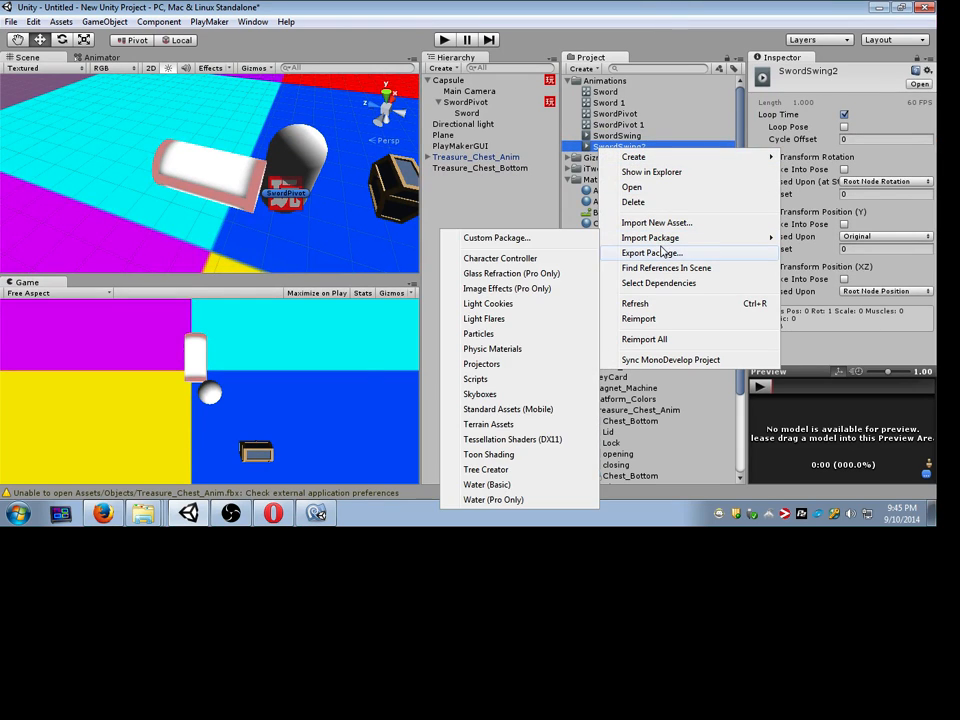
pyautogui.moveTo(675, 163)
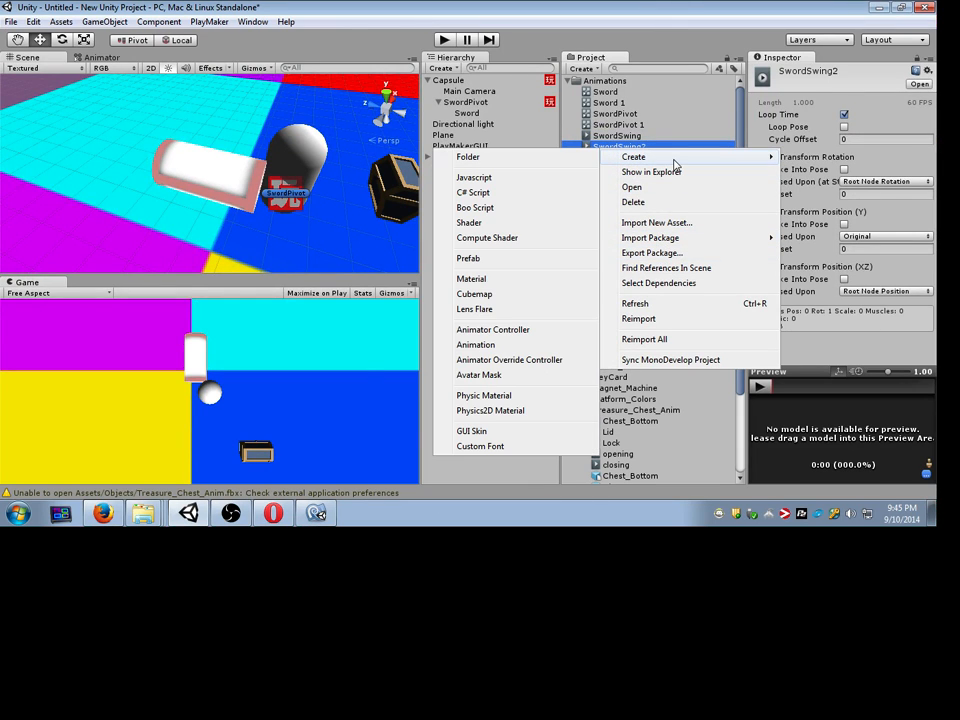
pyautogui.click(737, 129)
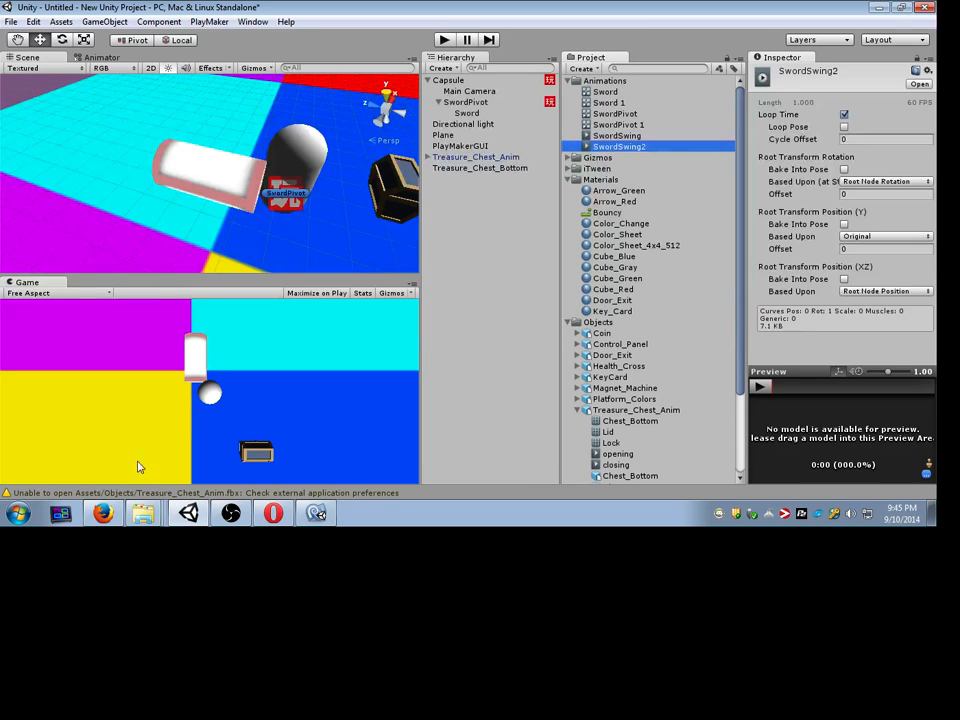
# Step: Switch to Firefox and search the web for "legacy animation unity" in a new tab
pyautogui.click(103, 513)
pyautogui.hotkey('ctrl', 't')
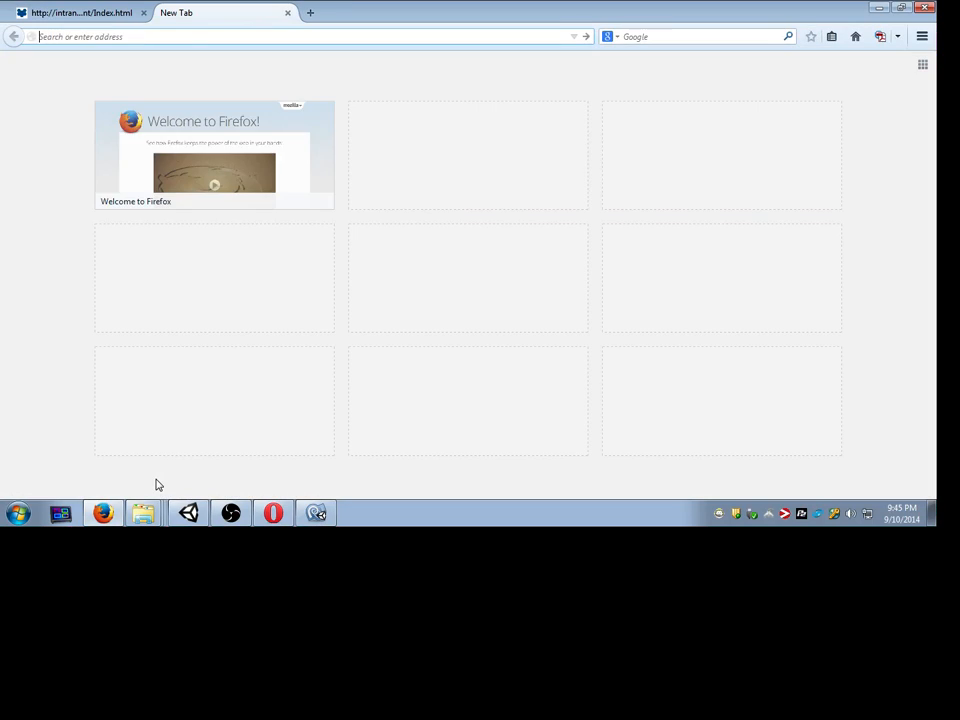
pyautogui.write('animation')
pyautogui.hotkey('ctrl', 'k')
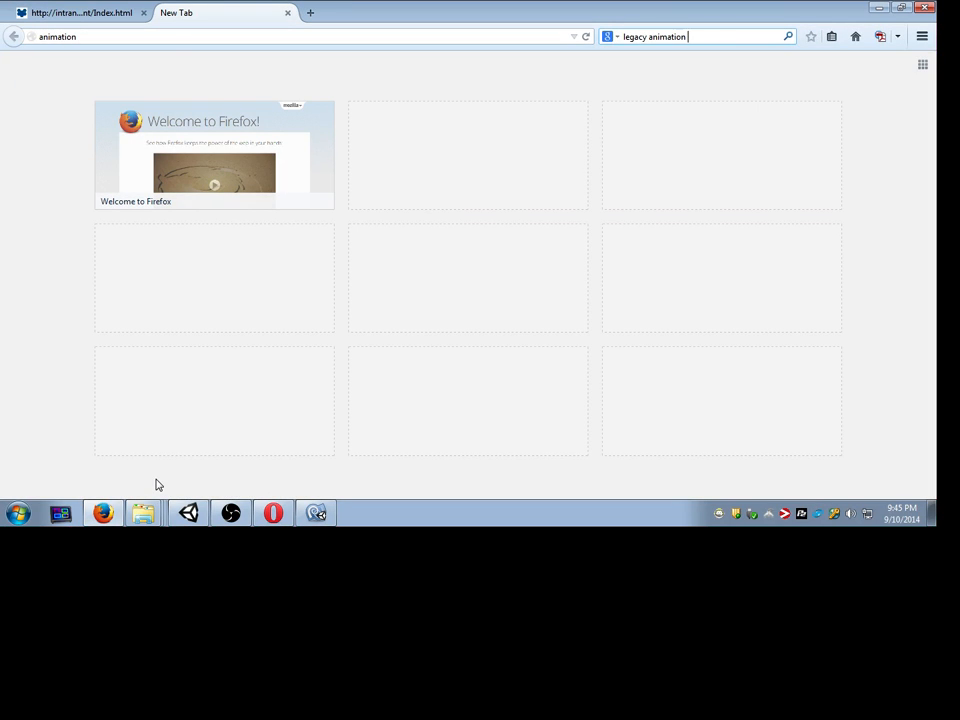
pyautogui.press('Return')
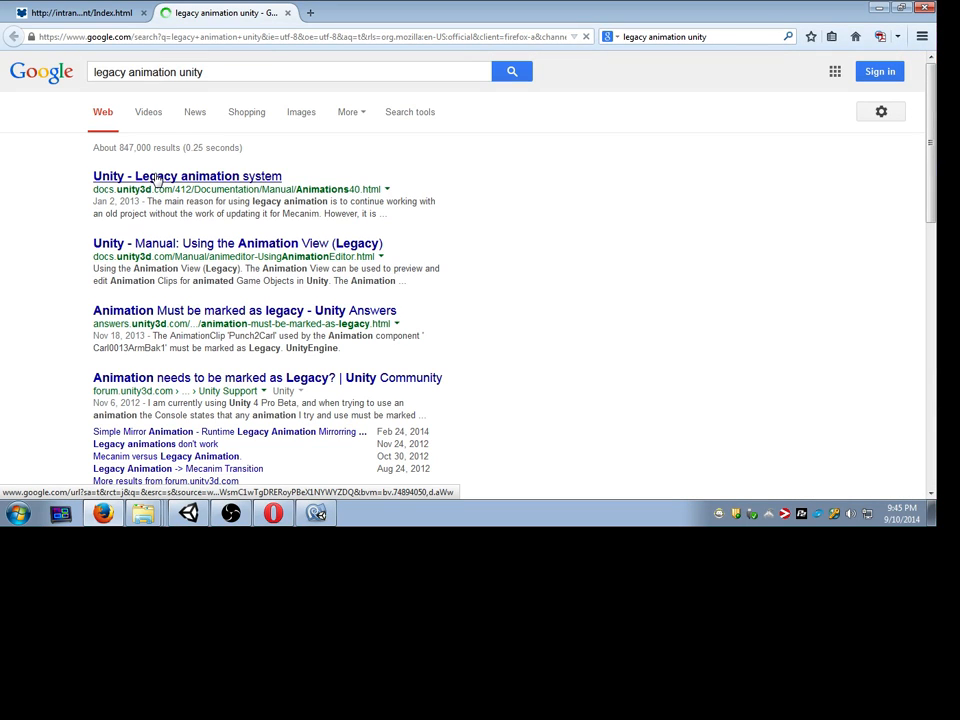
# Step: Read the Unity manual page on the Legacy animation system for how clips are marked as legacy
pyautogui.click(157, 178)
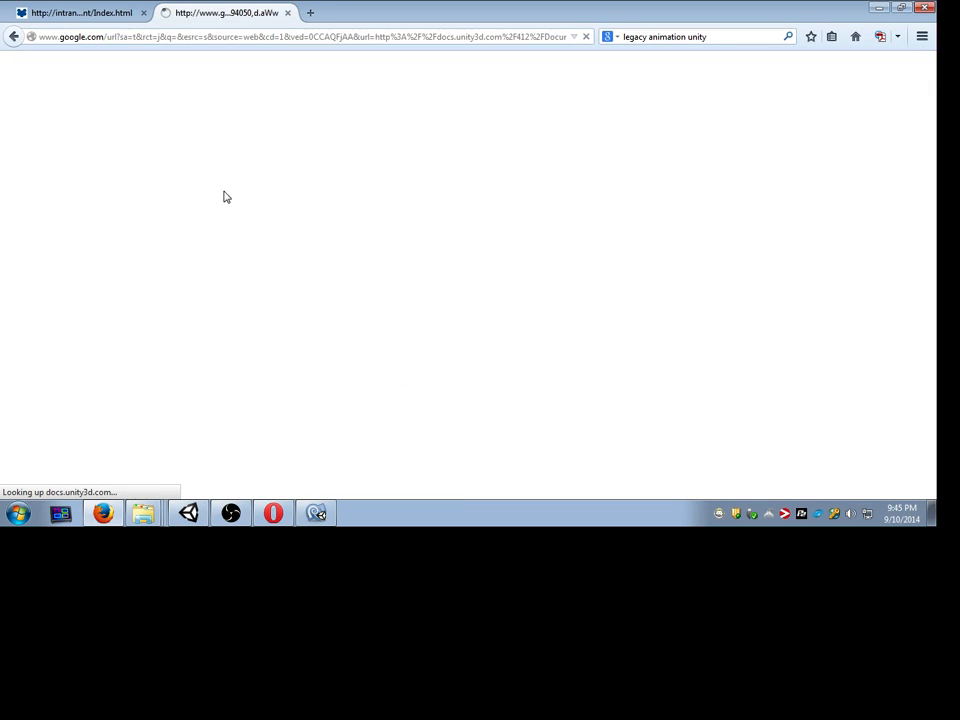
pyautogui.scroll(-8, 403, 246)
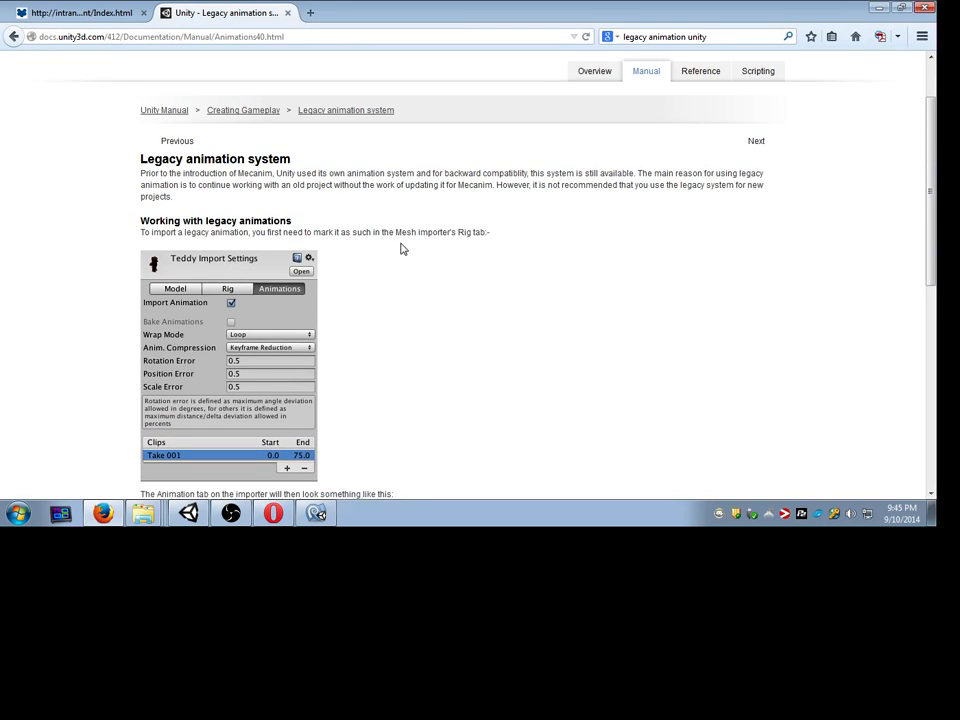
pyautogui.scroll(-2, 403, 242)
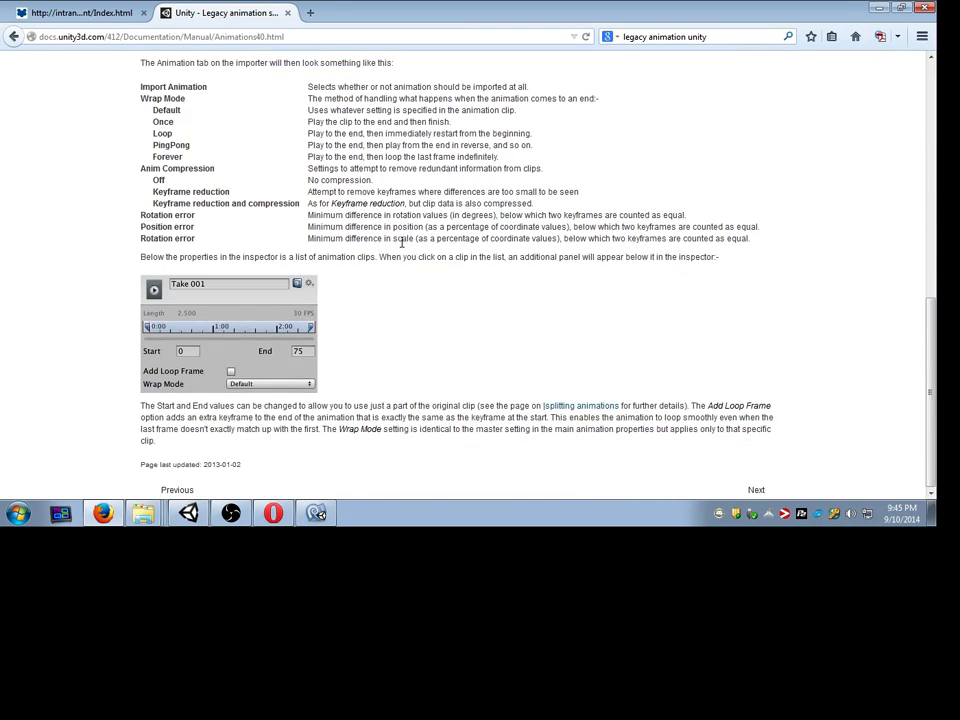
pyautogui.scroll(8, 400, 242)
pyautogui.scroll(-8, 399, 242)
# Step: Return to the search results and read the accepted answer of "Animation Must be marked as legacy" on Unity Answers
pyautogui.click(11, 36)
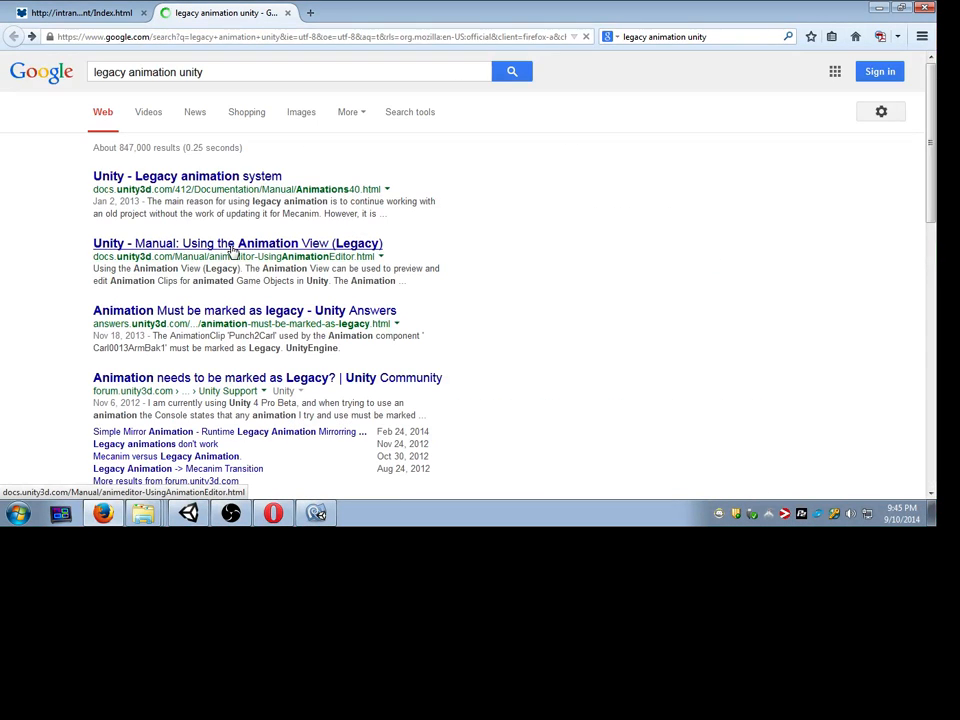
pyautogui.click(136, 311)
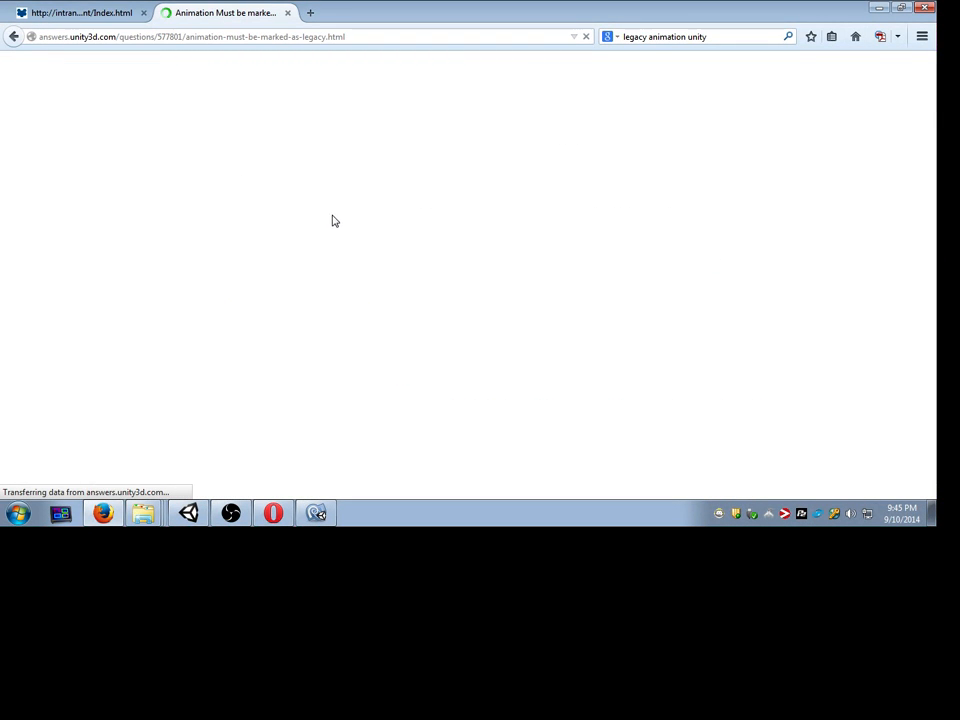
pyautogui.scroll(-10, 340, 212)
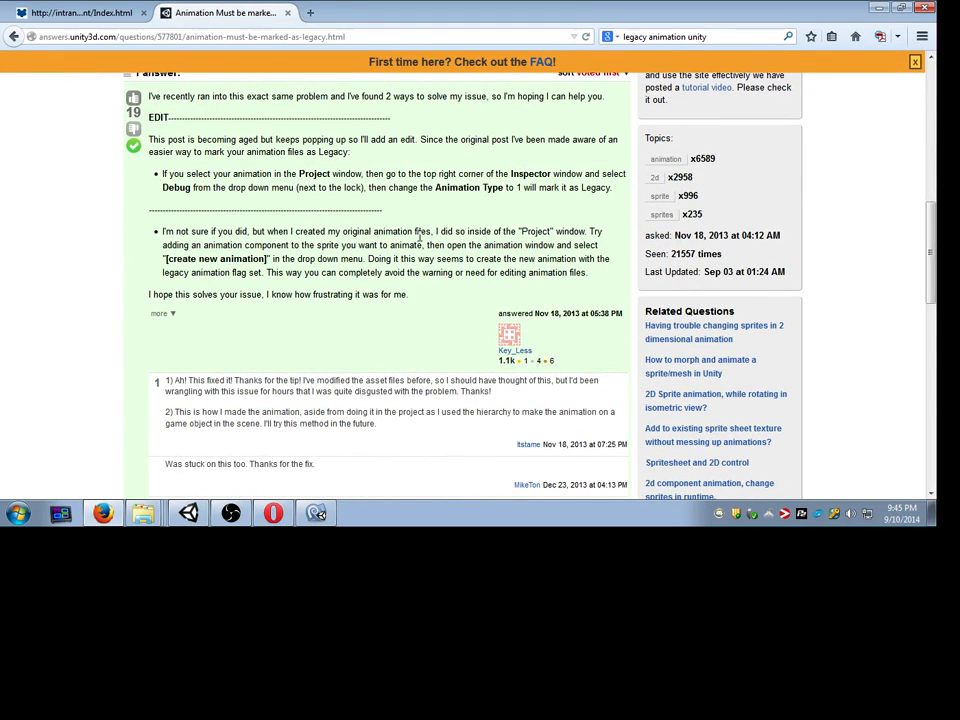
# Step: Switch to Unity and set the Inspector to Debug mode for the SwordSwing2 clip, consulting the Unity Answers instructions
pyautogui.hotkey('alt', 'Tab')
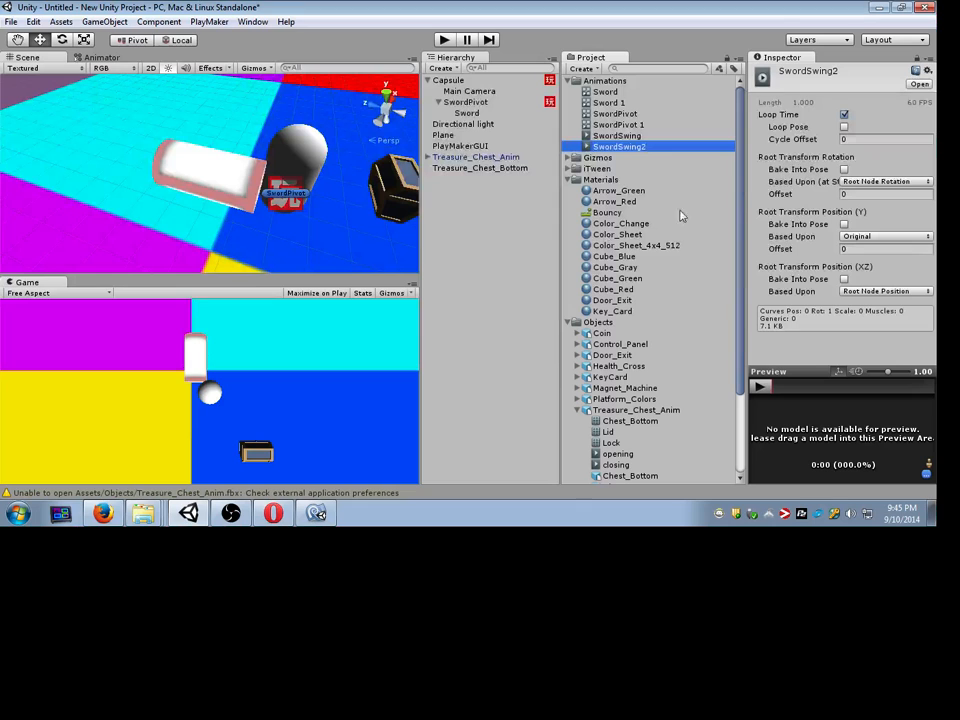
pyautogui.click(928, 72)
pyautogui.hotkey('alt', 'Tab')
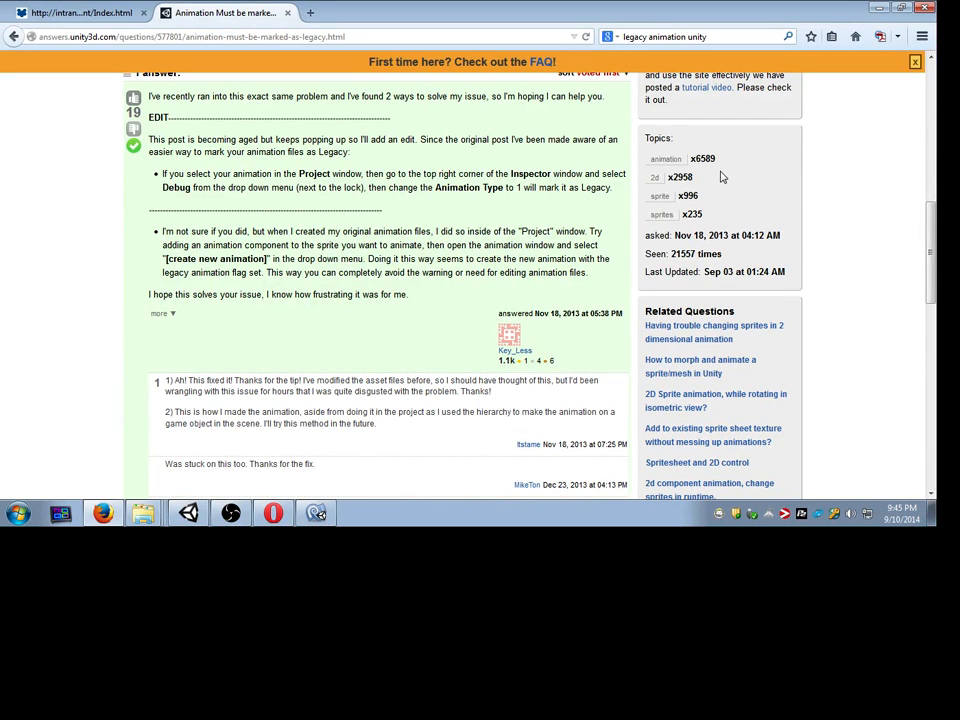
pyautogui.hotkey('alt', 'Tab')
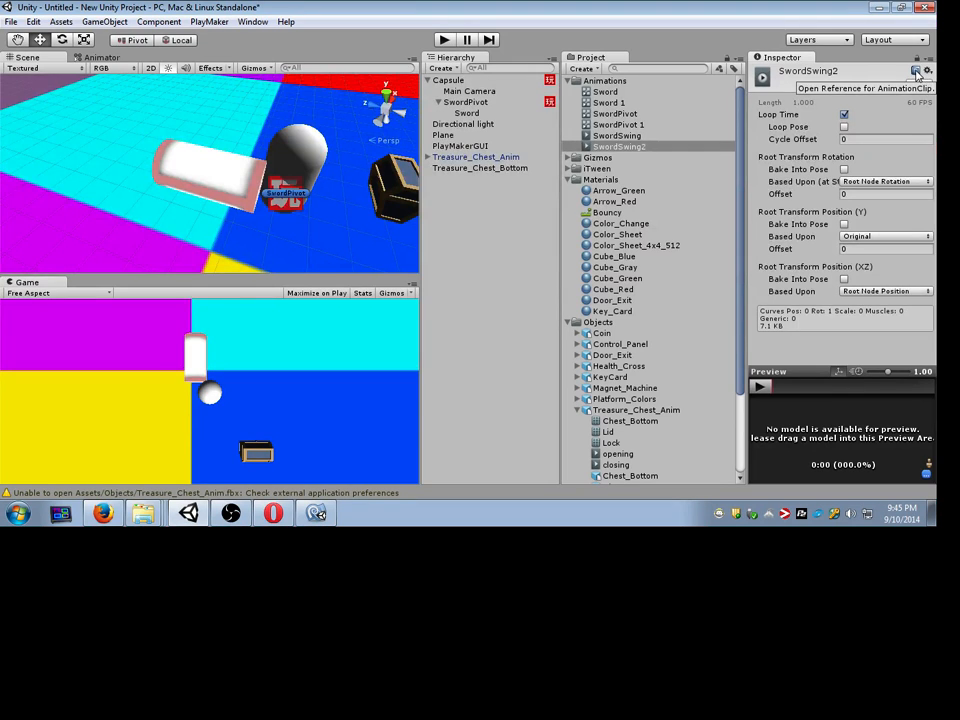
pyautogui.click(916, 73)
pyautogui.hotkey('alt', 'Tab')
pyautogui.click(929, 60)
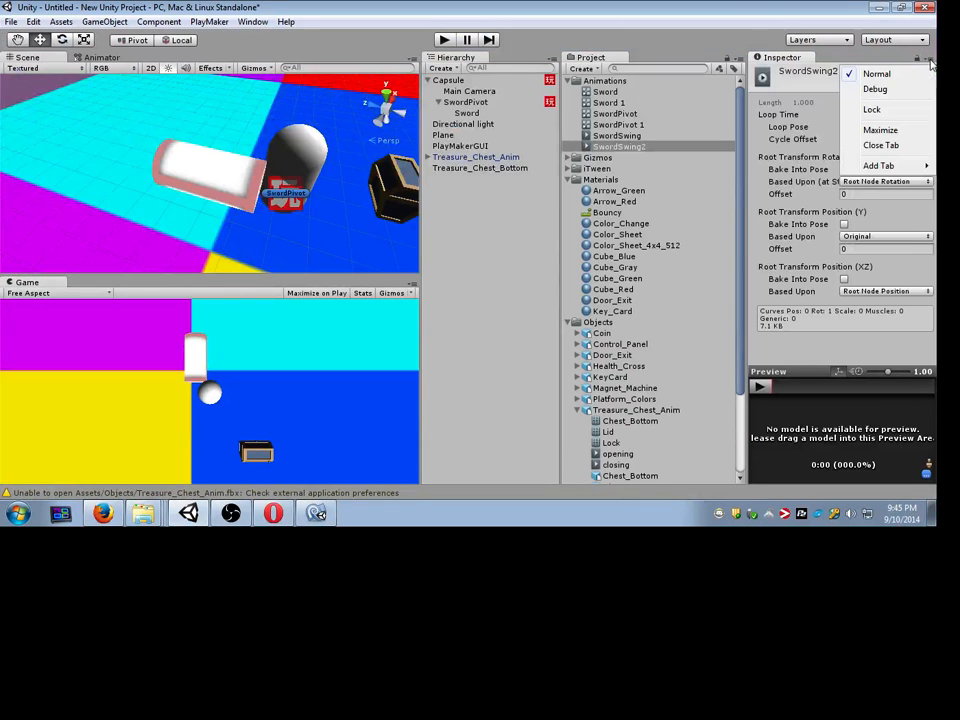
pyautogui.click(900, 90)
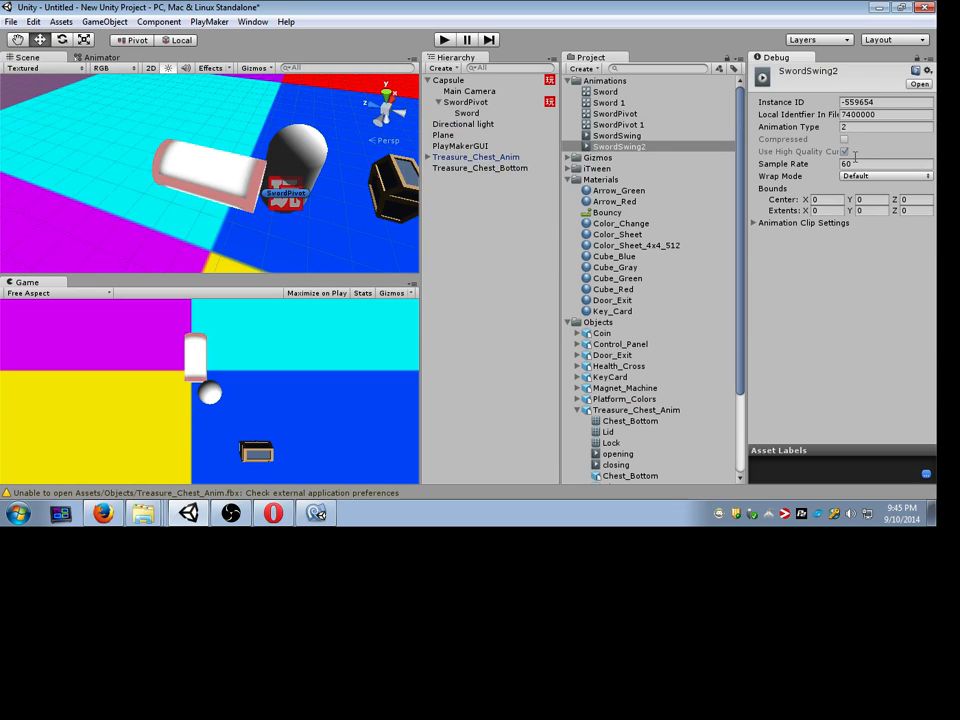
# Step: Set SwordSwing2's Animation Type to 1 to mark it as legacy, without saving the scene
pyautogui.click(880, 127)
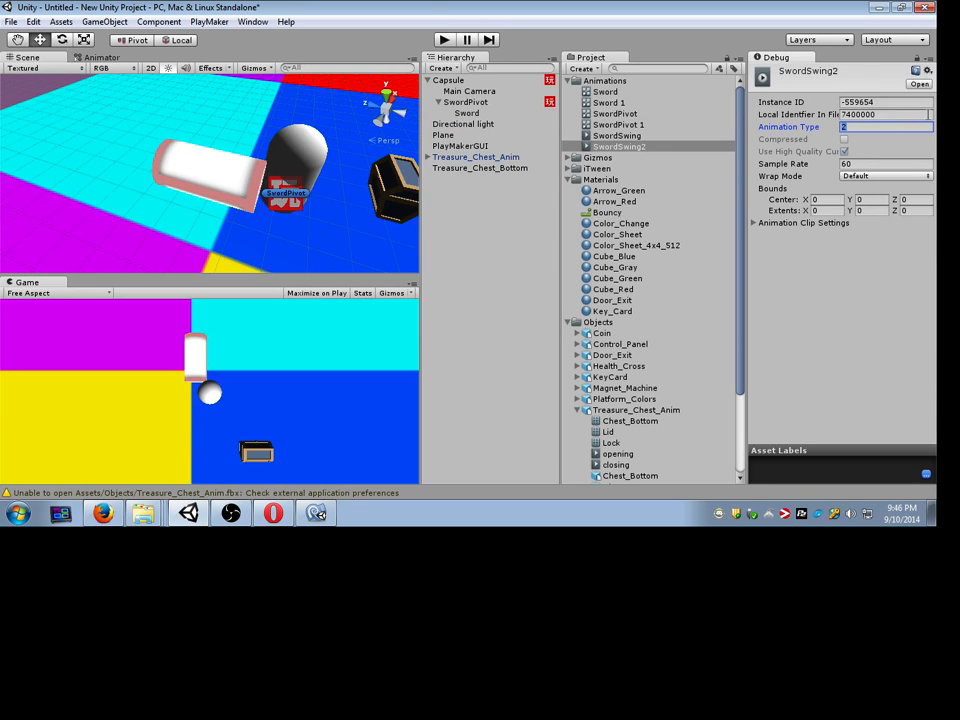
pyautogui.hotkey('ctrl', 's')
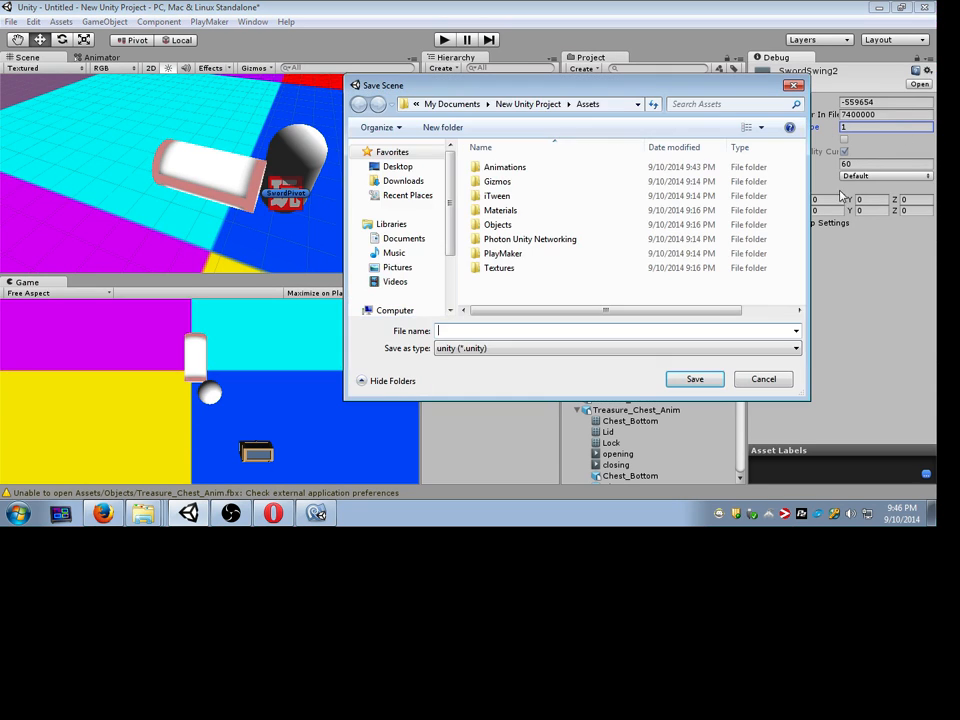
pyautogui.click(758, 381)
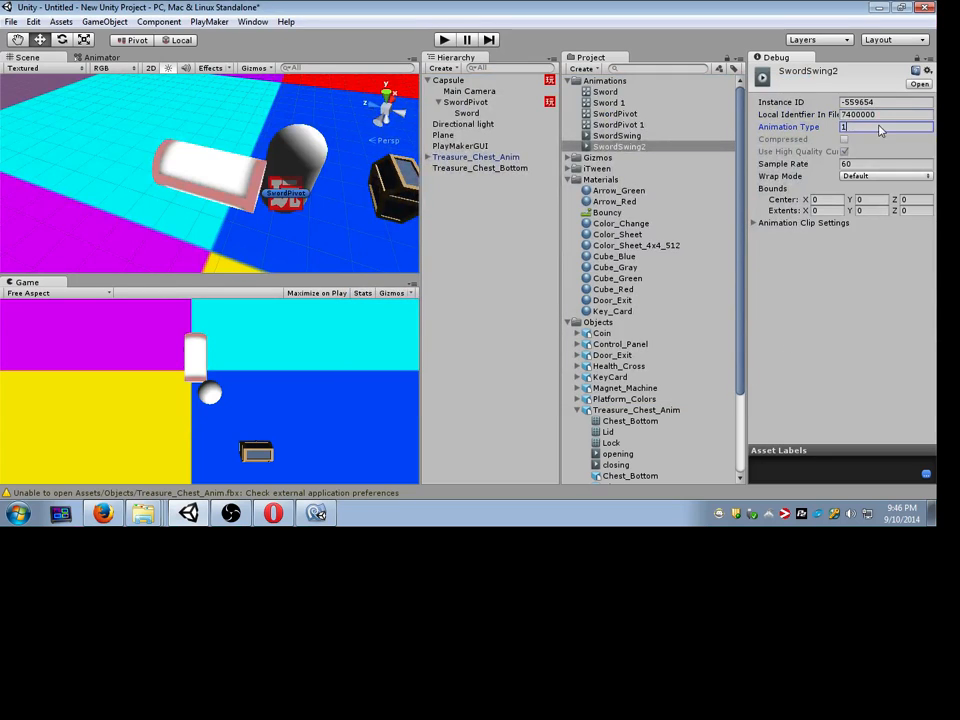
# Step: Recheck the Unity Answers instructions on legacy clips, and run the scene in Unity to test the sword swing
pyautogui.hotkey('alt', 'Tab')
pyautogui.click(240, 13)
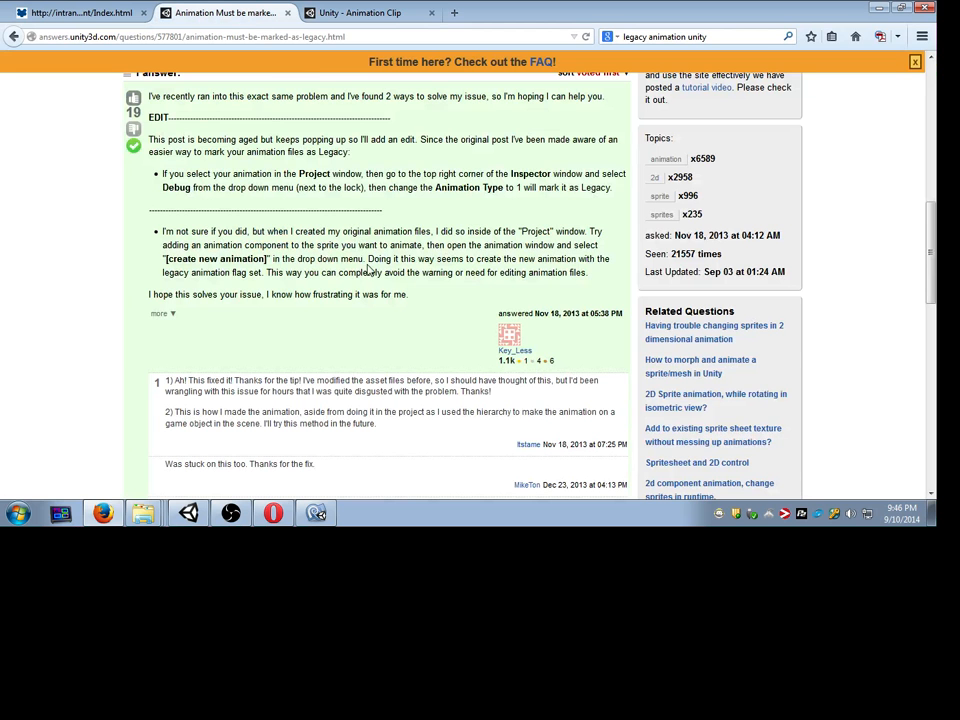
pyautogui.hotkey('alt', 'Tab')
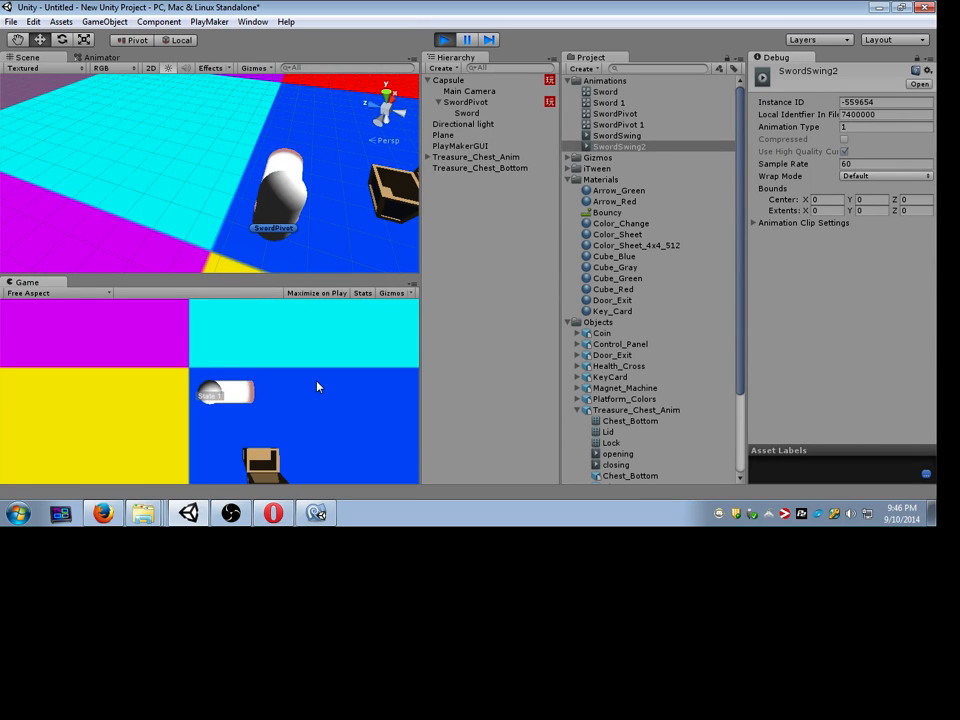
pyautogui.click(317, 386)
pyautogui.click(317, 386)
pyautogui.click(318, 386)
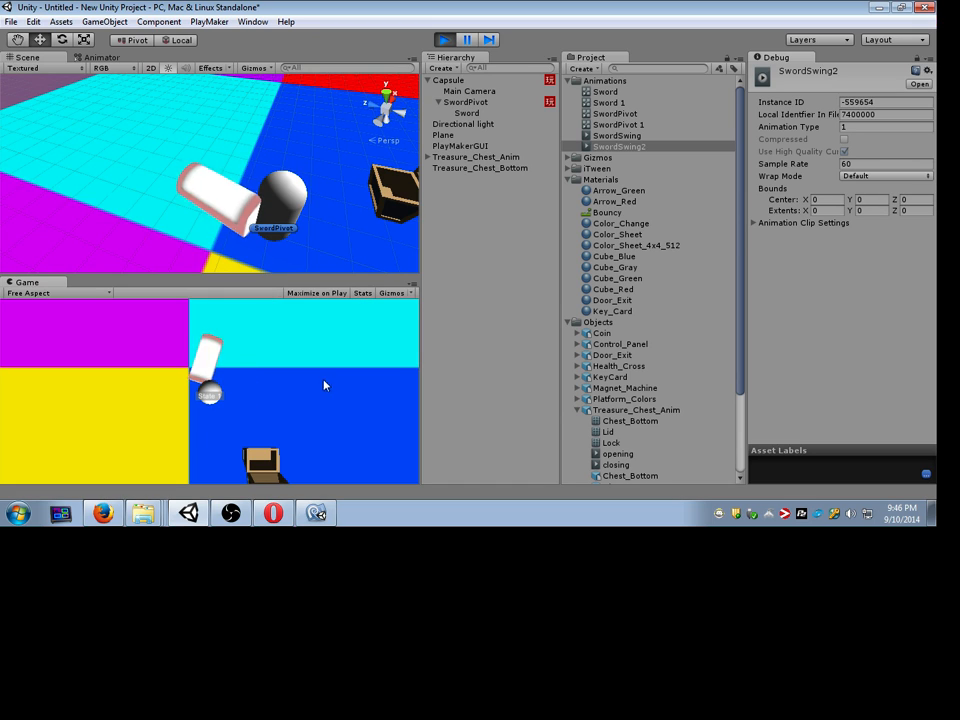
# Step: Select SwordPivot while the scene is running to inspect its FSM and Animation components
pyautogui.hotkey('alt', 'Tab')
pyautogui.press('Escape')
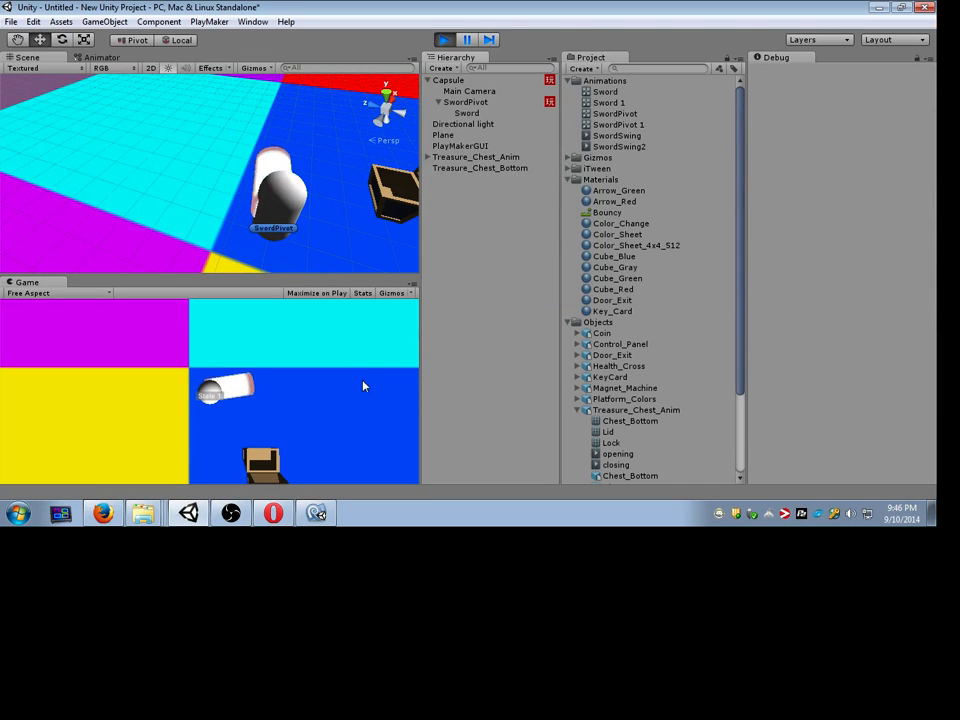
pyautogui.click(492, 104)
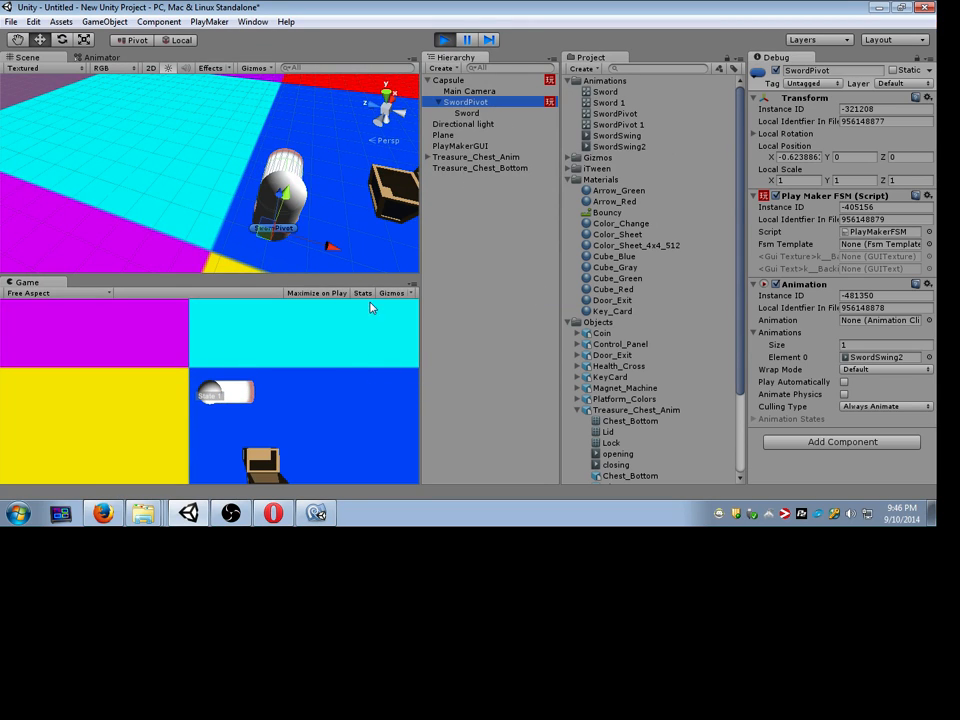
# Step: Test the sword swing and character movement in the running scene with SwordPivot selected, and stop play mode
pyautogui.click(371, 329)
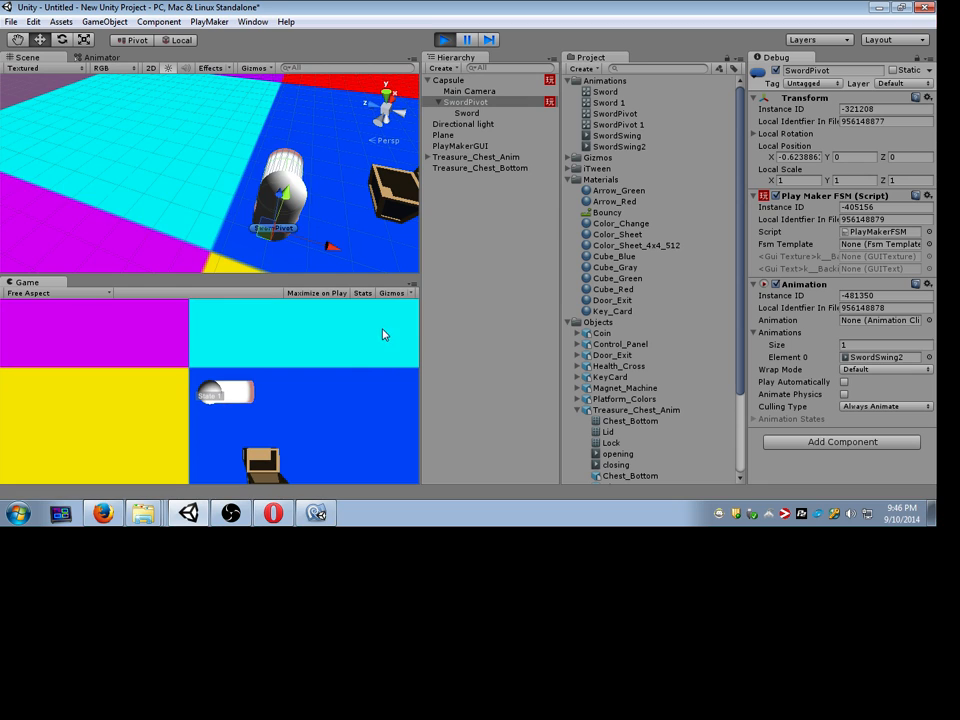
pyautogui.click(512, 114)
pyautogui.click(511, 100)
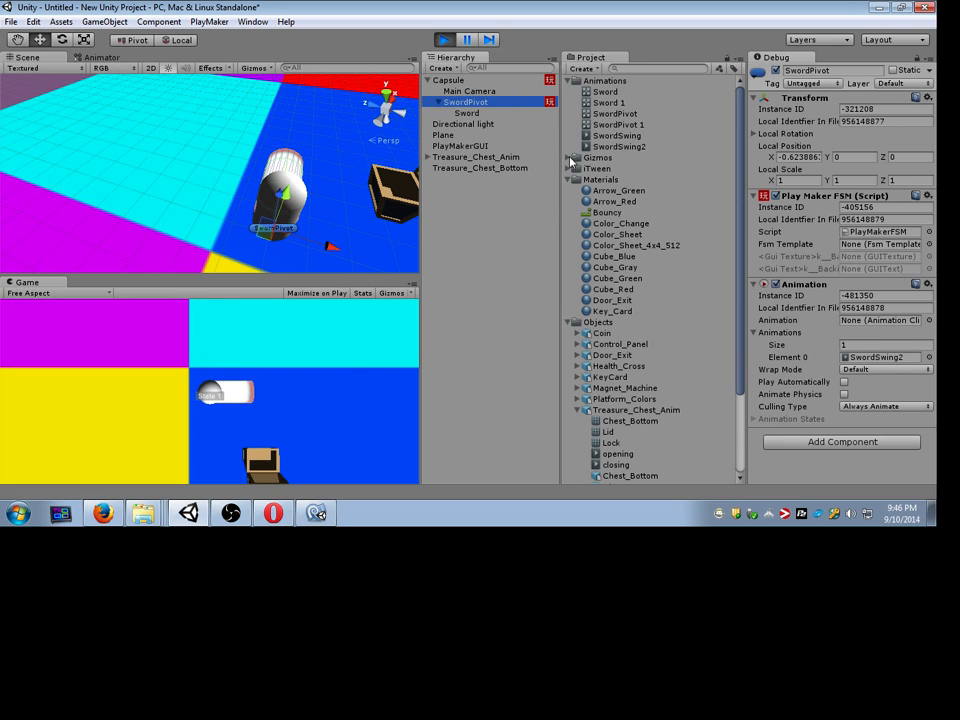
pyautogui.click(253, 307)
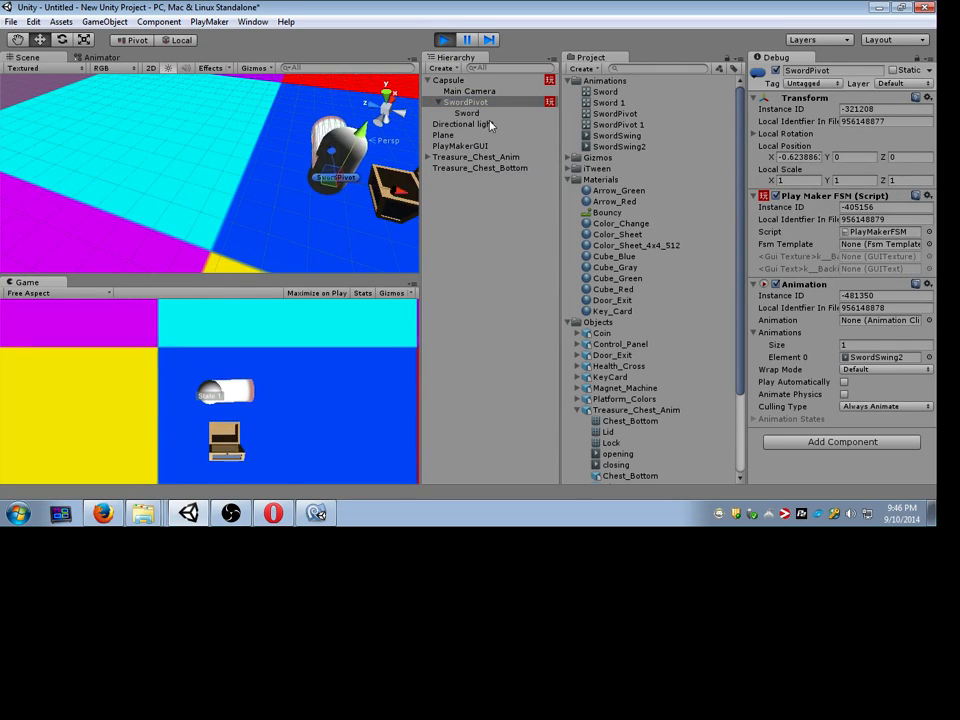
pyautogui.click(443, 39)
# Step: Select the SwordSwing2 clip and return the Inspector to Normal mode
pyautogui.click(620, 146)
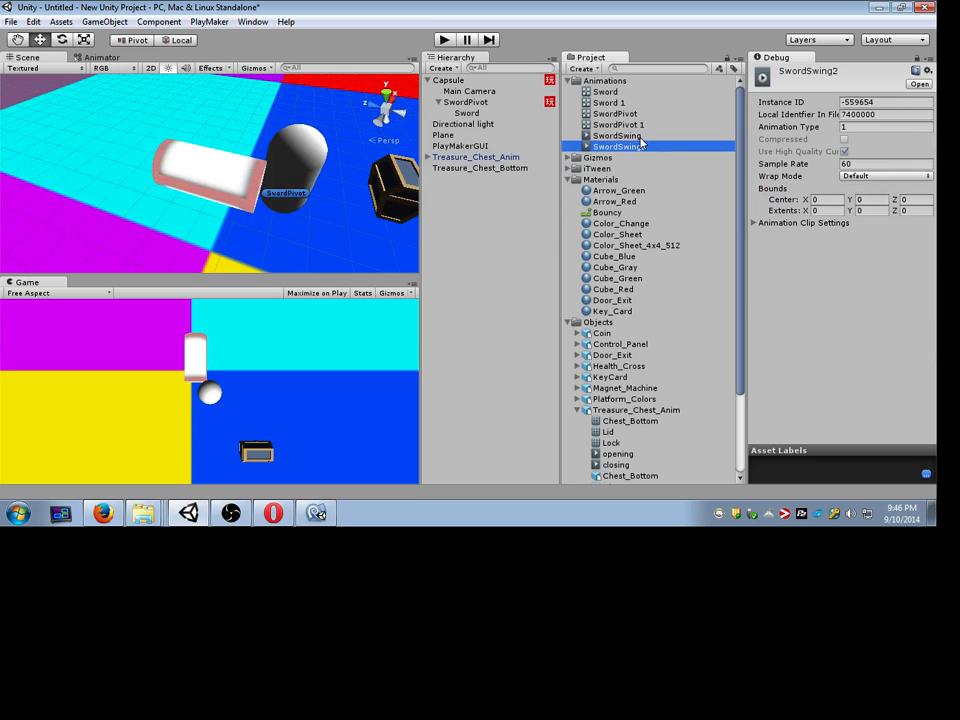
pyautogui.click(929, 63)
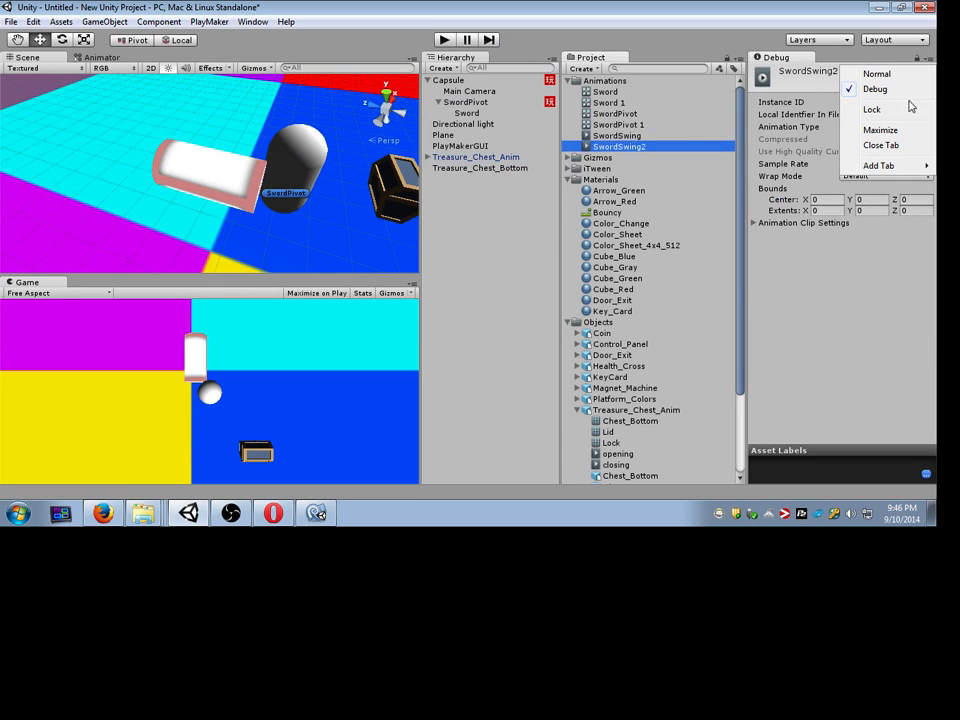
pyautogui.click(877, 74)
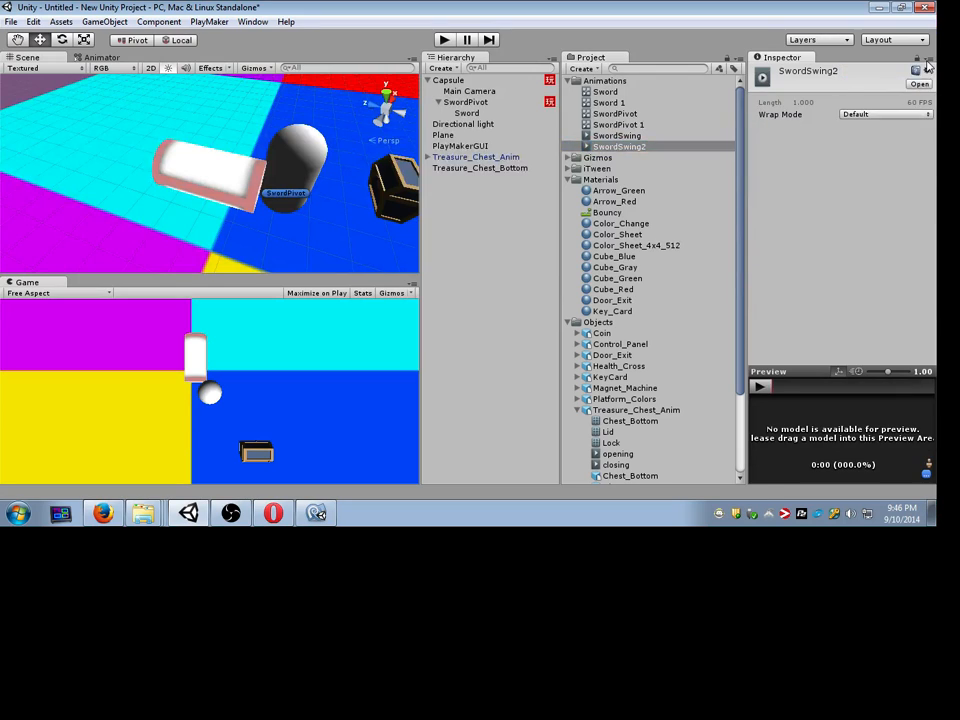
# Step: Recheck SwordSwing2's Animation Type value in the Inspector's Debug mode, ending in Normal mode
pyautogui.click(928, 64)
pyautogui.click(876, 89)
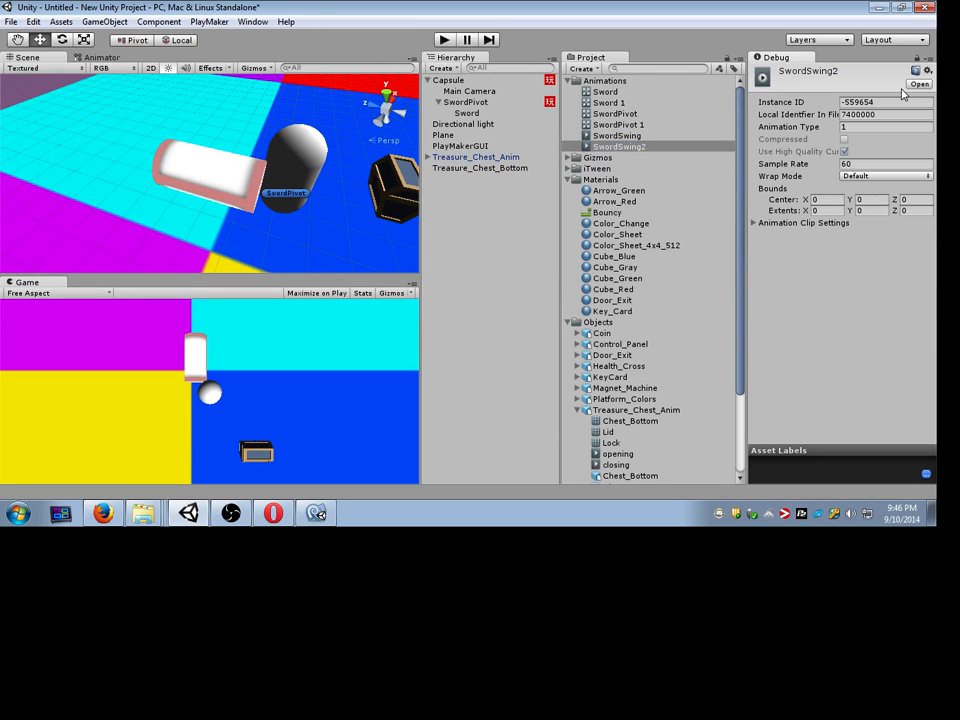
pyautogui.click(844, 128)
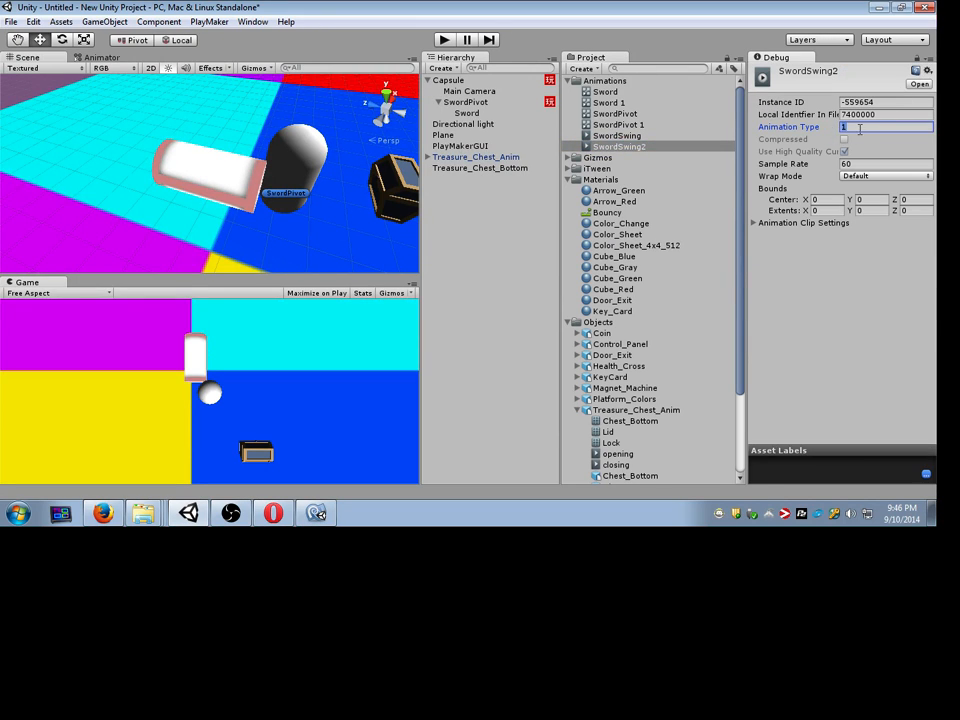
pyautogui.click(928, 64)
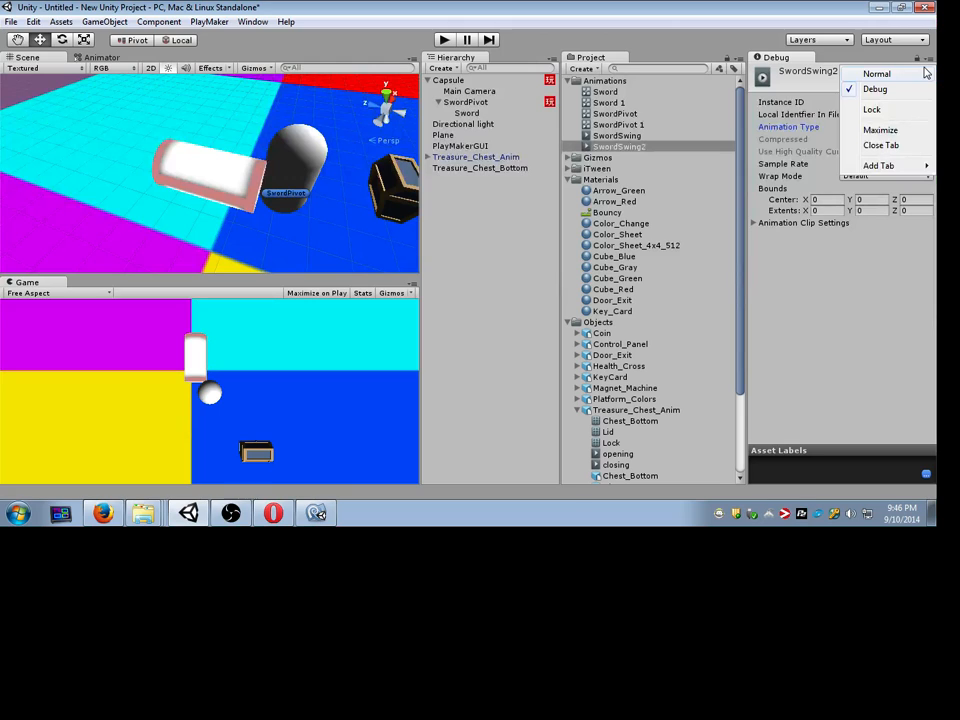
pyautogui.click(877, 74)
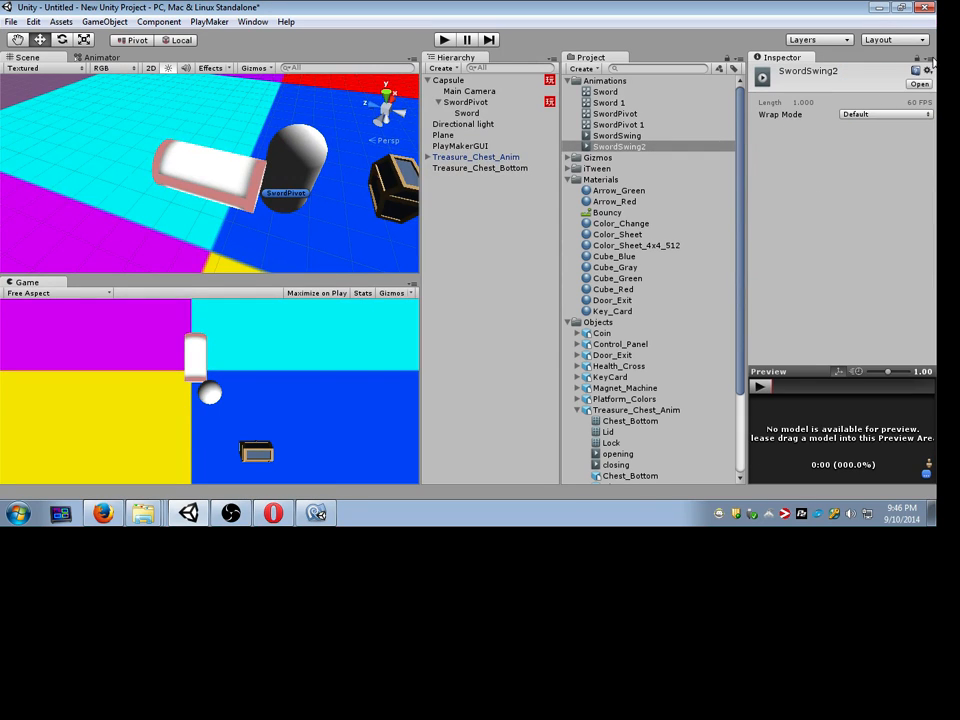
pyautogui.click(930, 62)
pyautogui.click(880, 87)
pyautogui.click(838, 131)
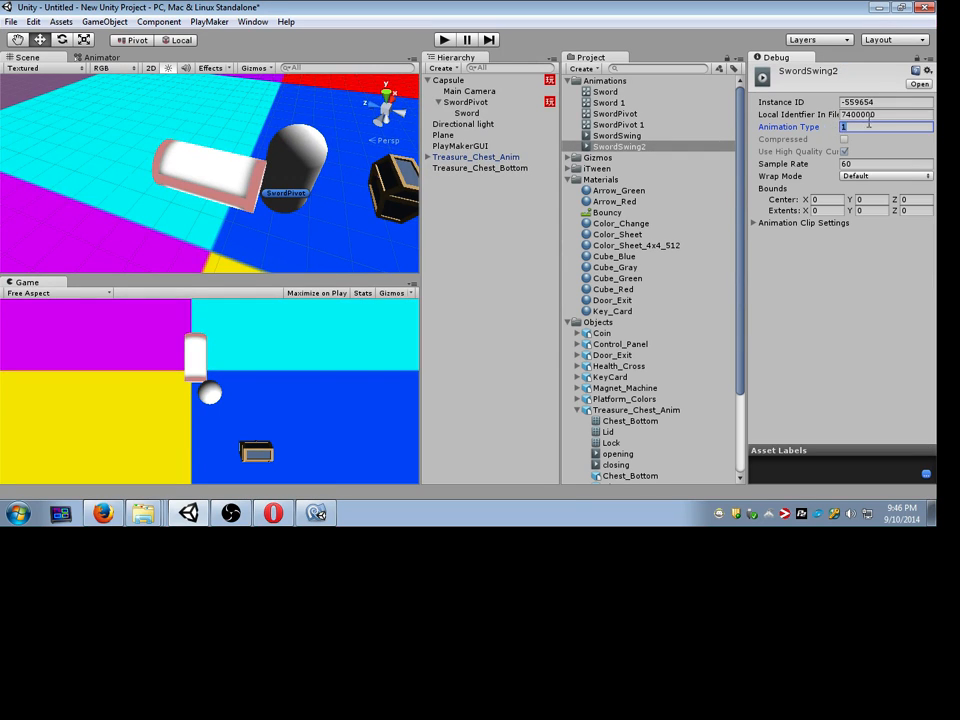
pyautogui.click(930, 62)
pyautogui.click(877, 74)
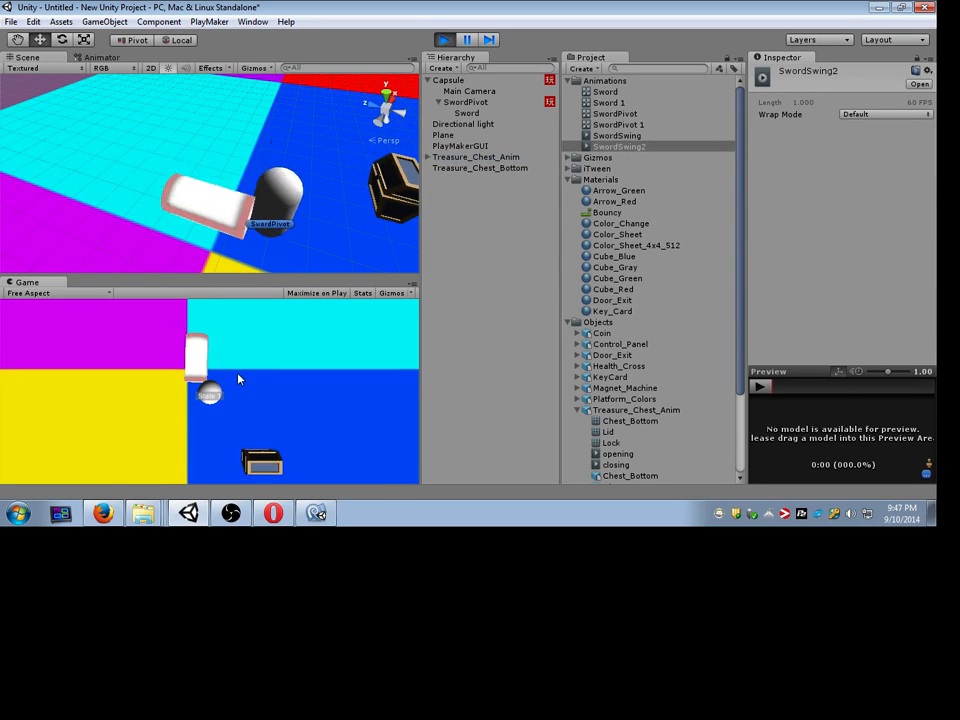
# Step: Run the scene, move the character around while swinging the sword, and stop play mode
pyautogui.press('w')
pyautogui.press('d')
pyautogui.click(238, 379)
pyautogui.click(238, 379)
pyautogui.press('s')
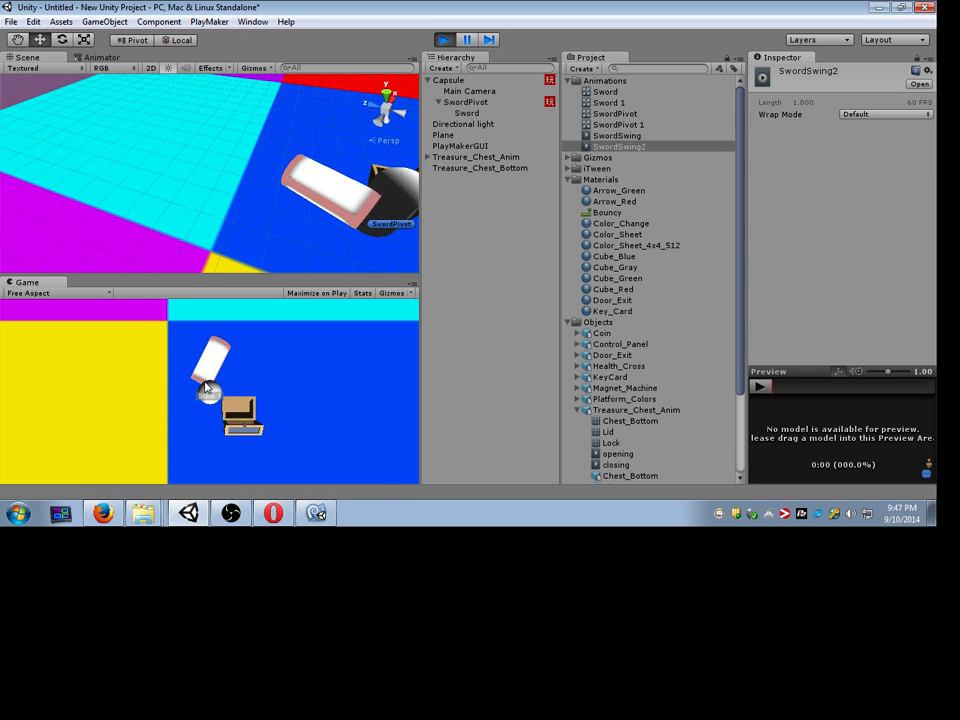
pyautogui.click(444, 39)
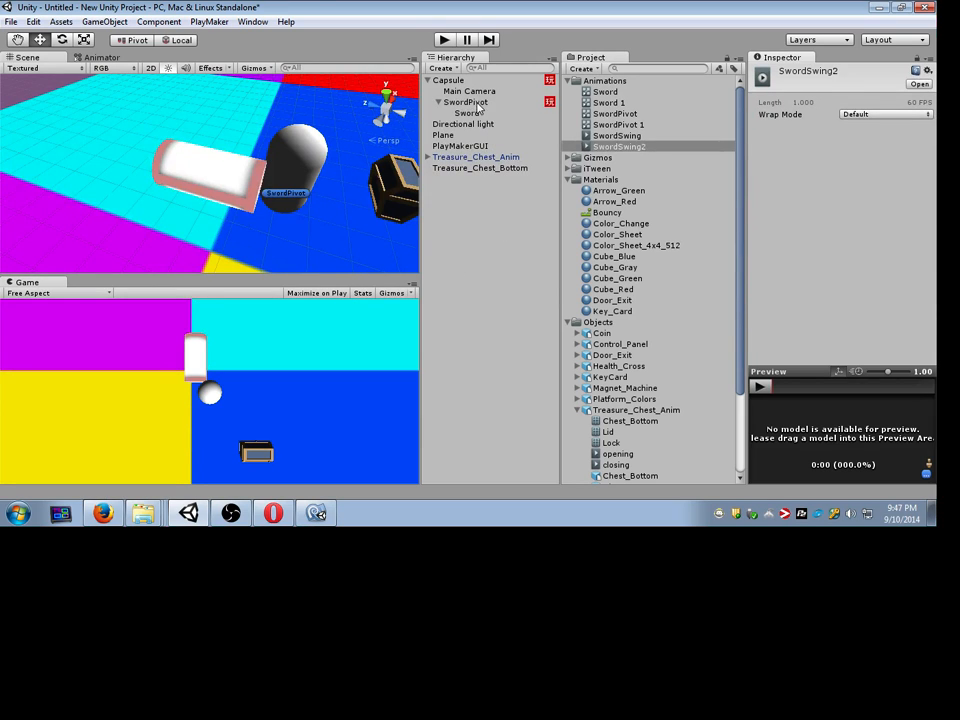
# Step: Open the Animation window for SwordPivot to edit its SwordSwing2 clip
pyautogui.click(476, 104)
pyautogui.click(252, 21)
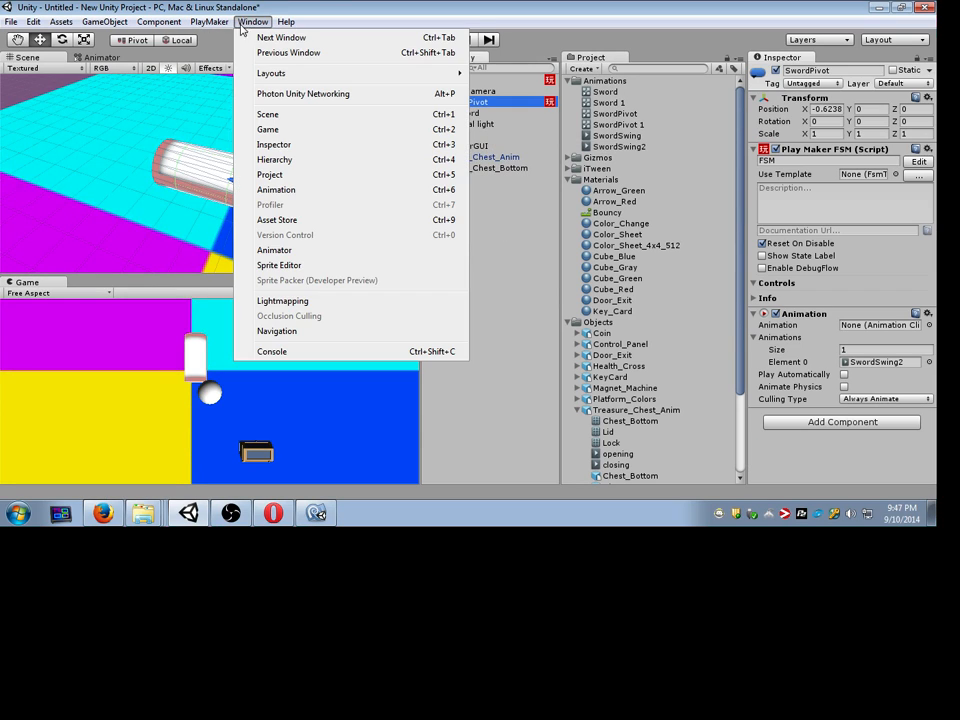
pyautogui.click(270, 192)
pyautogui.doubleClick(182, 38)
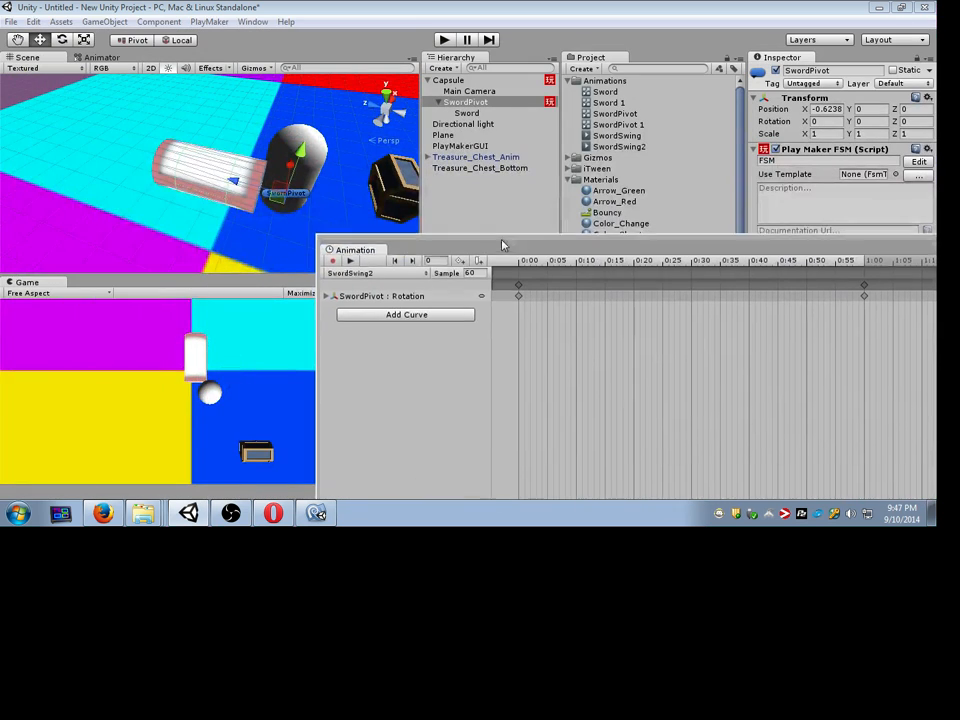
# Step: Add a Transform Scale curve for SwordPivot to SwordSwing2 and expand its Rotation and Scale components
pyautogui.click(326, 294)
pyautogui.click(424, 344)
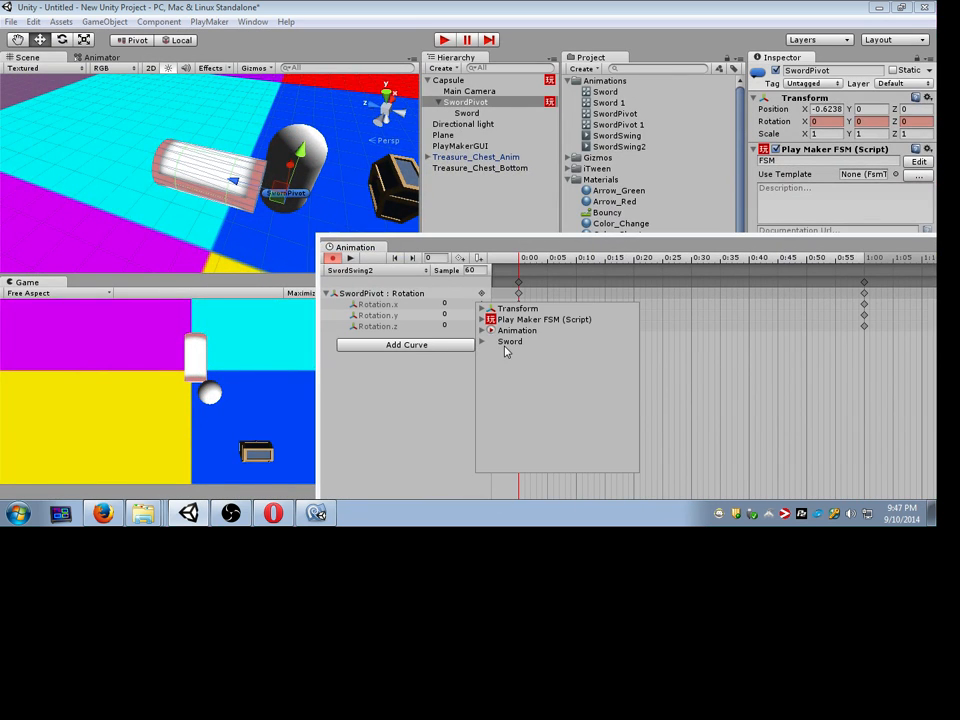
pyautogui.click(481, 309)
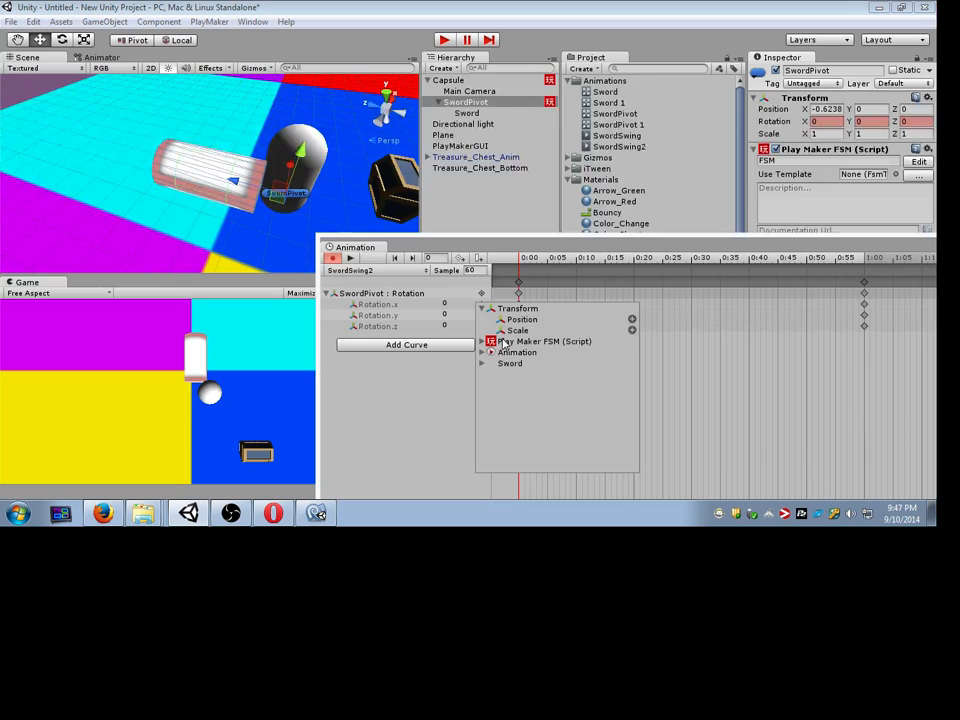
pyautogui.click(631, 332)
pyautogui.click(327, 337)
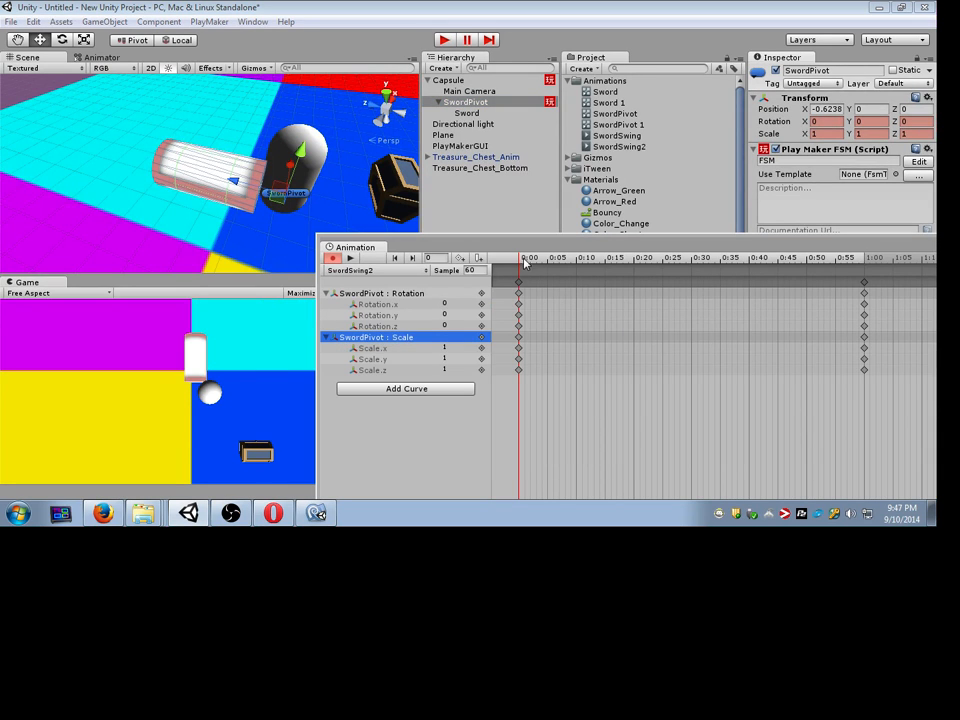
# Step: Set Scale.x and Scale.y to 0.1 at the first keyframe of SwordSwing2, and preview the clip
pyautogui.moveTo(525, 263)
pyautogui.mouseDown()
pyautogui.moveTo(827, 261)
pyautogui.moveTo(521, 283)
pyautogui.mouseUp()
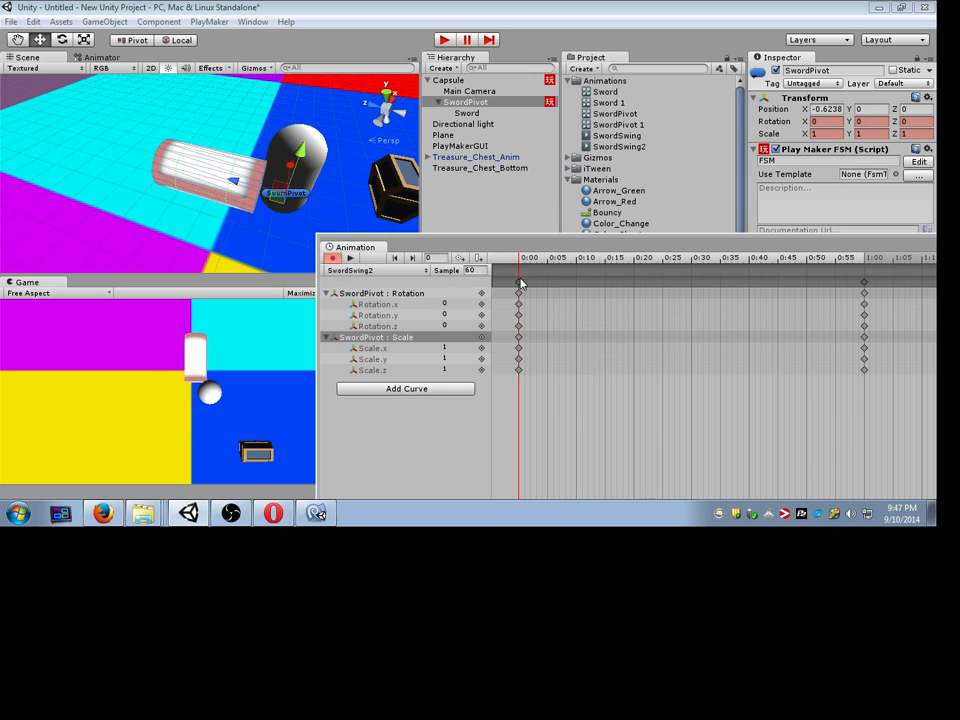
pyautogui.click(519, 348)
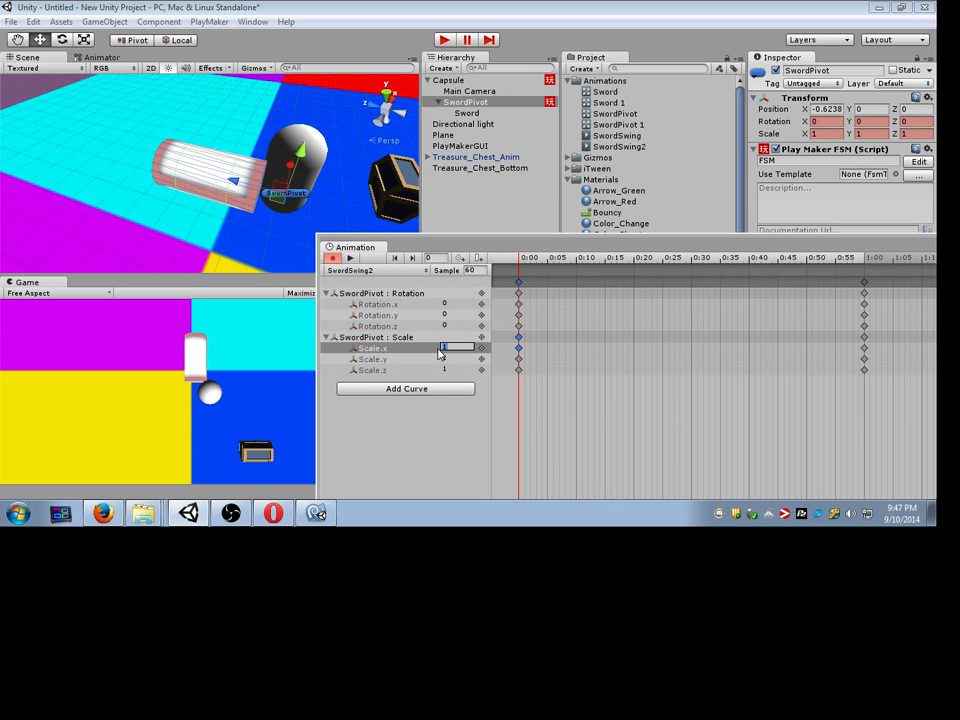
pyautogui.write('0.1')
pyautogui.press('Tab')
pyautogui.write('0.1')
pyautogui.press('Tab')
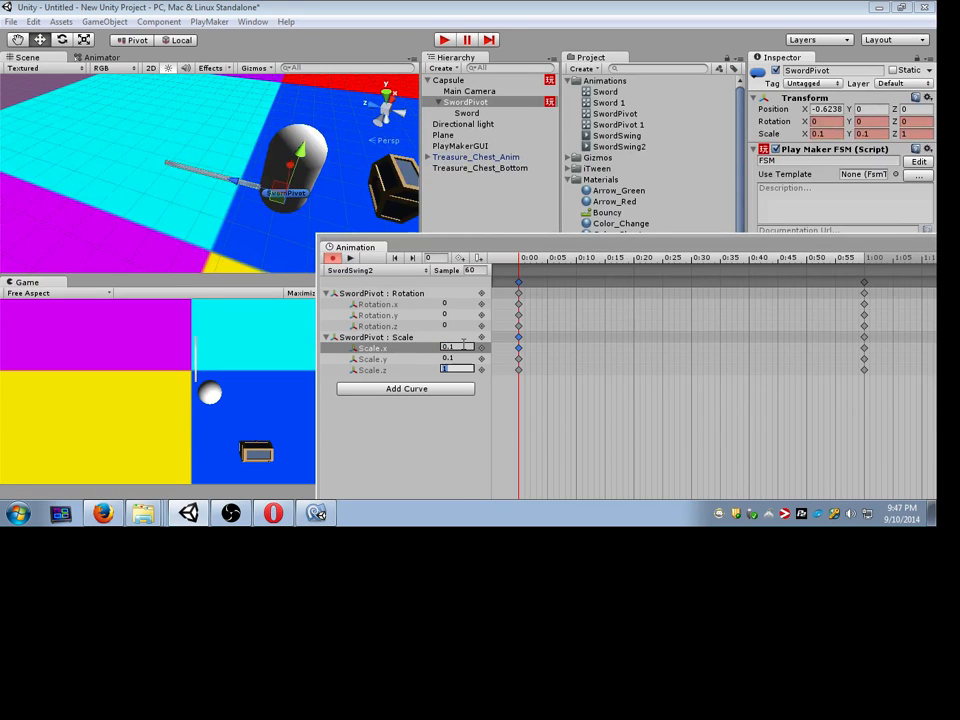
pyautogui.click(349, 258)
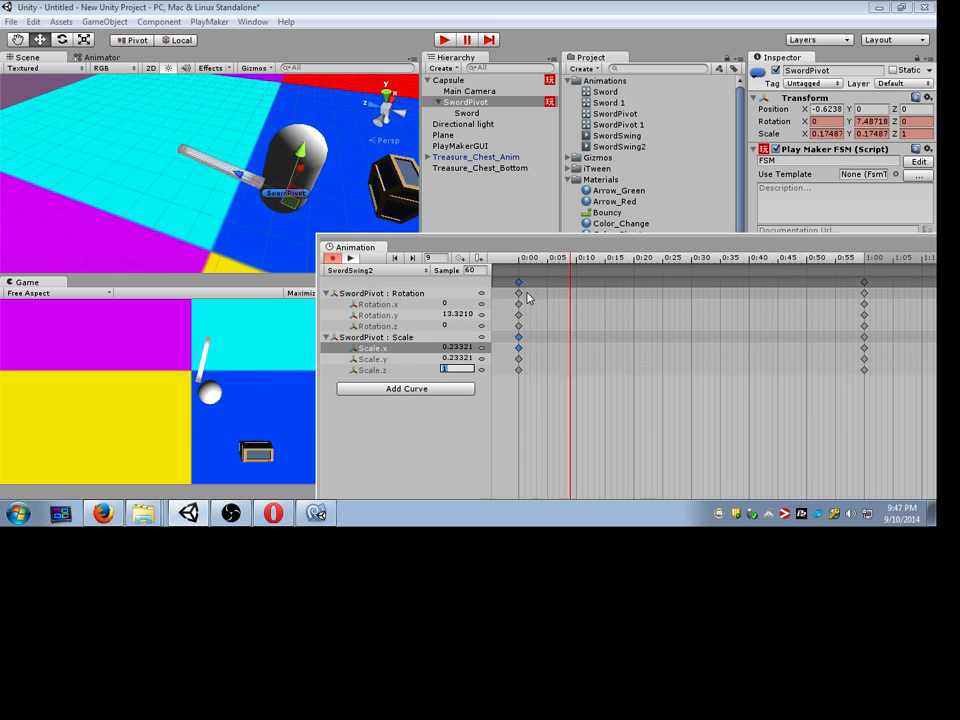
pyautogui.click(351, 258)
# Step: Add a SwordPivot rotation keyframe at frame 15 with Y at about -13.7 degrees, and preview the swing
pyautogui.click(556, 265)
pyautogui.moveTo(556, 266); pyautogui.dragTo(604, 262)
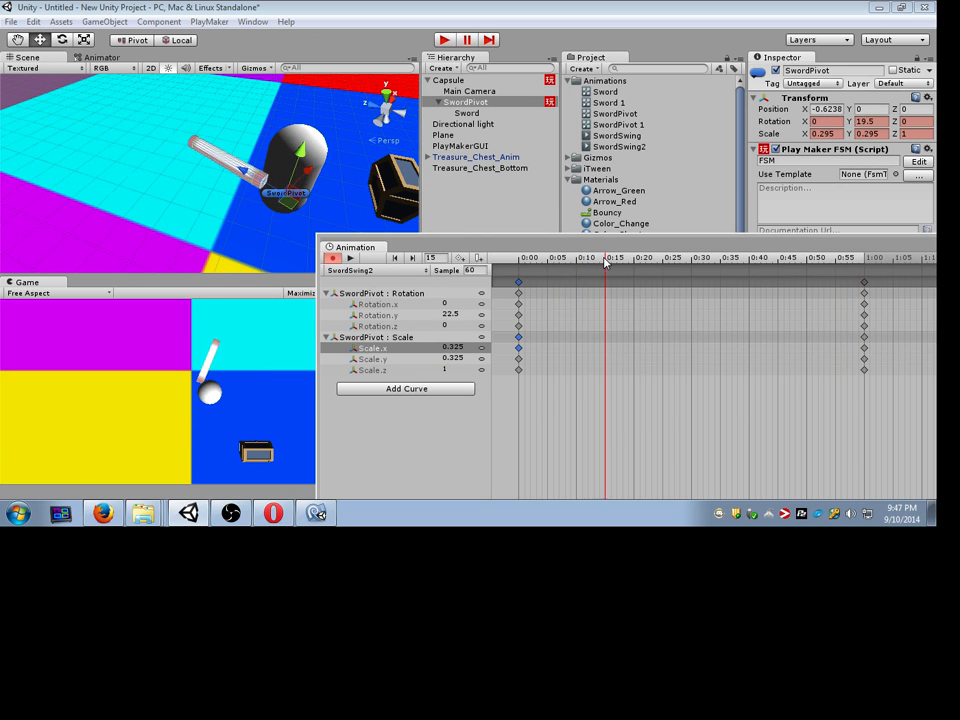
pyautogui.click(381, 294)
pyautogui.press('e')
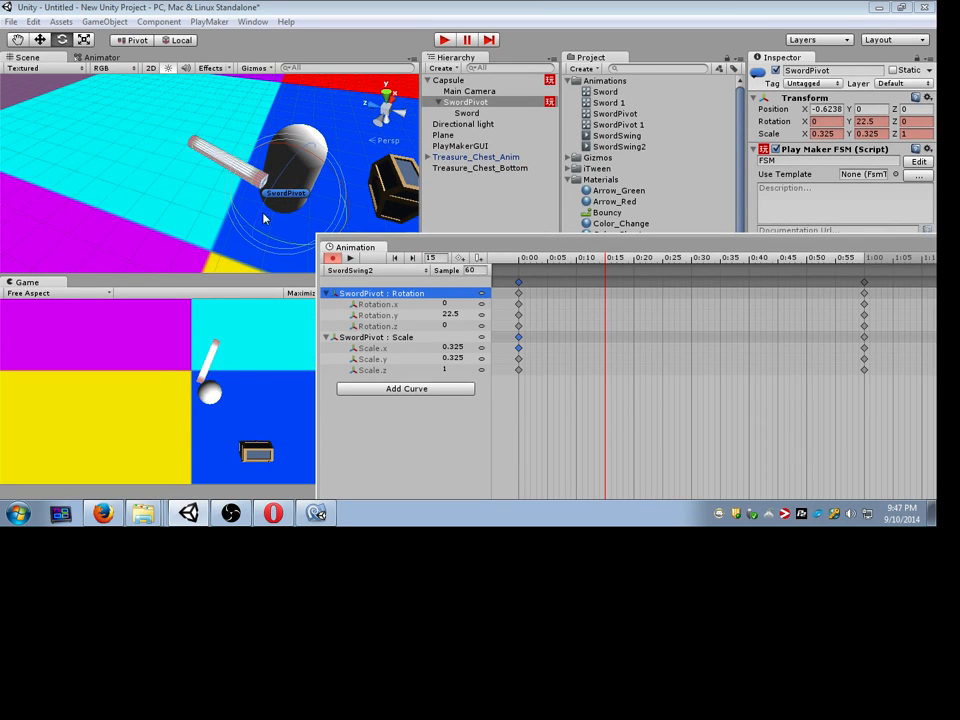
pyautogui.moveTo(264, 214); pyautogui.dragTo(455, 155)
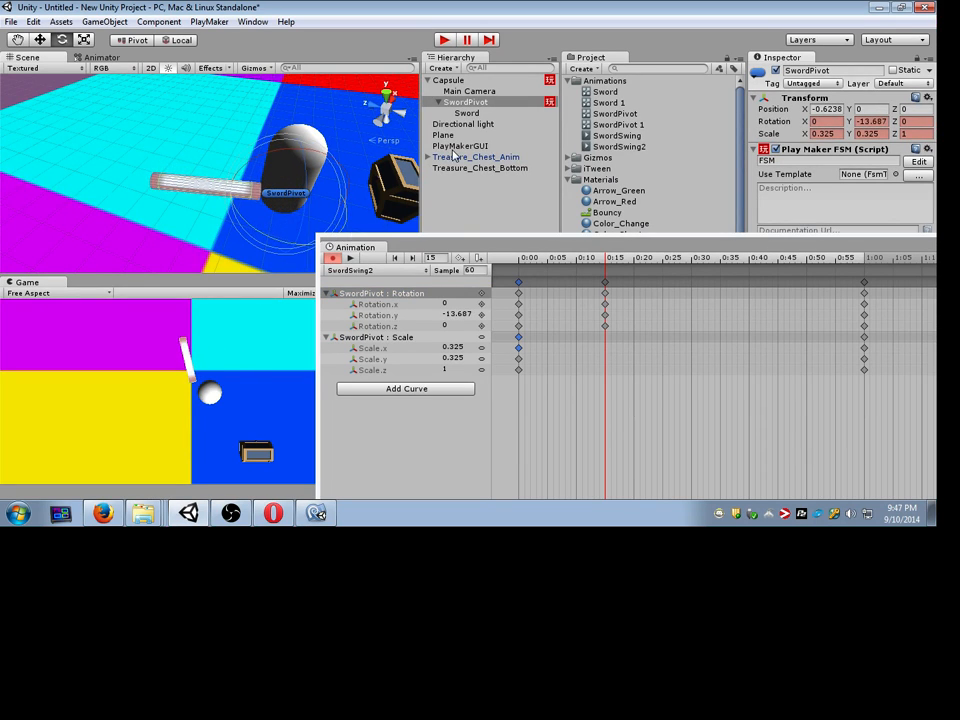
pyautogui.click(350, 258)
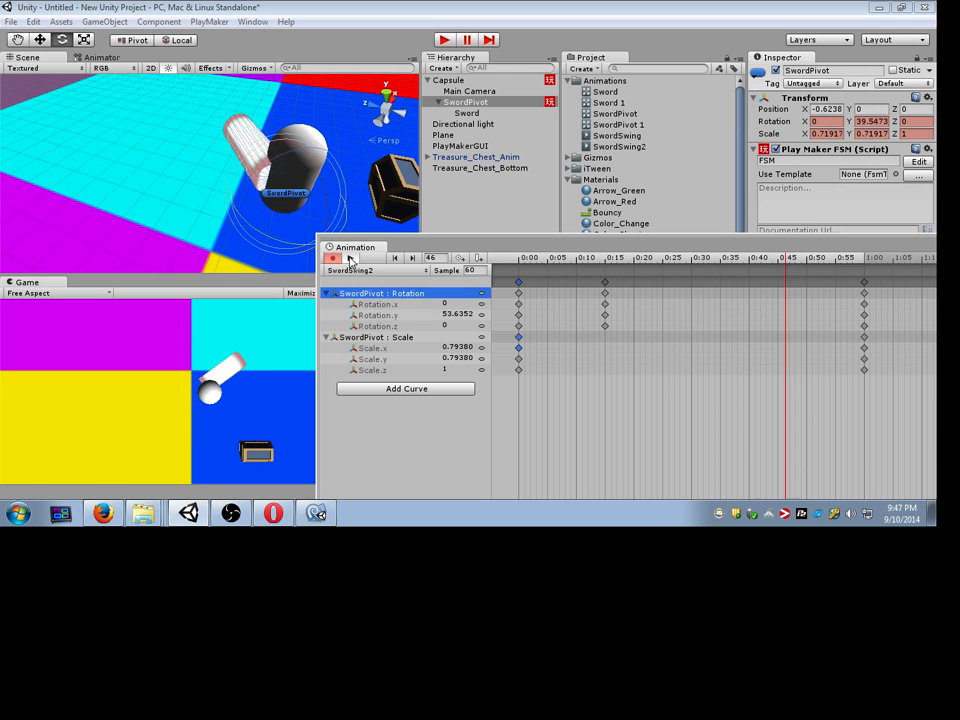
pyautogui.click(350, 258)
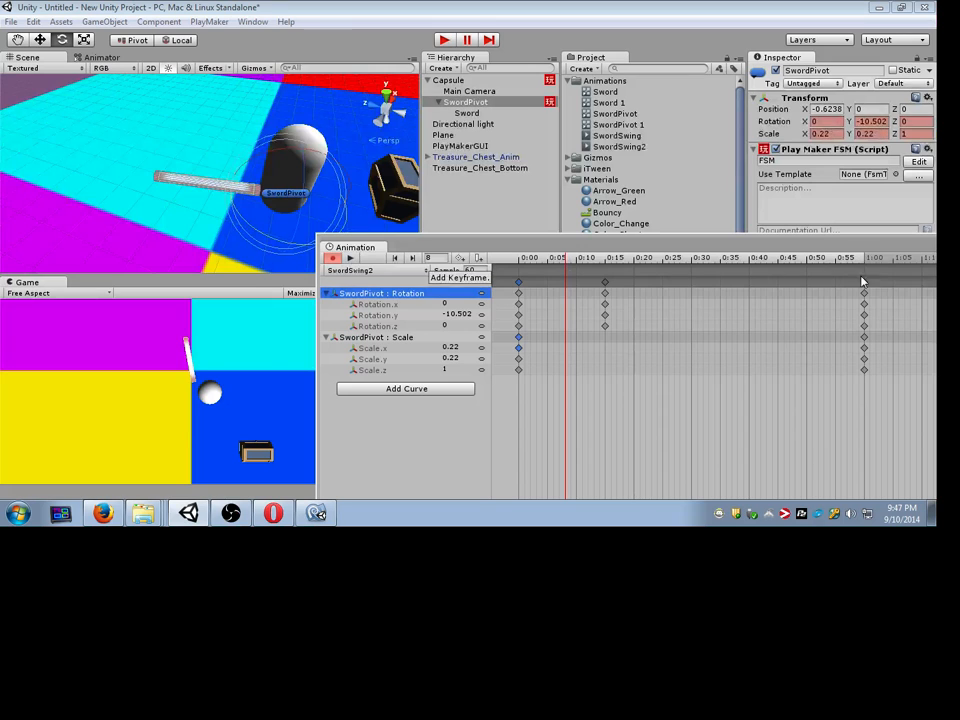
# Step: Shorten SwordSwing2 by moving its final rotation and scale keyframes to frame 25, and preview the clip
pyautogui.moveTo(864, 281); pyautogui.dragTo(657, 282)
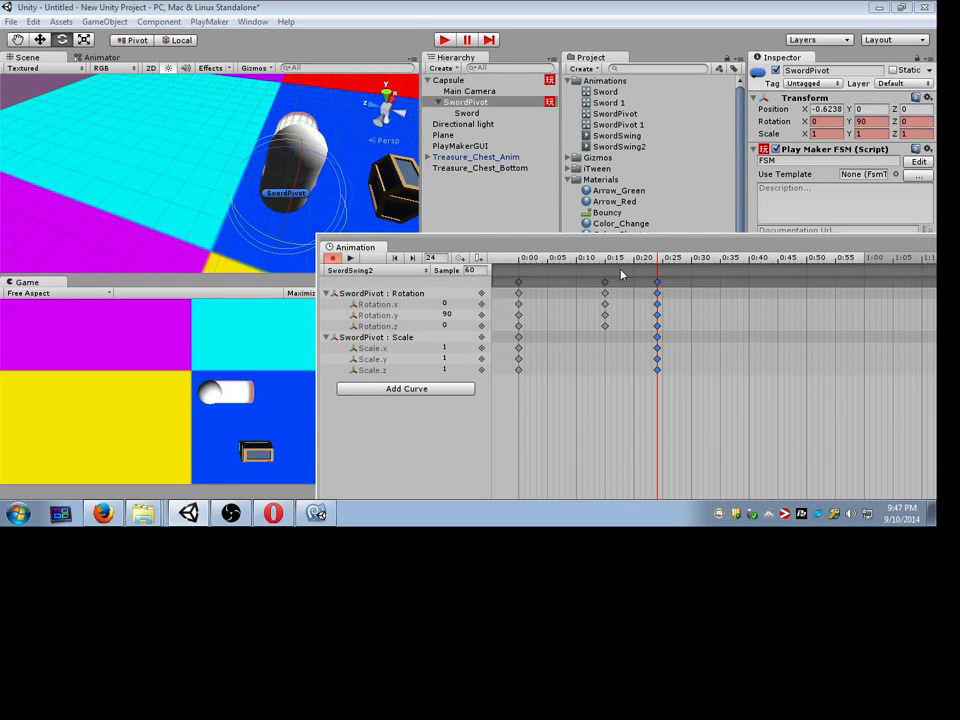
pyautogui.click(355, 258)
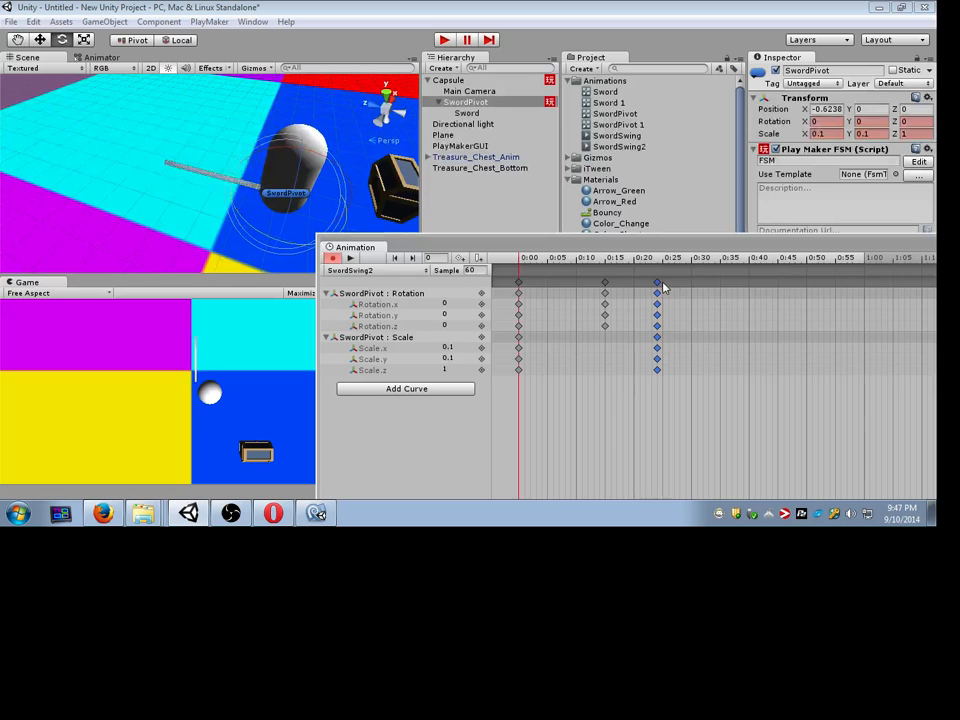
pyautogui.moveTo(658, 285); pyautogui.dragTo(666, 287)
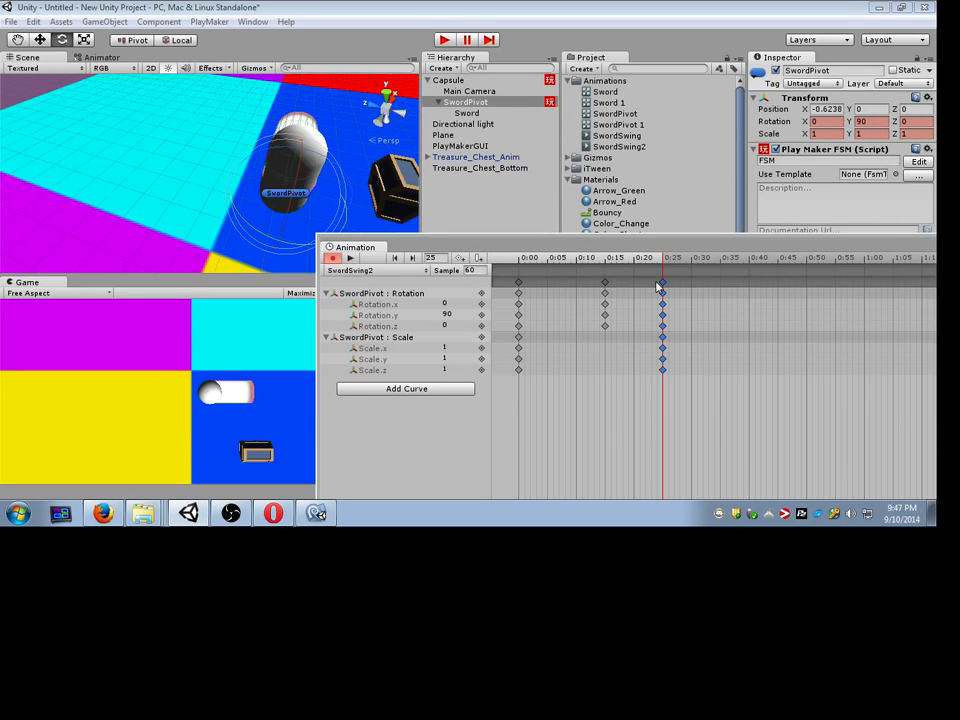
pyautogui.click(351, 259)
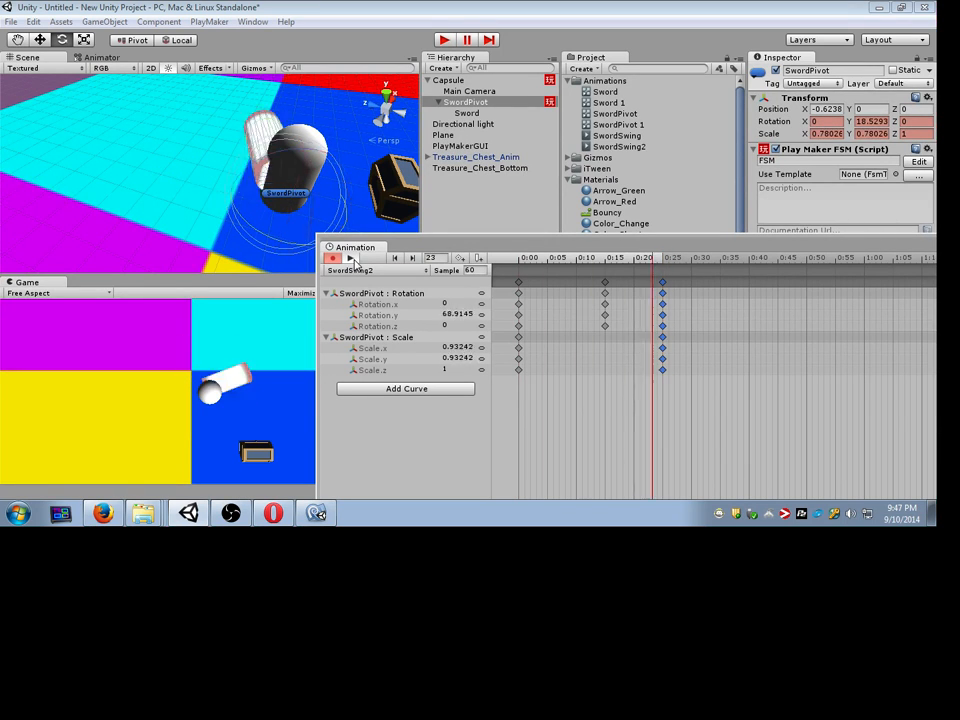
pyautogui.click(351, 259)
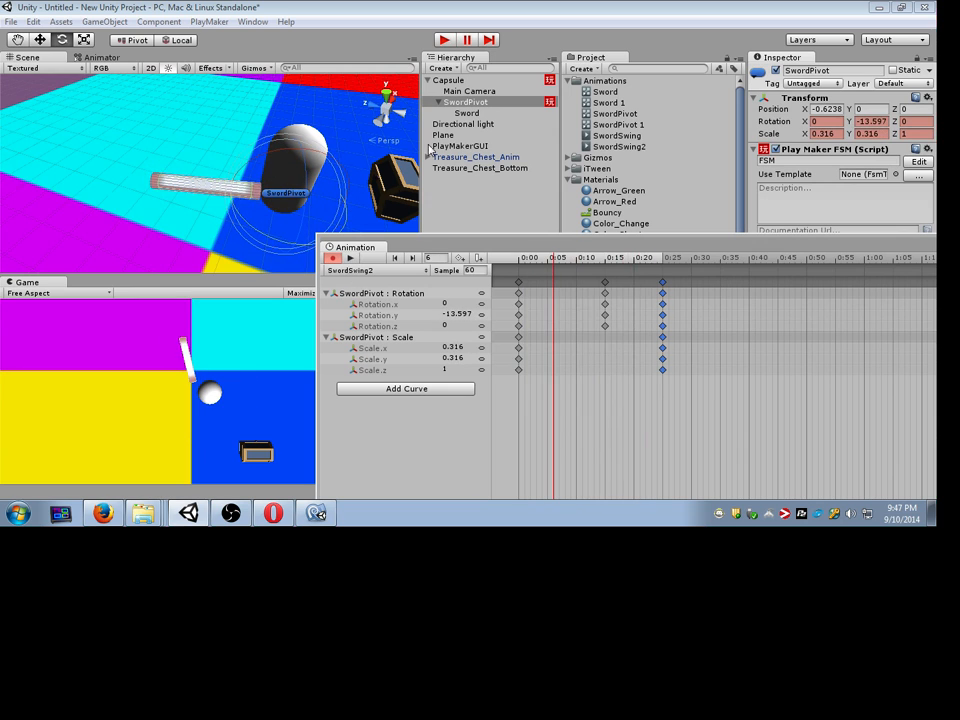
# Step: Run the scene and test the shortened sword swing while moving the character
pyautogui.click(446, 41)
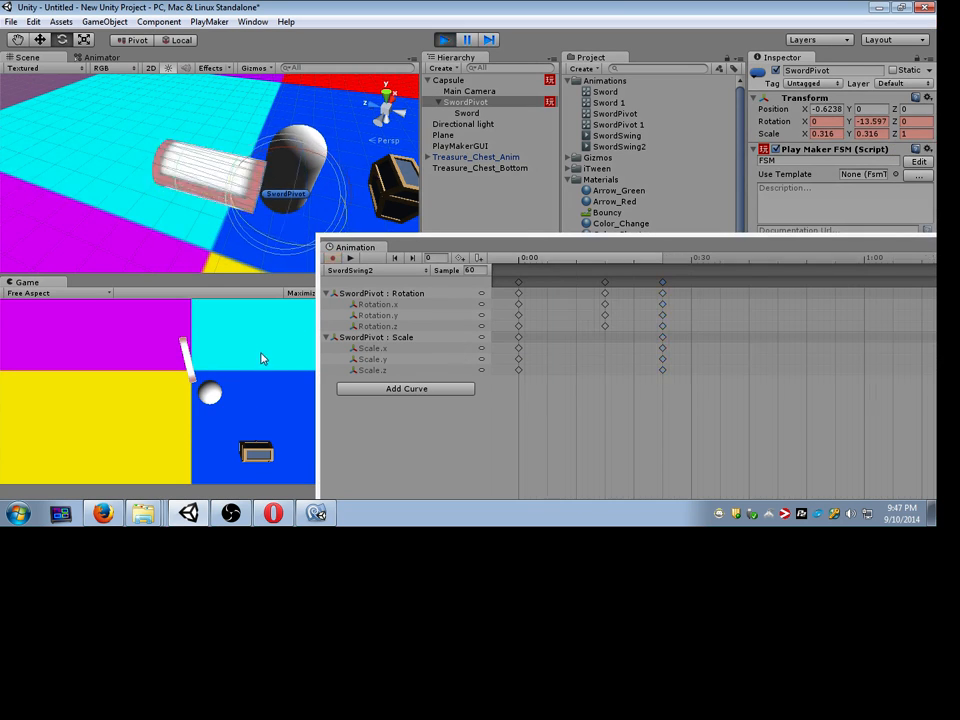
pyautogui.press('d')
pyautogui.click(265, 342)
pyautogui.press('w')
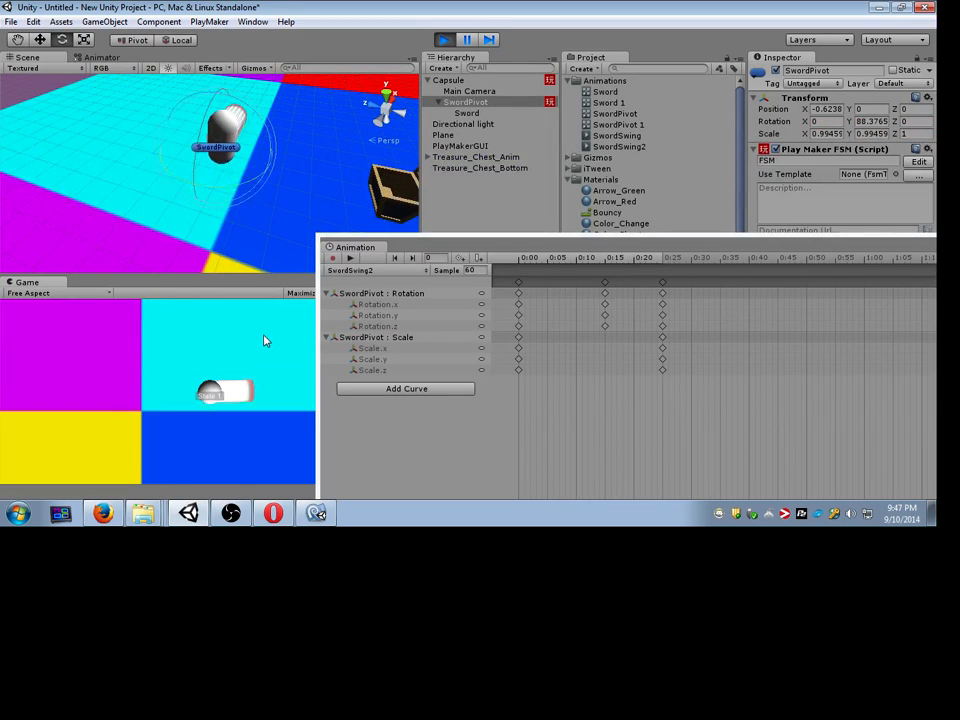
# Step: Test repeated sword swings in the running game while moving the character in different directions around the platform
pyautogui.click(265, 341)
pyautogui.press('a')
pyautogui.click(265, 341)
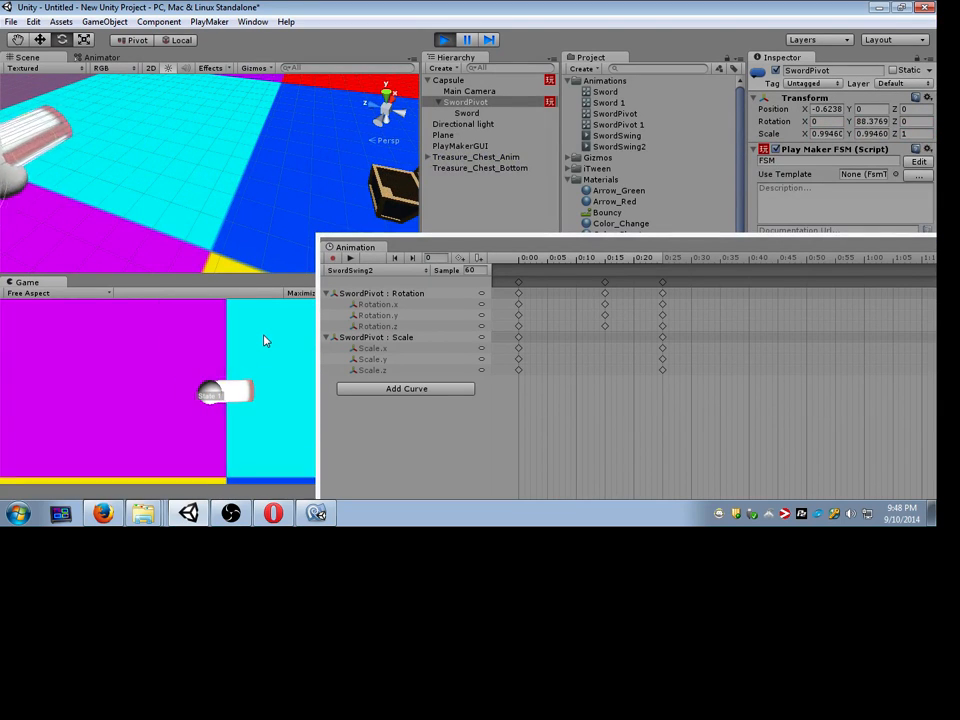
pyautogui.press('s')
pyautogui.click(265, 341)
pyautogui.press('d')
pyautogui.click(265, 341)
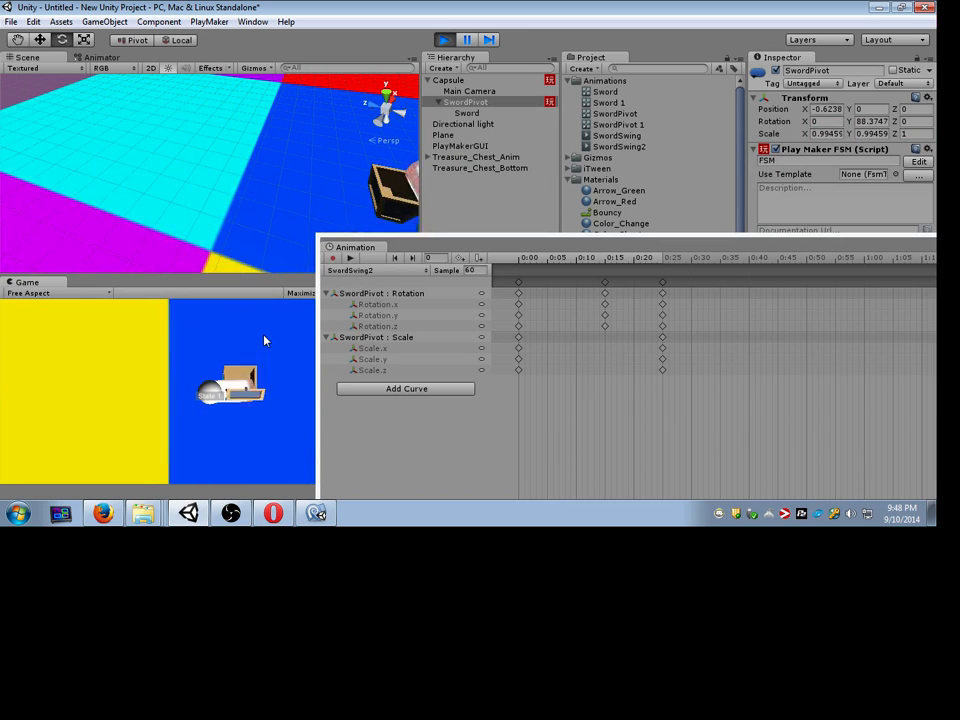
pyautogui.click(265, 341)
pyautogui.click(265, 341)
pyautogui.press('w')
pyautogui.hotkey('alt', 'Tab')
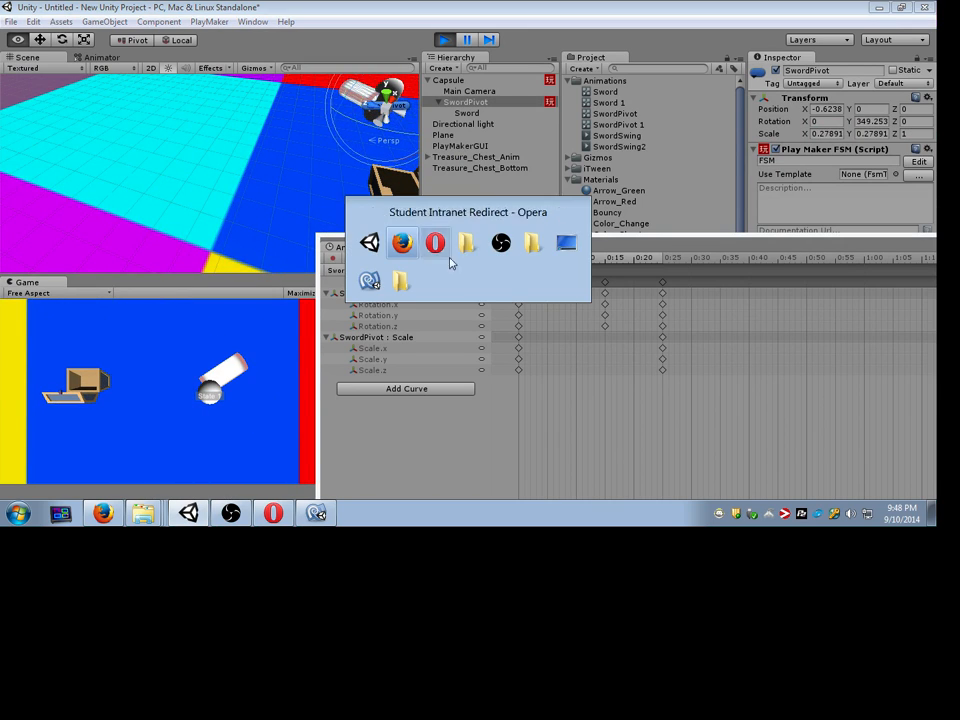
# Step: Clear the Animation window from the view and frame the Capsule from a low side angle in the scene
pyautogui.moveTo(639, 248); pyautogui.dragTo(676, 270)
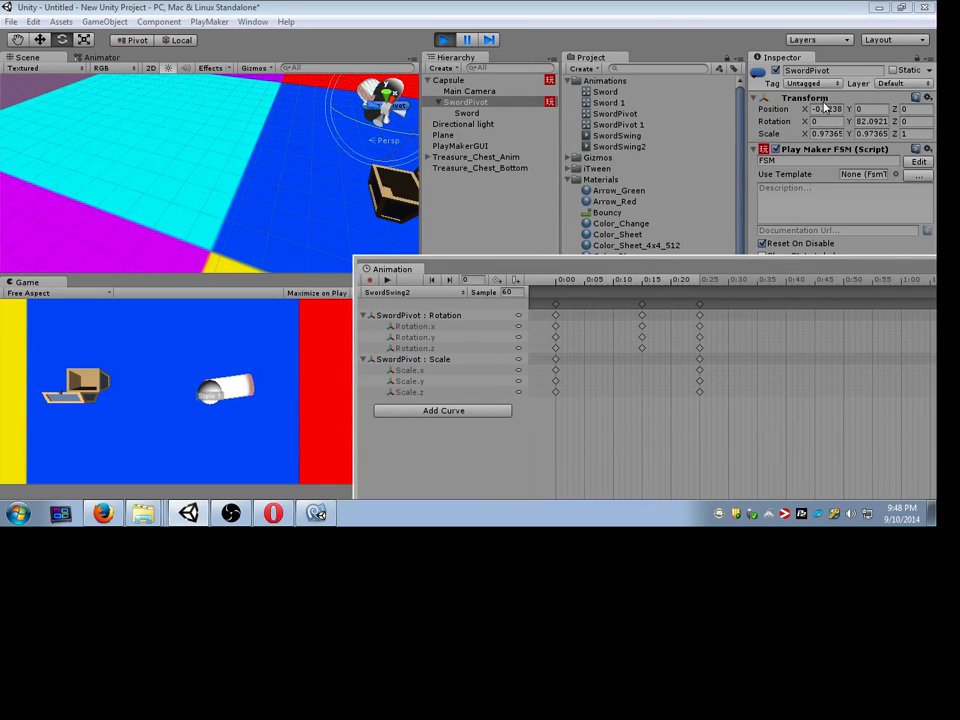
pyautogui.click(926, 58)
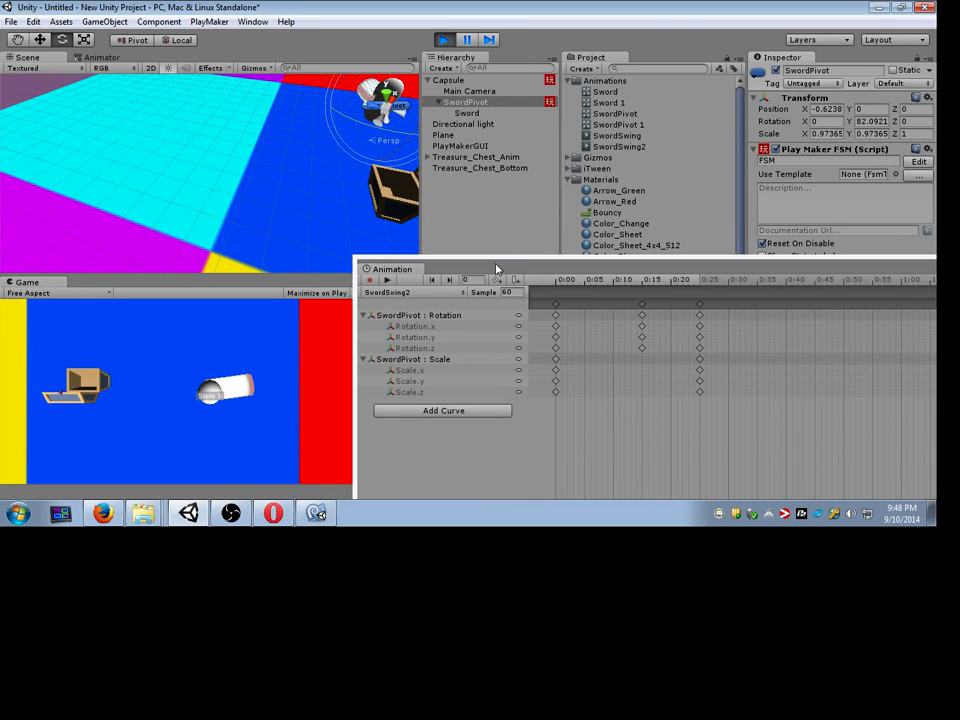
pyautogui.moveTo(496, 268); pyautogui.dragTo(495, 201)
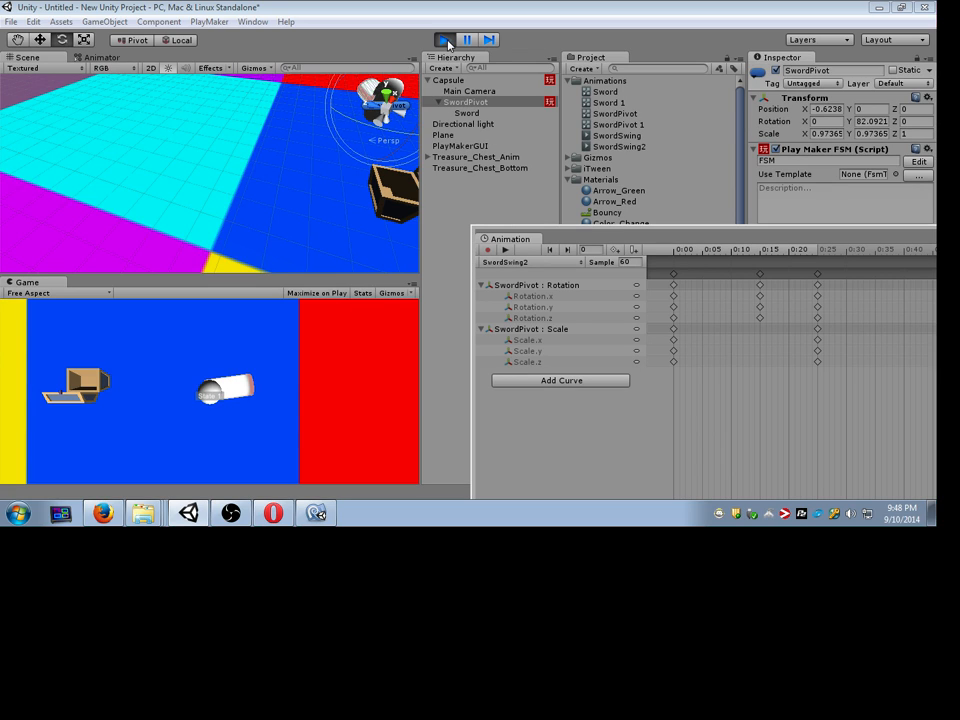
pyautogui.click(476, 91)
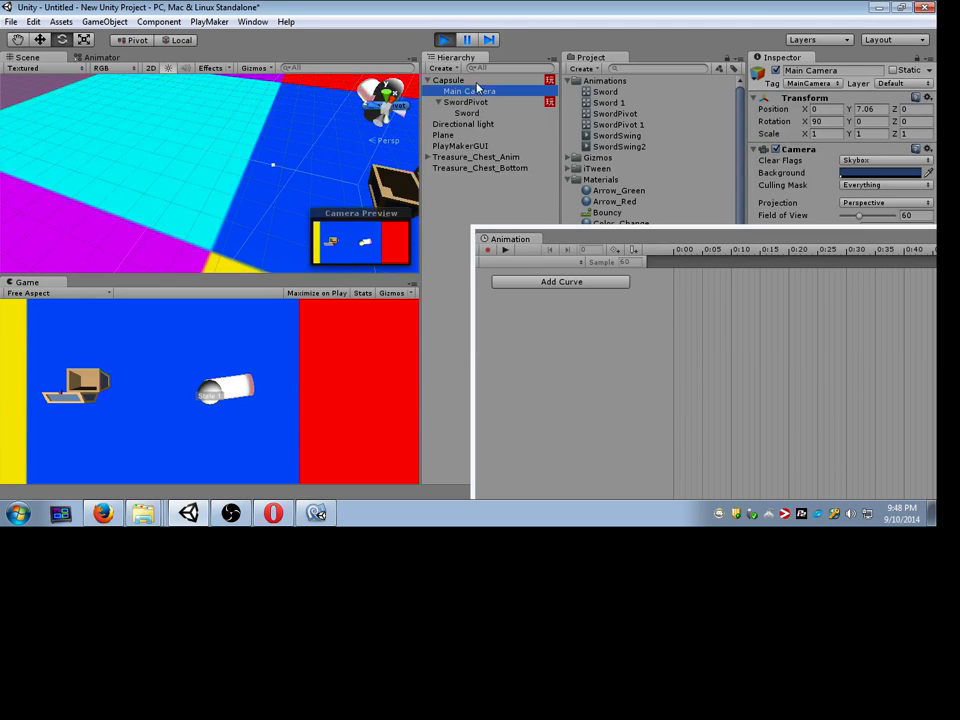
pyautogui.doubleClick(462, 81)
pyautogui.moveTo(324, 179); pyautogui.dragTo(193, 154, button='right')
pyautogui.scroll(-3, 193, 154)
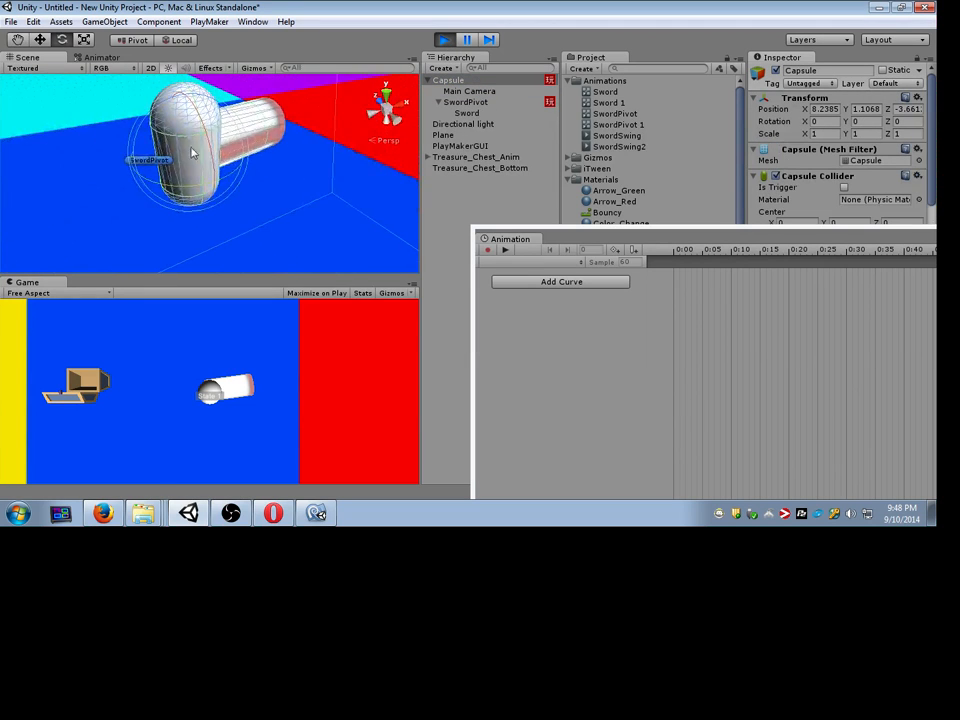
pyautogui.moveTo(193, 154); pyautogui.dragTo(270, 182, button='middle')
pyautogui.click(229, 25)
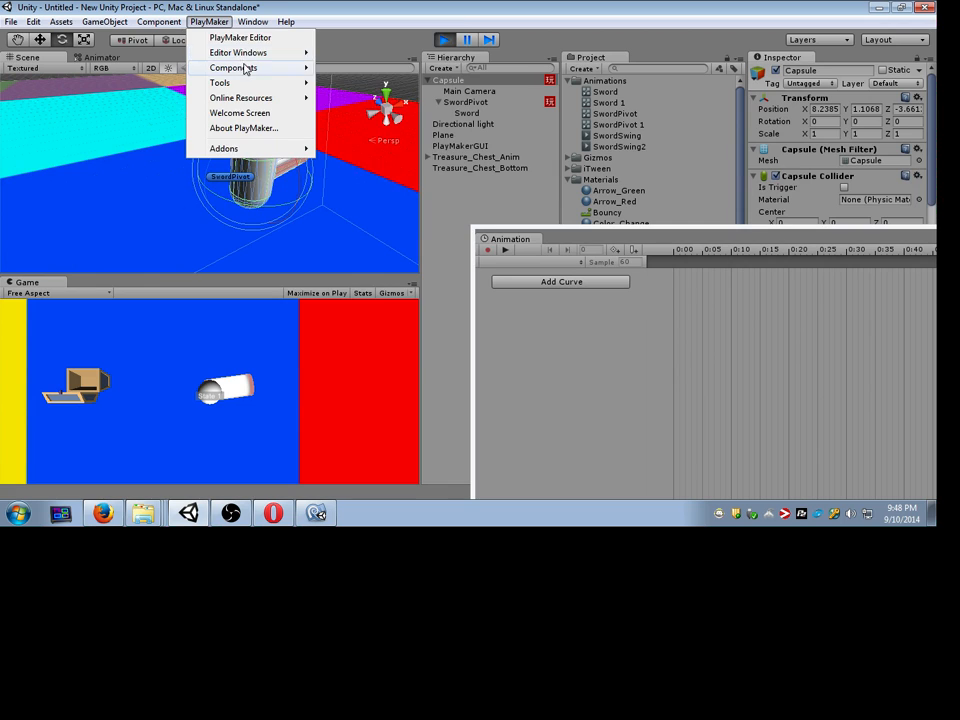
pyautogui.click(540, 168)
# Step: Create a new animation clip named Jump for the Capsule in the Animations folder
pyautogui.click(448, 80)
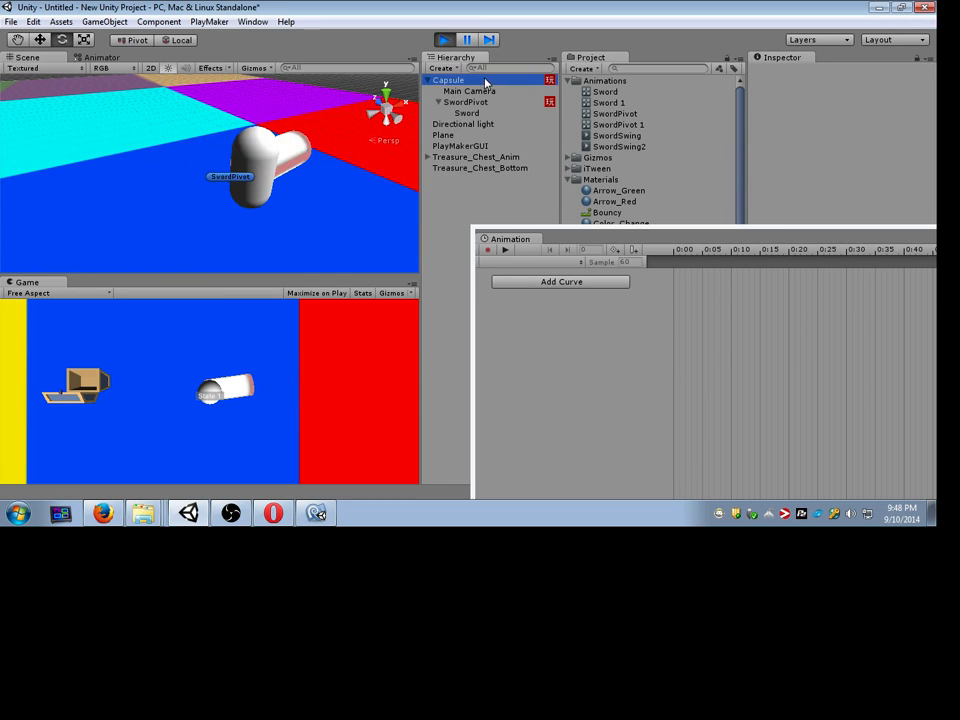
pyautogui.click(560, 281)
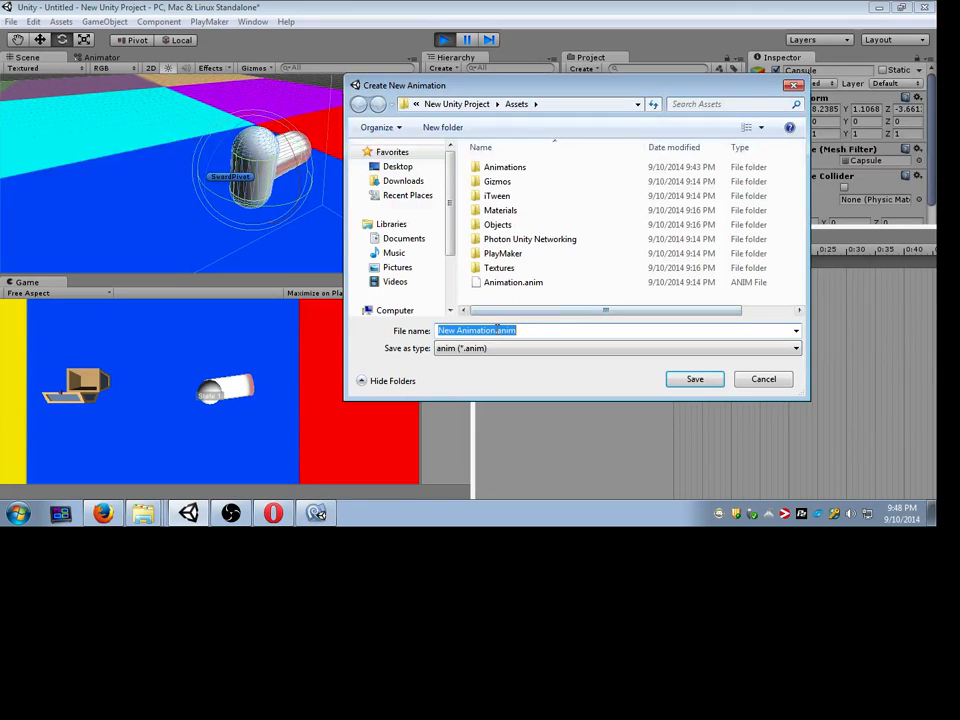
pyautogui.click(504, 167)
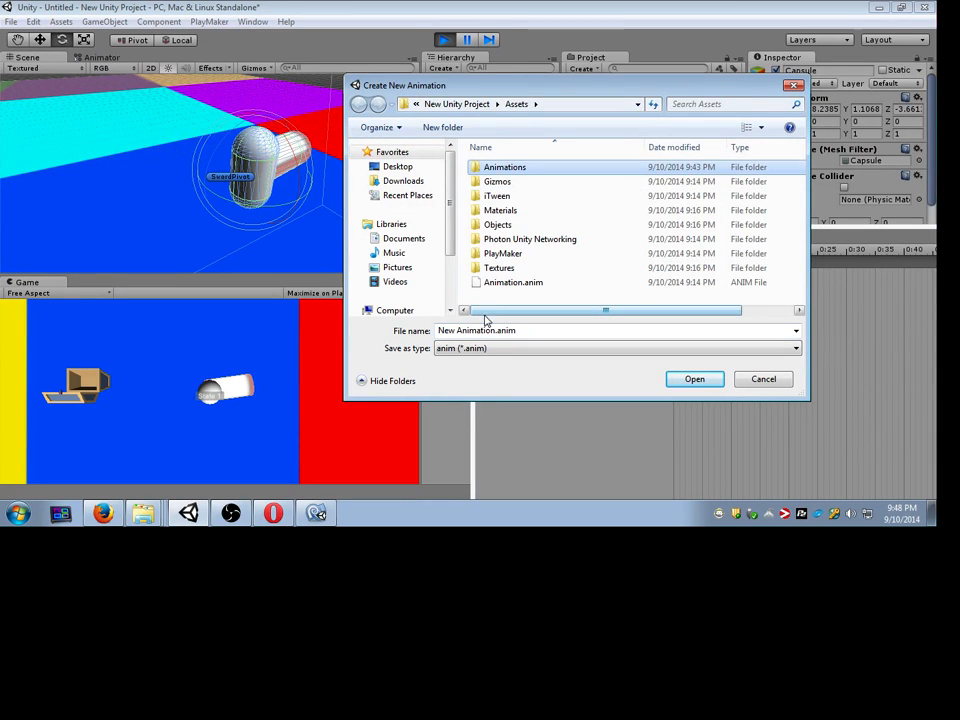
pyautogui.doubleClick(516, 169)
pyautogui.click(495, 330)
pyautogui.hotkey('shift', 'Home')
pyautogui.write('J')
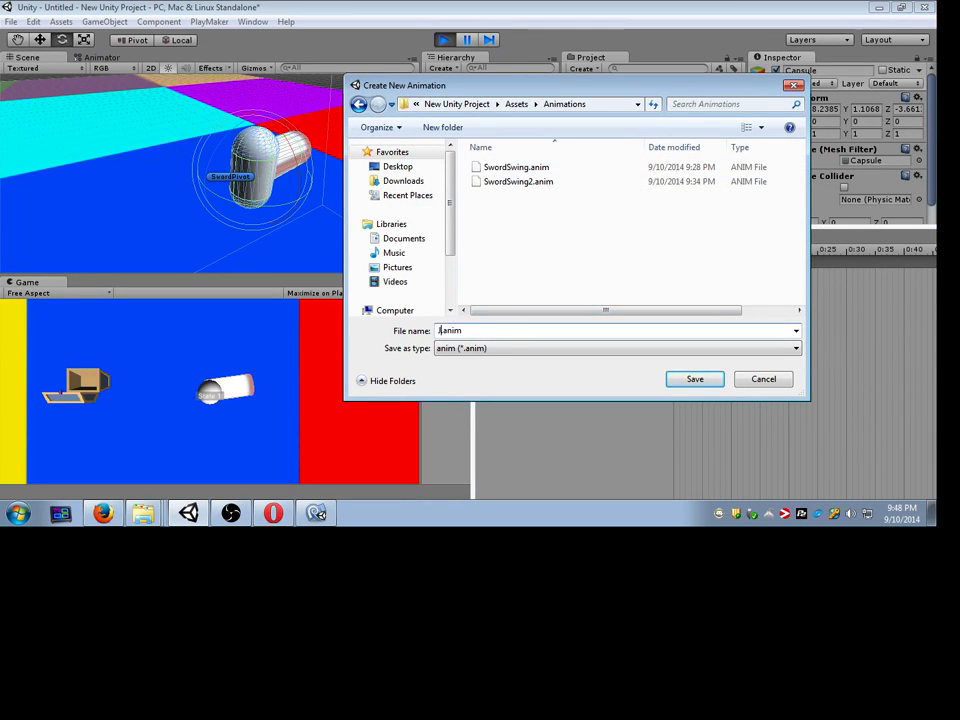
pyautogui.press('Return')
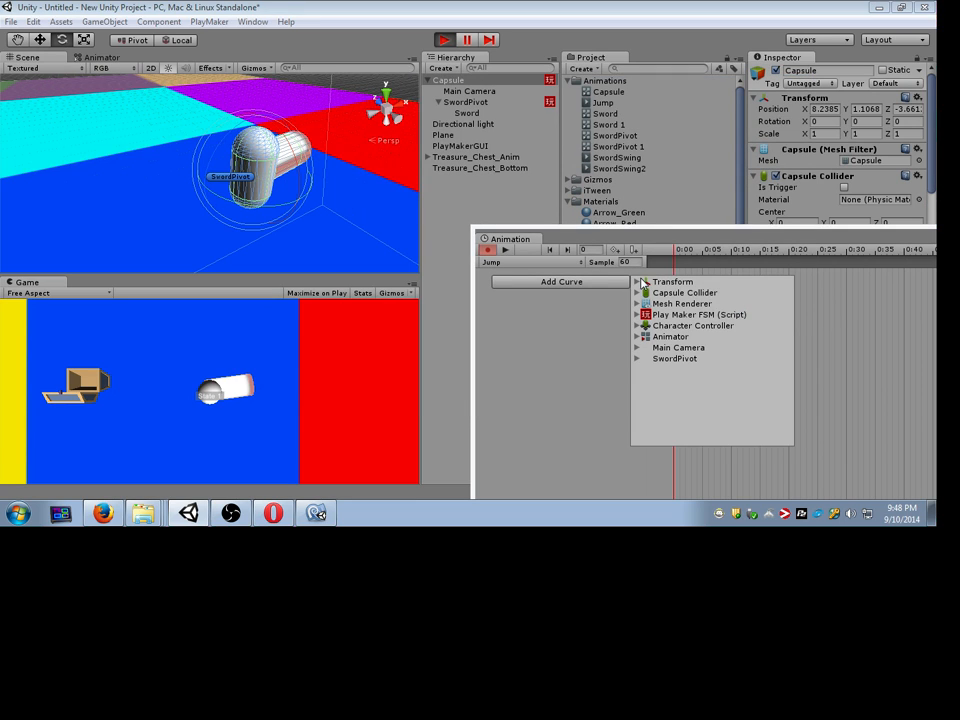
# Step: Add a Capsule Scale curve to the Jump clip and move its final keyframes to about frame 21
pyautogui.click(639, 282)
pyautogui.click(695, 315)
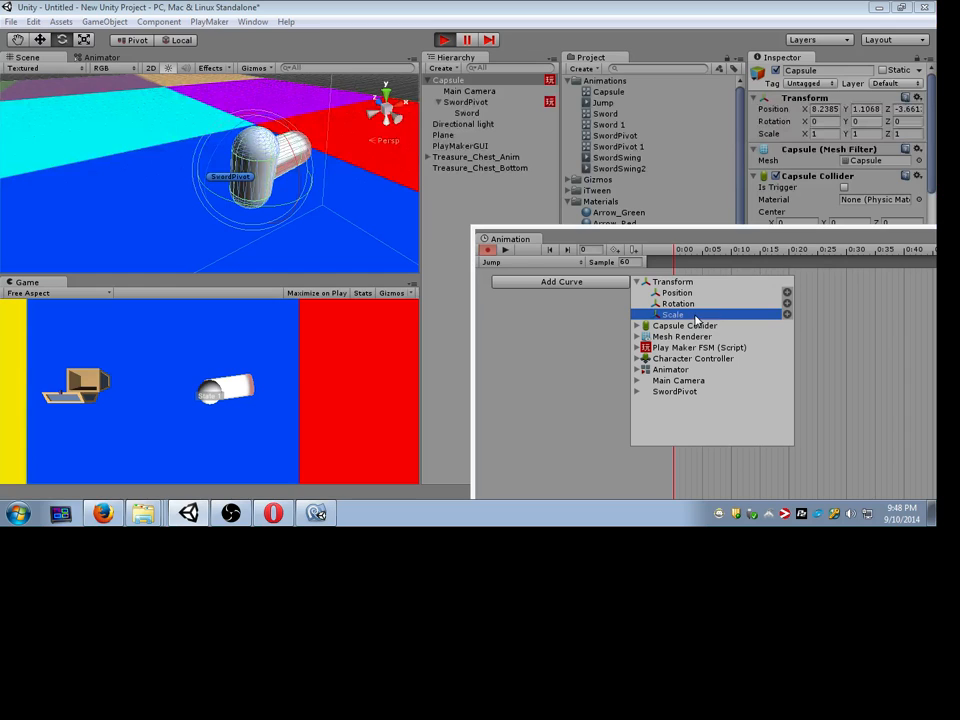
pyautogui.click(787, 314)
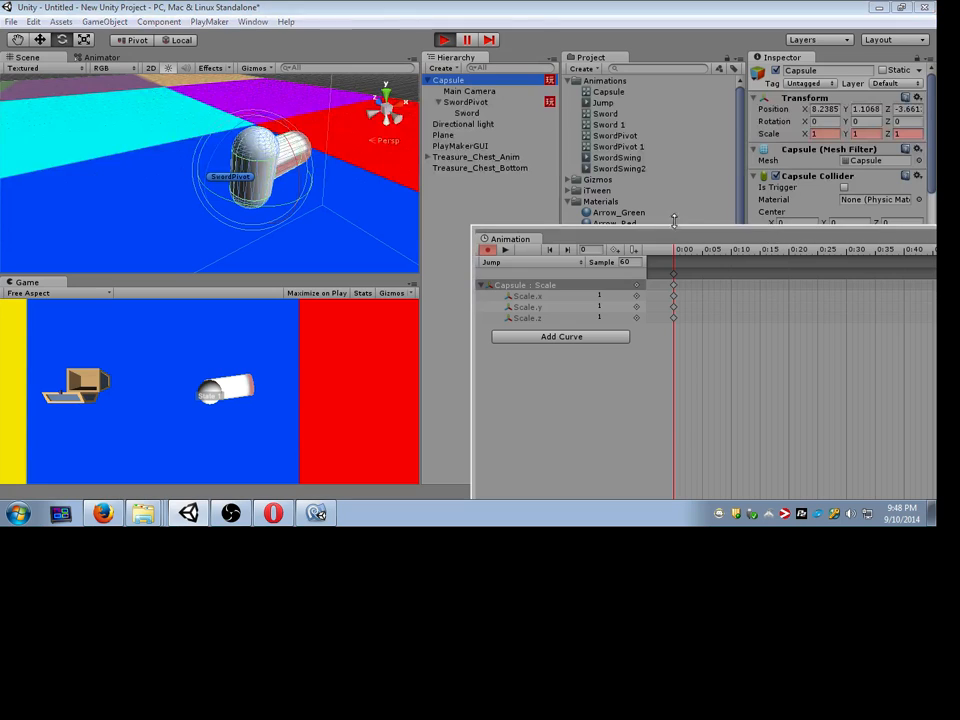
pyautogui.moveTo(703, 239); pyautogui.dragTo(452, 217)
pyautogui.click(765, 229)
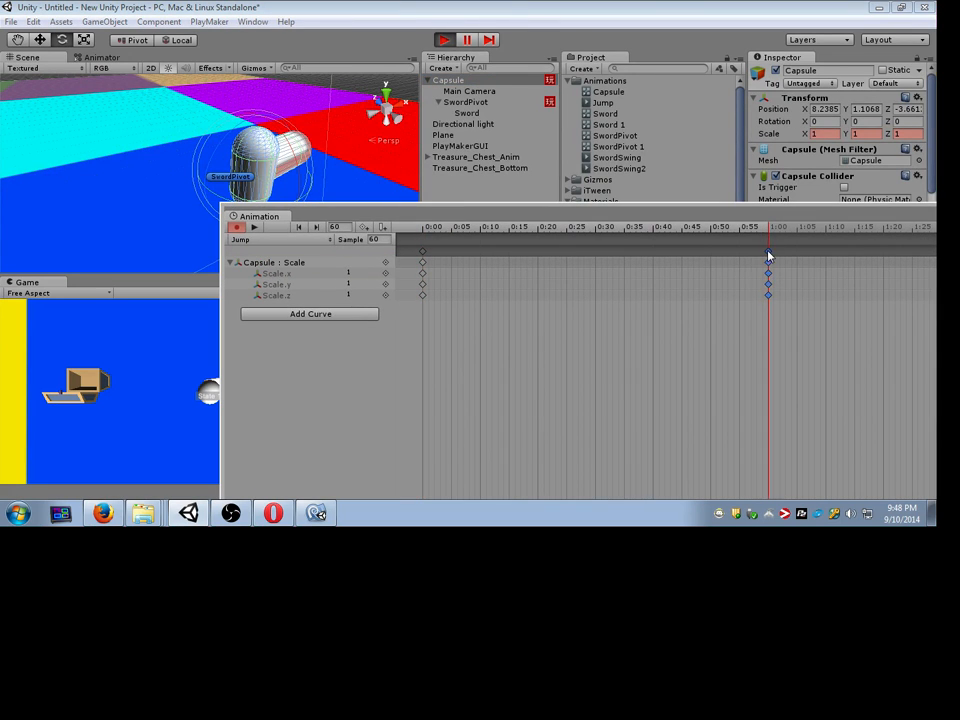
pyautogui.moveTo(767, 252); pyautogui.dragTo(718, 218)
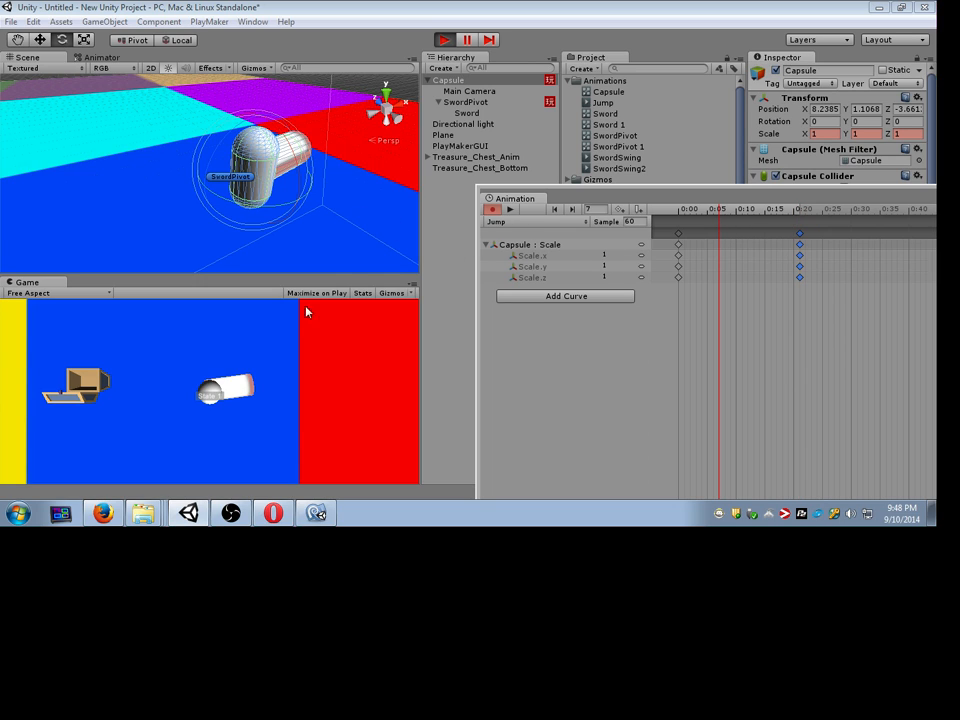
# Step: Stretch the Capsule to about 1.58 in Scale.y at frame 7 of Jump, preview the clip, and stop the game
pyautogui.press('r')
pyautogui.moveTo(261, 117)
pyautogui.mouseDown()
pyautogui.moveTo(264, 80)
pyautogui.moveTo(269, 106)
pyautogui.mouseUp()
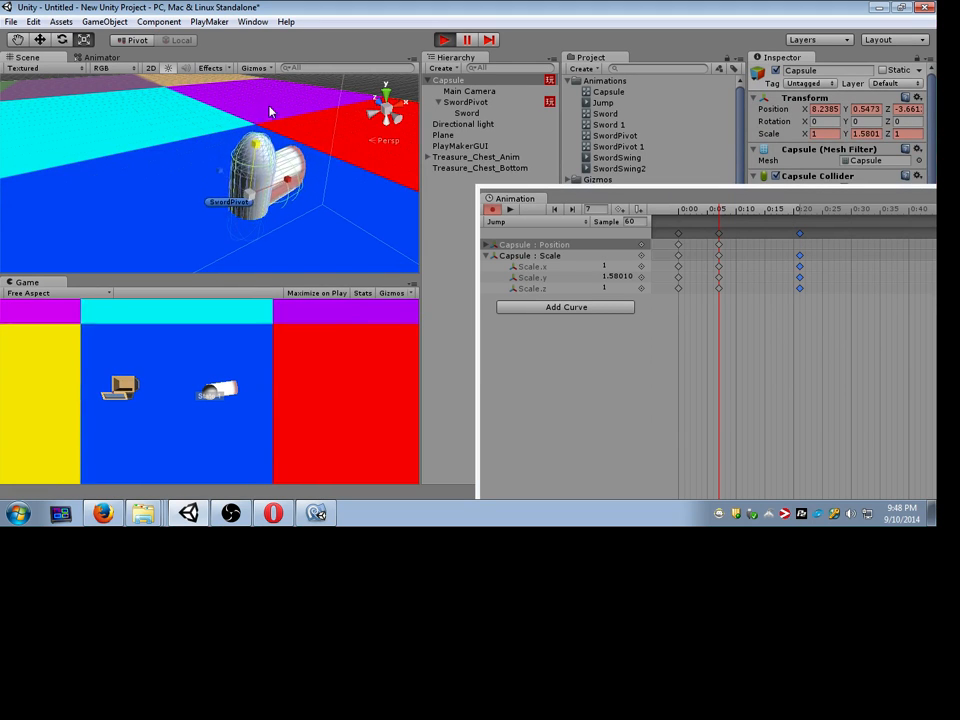
pyautogui.click(491, 209)
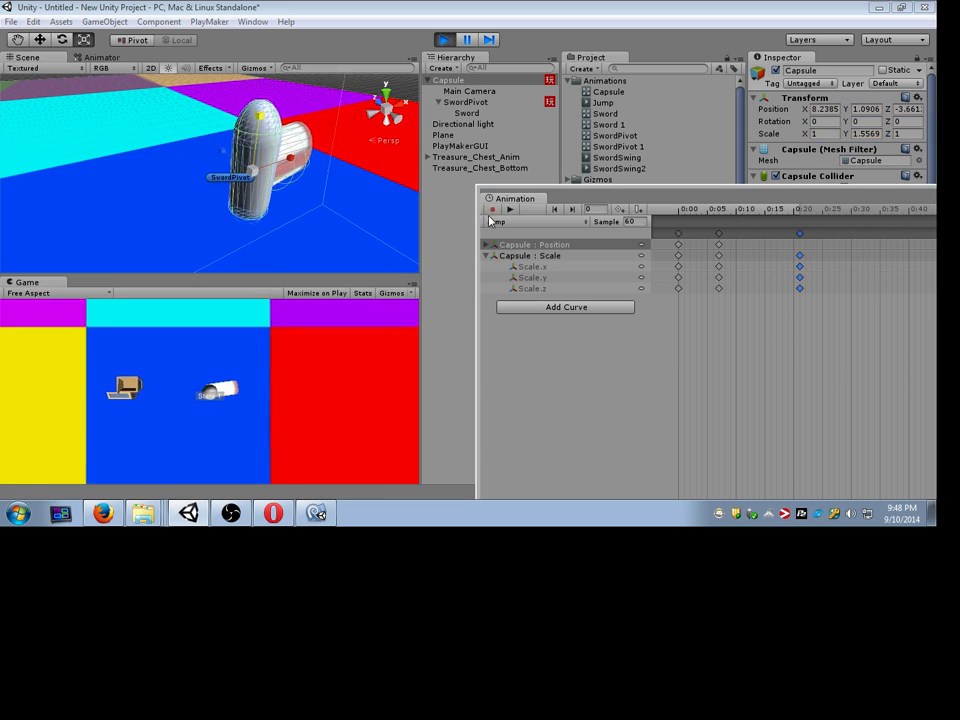
pyautogui.click(512, 210)
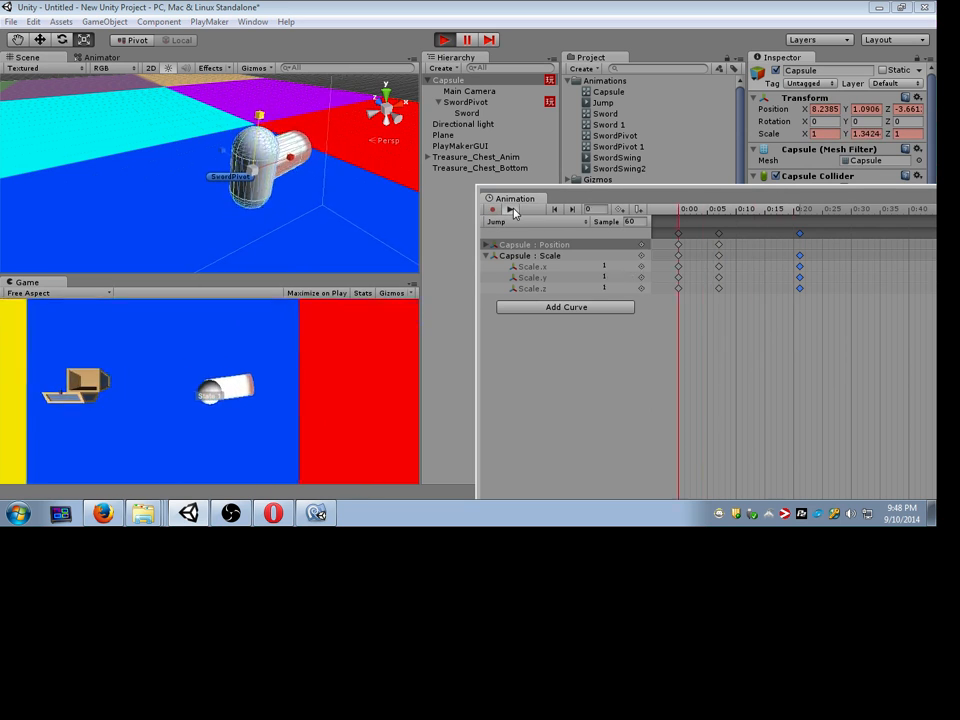
pyautogui.click(512, 210)
pyautogui.click(444, 40)
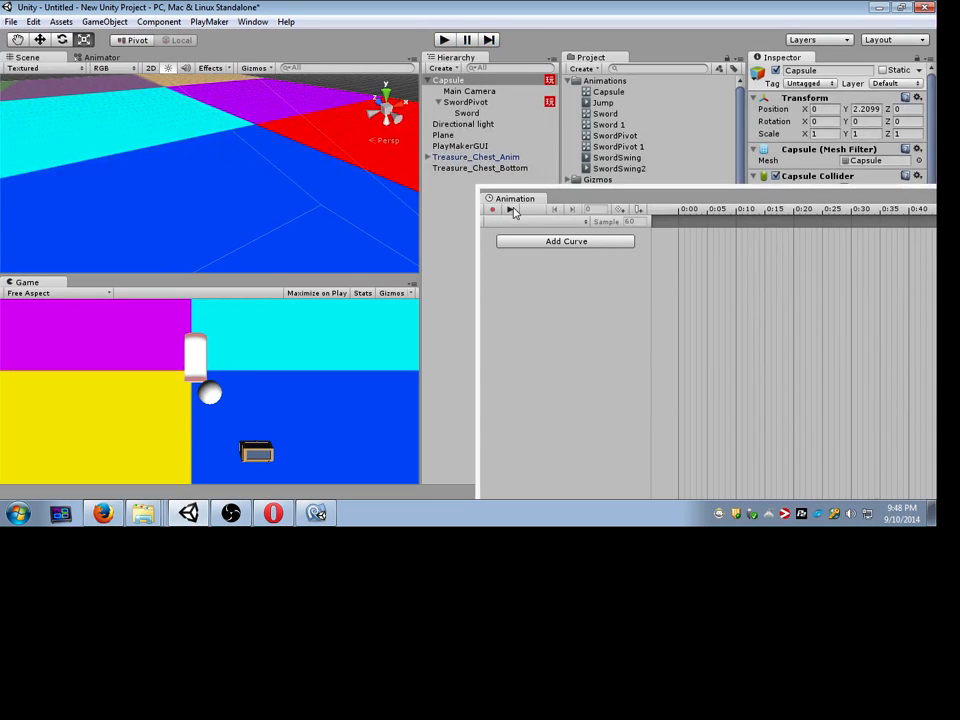
pyautogui.moveTo(600, 198); pyautogui.dragTo(226, 495)
pyautogui.click(483, 231)
pyautogui.scroll(-10, 829, 307)
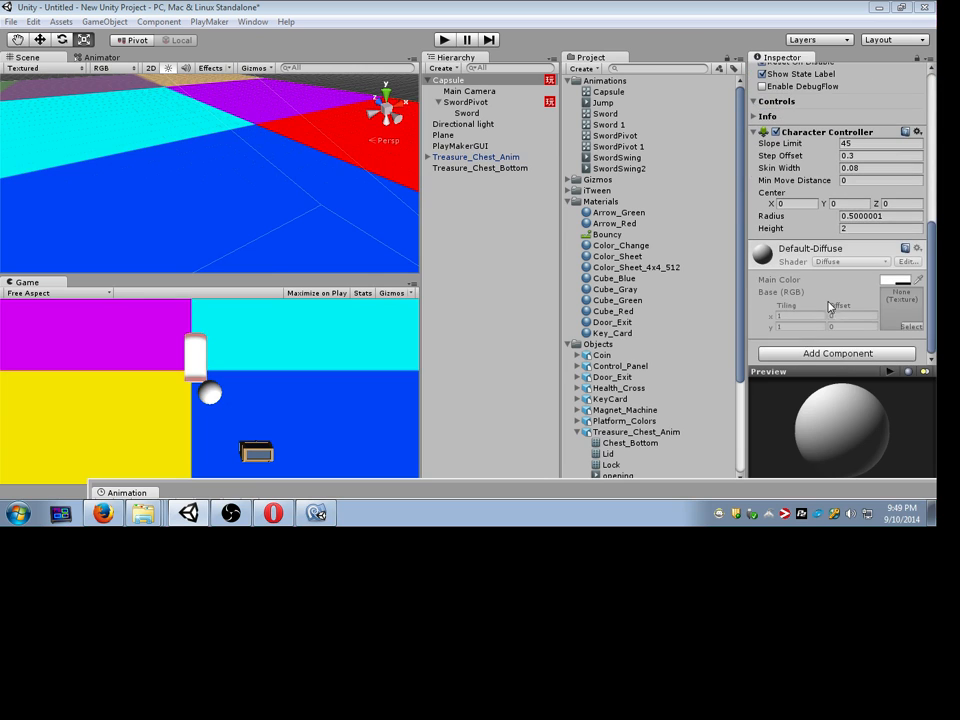
pyautogui.moveTo(440, 481); pyautogui.dragTo(633, 44)
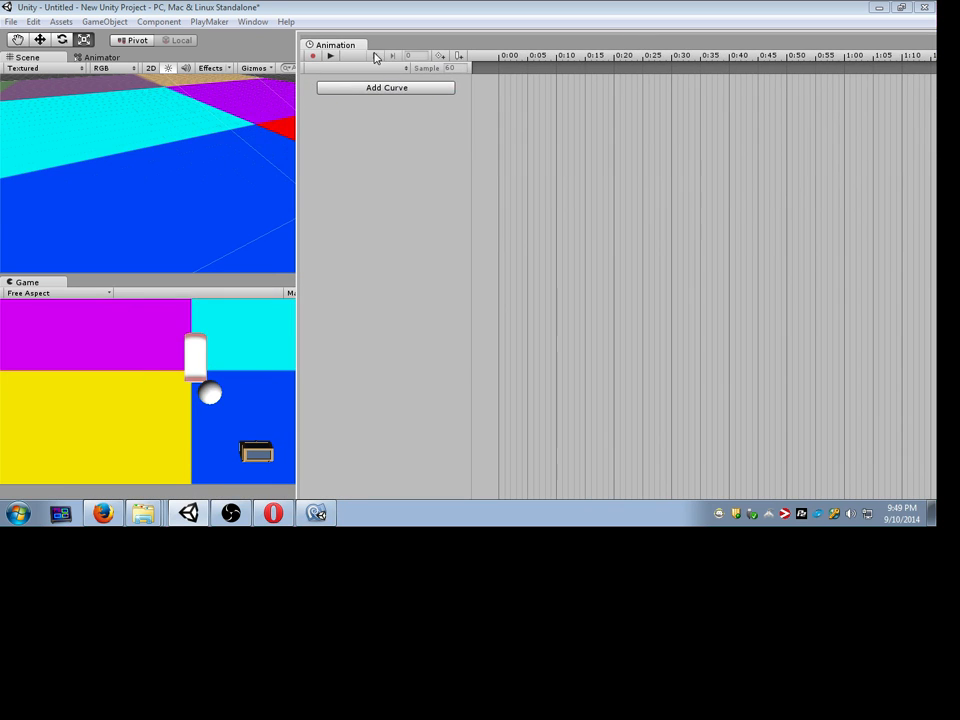
pyautogui.click(375, 58)
pyautogui.click(371, 81)
pyautogui.doubleClick(502, 167)
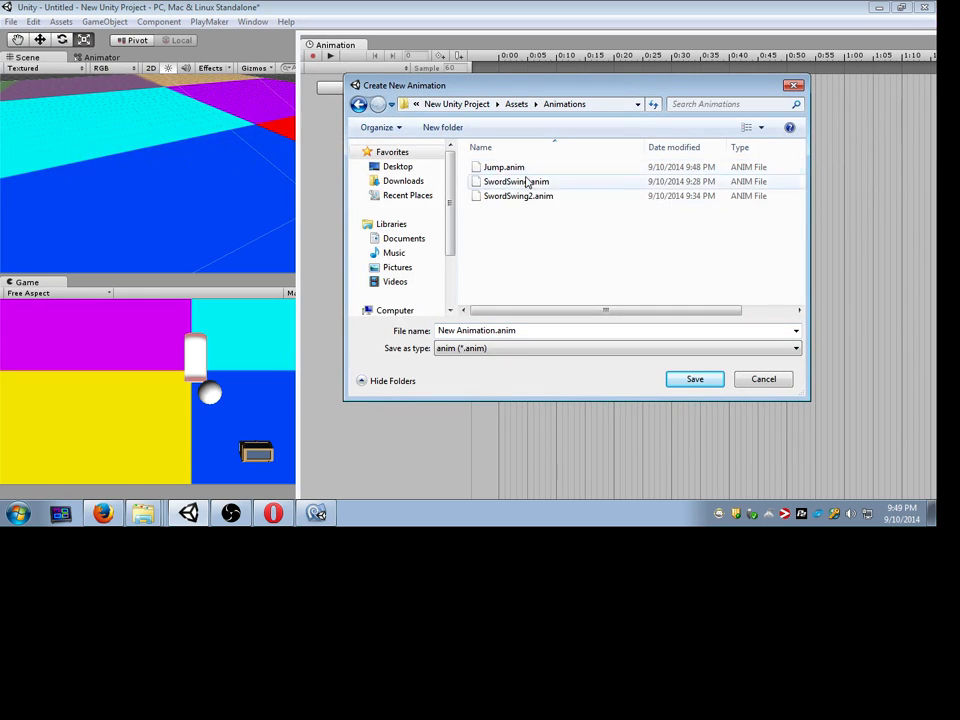
pyautogui.click(762, 380)
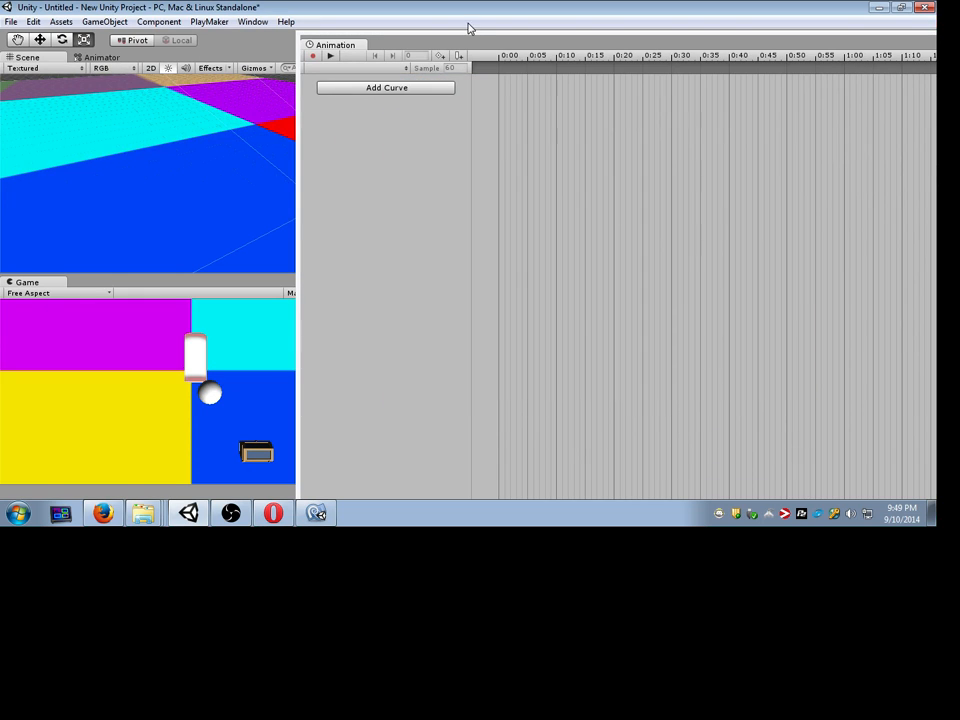
# Step: Assign the existing Jump clip from the Animations folder to the Capsule
pyautogui.moveTo(469, 28); pyautogui.dragTo(362, 282)
pyautogui.moveTo(602, 102); pyautogui.dragTo(480, 82)
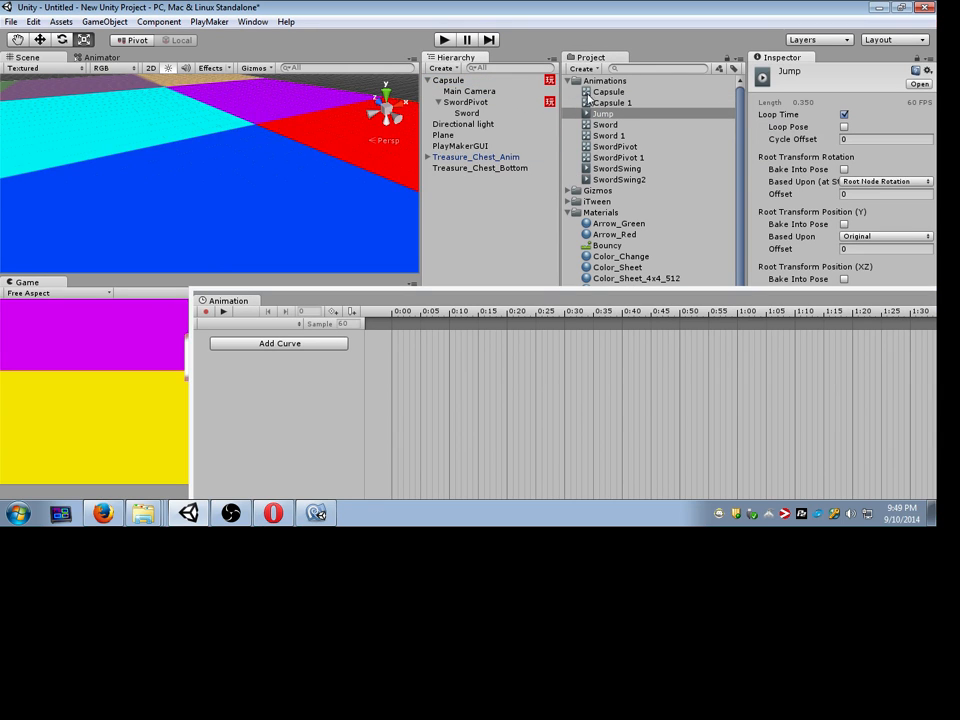
pyautogui.click(606, 102)
pyautogui.press('Delete')
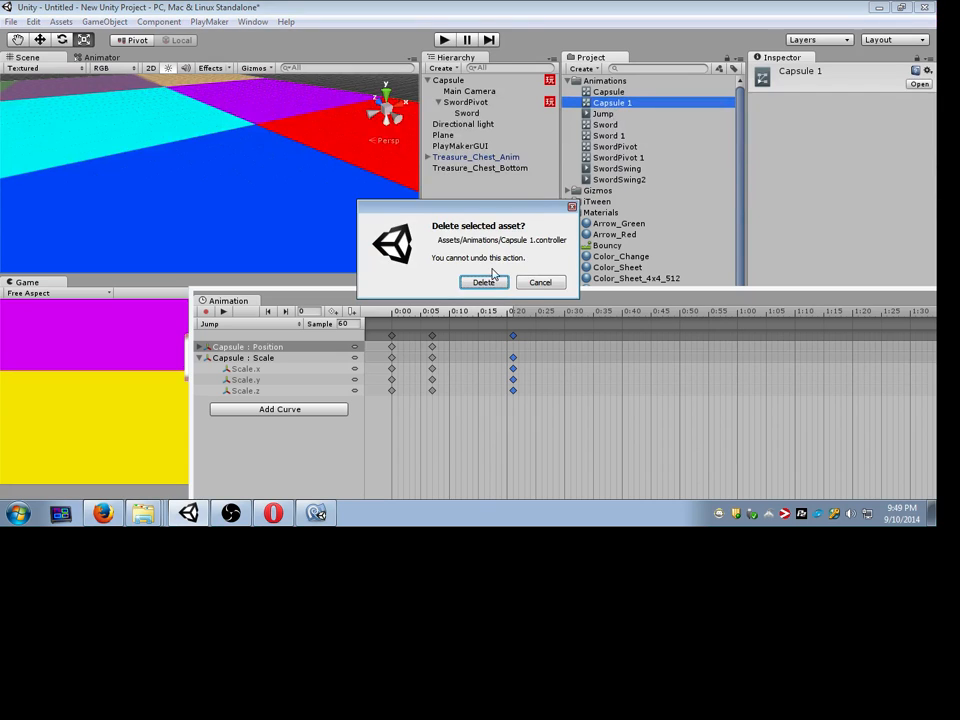
pyautogui.click(538, 283)
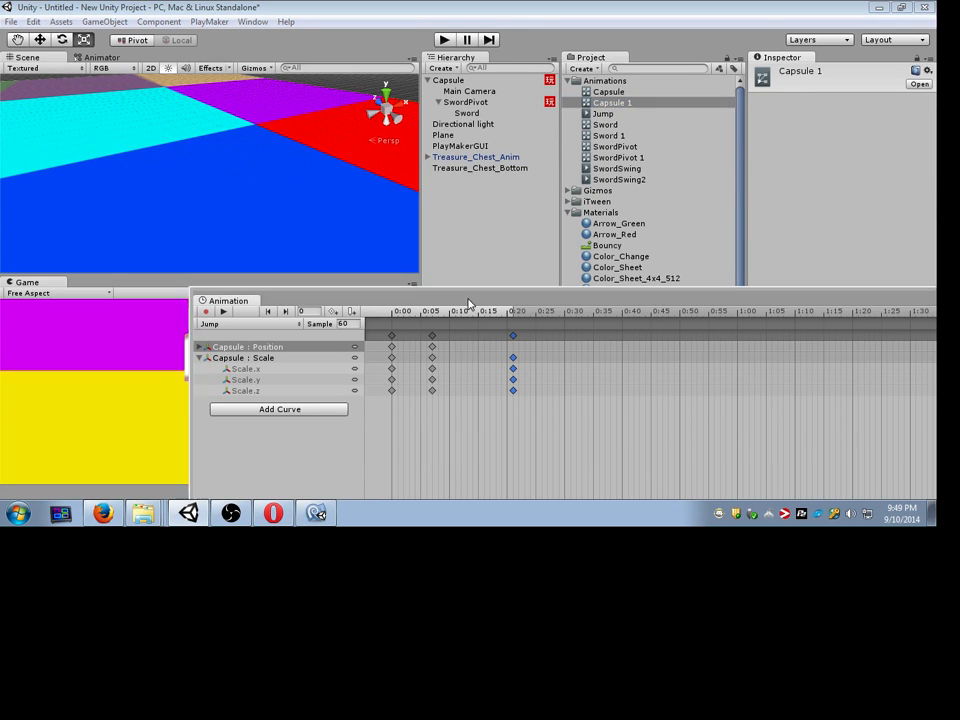
# Step: Preview the Jump clip on the Capsule outside play mode
pyautogui.moveTo(468, 304); pyautogui.dragTo(658, 176)
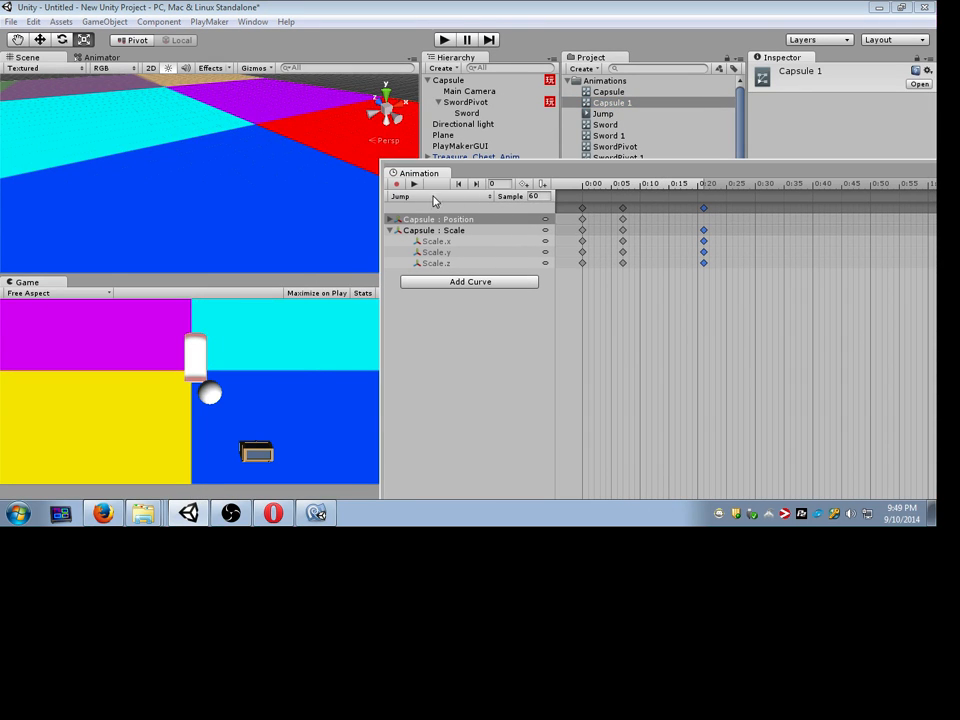
pyautogui.click(418, 183)
pyautogui.click(418, 183)
pyautogui.click(464, 83)
pyautogui.click(414, 183)
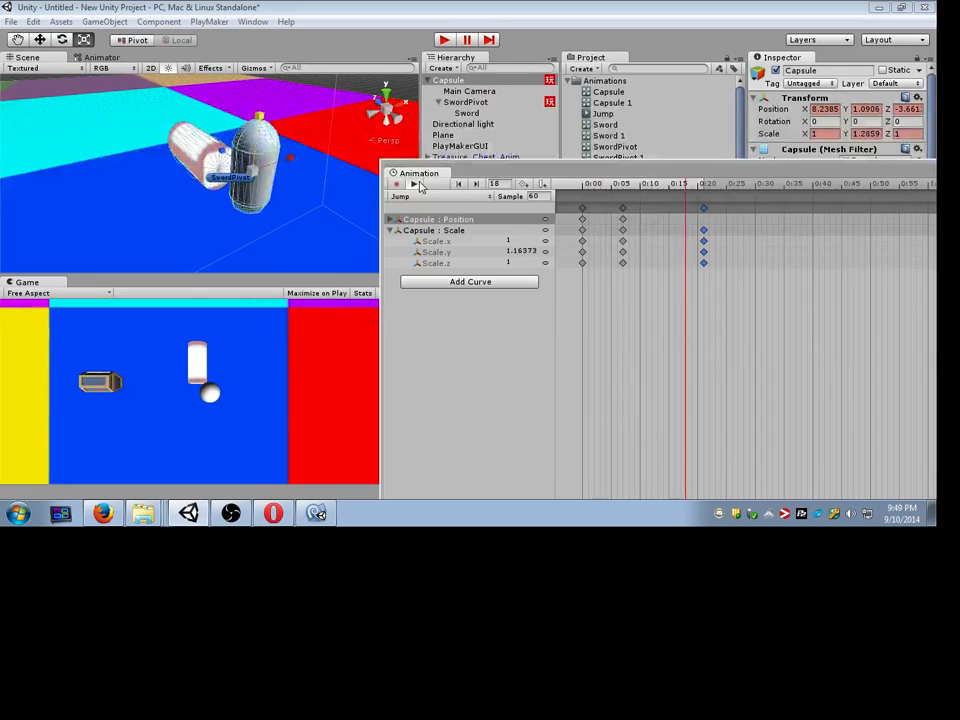
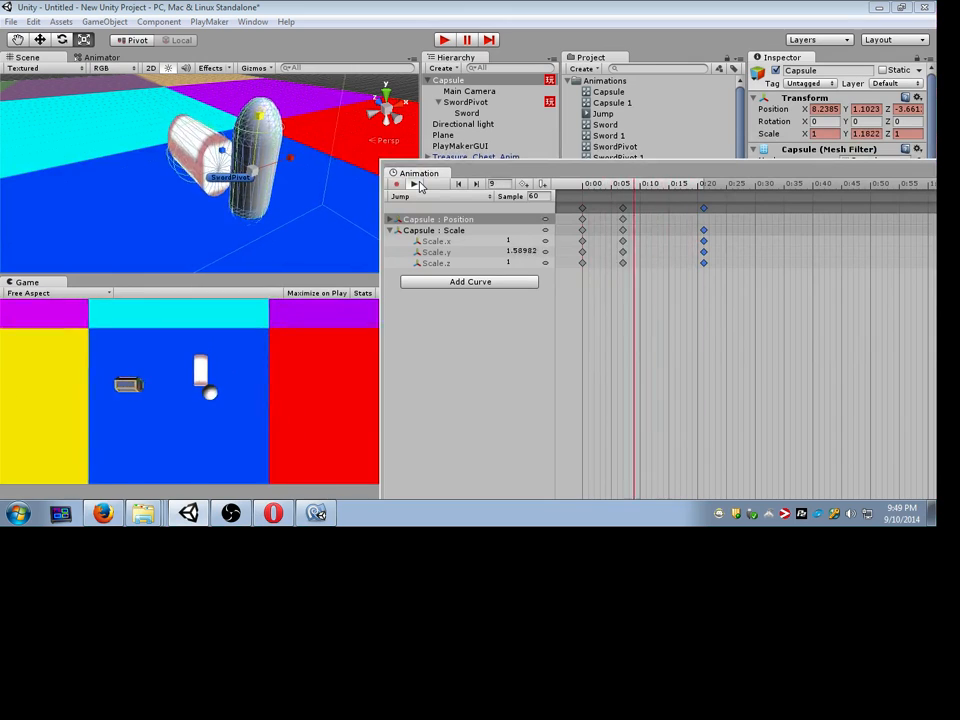
pyautogui.click(419, 186)
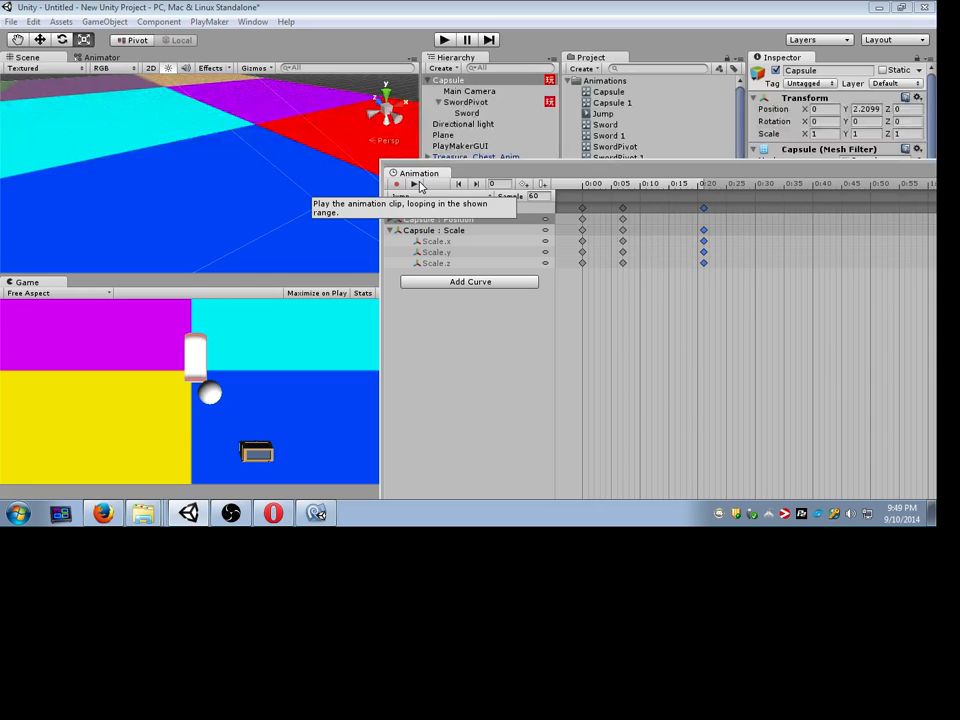
# Step: Show the Jump clip's properties in the Inspector's Debug mode and open its Animation Type value for editing
pyautogui.click(500, 80)
pyautogui.moveTo(531, 173); pyautogui.dragTo(227, 376)
pyautogui.click(652, 114)
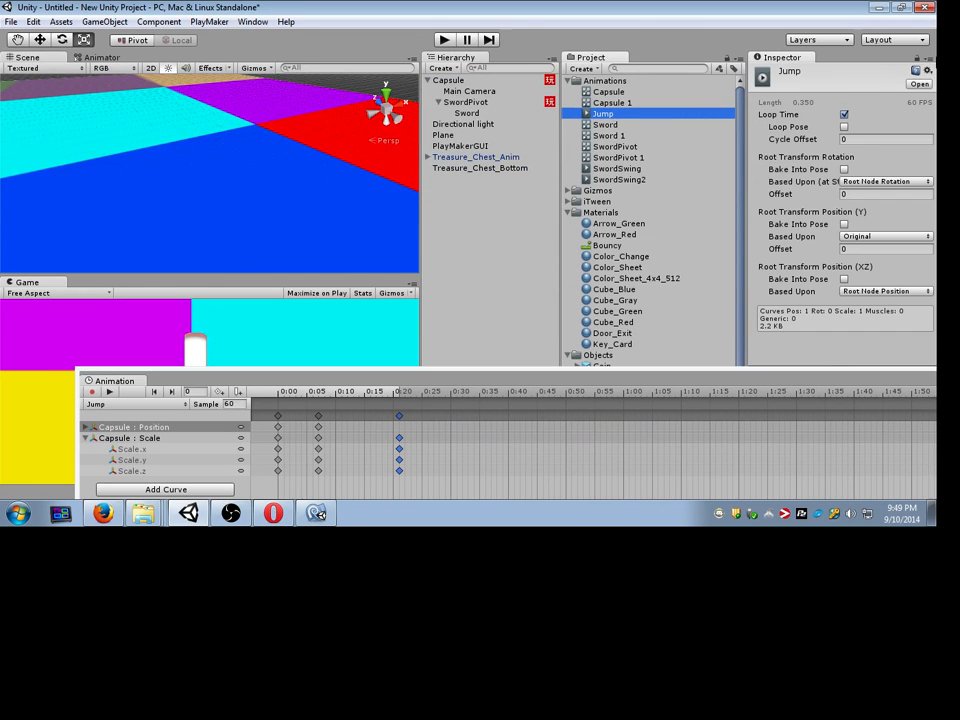
pyautogui.click(928, 57)
pyautogui.click(890, 89)
pyautogui.click(808, 131)
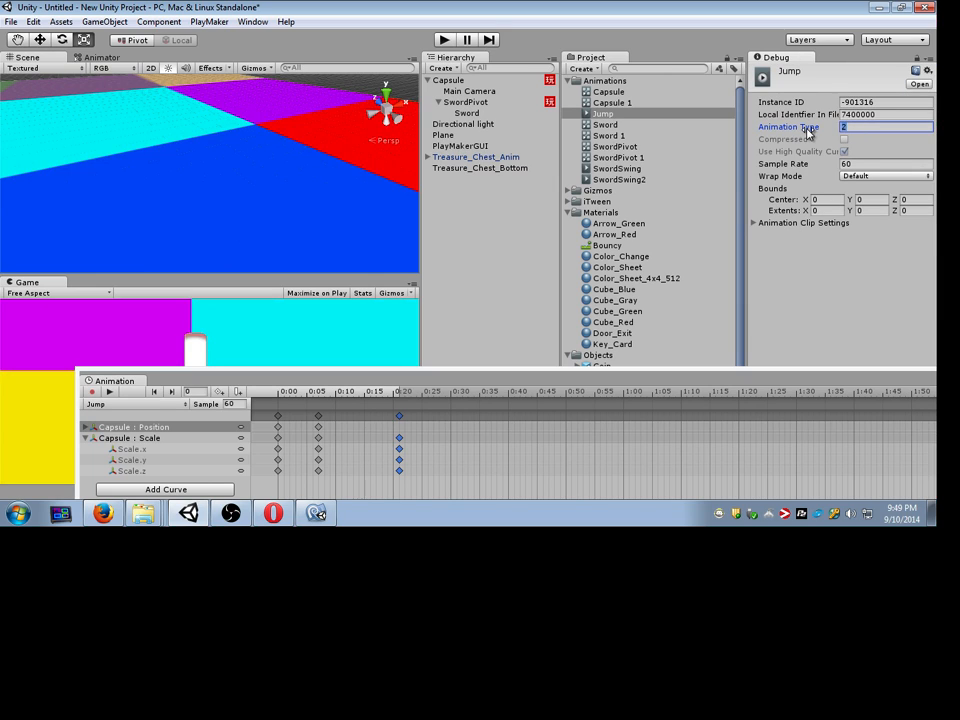
# Step: Select the Capsule and return the Inspector to Normal mode
pyautogui.click(497, 92)
pyautogui.click(495, 81)
pyautogui.moveTo(889, 382); pyautogui.dragTo(788, 435)
pyautogui.scroll(-8, 864, 328)
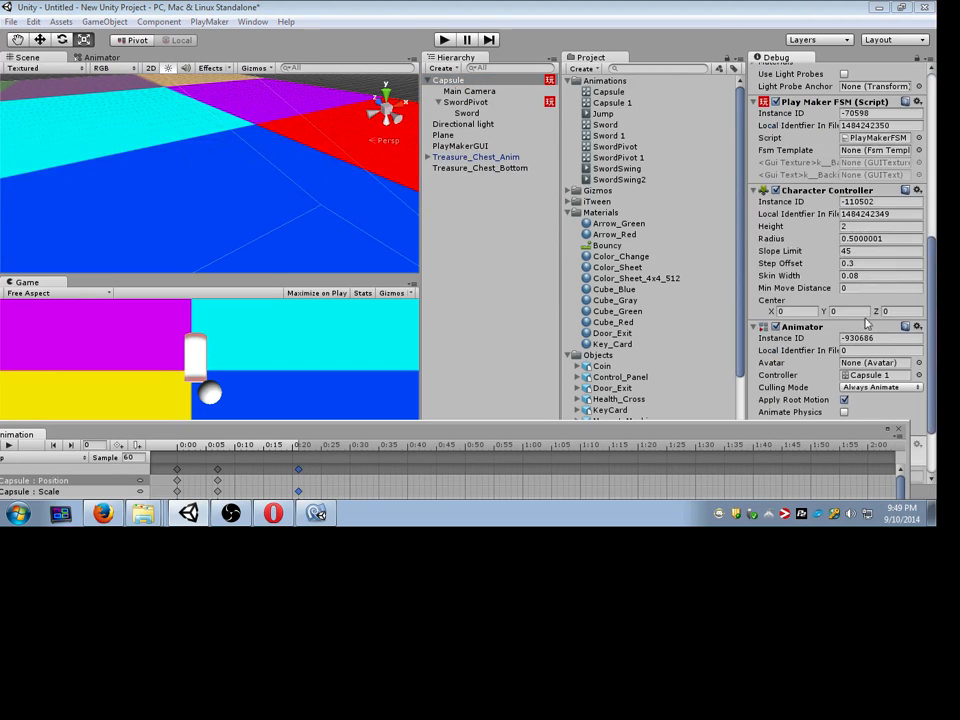
pyautogui.click(929, 67)
pyautogui.click(915, 74)
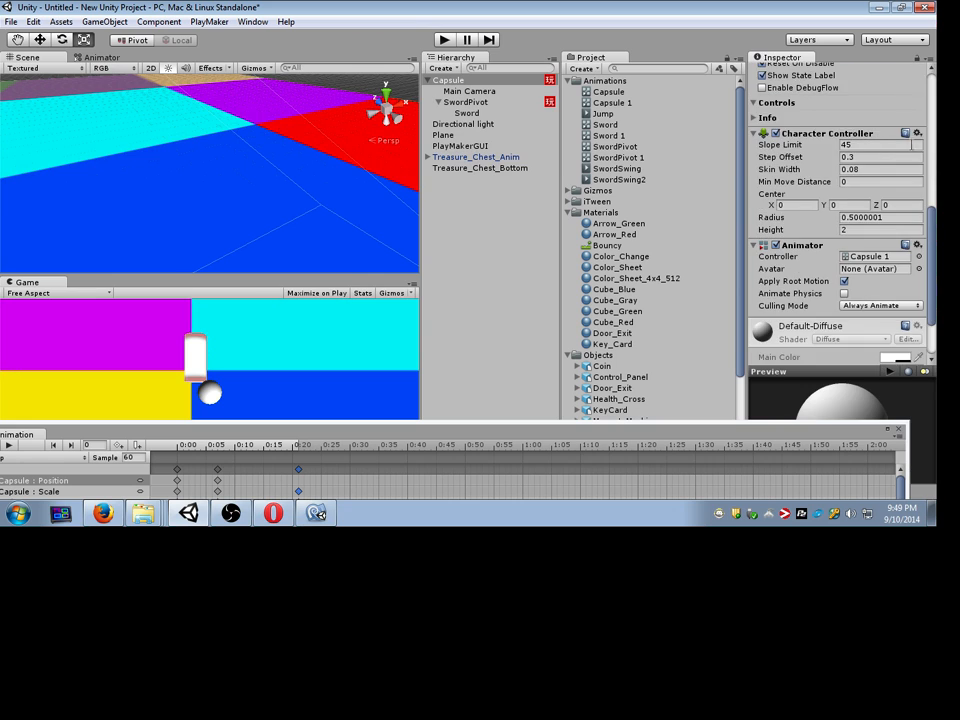
# Step: Open the Capsule's FSM in the PlayMaker editor and select State 1
pyautogui.scroll(5, 884, 226)
pyautogui.click(908, 152)
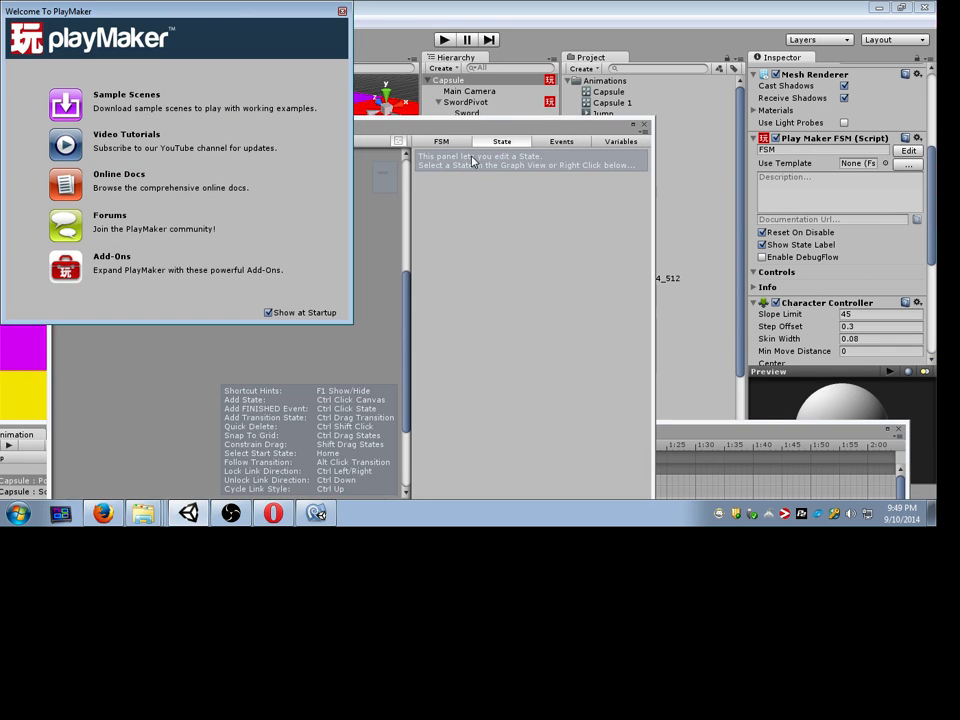
pyautogui.moveTo(484, 128); pyautogui.dragTo(634, 99)
pyautogui.click(270, 190)
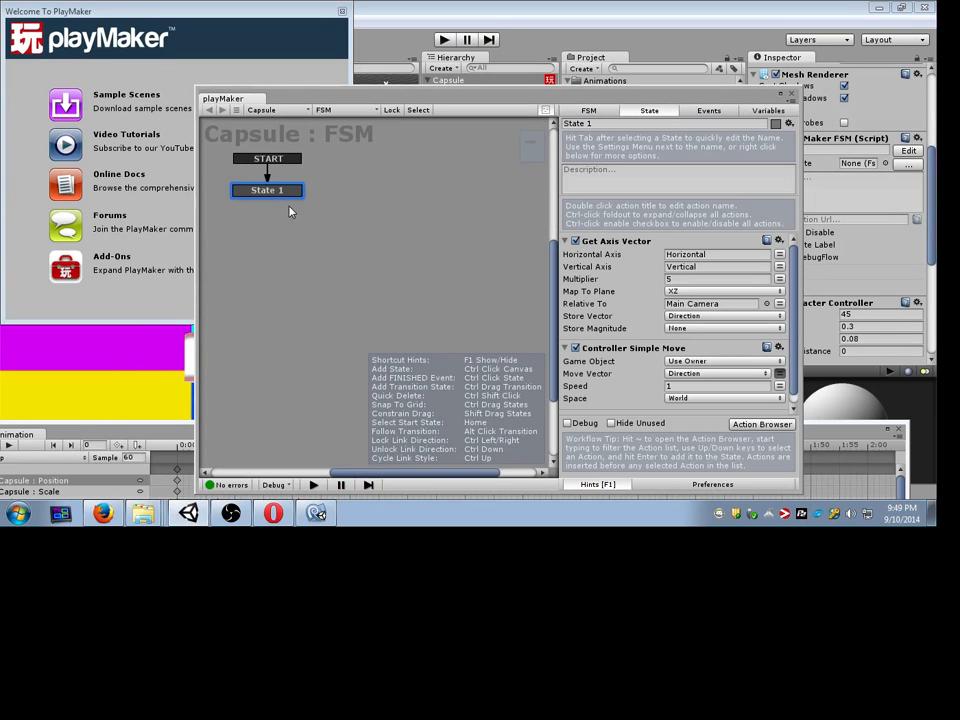
# Step: Add a Get Key Down action to State 1 and set its key to Space
pyautogui.scroll(-1, 690, 330)
pyautogui.click(761, 424)
pyautogui.write('Get La')
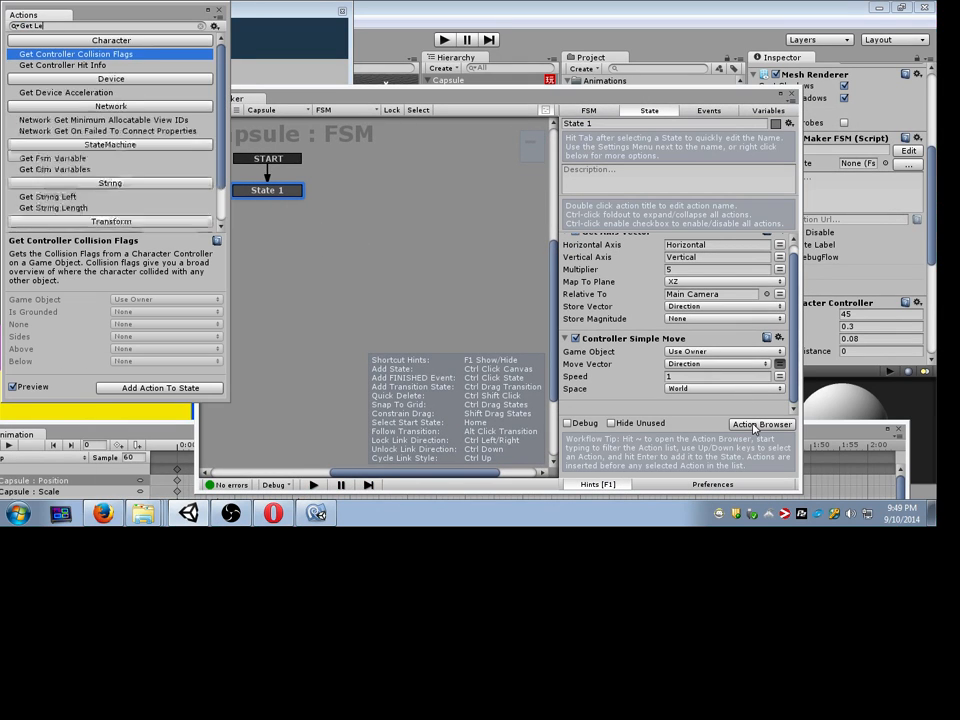
pyautogui.press('BackSpace')
pyautogui.press('BackSpace')
pyautogui.write('Key D')
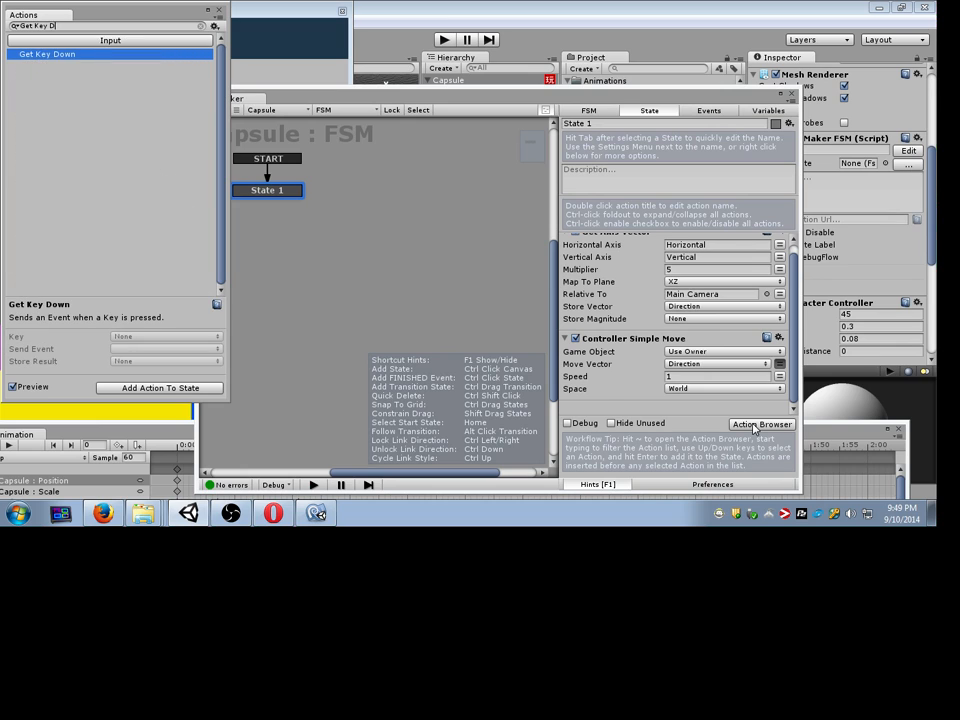
pyautogui.write('own')
pyautogui.press('Return')
pyautogui.click(690, 366)
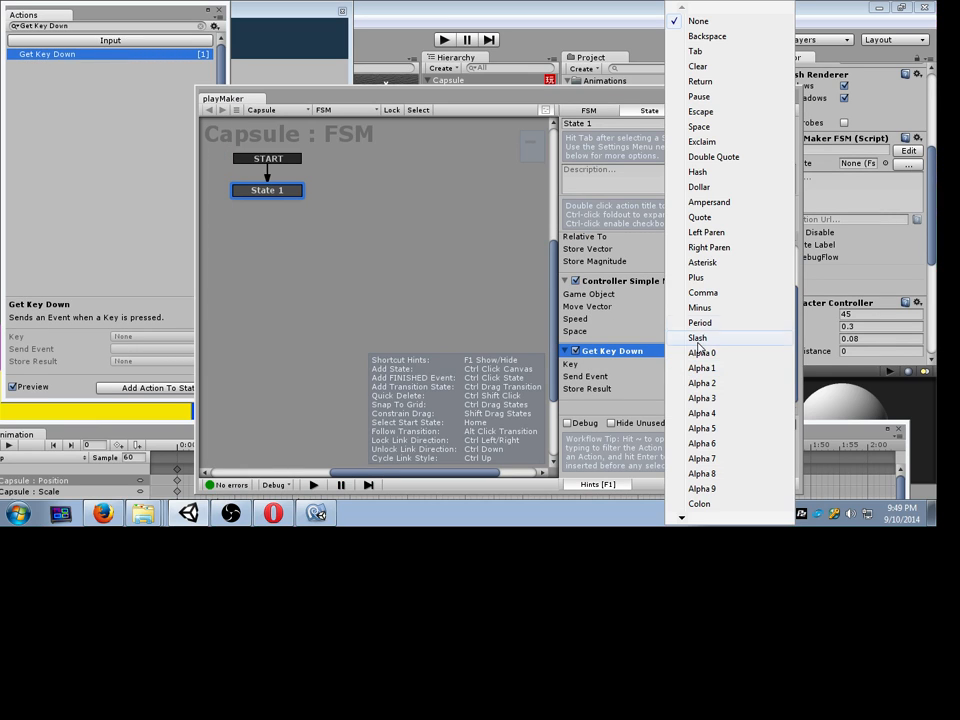
pyautogui.click(713, 133)
# Step: Add an event named Jump to the Capsule's FSM
pyautogui.click(709, 111)
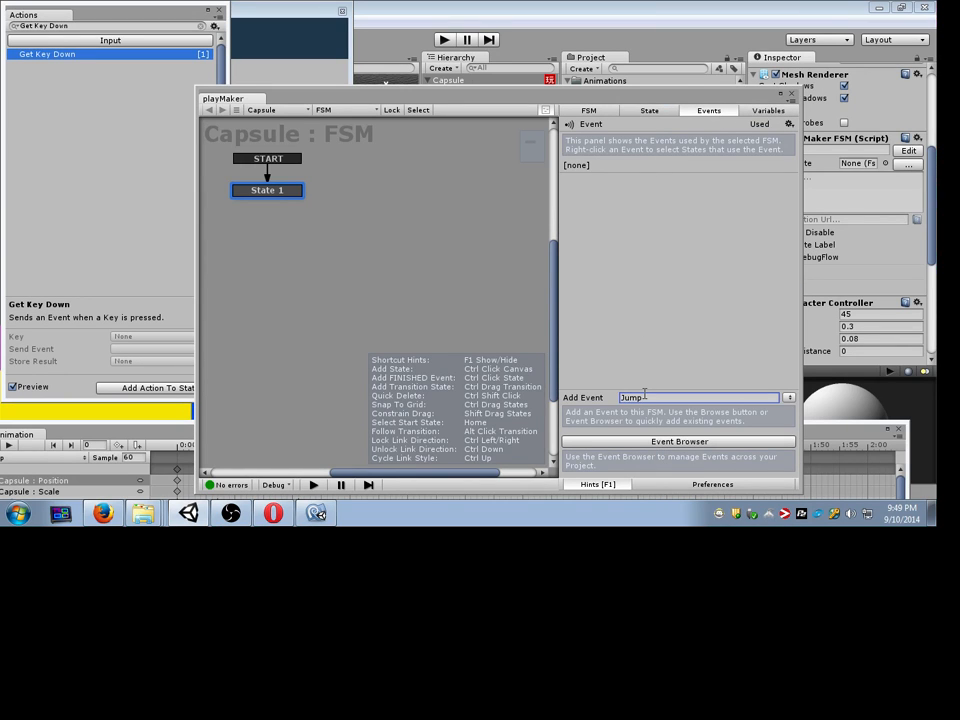
pyautogui.press('Return')
pyautogui.click(648, 111)
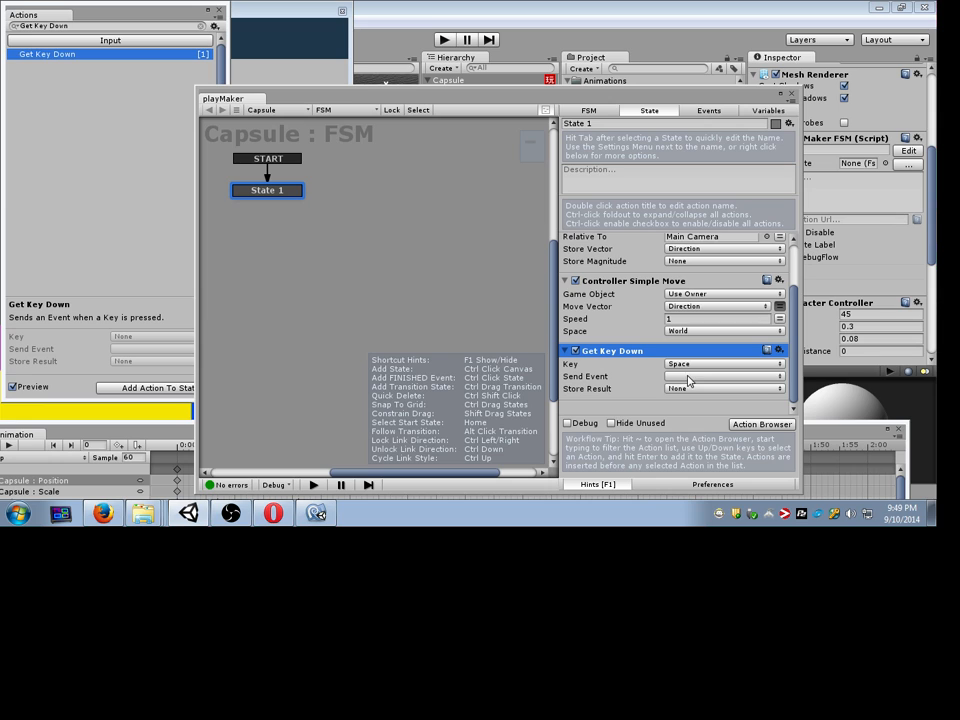
# Step: Create a second state below State 1, then rename State 1 to Idle and the new state to Jump
pyautogui.click(261, 236)
pyautogui.keyDown('ctrl'); pyautogui.click(265, 238); pyautogui.keyUp('ctrl')
pyautogui.click(300, 196)
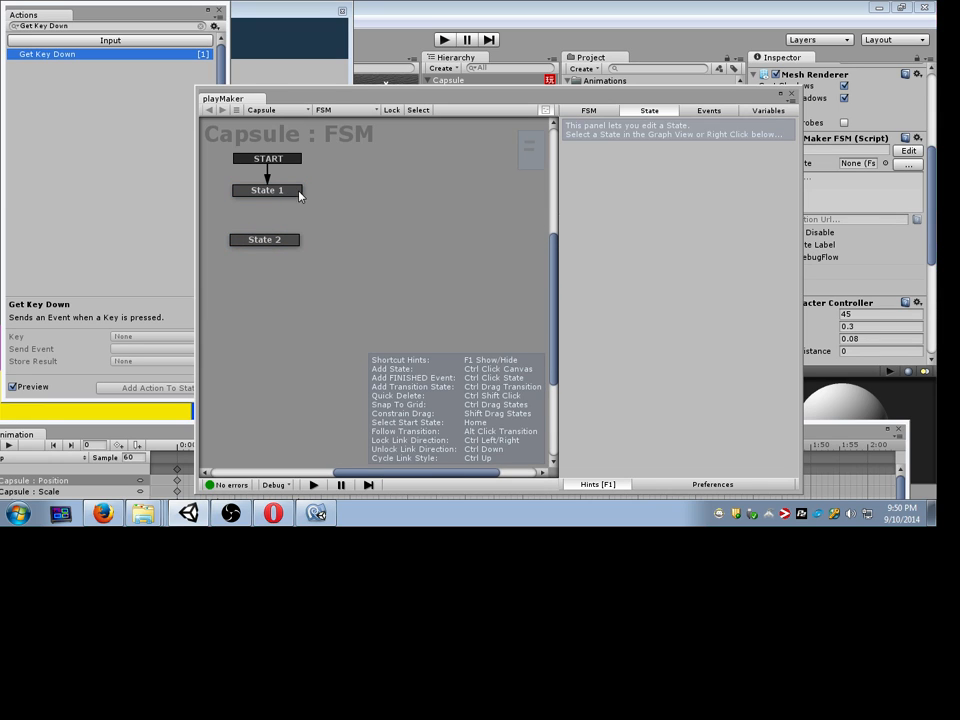
pyautogui.click(300, 196)
pyautogui.press('Tab')
pyautogui.write('Idle')
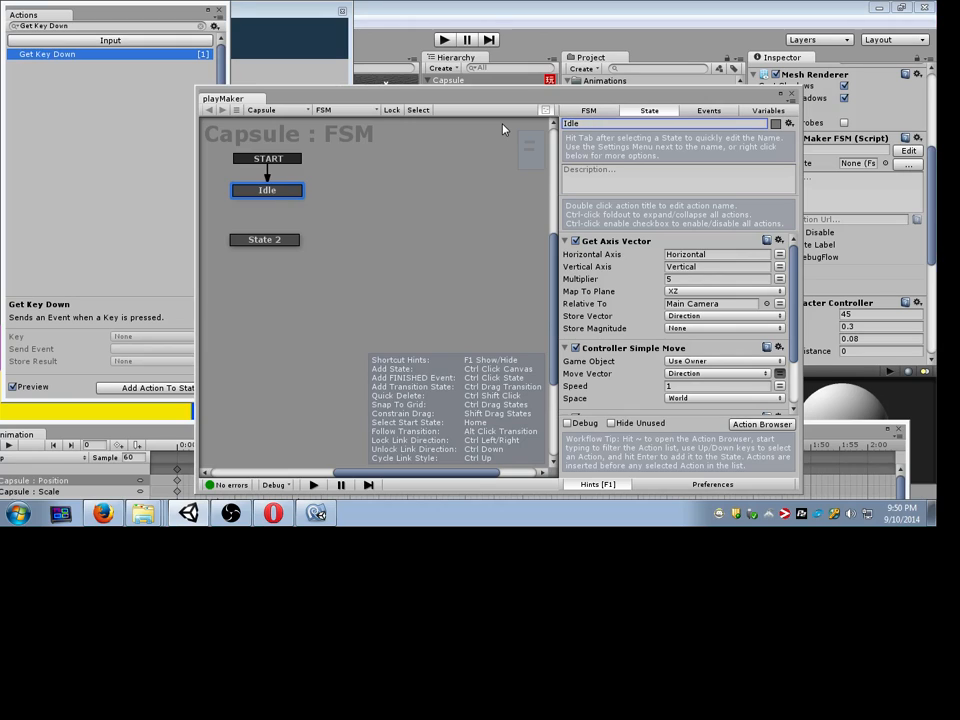
pyautogui.click(265, 239)
pyautogui.press('Tab')
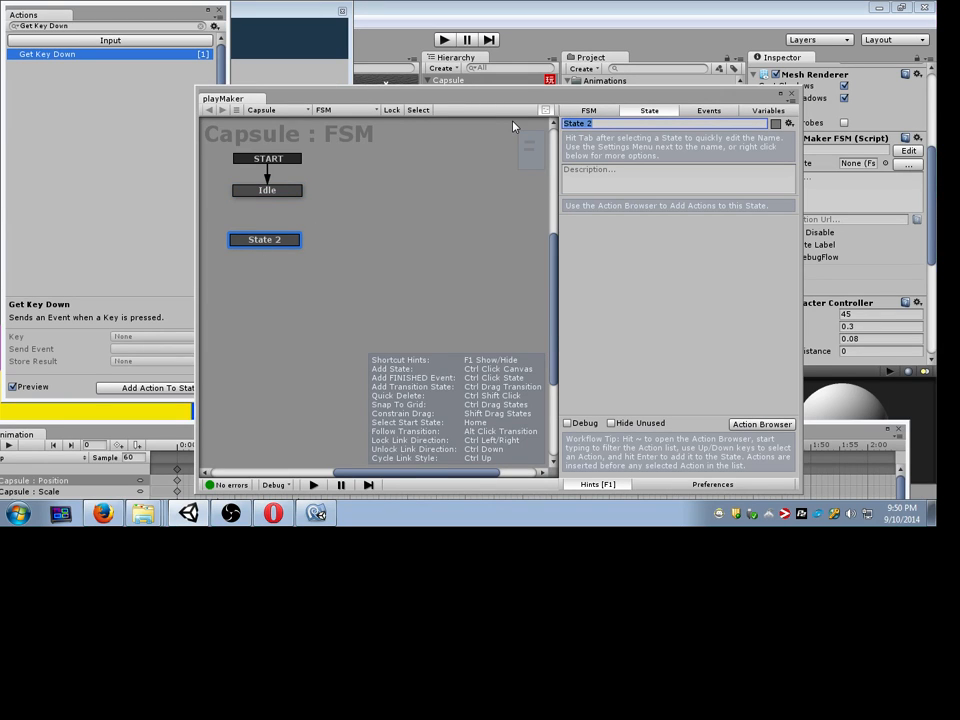
pyautogui.write('Jump')
pyautogui.click(380, 200)
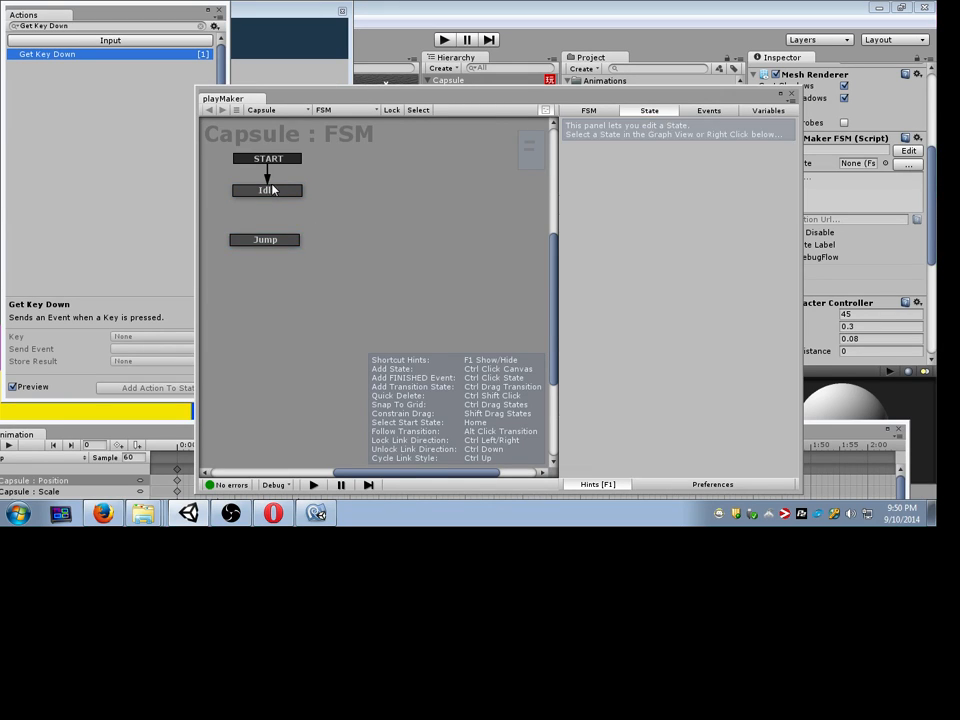
# Step: Add a Jump transition to the Idle state and link it to the Jump state
pyautogui.rightClick(272, 189)
pyautogui.click(285, 192)
pyautogui.rightClick(274, 194)
pyautogui.moveTo(311, 199)
pyautogui.click(429, 199)
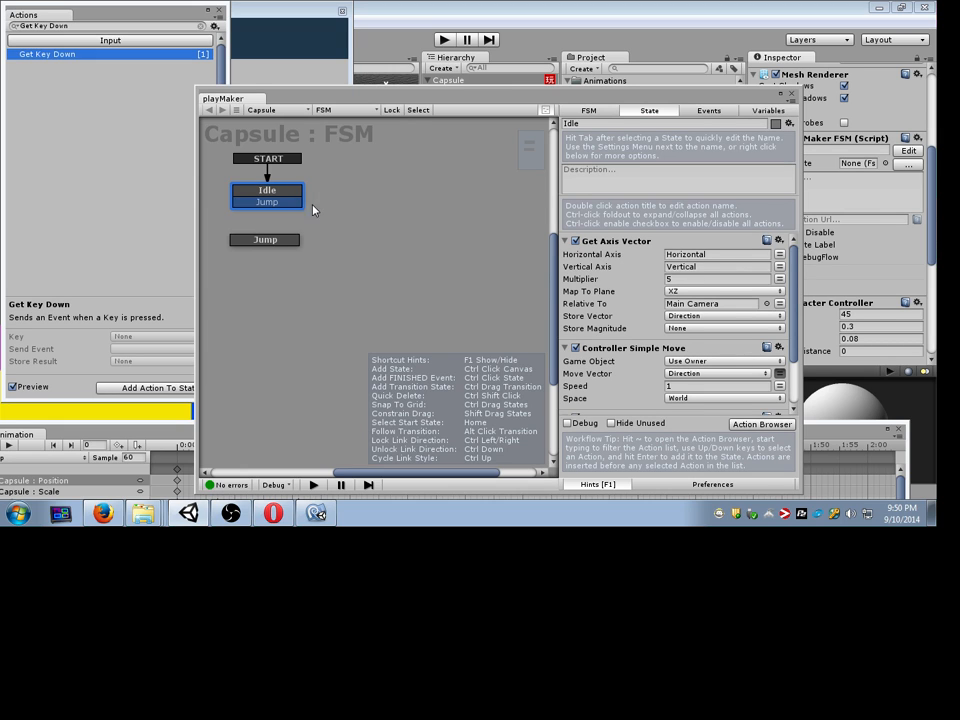
pyautogui.click(281, 244)
# Step: Add a FINISHED transition to the Jump state and link it back to Idle
pyautogui.rightClick(273, 245)
pyautogui.moveTo(384, 252)
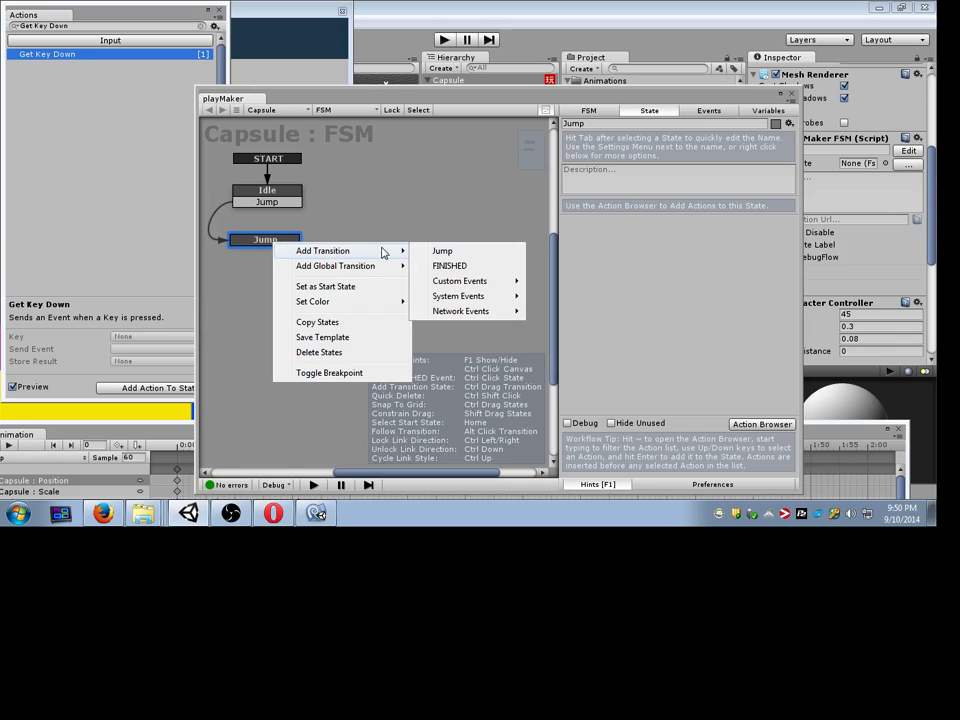
pyautogui.click(439, 266)
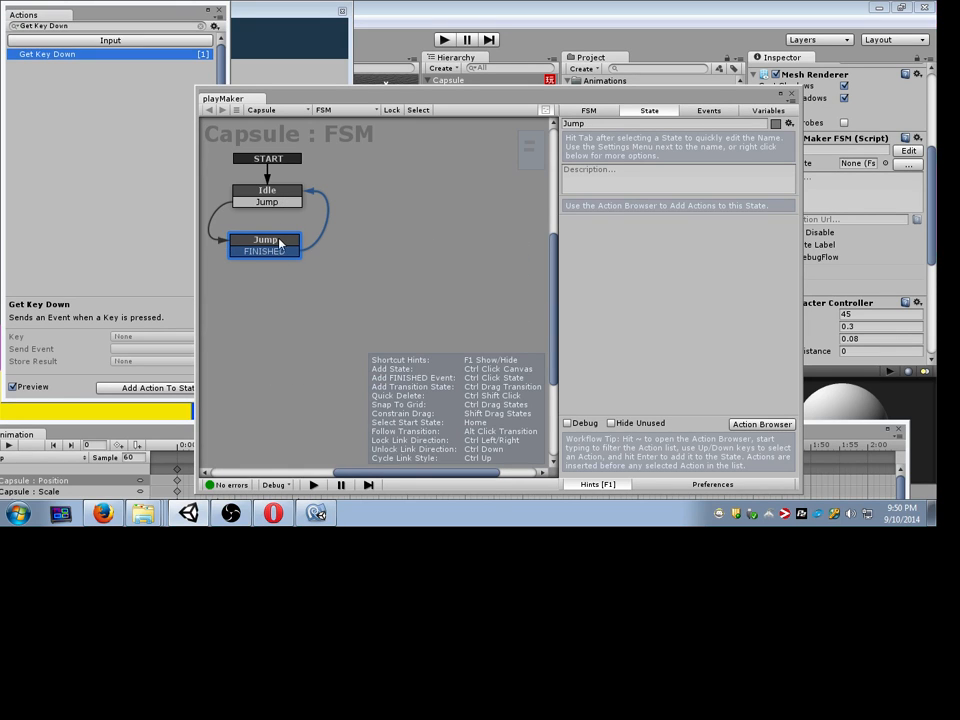
# Step: Add a Play Animation action to the Jump state and look for clips available for its Anim Name
pyautogui.click(755, 423)
pyautogui.write('Play an')
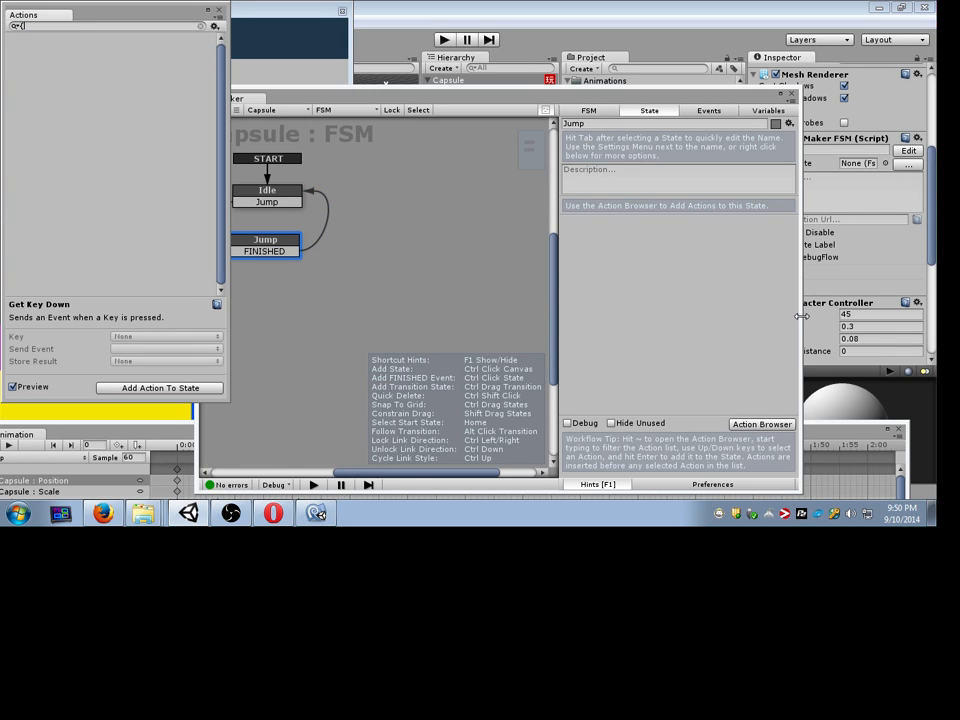
pyautogui.press('Return')
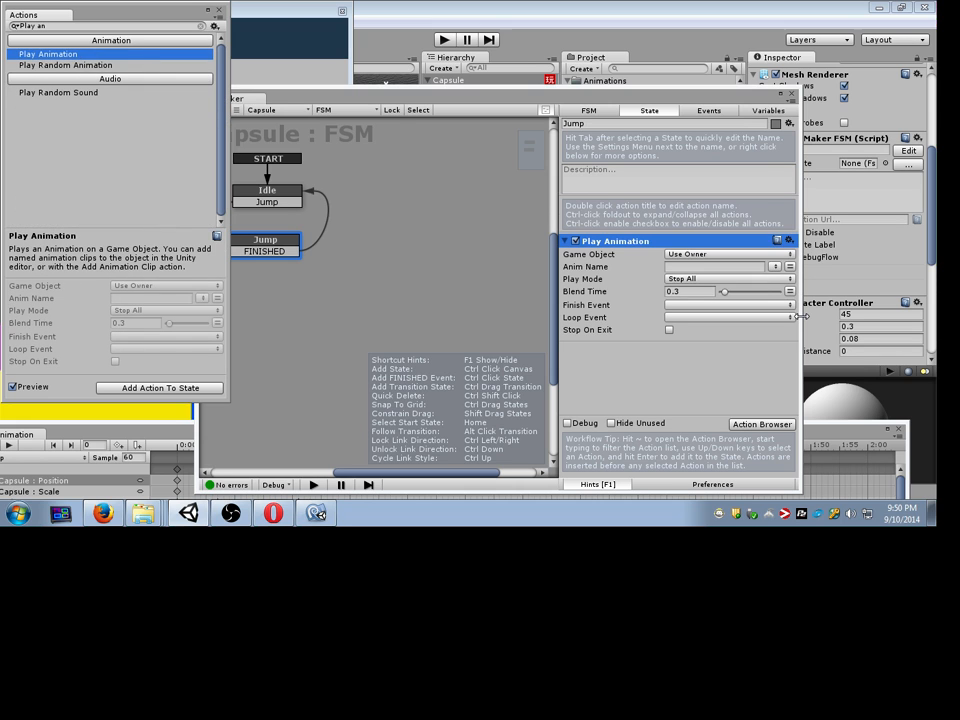
pyautogui.click(775, 266)
# Step: Replace the Capsule's Animator component with an Animation component
pyautogui.moveTo(724, 100); pyautogui.dragTo(507, 219)
pyautogui.scroll(-5, 820, 240)
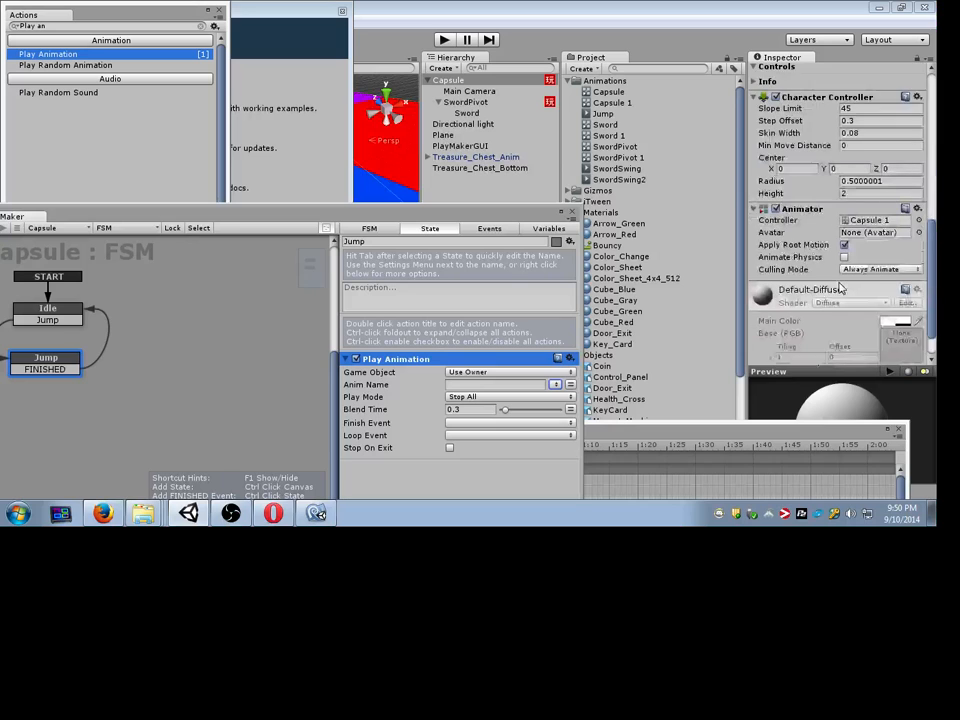
pyautogui.click(800, 168)
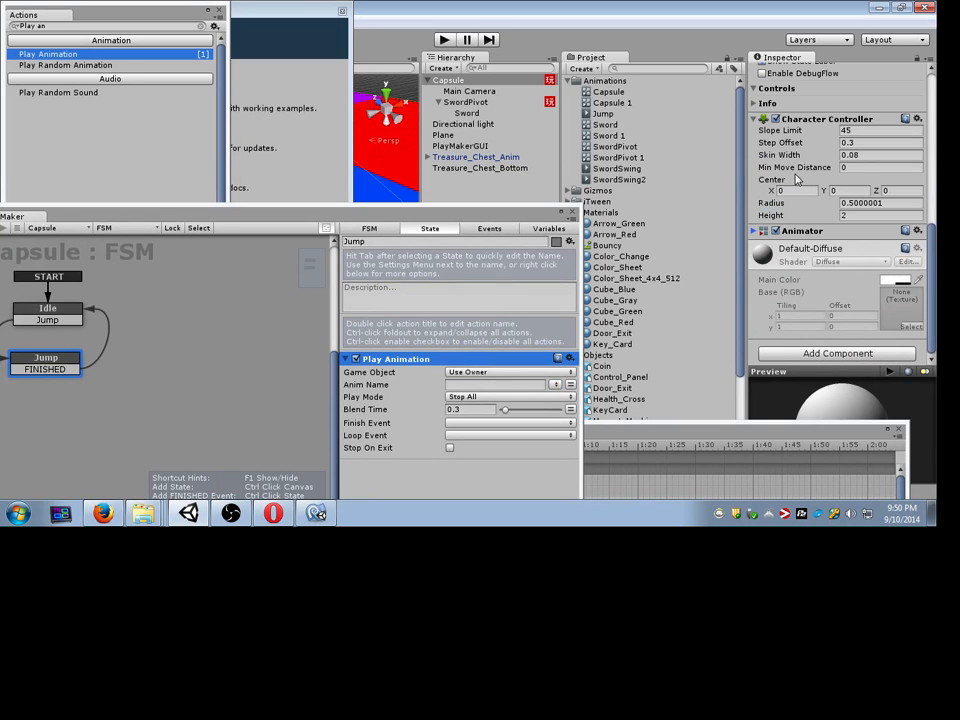
pyautogui.rightClick(786, 228)
pyautogui.click(795, 259)
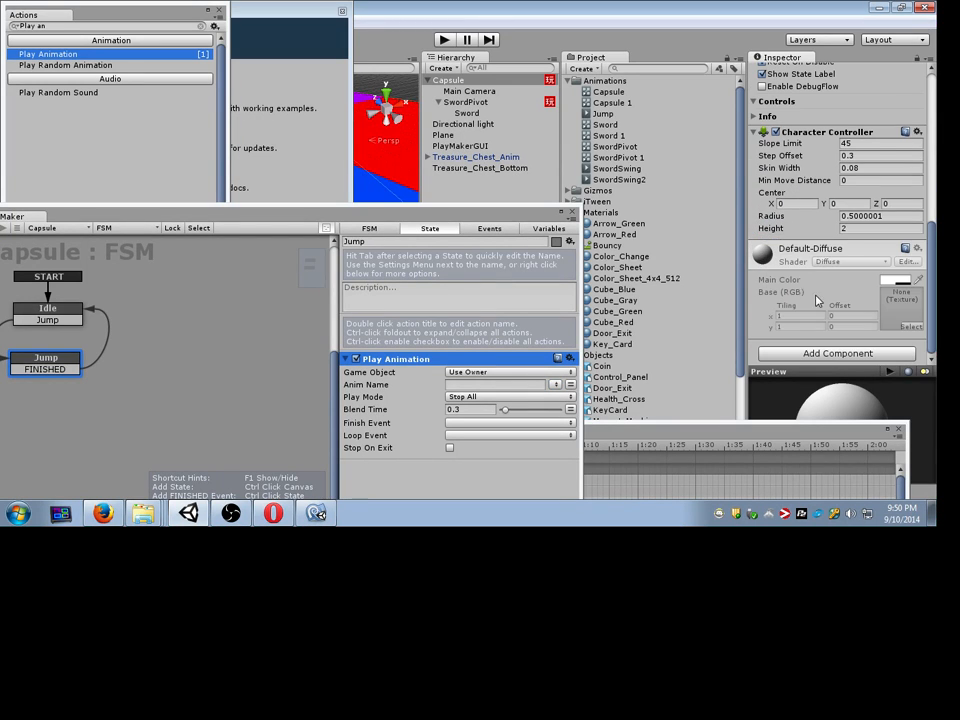
pyautogui.click(797, 355)
pyautogui.click(790, 179)
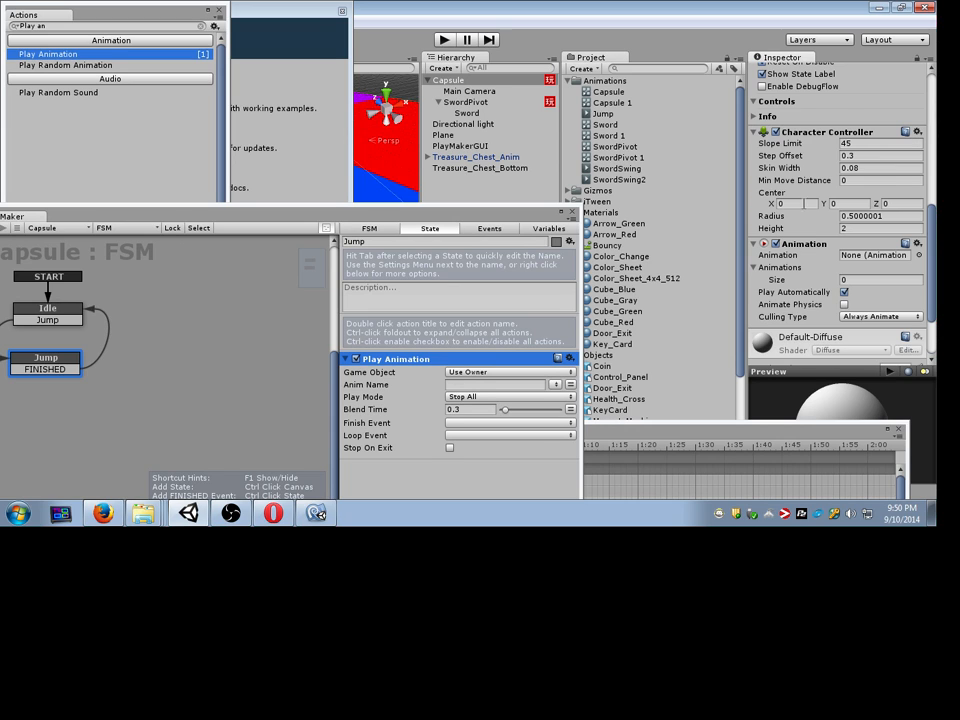
pyautogui.click(553, 385)
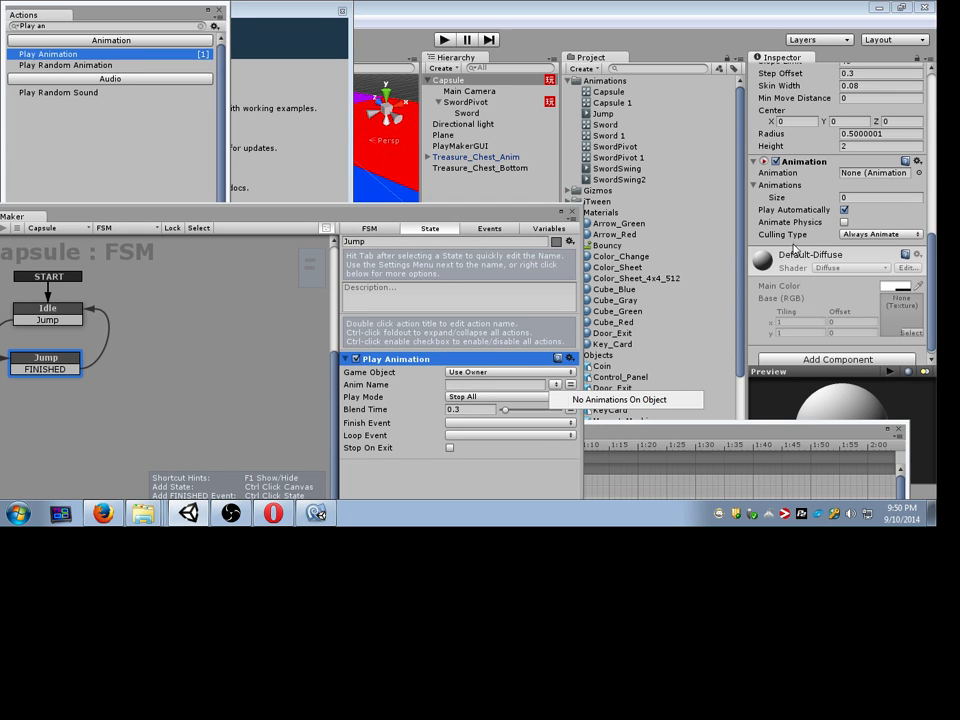
# Step: Set the Animation component's Animations size to 1 with Jump as Element 0, and choose Jump as the Play Animation action's clip
pyautogui.click(791, 199)
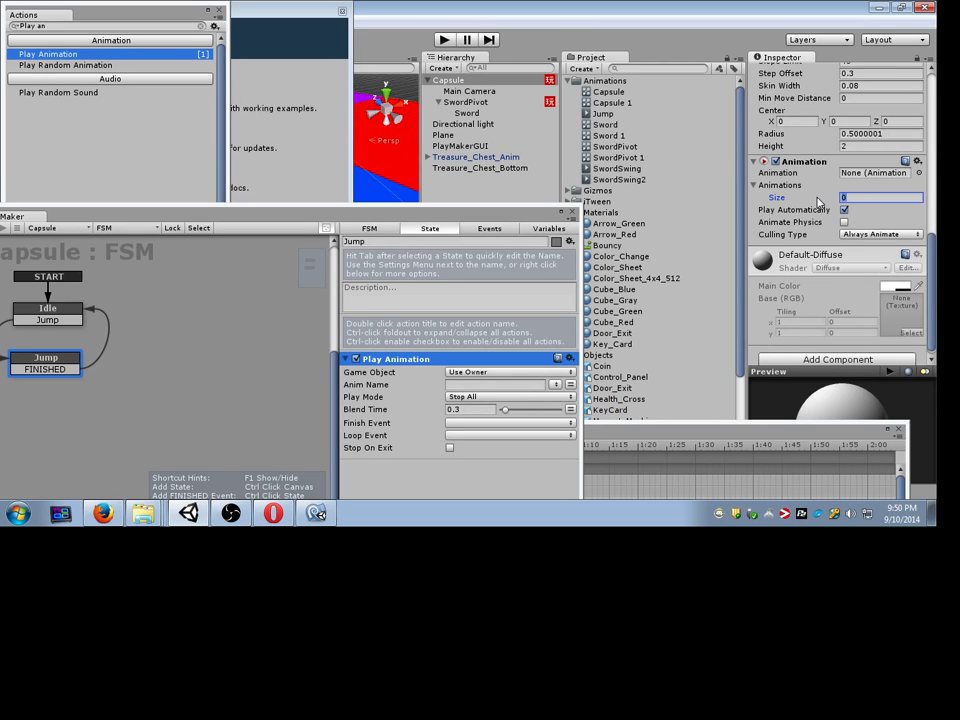
pyautogui.write('1')
pyautogui.press('Return')
pyautogui.moveTo(603, 113); pyautogui.dragTo(880, 210)
pyautogui.click(554, 384)
pyautogui.click(583, 398)
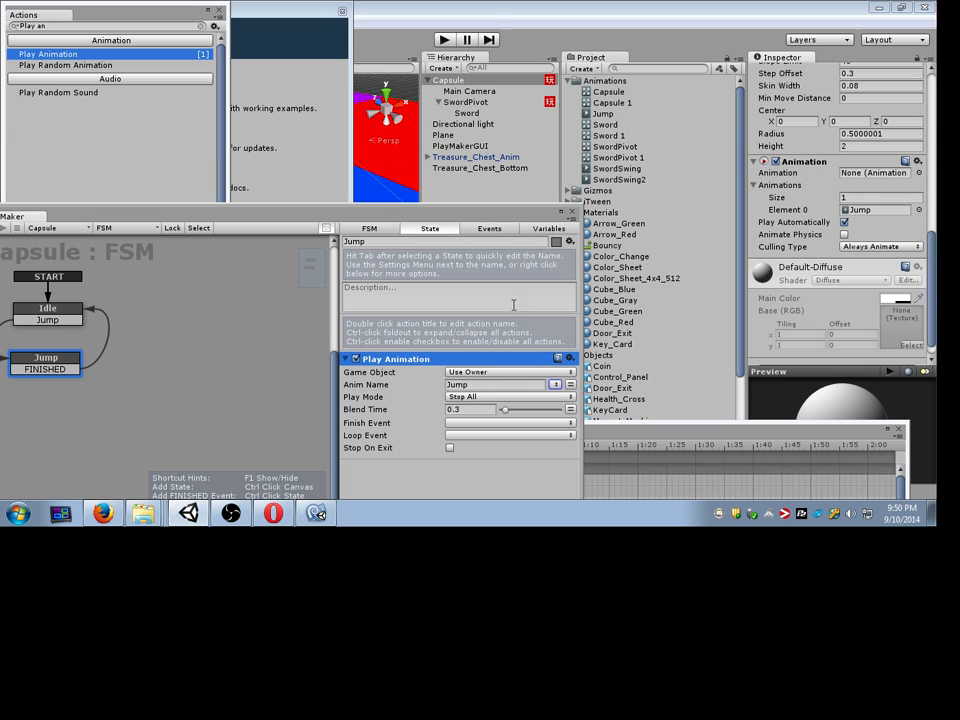
# Step: Run the game and test the Capsule's jump repeatedly, both standing still and moving forward
pyautogui.click(549, 228)
pyautogui.moveTo(541, 221); pyautogui.dragTo(928, 201)
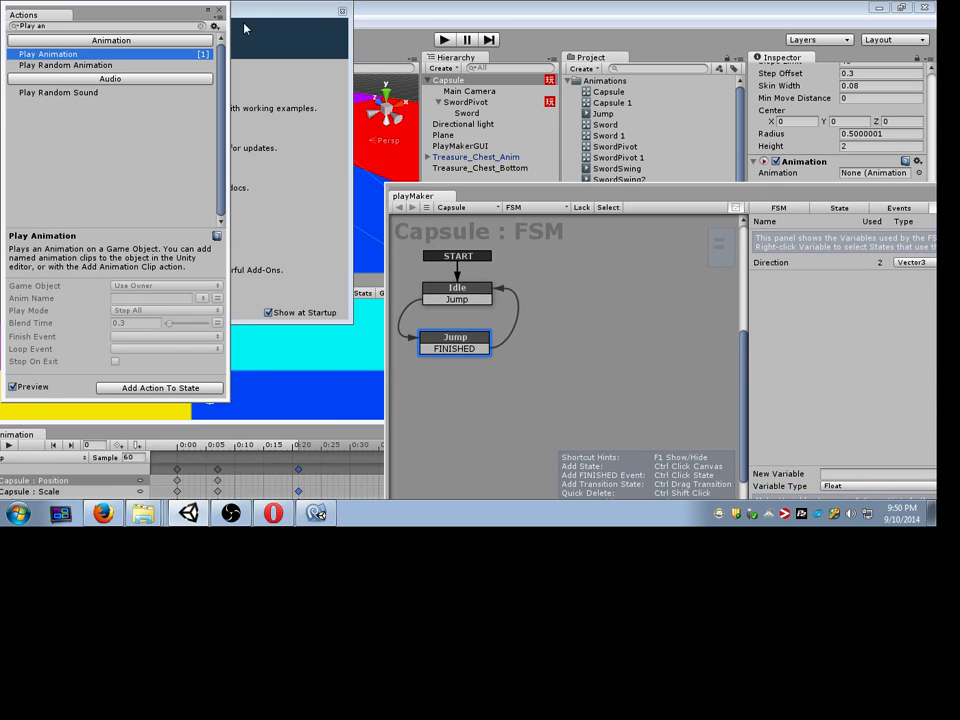
pyautogui.click(342, 11)
pyautogui.click(444, 39)
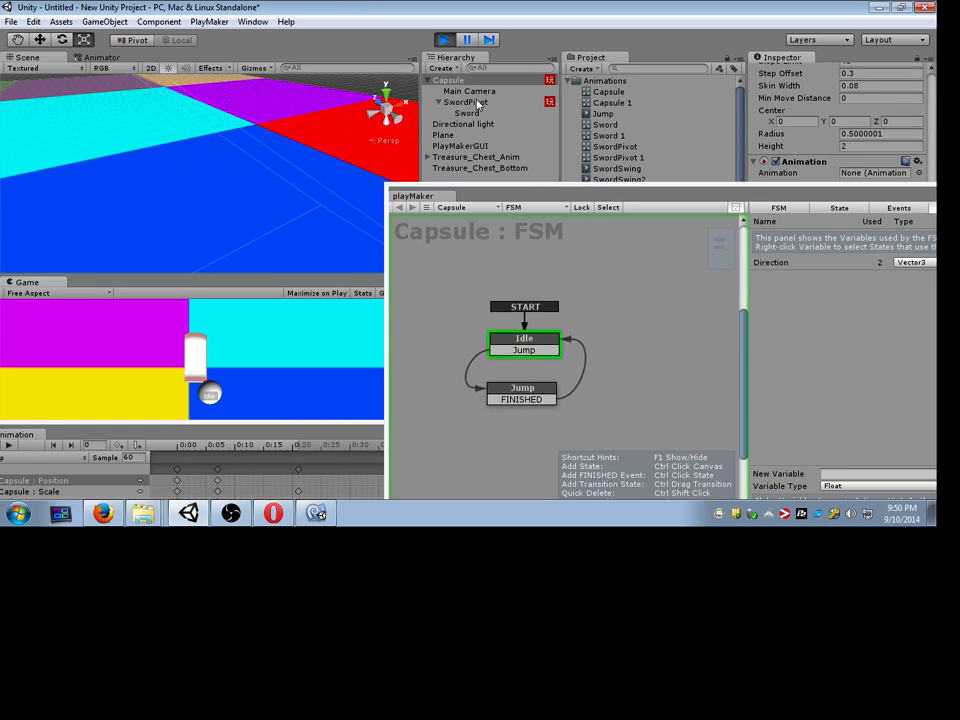
pyautogui.press('space')
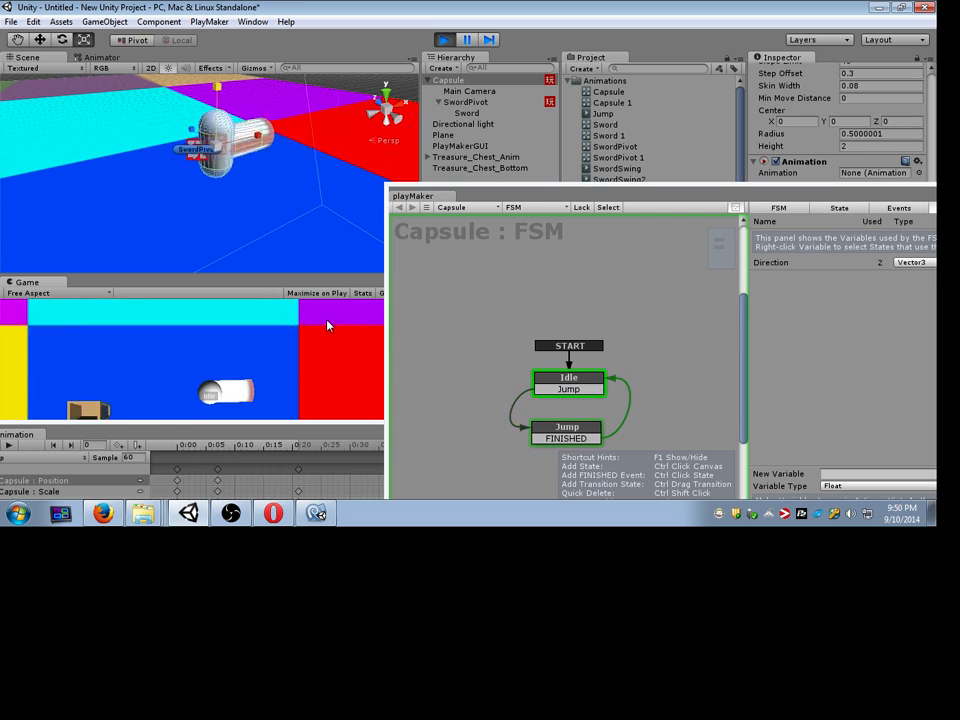
pyautogui.press('space')
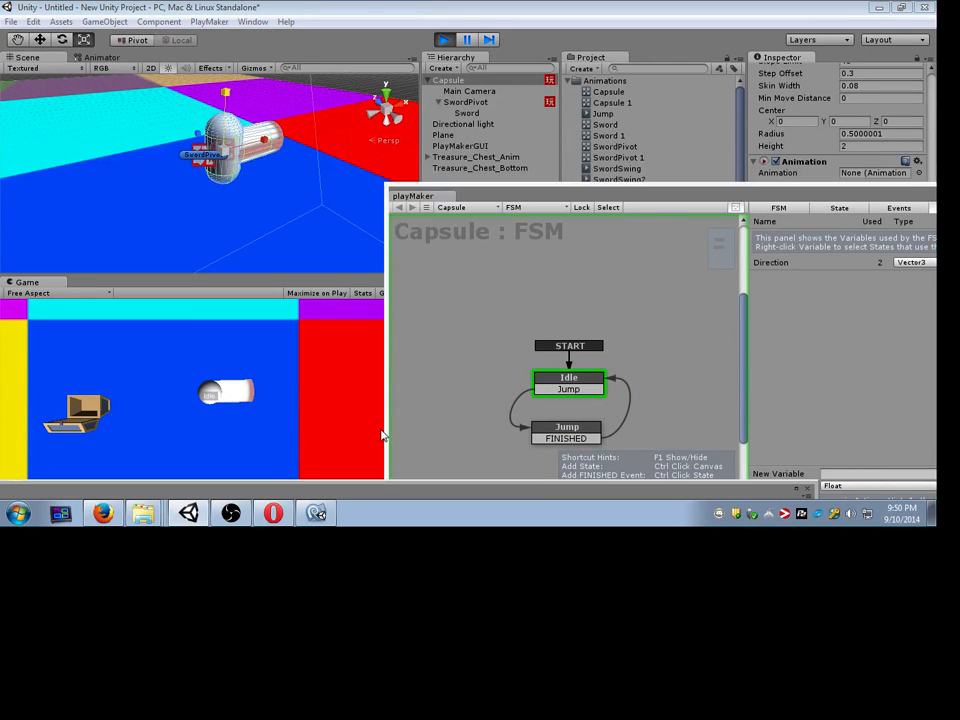
pyautogui.press('space')
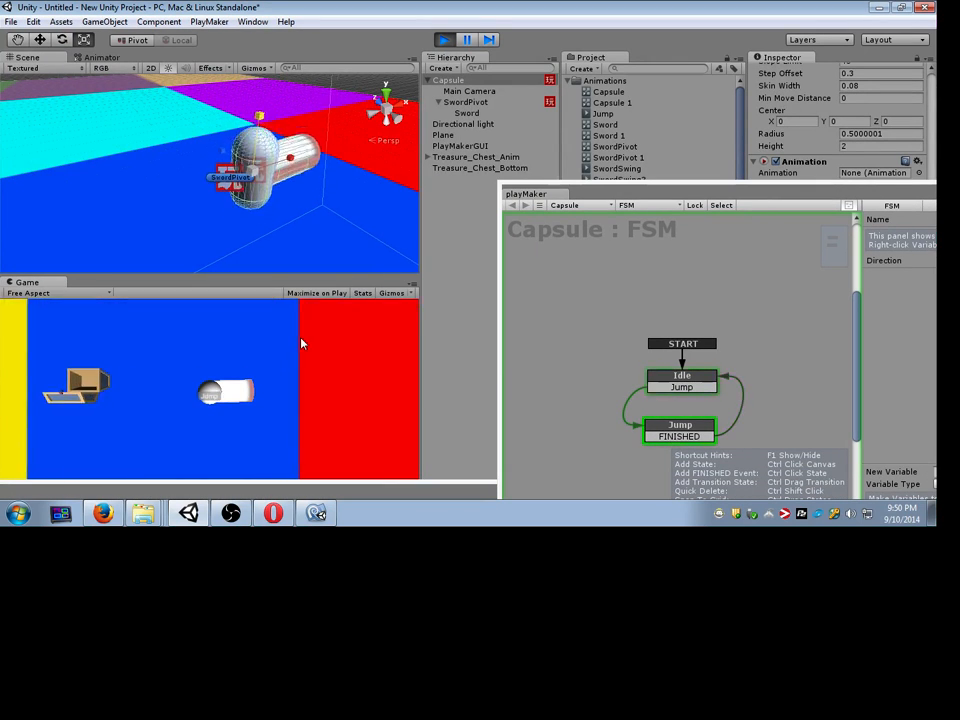
pyautogui.press('space')
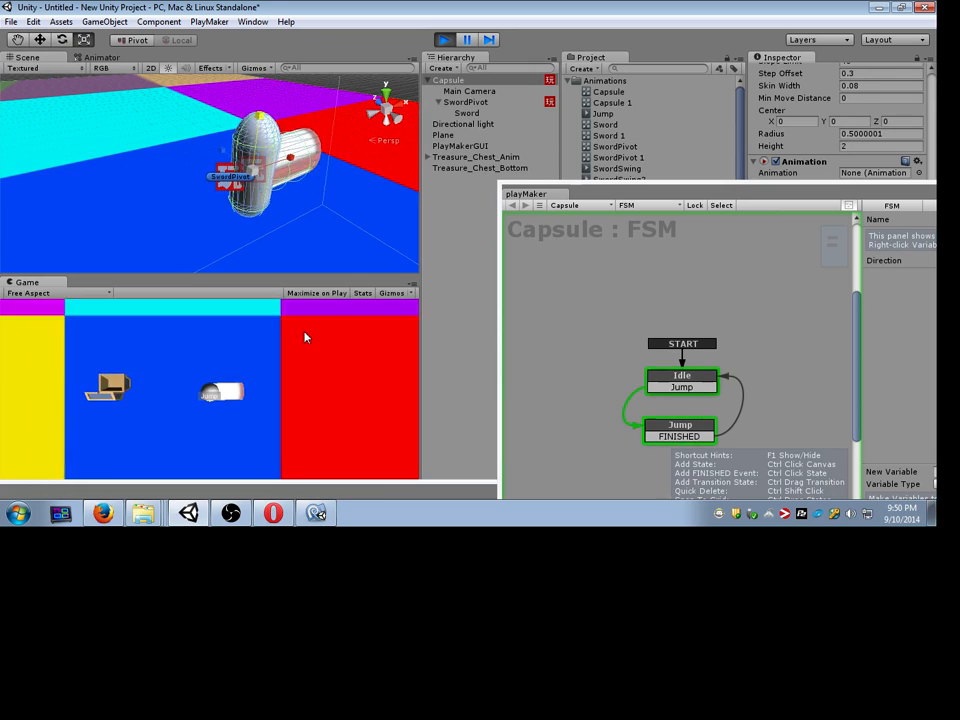
pyautogui.press('w')
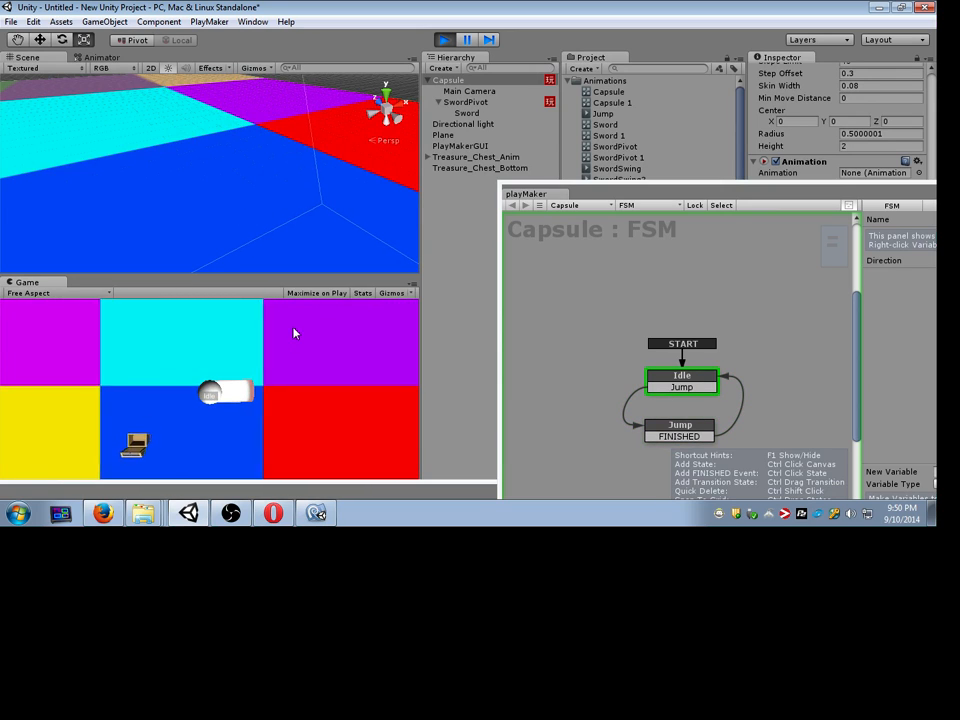
pyautogui.press('space')
pyautogui.press('w')
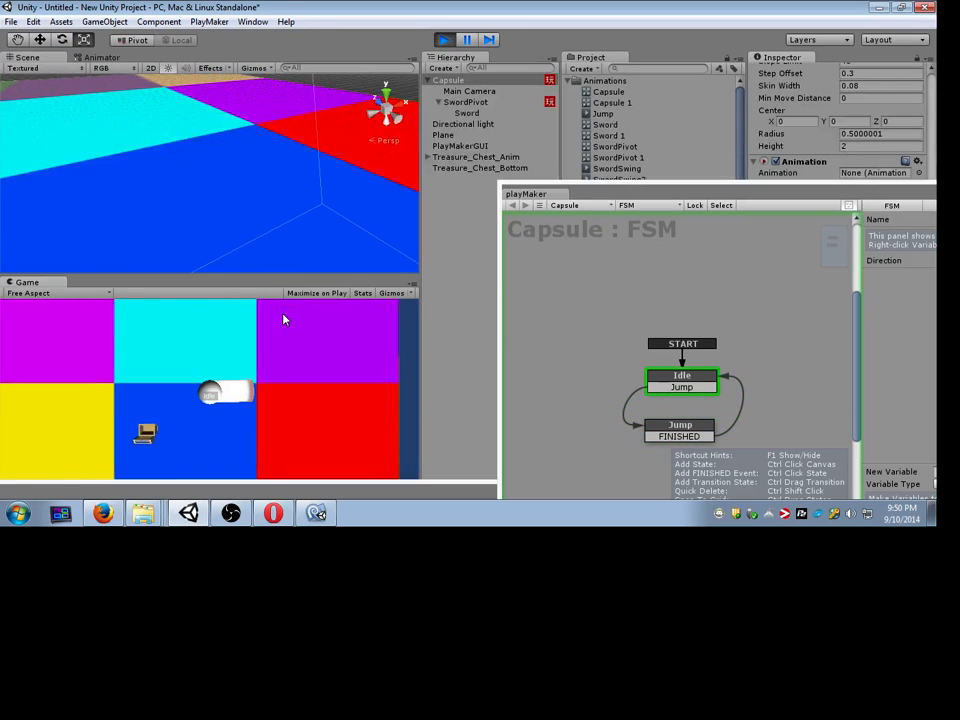
# Step: Move the Capsule around the floor in the running game, test its jump while moving, and stop the game
pyautogui.press('w')
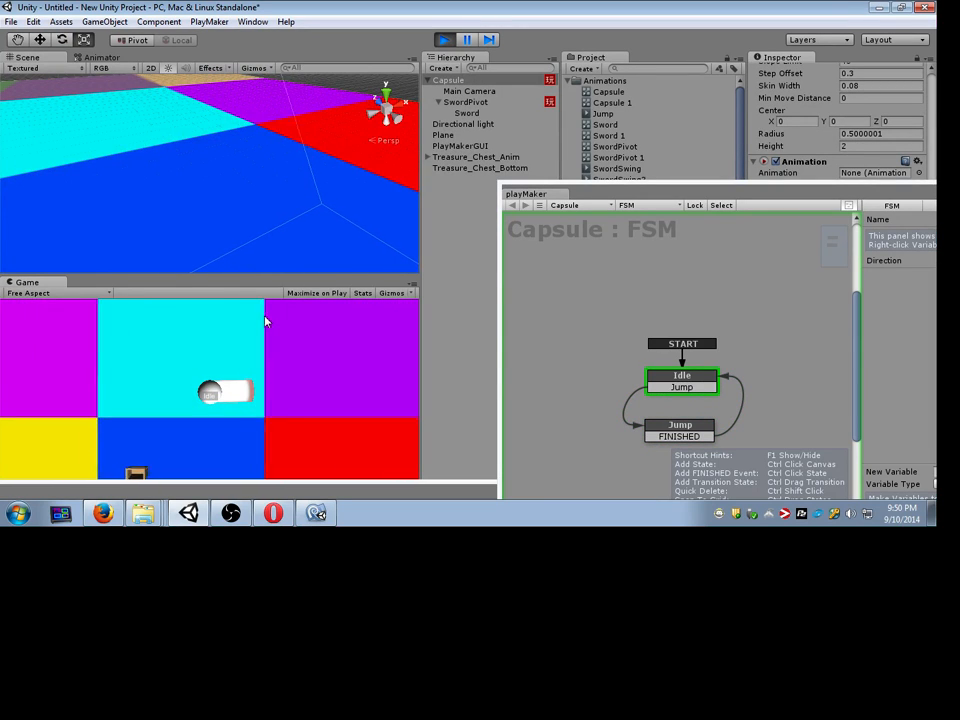
pyautogui.press('w')
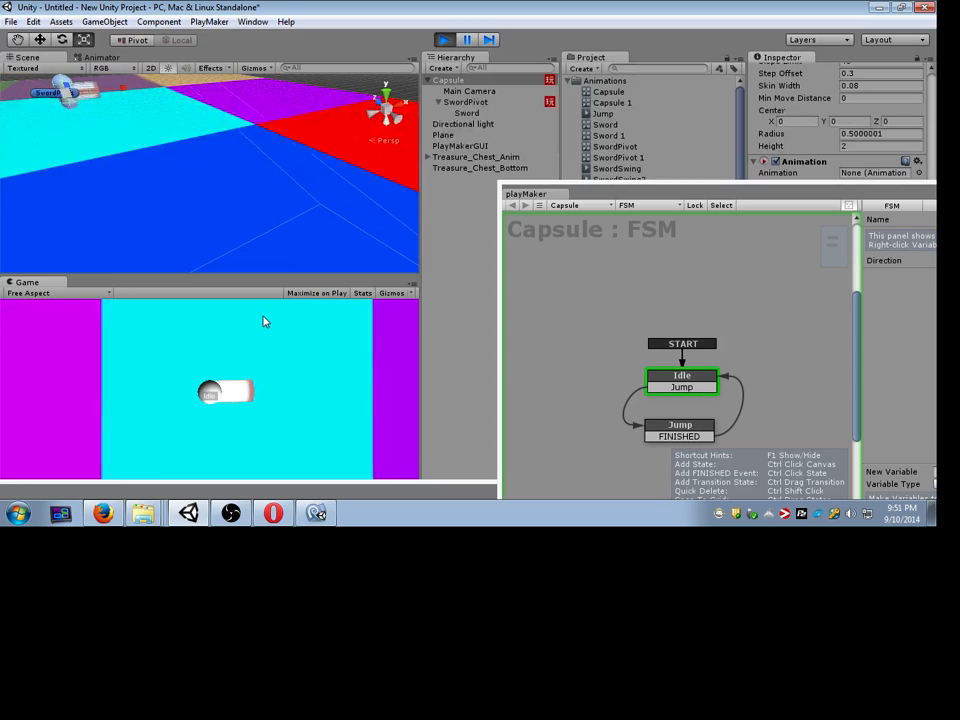
pyautogui.press('s')
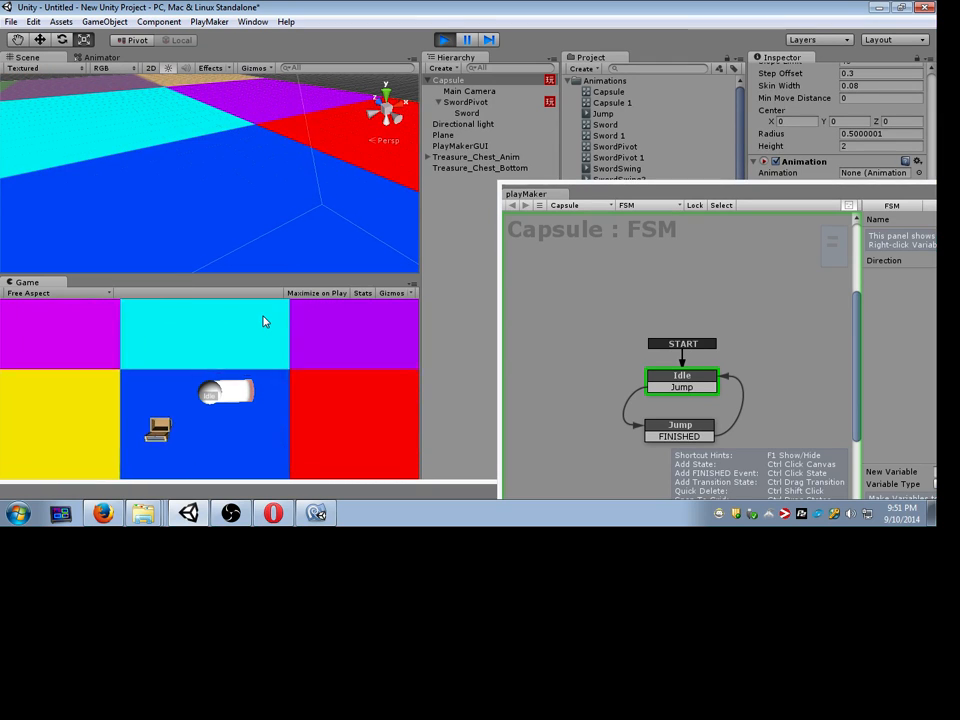
pyautogui.press('s')
pyautogui.press('d')
pyautogui.press('space')
pyautogui.press('w')
pyautogui.press('space')
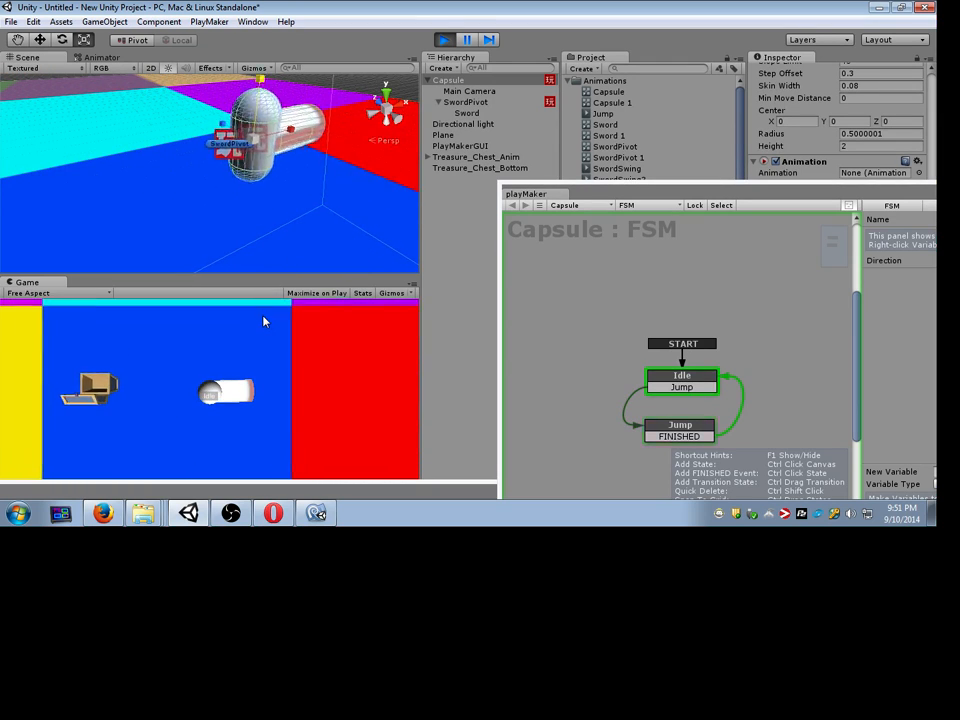
pyautogui.click(444, 39)
# Step: Clear the workspace by closing the PlayMaker editor and the Animation window
pyautogui.moveTo(700, 190); pyautogui.dragTo(608, 185)
pyautogui.click(594, 235)
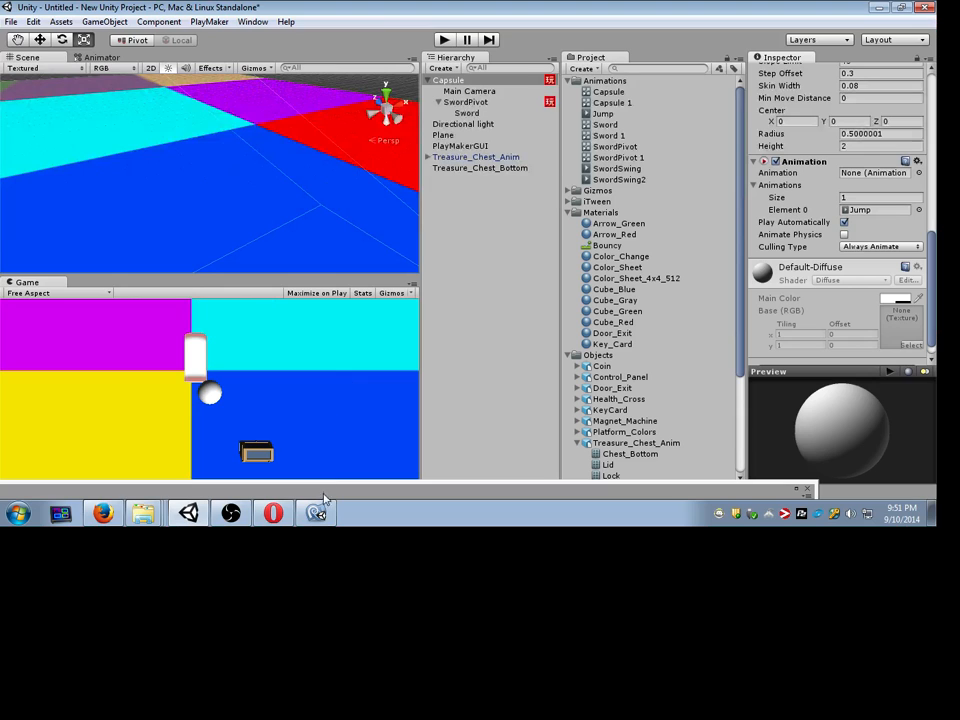
pyautogui.moveTo(324, 481); pyautogui.dragTo(460, 131)
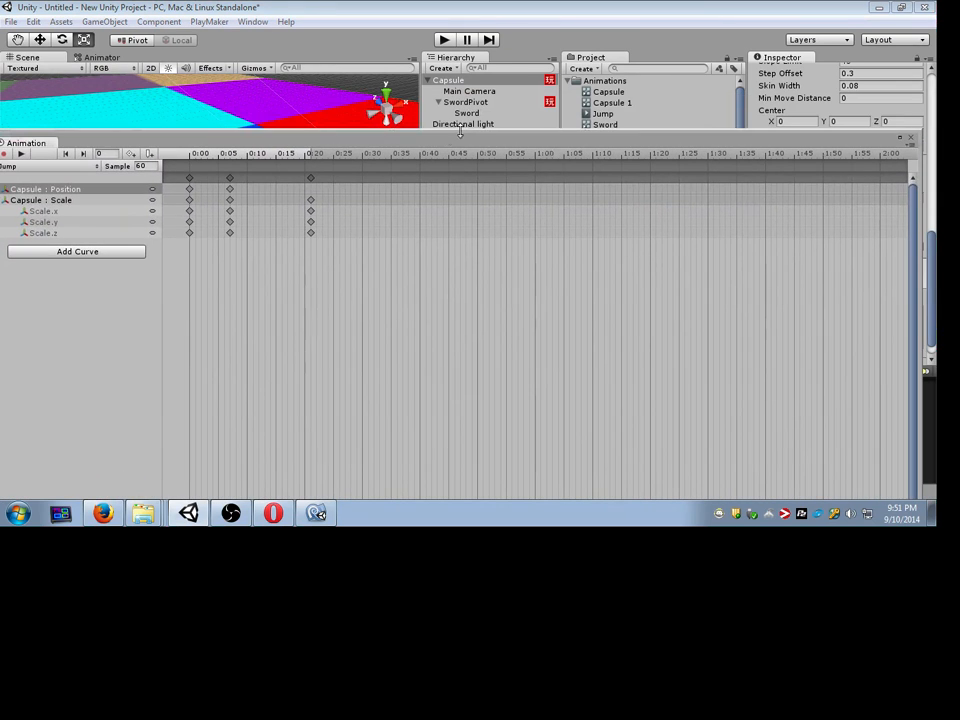
pyautogui.click(911, 139)
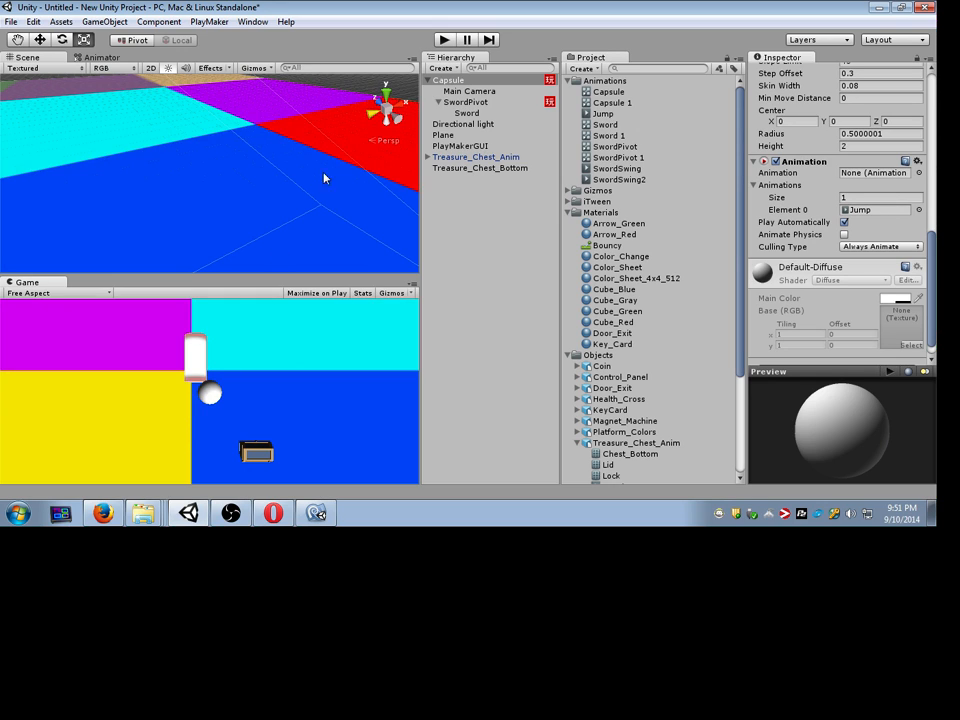
# Step: Create a cube on the blue tile beside the treasure chest
pyautogui.click(118, 24)
pyautogui.moveTo(107, 52)
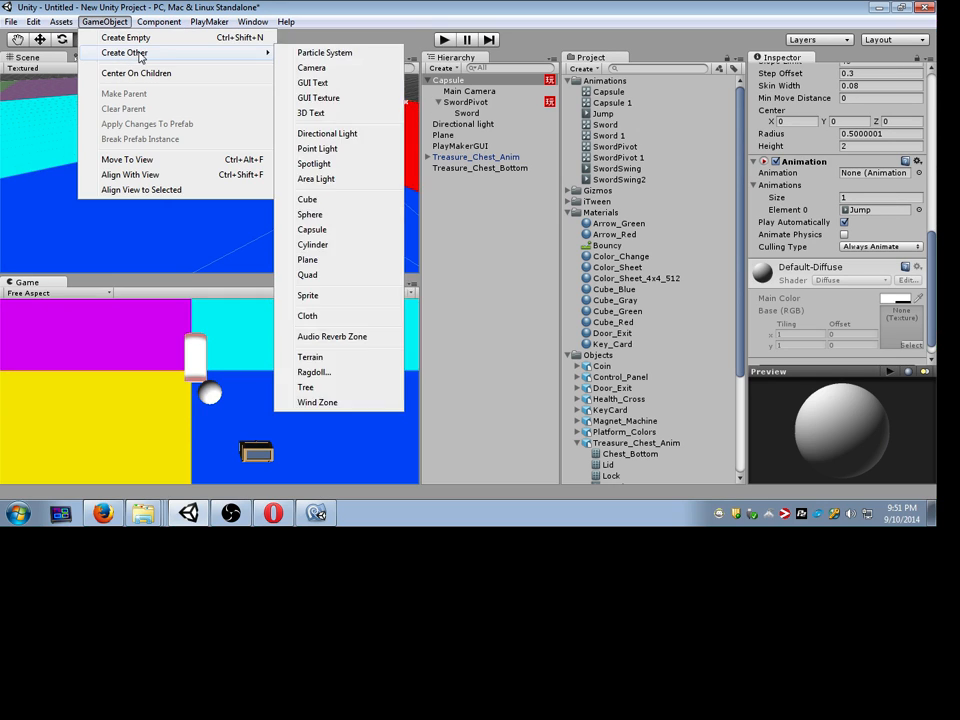
pyautogui.click(330, 199)
pyautogui.scroll(-5, 228, 160)
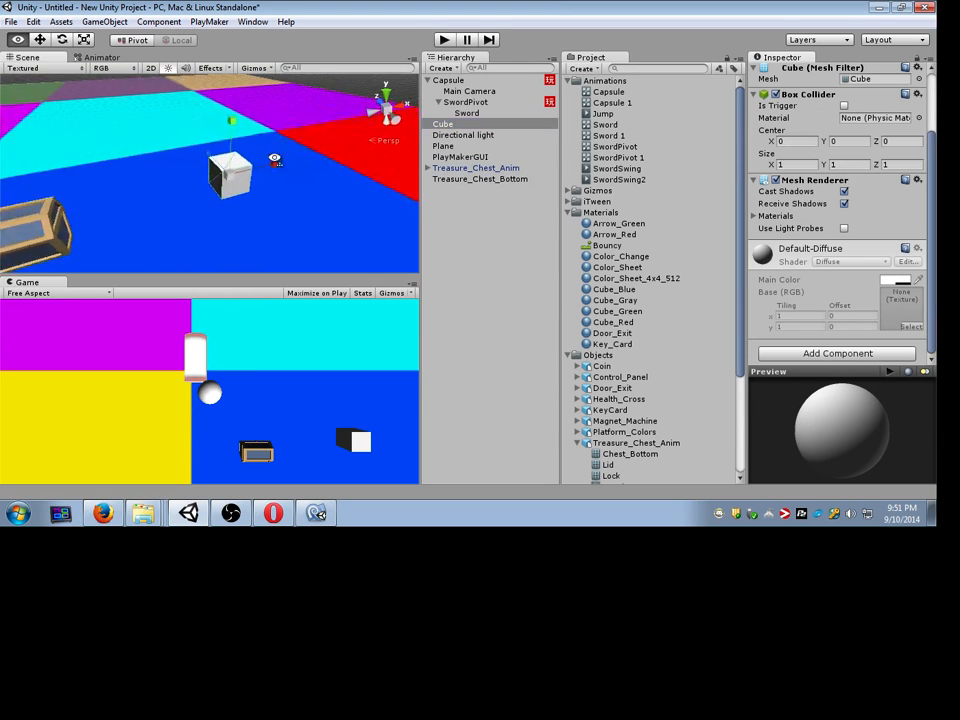
pyautogui.scroll(5, 216, 173)
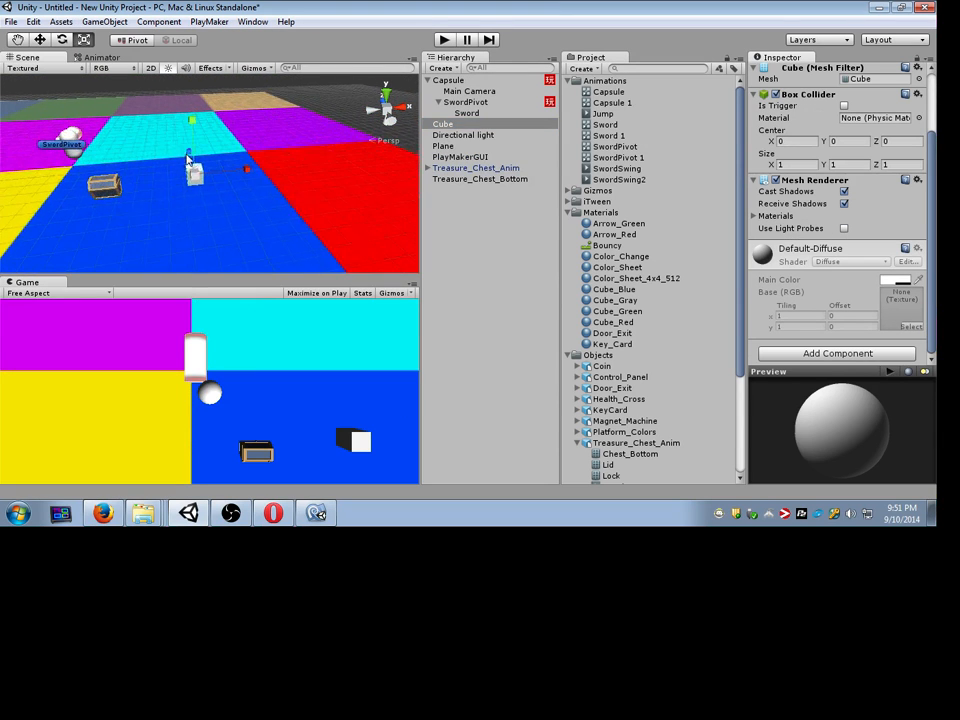
# Step: Scale the Cube along its X and Z axes into a wide, flat platform
pyautogui.moveTo(241, 171); pyautogui.dragTo(270, 172)
pyautogui.press('e')
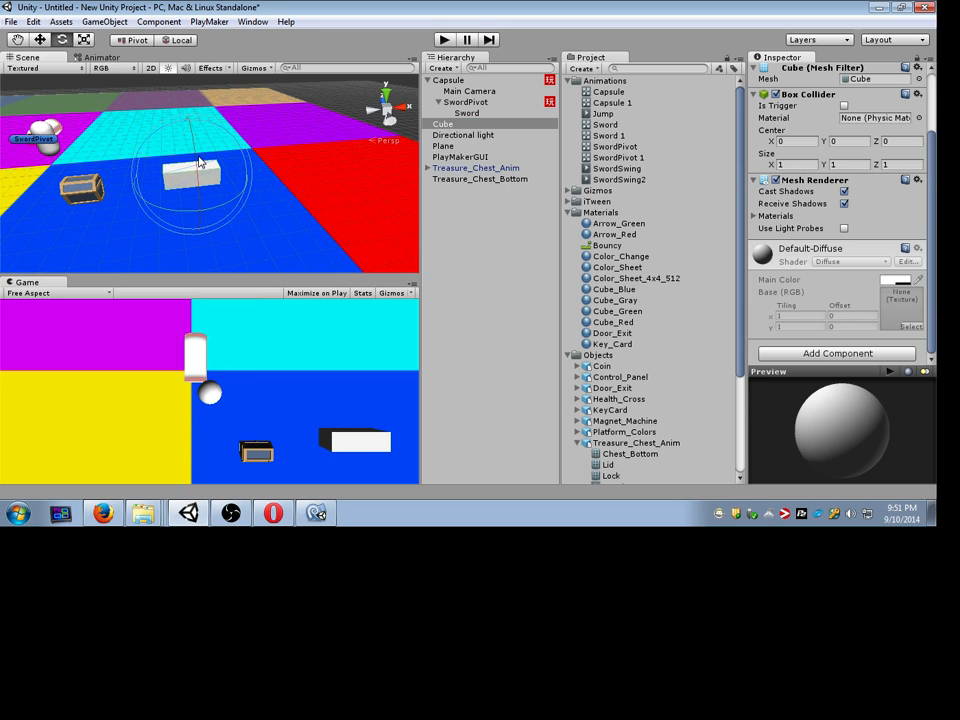
pyautogui.press('r')
pyautogui.moveTo(187, 155); pyautogui.dragTo(131, 81)
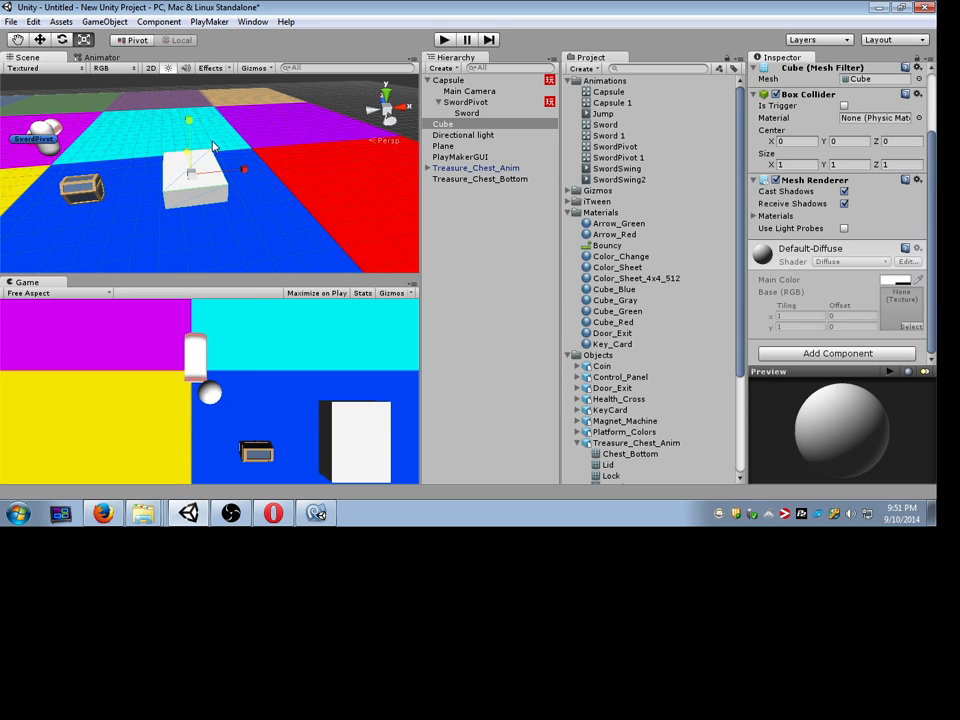
pyautogui.moveTo(246, 170); pyautogui.dragTo(285, 166)
pyautogui.moveTo(187, 151); pyautogui.dragTo(171, 129)
# Step: Add a PlayMaker FSM component to the Cube and open it in the PlayMaker editor, dismissing the welcome screen
pyautogui.click(845, 354)
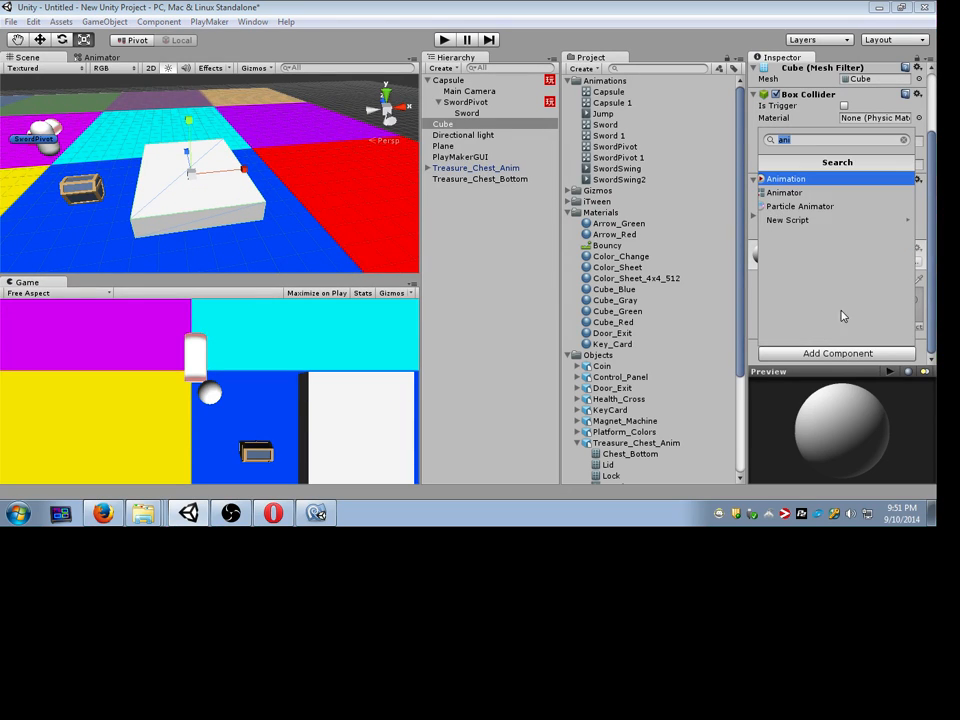
pyautogui.press('BackSpace')
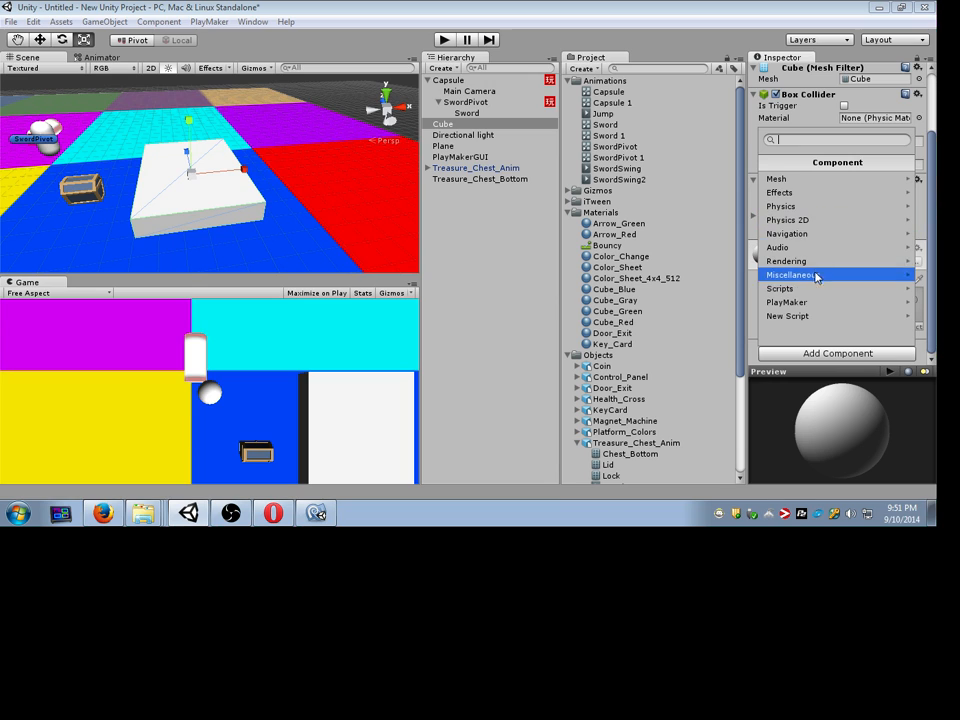
pyautogui.click(798, 302)
pyautogui.click(795, 178)
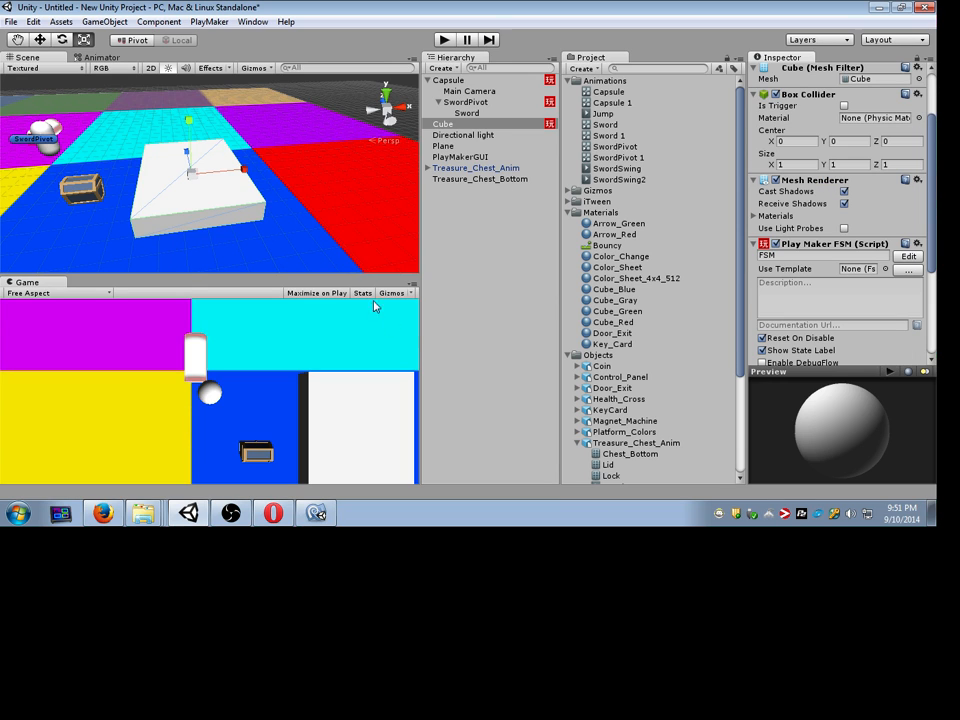
pyautogui.click(908, 257)
pyautogui.click(344, 13)
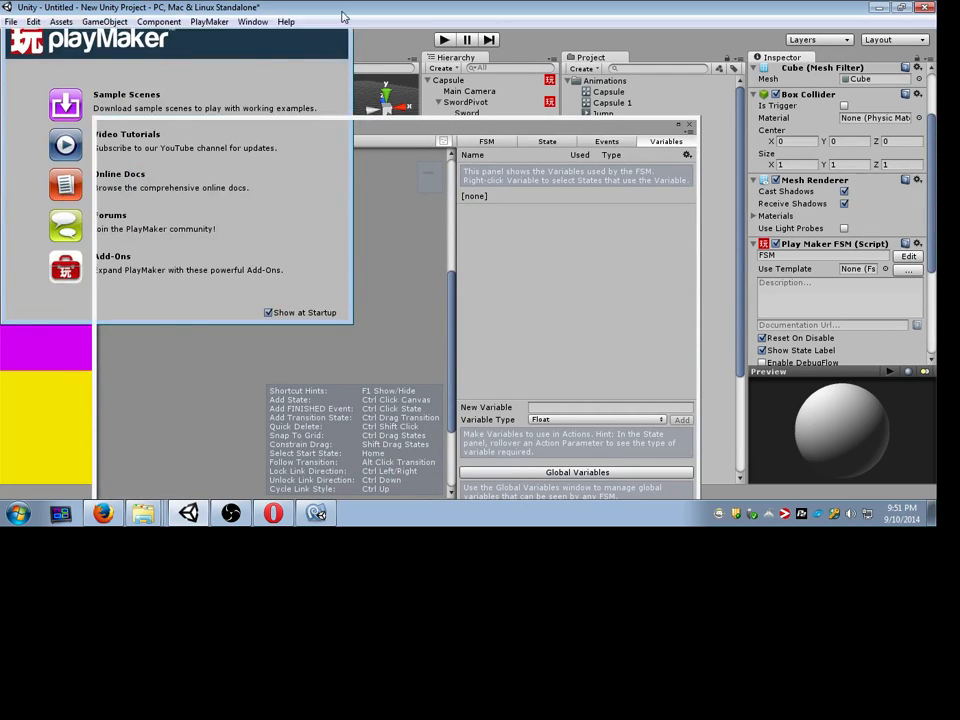
# Step: Search the actions for "itween move" and add iTween Move By to the Cube's State 1
pyautogui.click(158, 227)
pyautogui.press('`')
pyautogui.write('itewe')
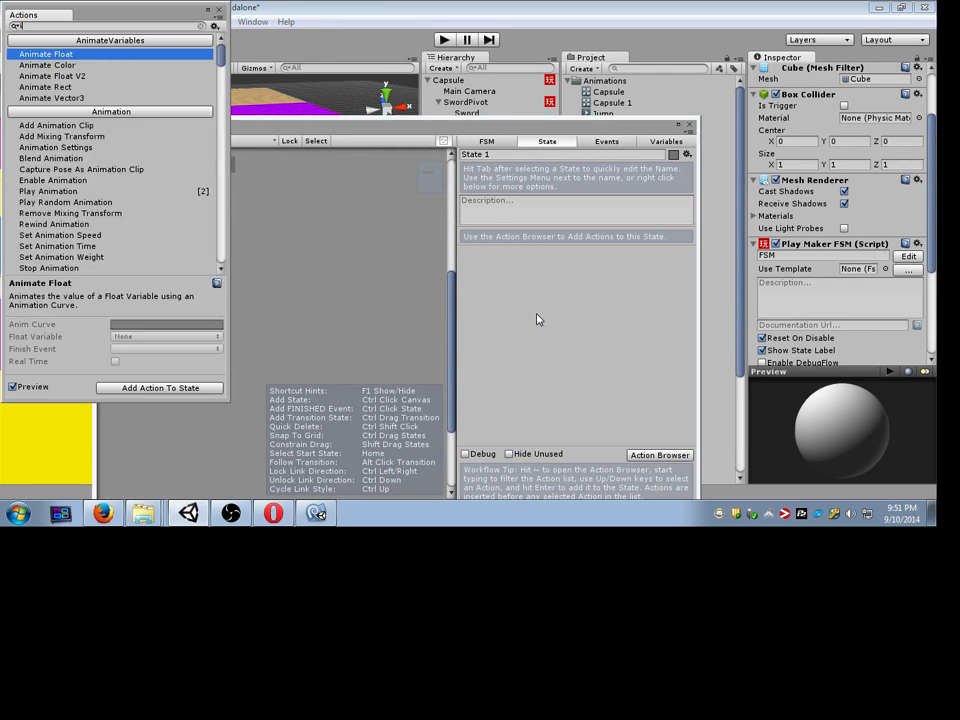
pyautogui.press('BackSpace')
pyautogui.press('BackSpace')
pyautogui.press('BackSpace')
pyautogui.write('ween move')
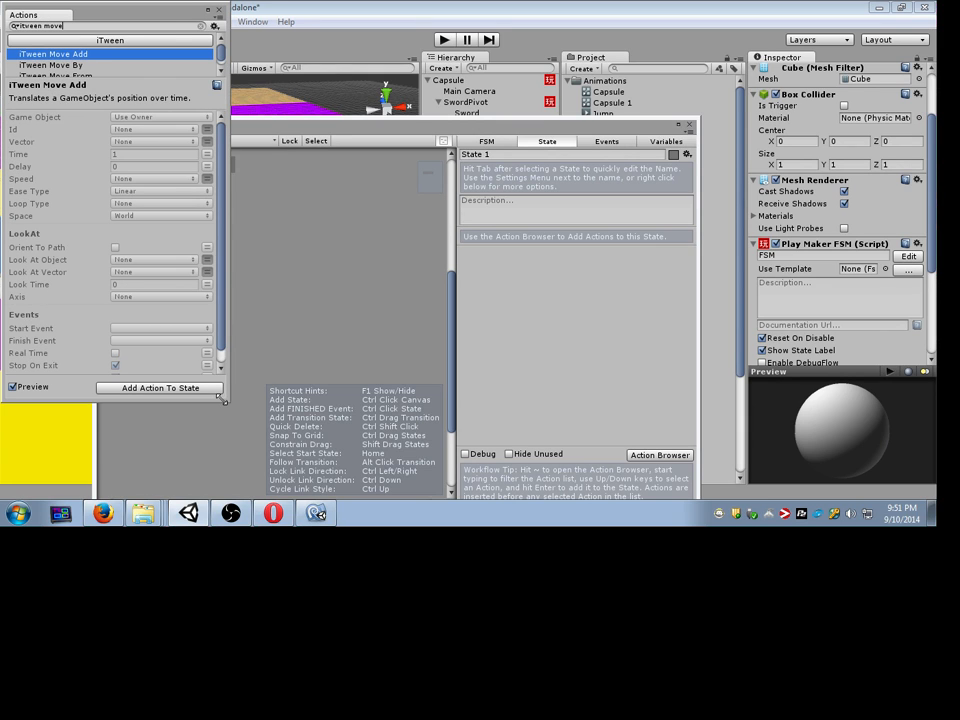
pyautogui.moveTo(224, 402); pyautogui.dragTo(279, 463)
pyautogui.doubleClick(125, 66)
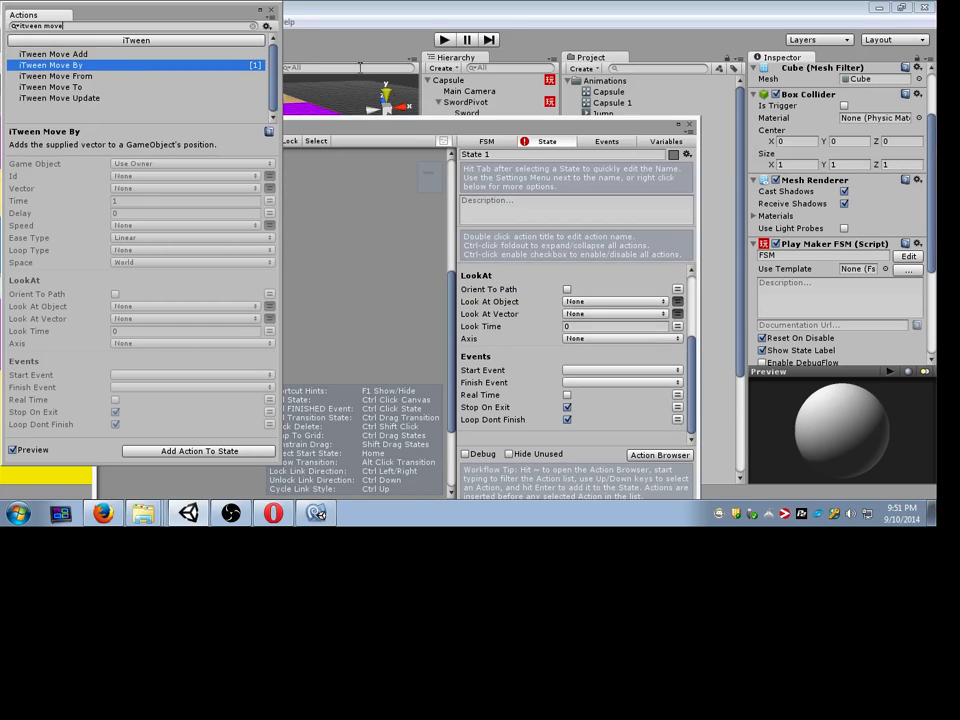
pyautogui.click(269, 12)
# Step: Set the iTween Move By vector to X 0, Y 0, Z 10 and its Loop Type to Ping Pong
pyautogui.scroll(3, 583, 349)
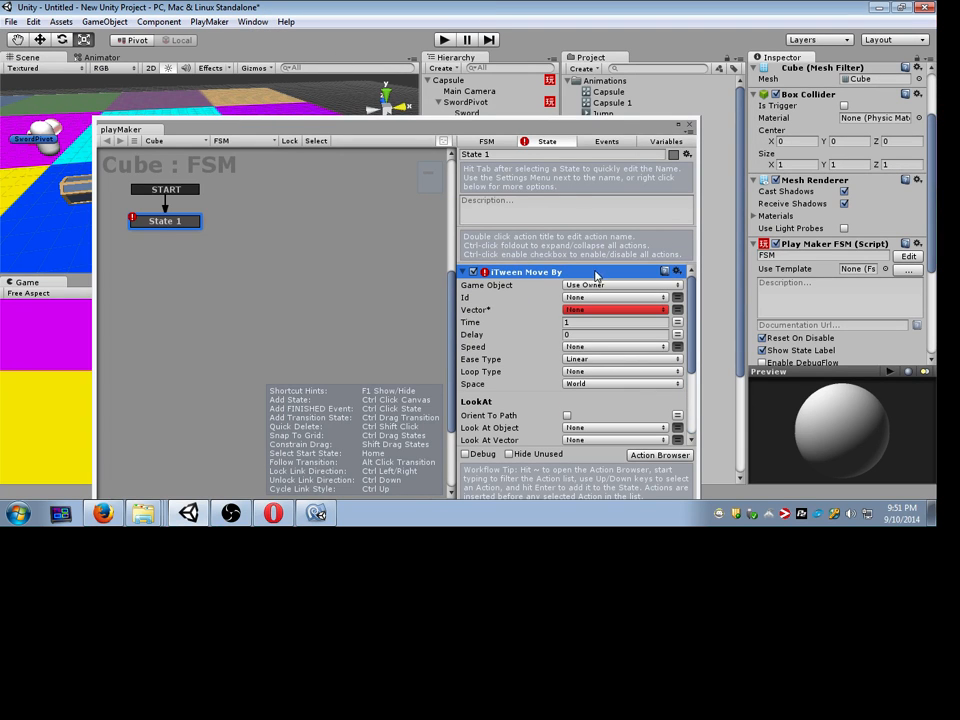
pyautogui.moveTo(575, 126); pyautogui.dragTo(766, 84)
pyautogui.click(869, 268)
pyautogui.click(808, 279)
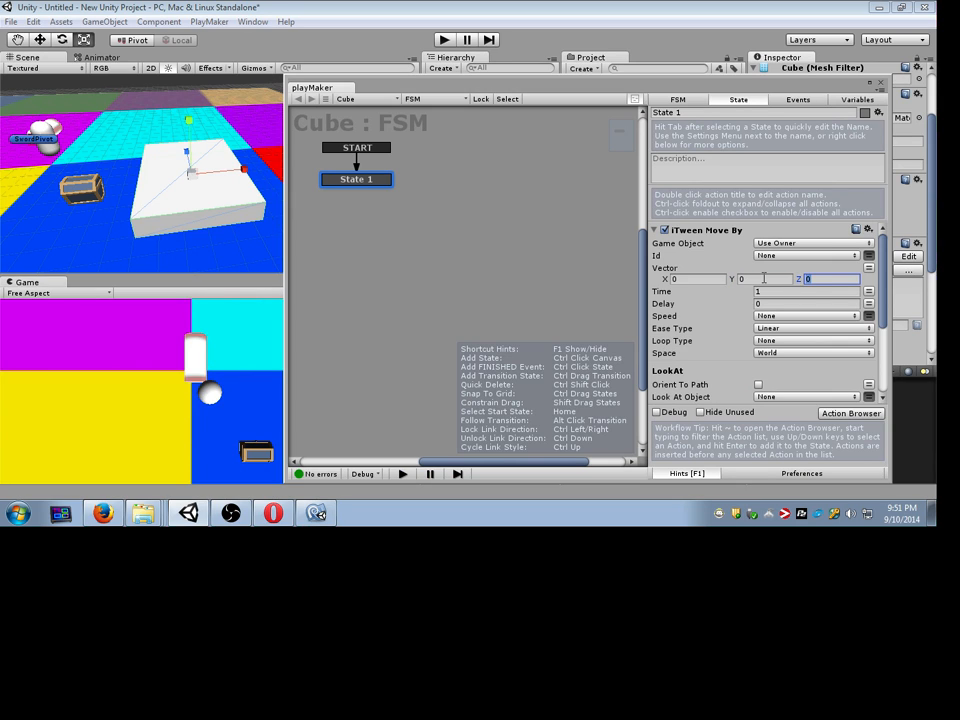
pyautogui.click(781, 341)
pyautogui.click(784, 388)
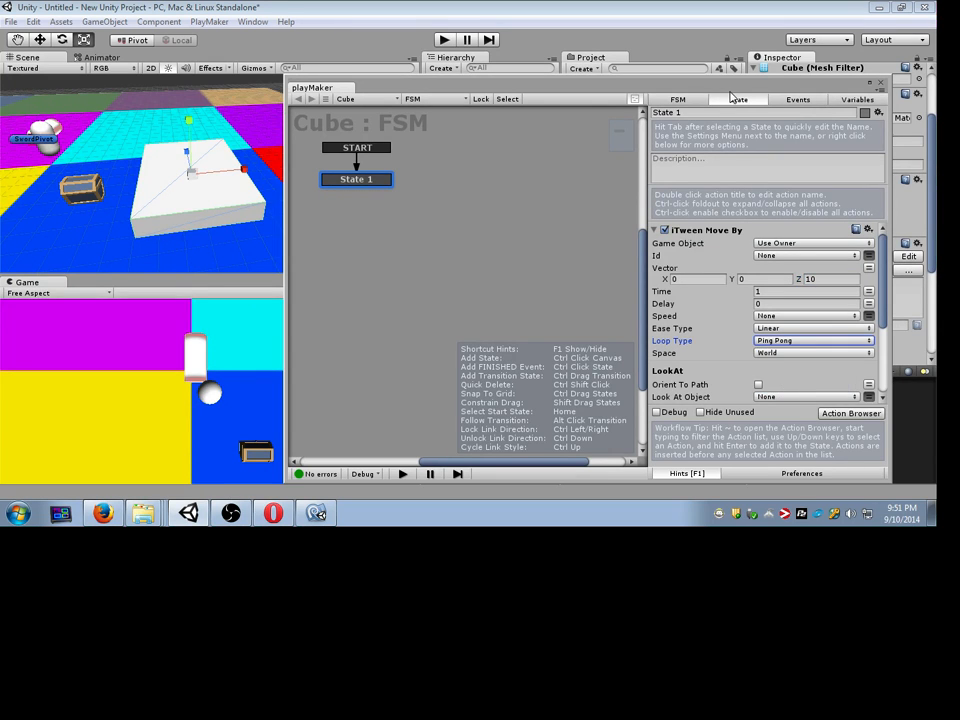
# Step: Run the game to watch the Cube platform's iTween motion, keeping both views uncovered, and stop it
pyautogui.moveTo(713, 89); pyautogui.dragTo(798, 144)
pyautogui.click(446, 42)
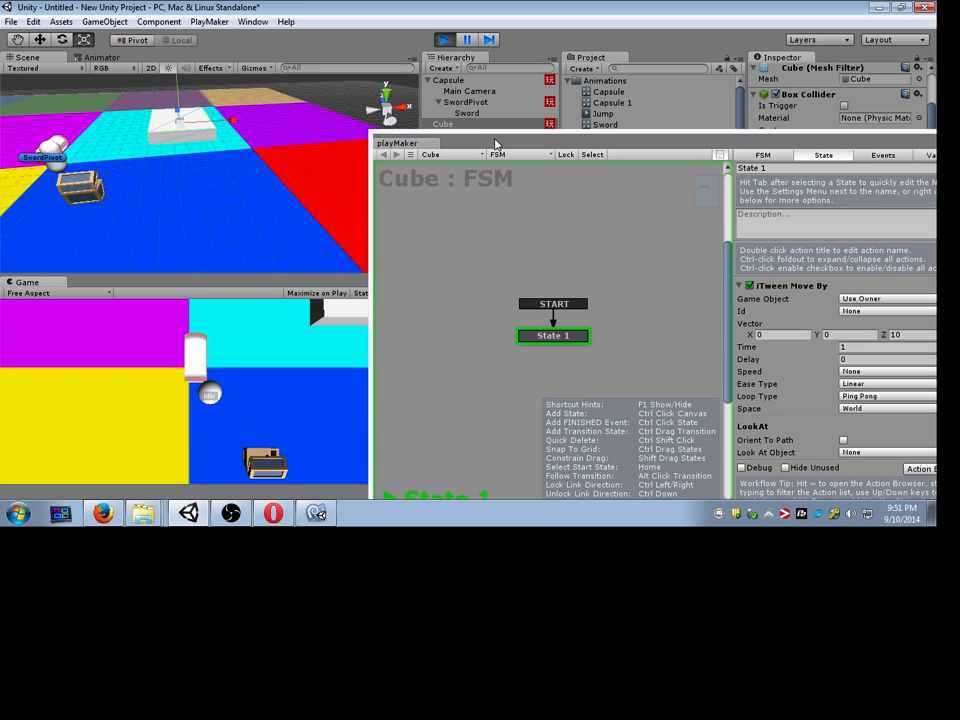
pyautogui.moveTo(496, 143); pyautogui.dragTo(658, 164)
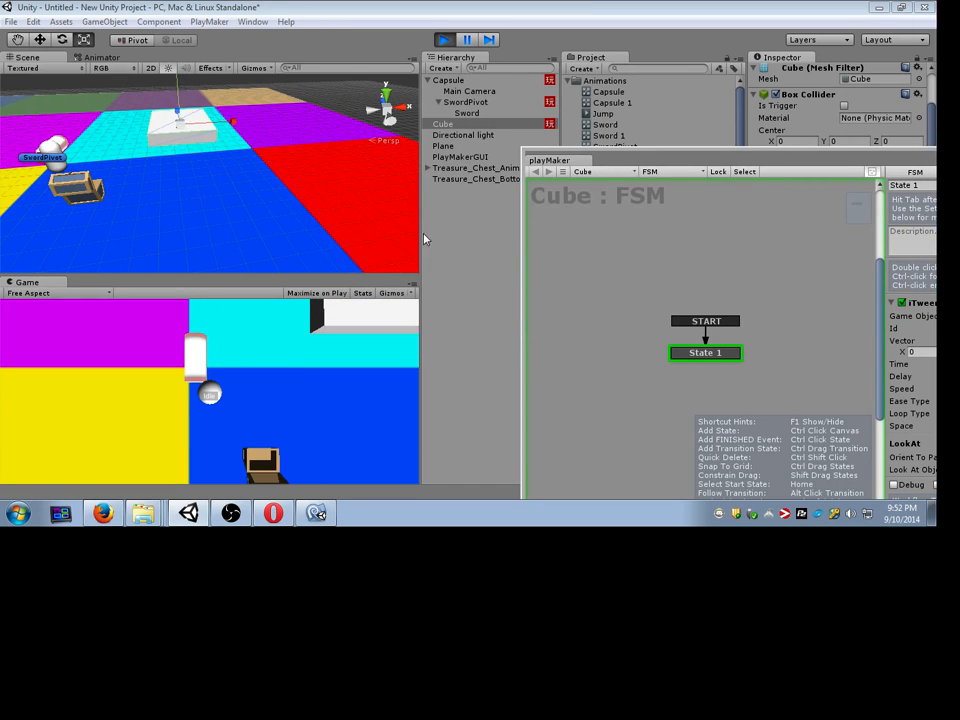
pyautogui.moveTo(727, 167); pyautogui.dragTo(473, 146)
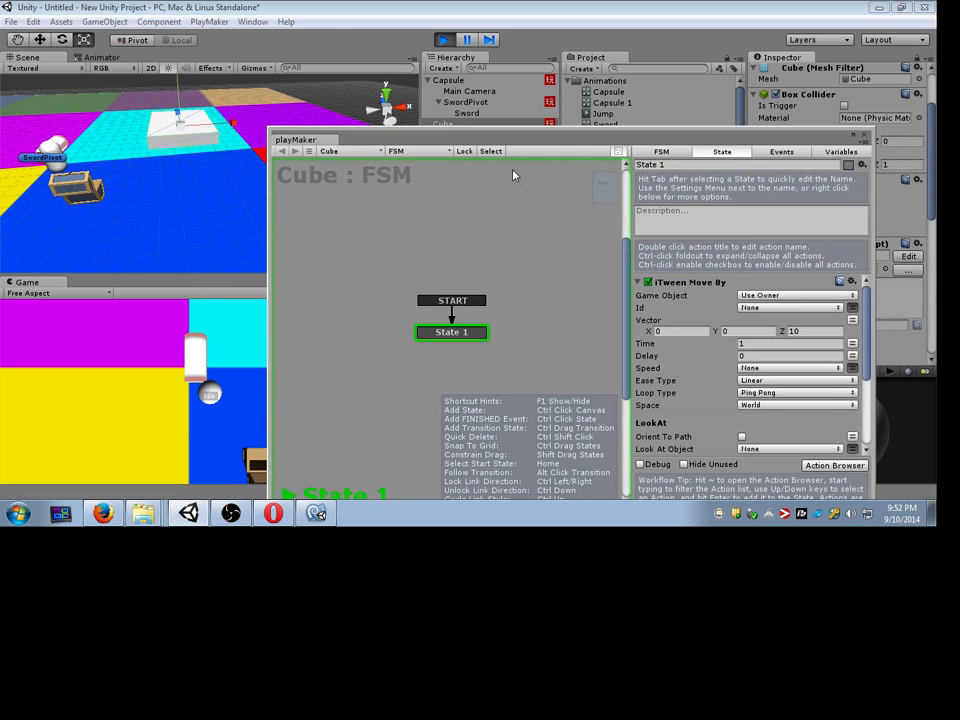
pyautogui.click(449, 44)
# Step: Create a new animation clip for the Cube named PlatformAnim in the project's Animations folder
pyautogui.moveTo(454, 144); pyautogui.dragTo(568, 152)
pyautogui.click(209, 21)
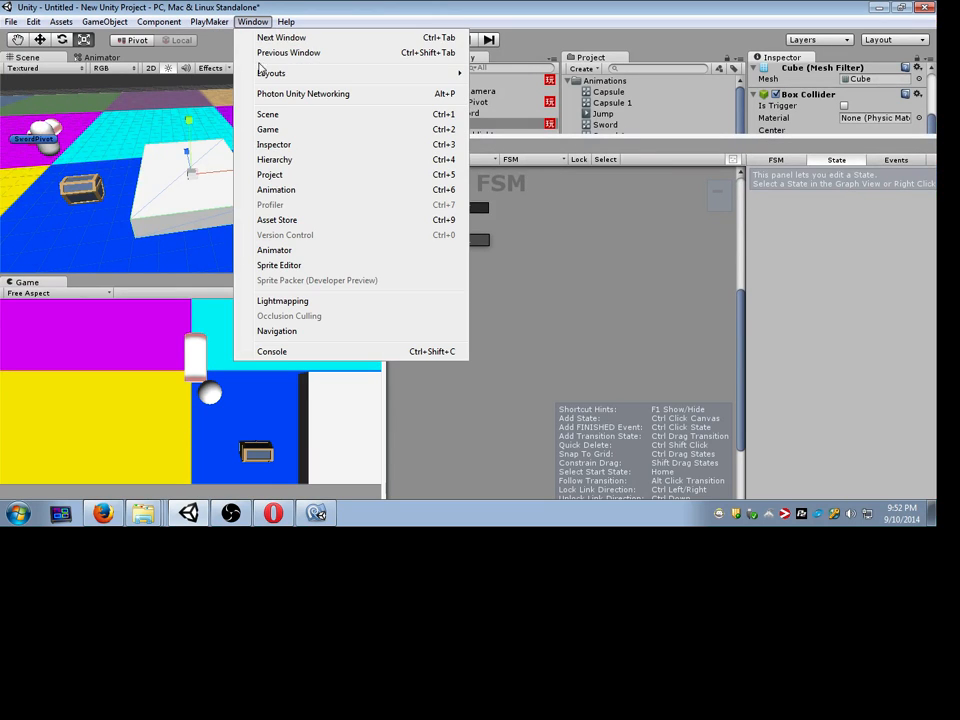
pyautogui.click(289, 196)
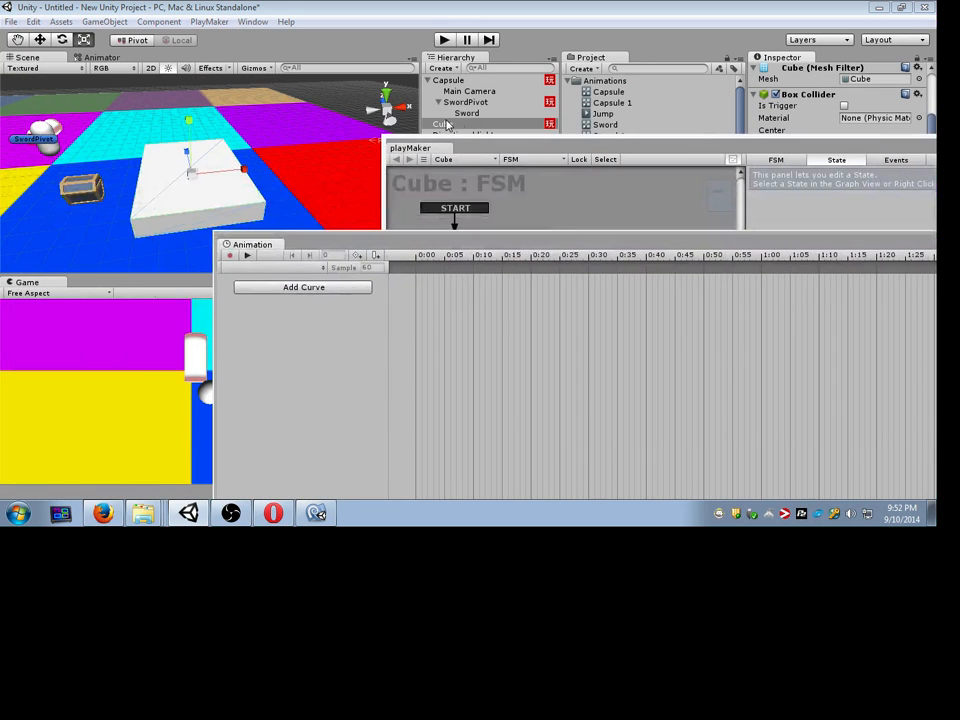
pyautogui.click(325, 285)
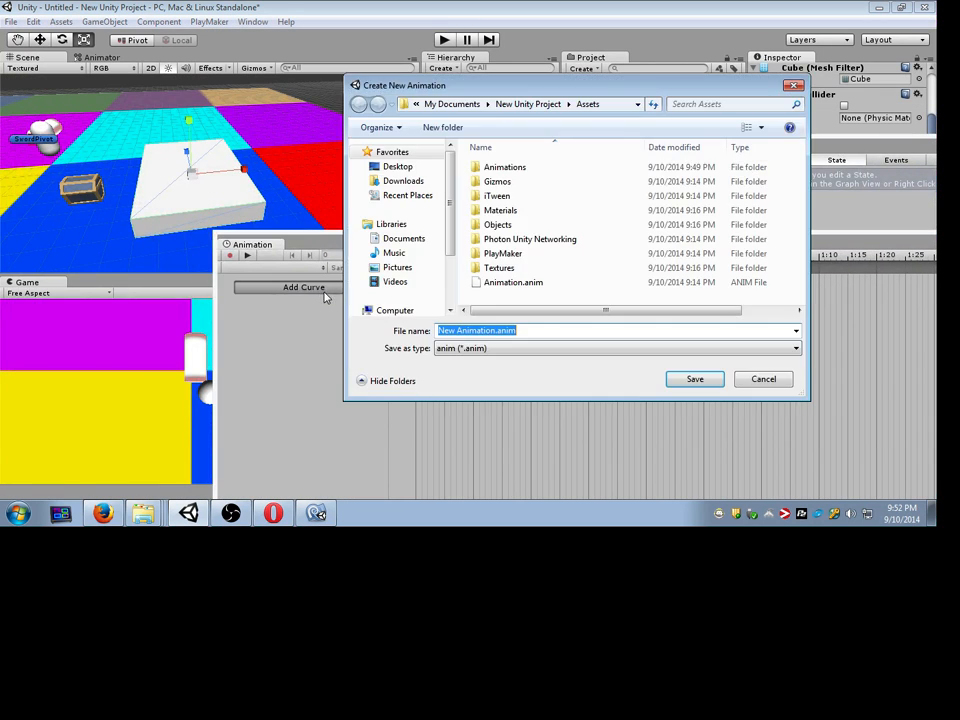
pyautogui.doubleClick(508, 168)
pyautogui.click(490, 330)
pyautogui.click(493, 330)
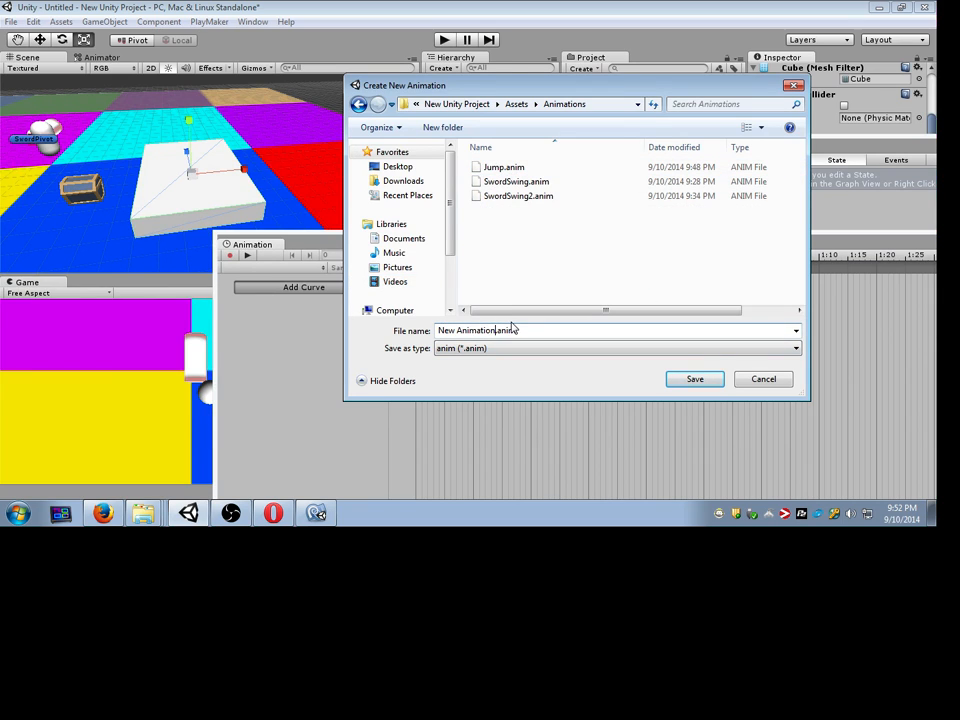
pyautogui.write('PlatformAnim')
pyautogui.press('Return')
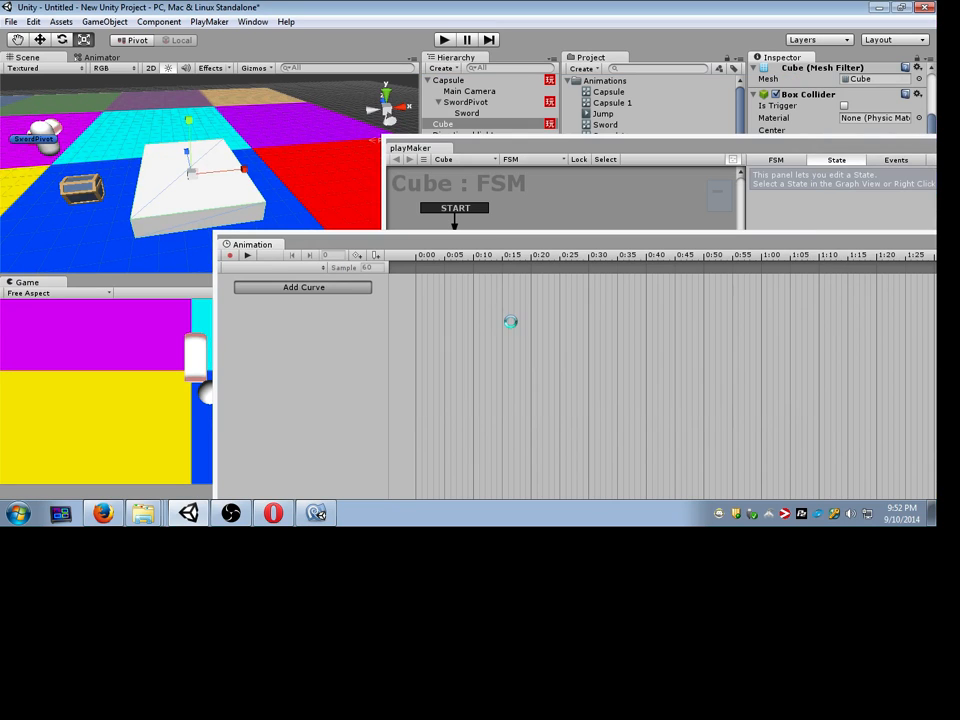
# Step: Add a Position curve to PlatformAnim and move the Cube along Z onto the cyan tile at the 1:00 keyframe
pyautogui.click(378, 288)
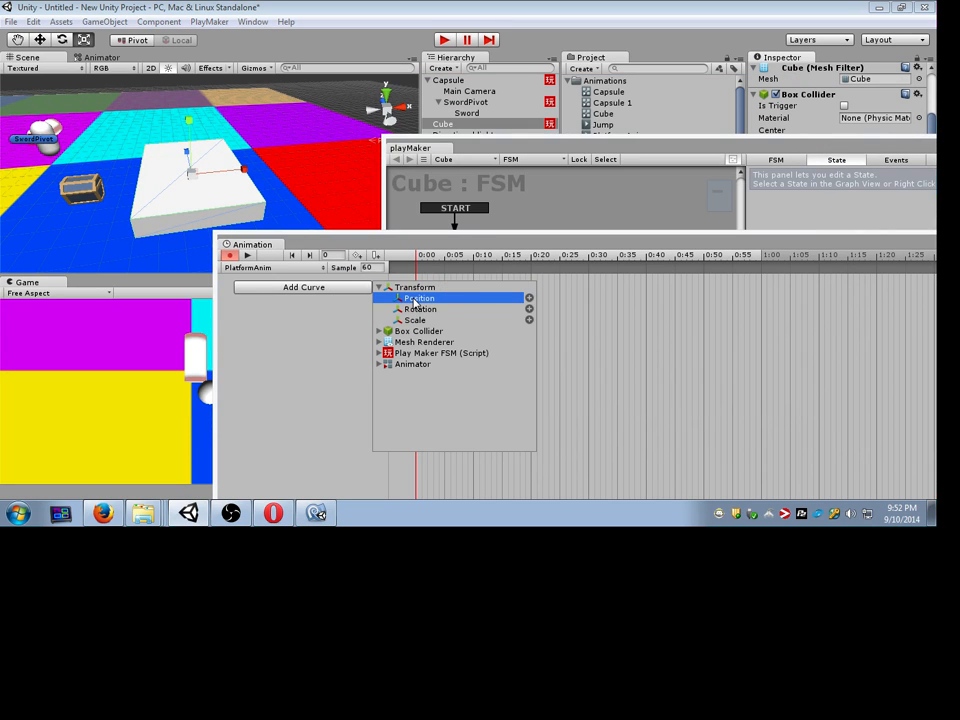
pyautogui.click(529, 298)
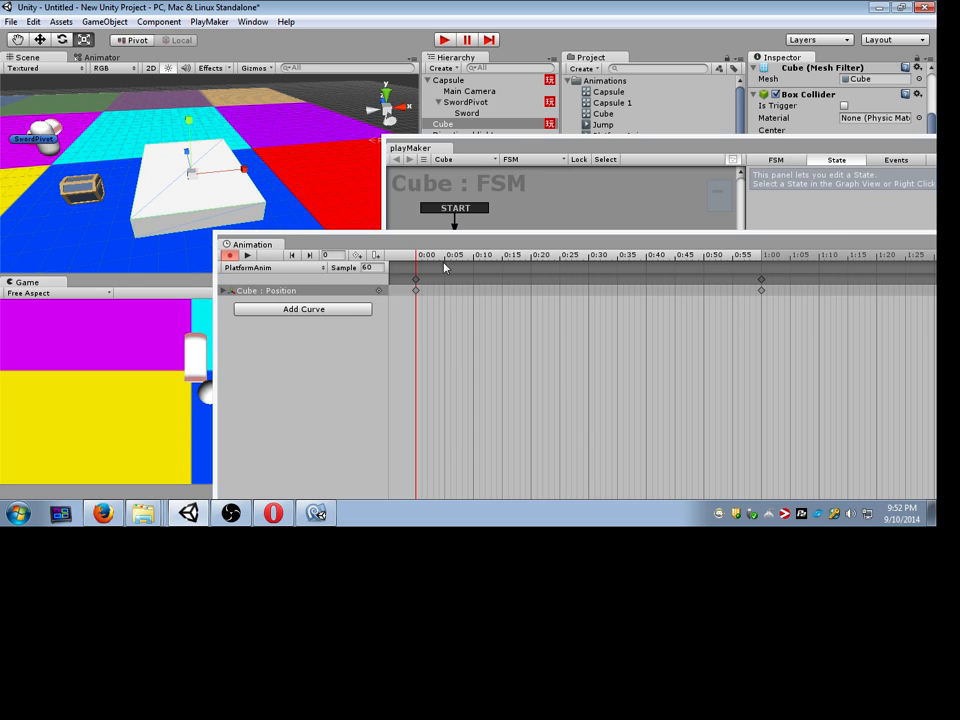
pyautogui.moveTo(437, 243); pyautogui.dragTo(349, 282)
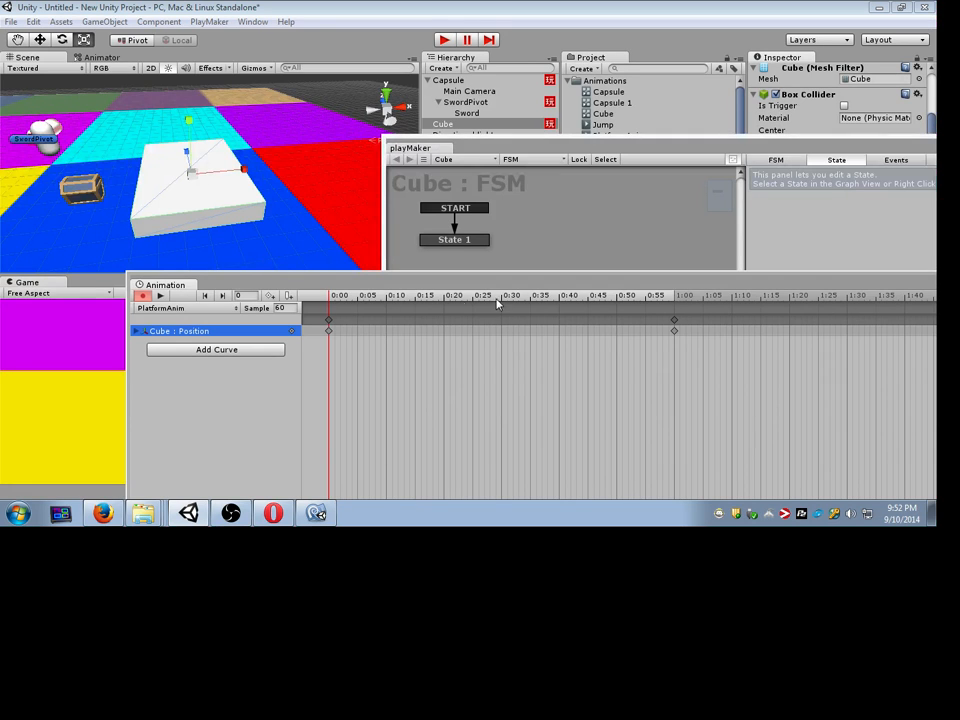
pyautogui.click(673, 300)
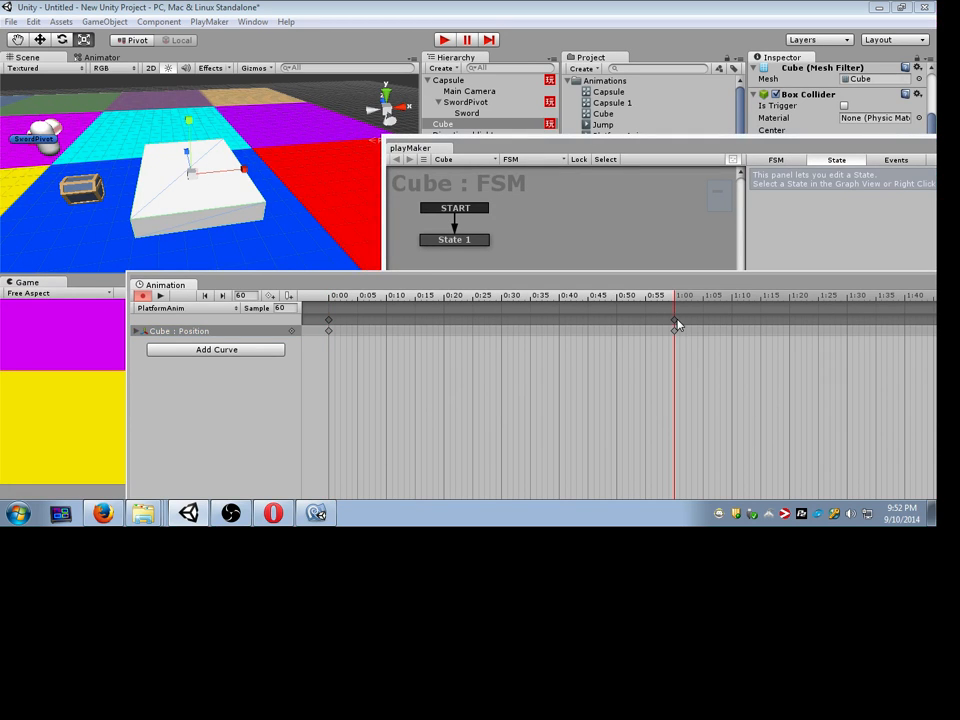
pyautogui.click(675, 320)
pyautogui.moveTo(183, 155); pyautogui.dragTo(120, 95)
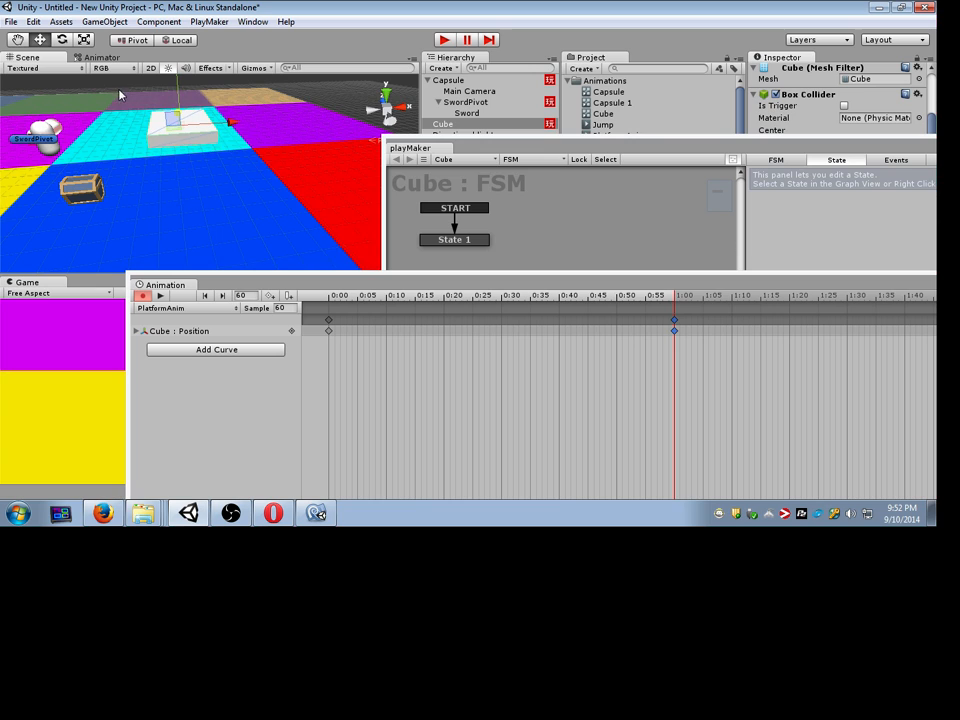
# Step: Move the Cube along X onto the magenta tile at the 2:00 mark of PlatformAnim
pyautogui.moveTo(695, 303); pyautogui.dragTo(745, 290)
pyautogui.scroll(-1, 838, 304)
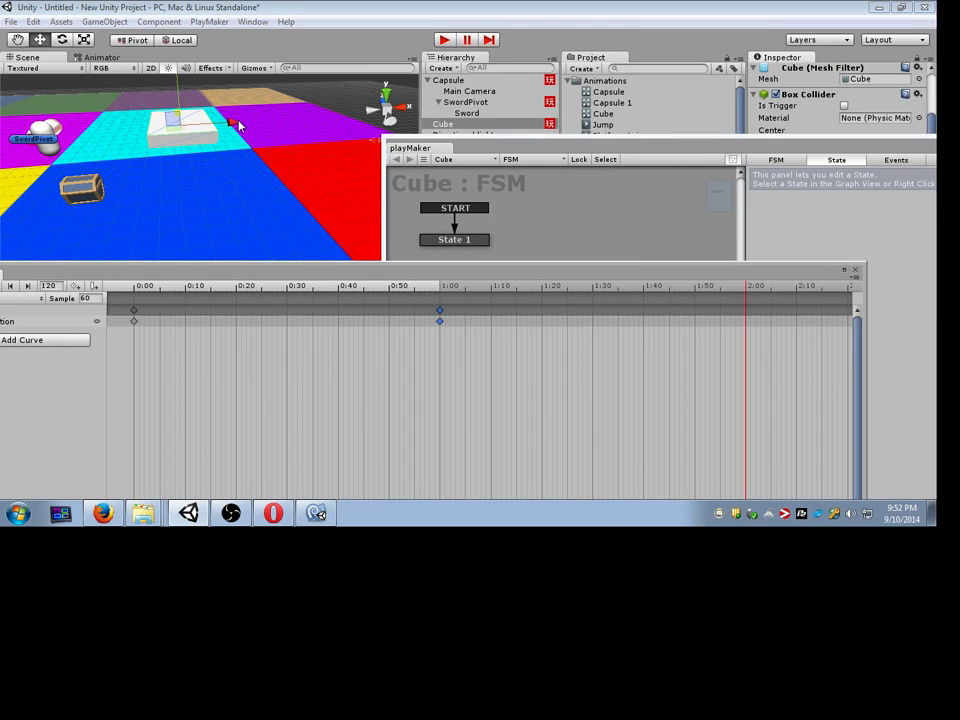
pyautogui.moveTo(239, 125); pyautogui.dragTo(370, 127)
pyautogui.scroll(-3, 334, 175)
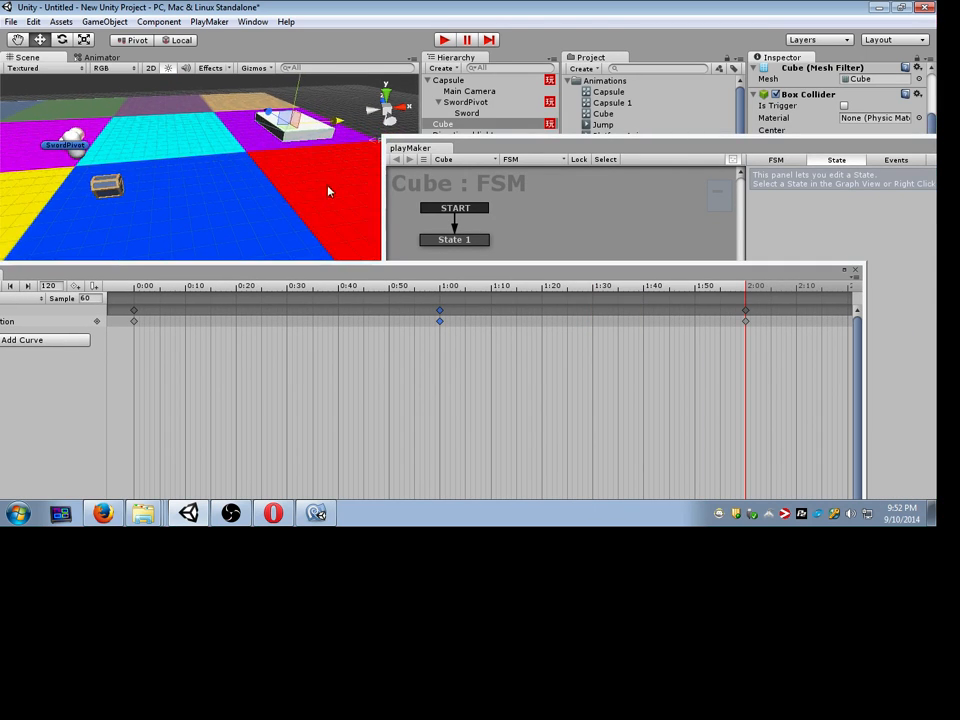
# Step: Move the Cube along Z onto the red tile at the 3:00 mark of PlatformAnim
pyautogui.scroll(-3, 328, 191)
pyautogui.scroll(-2, 762, 342)
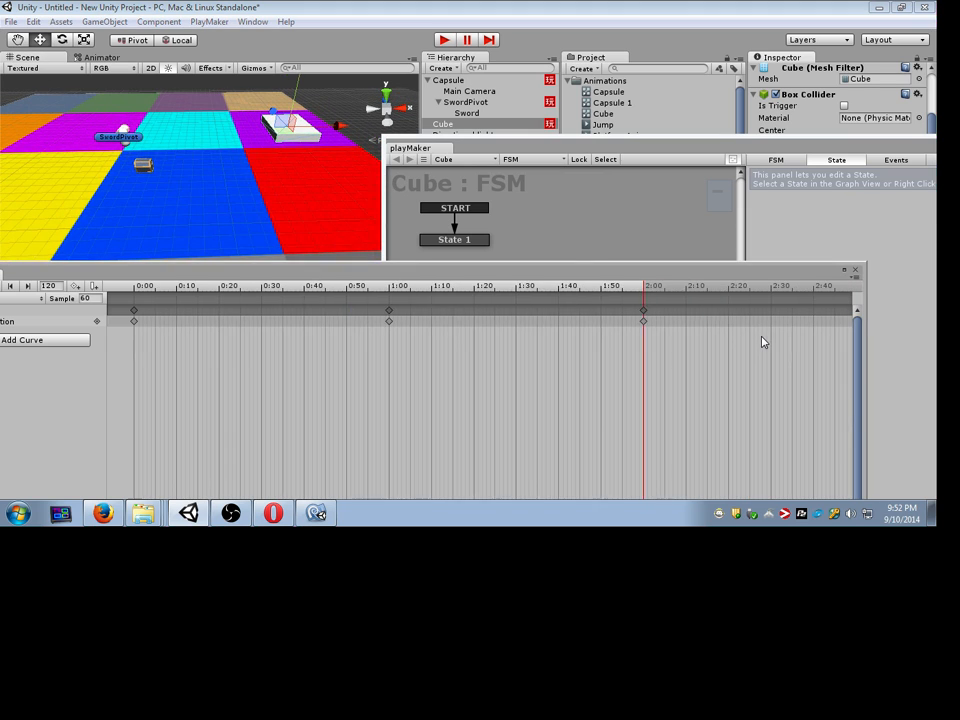
pyautogui.scroll(-2, 765, 333)
pyautogui.click(718, 288)
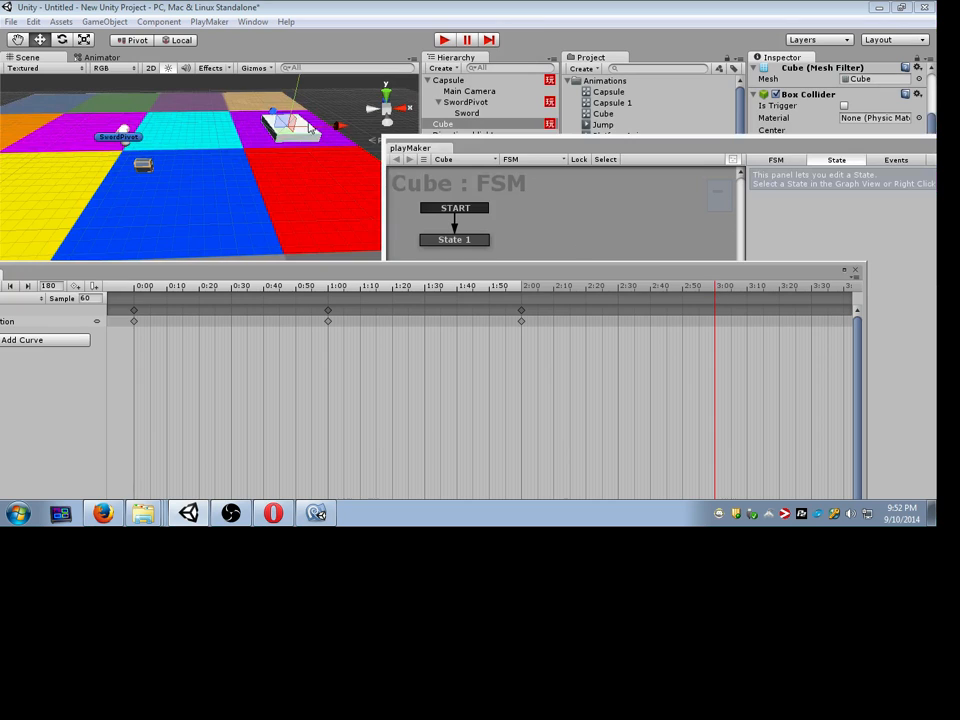
pyautogui.moveTo(310, 128)
pyautogui.mouseDown()
pyautogui.moveTo(311, 160)
pyautogui.moveTo(306, 151)
pyautogui.mouseUp()
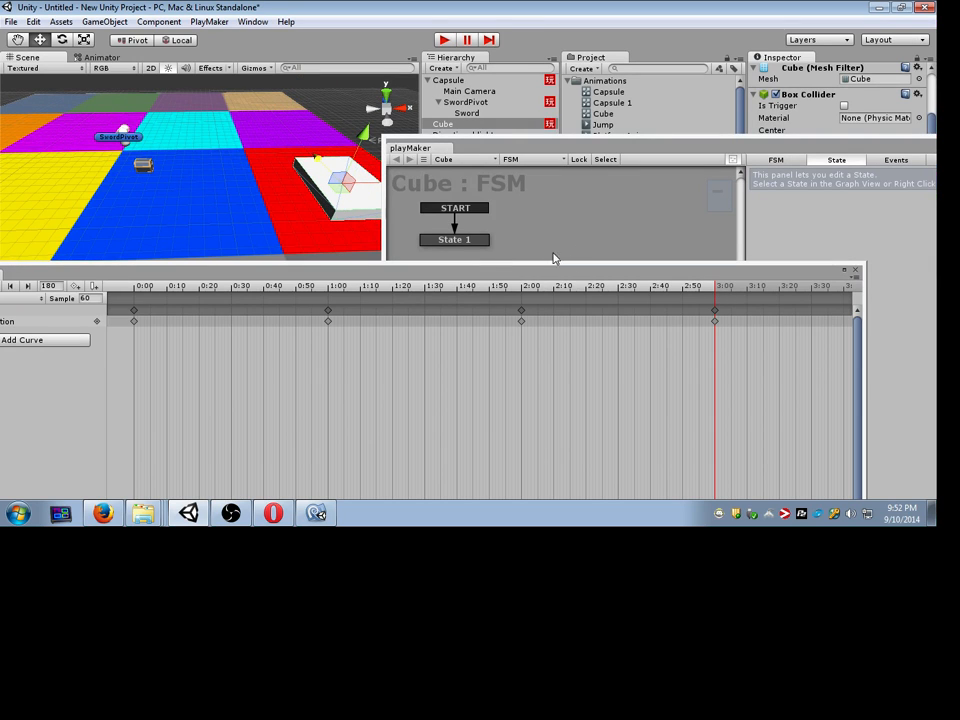
# Step: Expand the Cube's Position curve into its components and nudge the Cube along X to about 20 at 3:00
pyautogui.moveTo(341, 262); pyautogui.dragTo(486, 195)
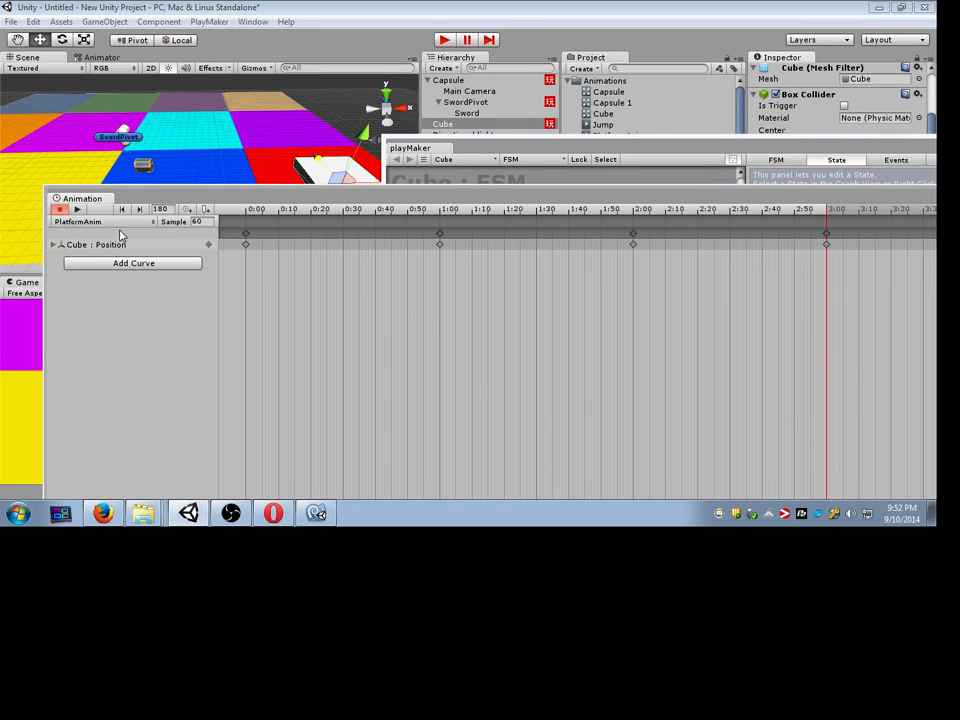
pyautogui.click(53, 244)
pyautogui.moveTo(227, 198); pyautogui.dragTo(143, 207)
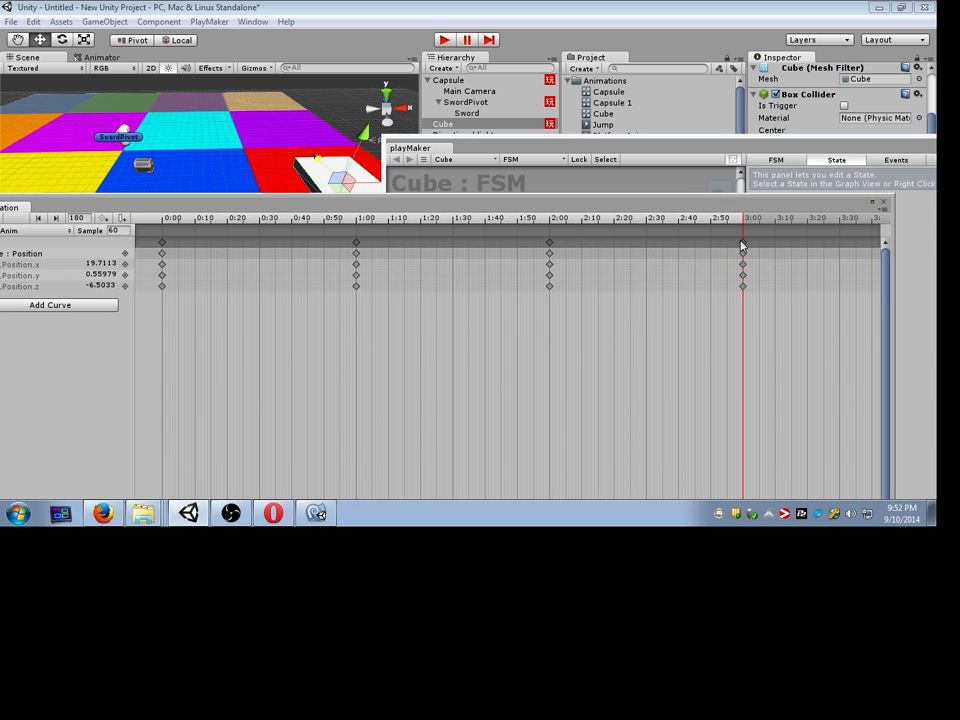
pyautogui.moveTo(212, 205); pyautogui.dragTo(222, 243)
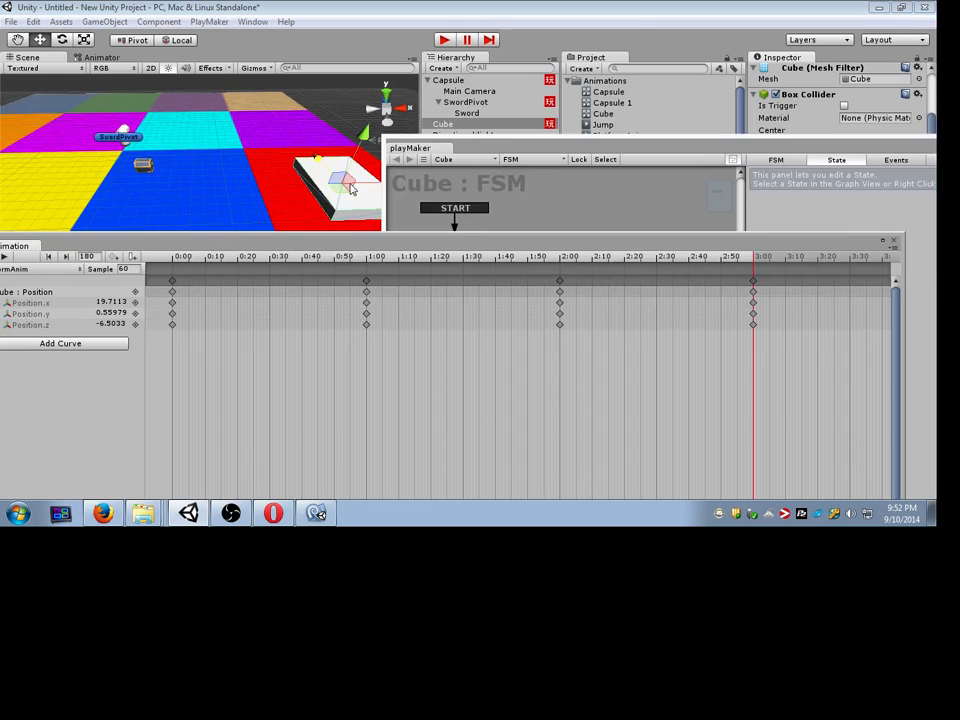
pyautogui.moveTo(368, 186)
pyautogui.mouseDown()
pyautogui.moveTo(356, 185)
pyautogui.moveTo(374, 184)
pyautogui.mouseUp()
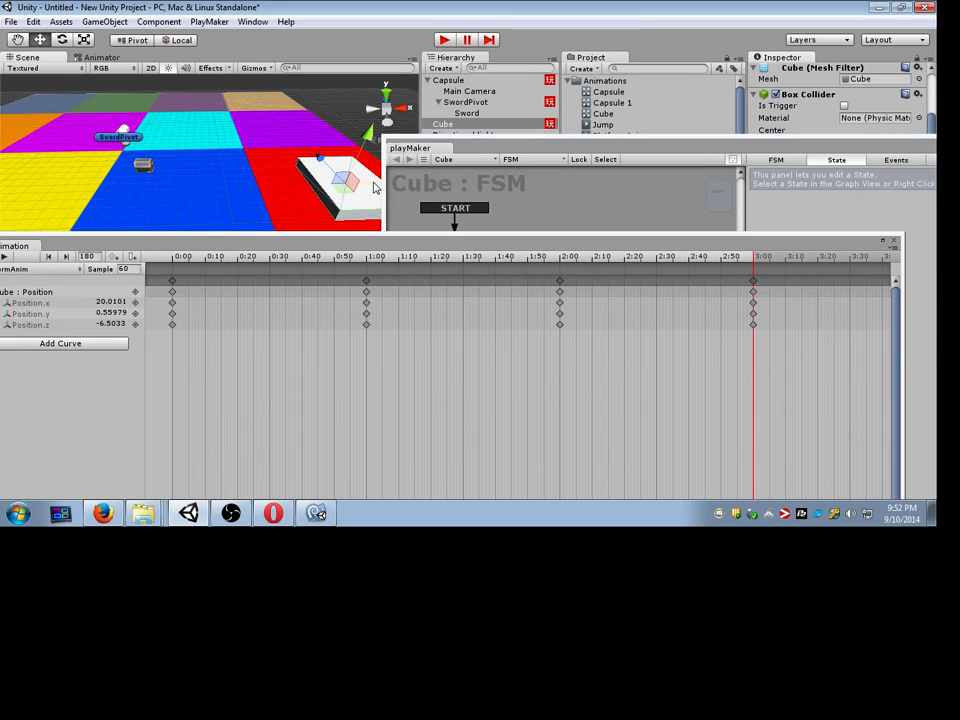
# Step: Try Position.x 7 on the 3:00 keyframe, compare it with the first keyframe, and preview the clip
pyautogui.click(172, 283)
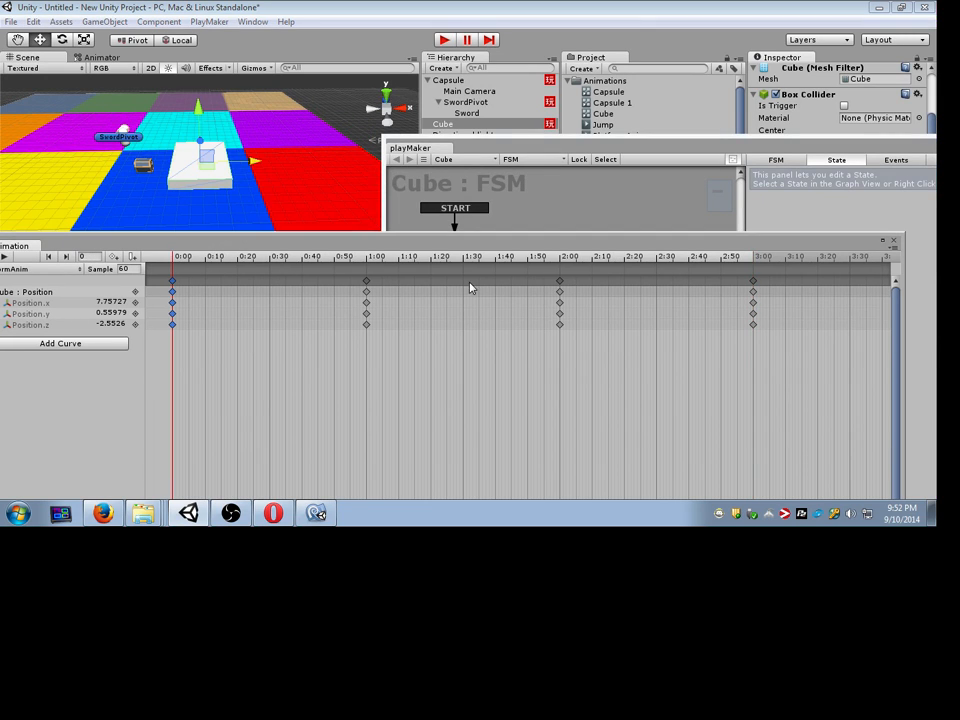
pyautogui.click(752, 281)
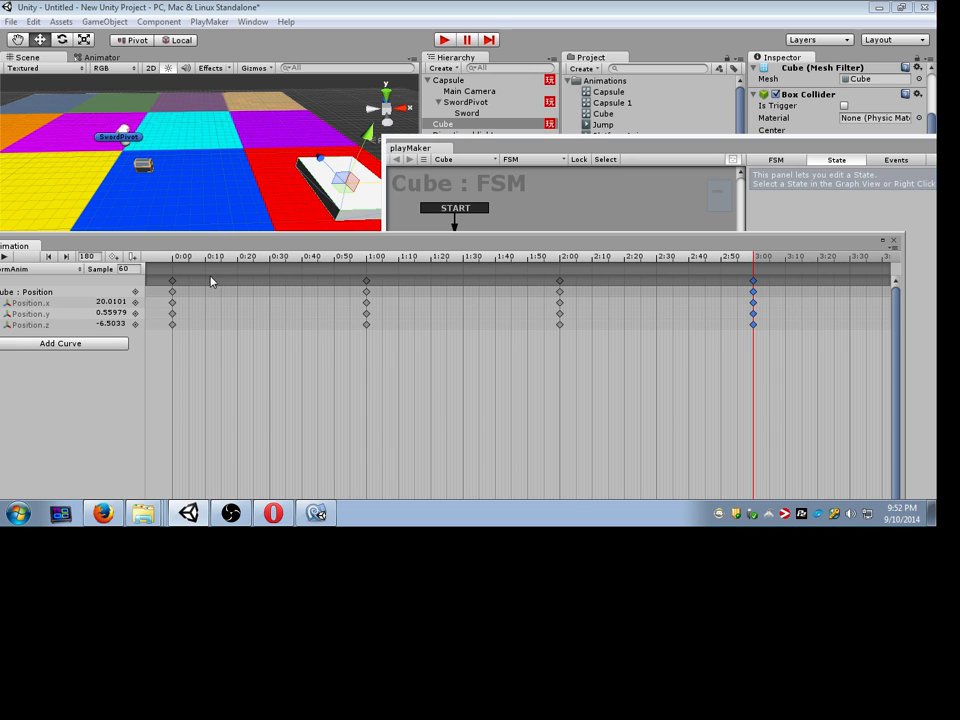
pyautogui.click(172, 283)
pyautogui.click(753, 283)
pyautogui.write('7')
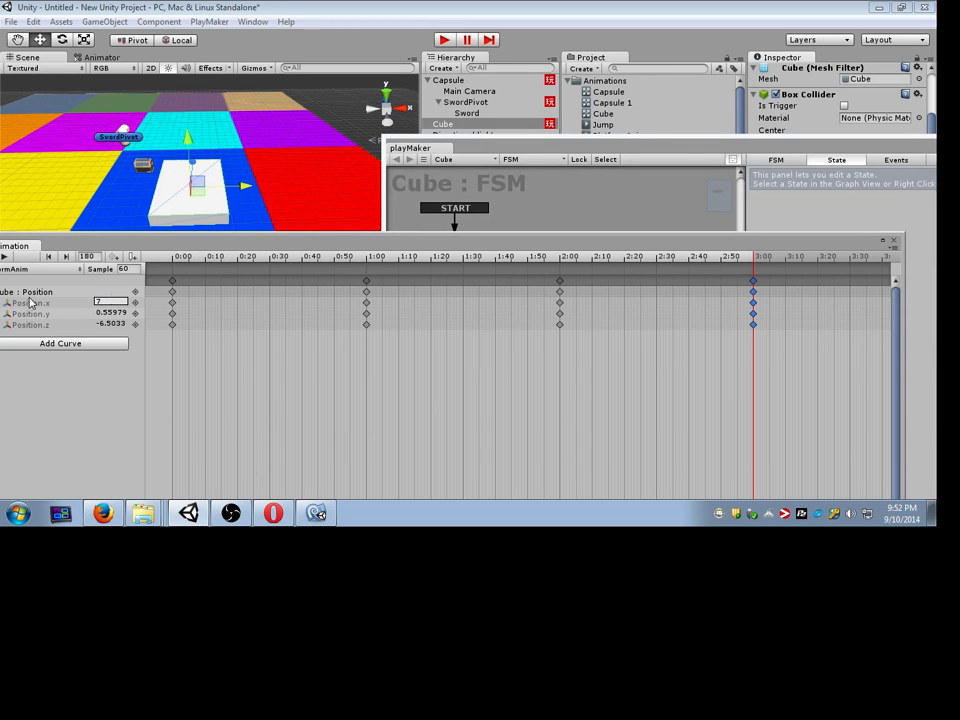
pyautogui.click(172, 292)
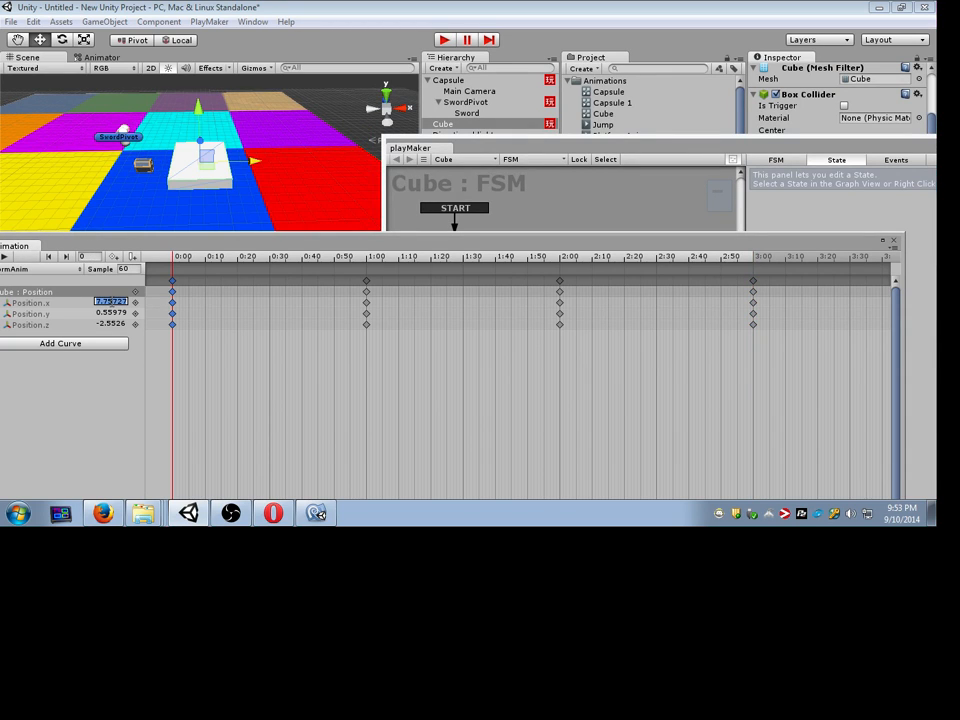
pyautogui.click(5, 257)
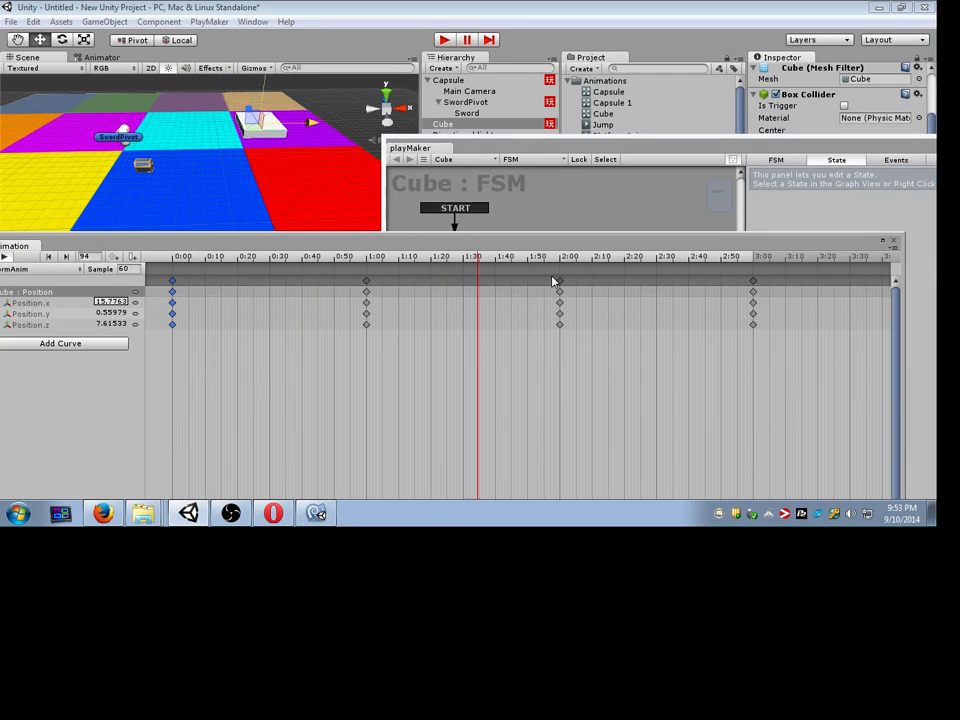
# Step: Set Position.x of the 3:00 keyframe to 20 and preview the clip again
pyautogui.click(753, 282)
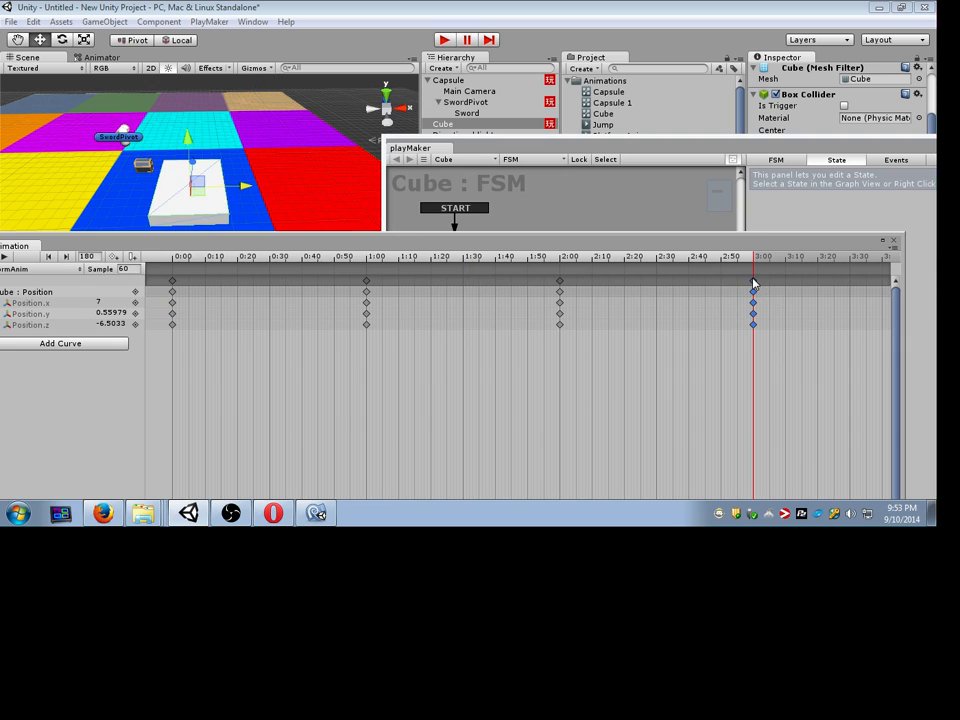
pyautogui.click(561, 282)
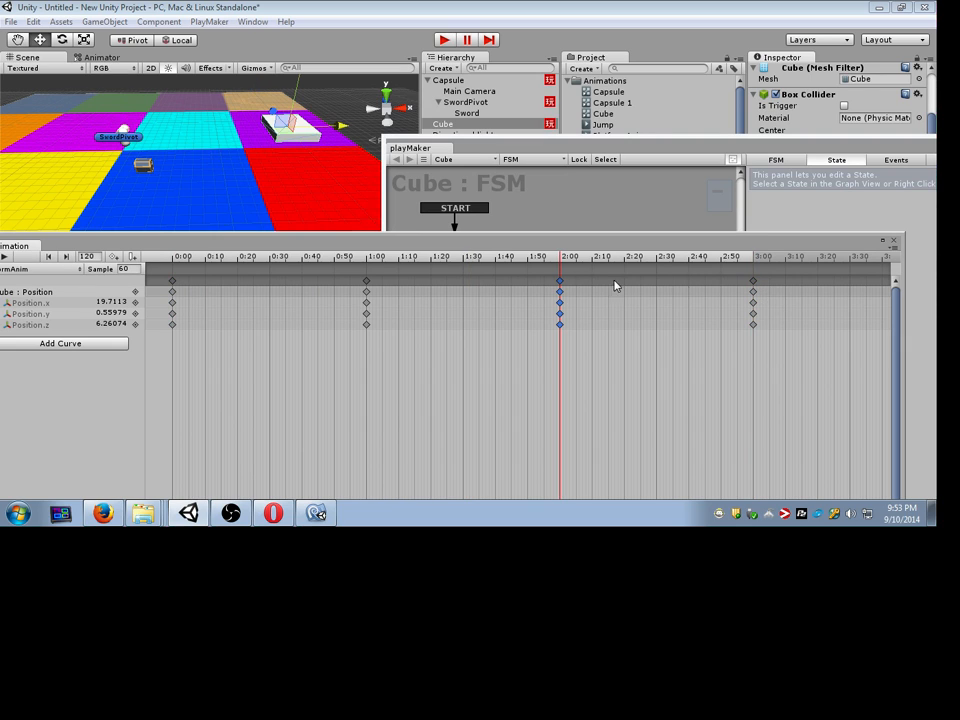
pyautogui.click(752, 282)
pyautogui.write('20')
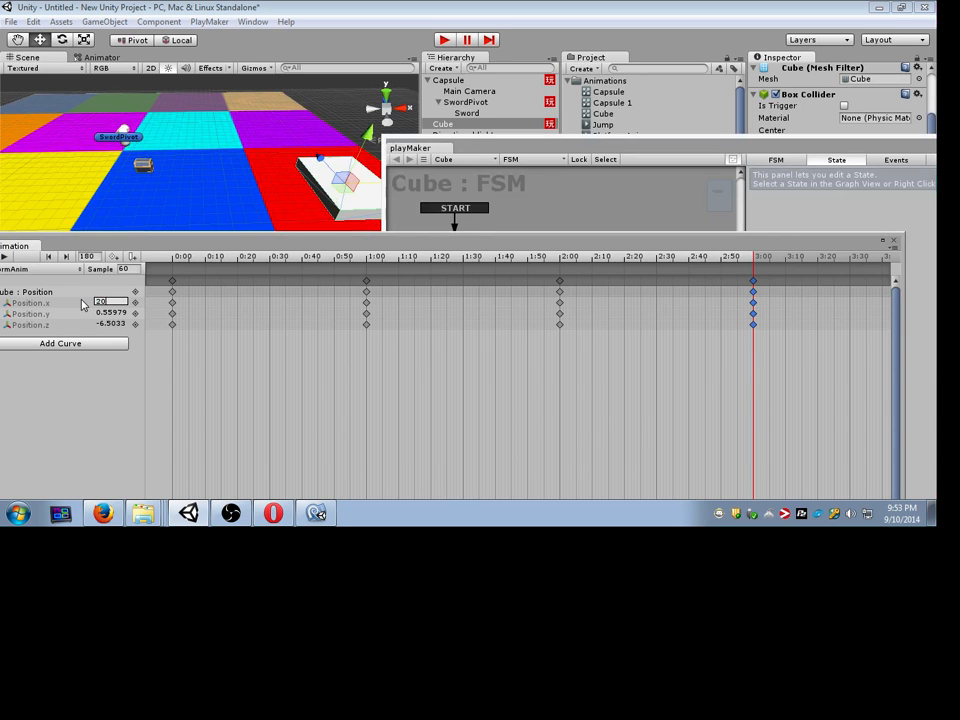
pyautogui.click(5, 257)
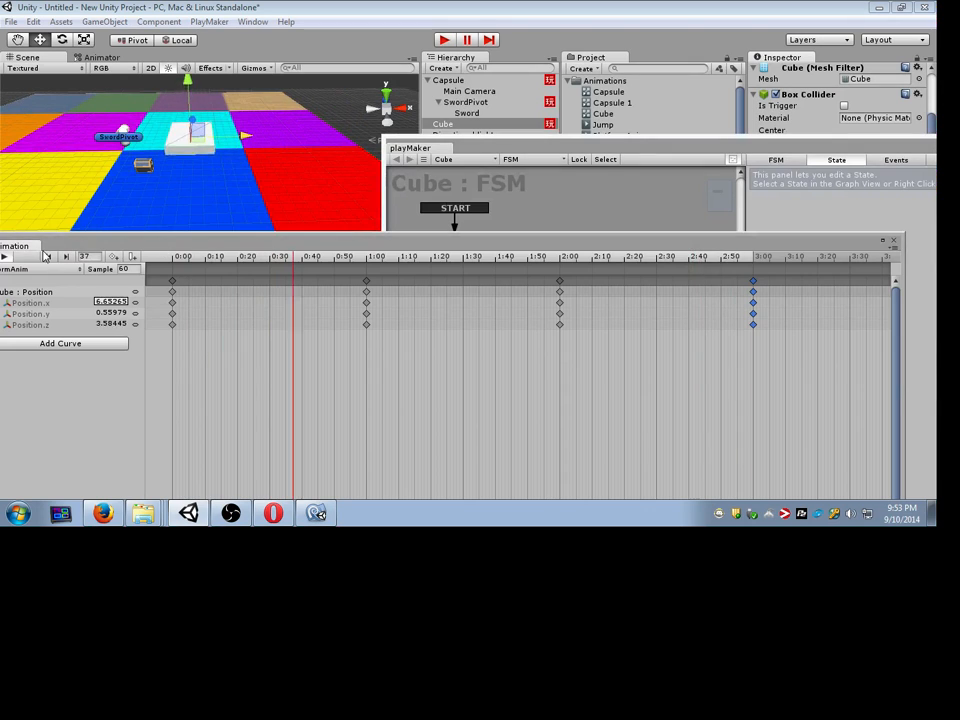
# Step: Move the Cube along X back onto the blue tile at the 4:00 mark of PlatformAnim
pyautogui.scroll(-3, 368, 254)
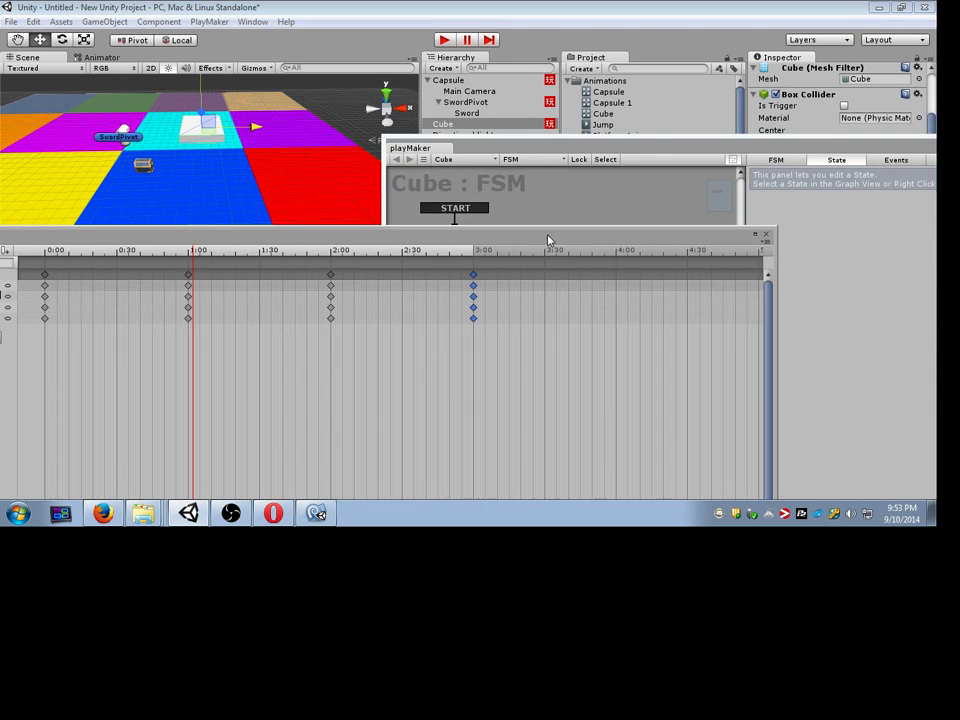
pyautogui.click(690, 250)
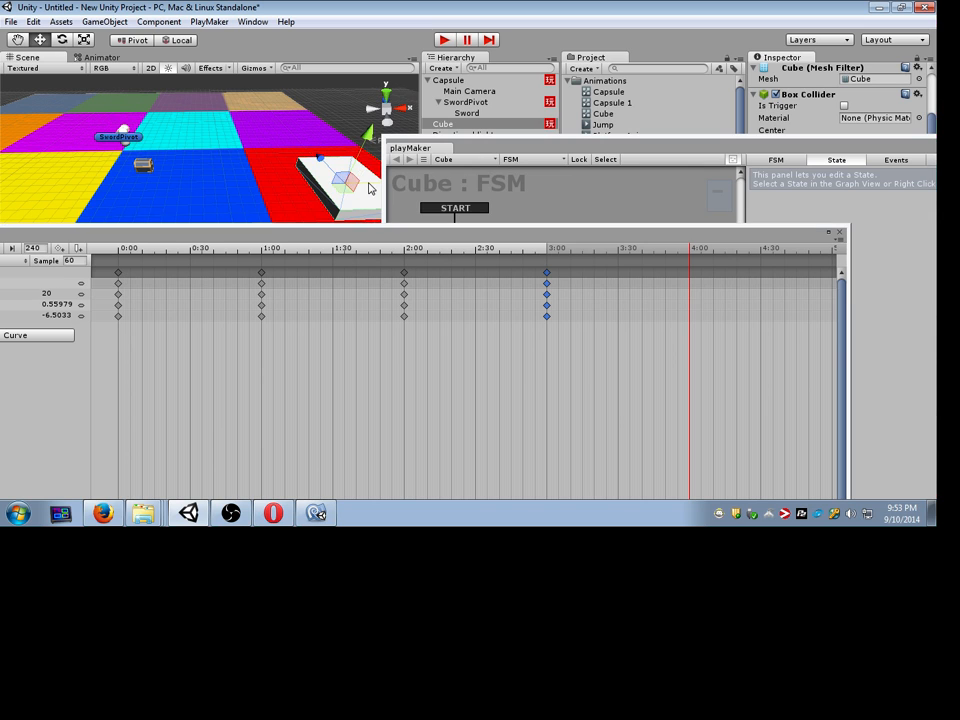
pyautogui.moveTo(362, 190); pyautogui.dragTo(216, 188)
# Step: Set Position.x to 7 on both the 0:00 and 4:00 keyframes
pyautogui.click(211, 274)
pyautogui.click(150, 284)
pyautogui.write('7')
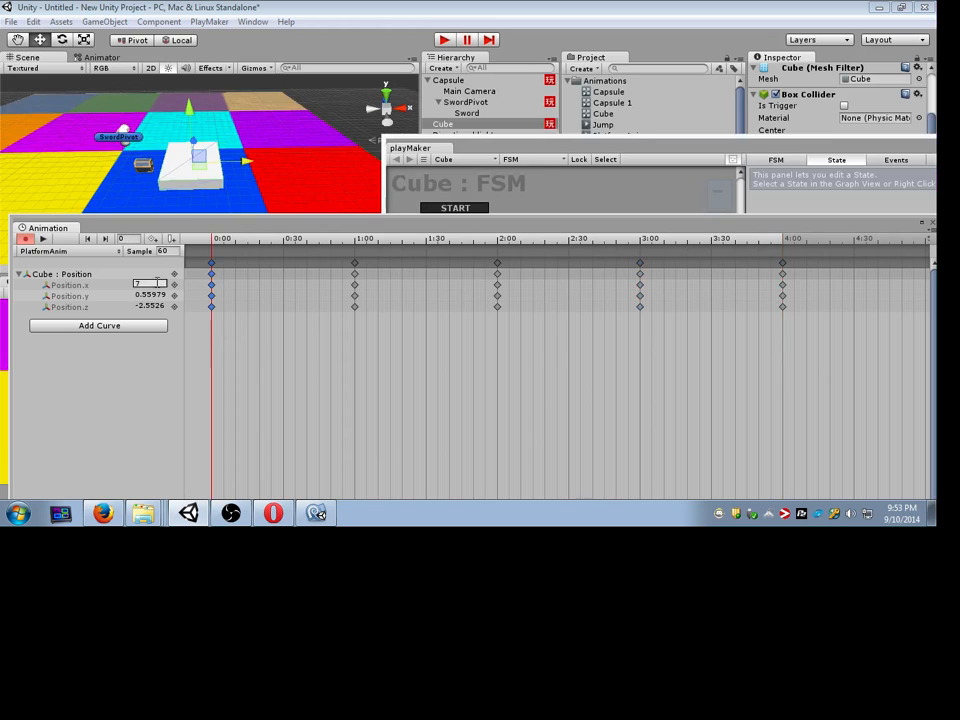
pyautogui.click(113, 277)
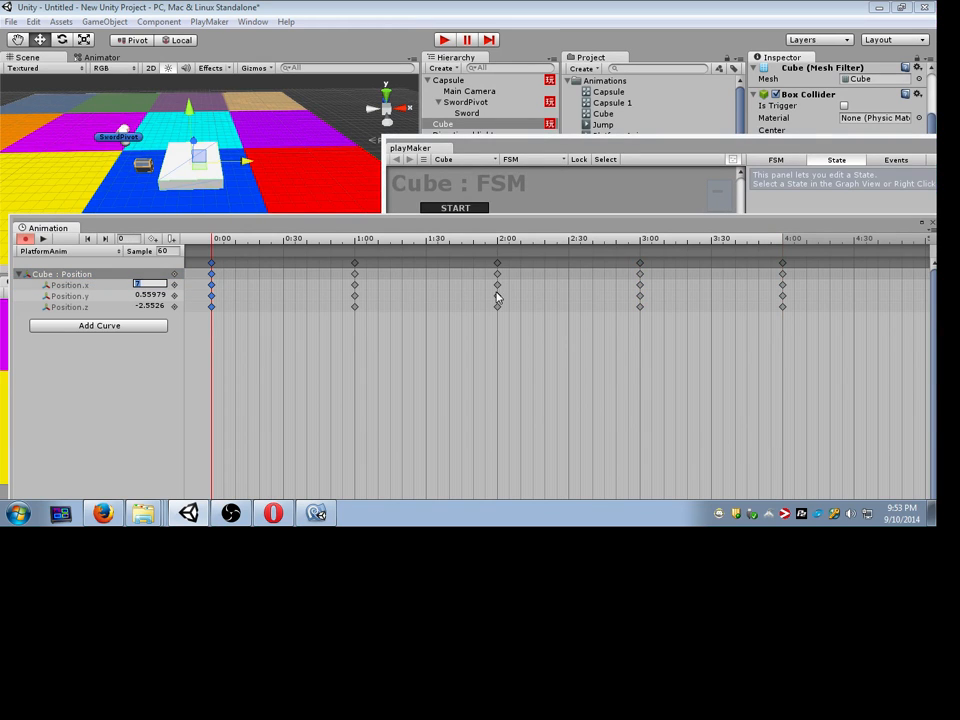
pyautogui.click(782, 265)
pyautogui.click(152, 285)
pyautogui.write('7')
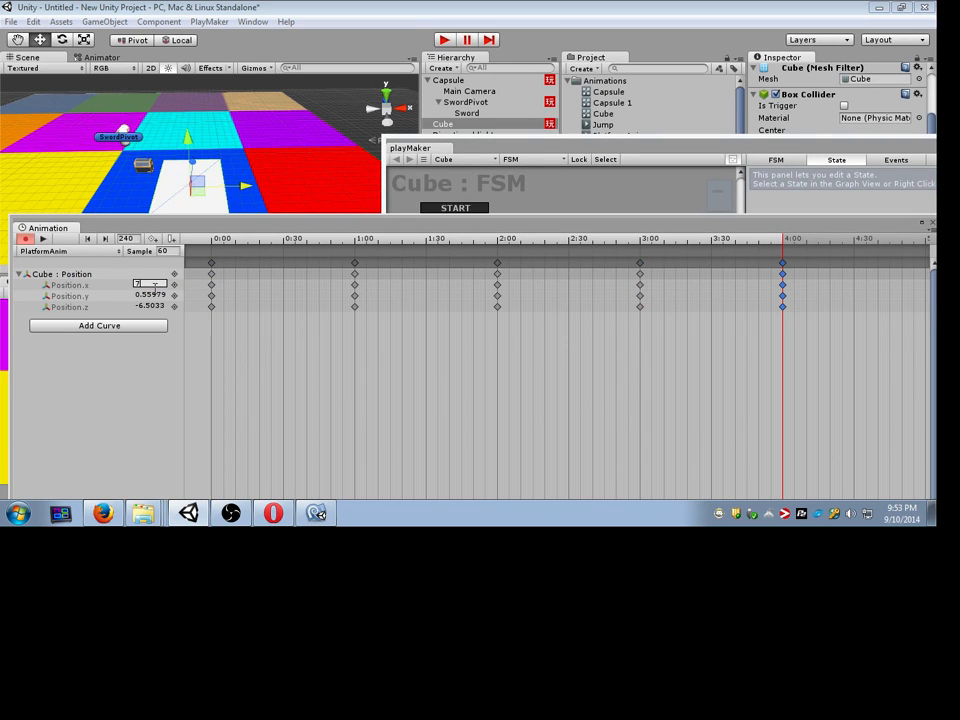
# Step: Copy the first keyframe's Position.z value, -2.5526, to the 4:00 keyframe so the loop closes
pyautogui.click(210, 273)
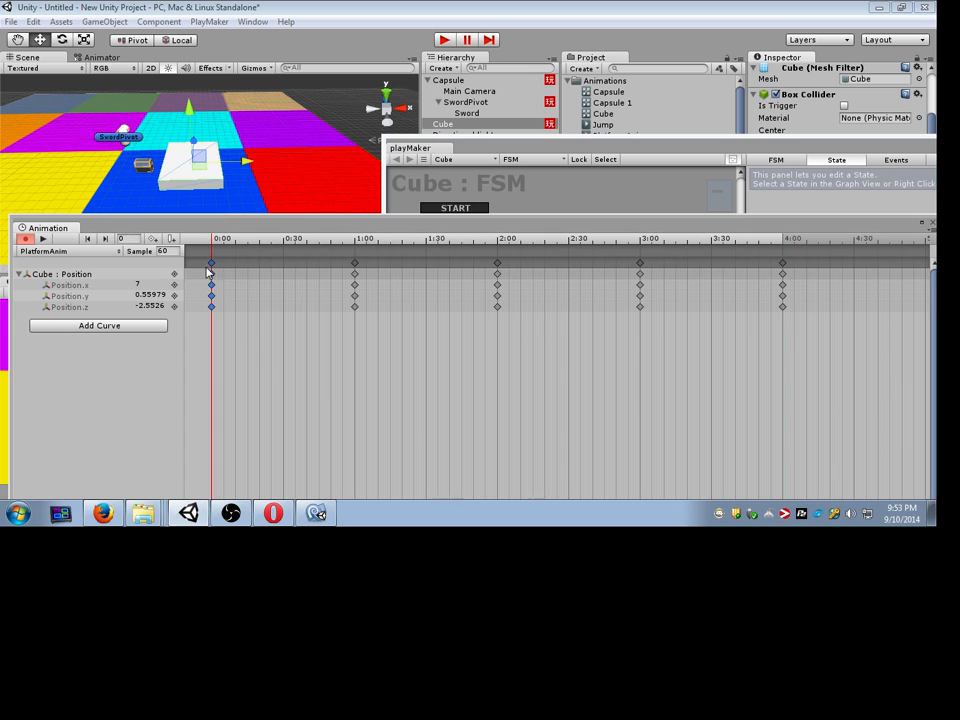
pyautogui.click(785, 265)
pyautogui.click(210, 264)
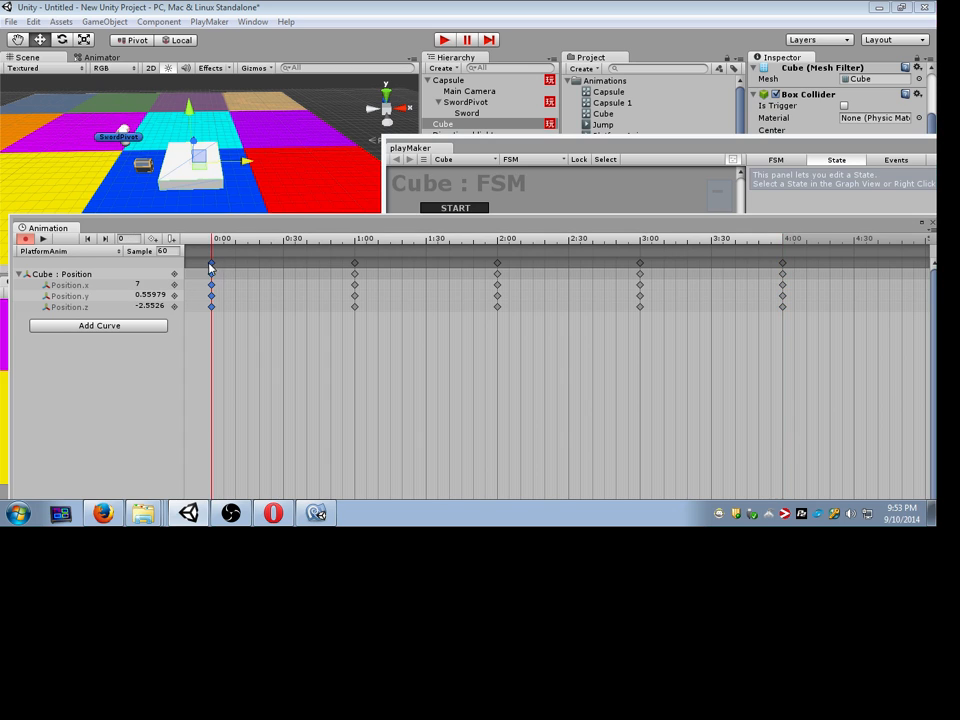
pyautogui.click(783, 273)
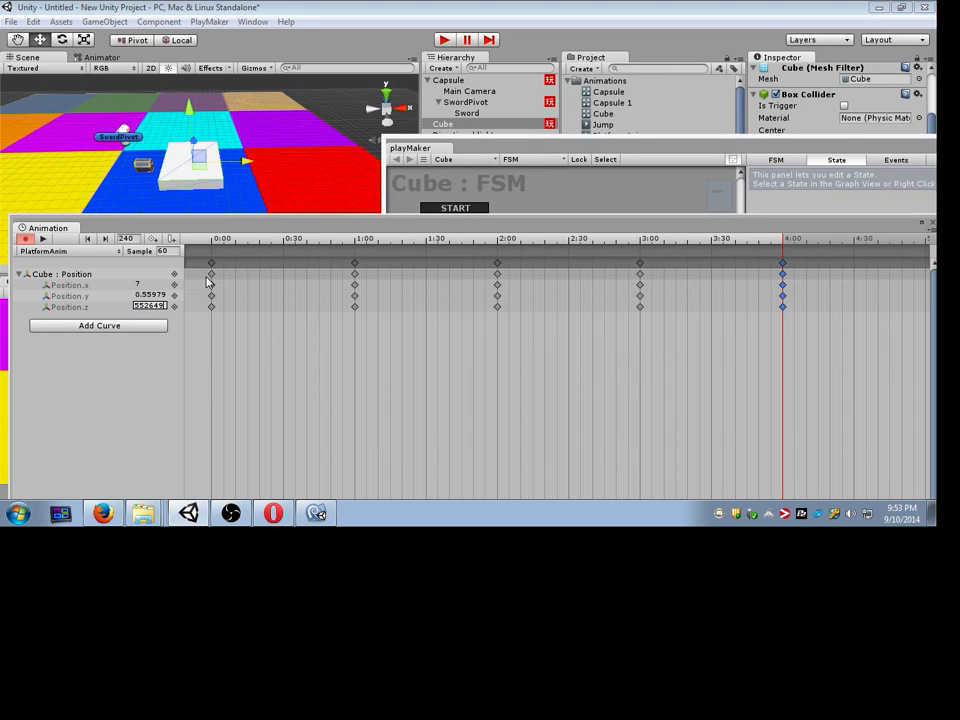
# Step: Preview PlatformAnim with both the Scene and Game views uncovered
pyautogui.moveTo(278, 231); pyautogui.dragTo(451, 211)
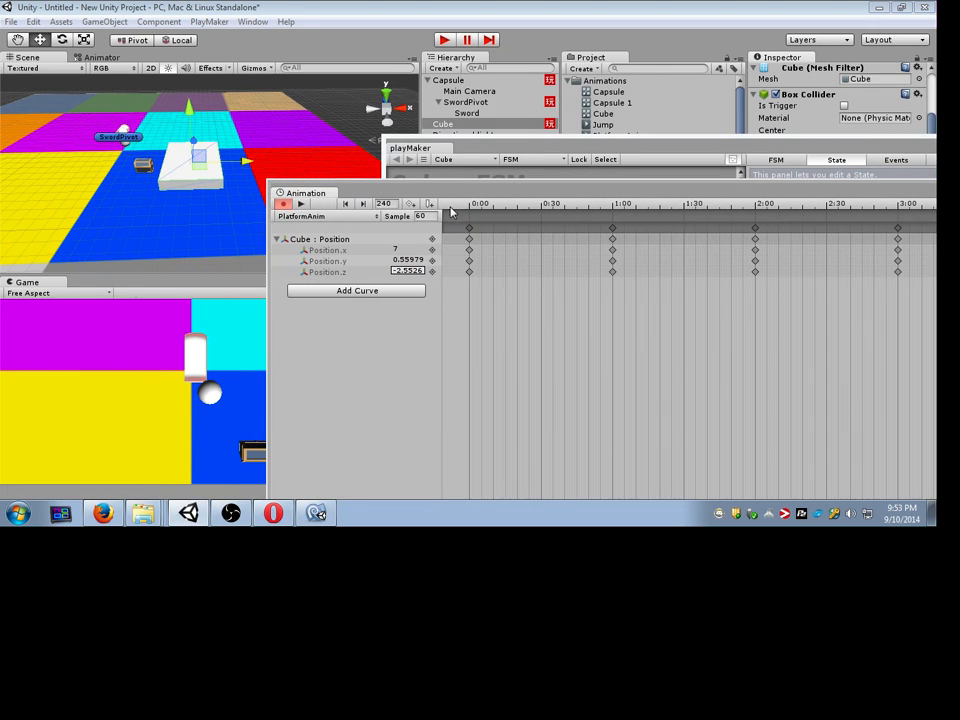
pyautogui.click(301, 203)
pyautogui.moveTo(372, 197); pyautogui.dragTo(503, 73)
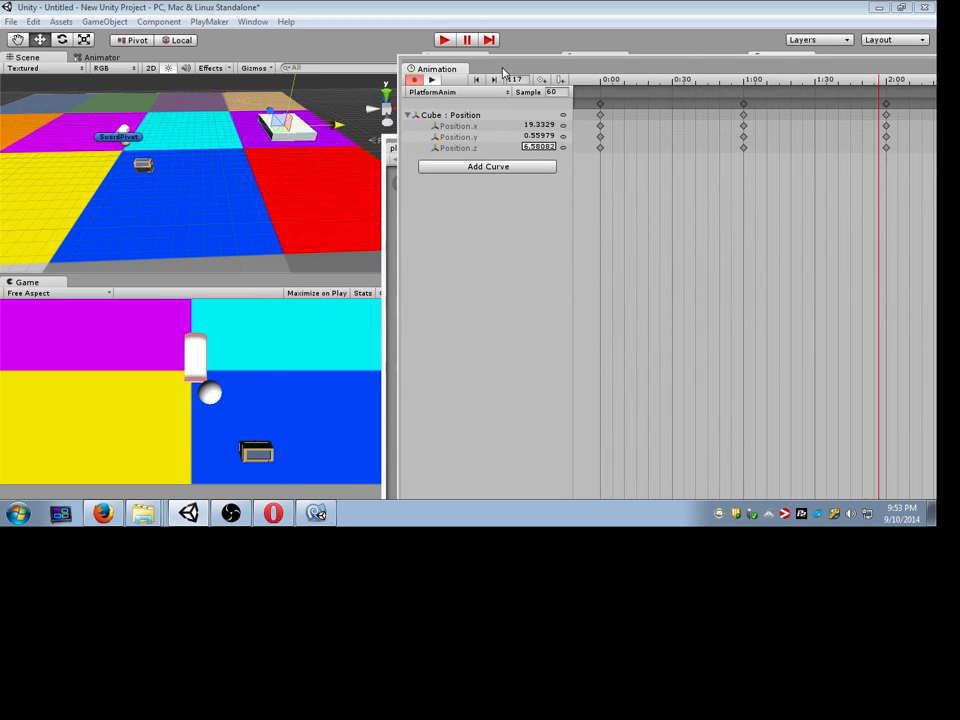
pyautogui.moveTo(503, 73); pyautogui.dragTo(510, 10)
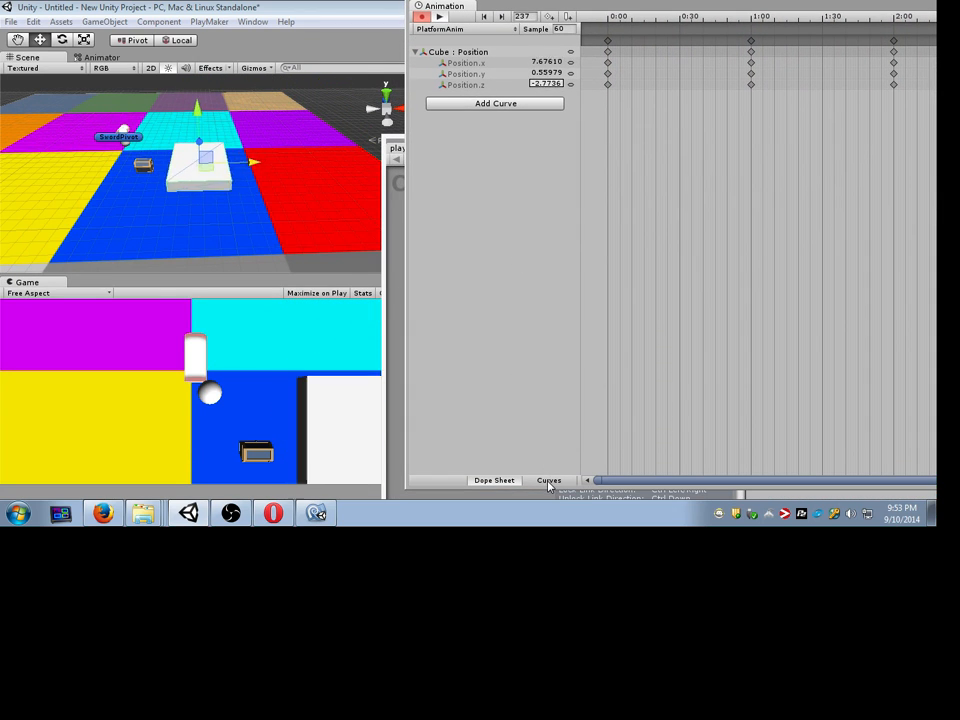
# Step: Show PlatformAnim as curves and frame the Cube's Position x, y and z curves beside the Scene view
pyautogui.click(549, 481)
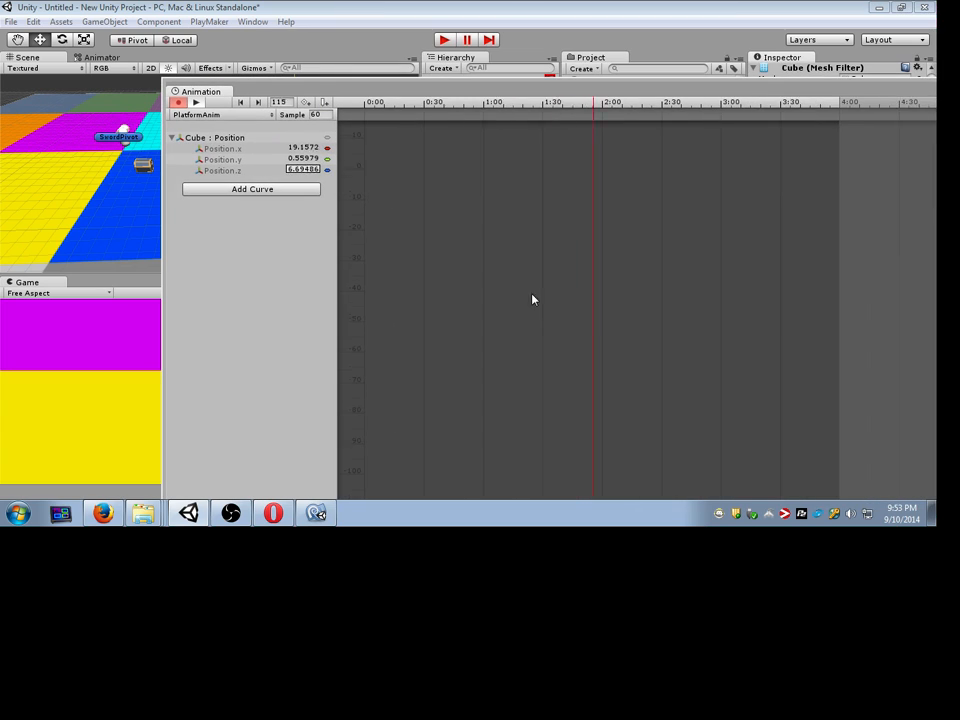
pyautogui.click(240, 139)
pyautogui.scroll(-6, 570, 298)
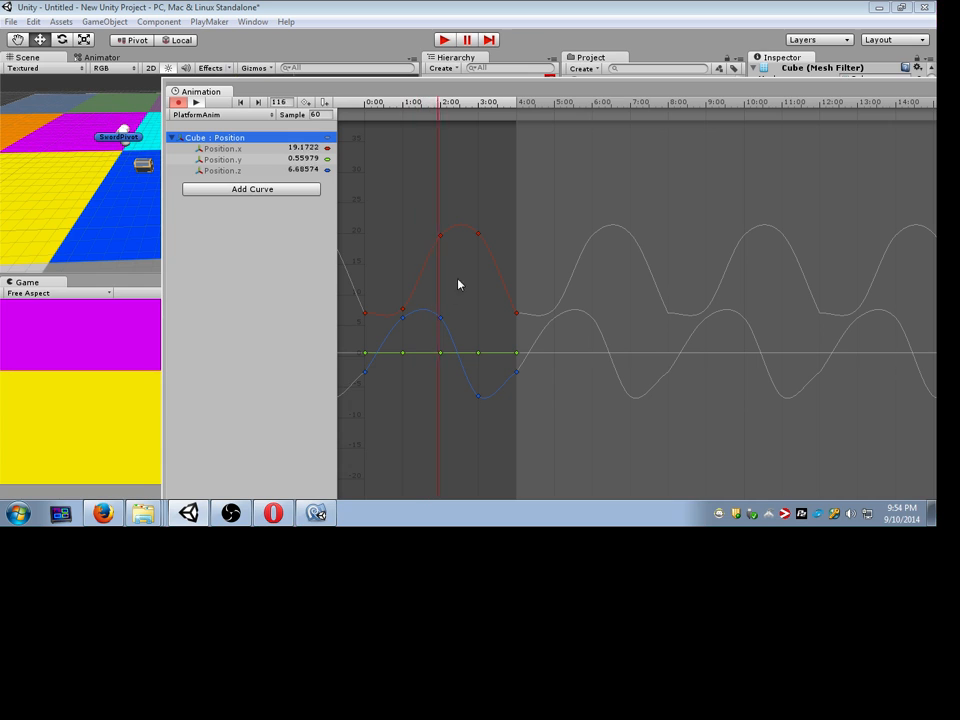
pyautogui.moveTo(436, 241); pyautogui.dragTo(493, 202, button='middle')
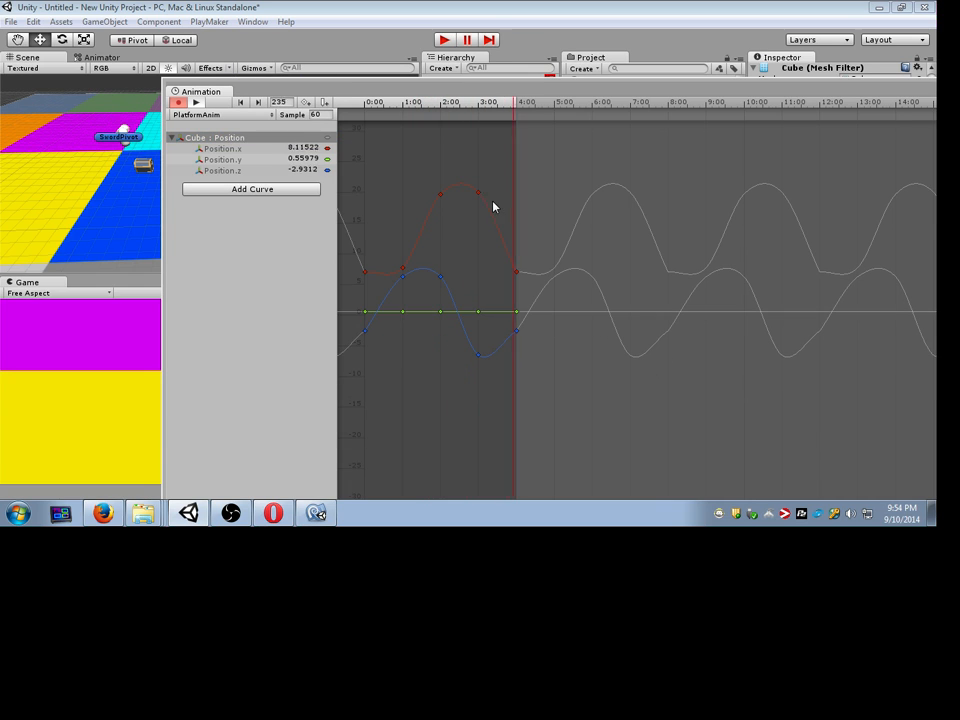
pyautogui.moveTo(464, 89); pyautogui.dragTo(596, 76)
pyautogui.scroll(12, 535, 206)
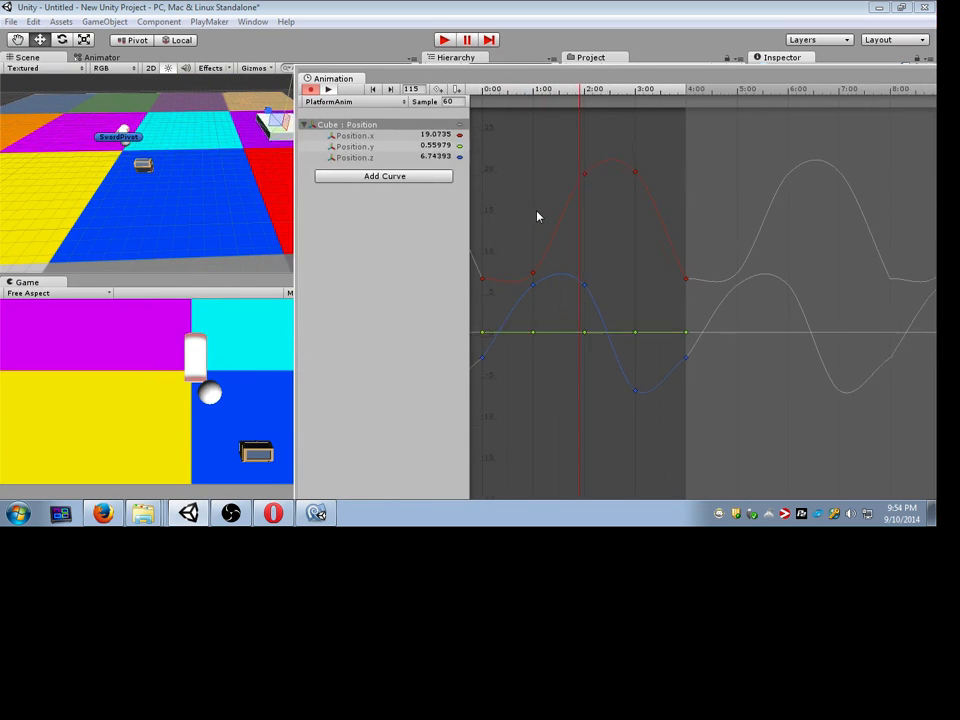
pyautogui.moveTo(510, 272); pyautogui.dragTo(528, 271, button='middle')
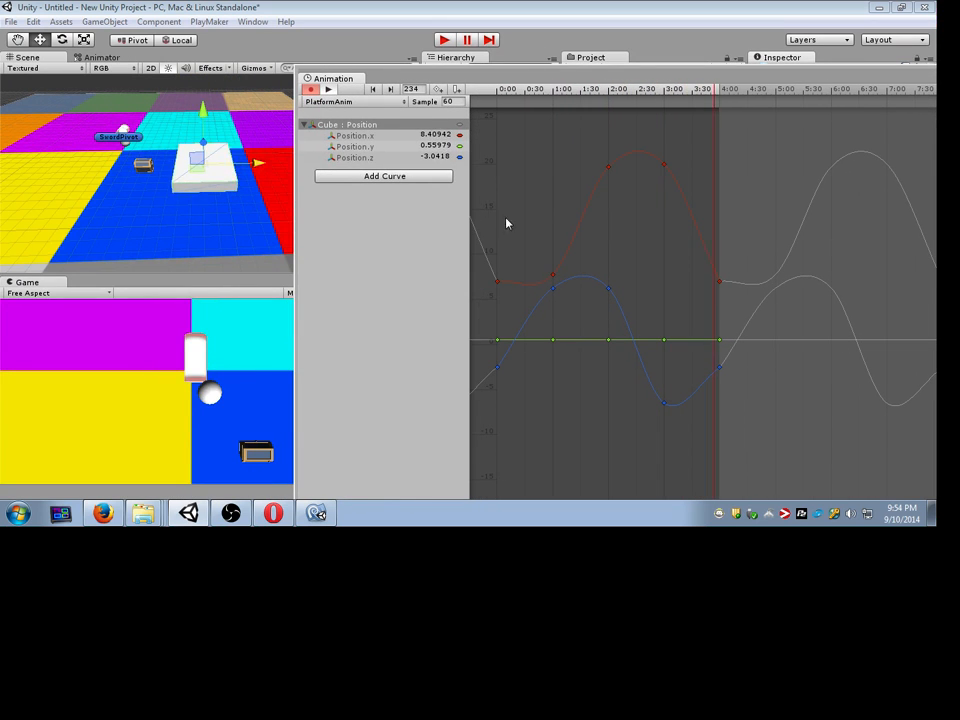
# Step: Select all keyframes of the Cube's position curves and switch their tangents to Free Smooth and finally to Flat
pyautogui.moveTo(506, 220); pyautogui.dragTo(564, 309)
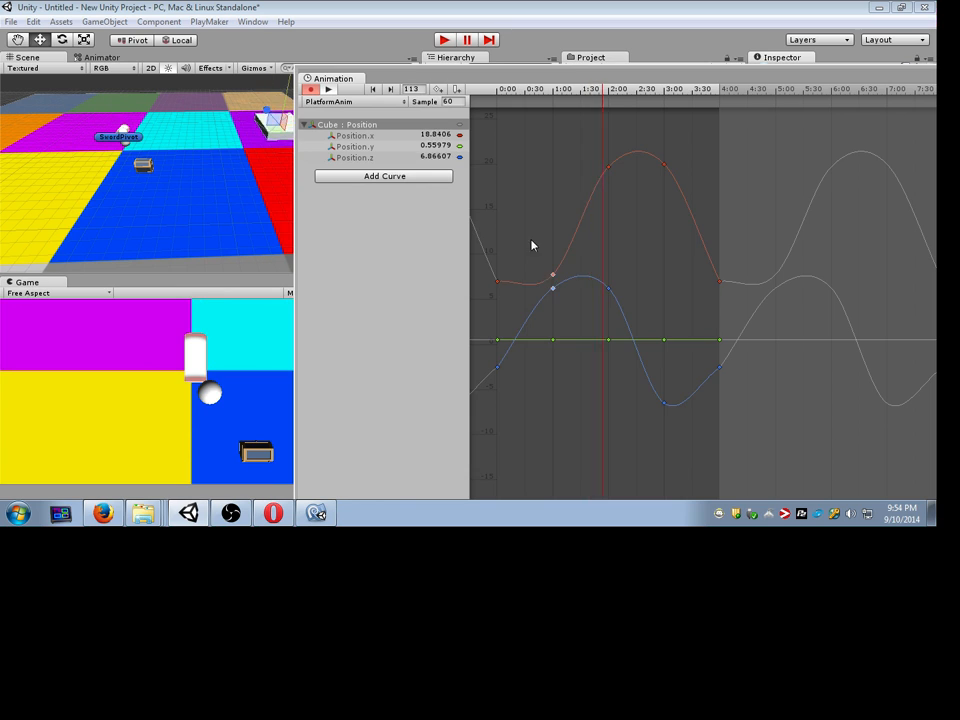
pyautogui.moveTo(531, 244); pyautogui.dragTo(598, 390)
pyautogui.moveTo(478, 126); pyautogui.dragTo(825, 476)
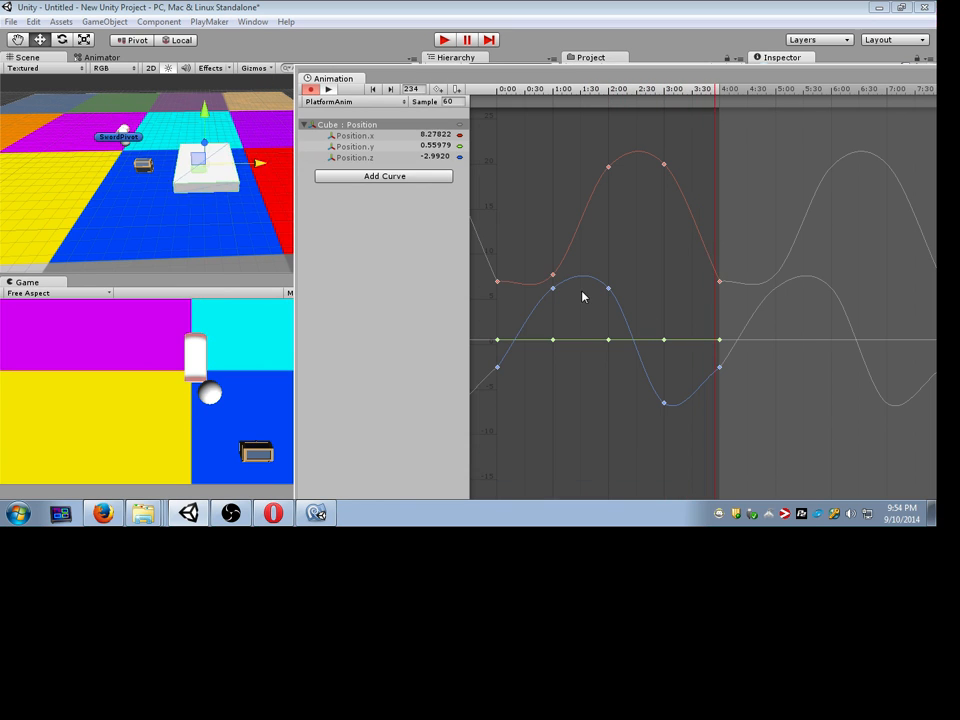
pyautogui.rightClick(553, 275)
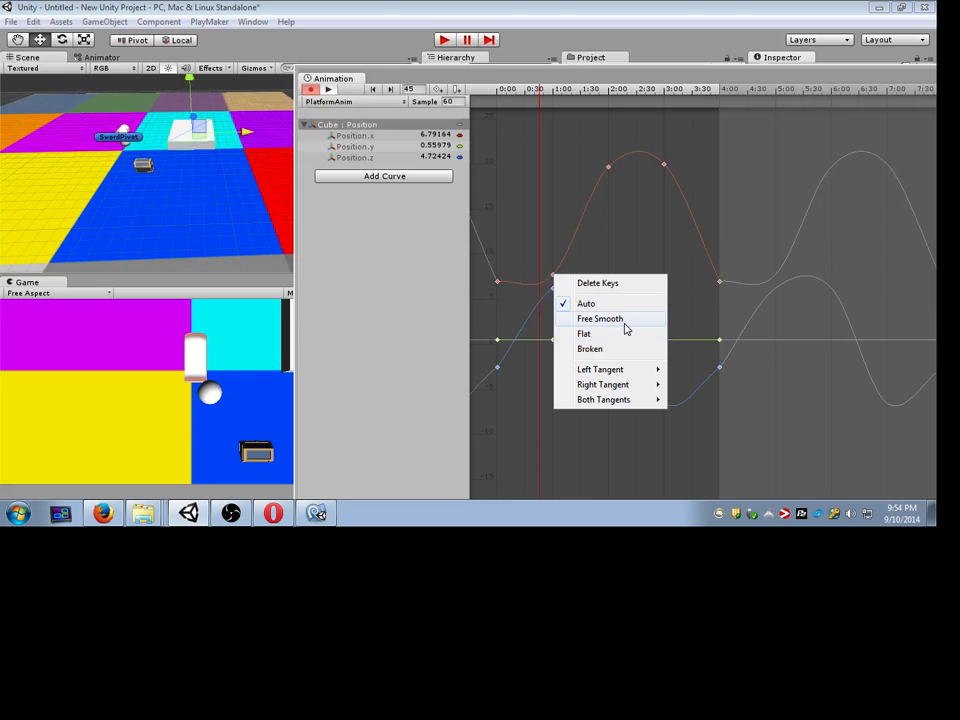
pyautogui.click(624, 320)
pyautogui.rightClick(555, 279)
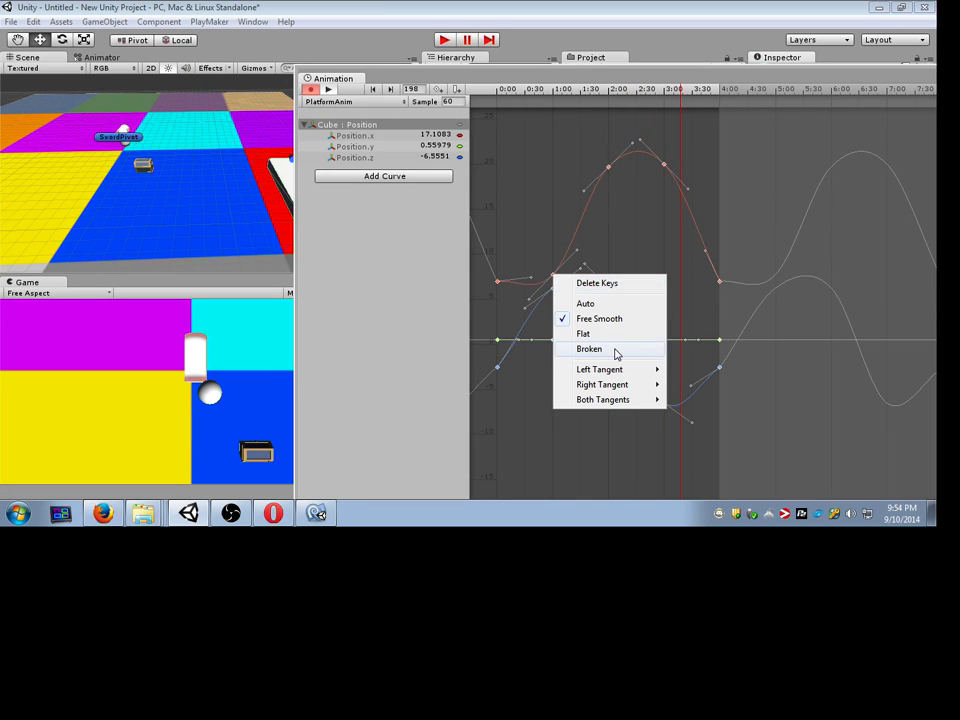
pyautogui.click(611, 336)
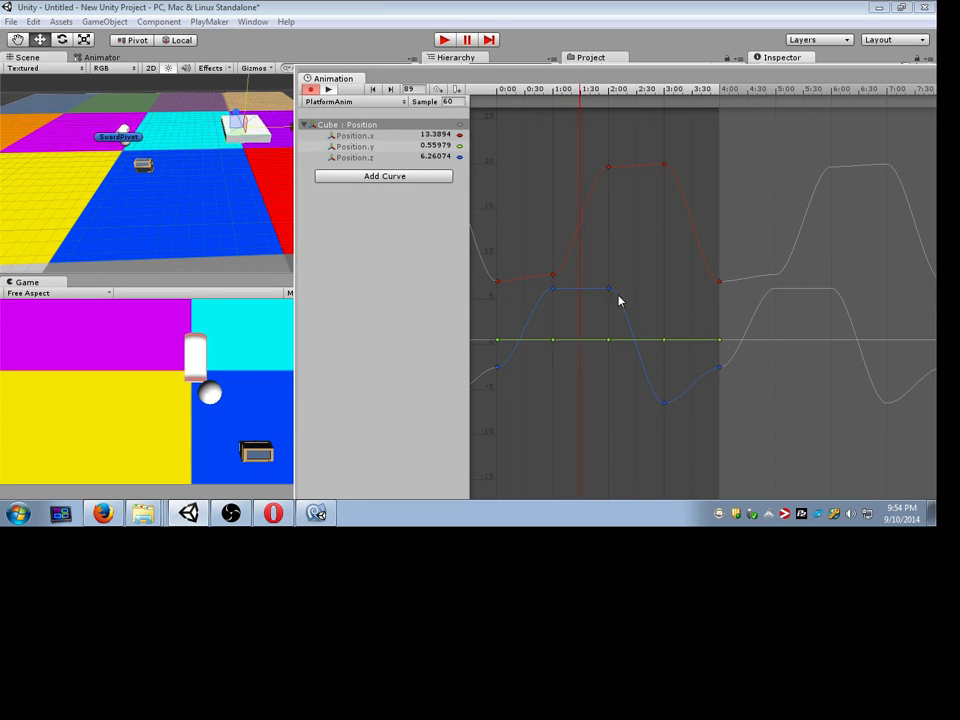
# Step: Tilt the tangents of the 2:00 Position.x and Position.z keyframes steeply so both curves overshoot around that mark
pyautogui.moveTo(583, 82); pyautogui.dragTo(737, 211)
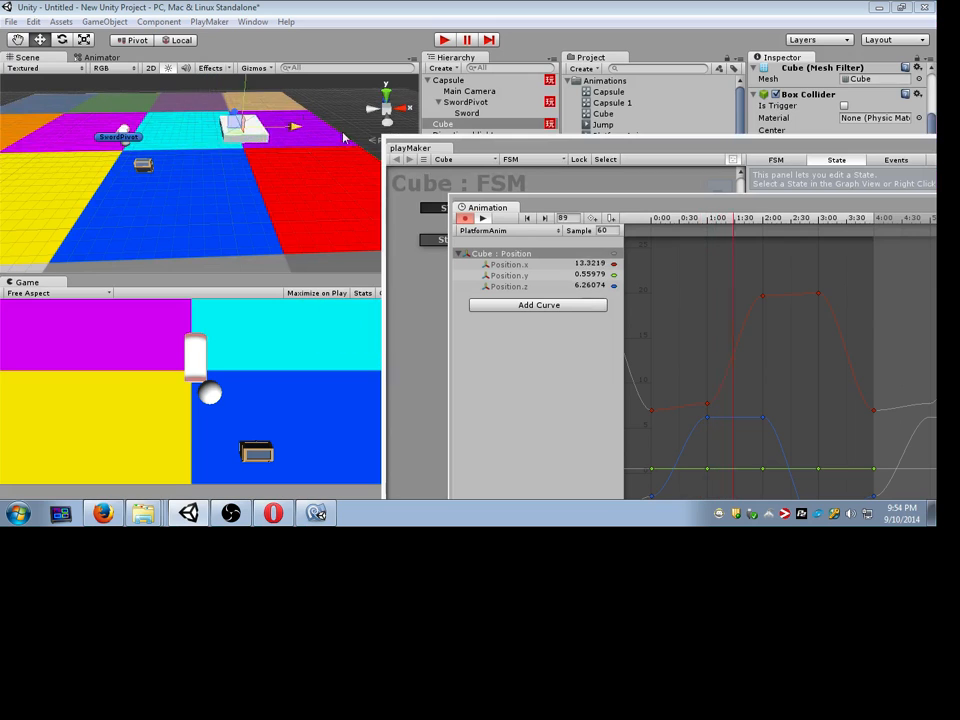
pyautogui.click(764, 297)
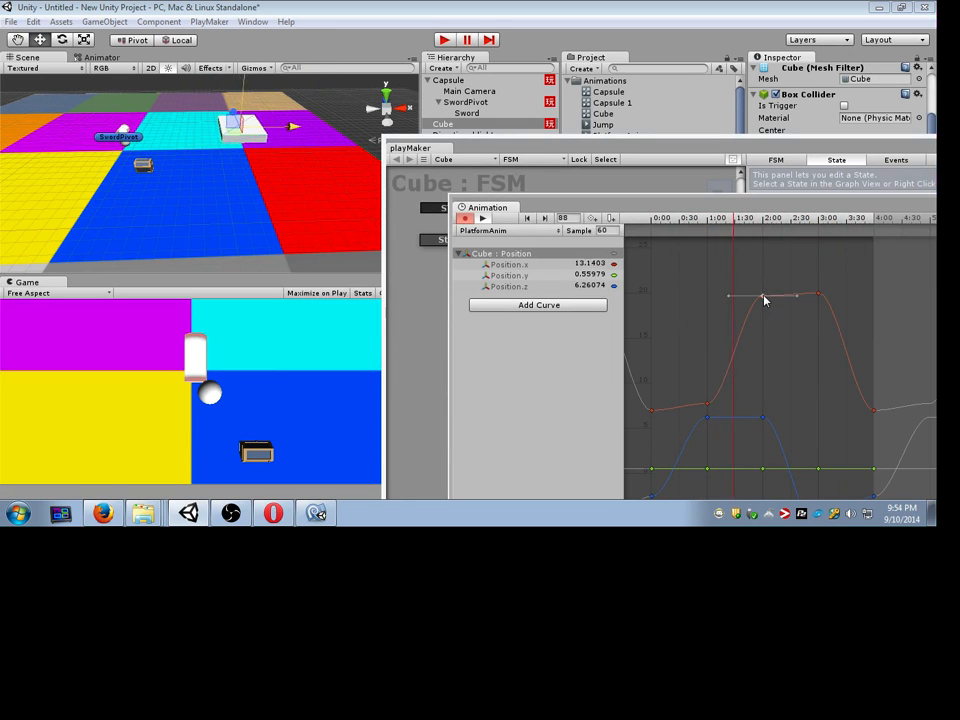
pyautogui.moveTo(730, 297); pyautogui.dragTo(755, 263)
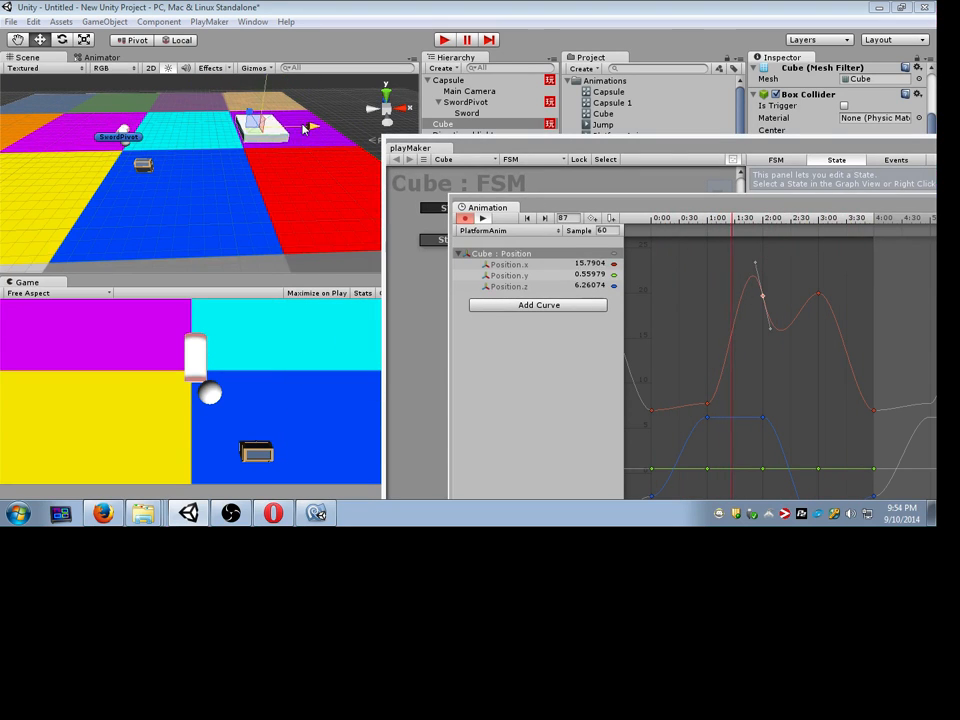
pyautogui.click(763, 418)
pyautogui.moveTo(731, 418); pyautogui.dragTo(761, 373)
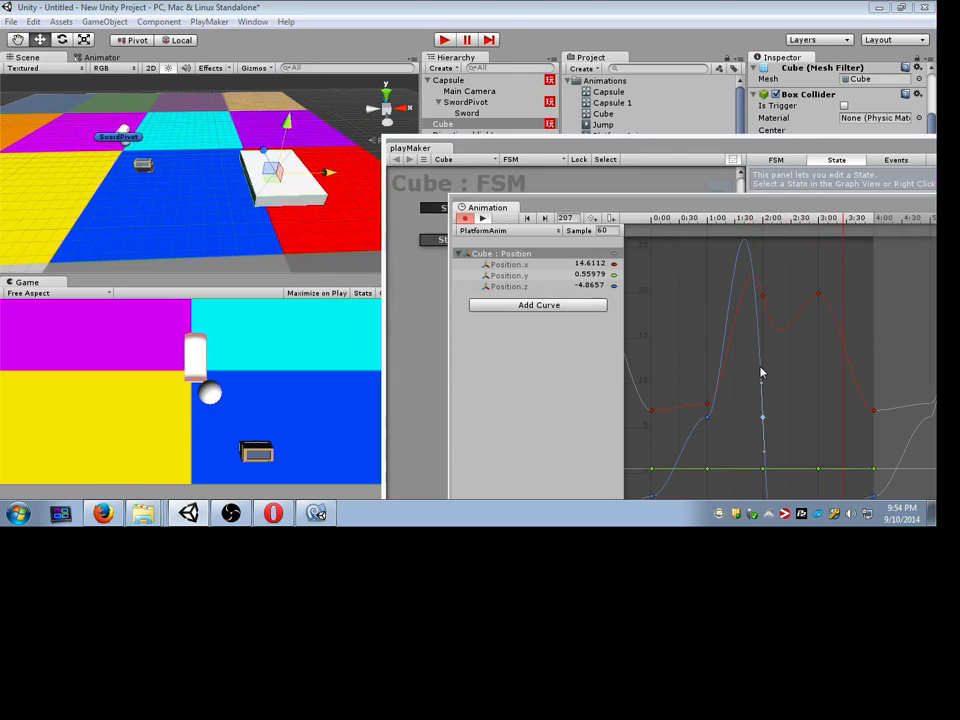
# Step: Examine the reshaped position curves and how they repeat beyond the 4:00 mark
pyautogui.scroll(-2, 788, 377)
pyautogui.scroll(-2, 786, 375)
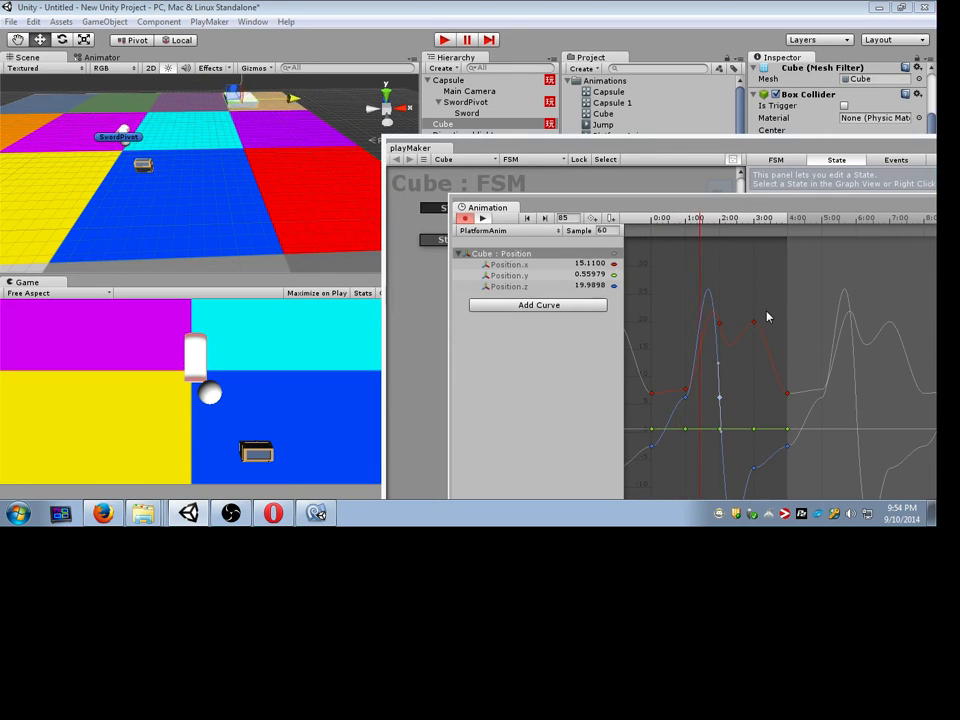
pyautogui.moveTo(750, 341); pyautogui.dragTo(685, 284, button='middle')
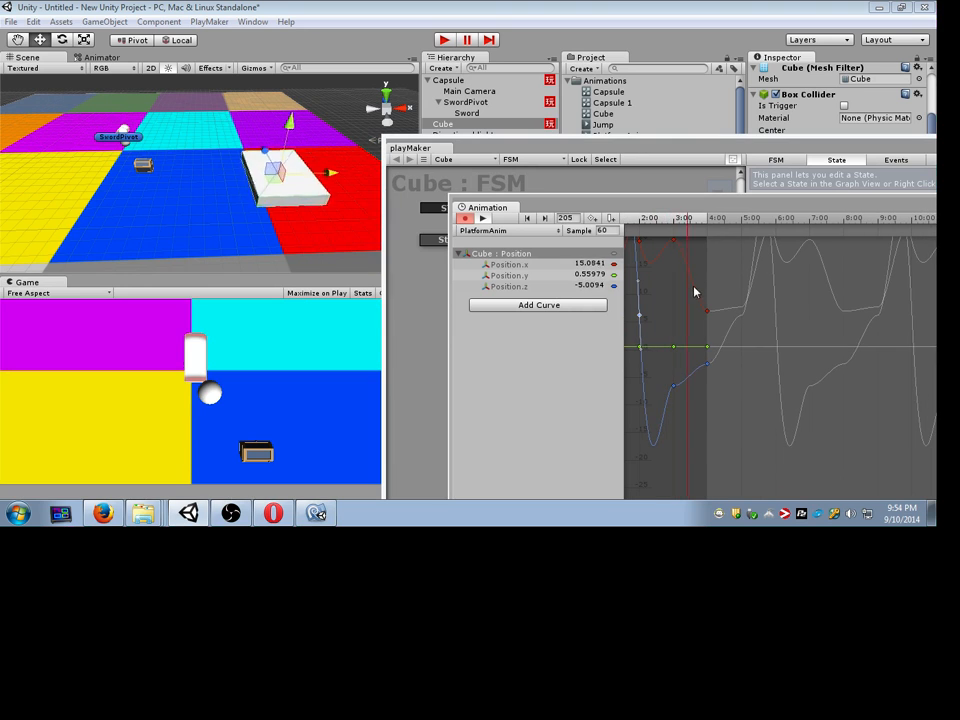
pyautogui.moveTo(743, 209); pyautogui.dragTo(661, 205)
pyautogui.scroll(-2, 692, 290)
pyautogui.moveTo(687, 338); pyautogui.dragTo(655, 440, button='middle')
pyautogui.scroll(-8, 680, 402)
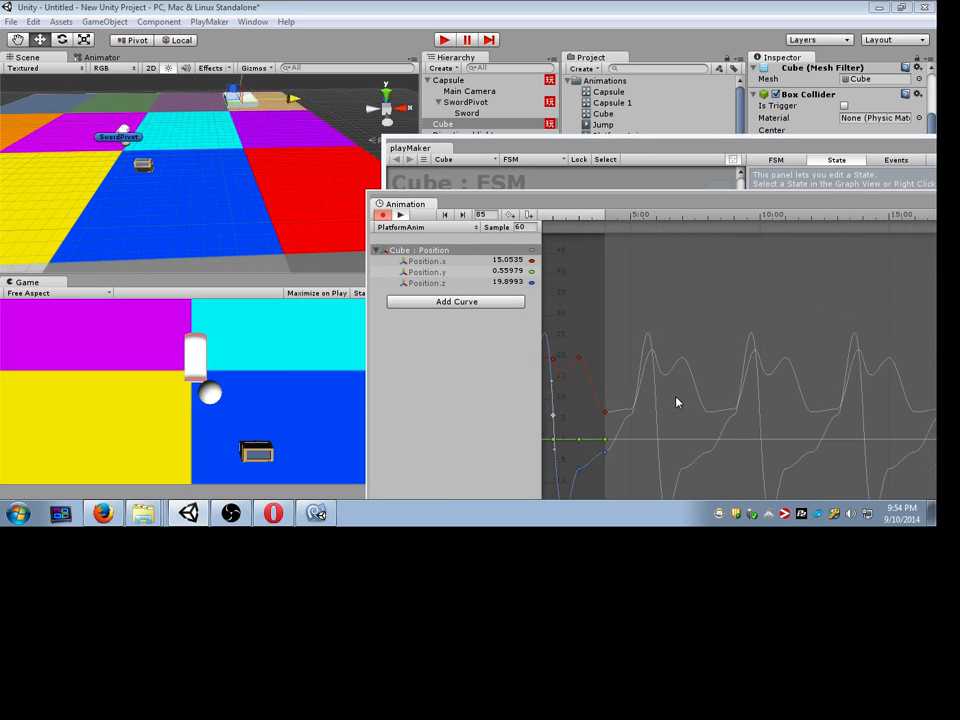
pyautogui.scroll(5, 609, 356)
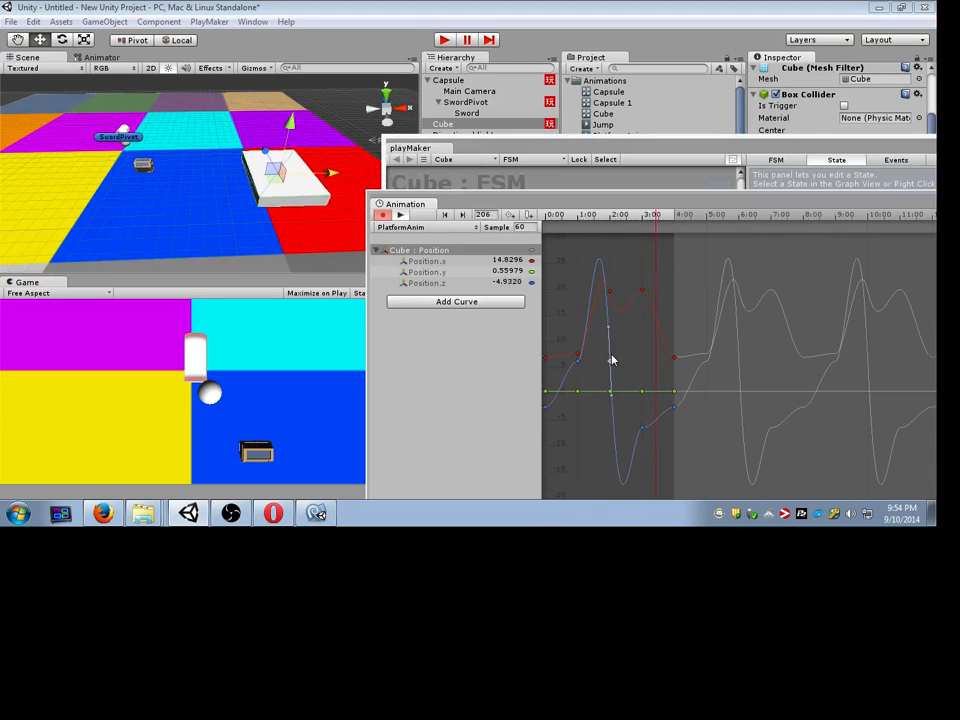
pyautogui.scroll(-1, 589, 317)
pyautogui.moveTo(635, 317); pyautogui.dragTo(662, 349, button='middle')
pyautogui.scroll(3, 628, 321)
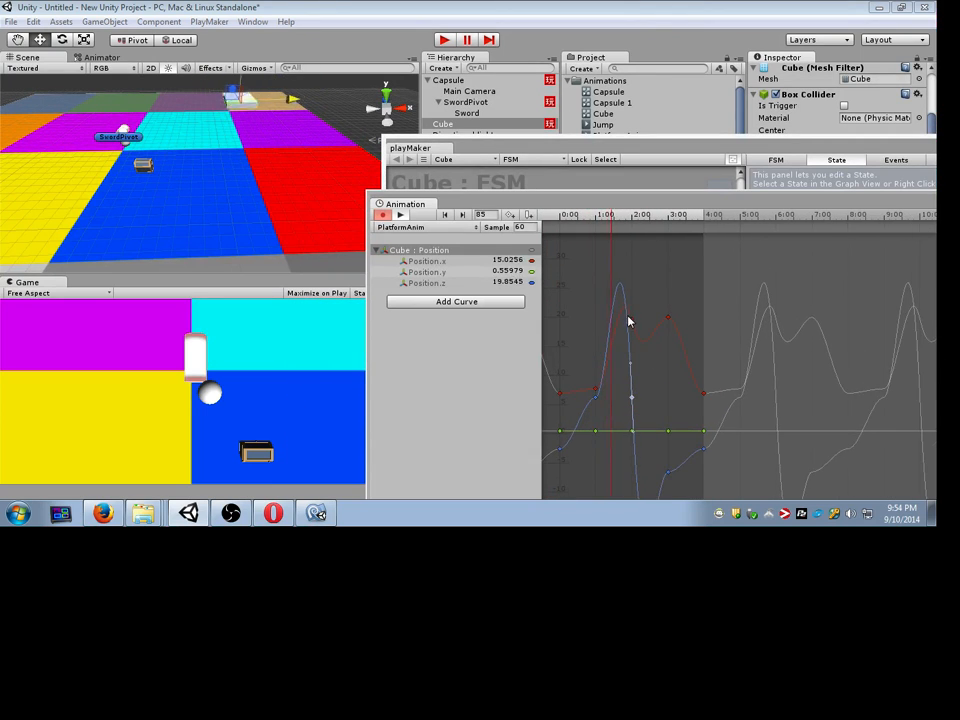
# Step: Set the 2:00 Position.x keyframe's tangent to Flat and lower the 3:00 keyframe level with it
pyautogui.moveTo(622, 308)
pyautogui.mouseDown()
pyautogui.moveTo(699, 349)
pyautogui.moveTo(615, 299)
pyautogui.moveTo(634, 296)
pyautogui.mouseUp()
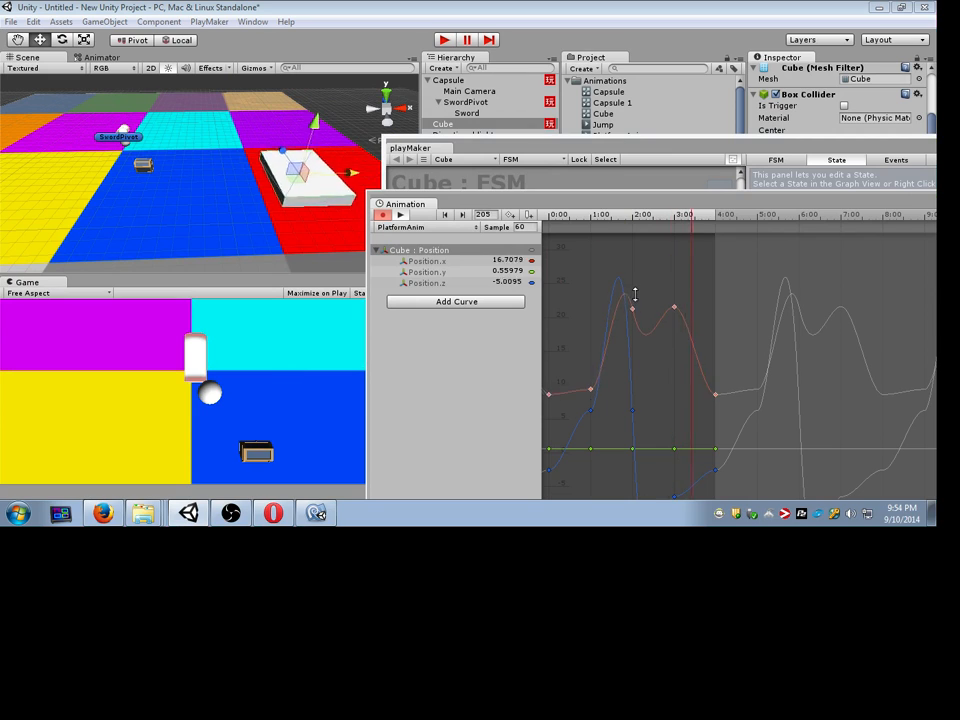
pyautogui.click(673, 307)
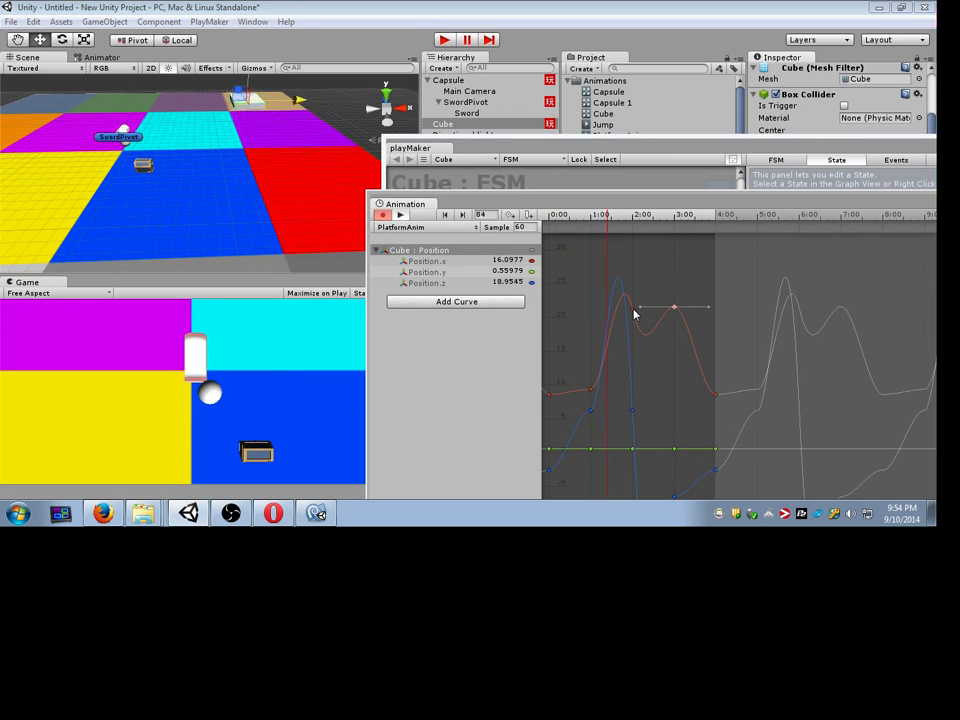
pyautogui.rightClick(633, 313)
pyautogui.click(668, 366)
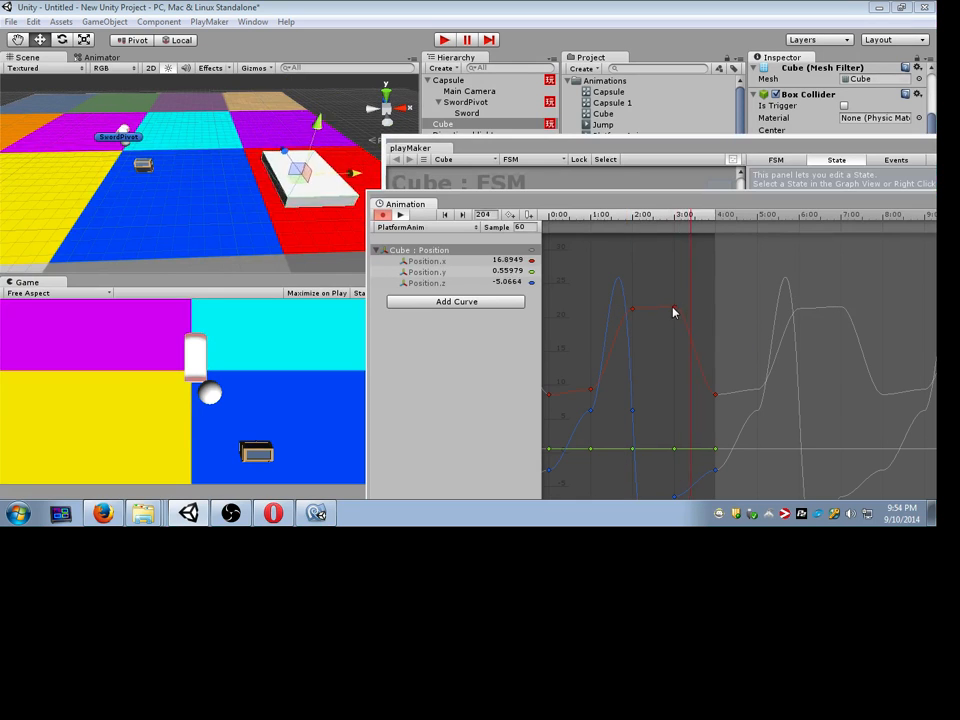
pyautogui.moveTo(674, 307); pyautogui.dragTo(675, 310)
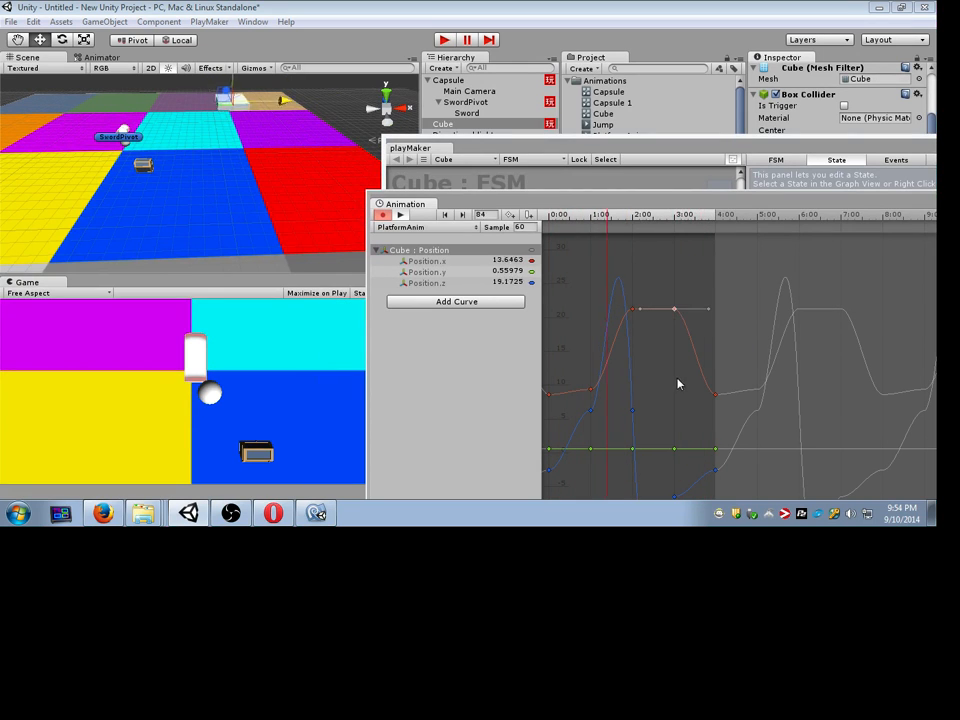
# Step: Turn the Position.z tangent at the 3:00 keyframe past vertical so the curve changes in abrupt steps
pyautogui.moveTo(656, 389); pyautogui.dragTo(668, 285, button='middle')
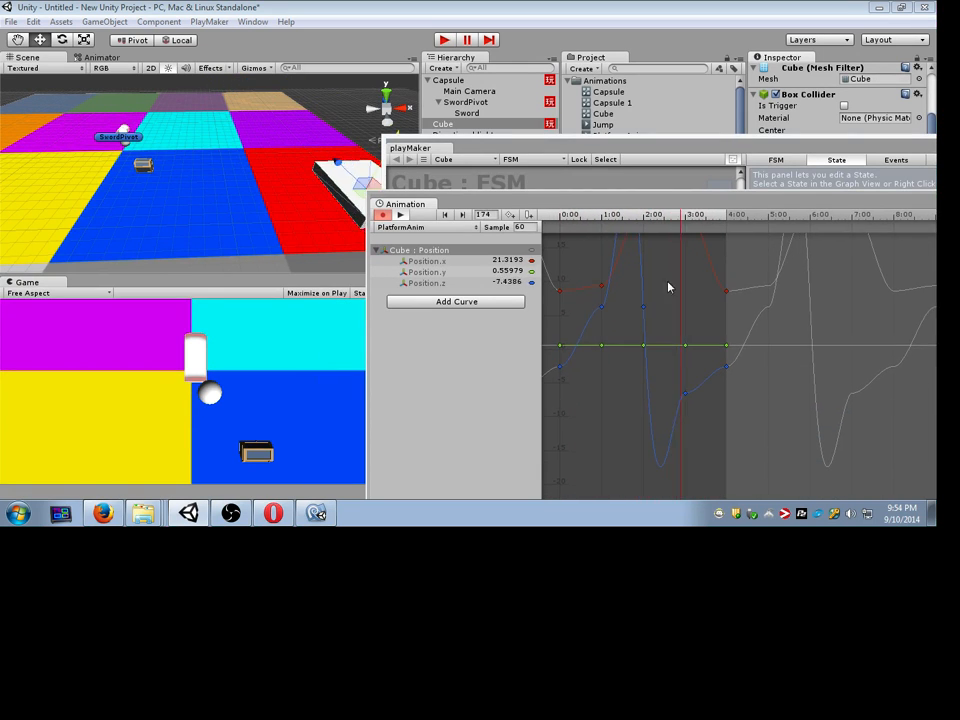
pyautogui.click(685, 394)
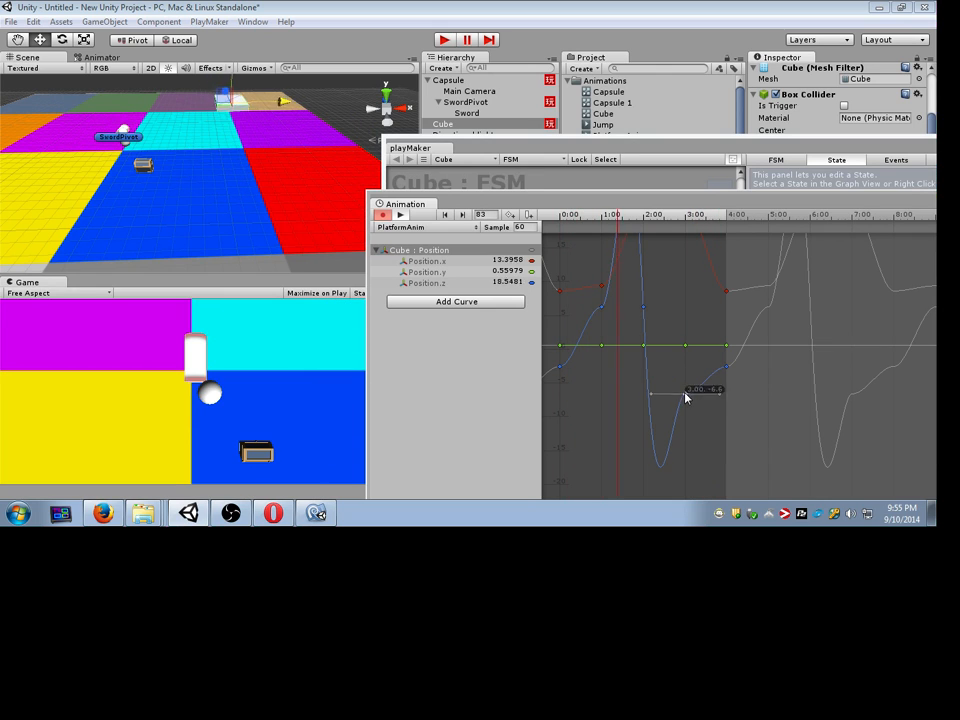
pyautogui.moveTo(715, 395); pyautogui.dragTo(681, 434)
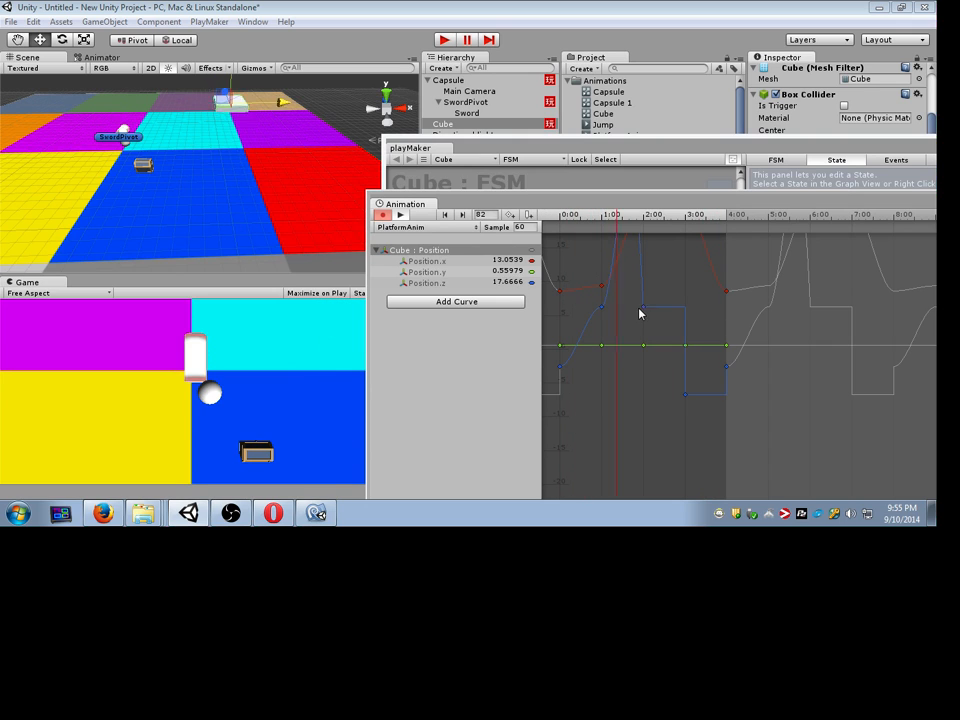
# Step: Turn off PlatformAnim recording and close the floating PlayMaker and Animation windows
pyautogui.moveTo(405, 203); pyautogui.dragTo(221, 247)
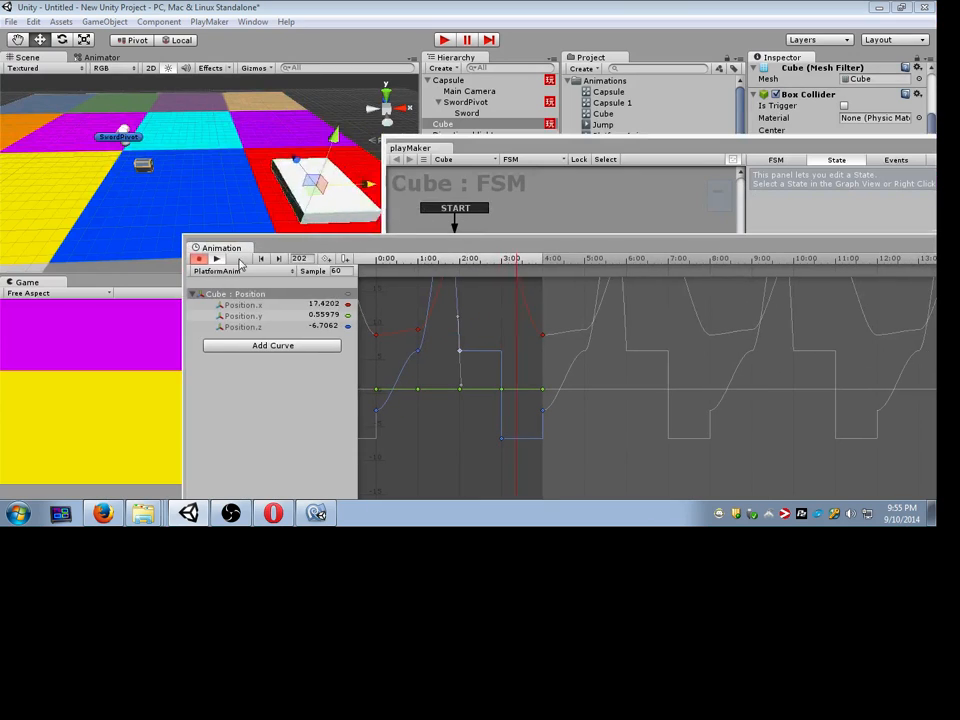
pyautogui.click(200, 258)
pyautogui.moveTo(446, 248); pyautogui.dragTo(333, 338)
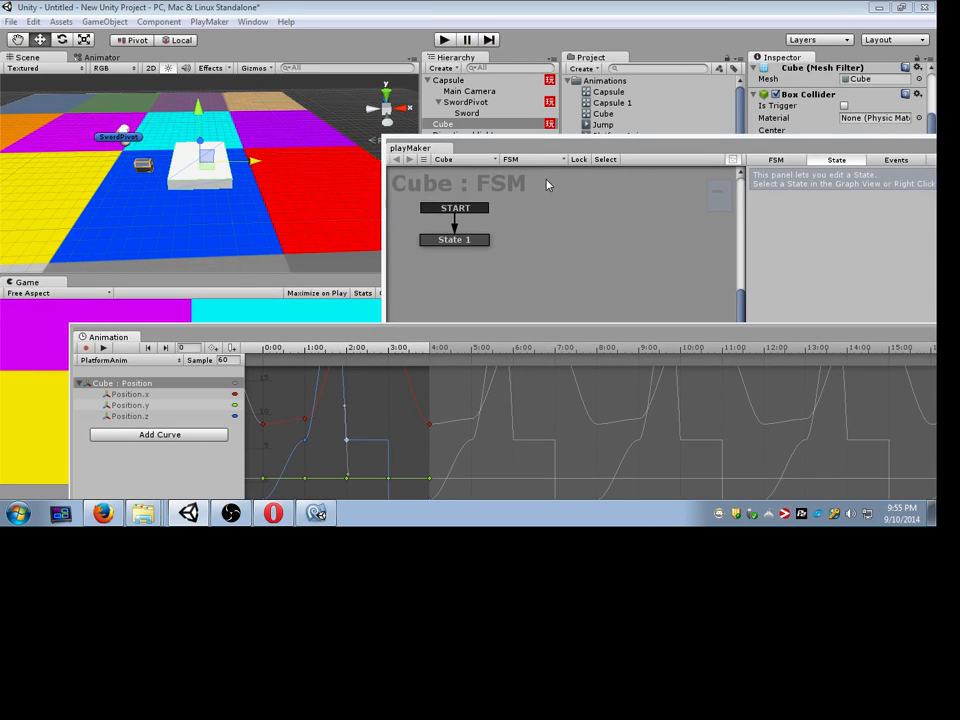
pyautogui.moveTo(564, 147); pyautogui.dragTo(326, 285)
pyautogui.click(741, 282)
pyautogui.moveTo(705, 334); pyautogui.dragTo(545, 322)
pyautogui.click(836, 321)
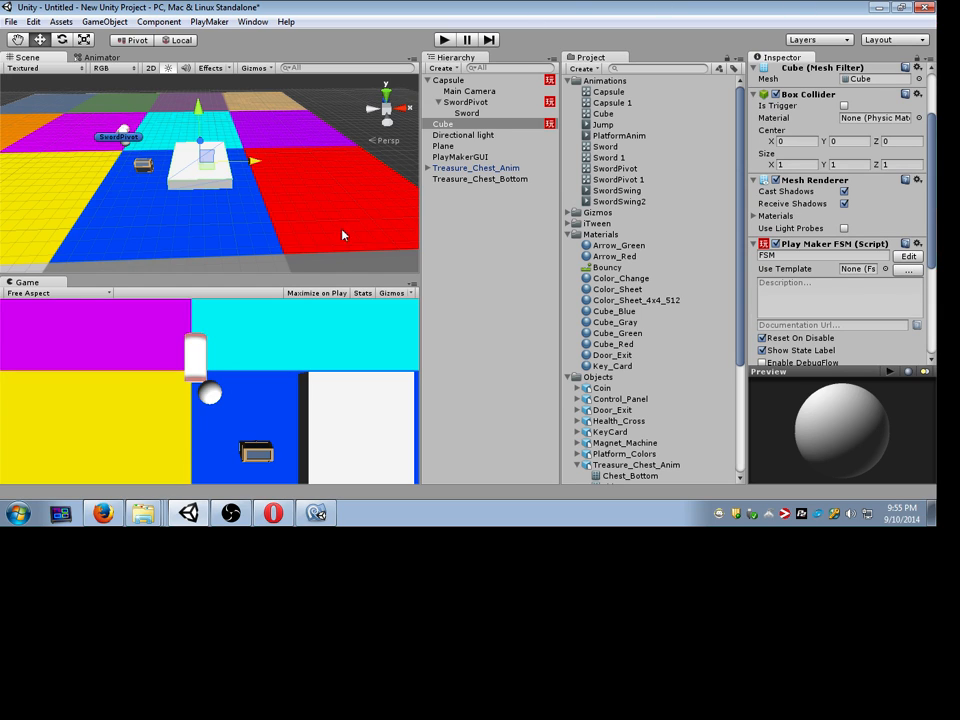
# Step: Check the Jump clip's Animation Type in the Inspector's Debug mode and return the Inspector to Normal mode
pyautogui.click(624, 147)
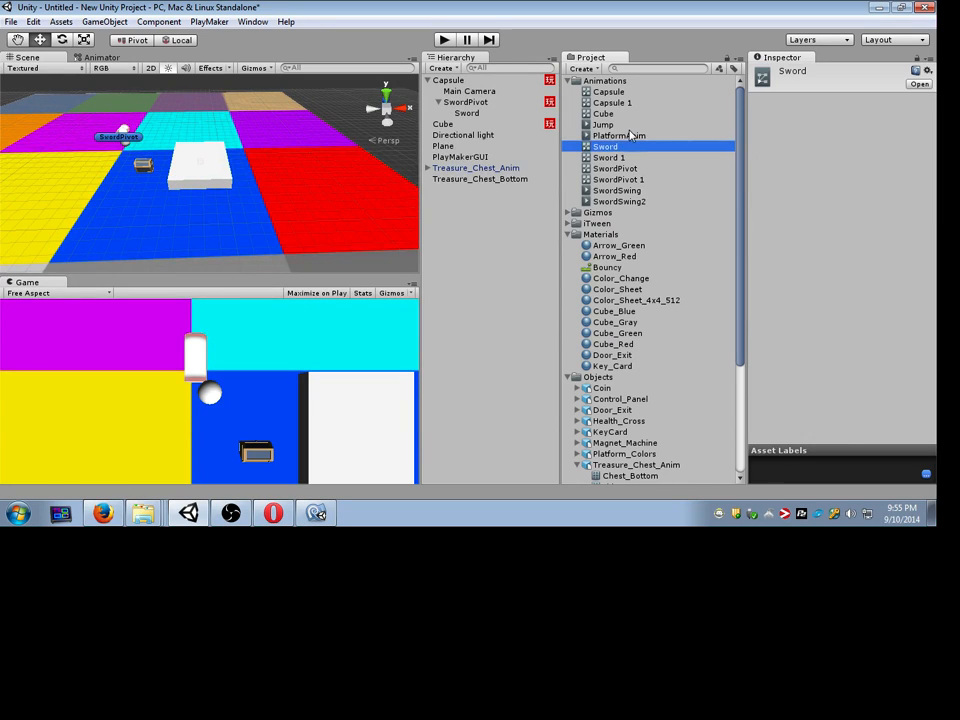
pyautogui.click(641, 136)
pyautogui.click(641, 128)
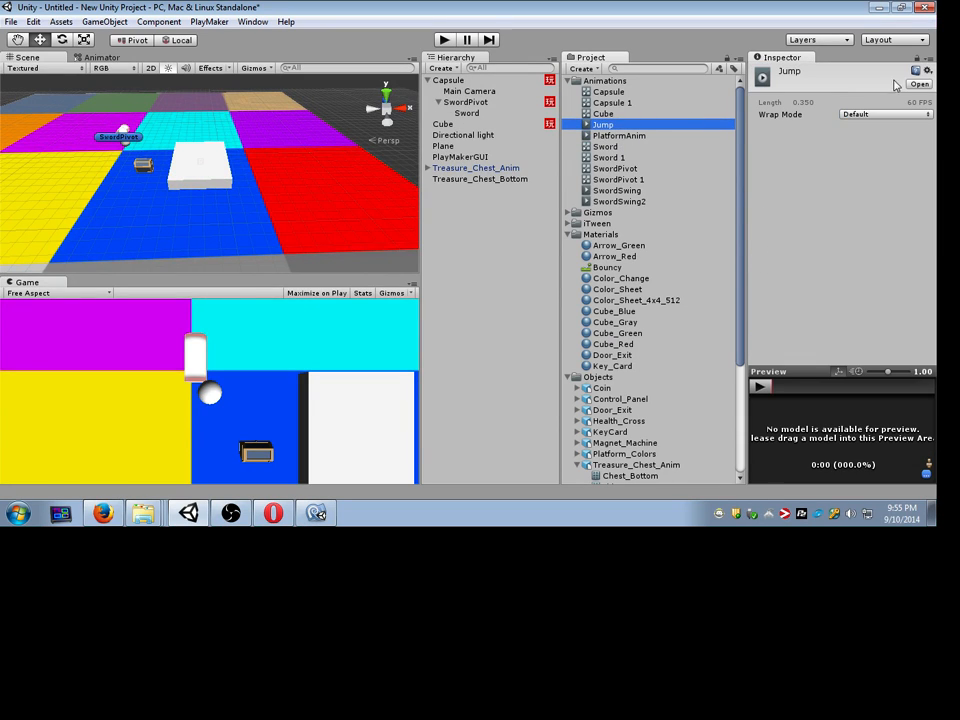
pyautogui.click(927, 59)
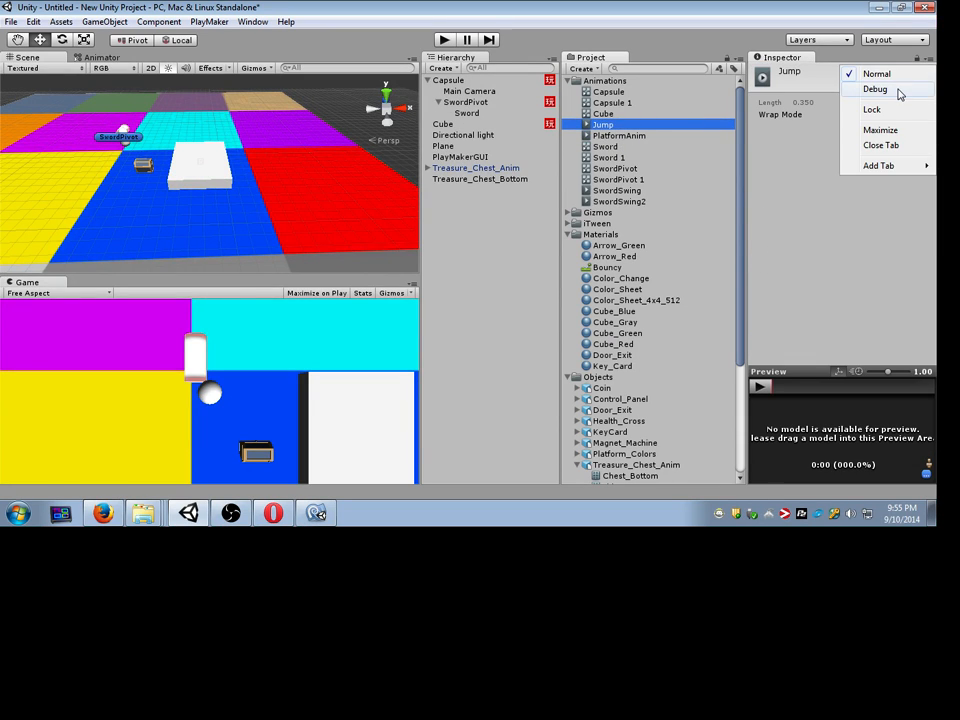
pyautogui.click(670, 124)
pyautogui.click(929, 62)
pyautogui.click(908, 90)
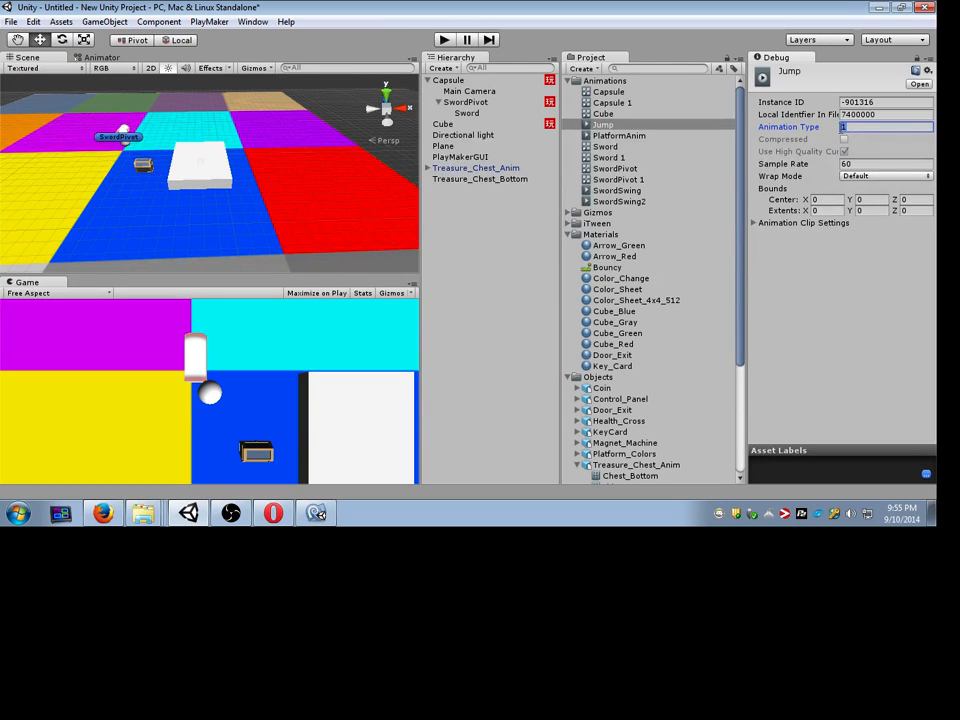
pyautogui.click(929, 62)
pyautogui.click(880, 73)
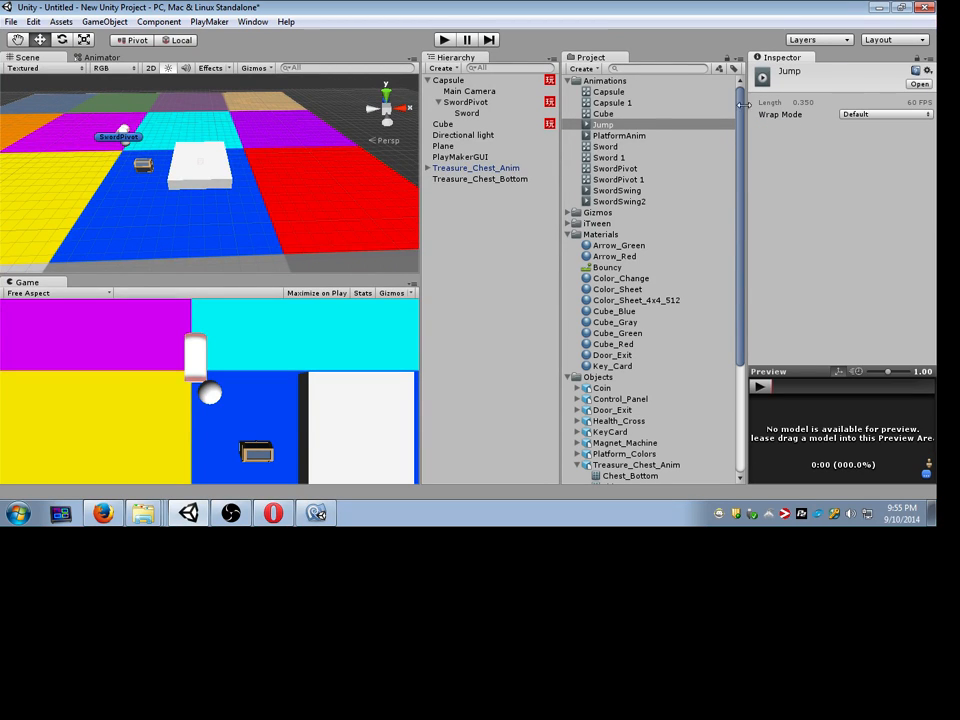